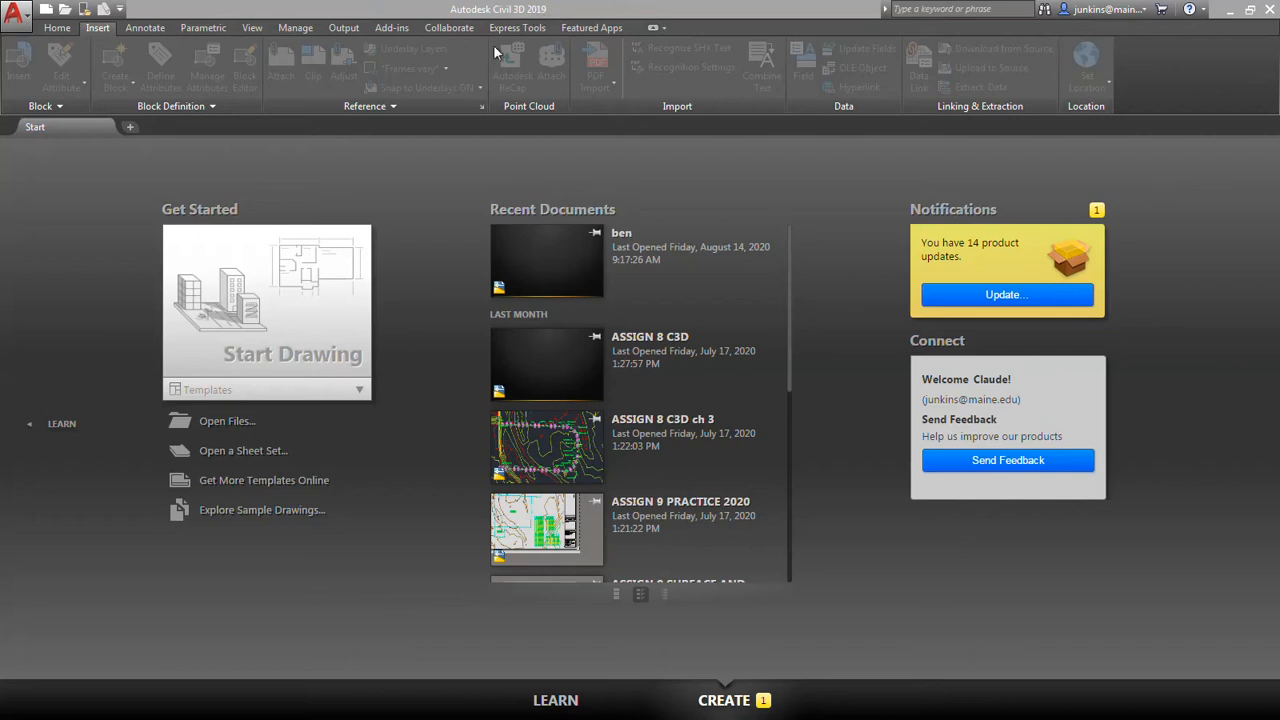
Create a new drawing from the acad template in the AutoCAD Template folder.
left_click(28, 23)
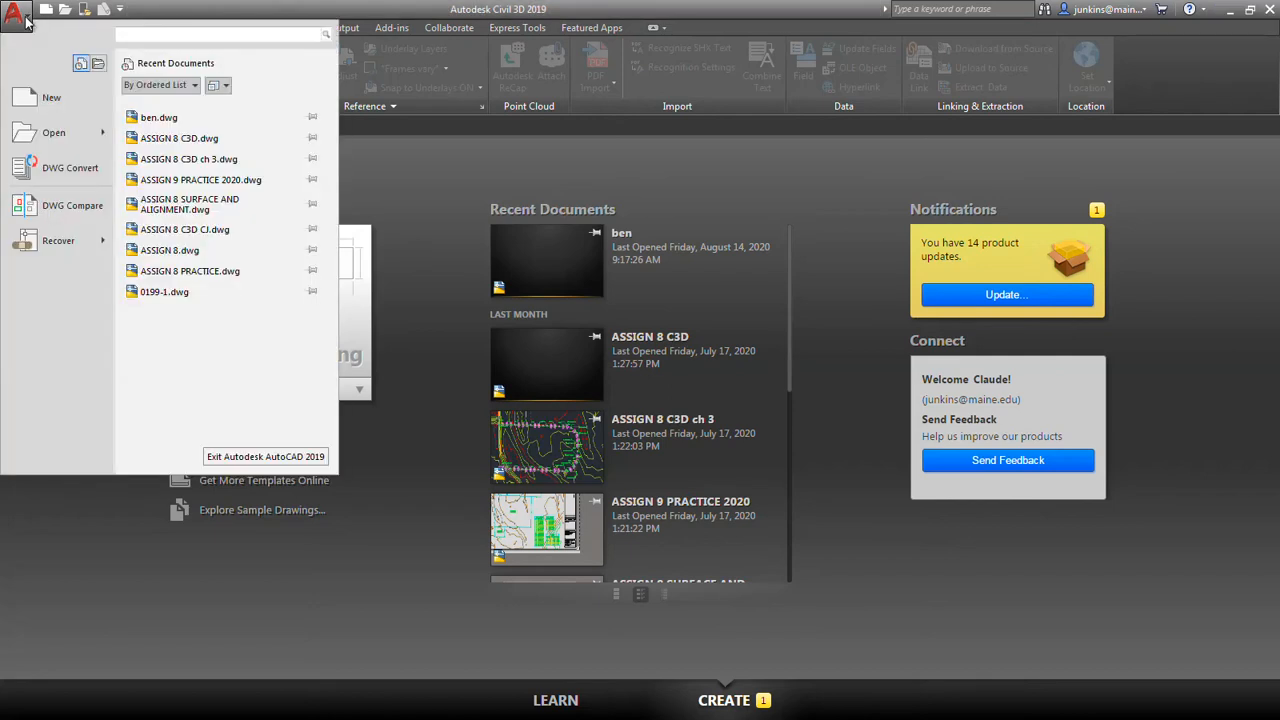
left_click(52, 103)
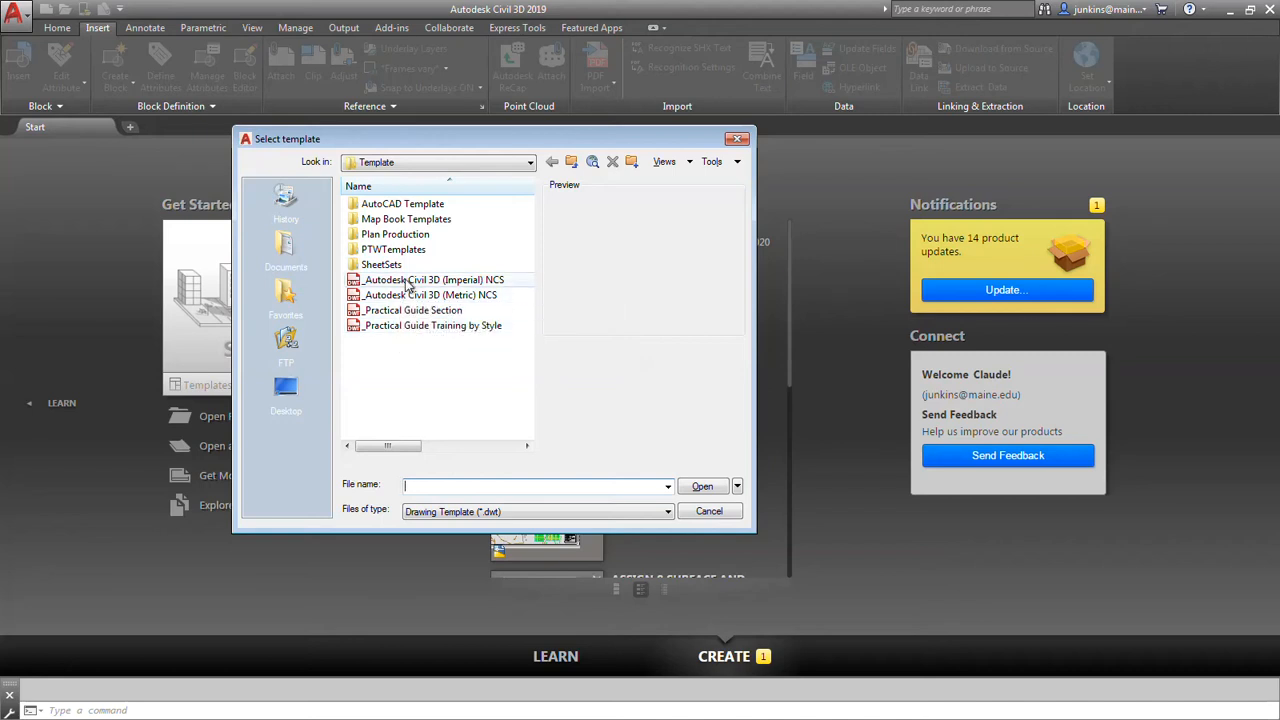
left_click(385, 206)
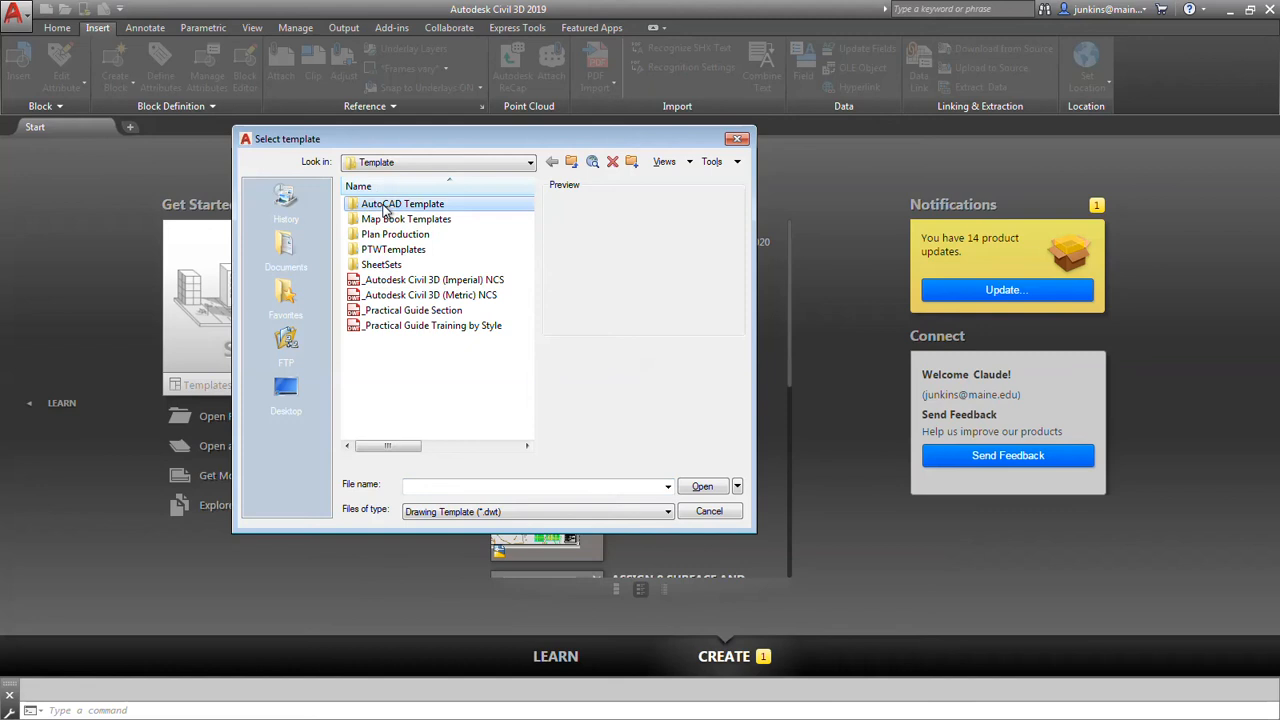
double_click(385, 206)
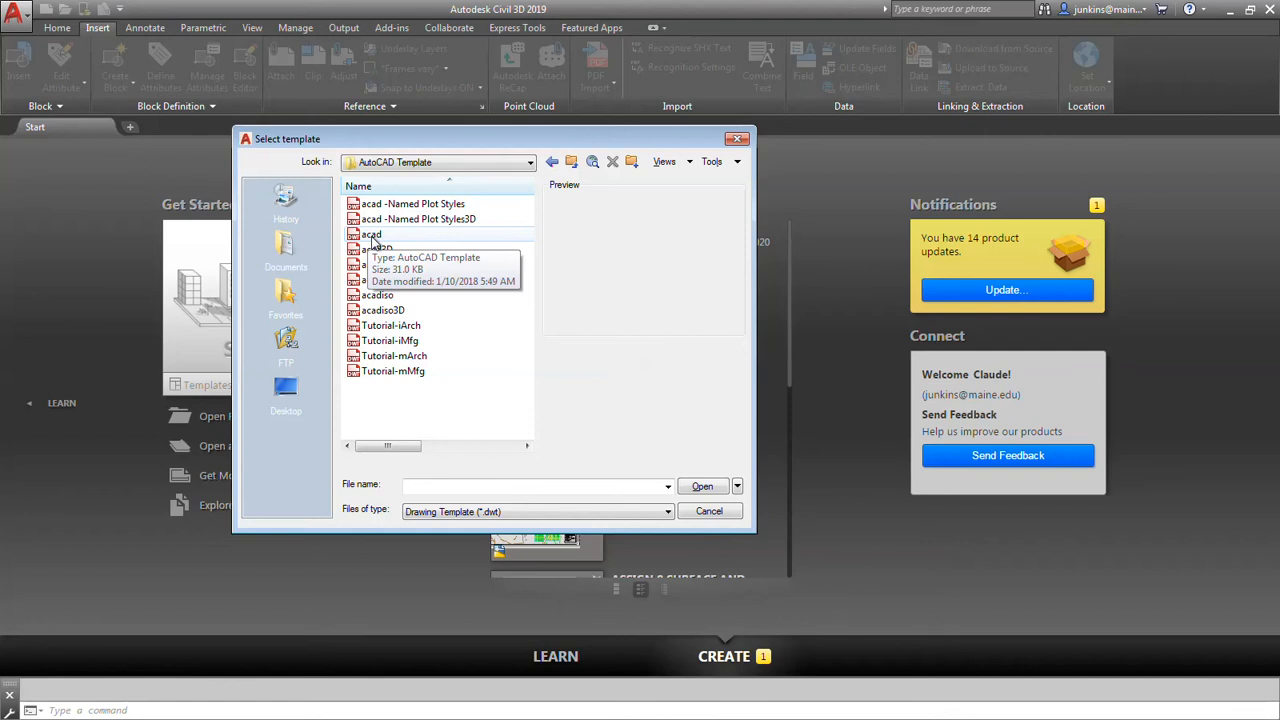
double_click(372, 236)
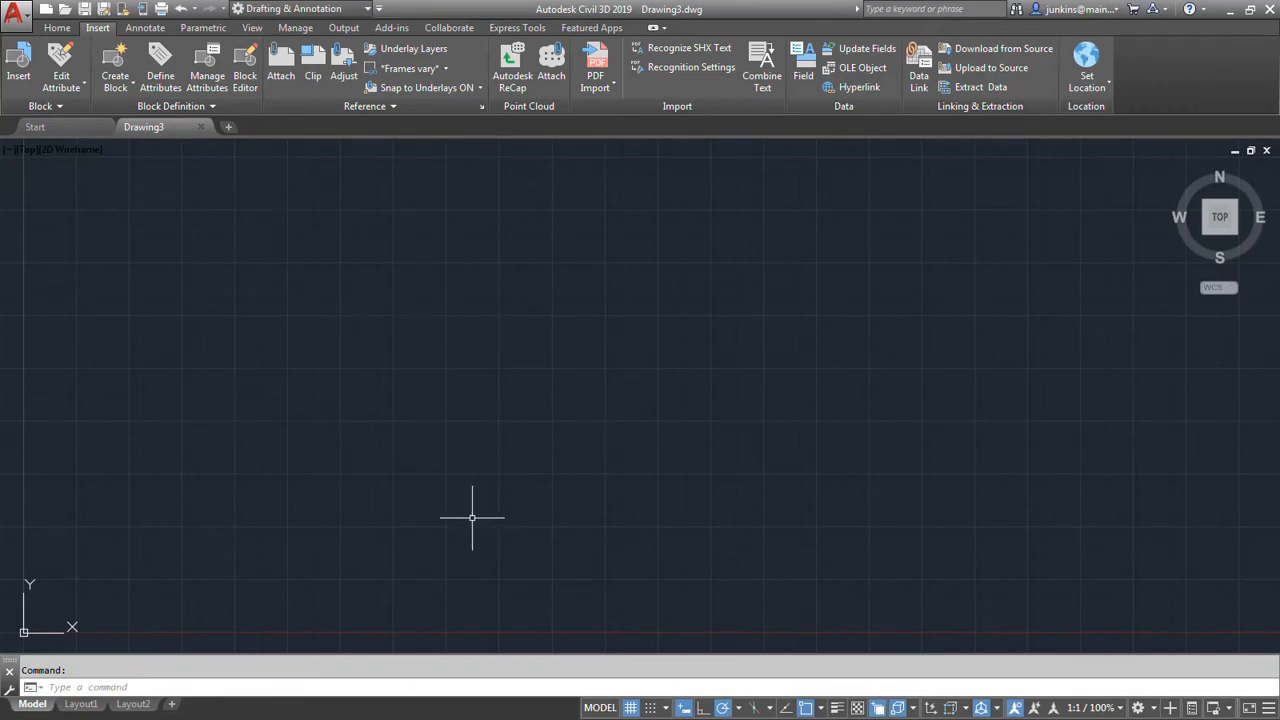
Turn off the drawing grid and review the object snap settings, accepting them as they are.
left_click(630, 708)
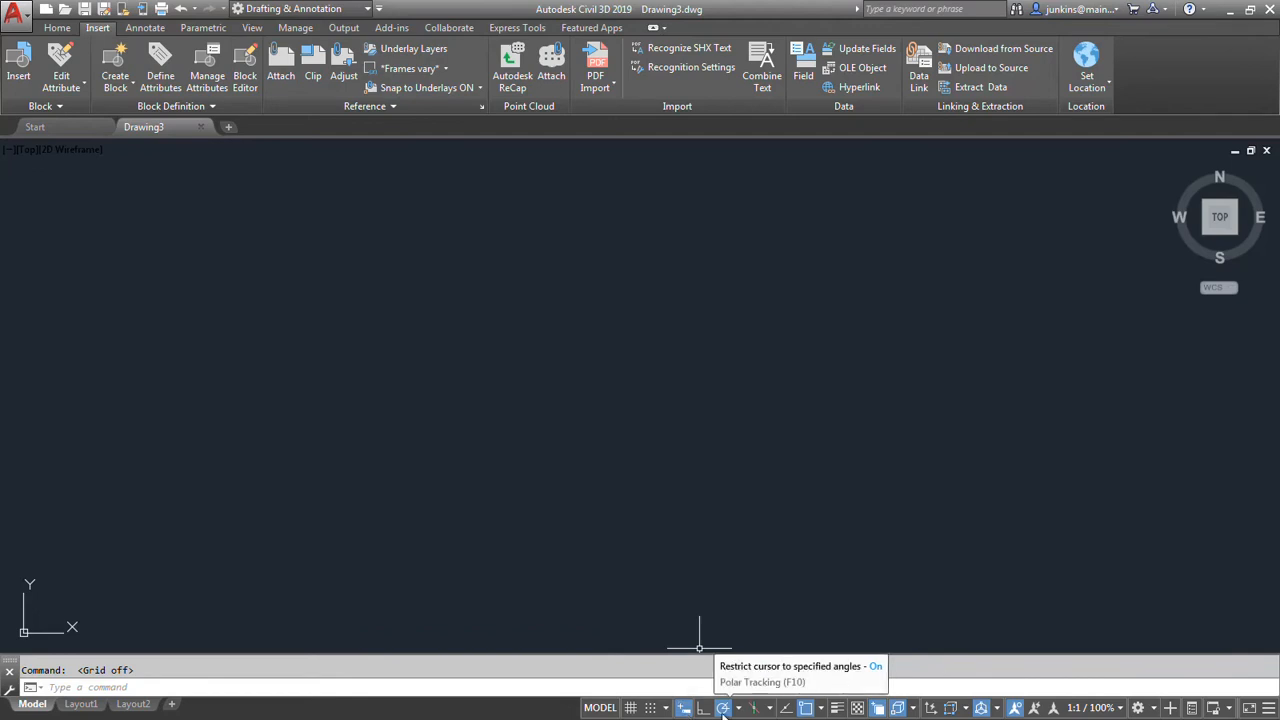
left_click(821, 709)
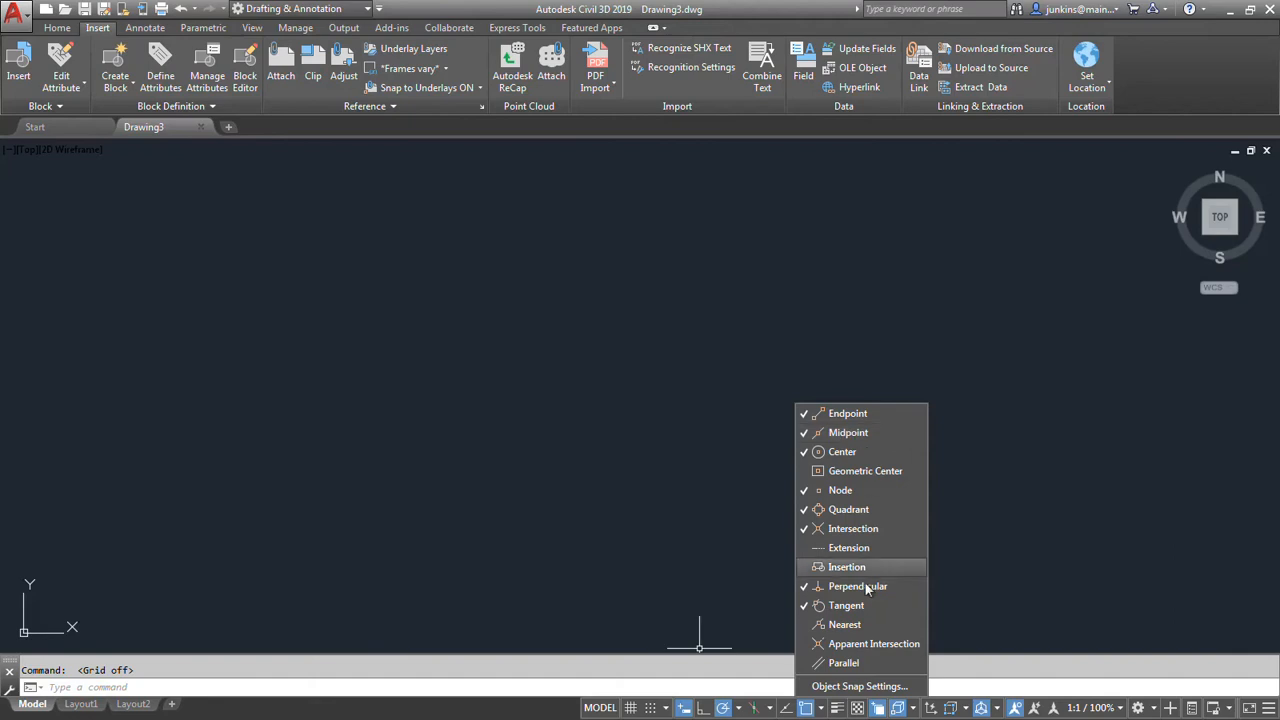
left_click(845, 688)
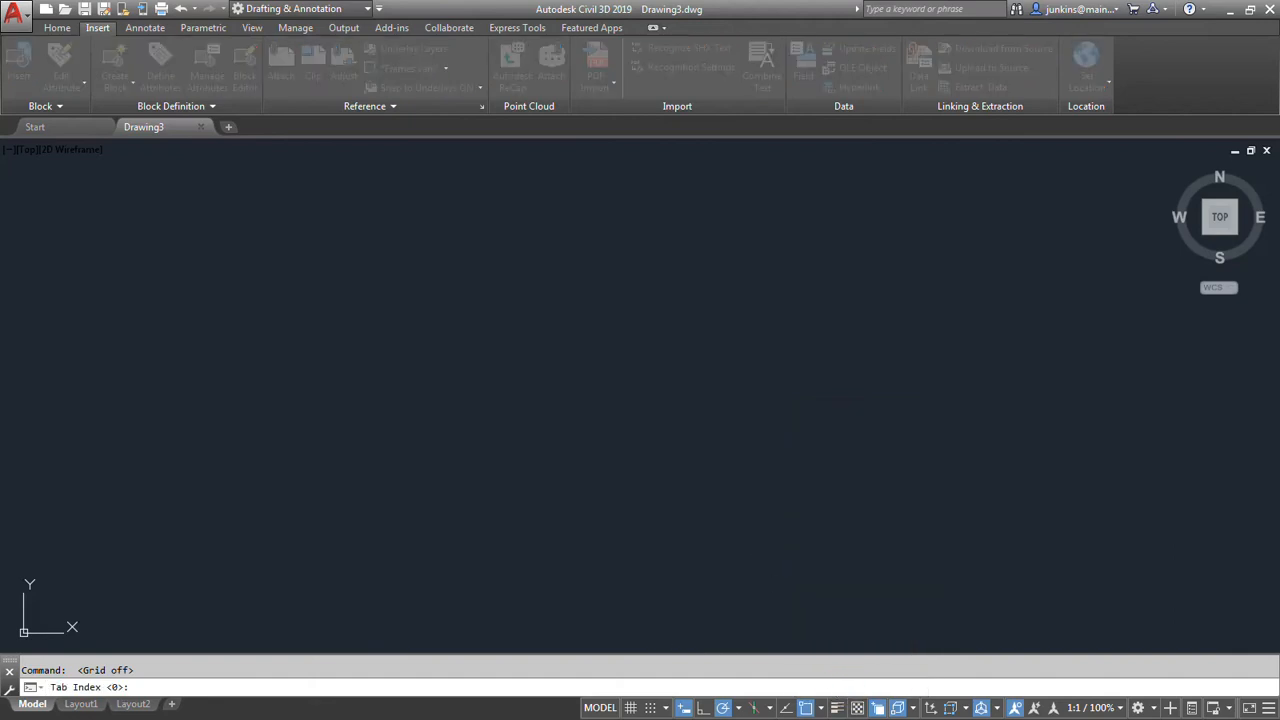
left_click_drag(160, 163, 566, 164)
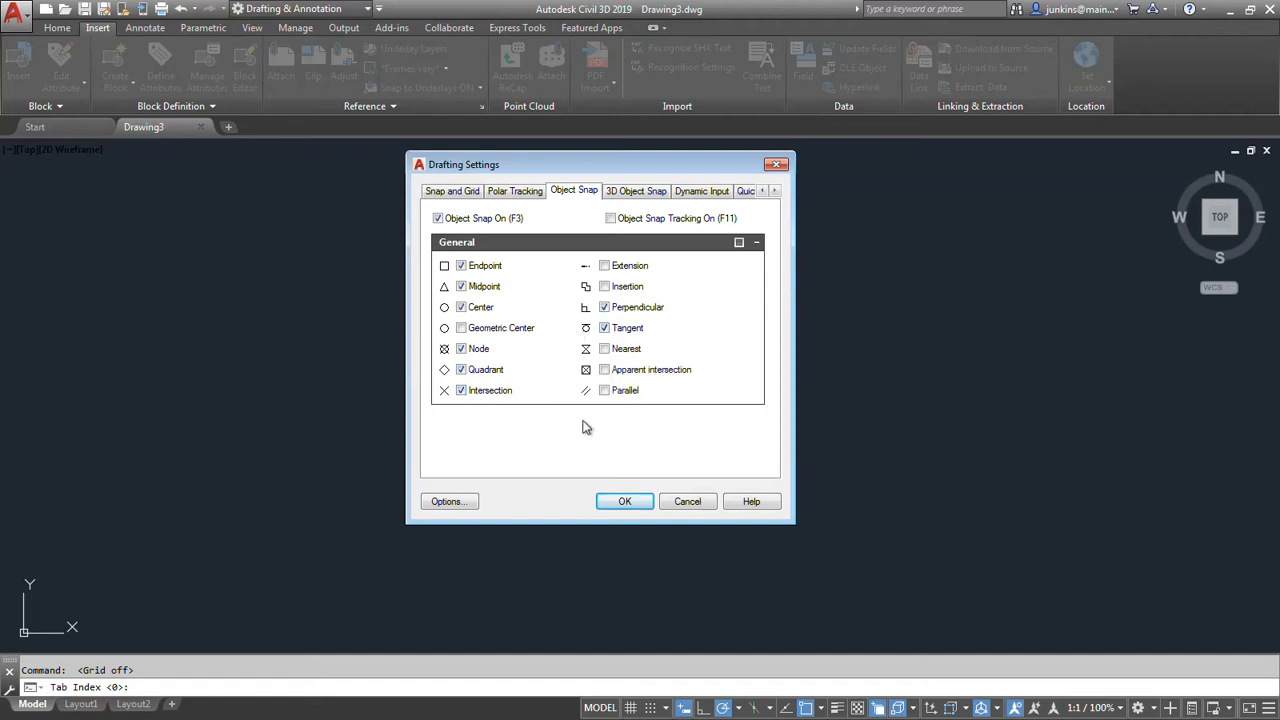
left_click(625, 502)
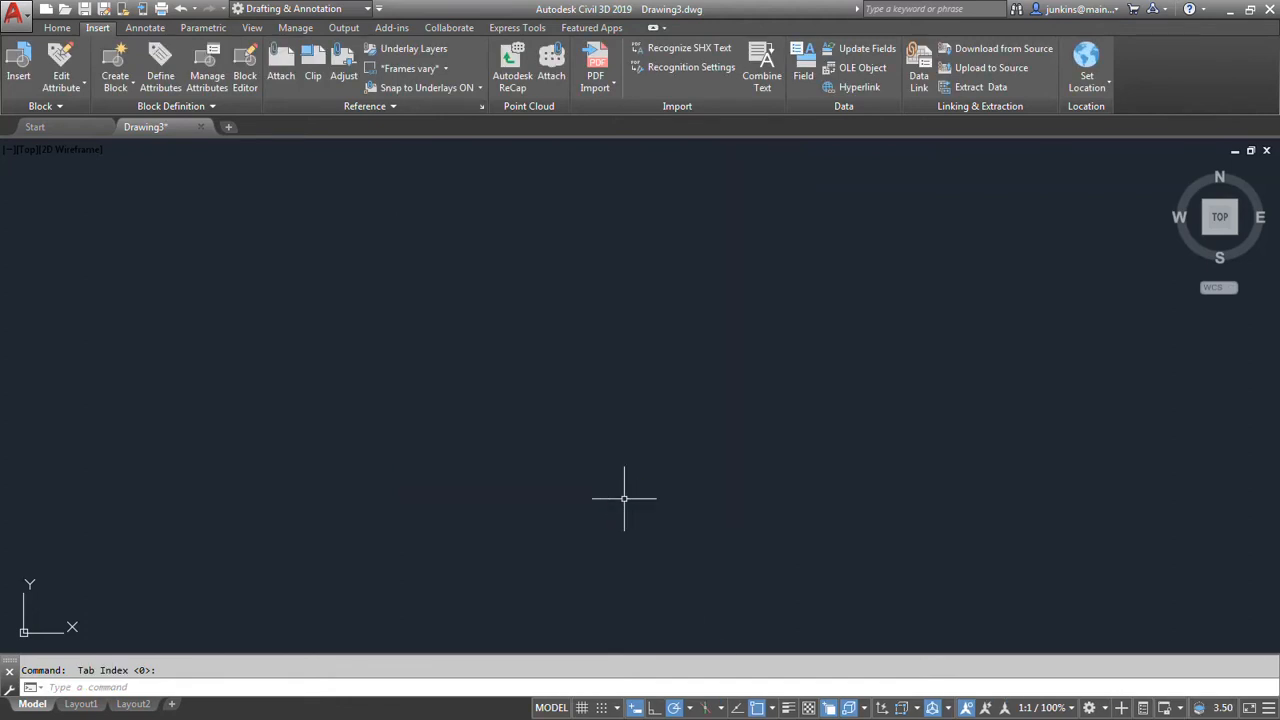
Turn off 3D object snap, selection cycling and the constant display of annotation objects, and turn on lineweight display.
left_click(847, 708)
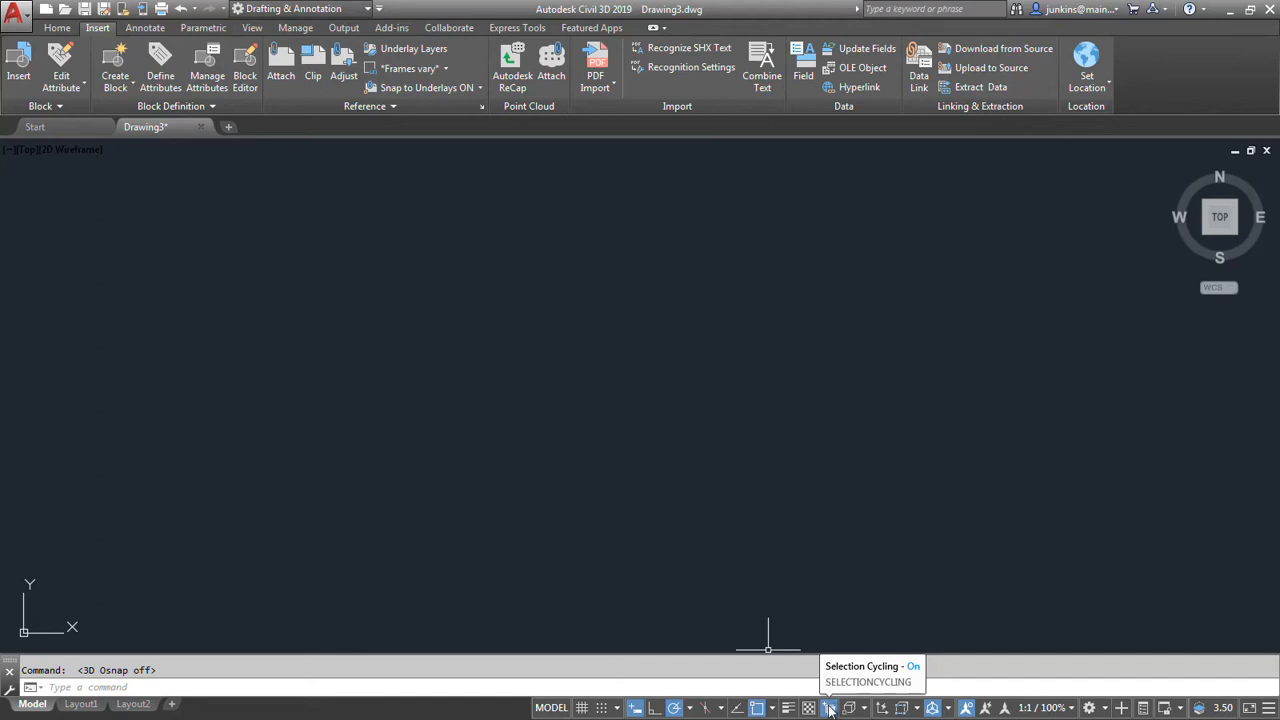
left_click(834, 708)
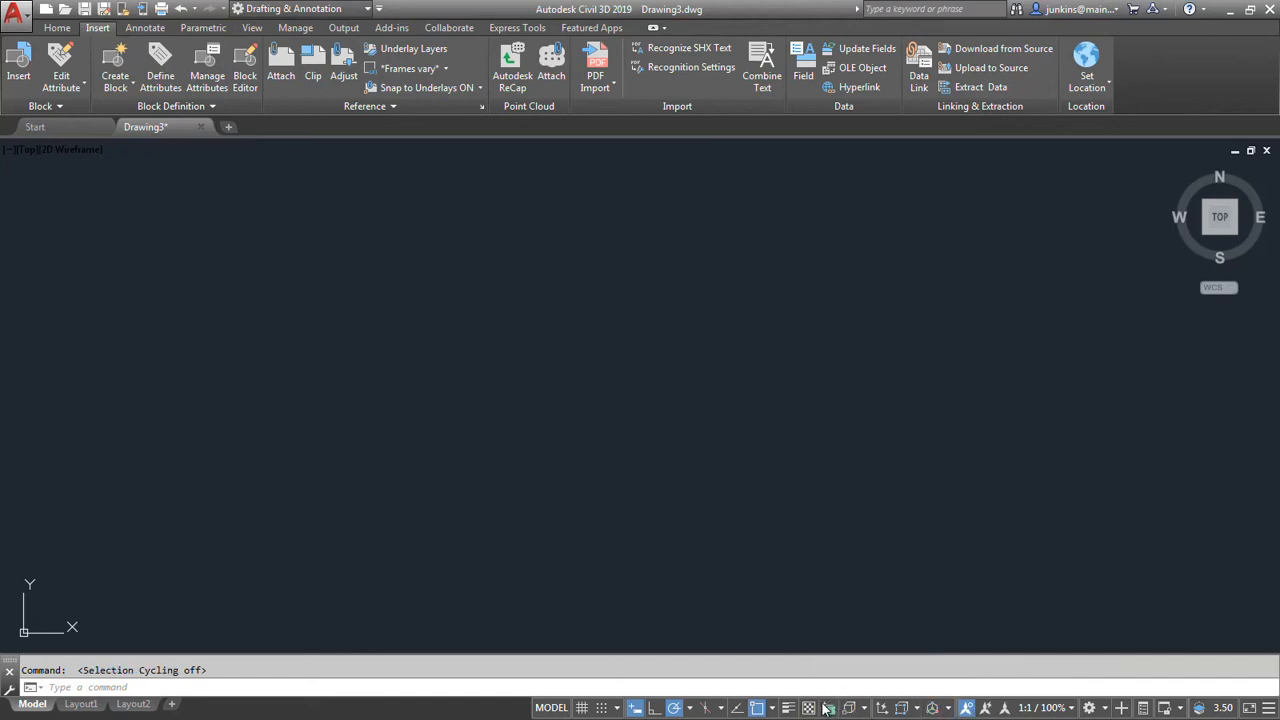
left_click(789, 708)
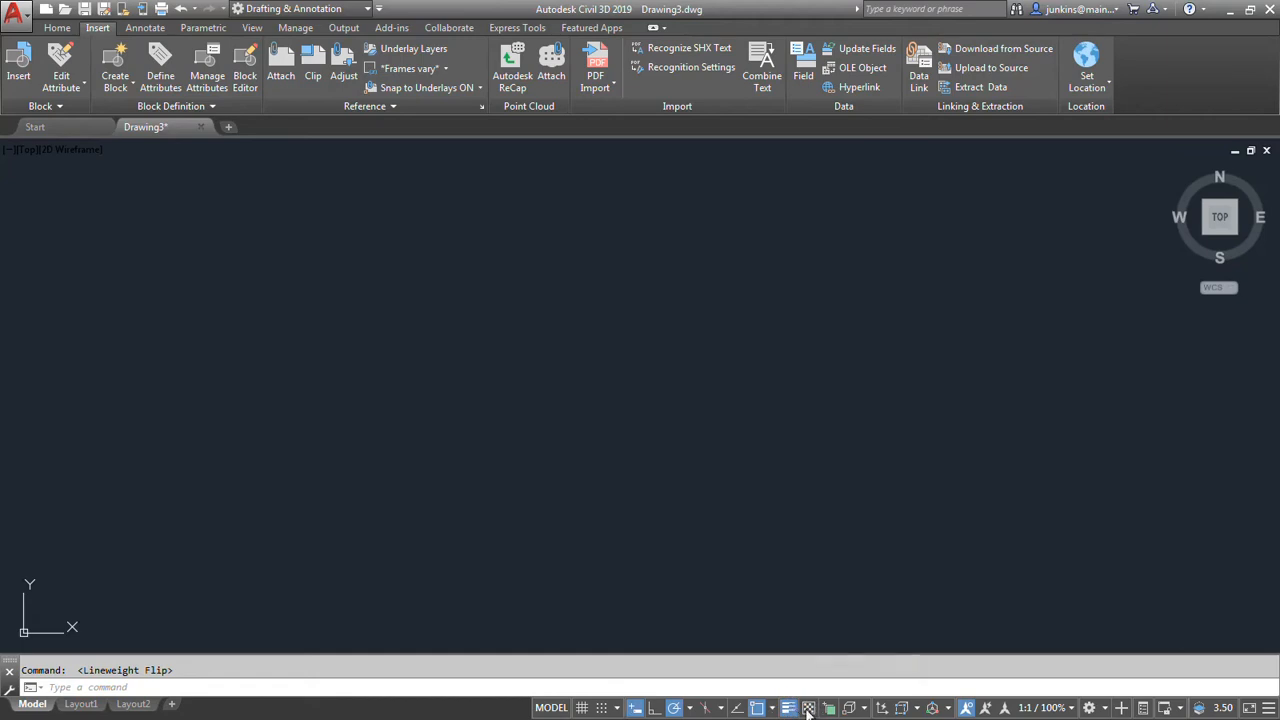
left_click(967, 708)
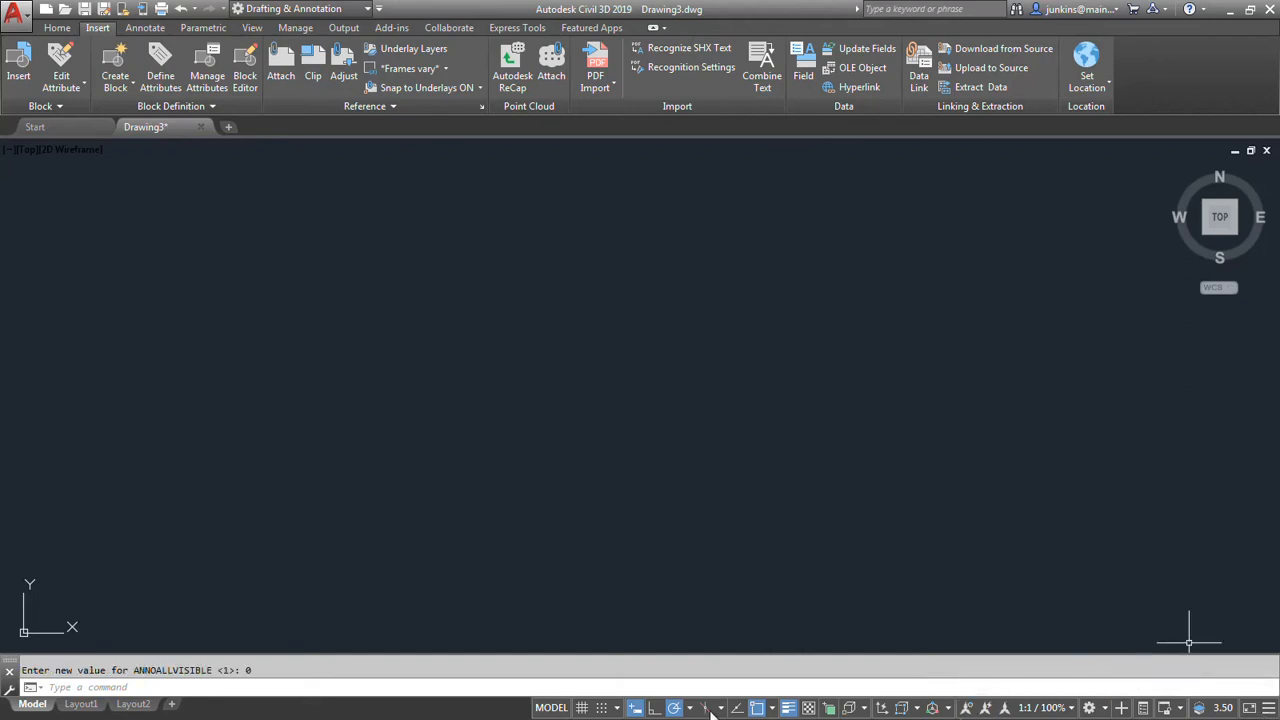
left_click(1269, 708)
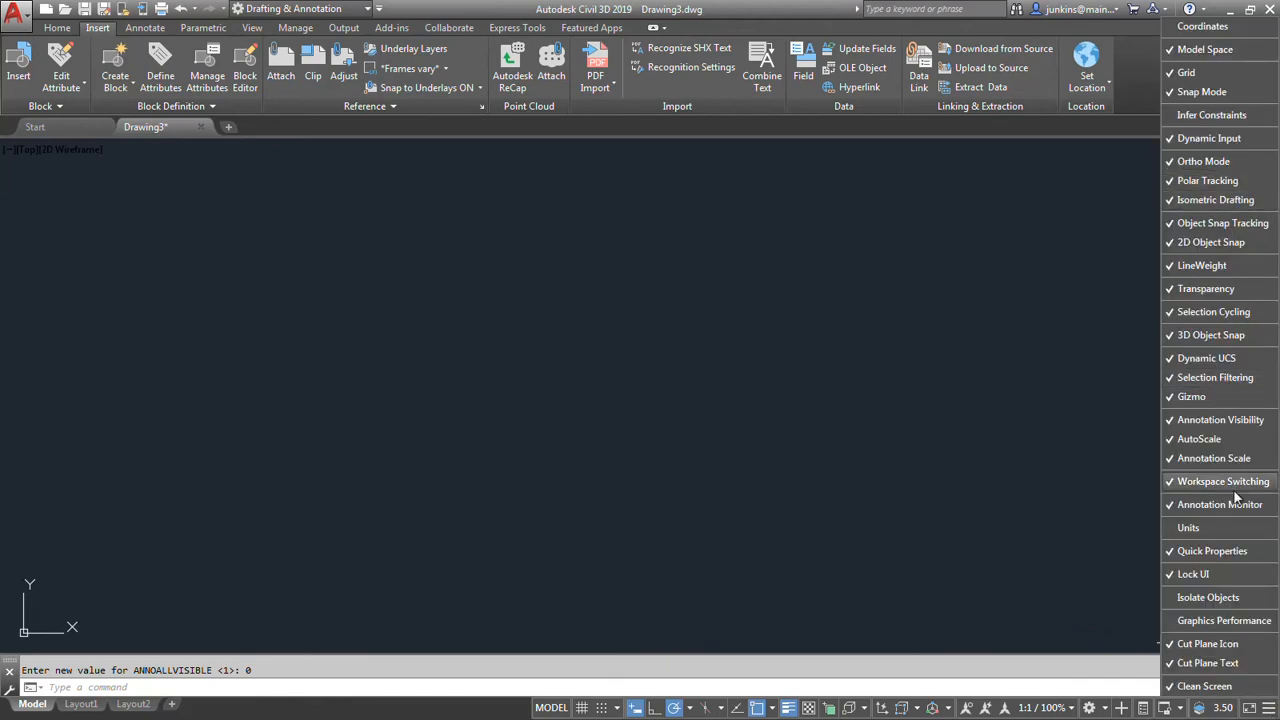
left_click(931, 592)
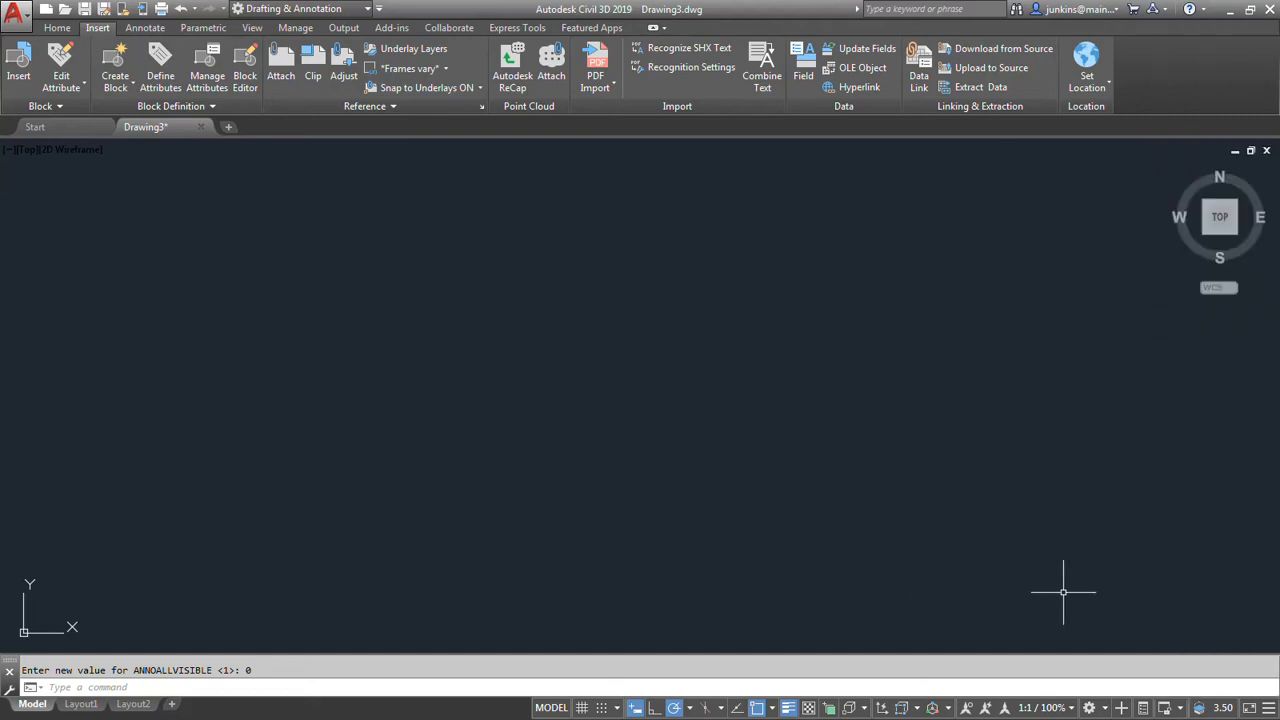
Open the Layer Properties Manager and create a new layer named BIKE with the colour yellow.
left_click(57, 25)
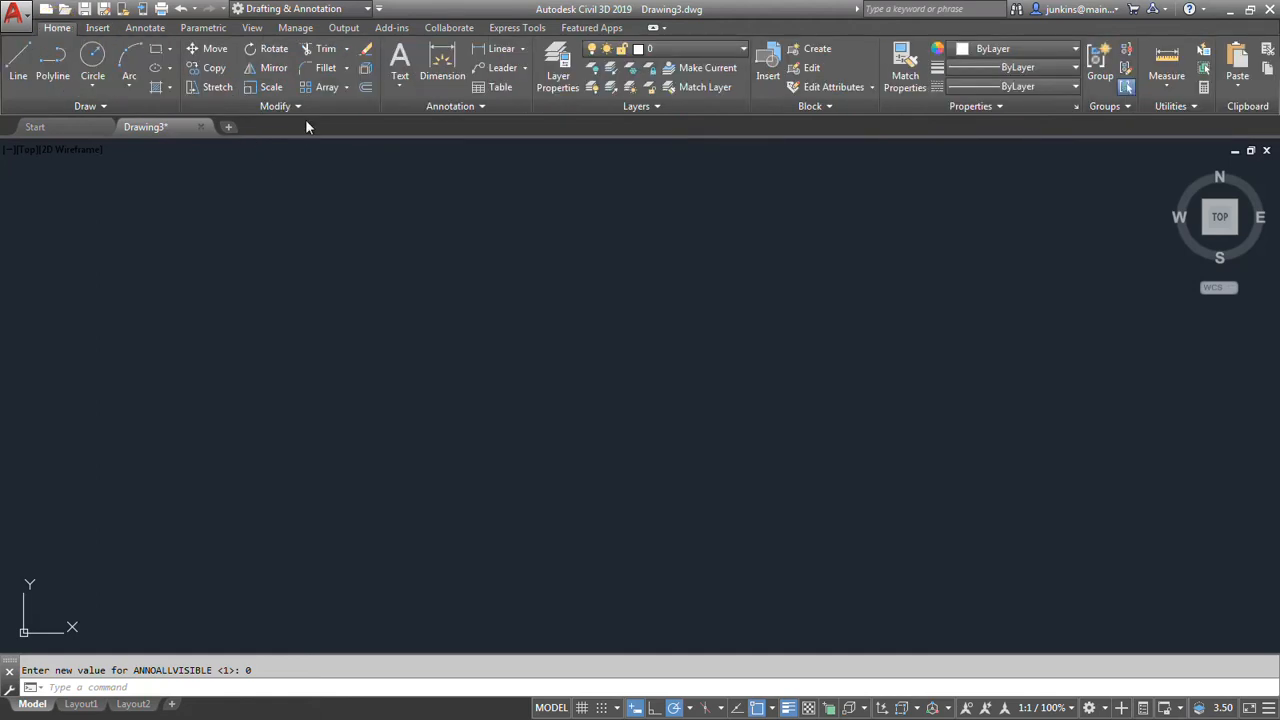
left_click(565, 88)
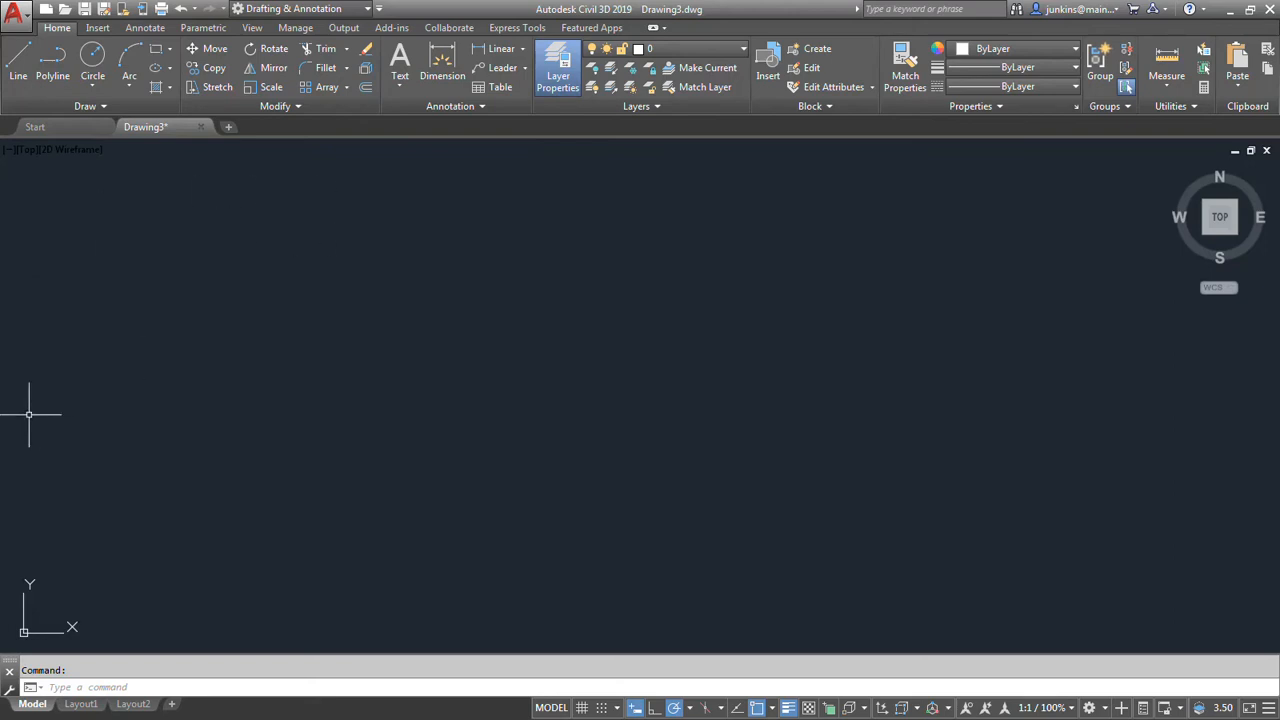
left_click_drag(2, 424, 1067, 327)
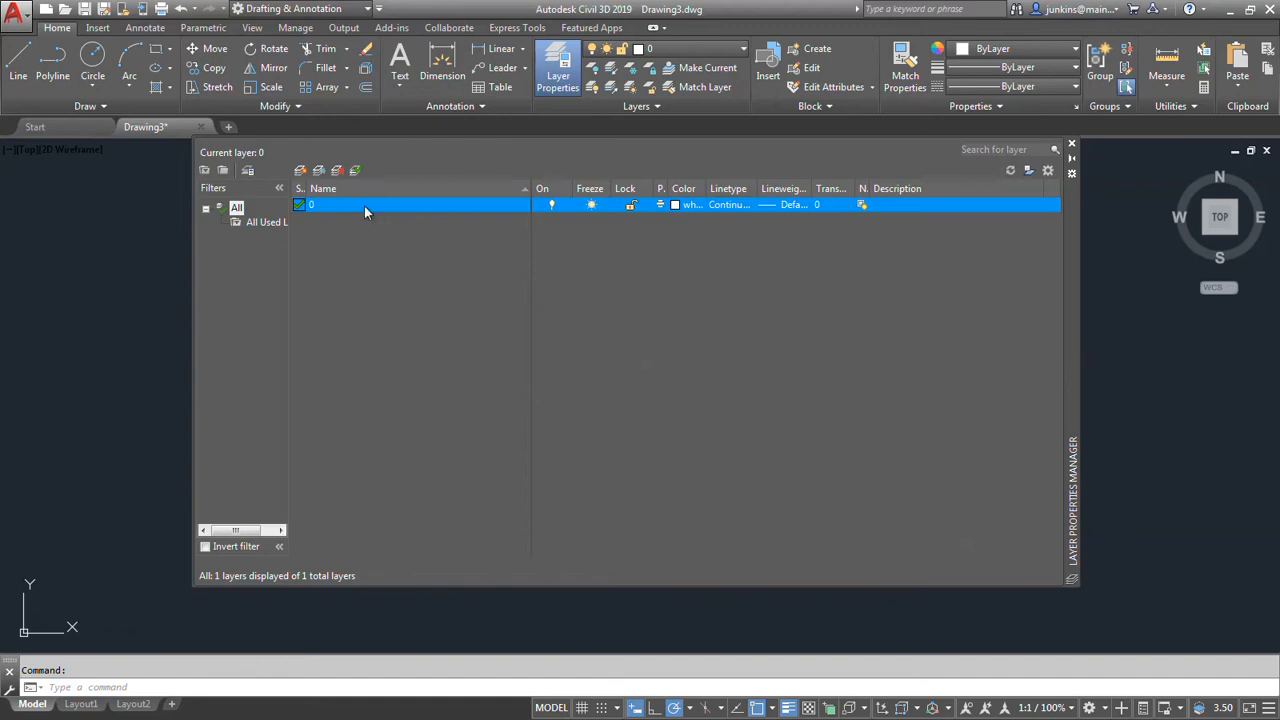
right_click(344, 234)
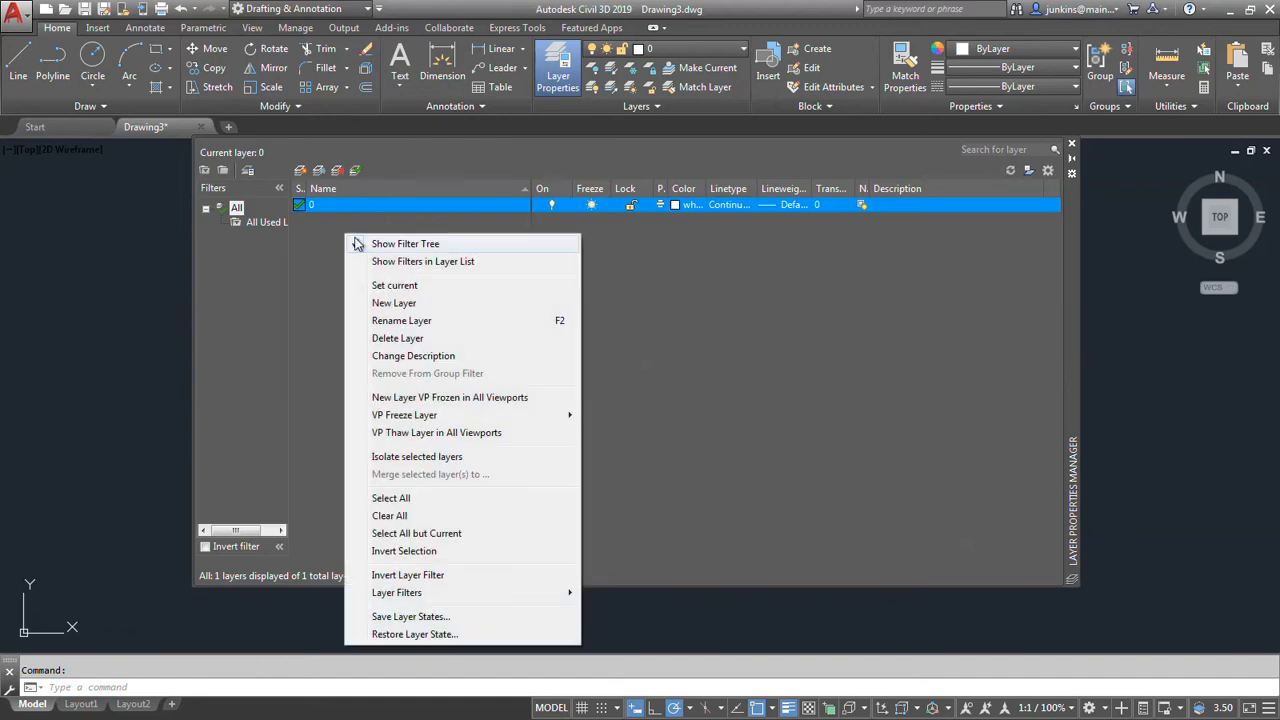
left_click(394, 303)
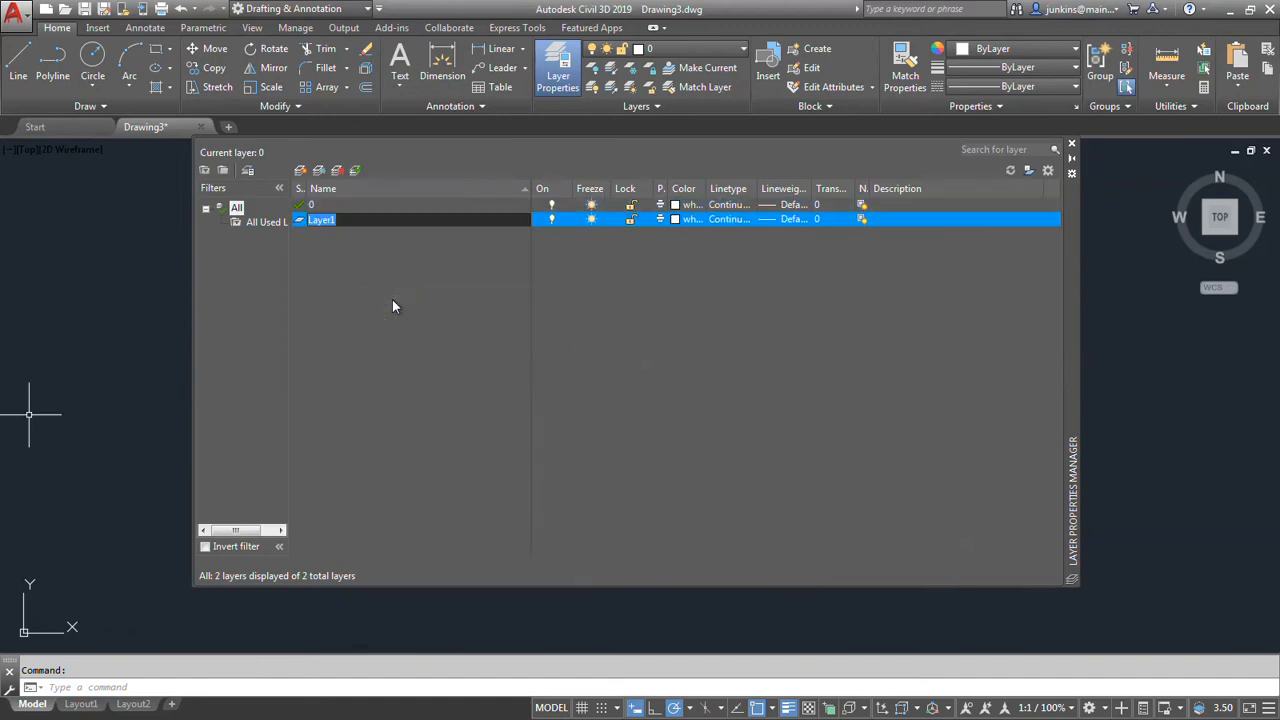
type("Bl")
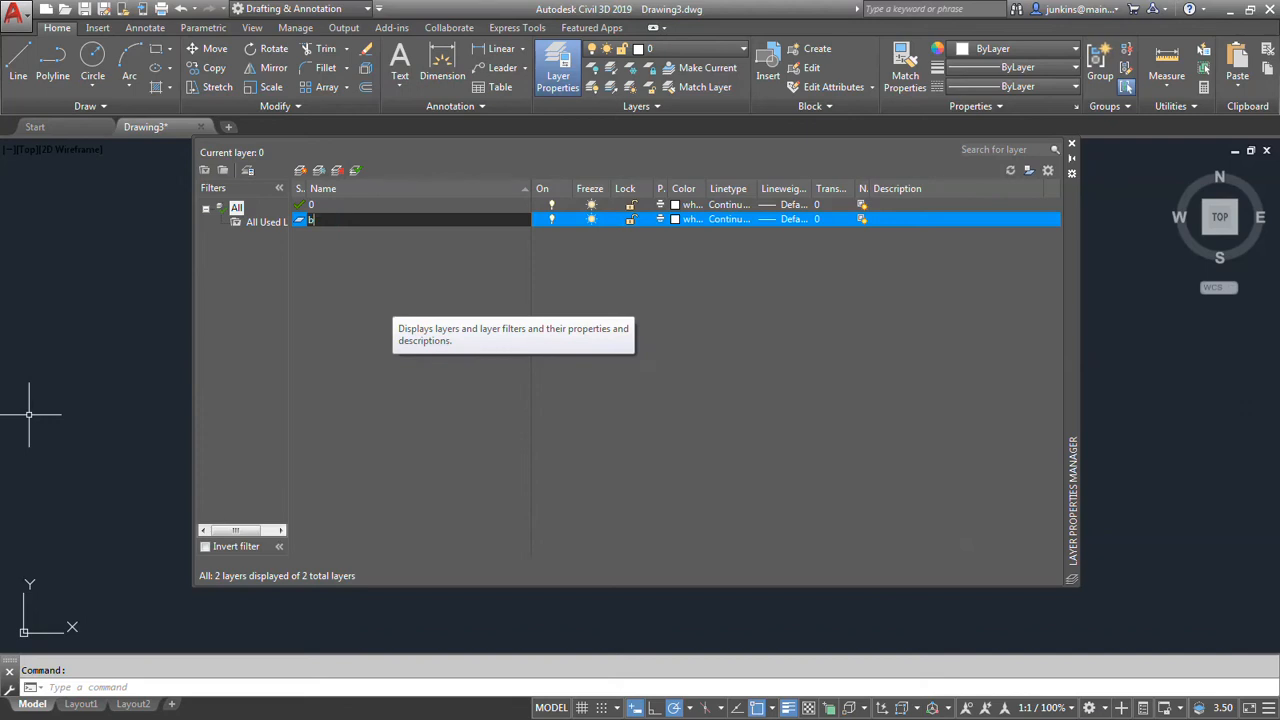
type("KE")
left_click(677, 219)
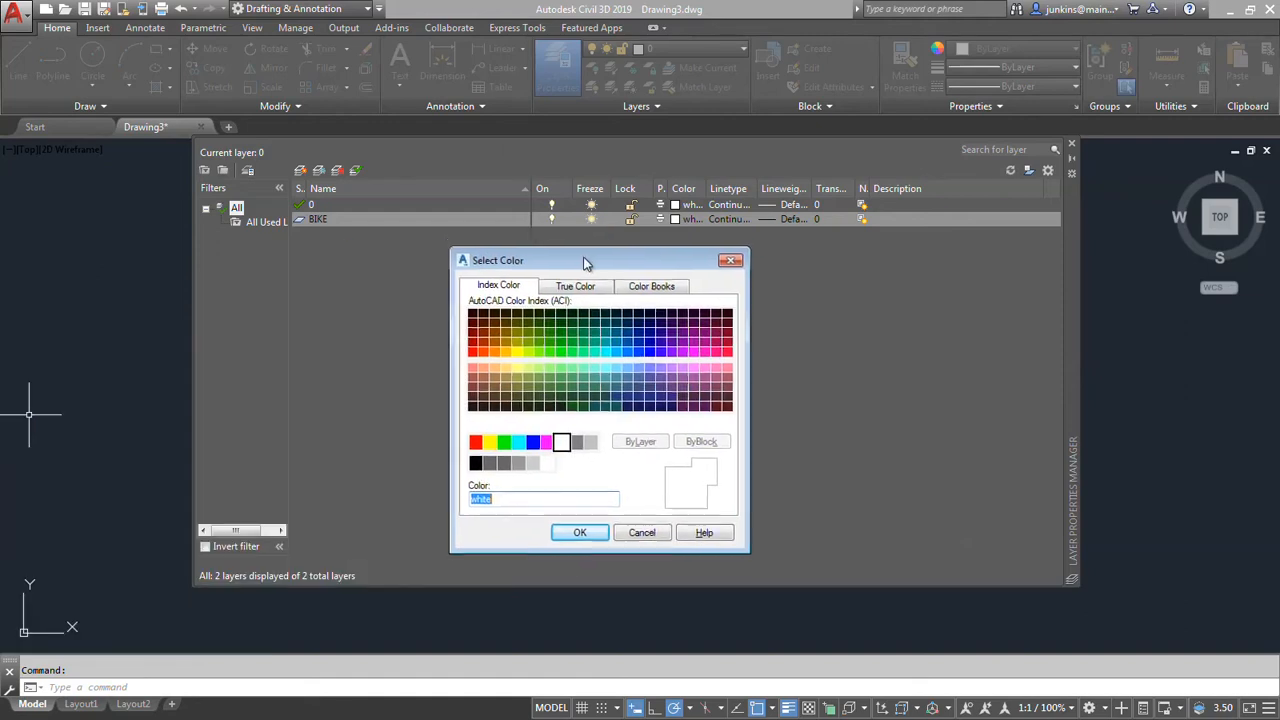
left_click(495, 455)
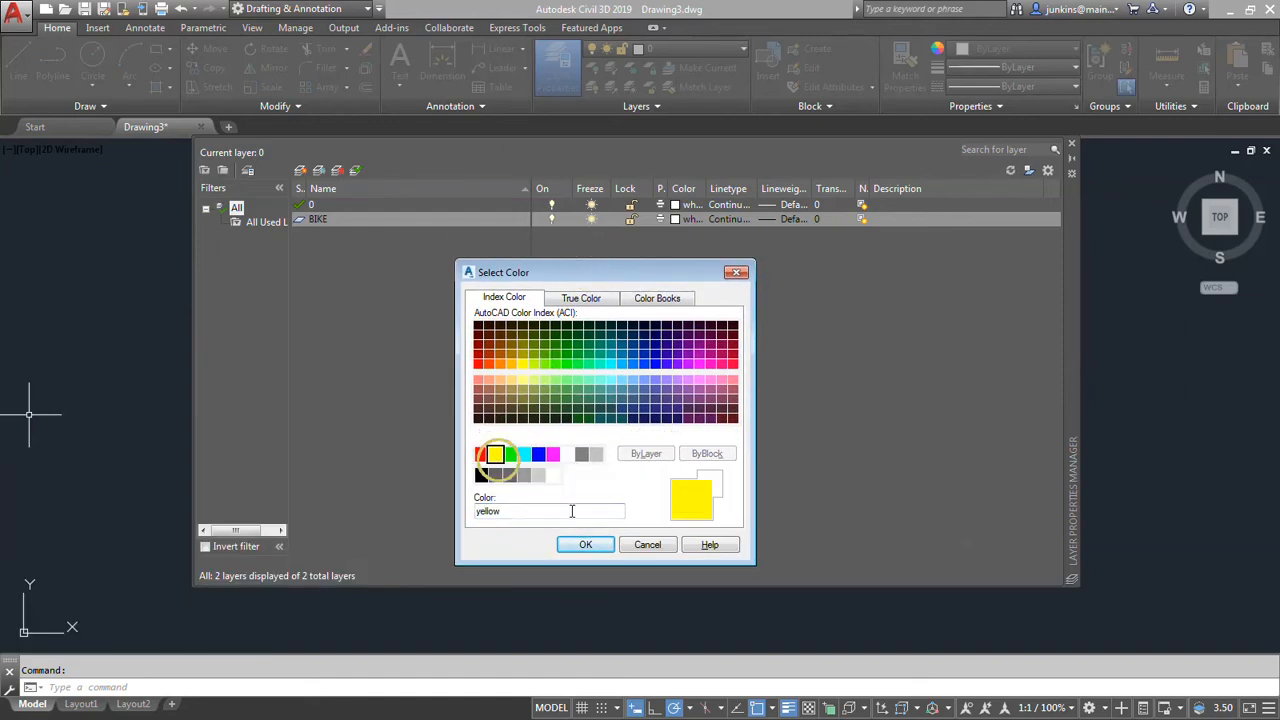
left_click(587, 544)
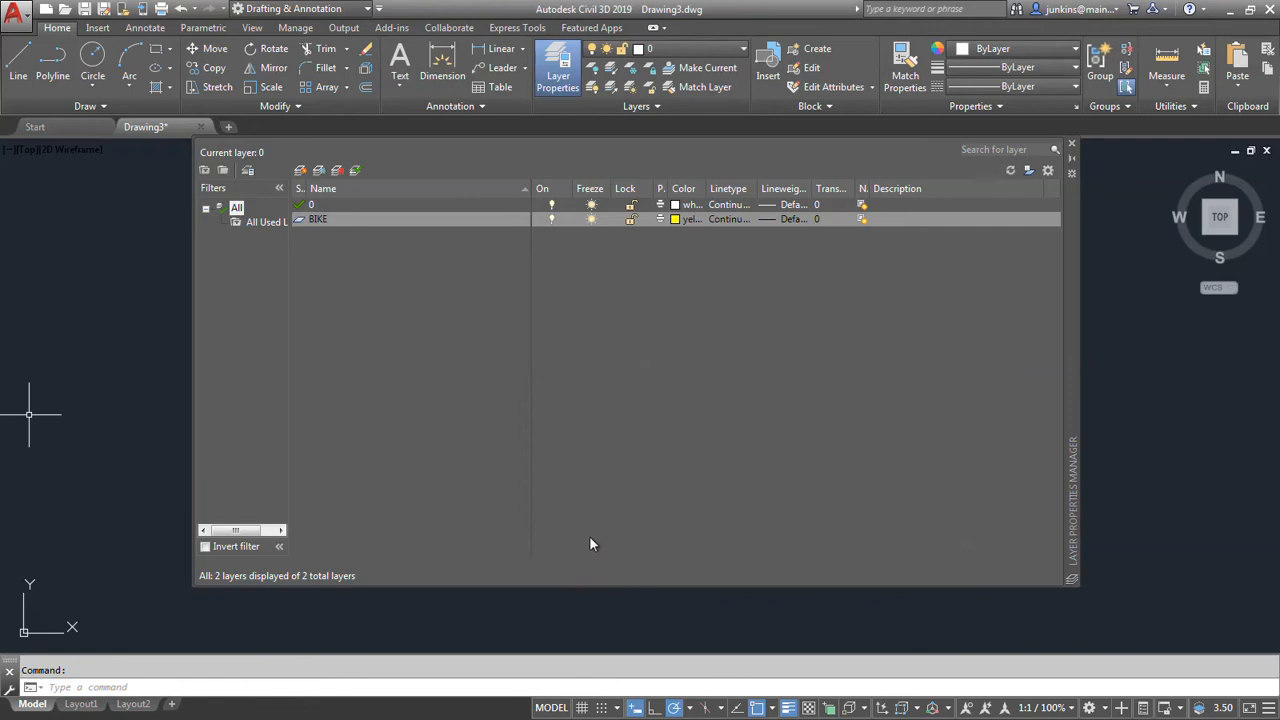
Create a new layer named ALIGNMENT and set its colour to green.
right_click(337, 246)
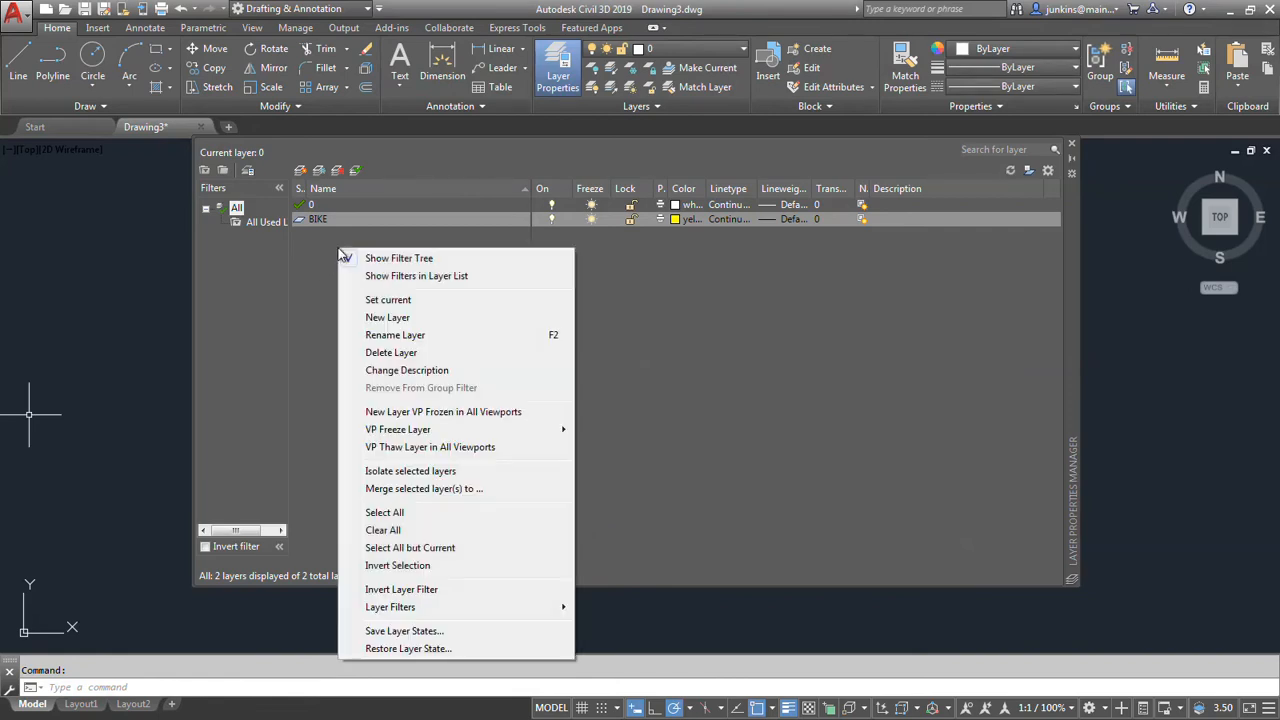
left_click(388, 314)
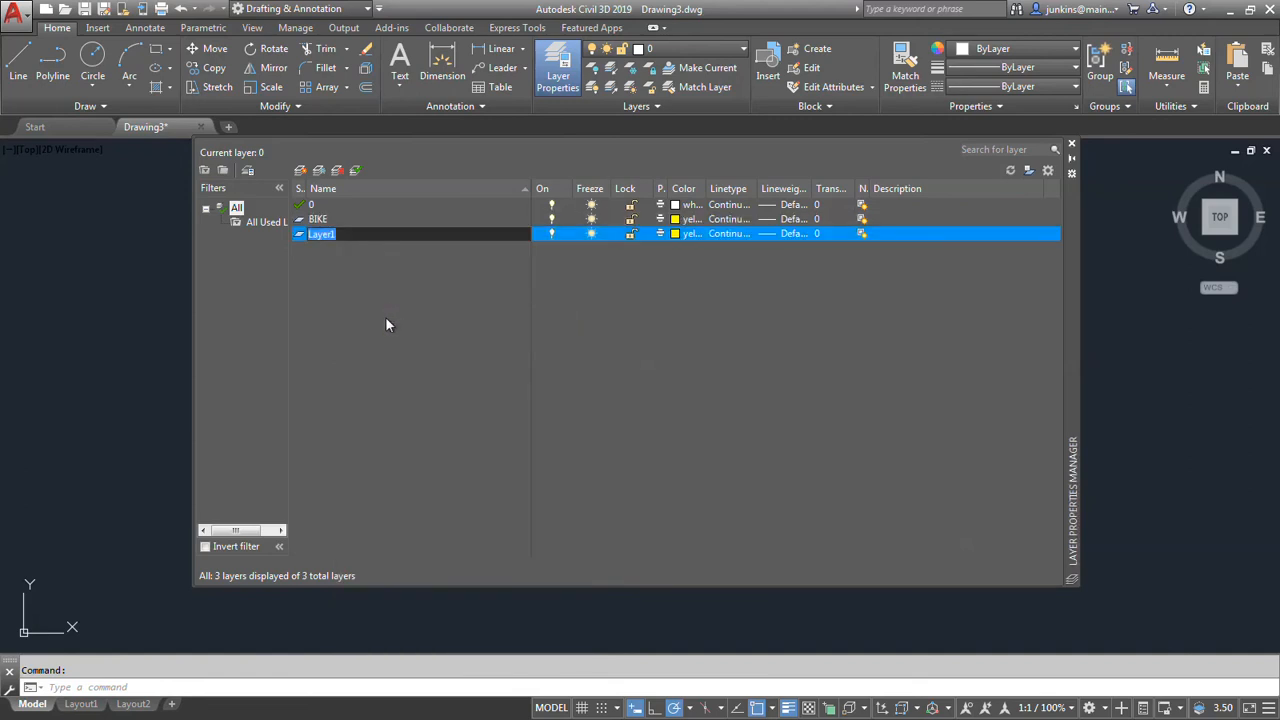
type("ALIGNMENT")
left_click(676, 235)
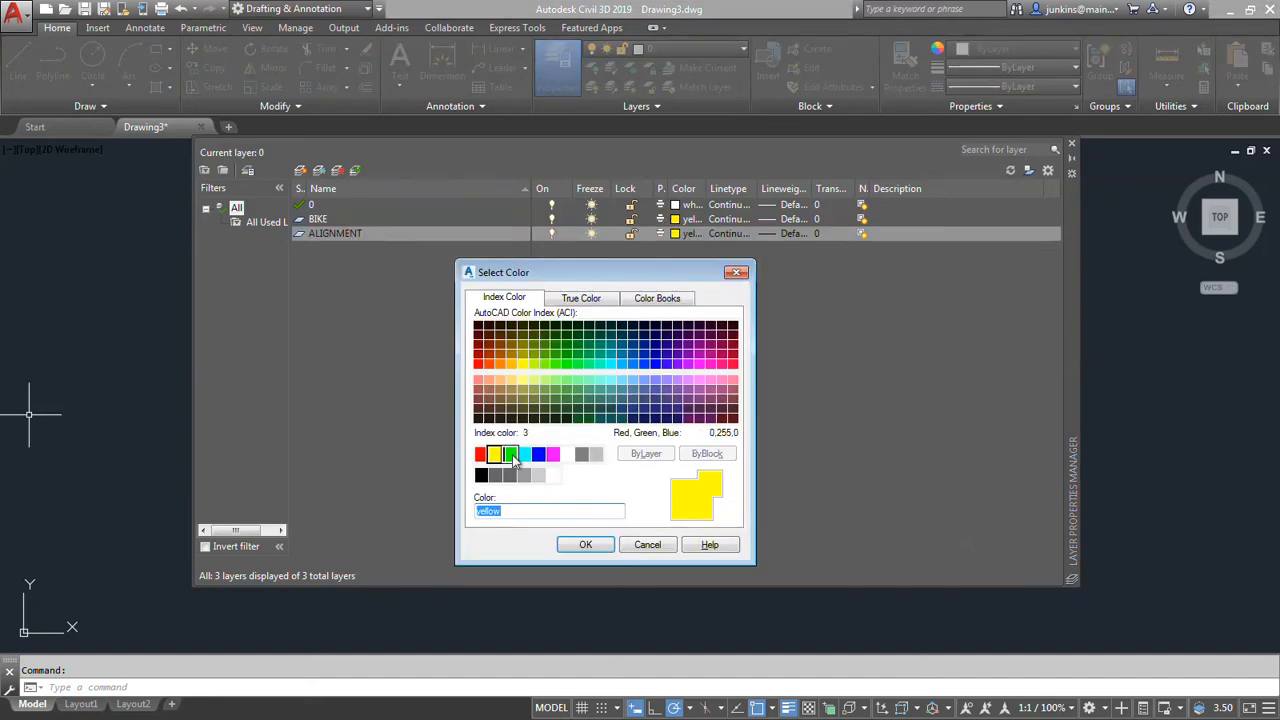
left_click(511, 456)
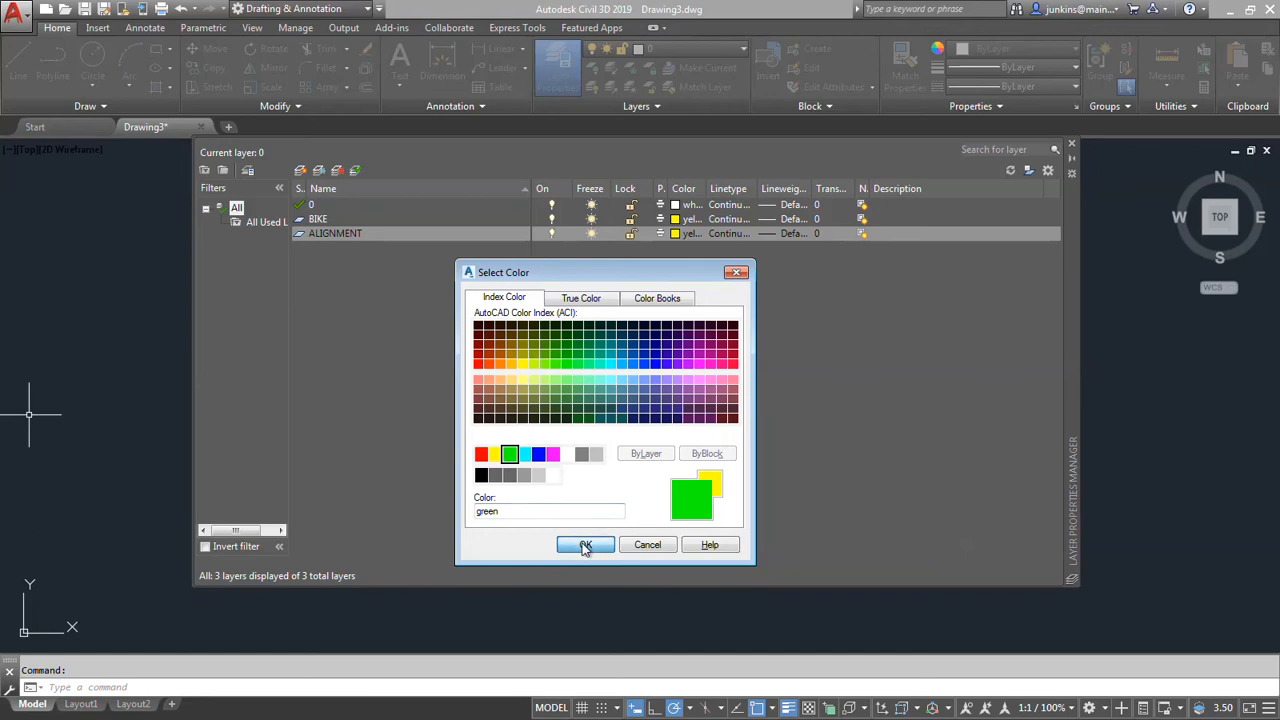
left_click(586, 544)
Add a layer named TEXT and set its colour to red.
right_click(343, 272)
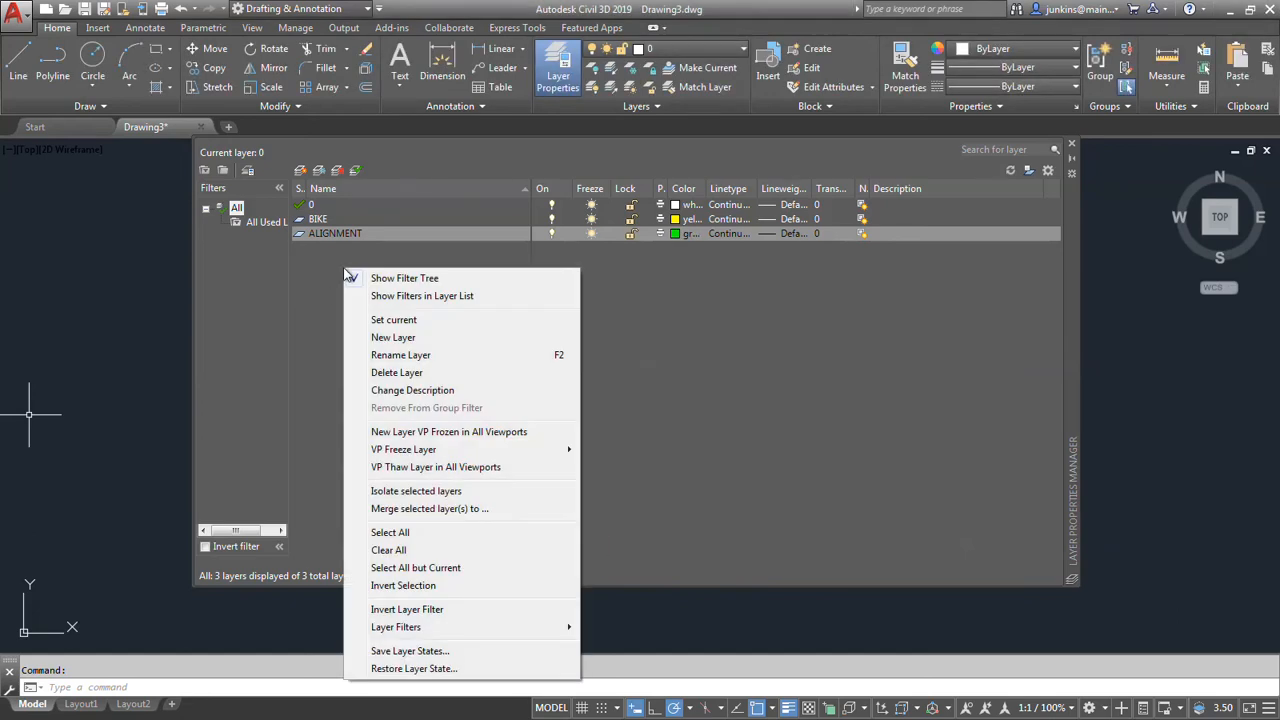
left_click(392, 337)
type("t")
key("BackSpace")
type("TEXT")
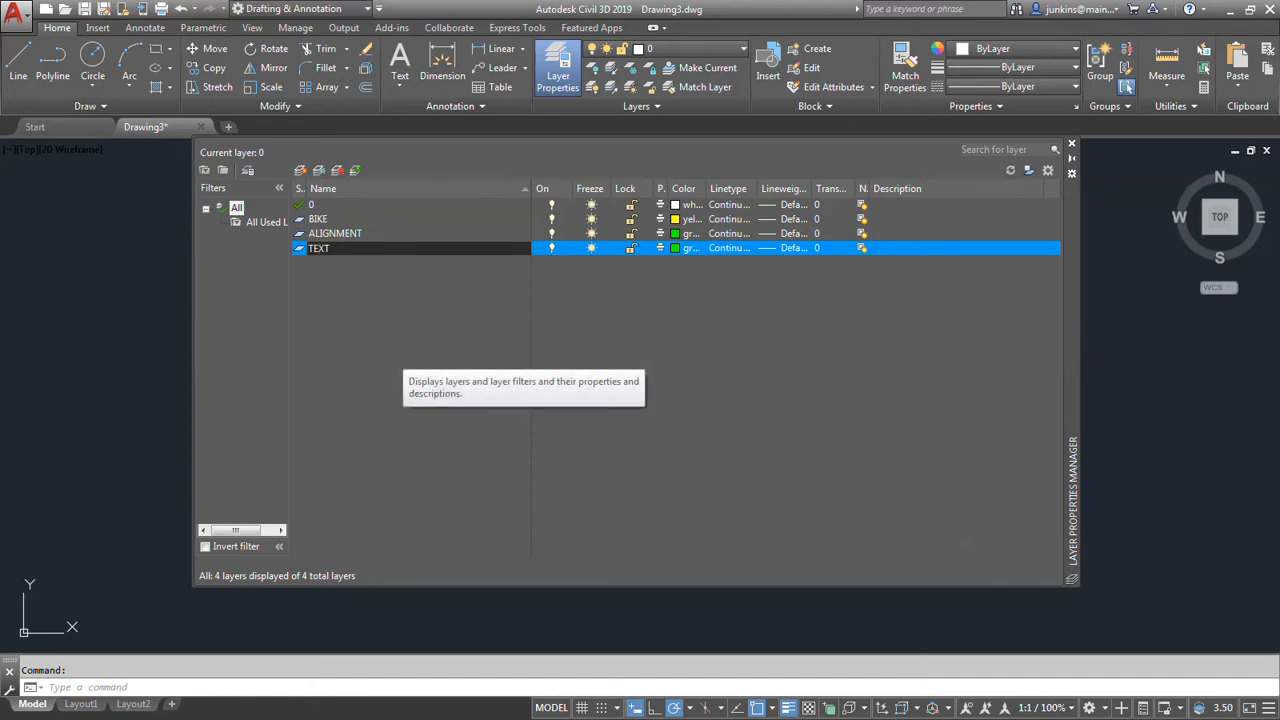
left_click(680, 249)
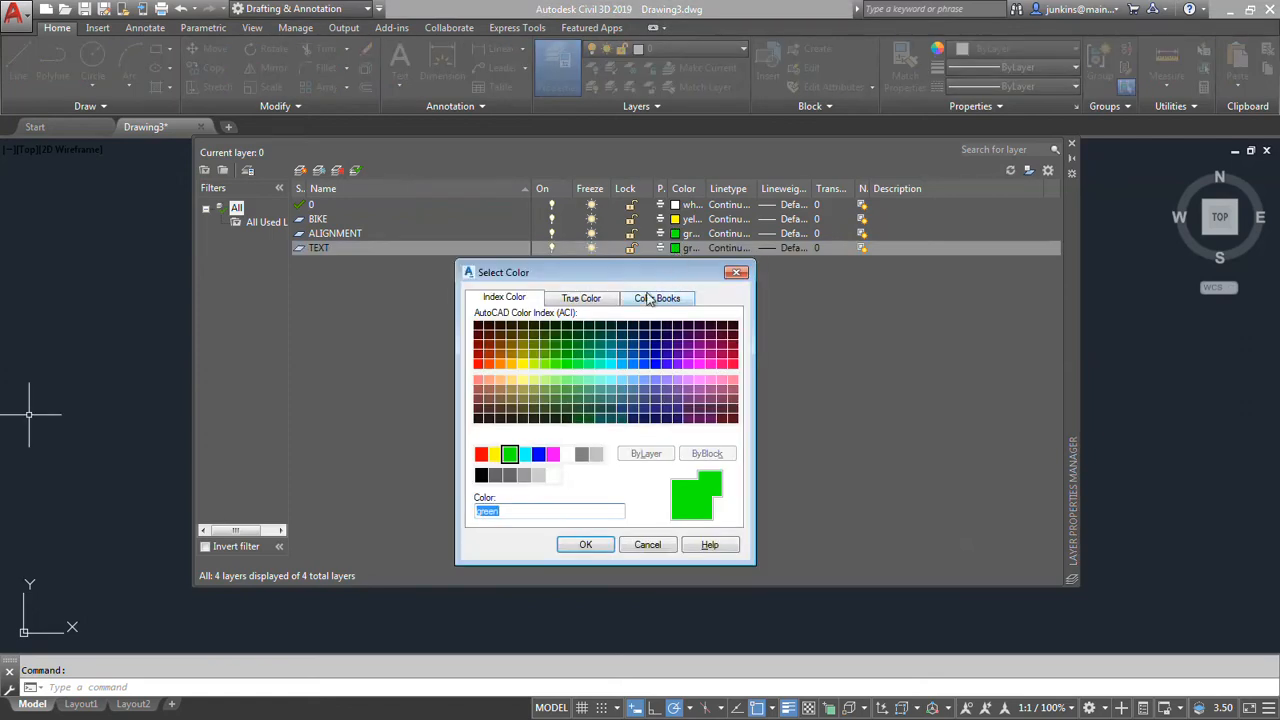
left_click(481, 454)
left_click(585, 545)
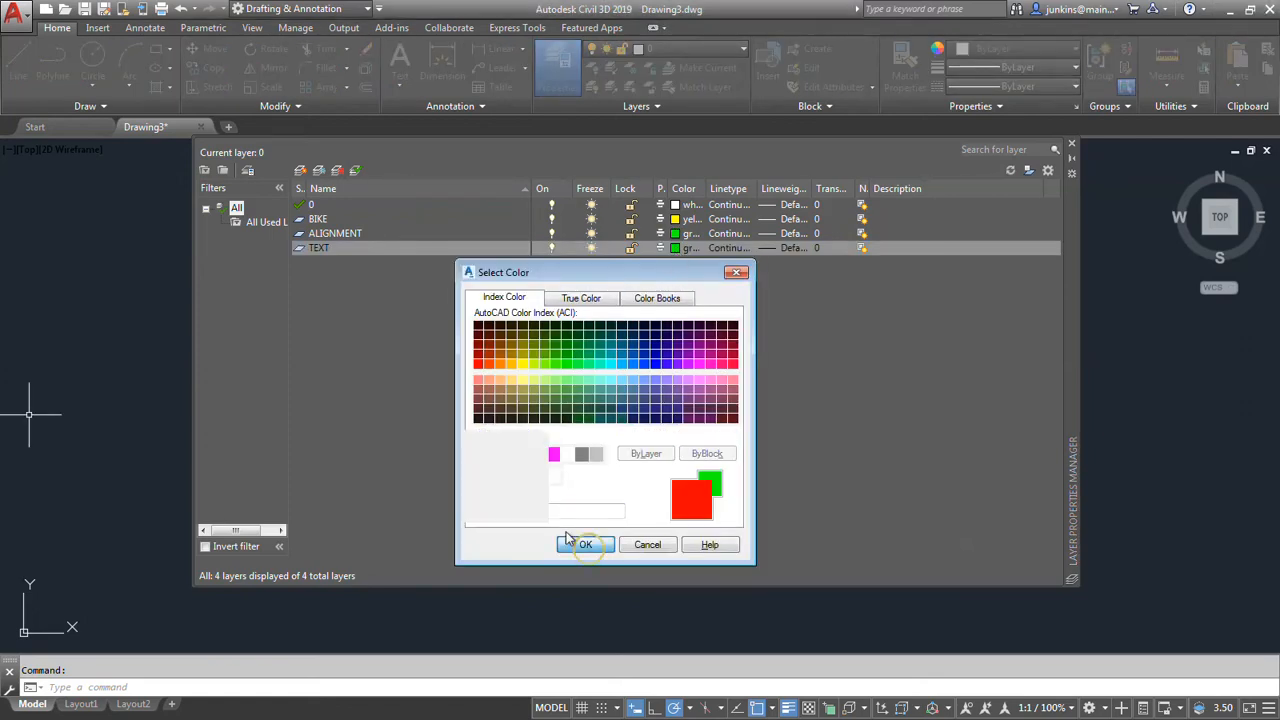
Create a new layer named IMAGE and set its colour to index 230.
right_click(401, 304)
left_click(442, 376)
type("IMAGE")
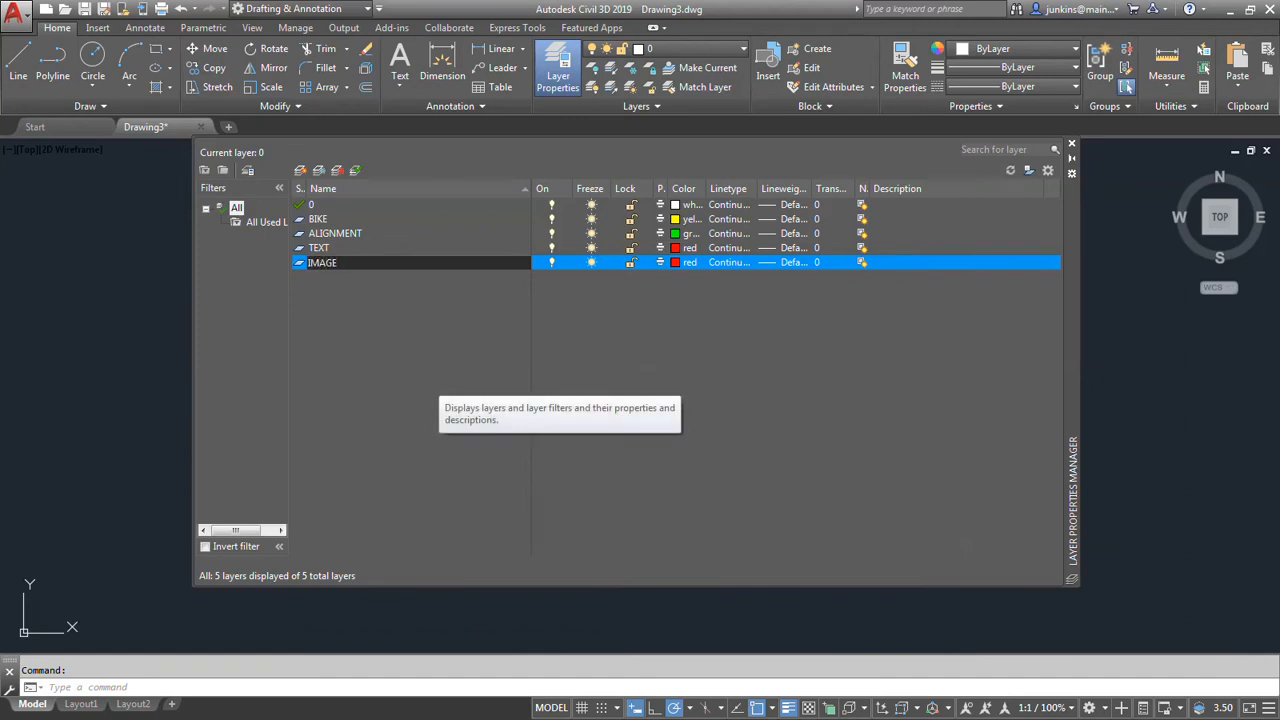
left_click(680, 262)
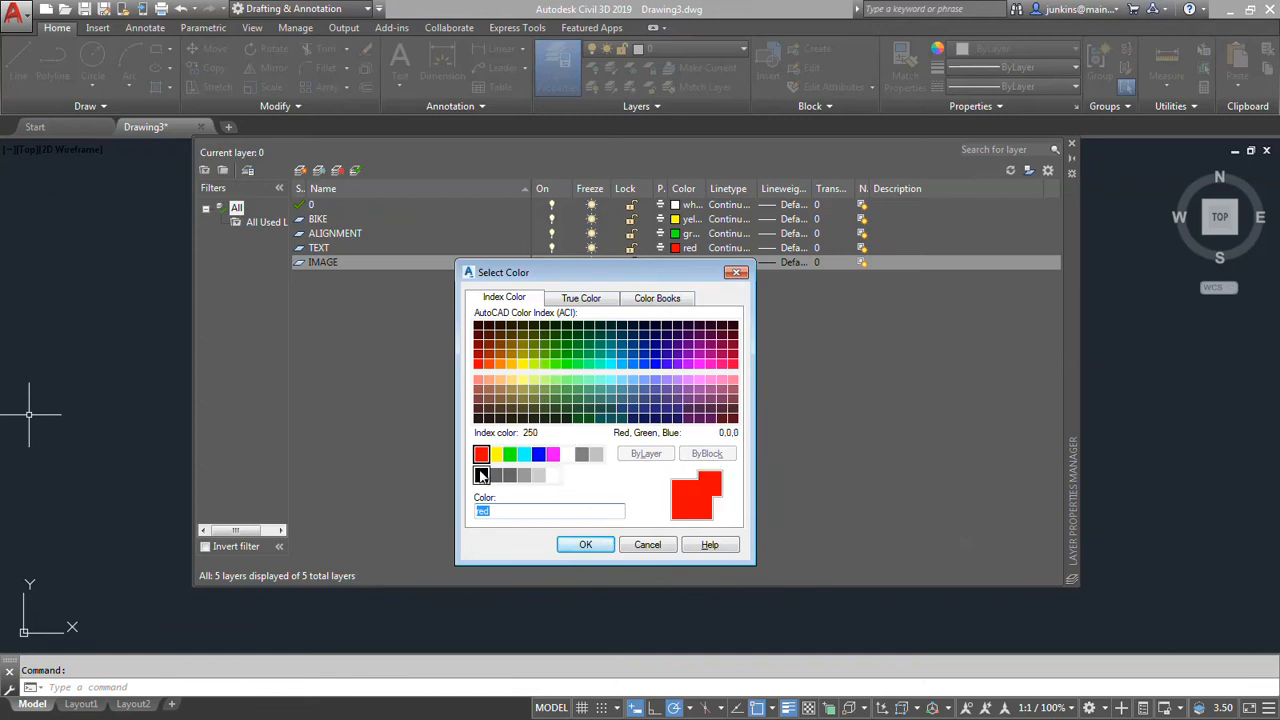
left_click(721, 363)
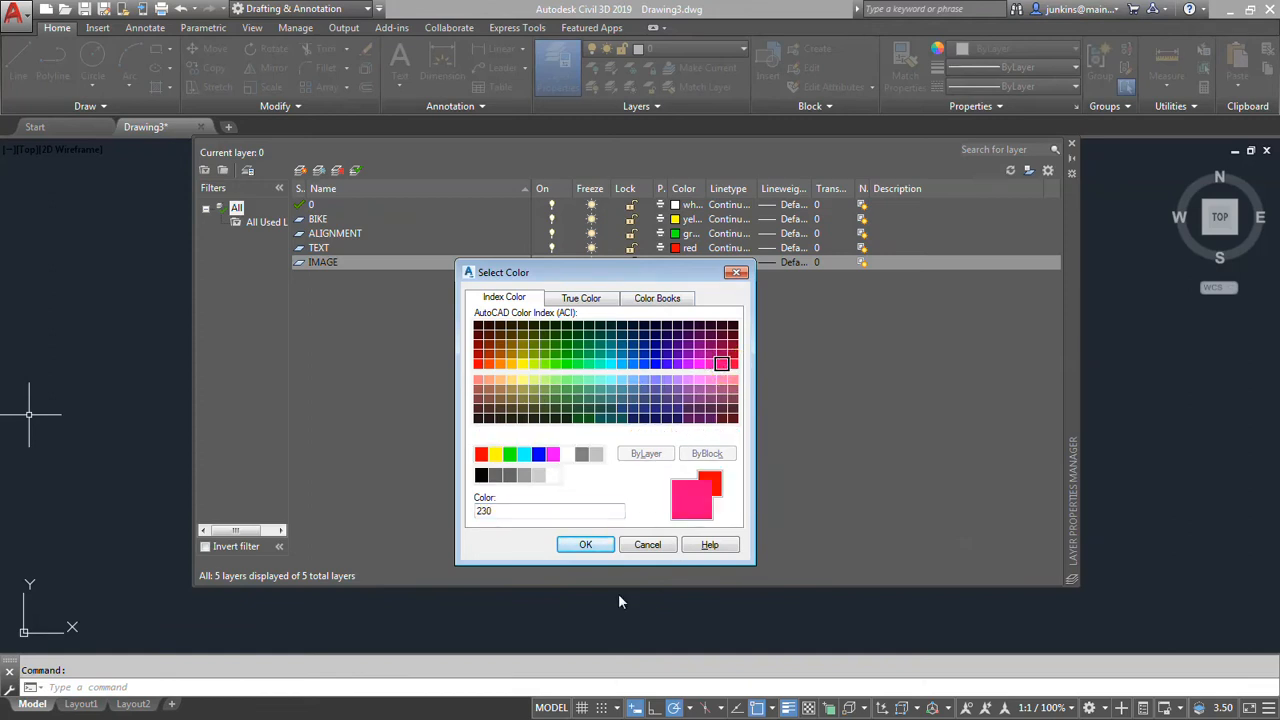
left_click(586, 545)
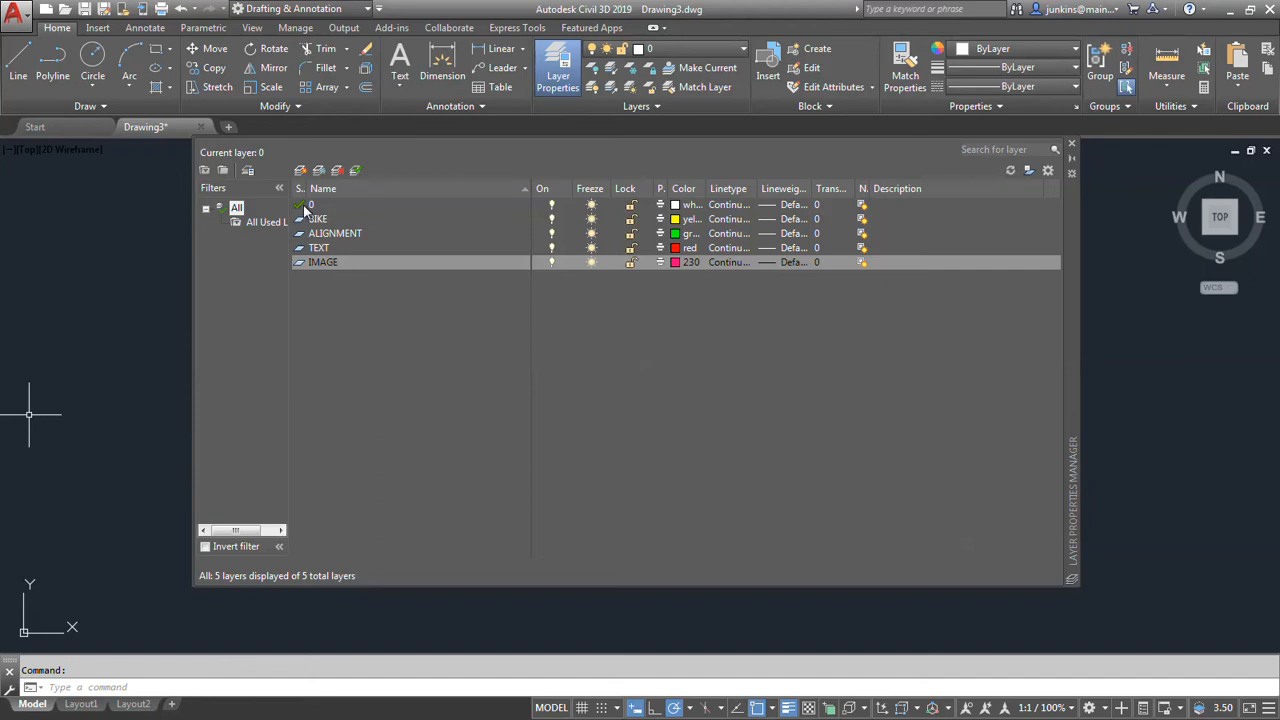
Make IMAGE the current layer and attach the table PDF from the CHAPTER 2 folder as an underlay at the origin with scale 1.00.
double_click(348, 264)
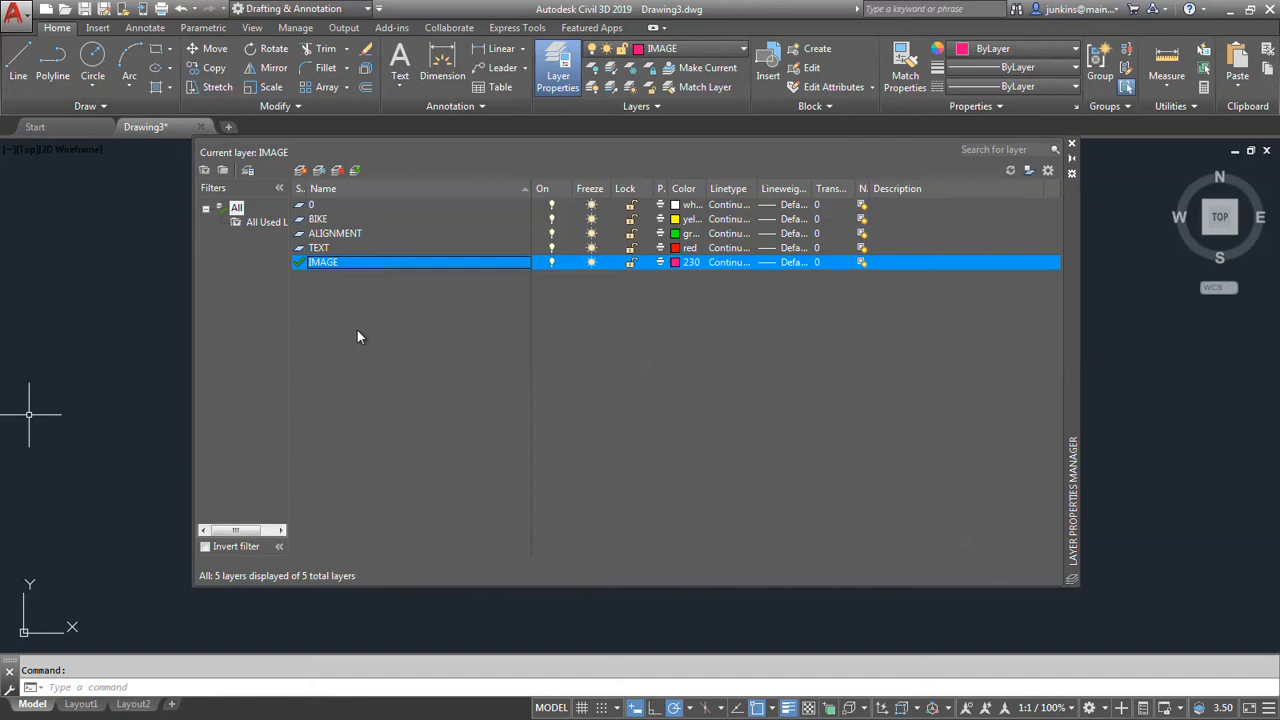
left_click(1073, 147)
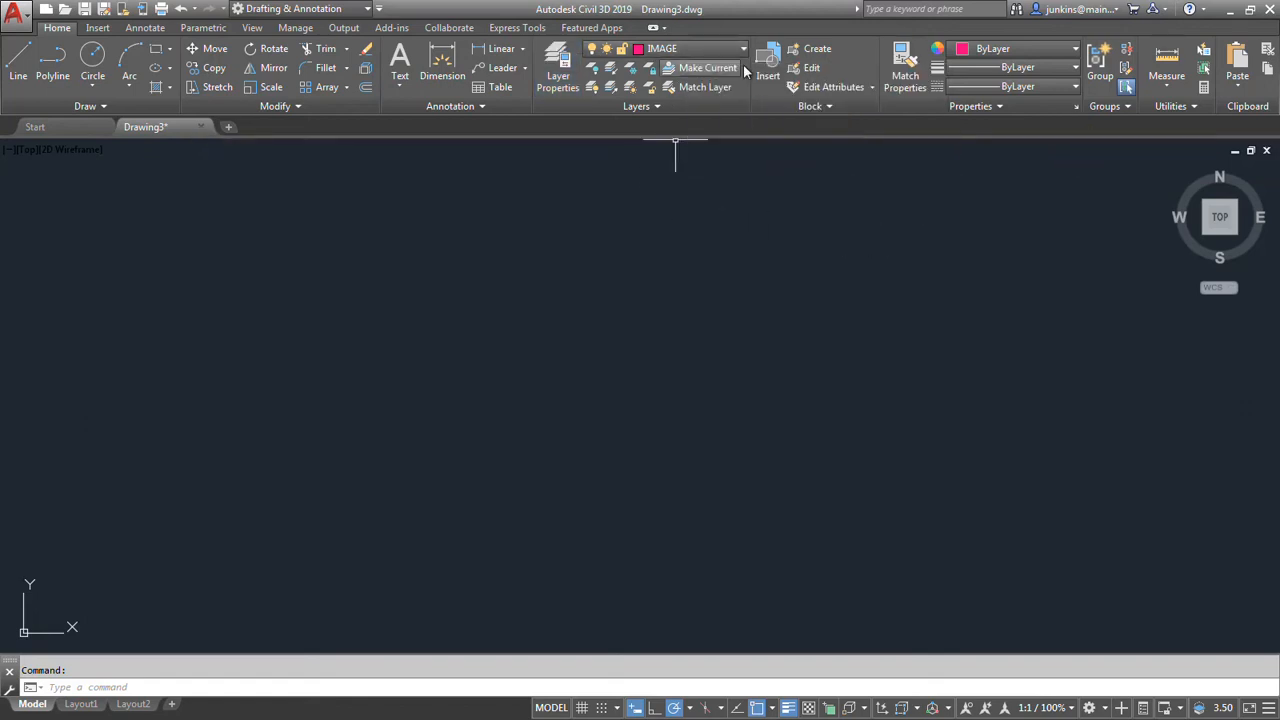
left_click(97, 27)
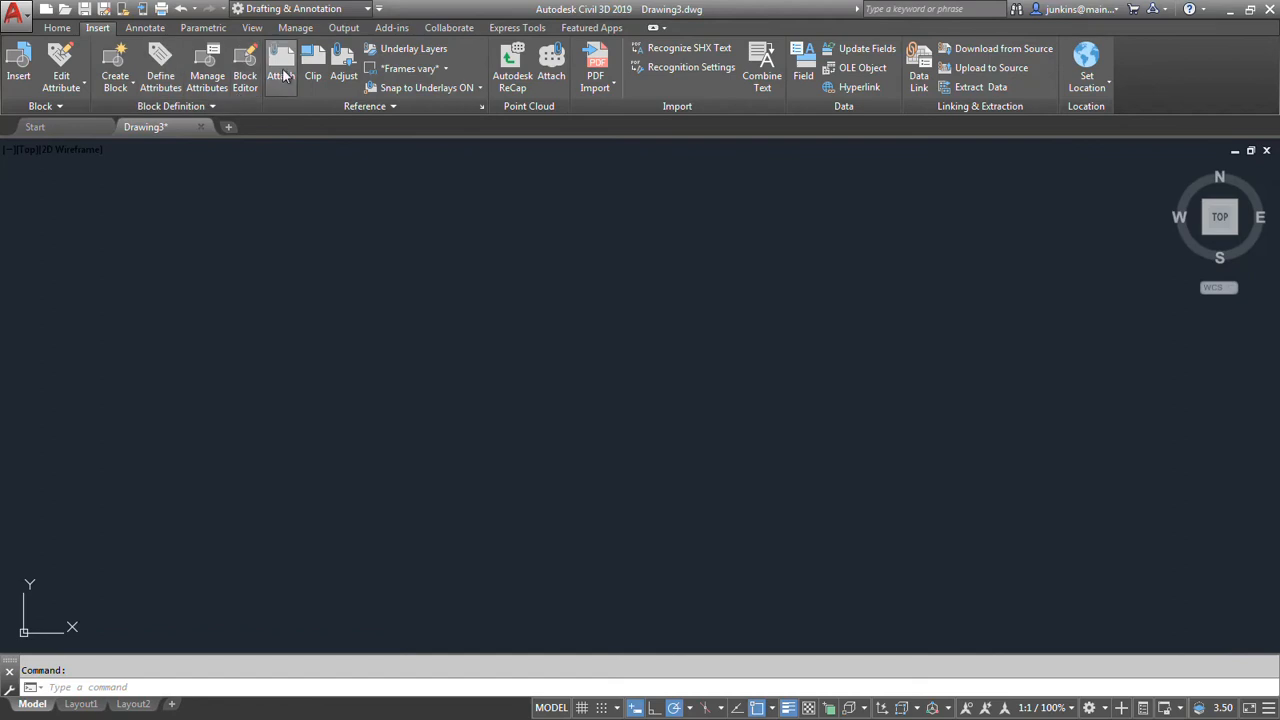
left_click(281, 65)
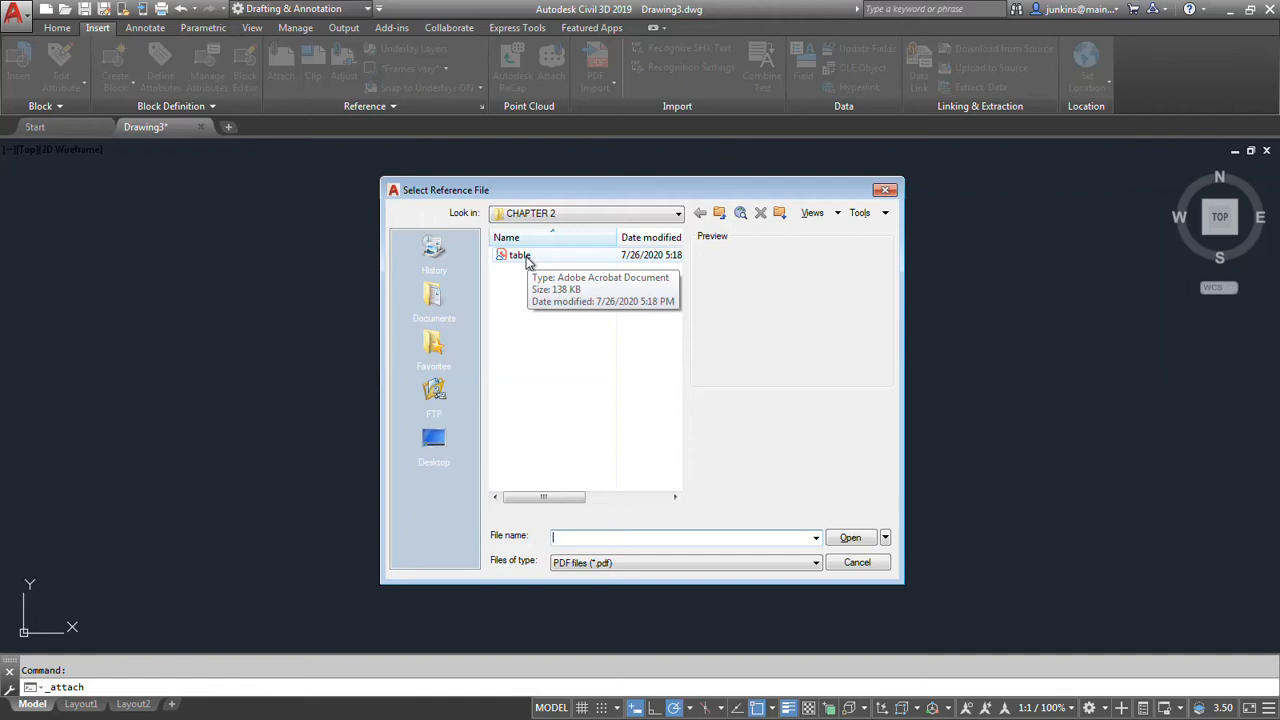
left_click(524, 255)
left_click(836, 543)
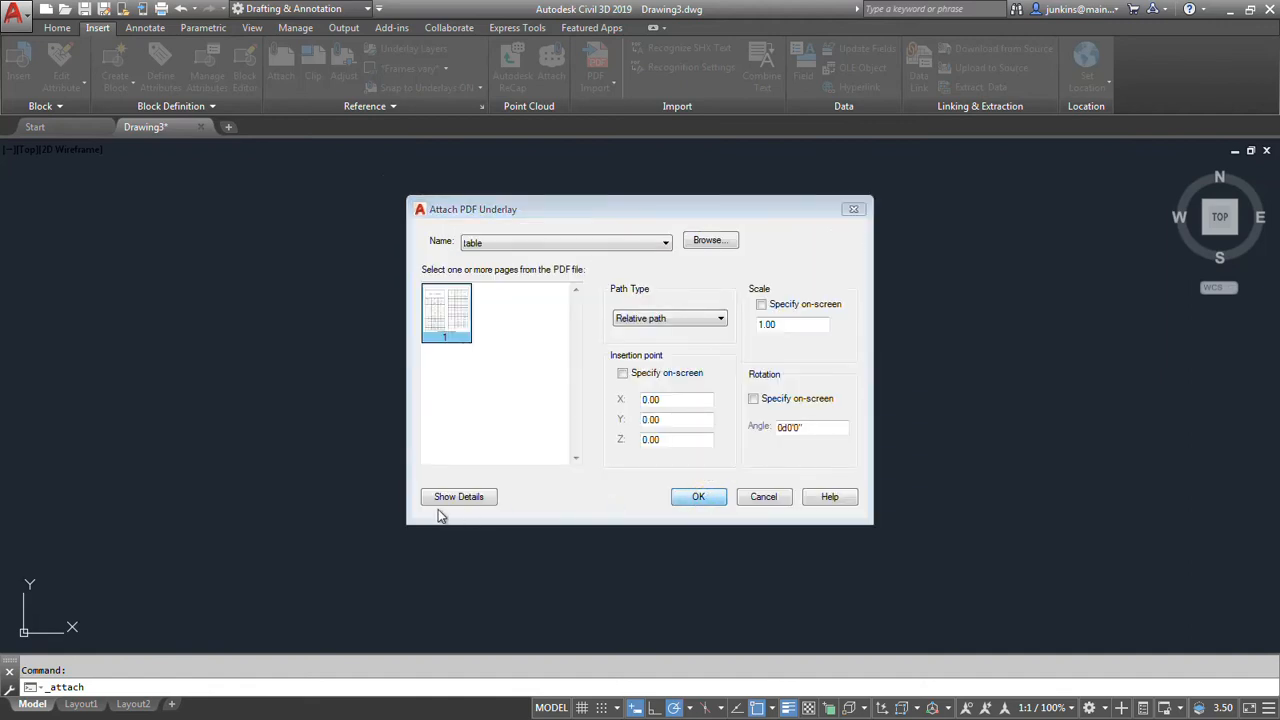
key("Return")
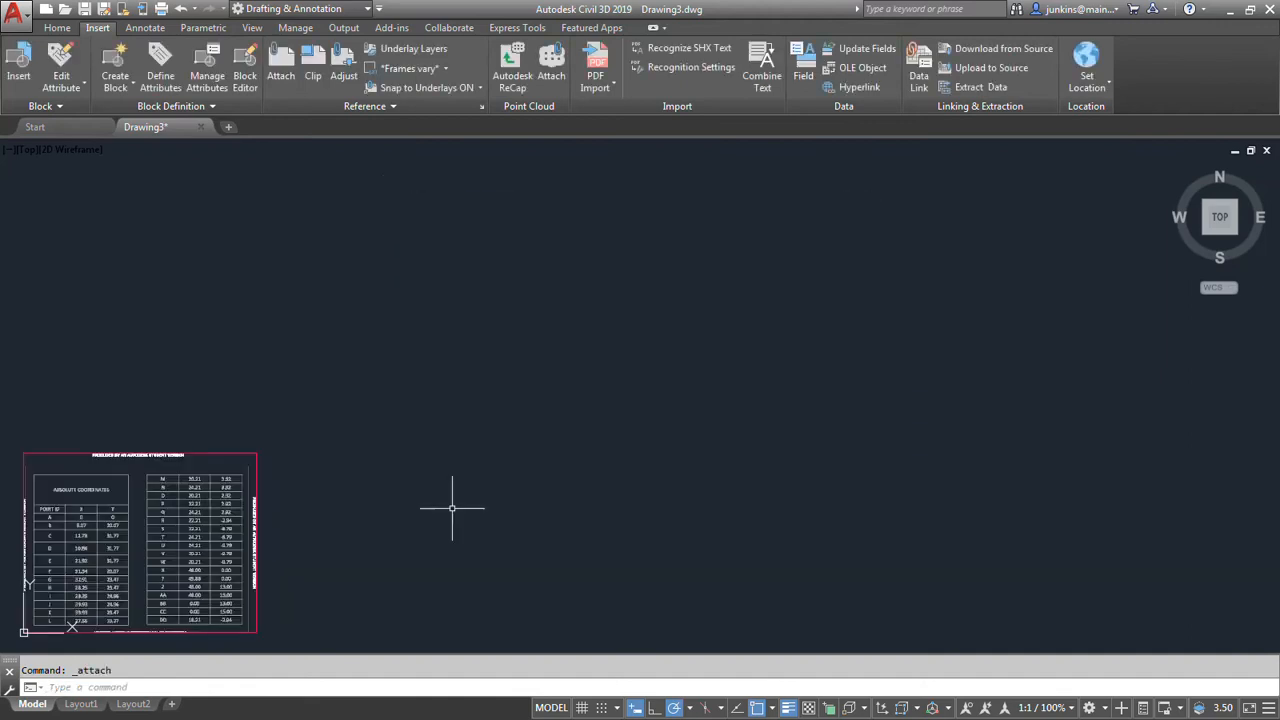
Move the attached PDF table underlay away from the origin, up and to the right, leaving empty drawing space beside it.
left_click(245, 511)
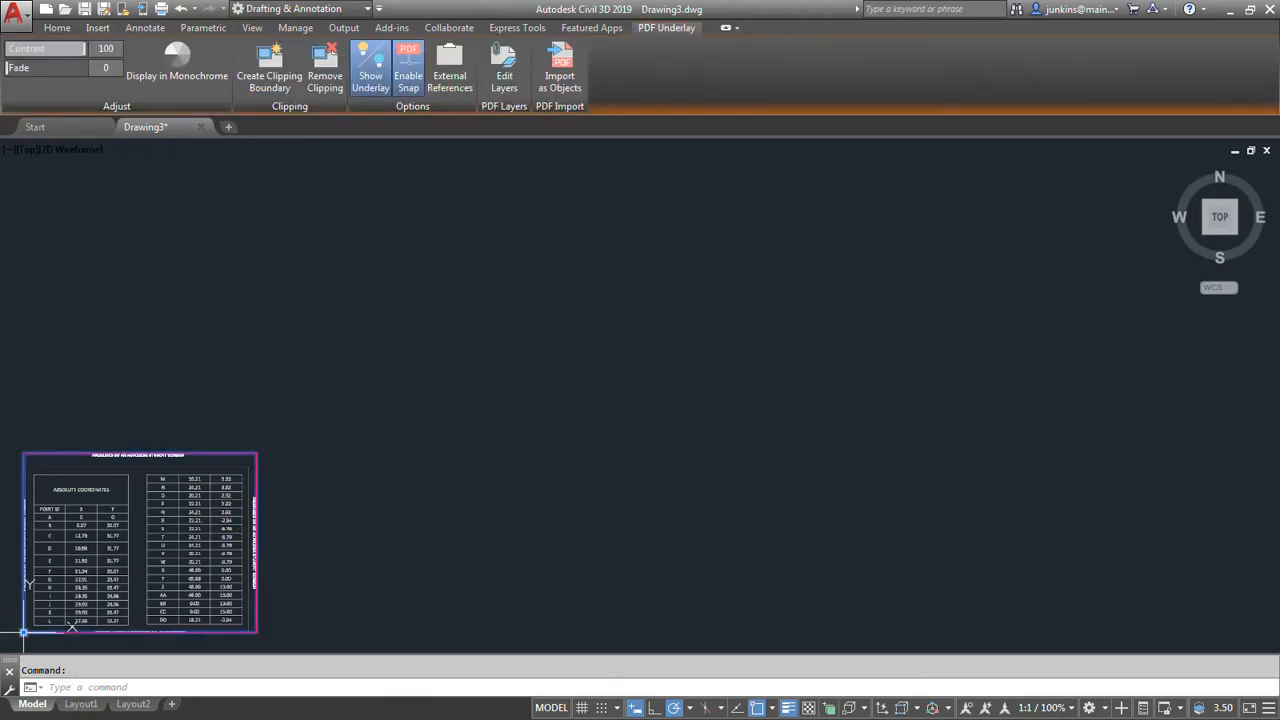
left_click(23, 632)
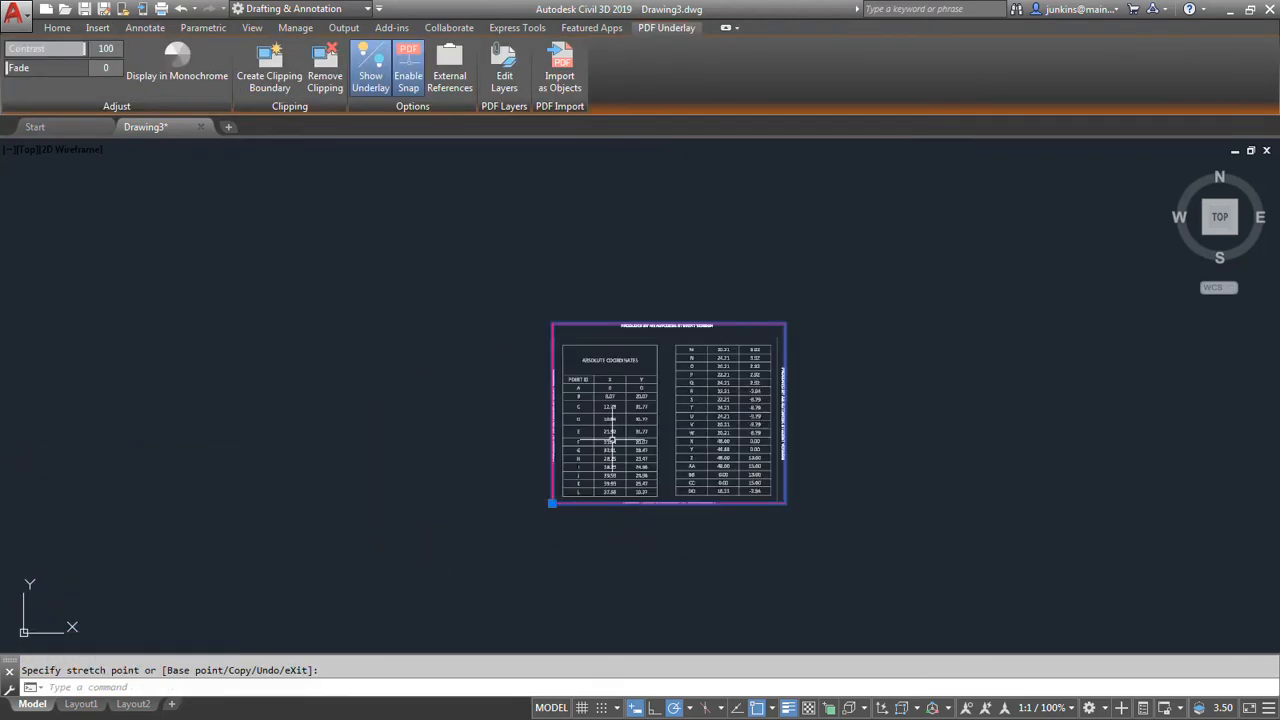
scroll(610, 442, "up", 6)
scroll(608, 443, "down", 6)
middle_click_drag(566, 449, 749, 414)
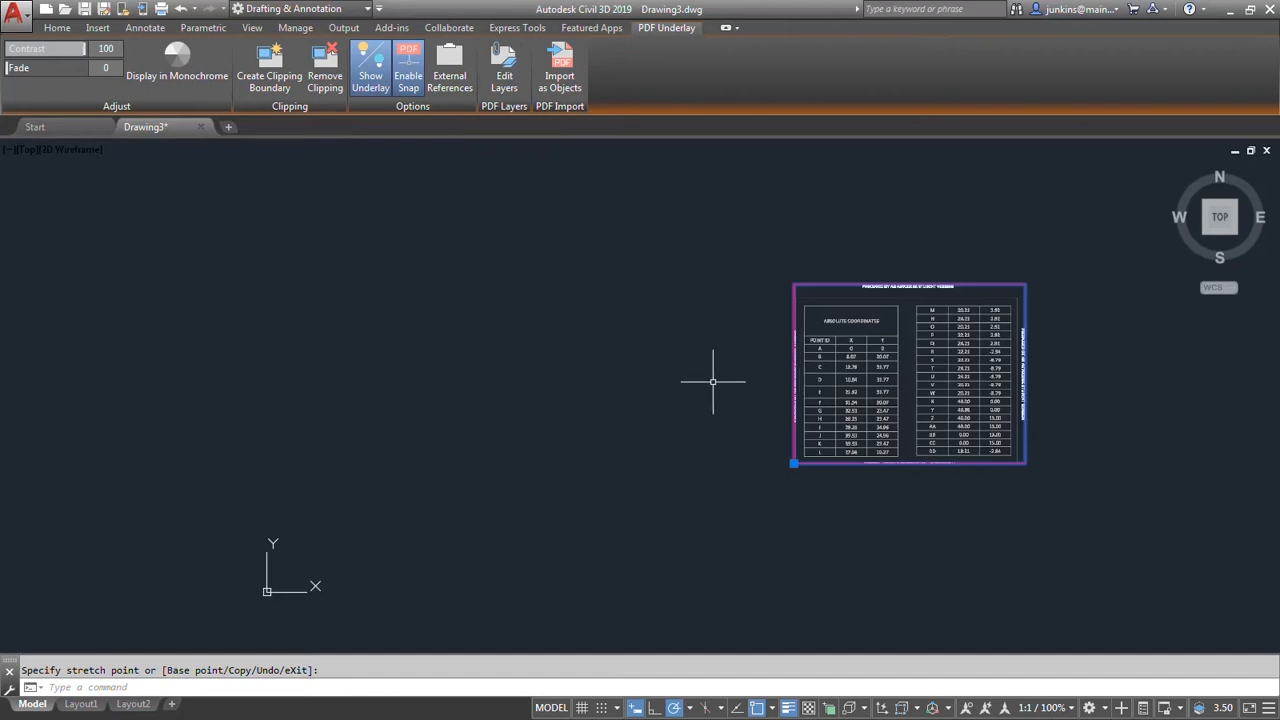
key("Escape")
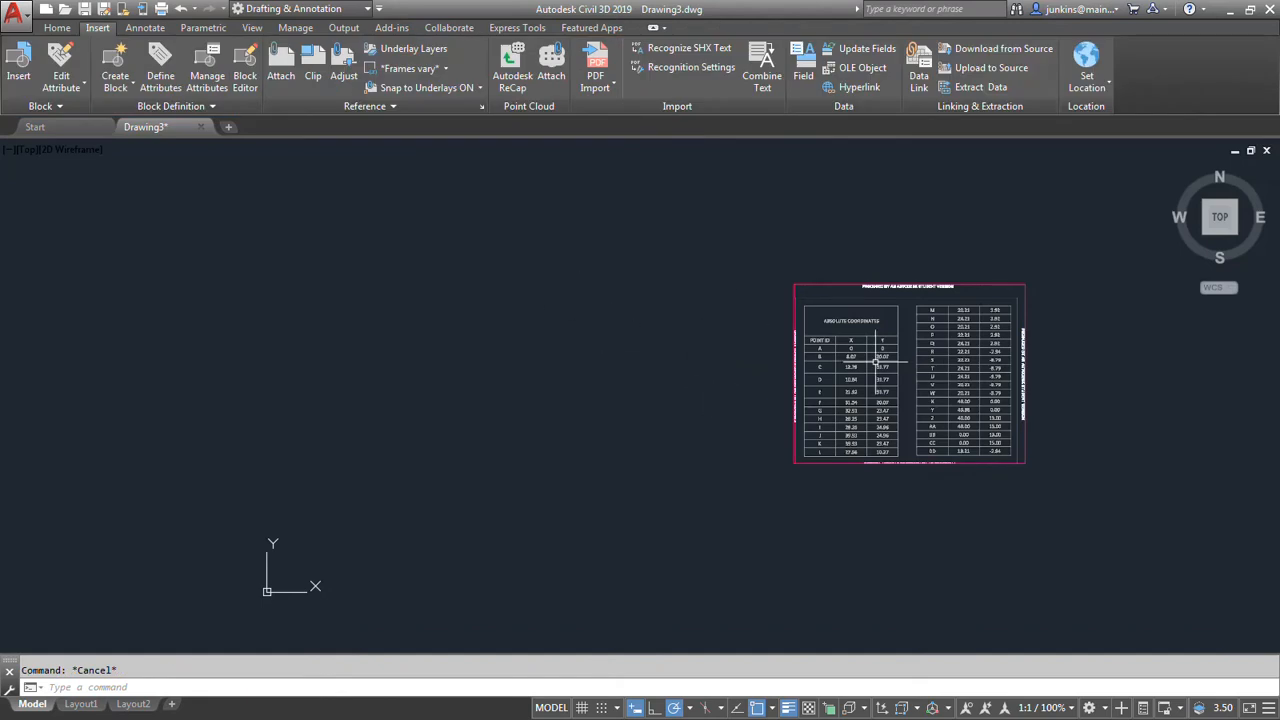
Make BIKE the current layer and set its lineweight to 0.35 mm in the Layer Properties Manager.
left_click(57, 27)
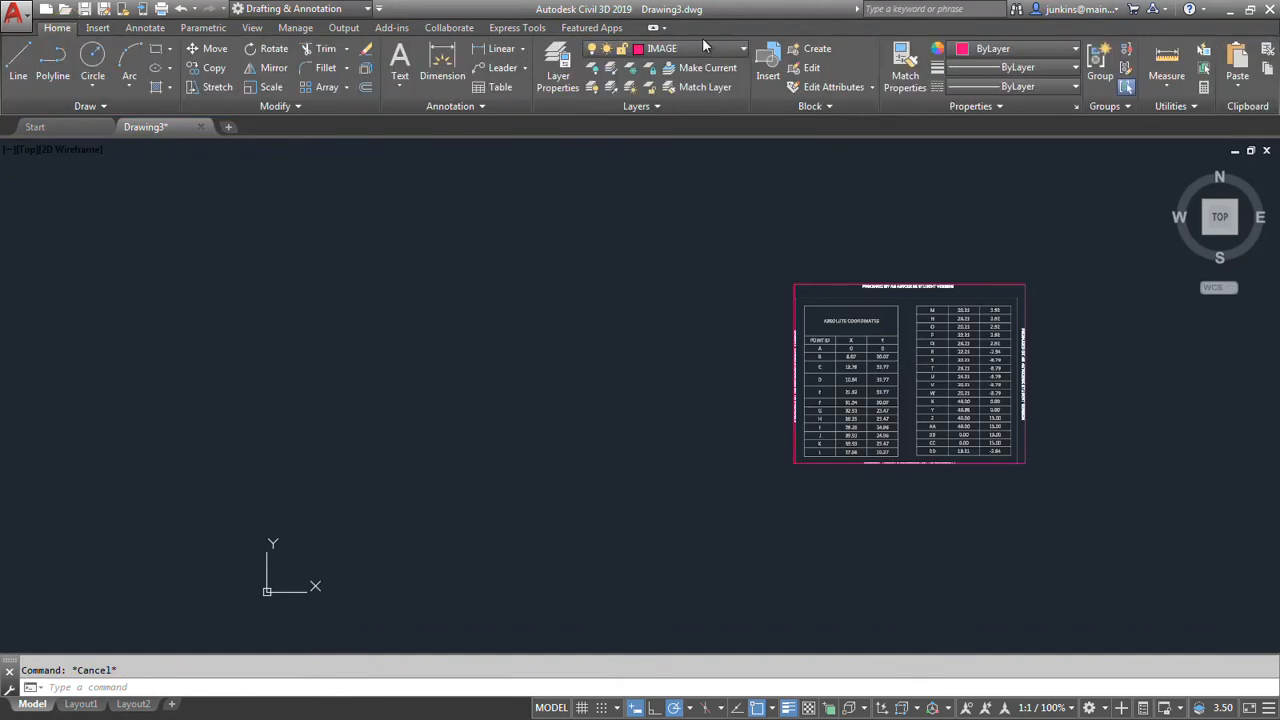
left_click(726, 50)
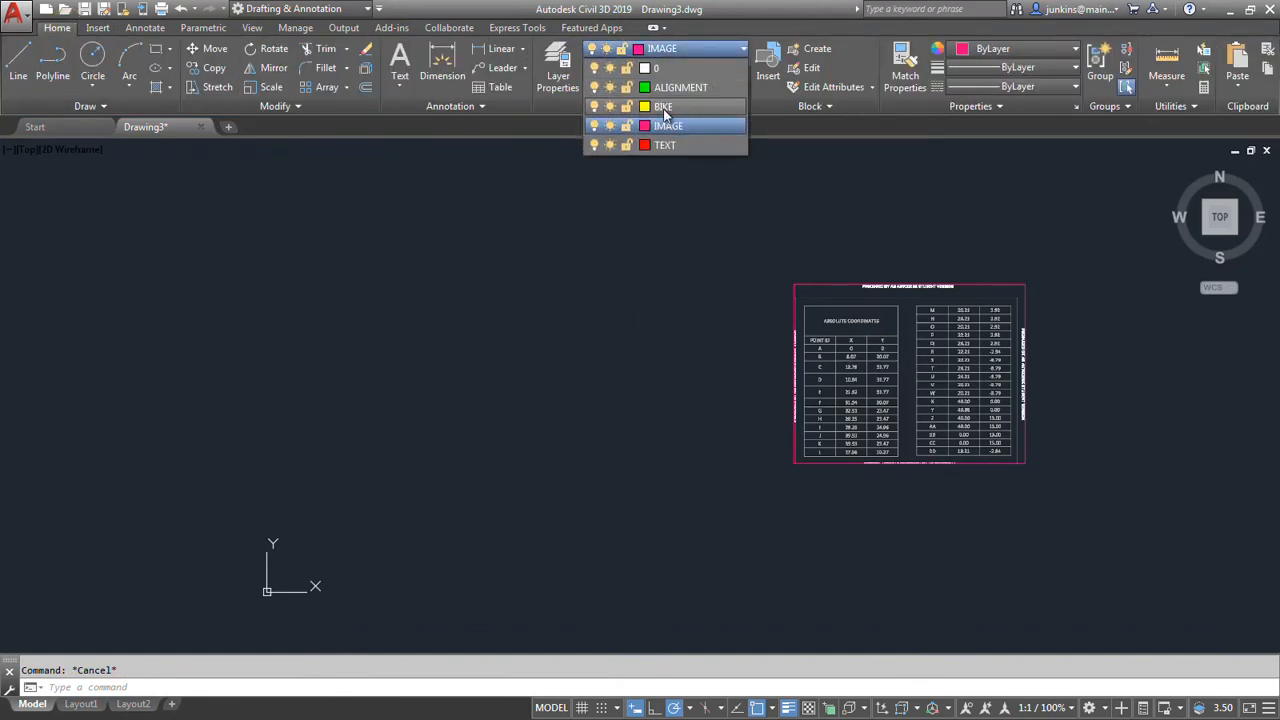
left_click(665, 114)
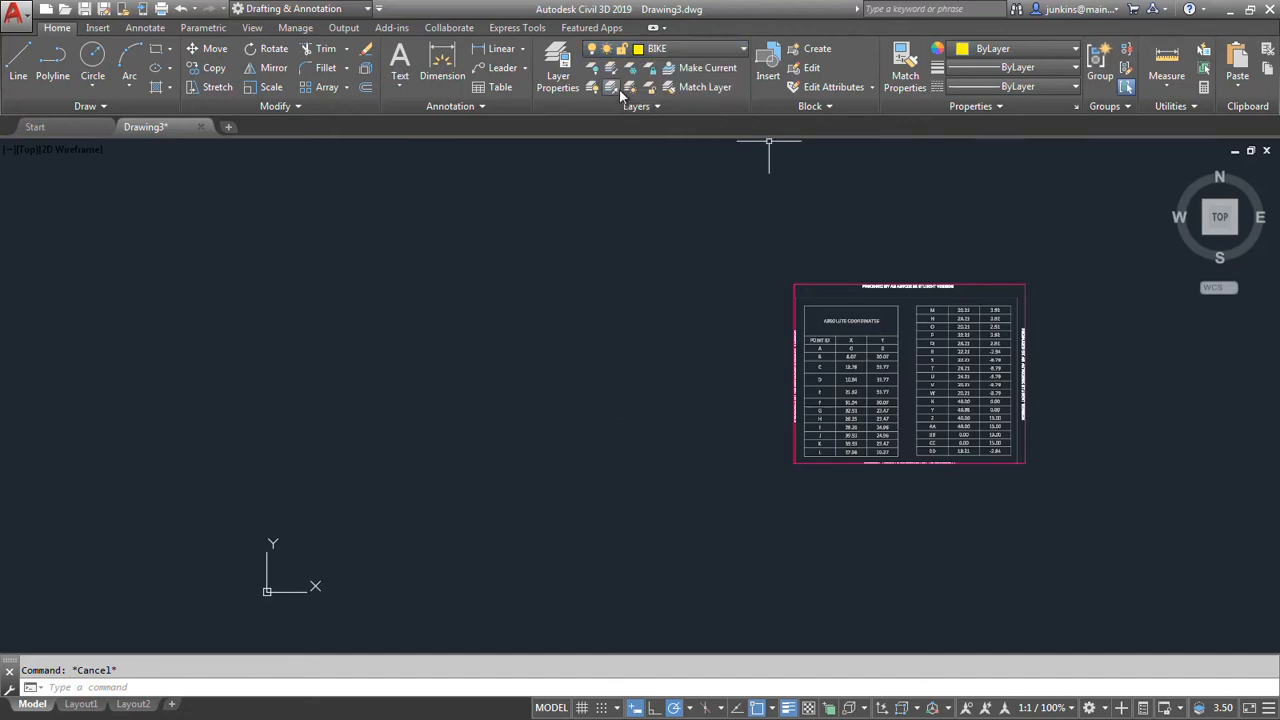
left_click(558, 70)
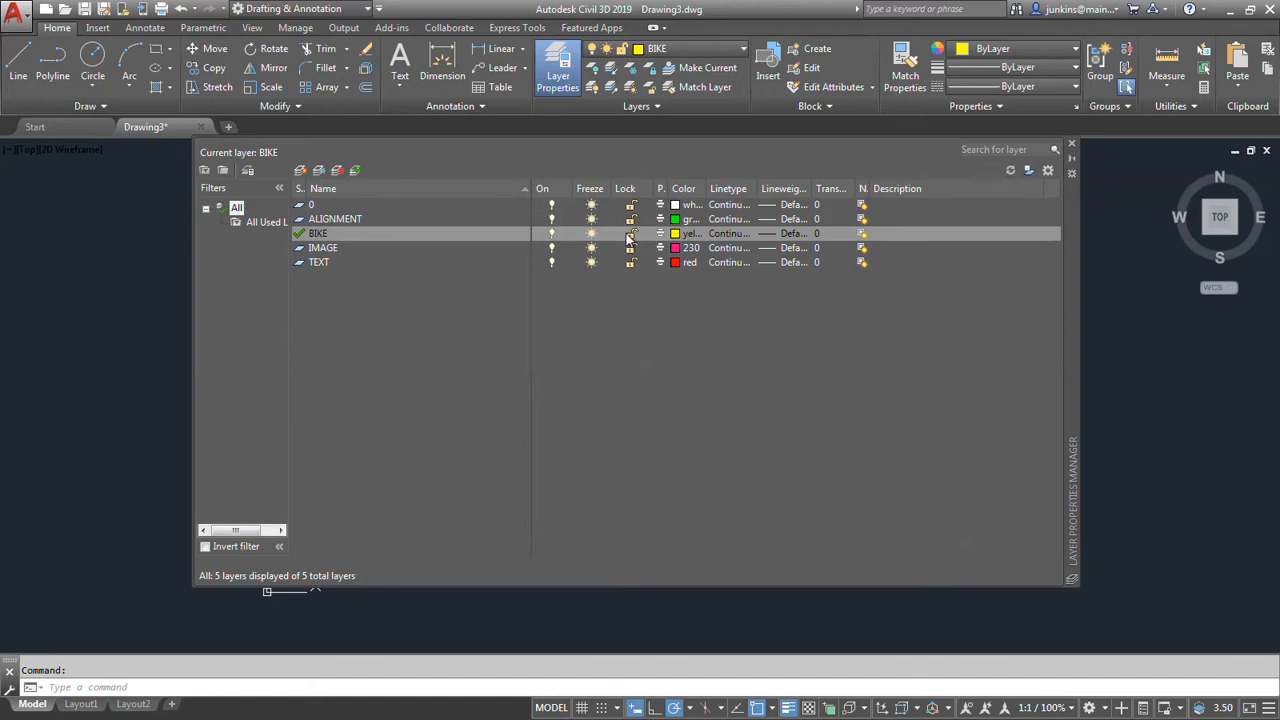
left_click(790, 236)
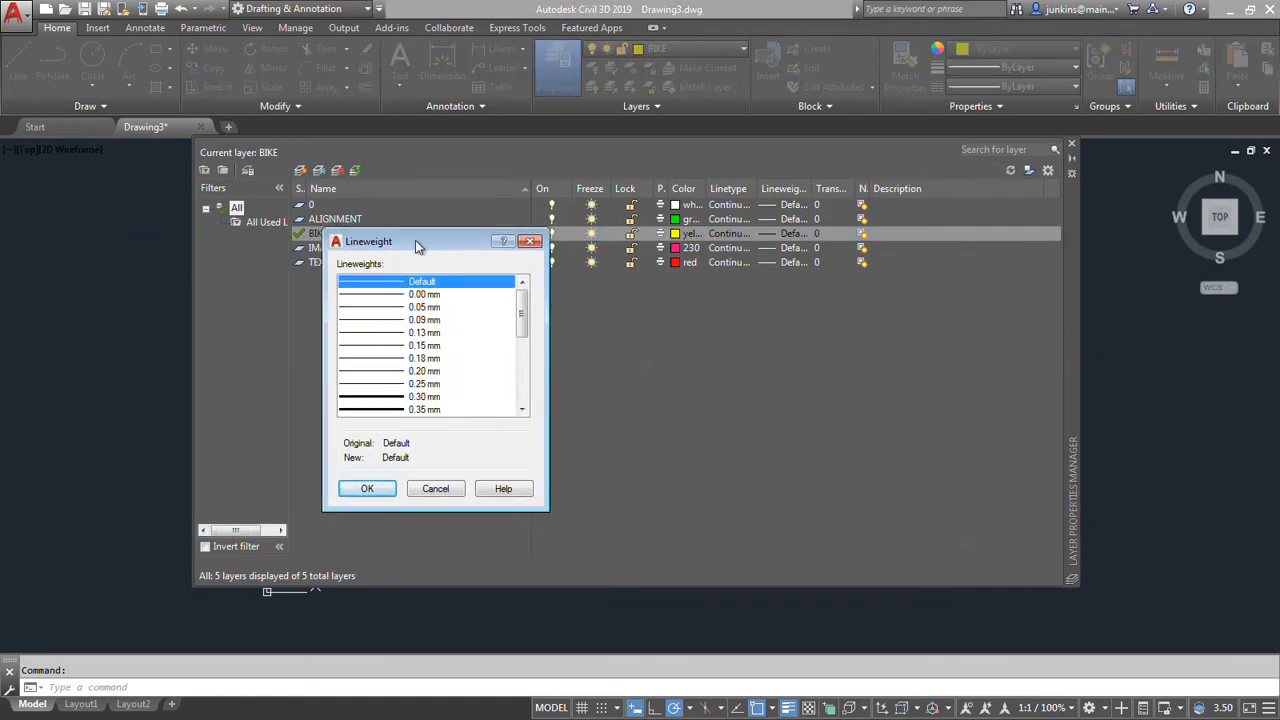
left_click(533, 417)
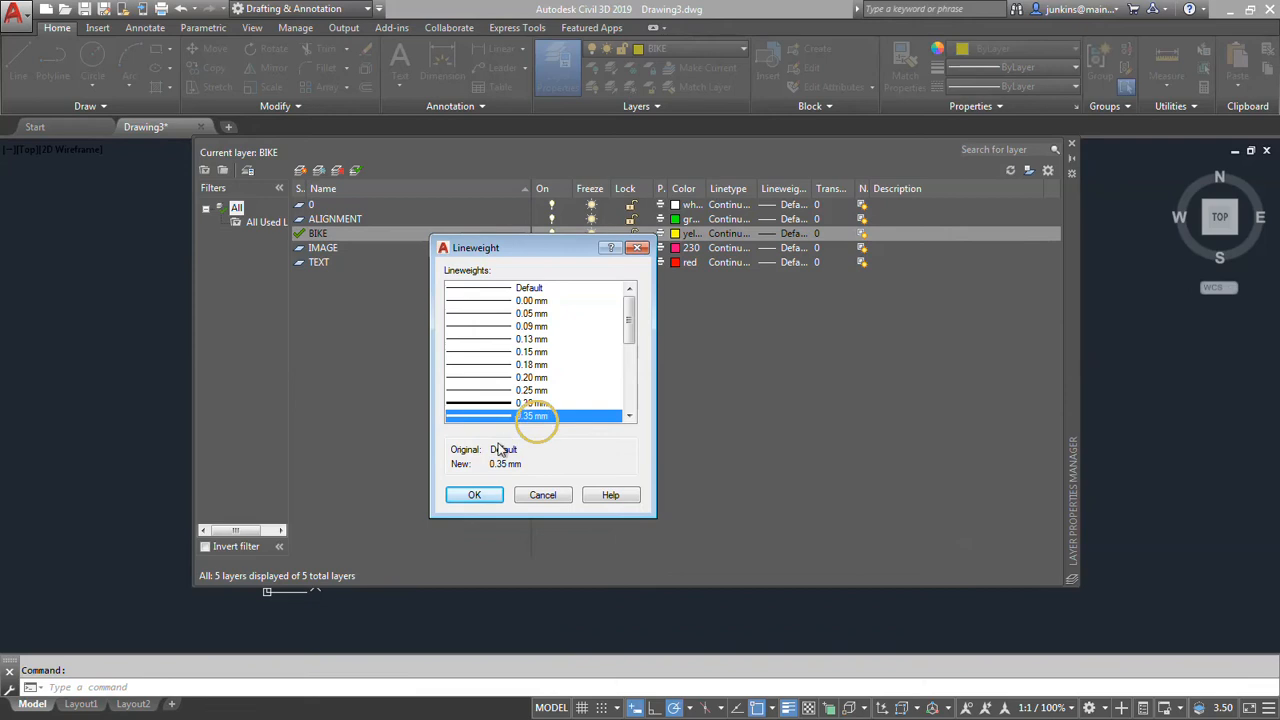
left_click(476, 496)
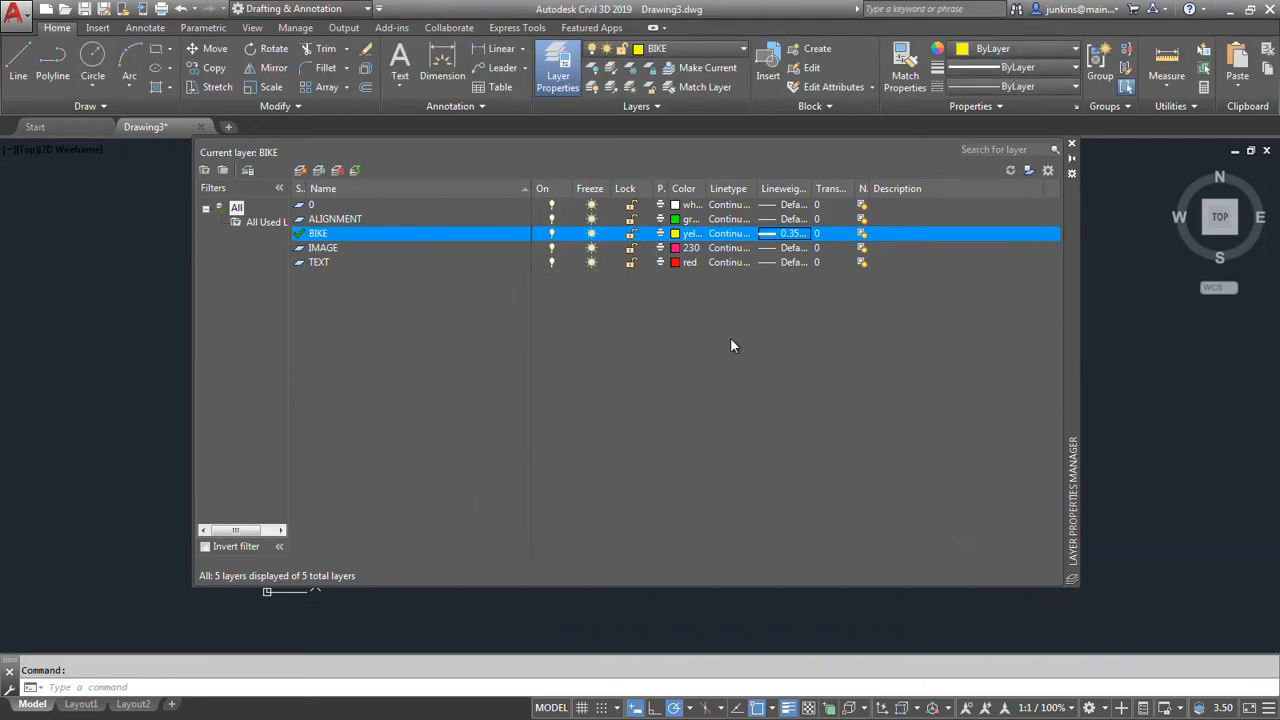
Set the lineweight of the TEXT layer to 0.20 mm and that of the ALIGNMENT layer to 0.13 mm.
left_click(787, 262)
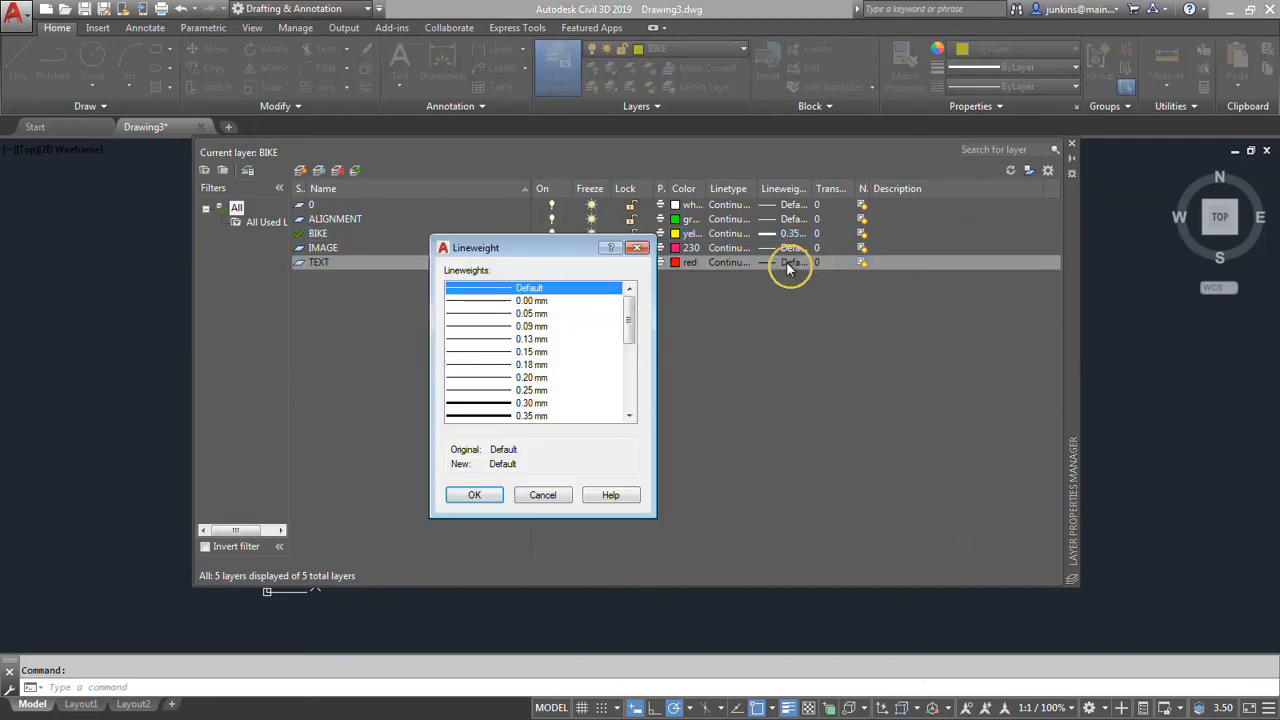
left_click(480, 378)
left_click(476, 494)
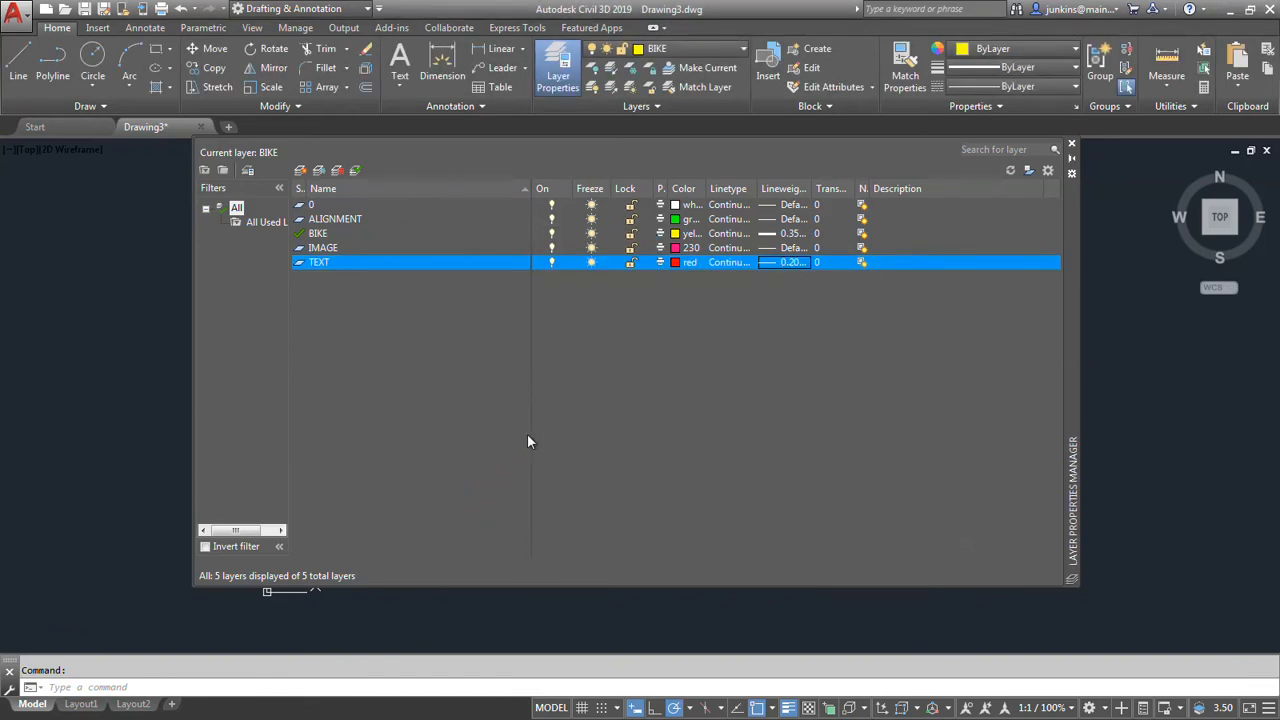
left_click(338, 219)
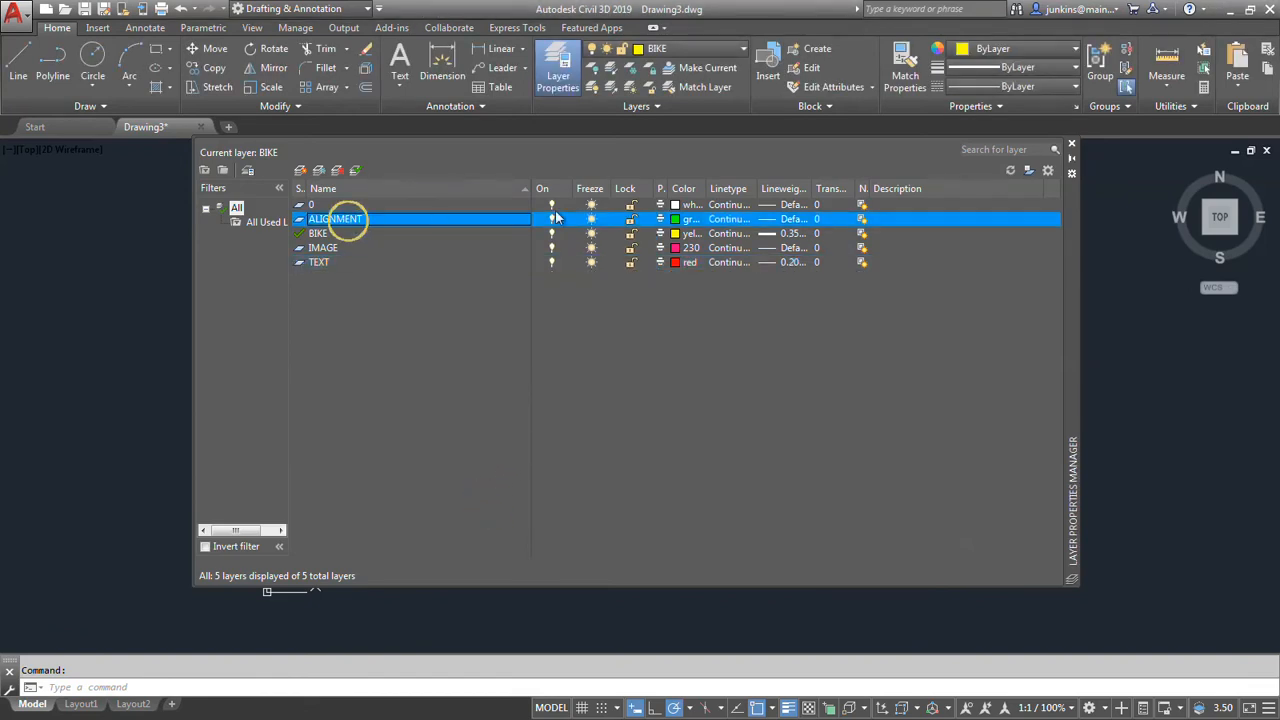
left_click(792, 220)
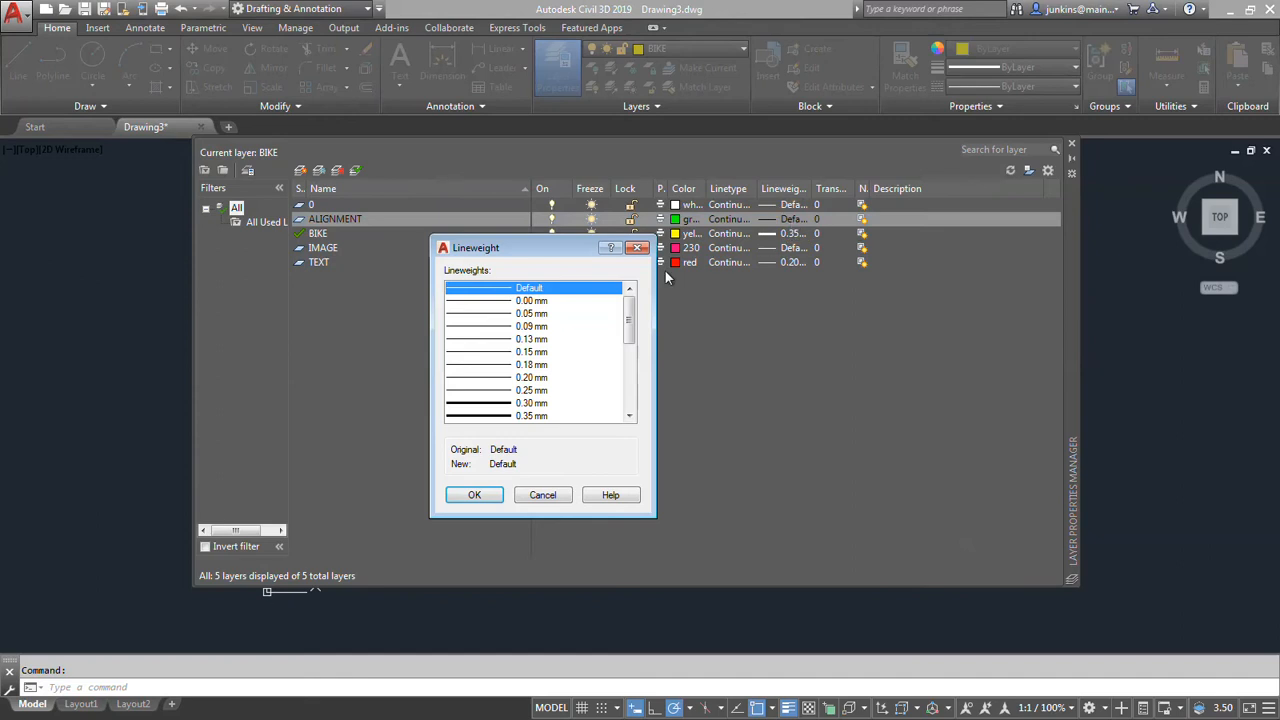
left_click(489, 339)
left_click(474, 494)
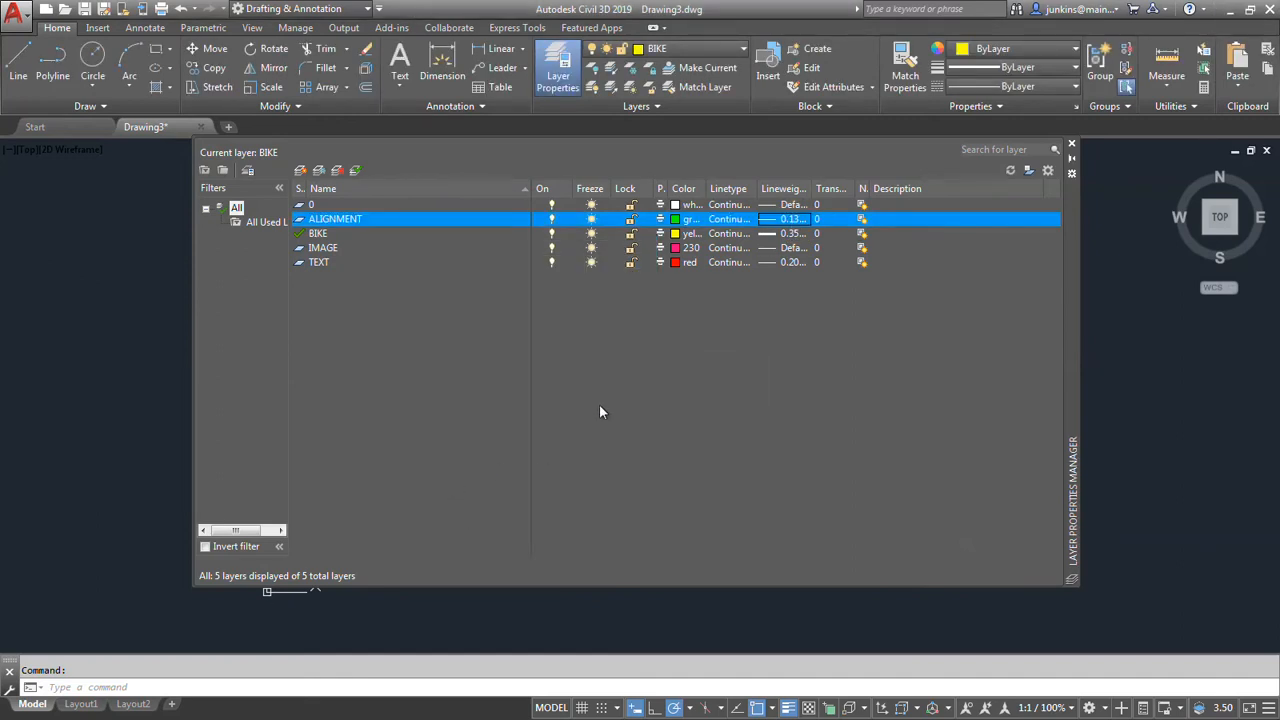
Load the CENTER linetype from acad.lin and assign it to the ALIGNMENT layer.
left_click(734, 224)
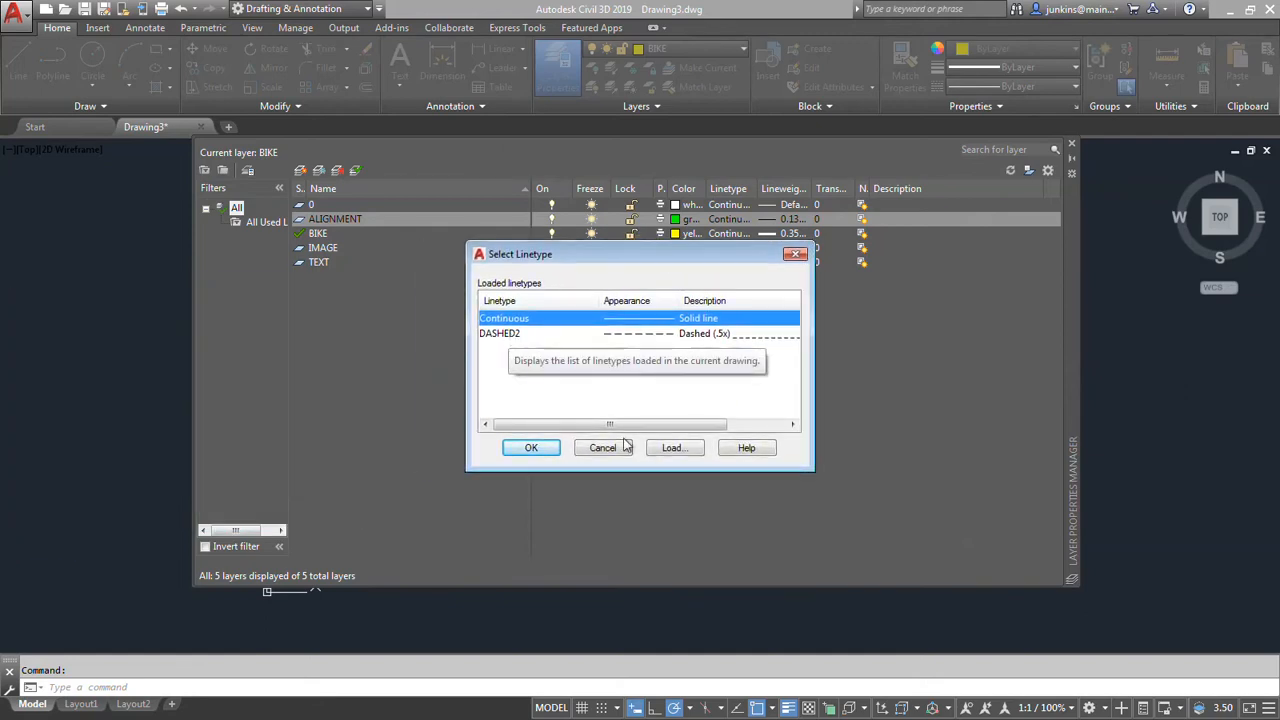
left_click(676, 448)
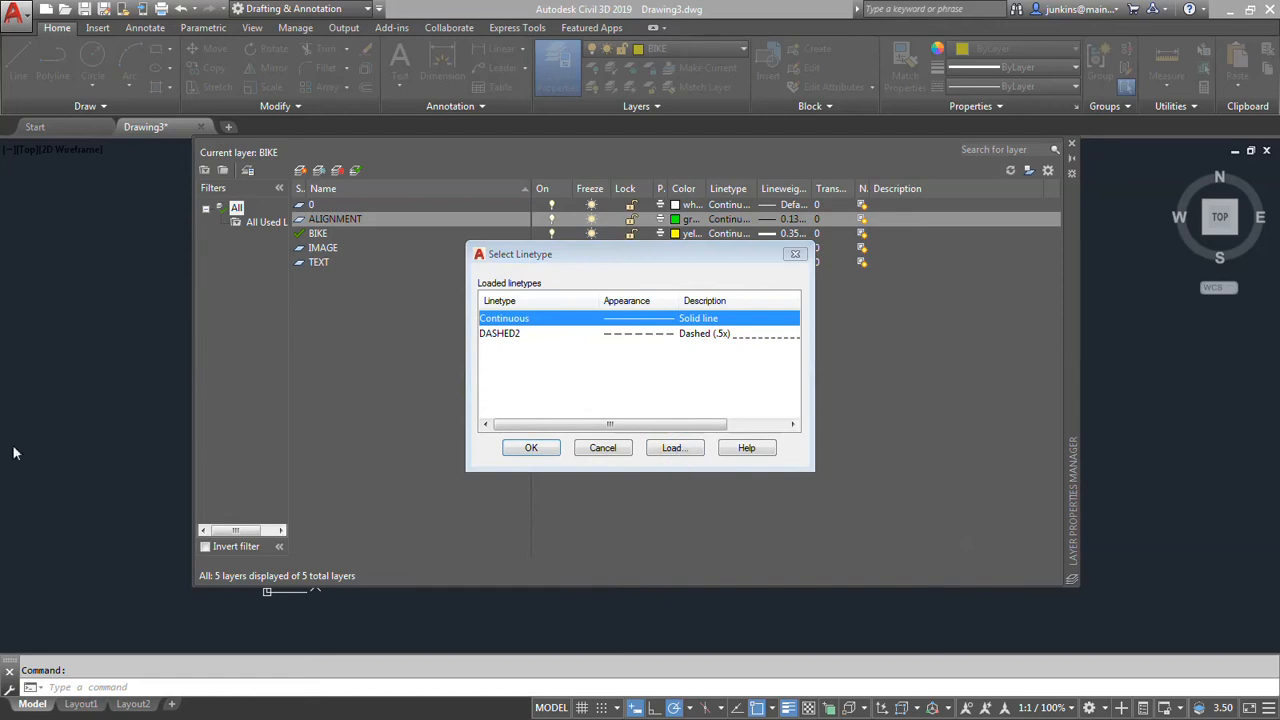
left_click_drag(0, 305, 575, 249)
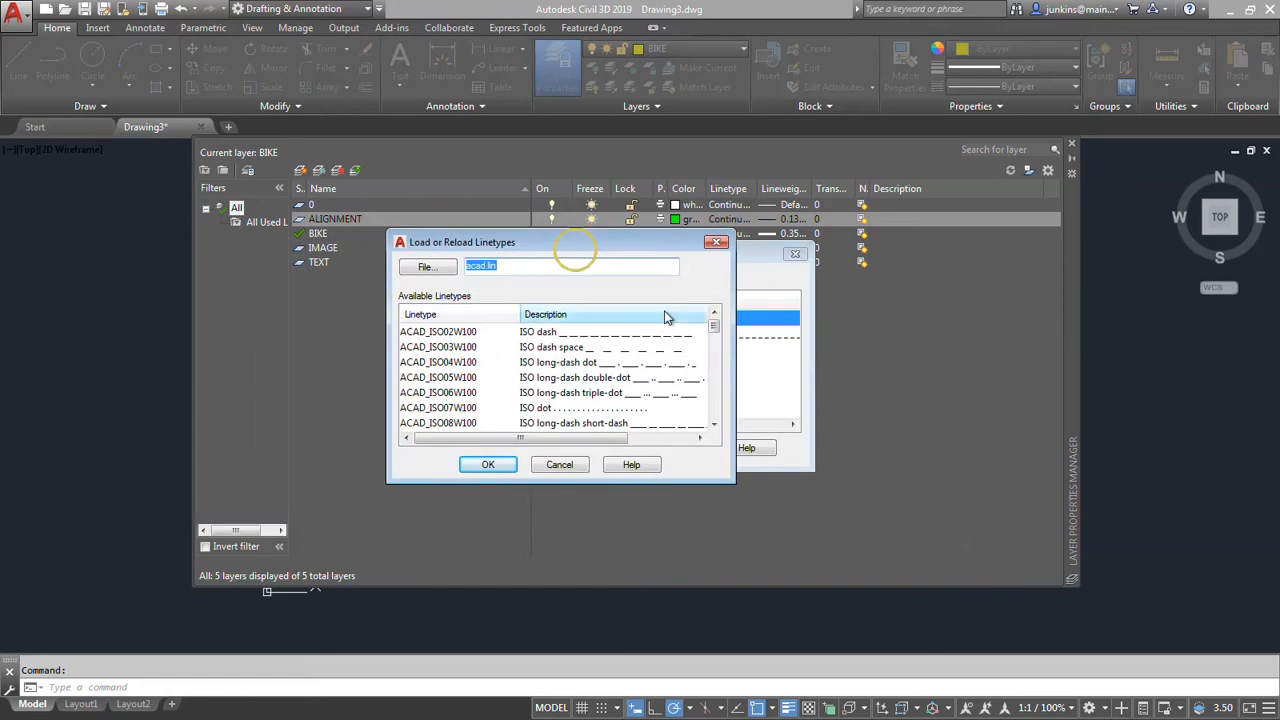
left_click_drag(714, 327, 714, 363)
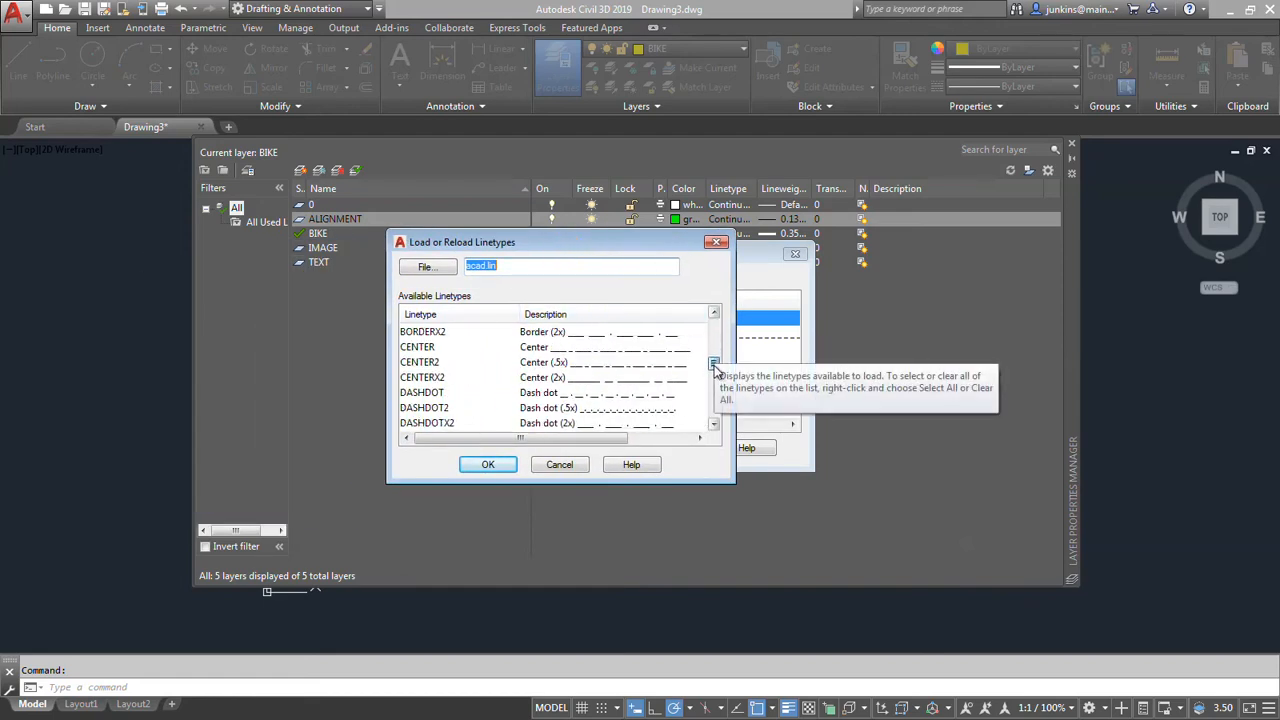
left_click(415, 347)
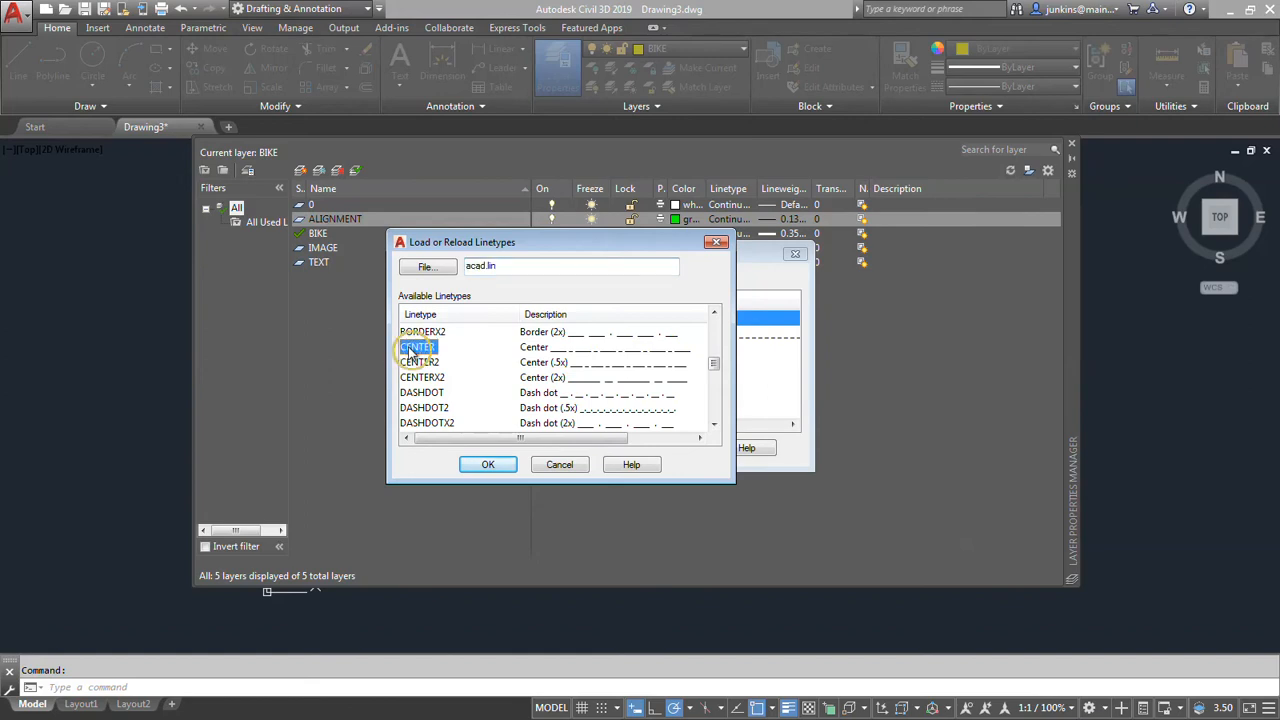
left_click(488, 465)
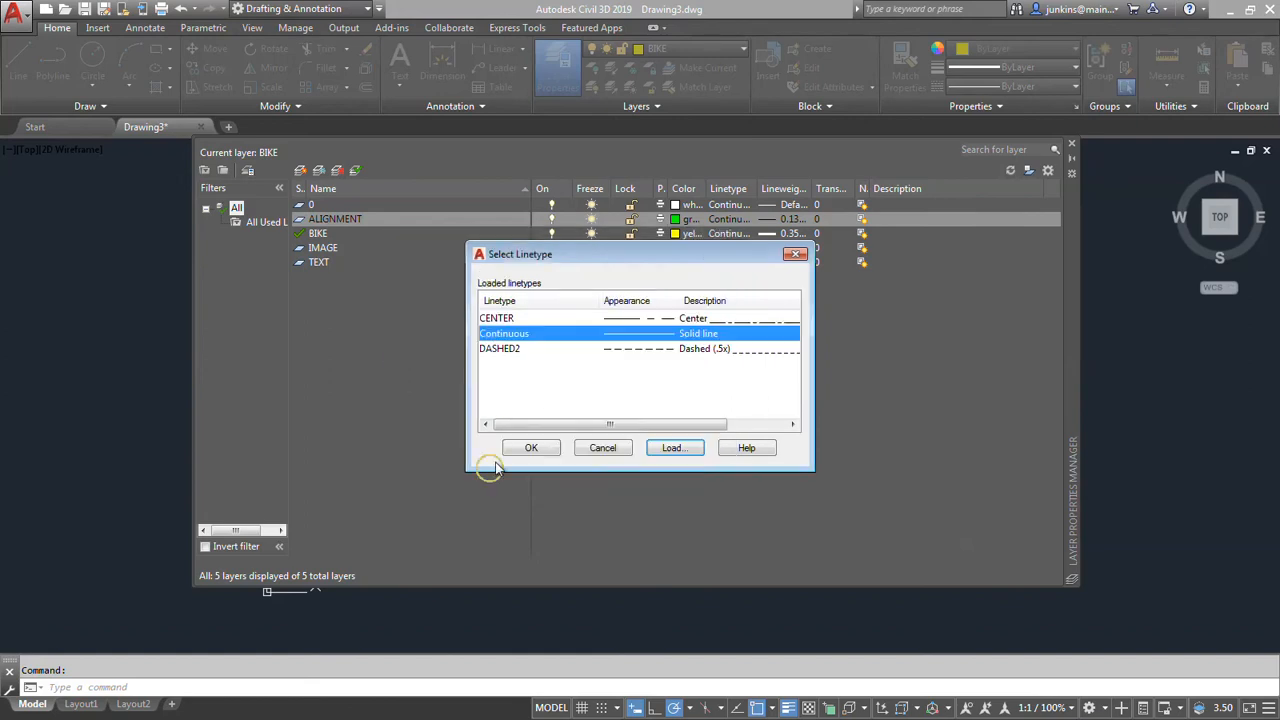
left_click(503, 318)
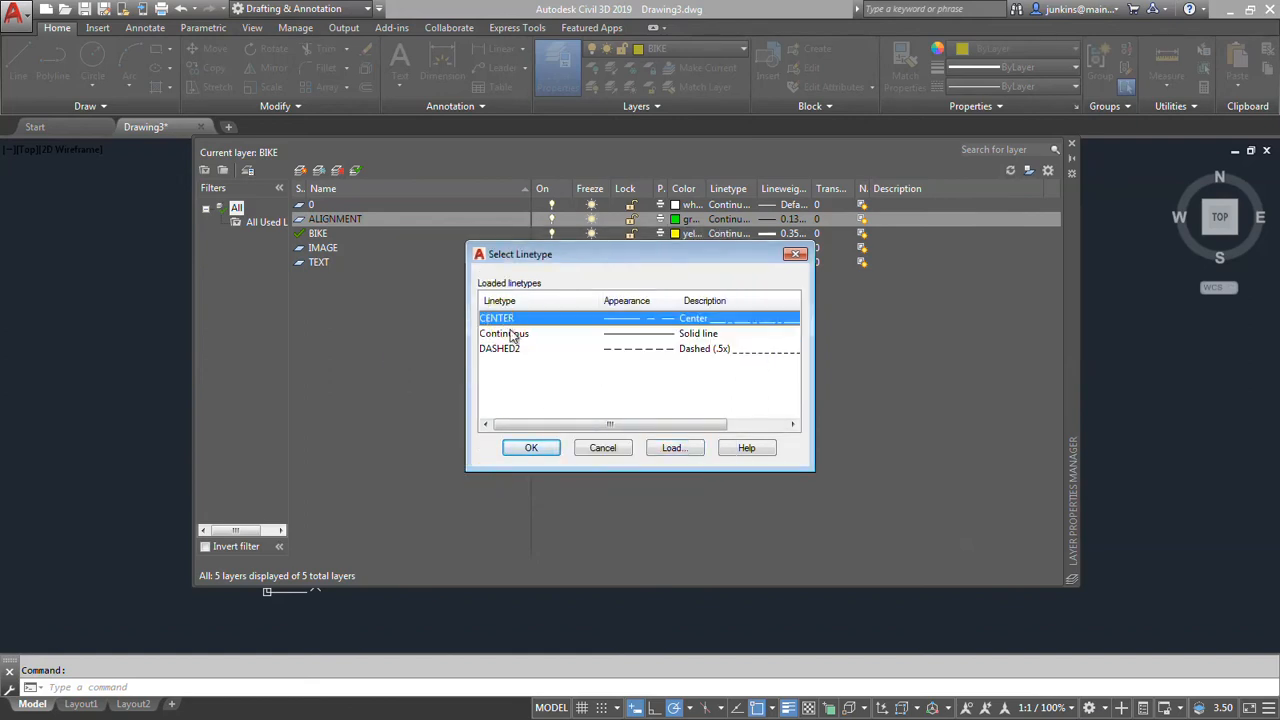
left_click(532, 448)
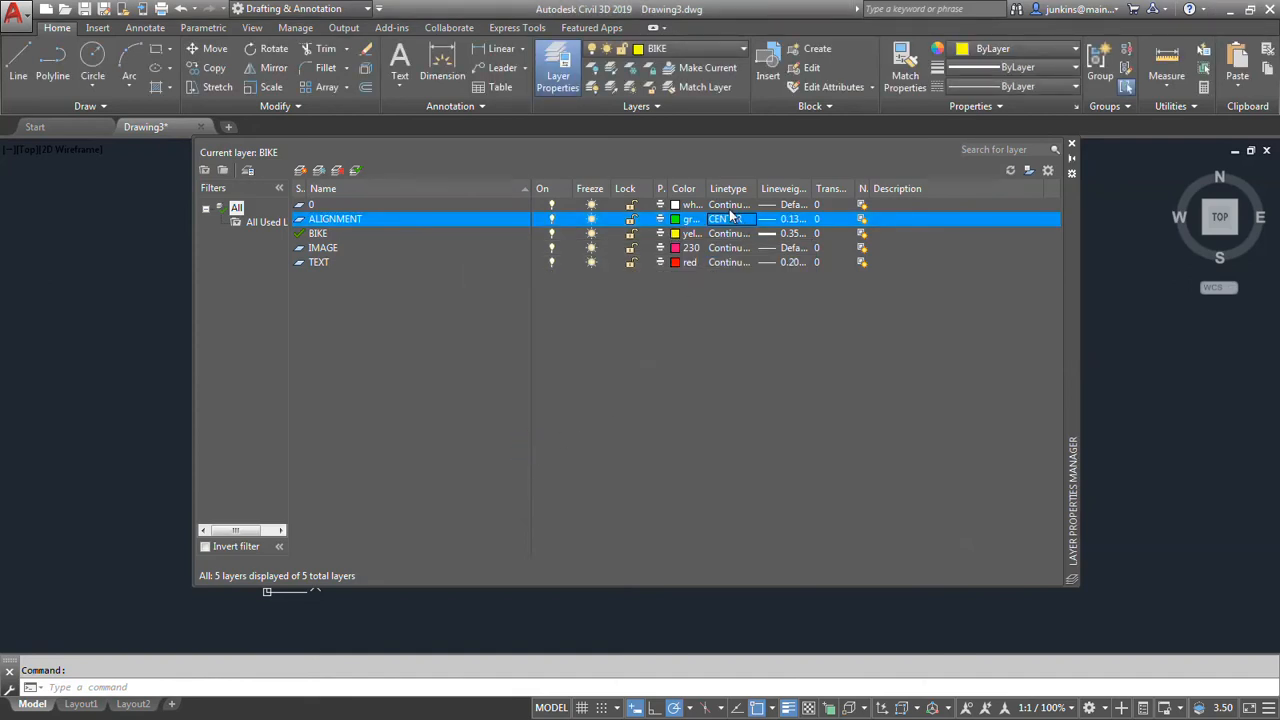
right_click(840, 219)
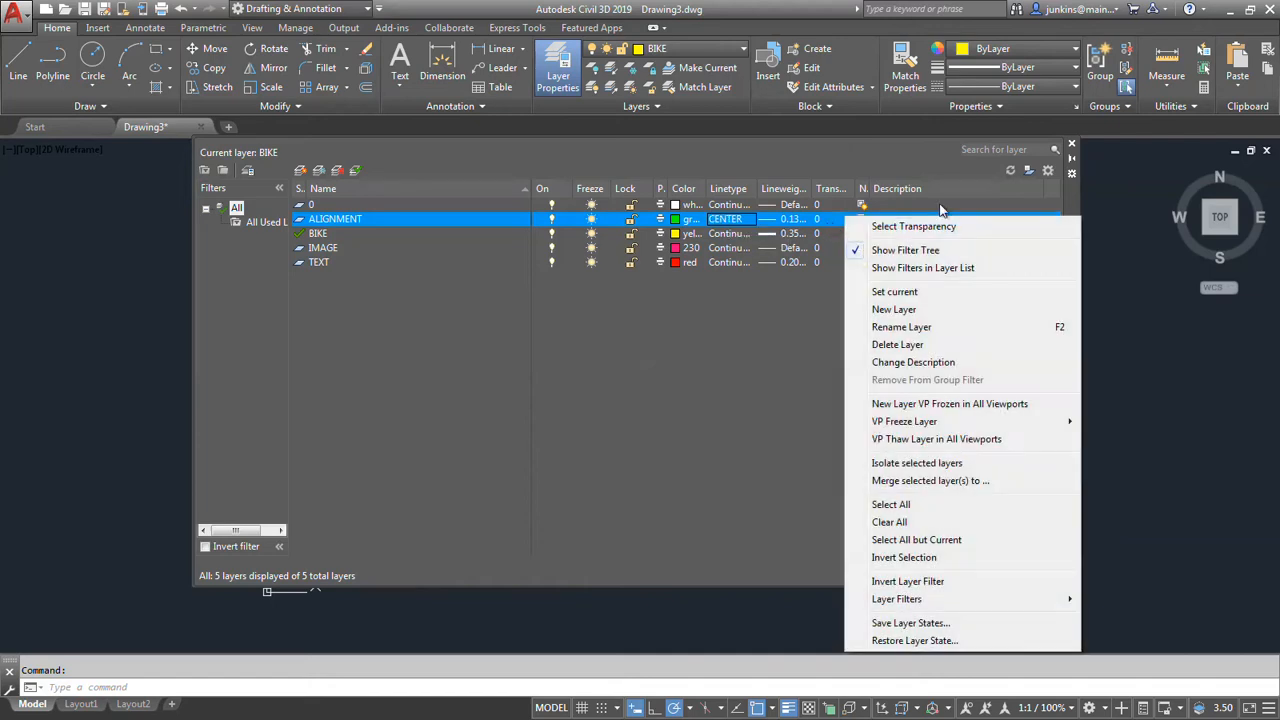
Dismiss the open layer shortcut menu, highlight the BIKE layer, and close the Layer Properties Manager.
left_click(715, 347)
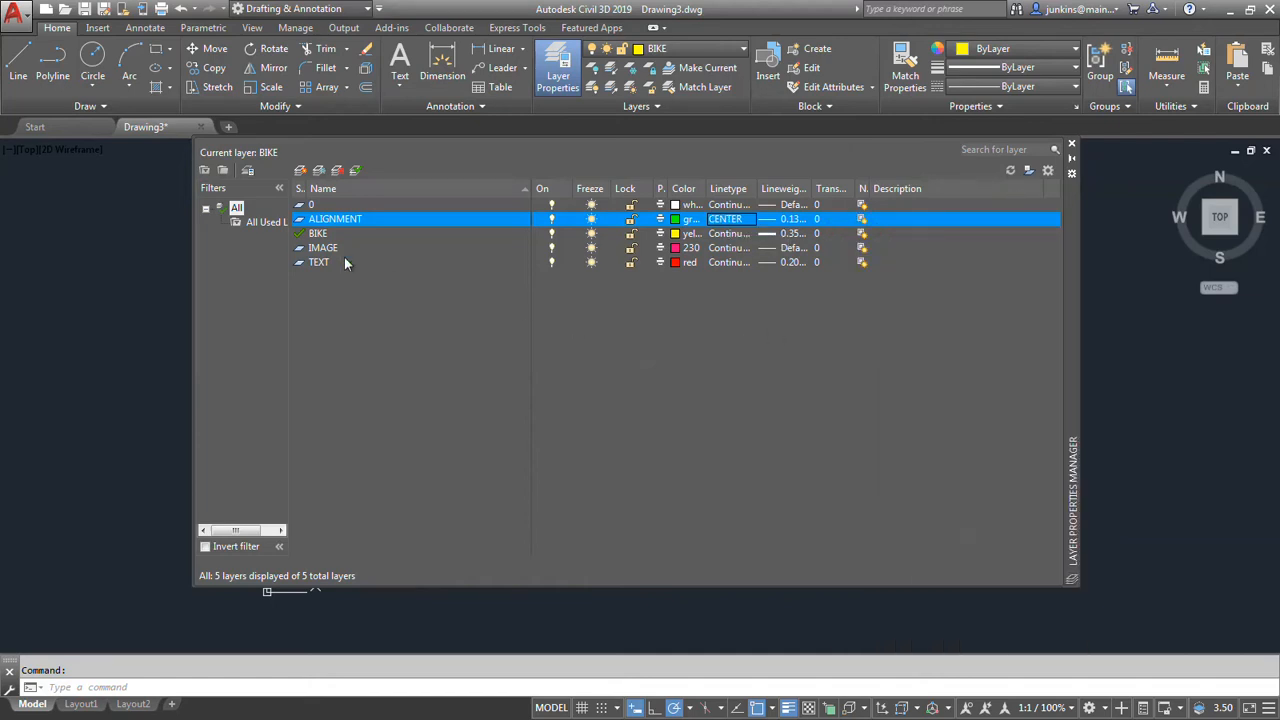
left_click(320, 236)
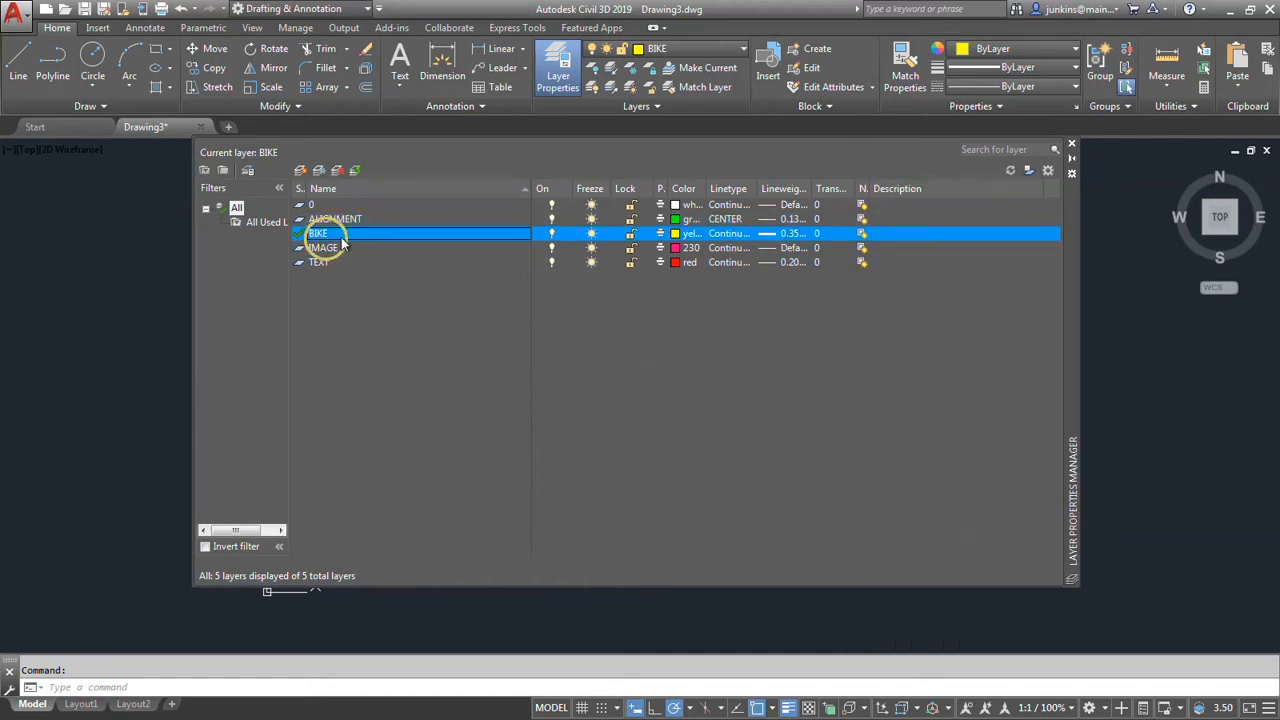
left_click(1072, 145)
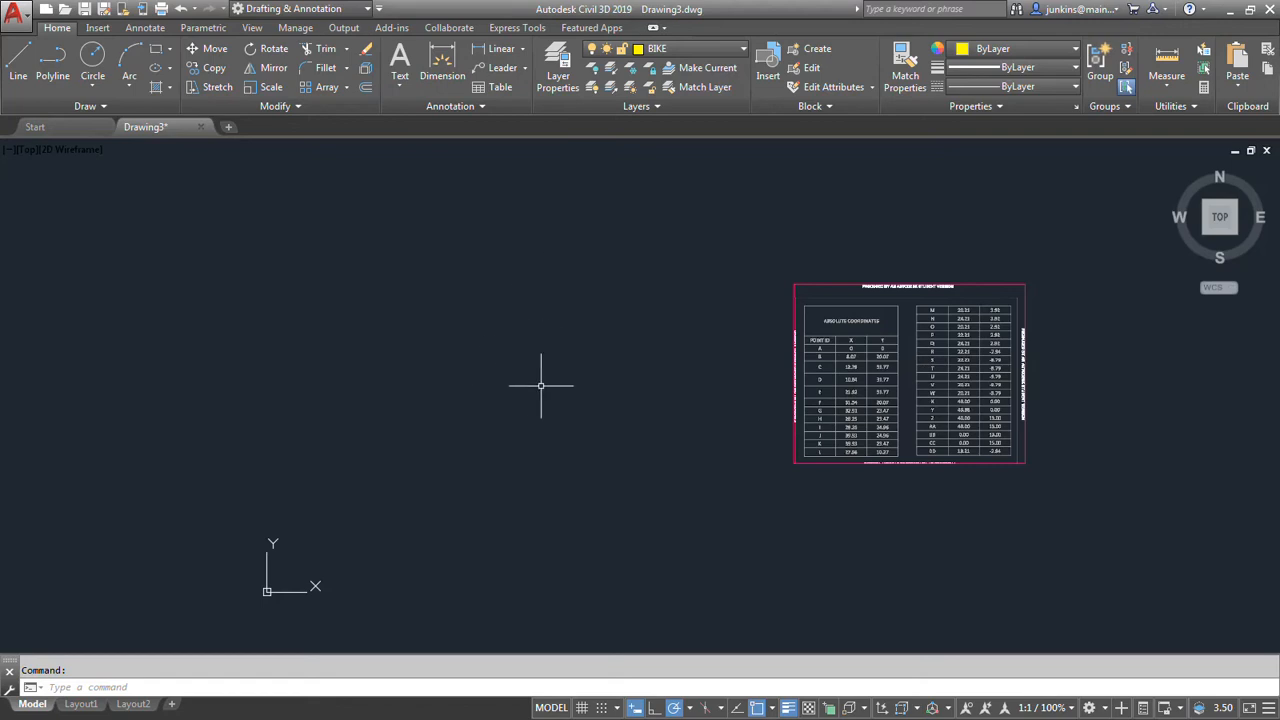
Draw a line on the BIKE layer from point A at absolute coordinates 0,0 to point B at 8.07,20.07.
scroll(862, 350, "up", 4)
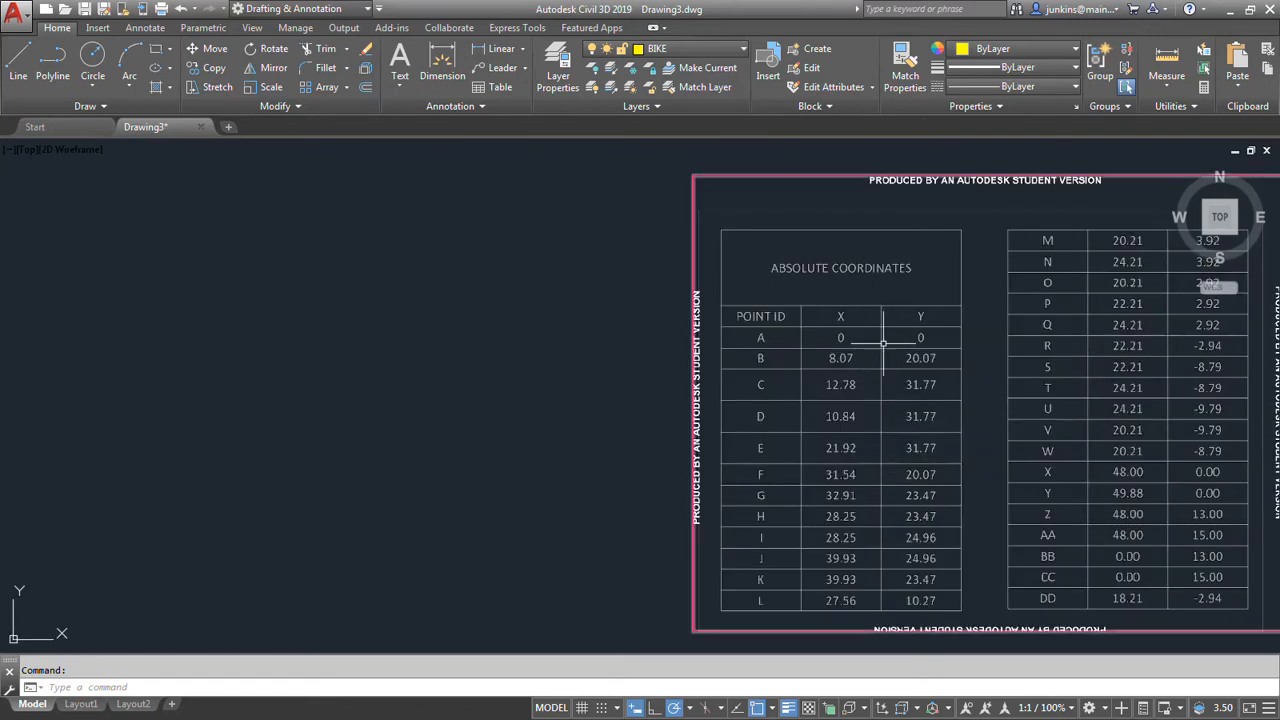
scroll(883, 343, "down", 4)
middle_click_drag(466, 369, 683, 303)
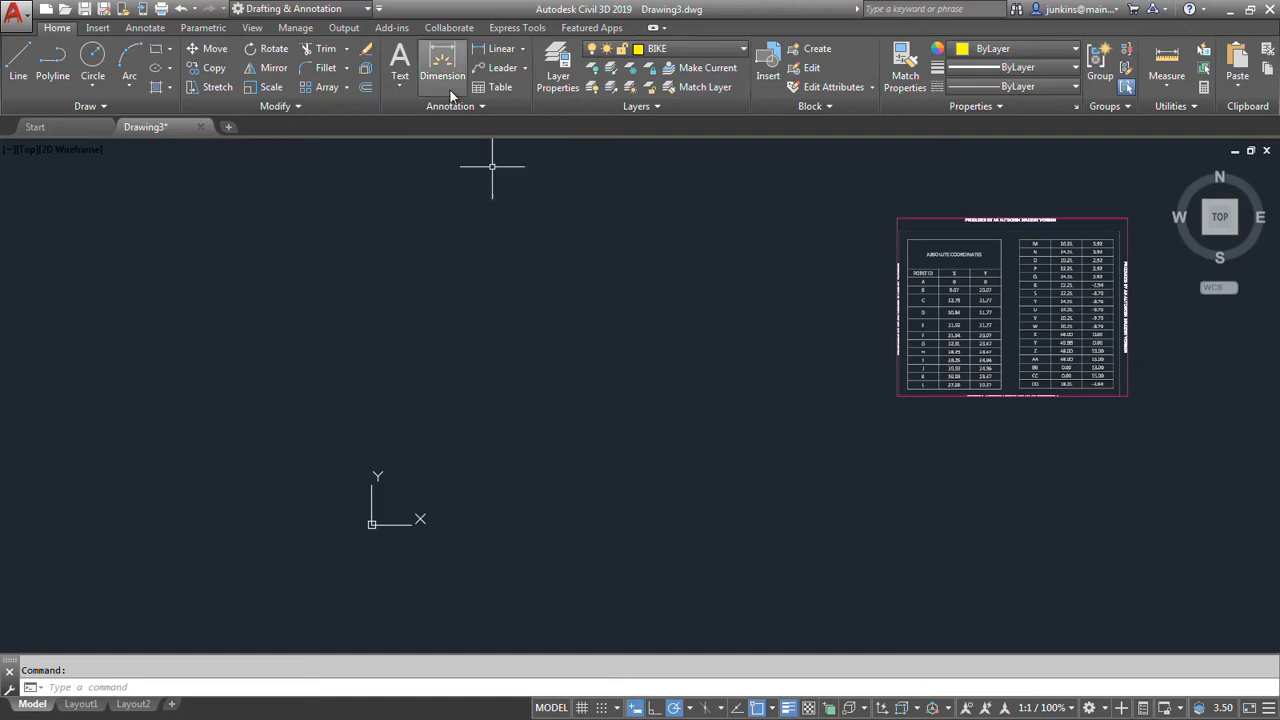
left_click(20, 57)
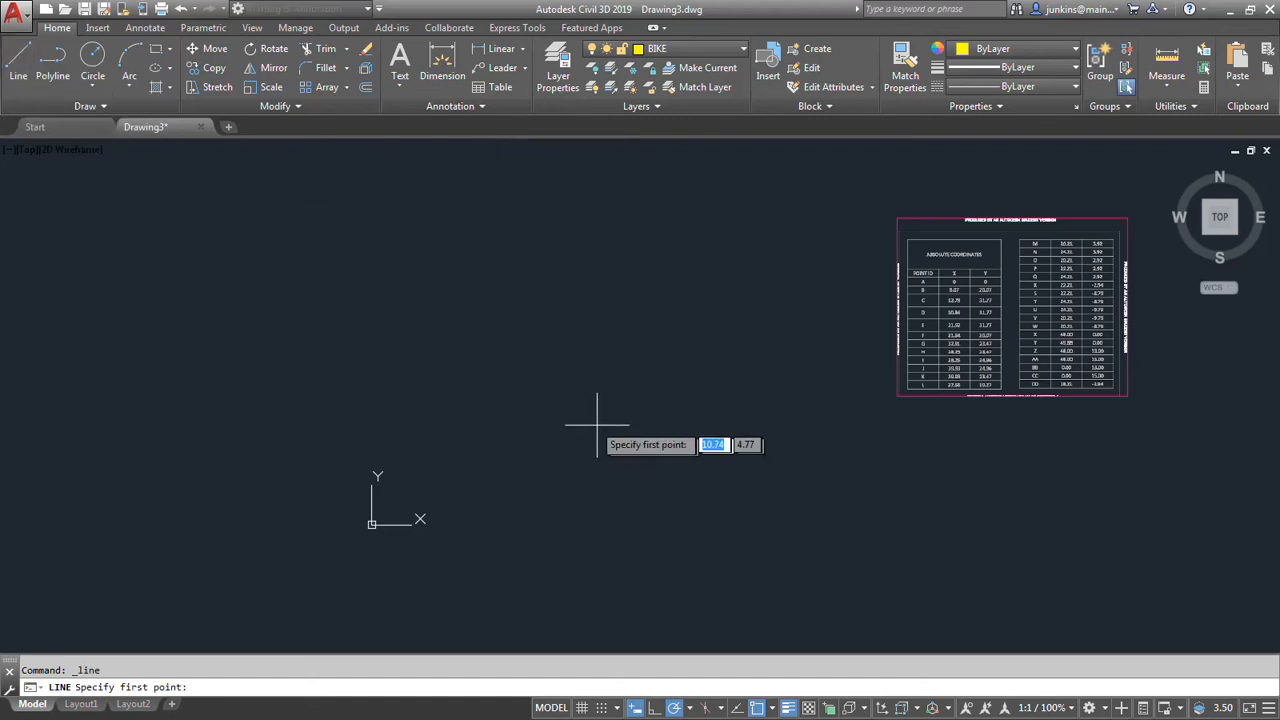
type("#")
type("0")
key("Tab")
type("0")
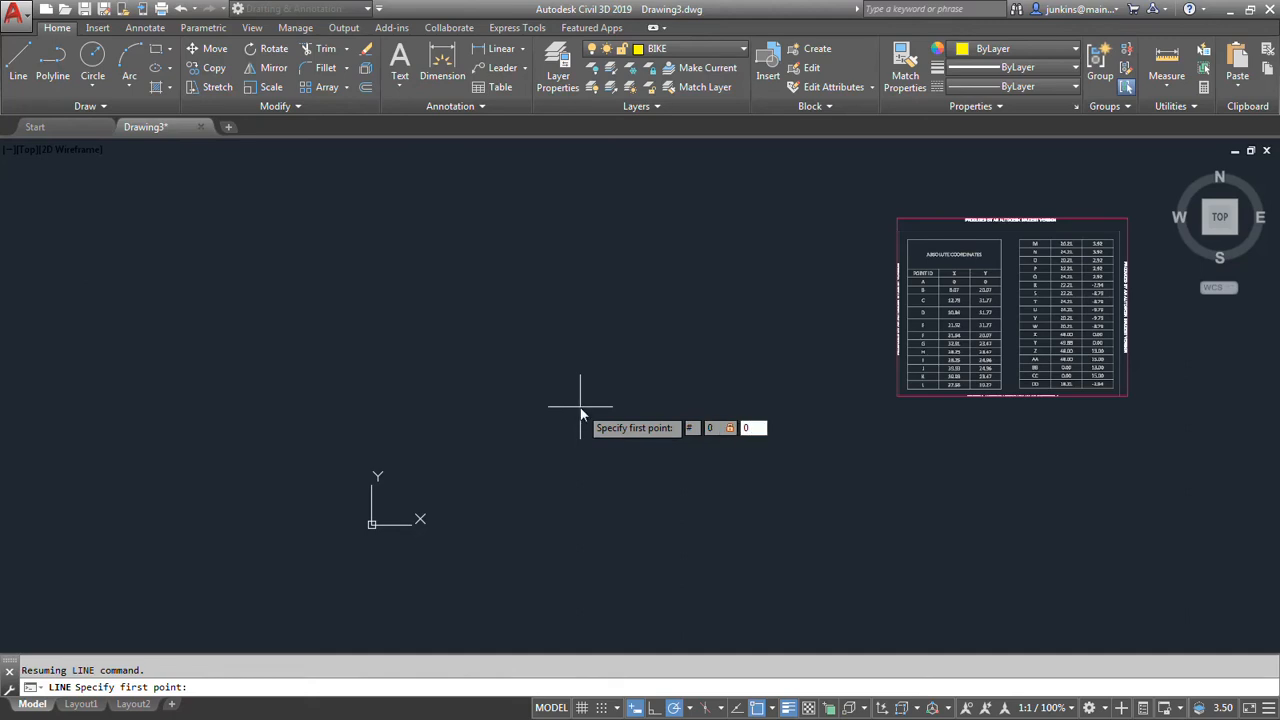
key("Return")
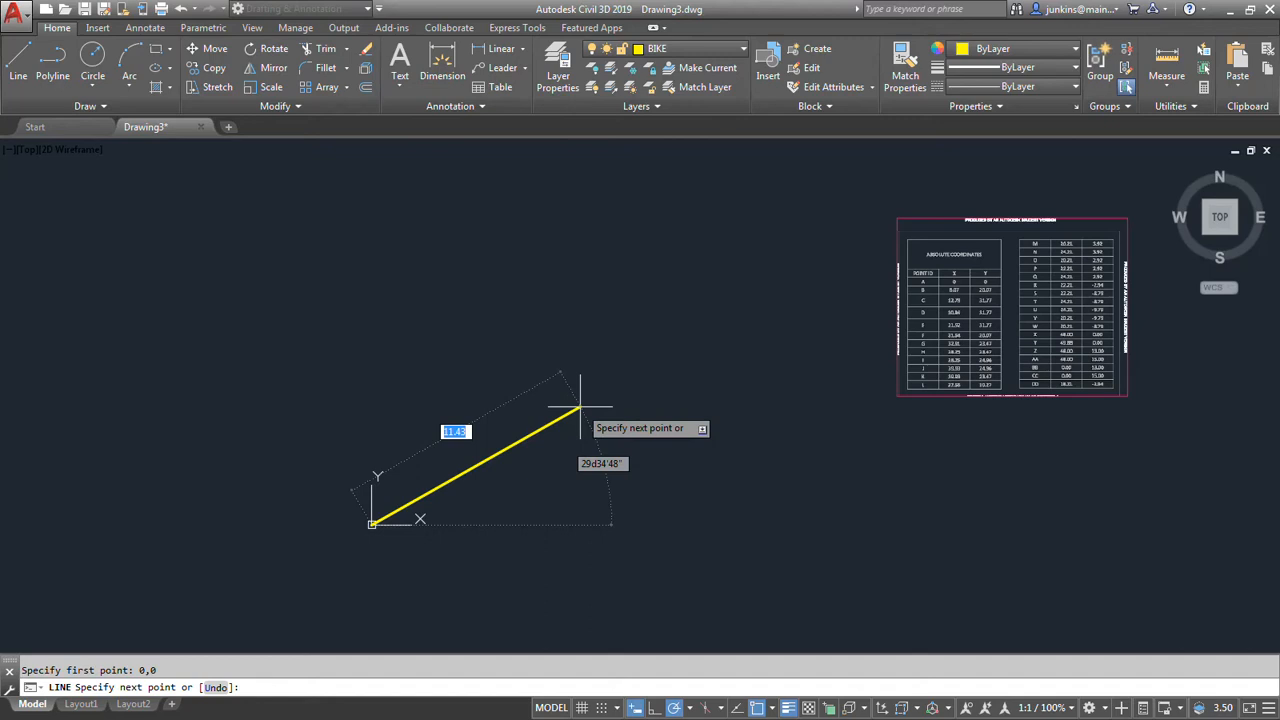
type("#")
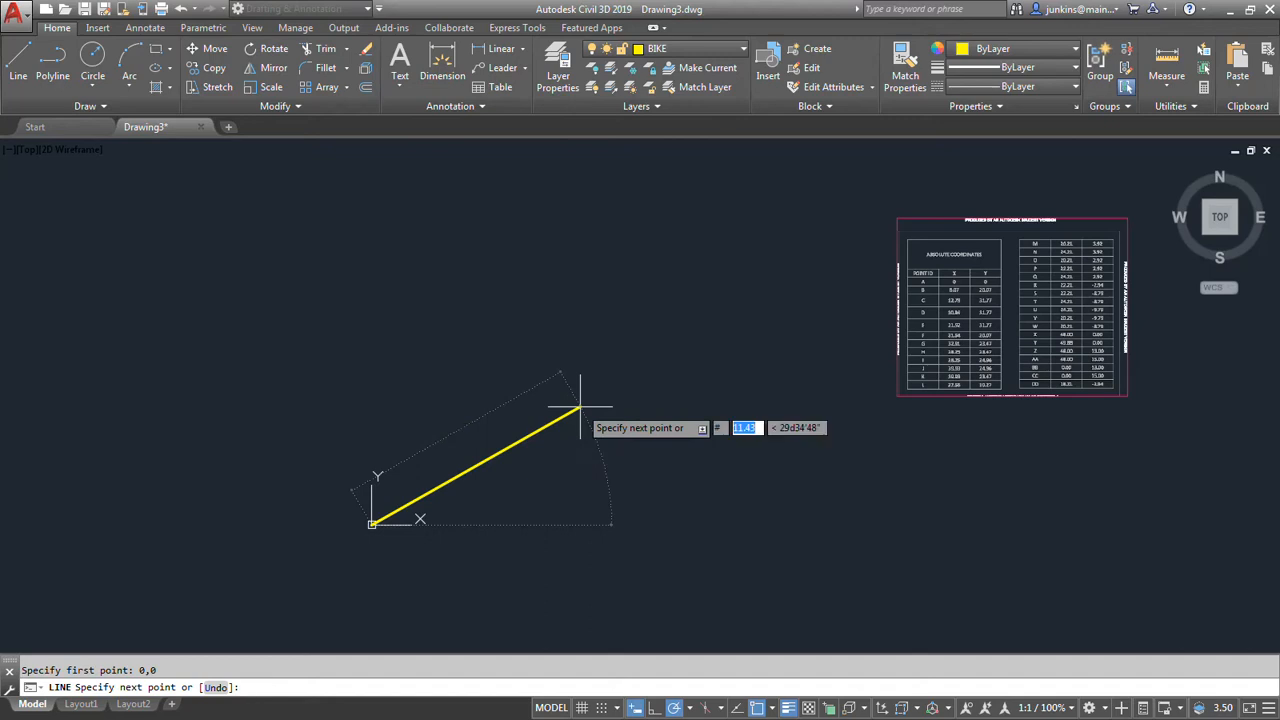
type("8.07")
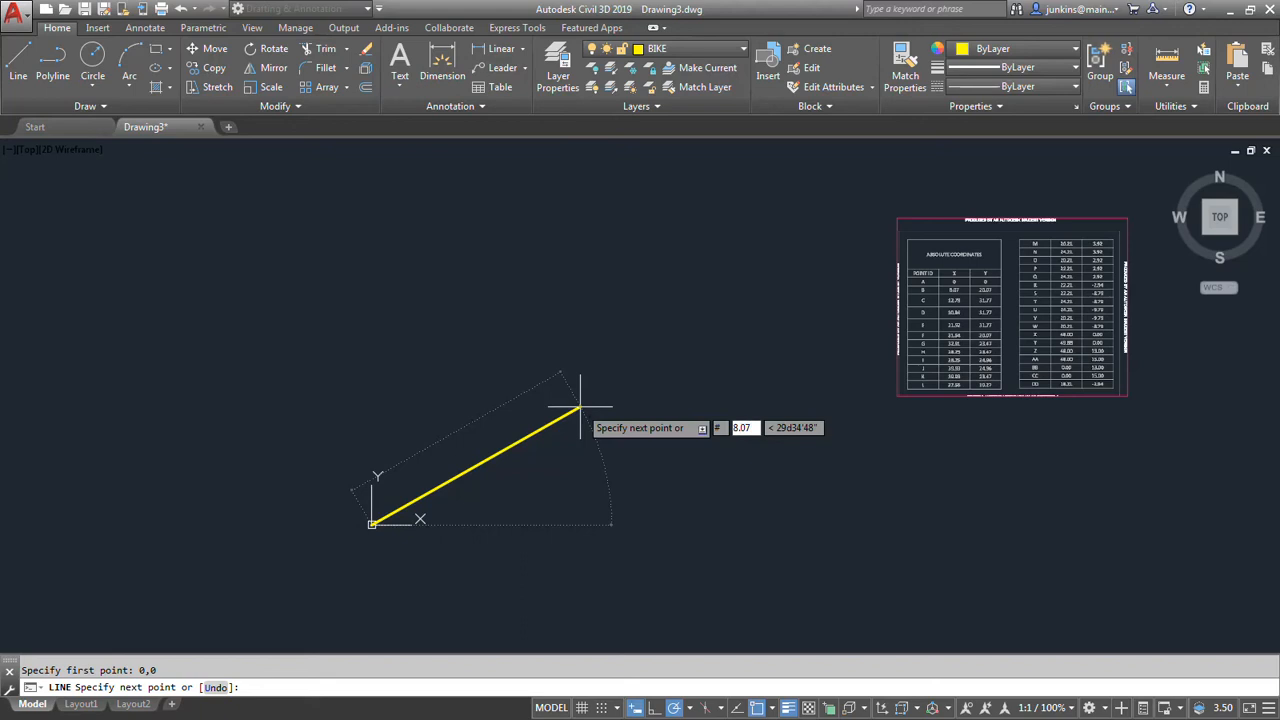
key("Tab")
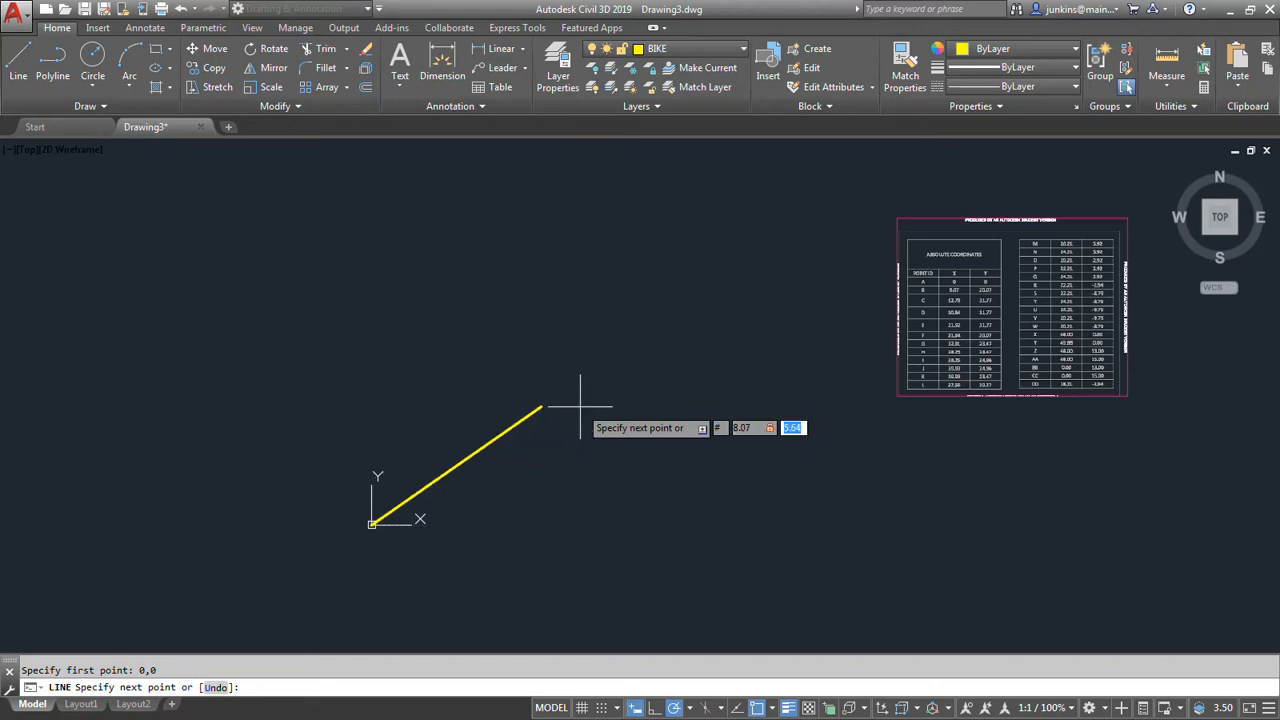
type("20.07")
key("Return")
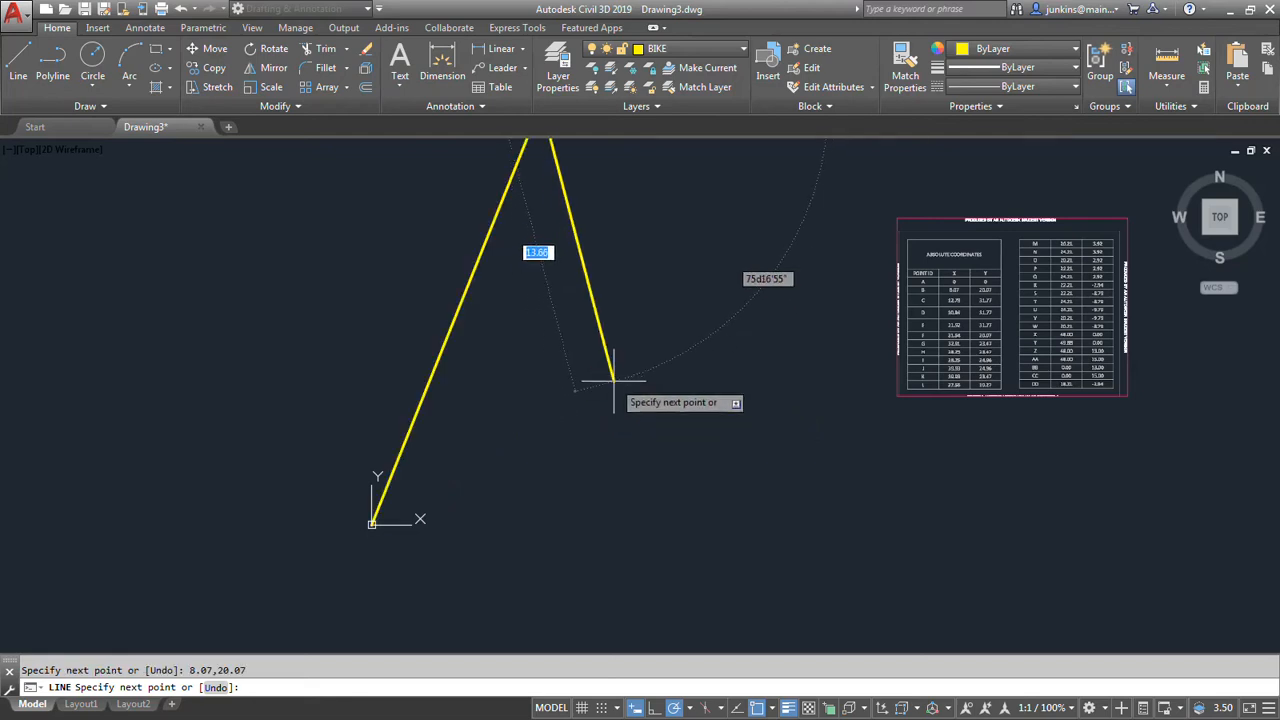
key("Escape")
Apply the right-click customization with time-sensitive right-click on and a longer click duration of 250 milliseconds, and close the Options dialog.
scroll(620, 389, "down", 6)
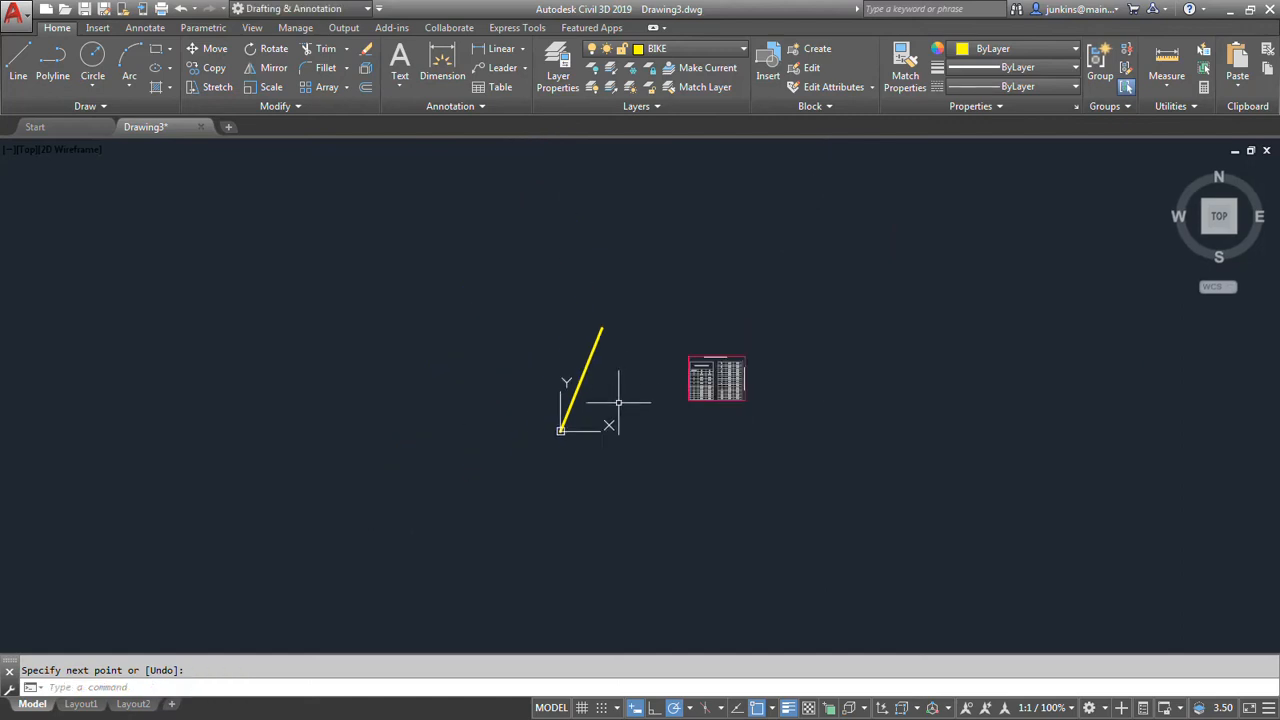
middle_click_drag(592, 402, 499, 422)
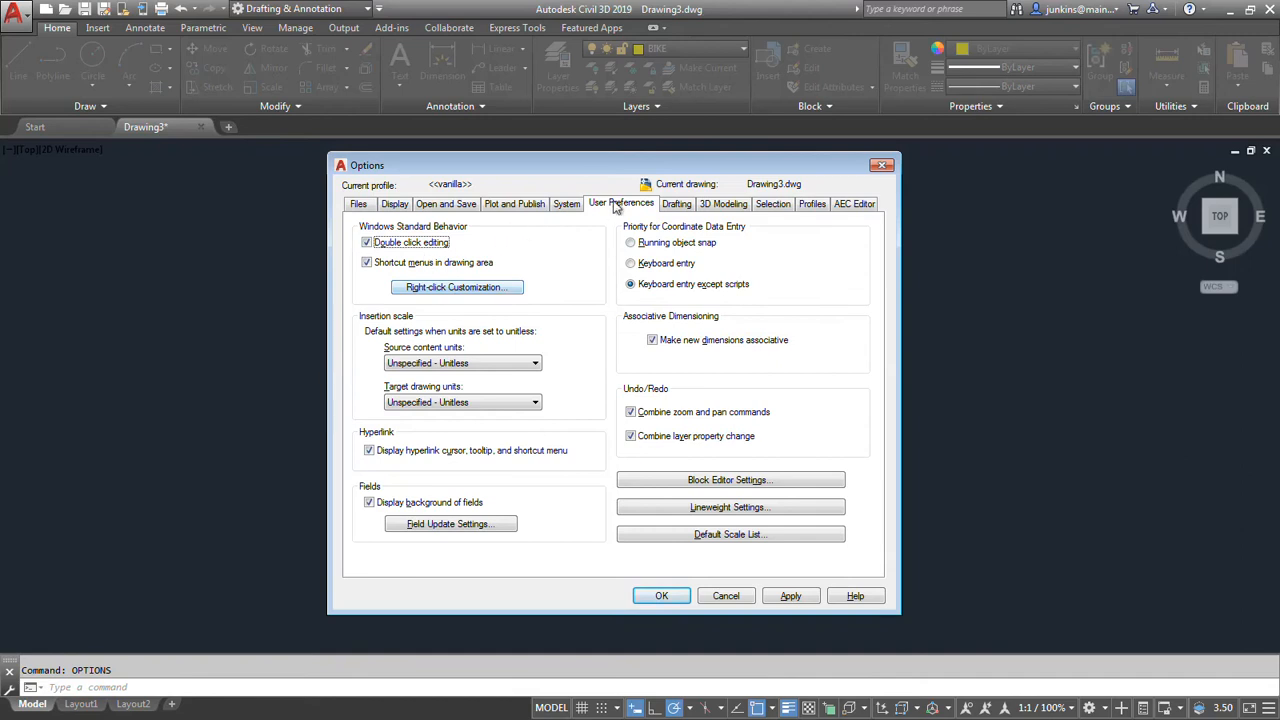
left_click(451, 288)
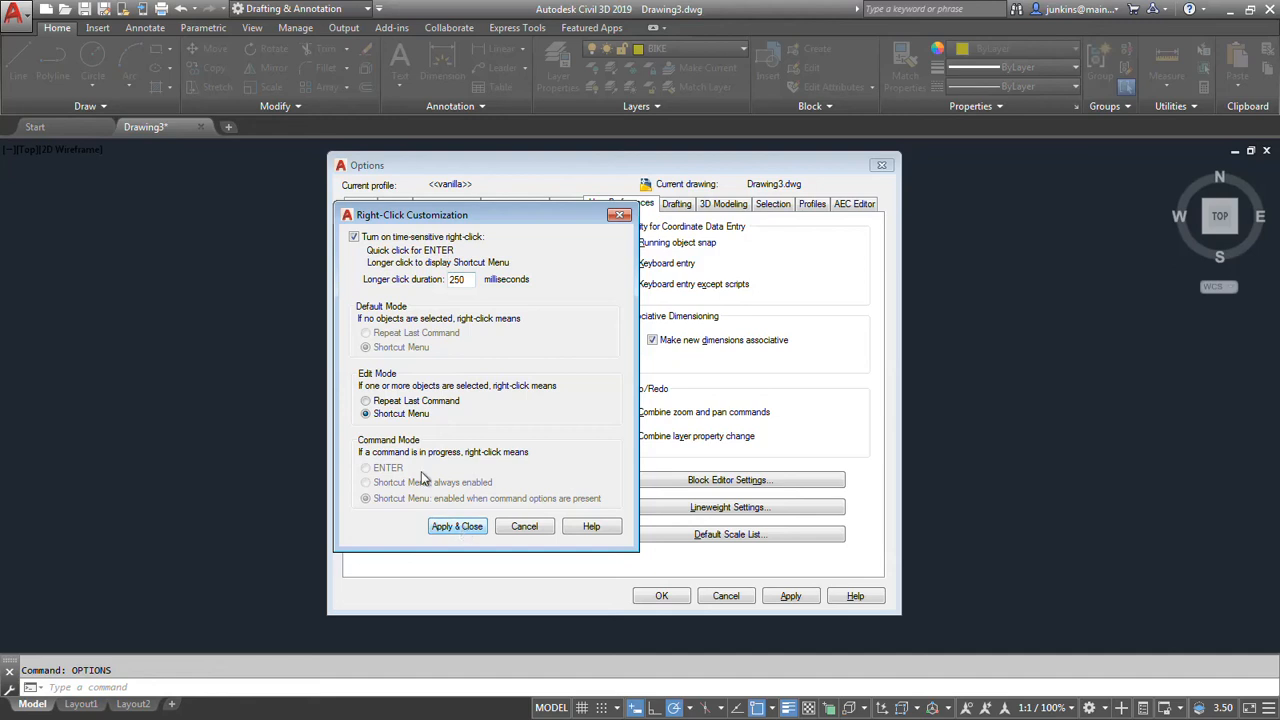
left_click(474, 530)
left_click(661, 596)
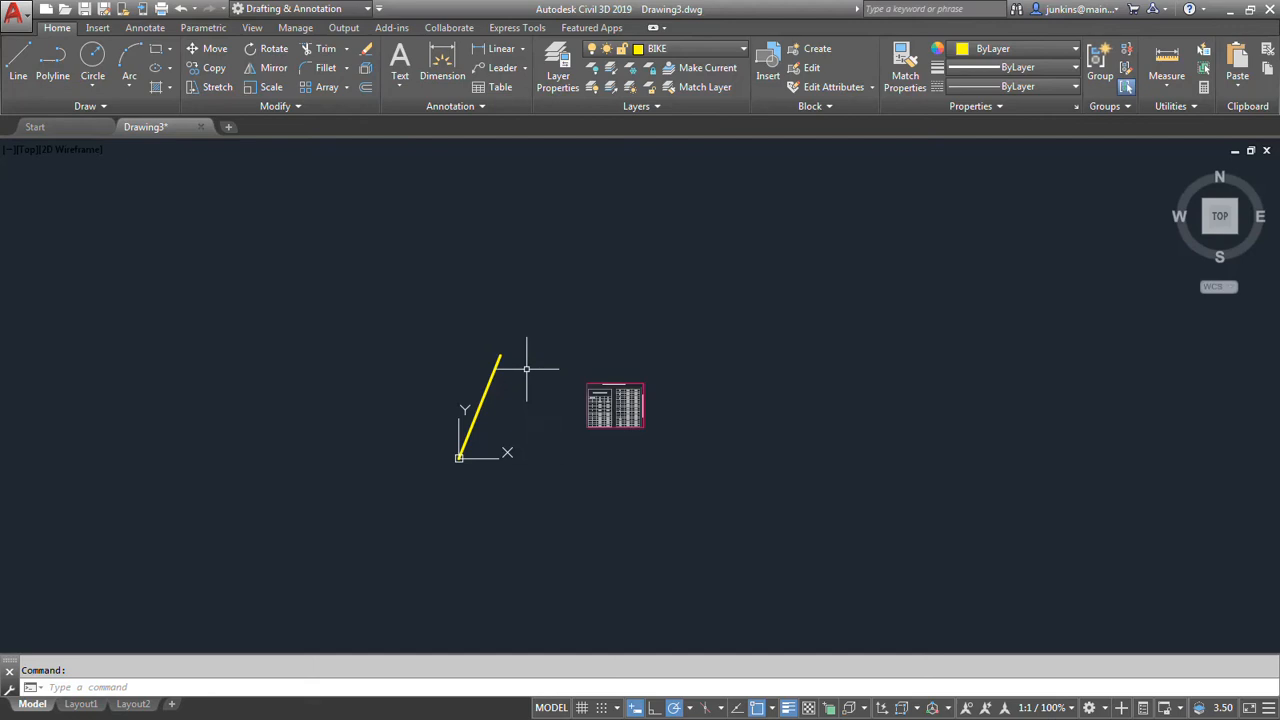
Scale the PDF coordinate table underlay up about seven times, using its lower-left corner as the base point.
scroll(560, 398, "up", 2)
scroll(564, 406, "up", 2)
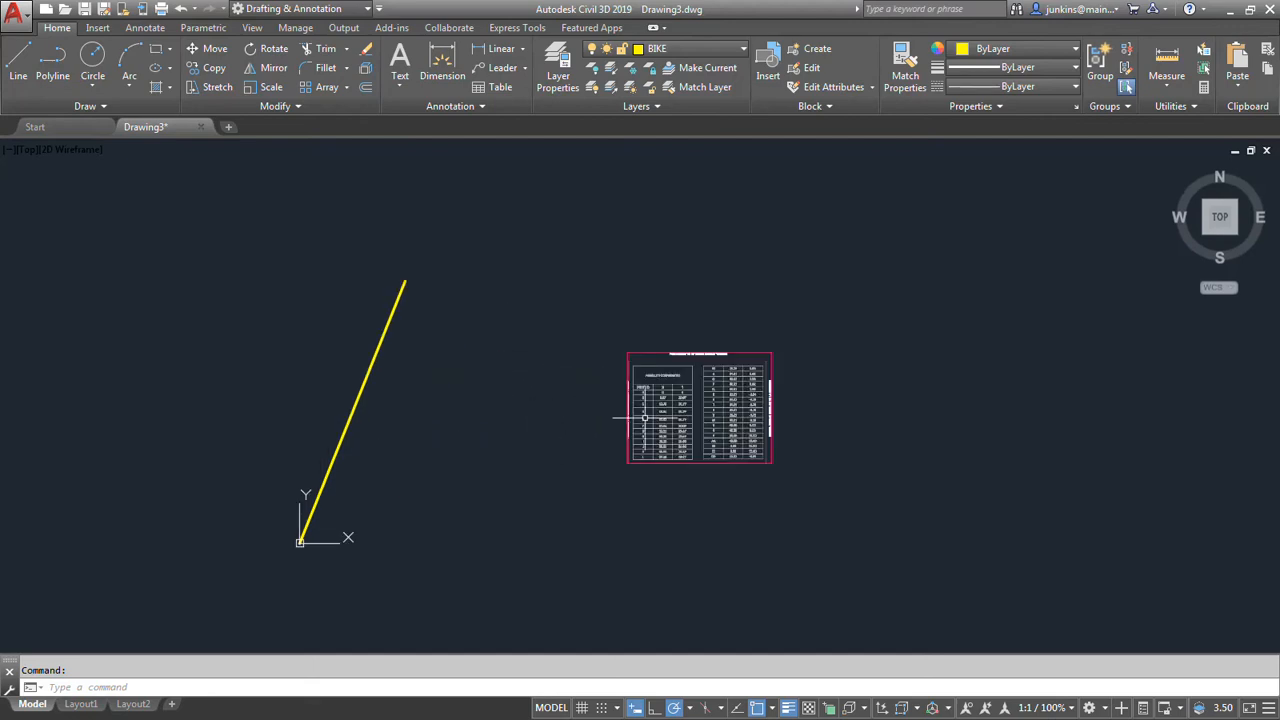
left_click(628, 416)
scroll(547, 411, "down", 8)
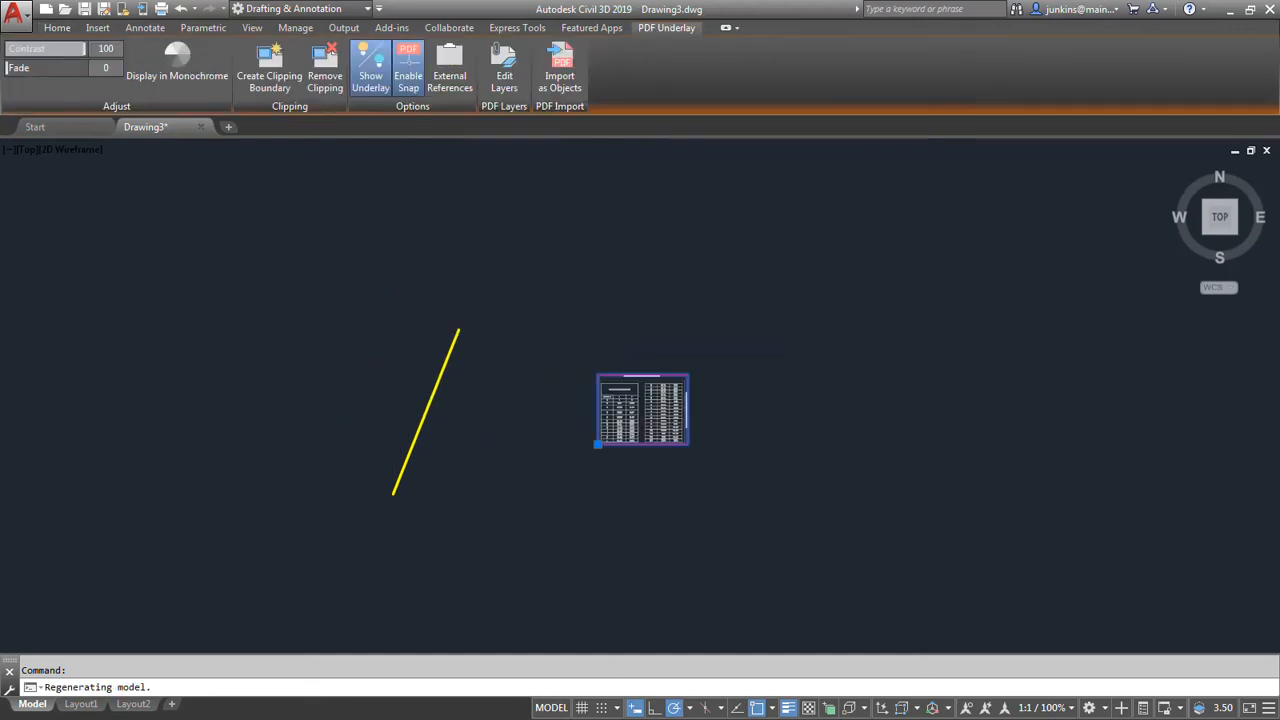
right_click(562, 406)
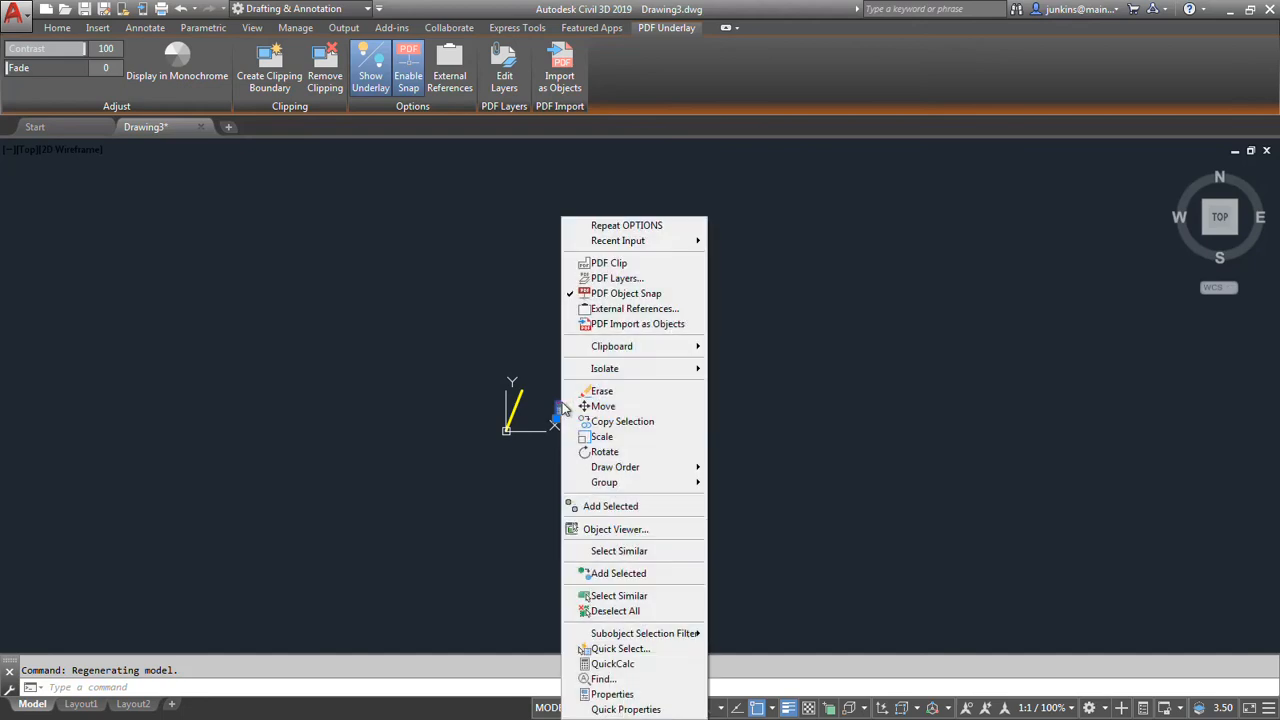
left_click(606, 436)
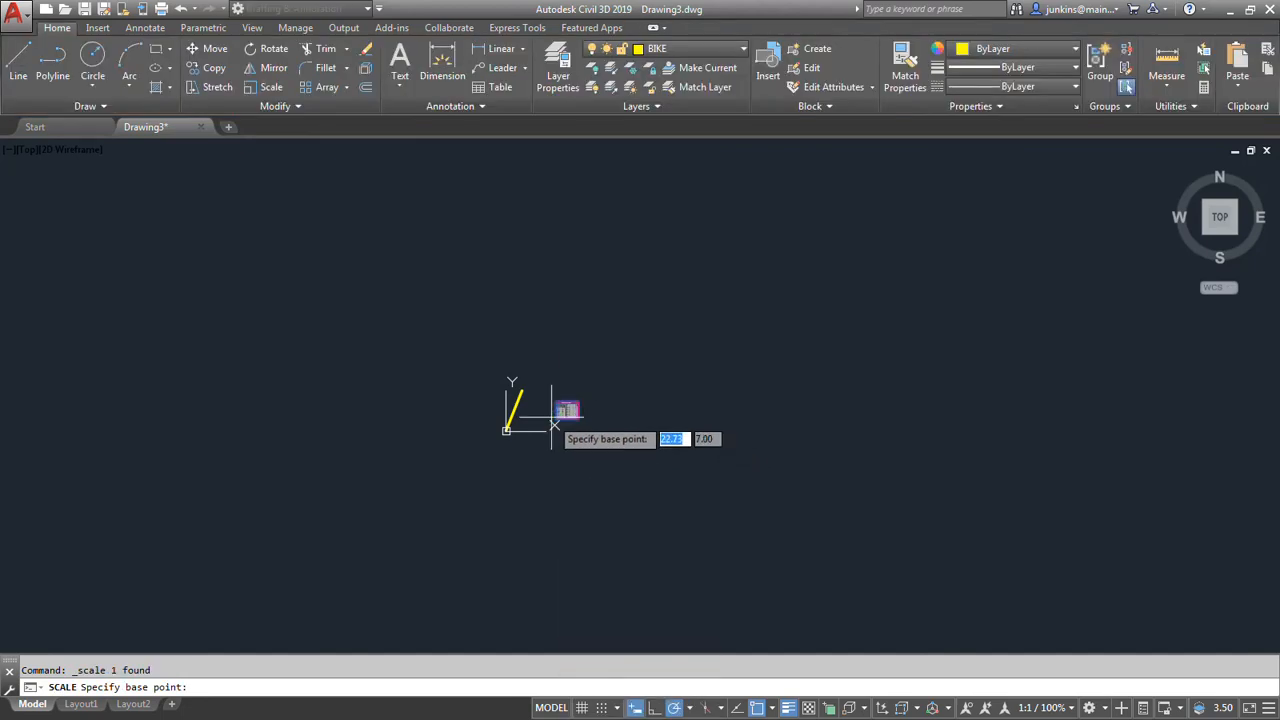
left_click(558, 418)
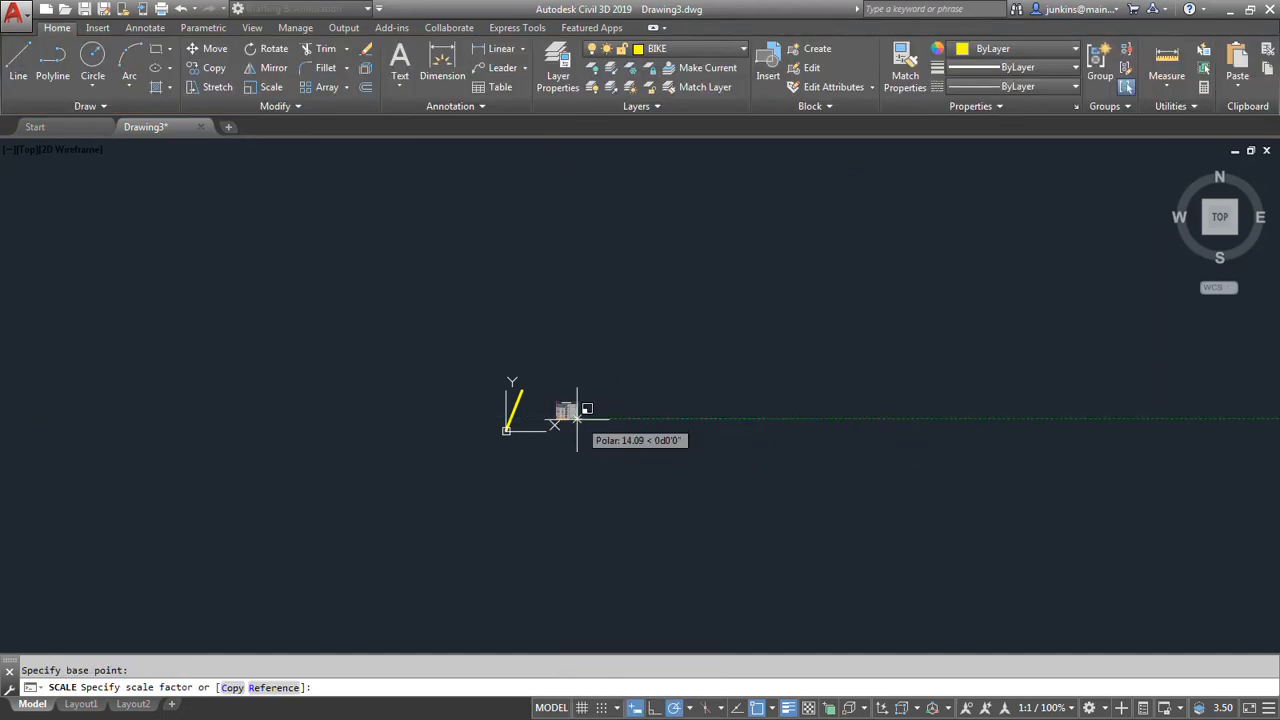
left_click(567, 414)
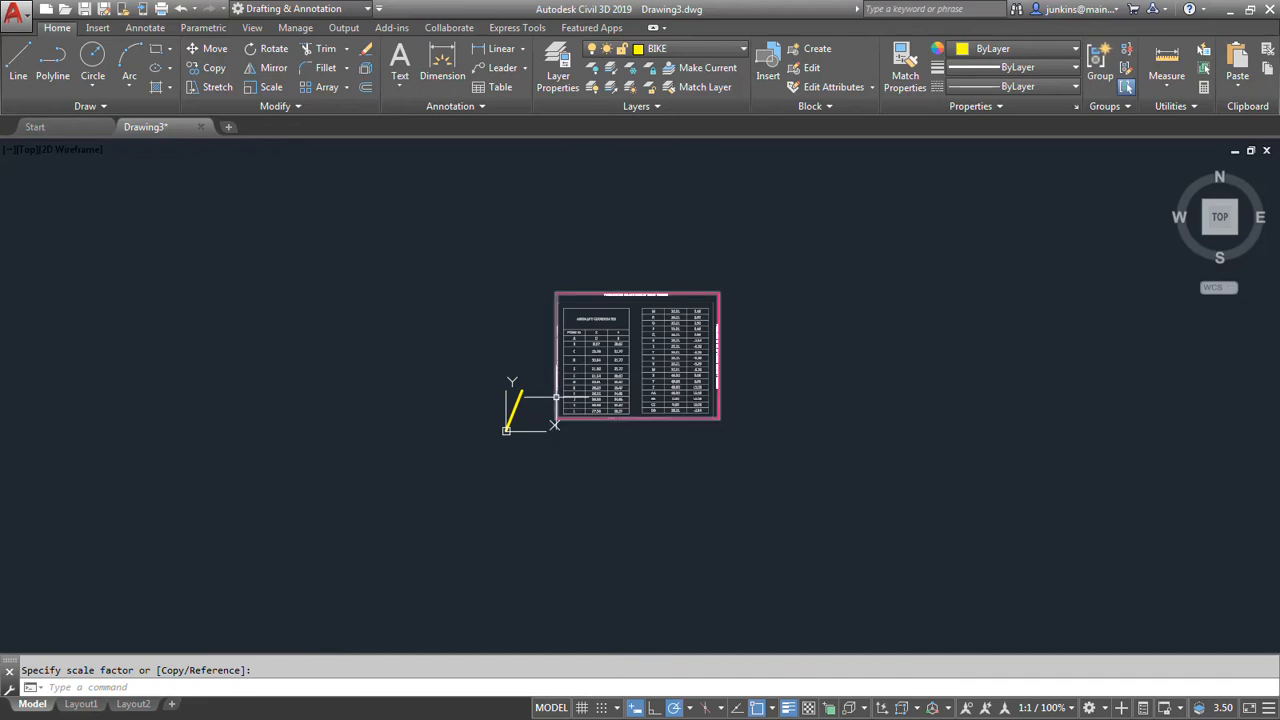
Move the enlarged PDF table underlay about 50 units down and to the right, clear of the A–B line.
left_click(557, 415)
left_click(555, 421)
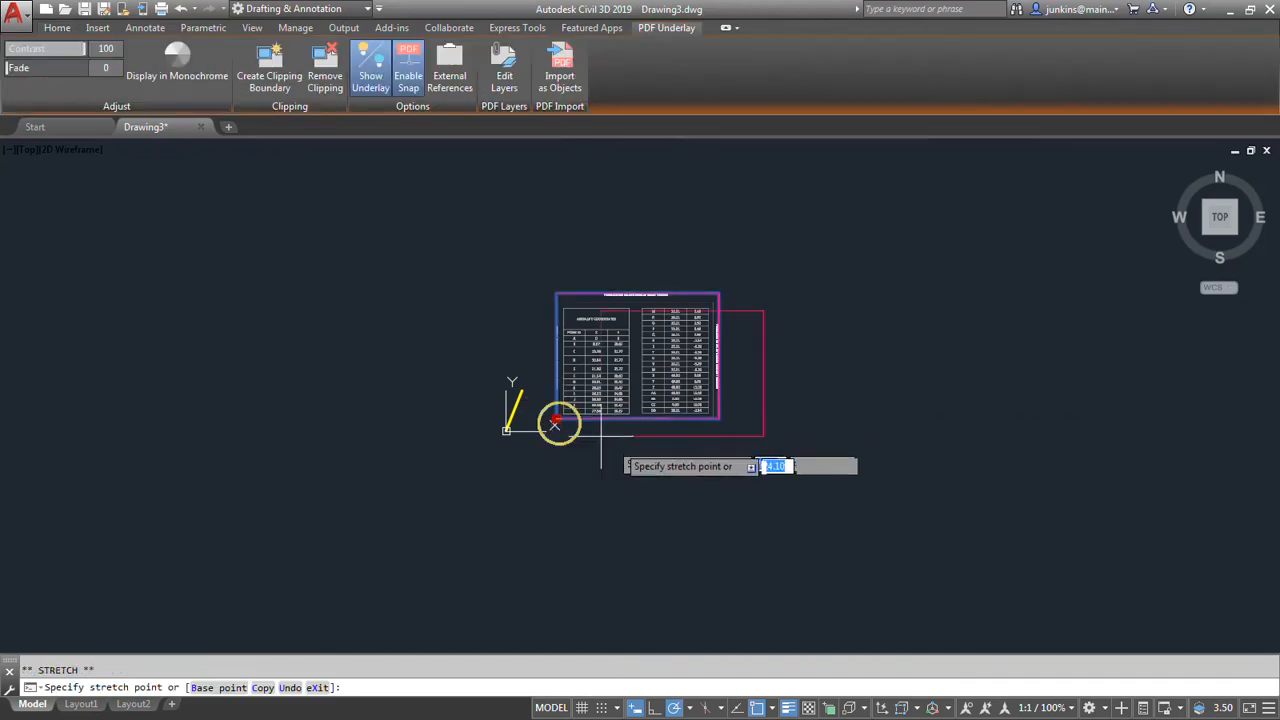
left_click(651, 463)
middle_click(548, 458)
middle_click(548, 458)
scroll(548, 458, "down", 2)
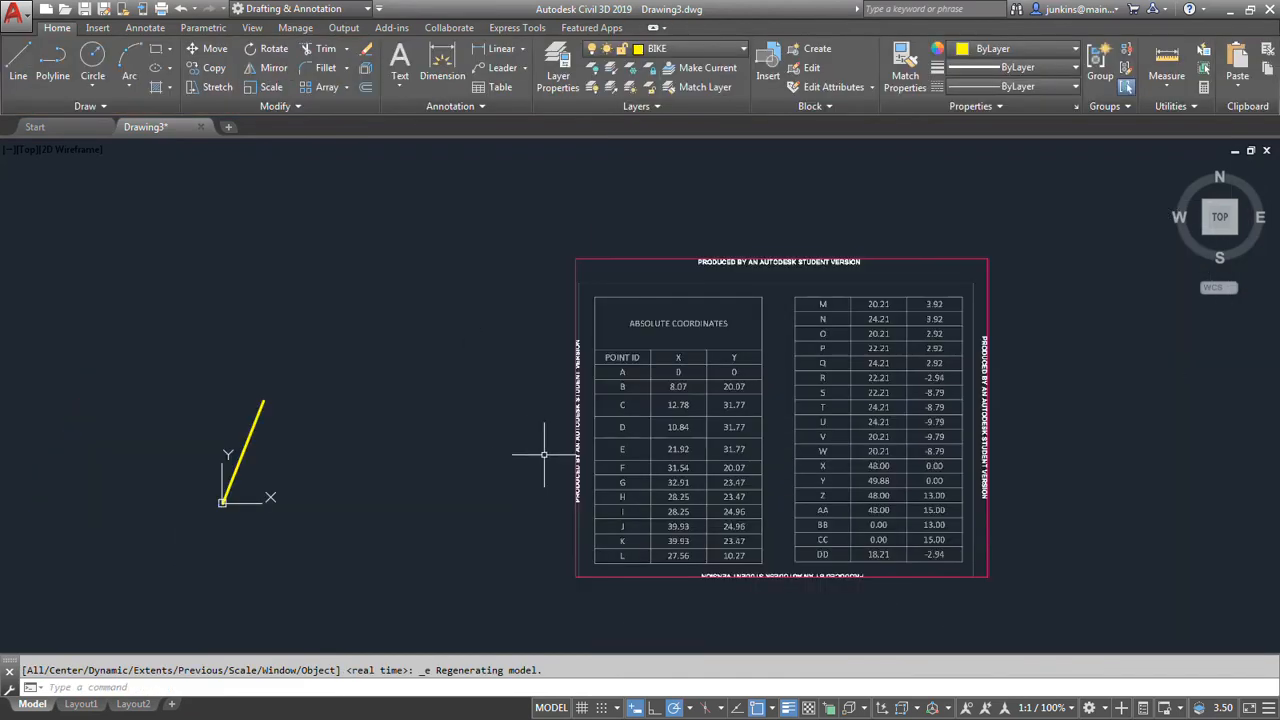
middle_click_drag(517, 446, 602, 420)
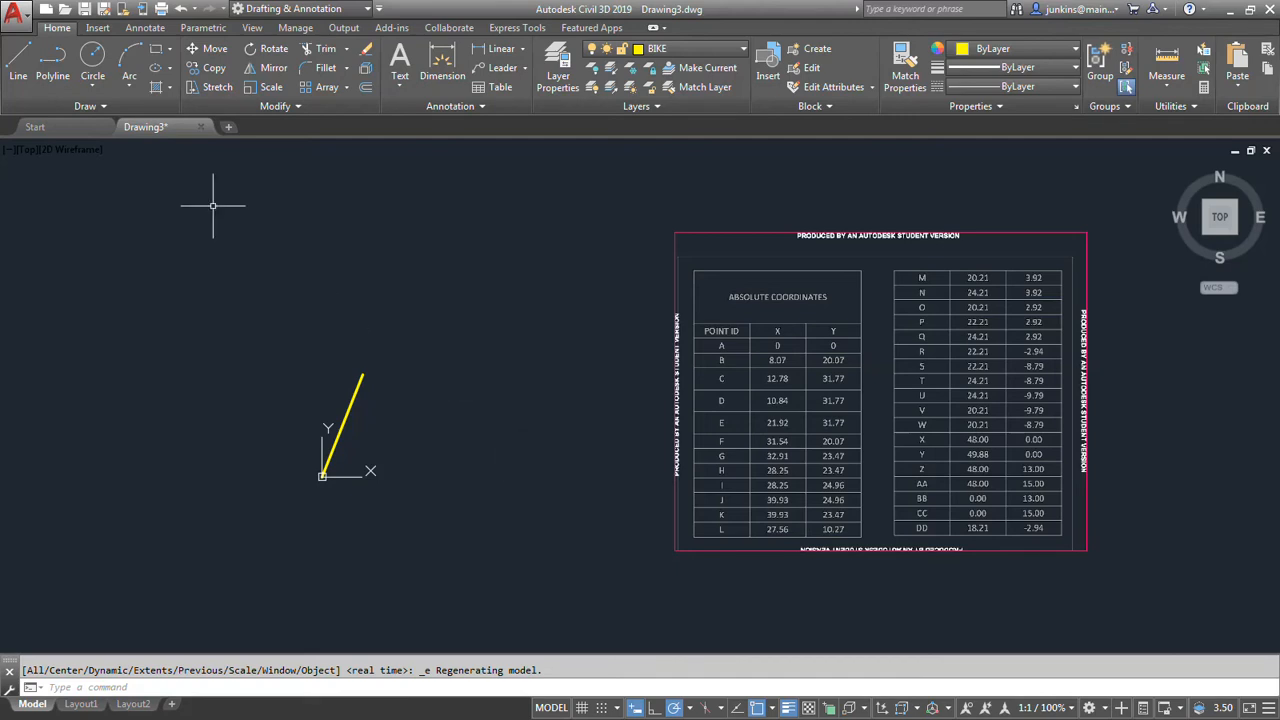
Draw a line from the upper end of the A–B line to point C at absolute coordinates 12.78,31.77.
left_click(20, 55)
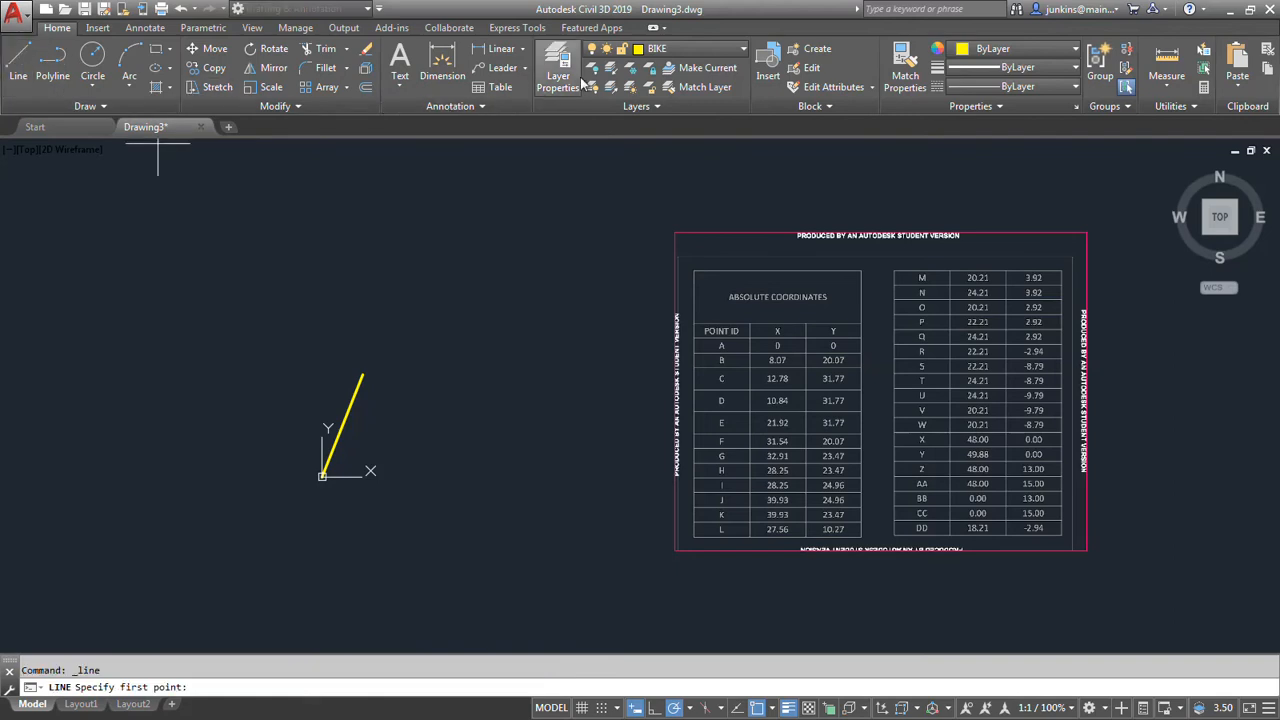
left_click(363, 377)
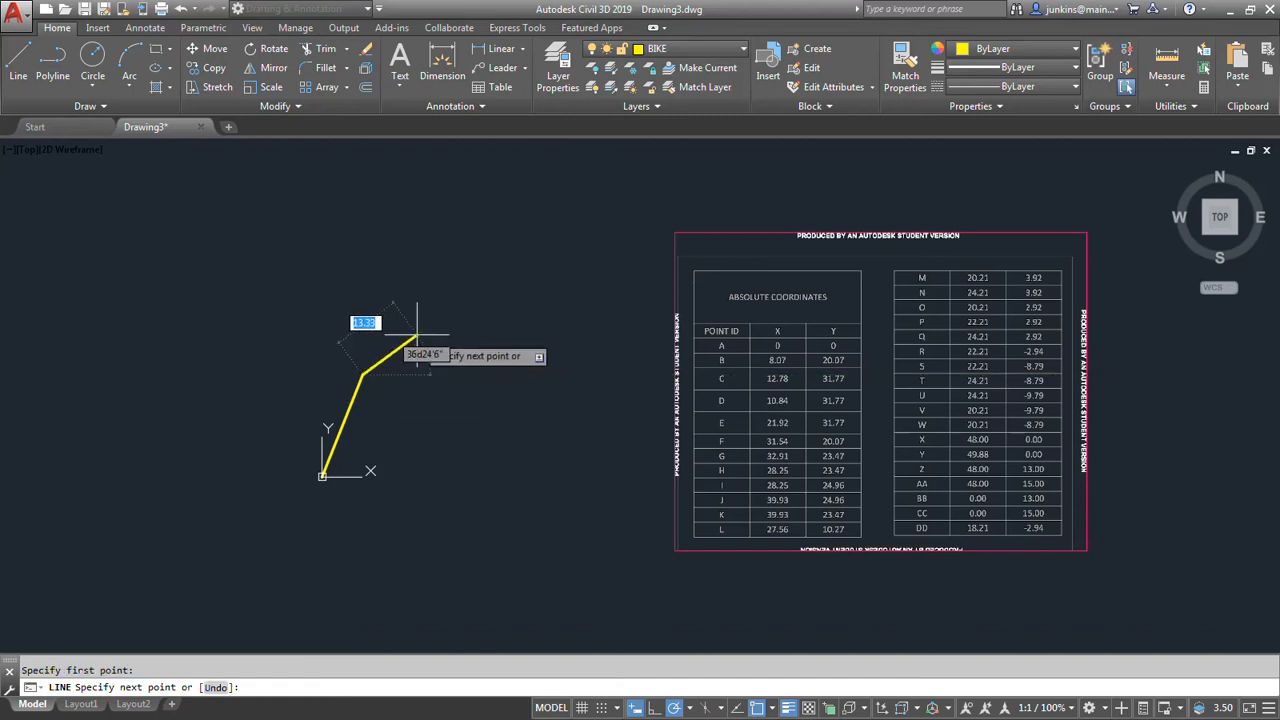
type("#")
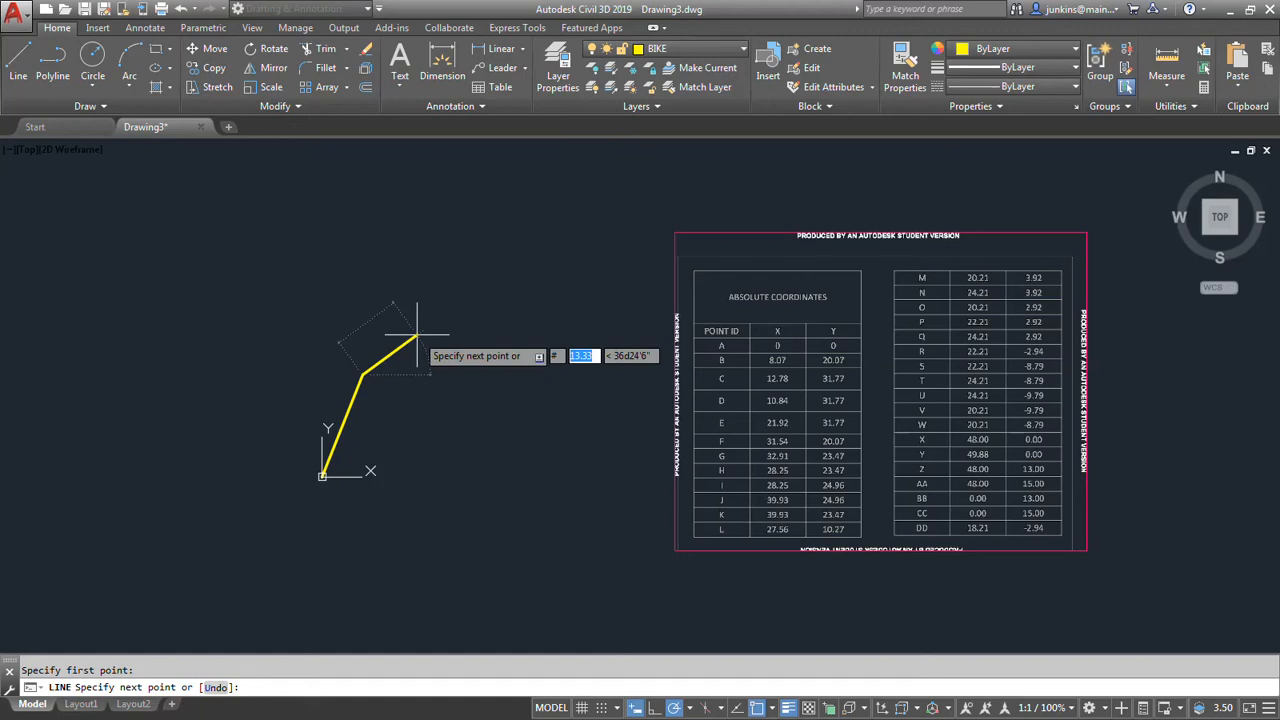
type("12.78")
key("Tab")
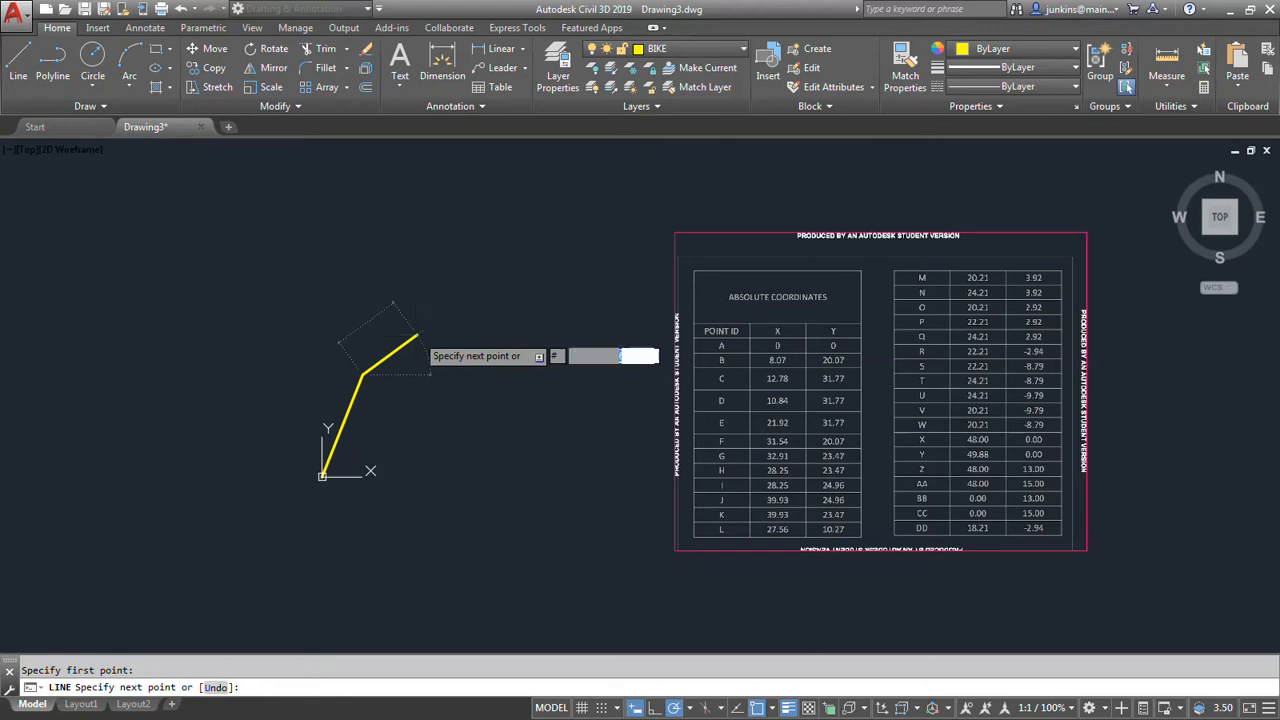
type("31")
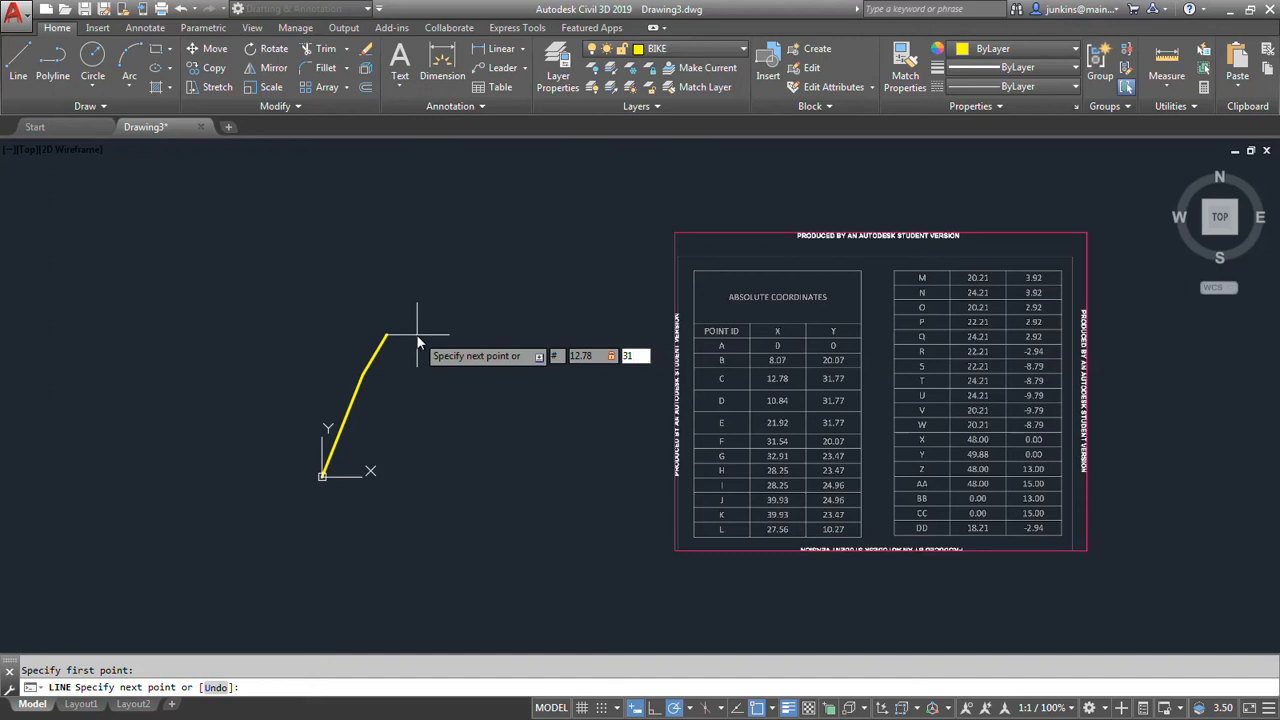
type(".77")
key("Return")
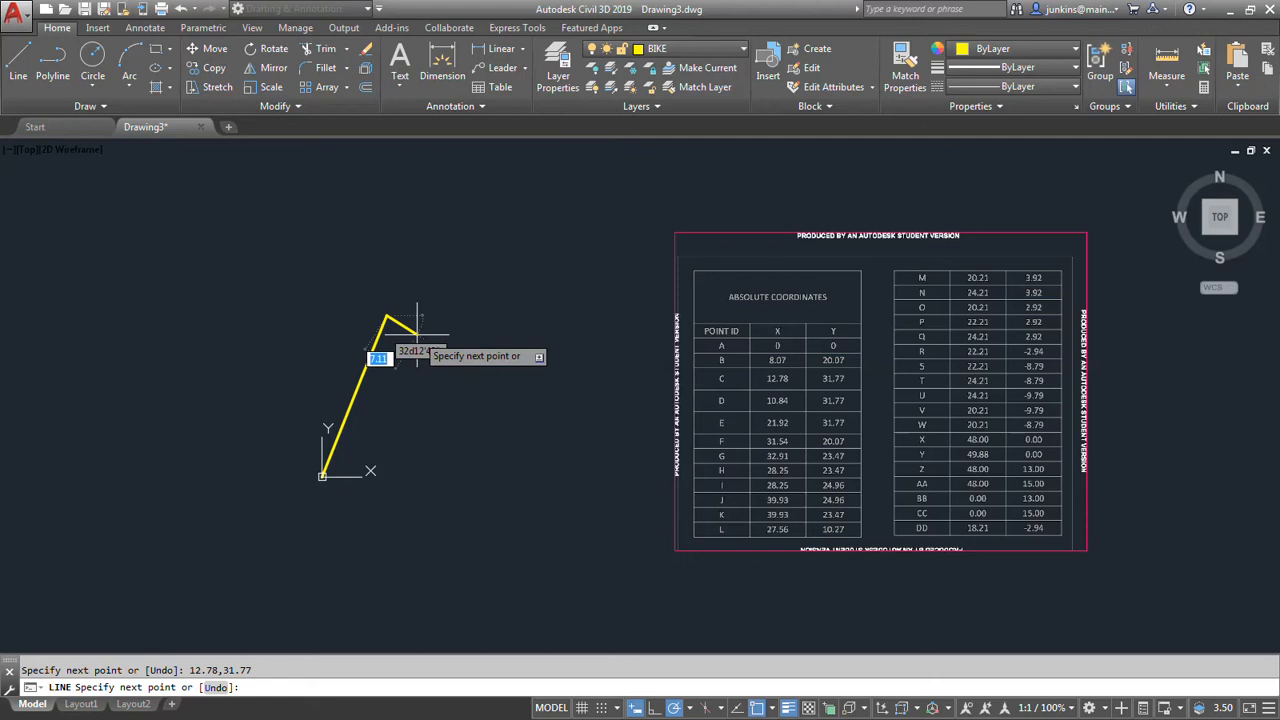
Continue the line from point C to point E at absolute coordinates 21.92,31.77 and finish the Line command.
type("# ")
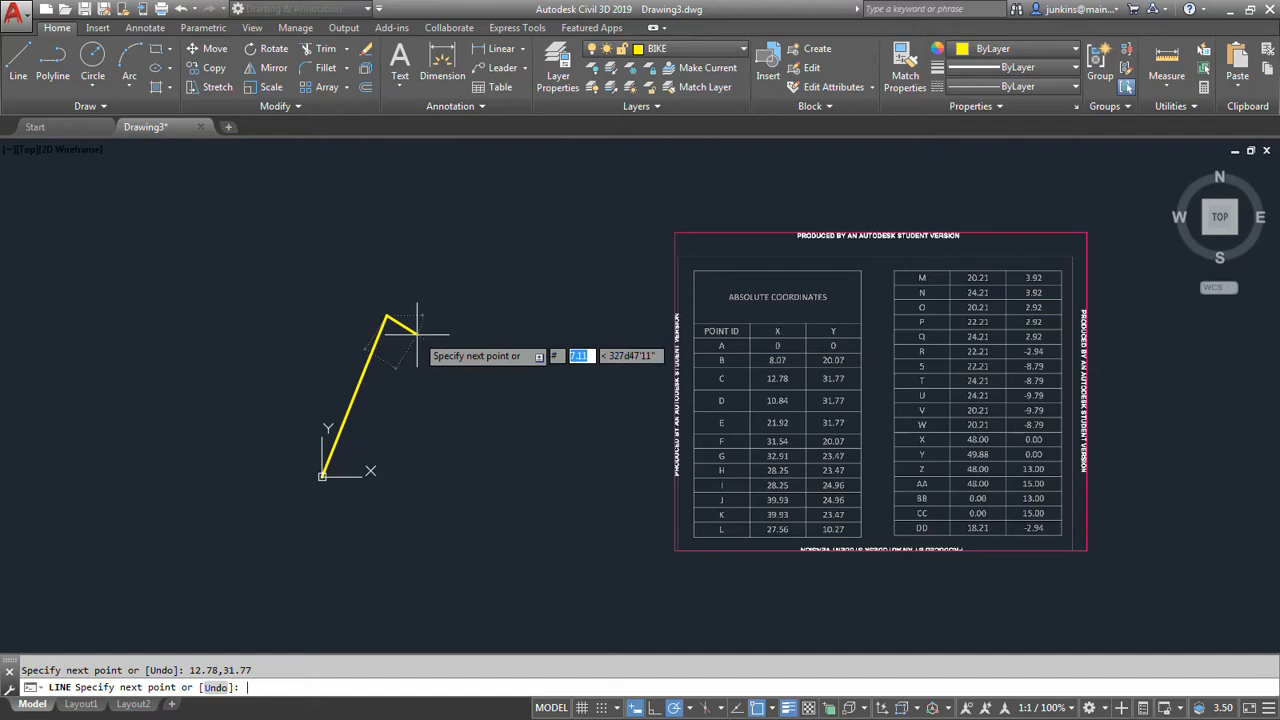
type("21.92")
key("Tab")
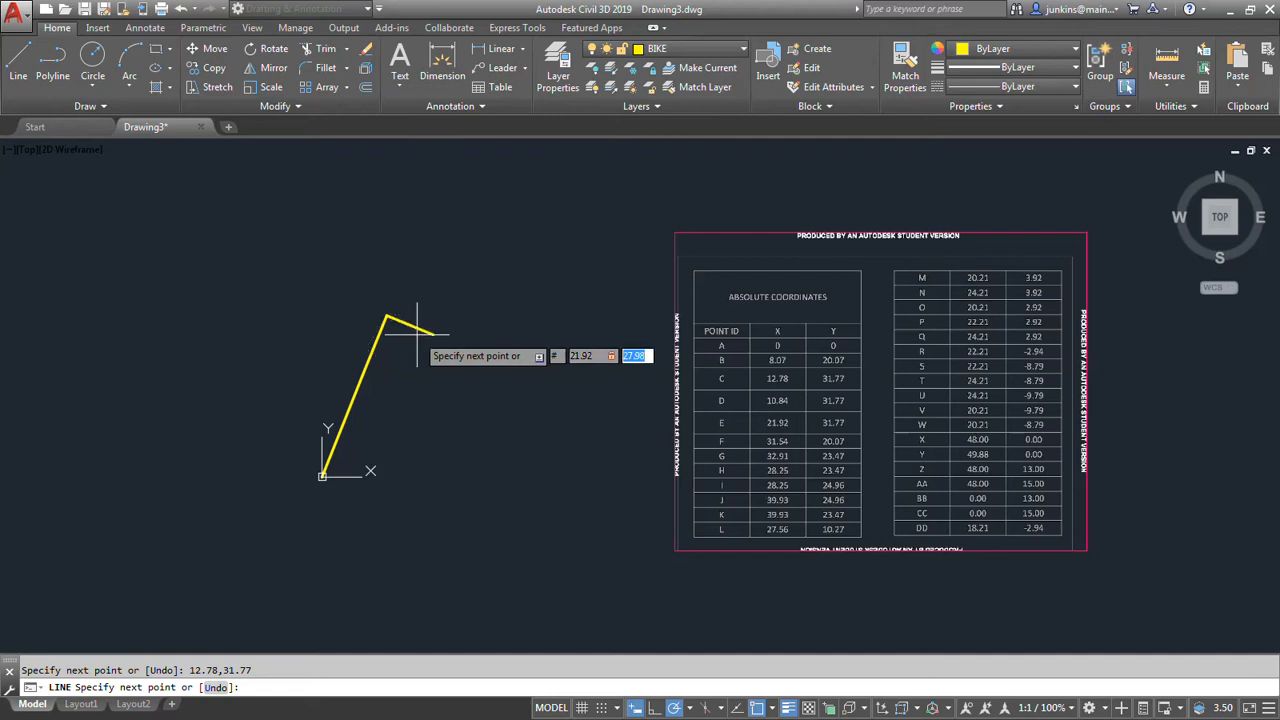
type("31.77")
key("Return")
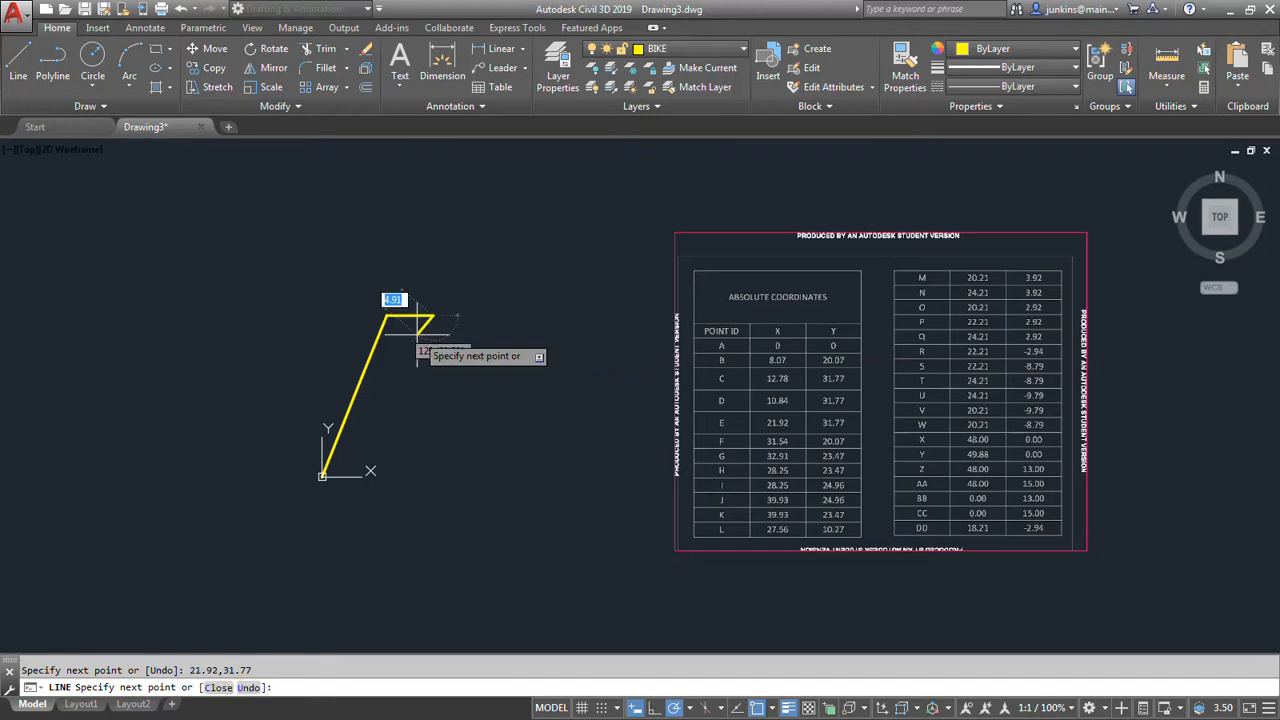
key("Return")
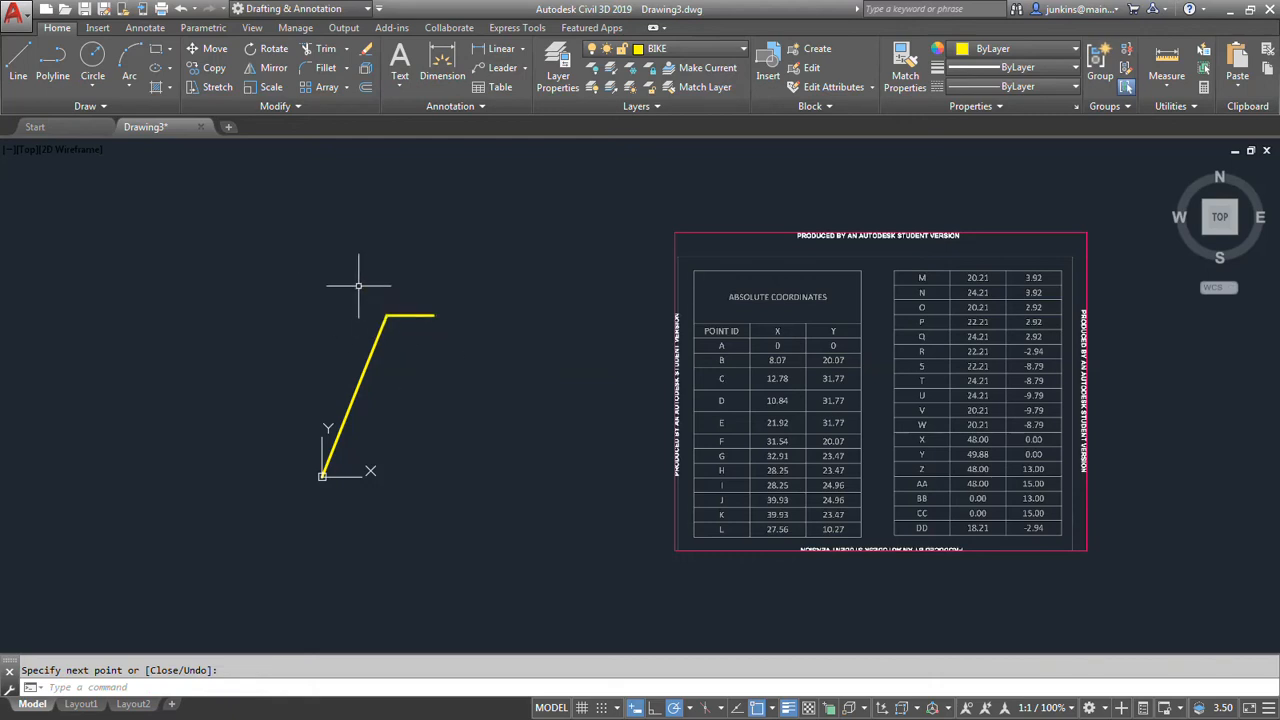
Draw a line from point C to point D at absolute coordinates 10.84,31.77 and finish the Line command.
key("Return")
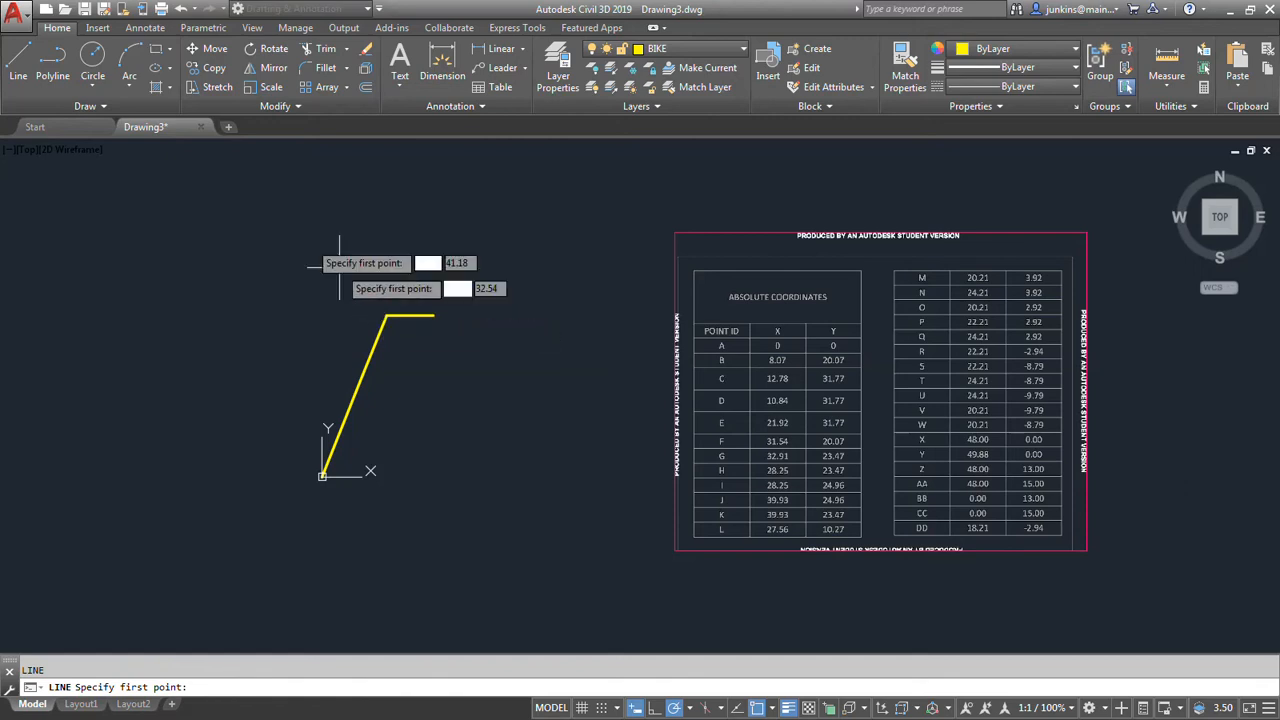
left_click(386, 316)
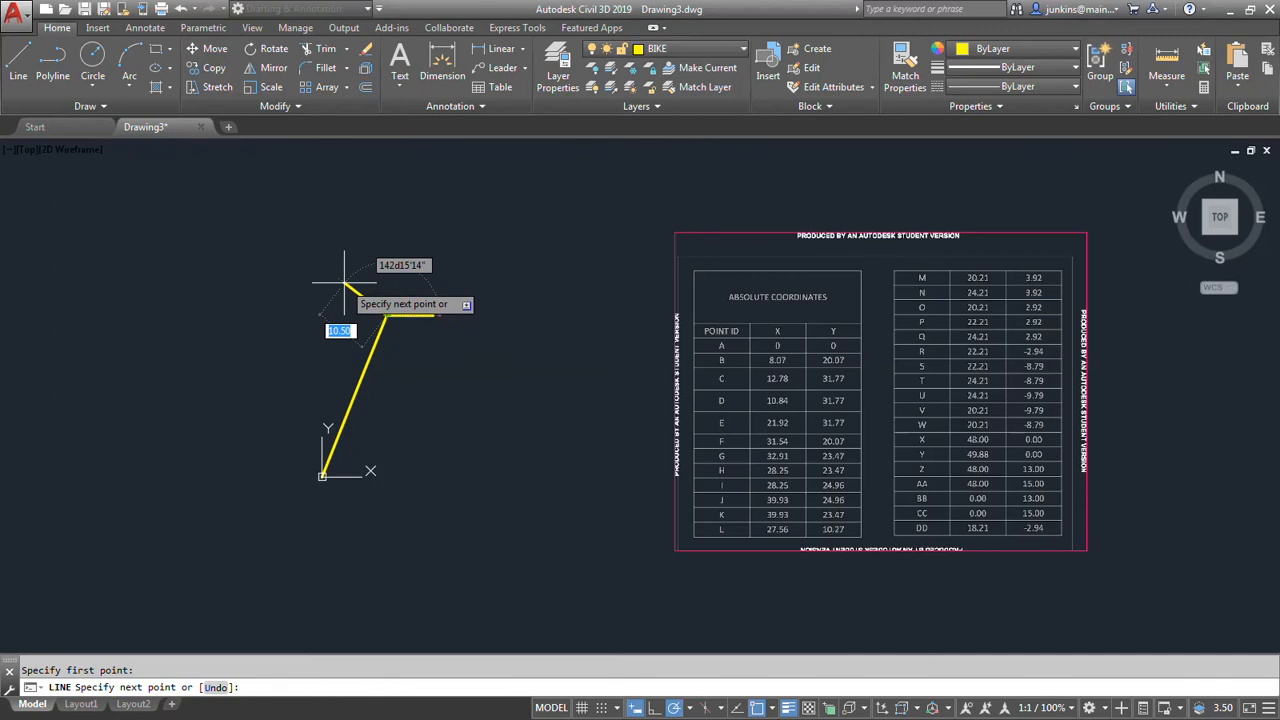
type("#")
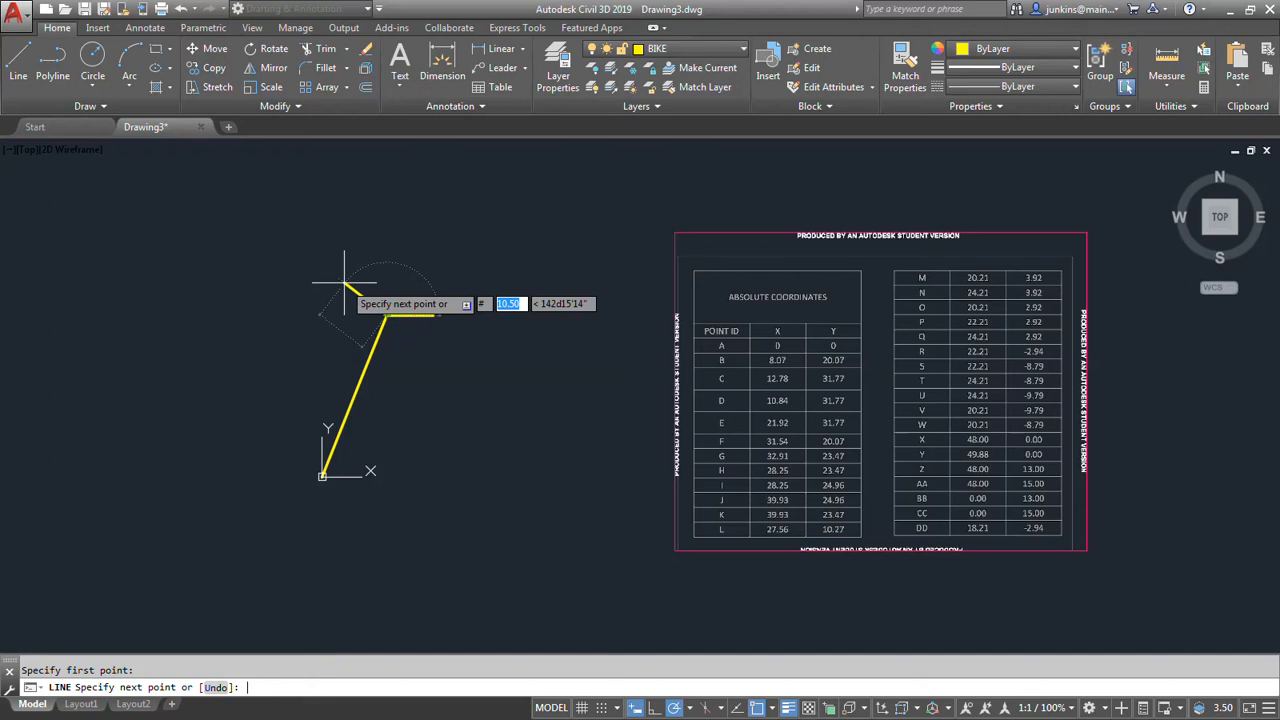
type("10.84")
key("Tab")
type(",31.")
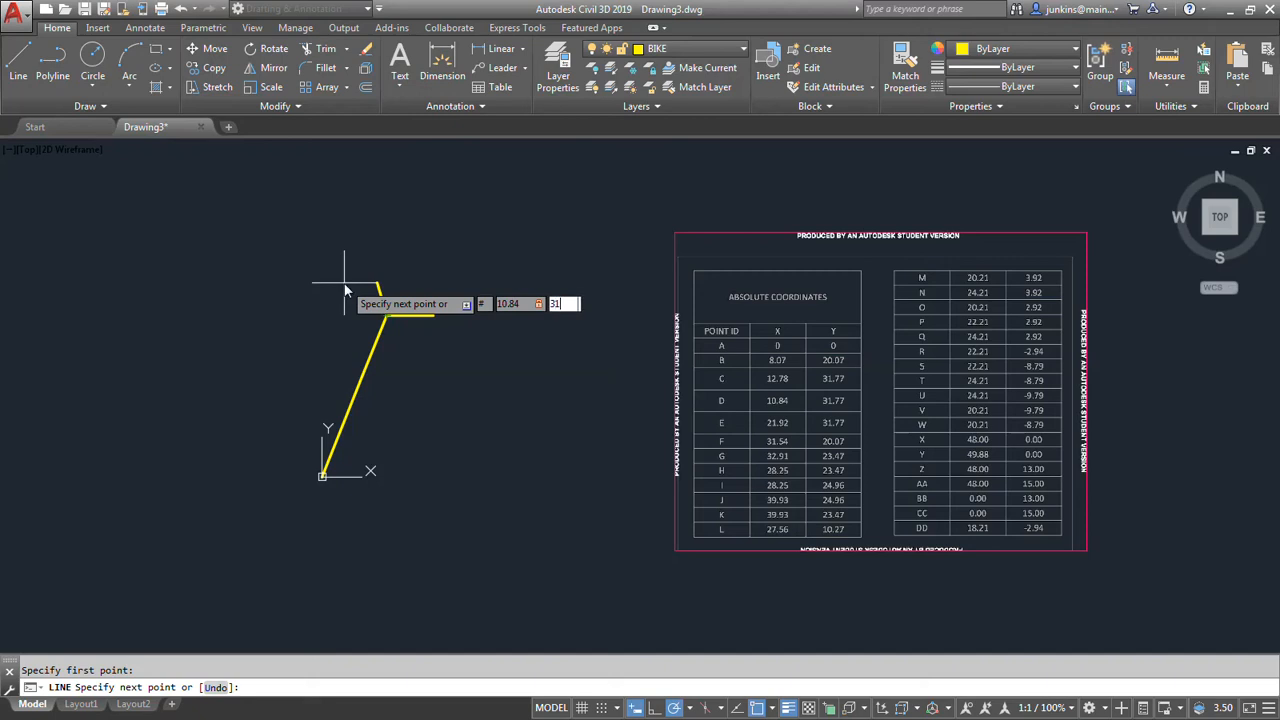
type("77")
key("Return")
key("Return")
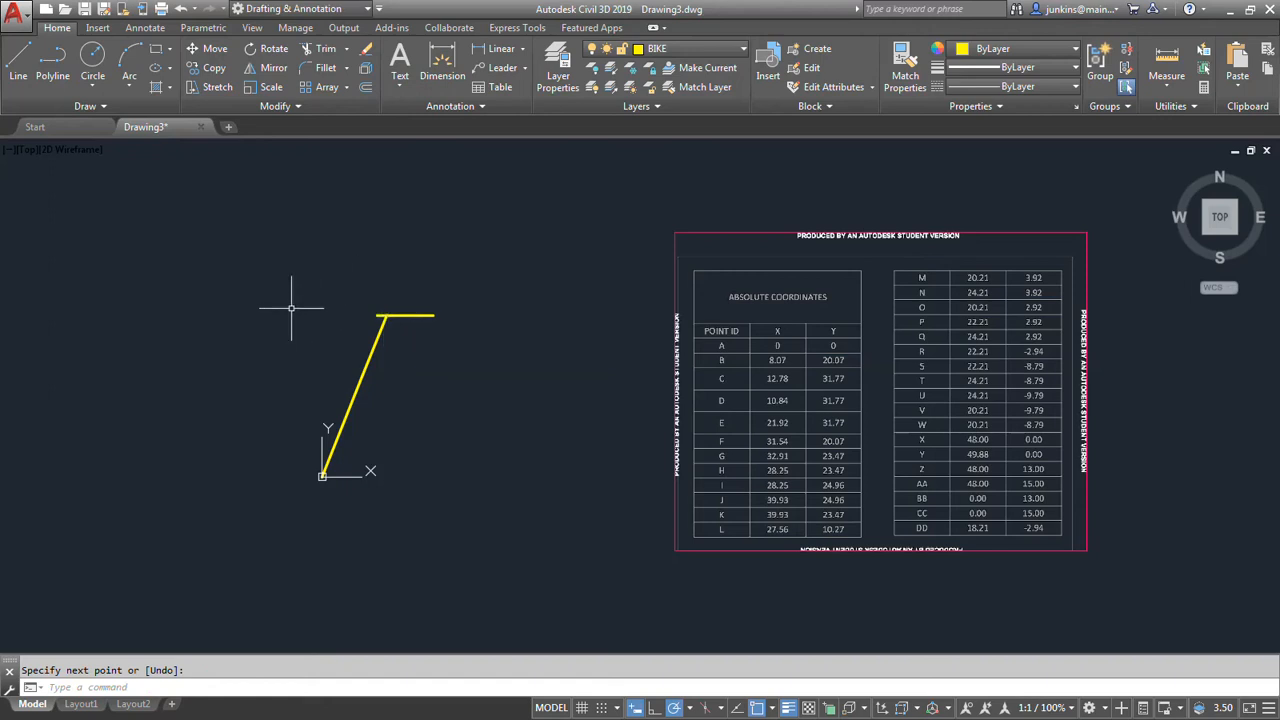
left_click(93, 86)
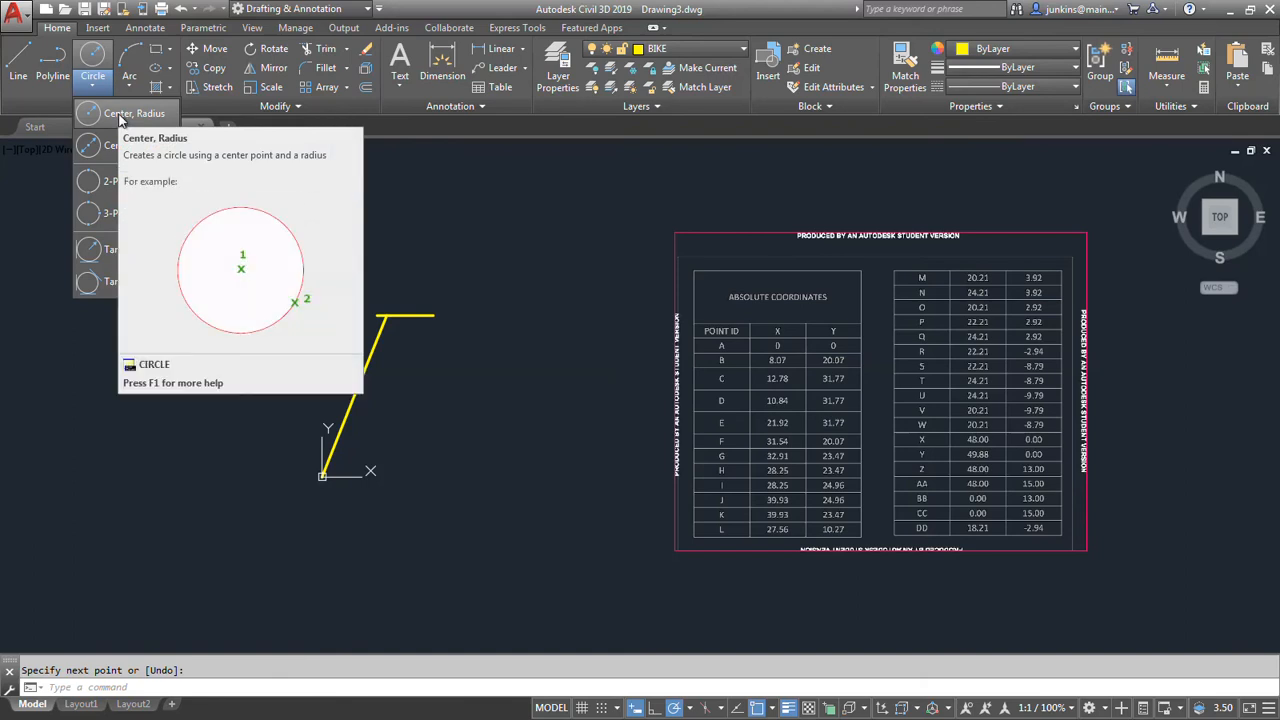
left_click(120, 115)
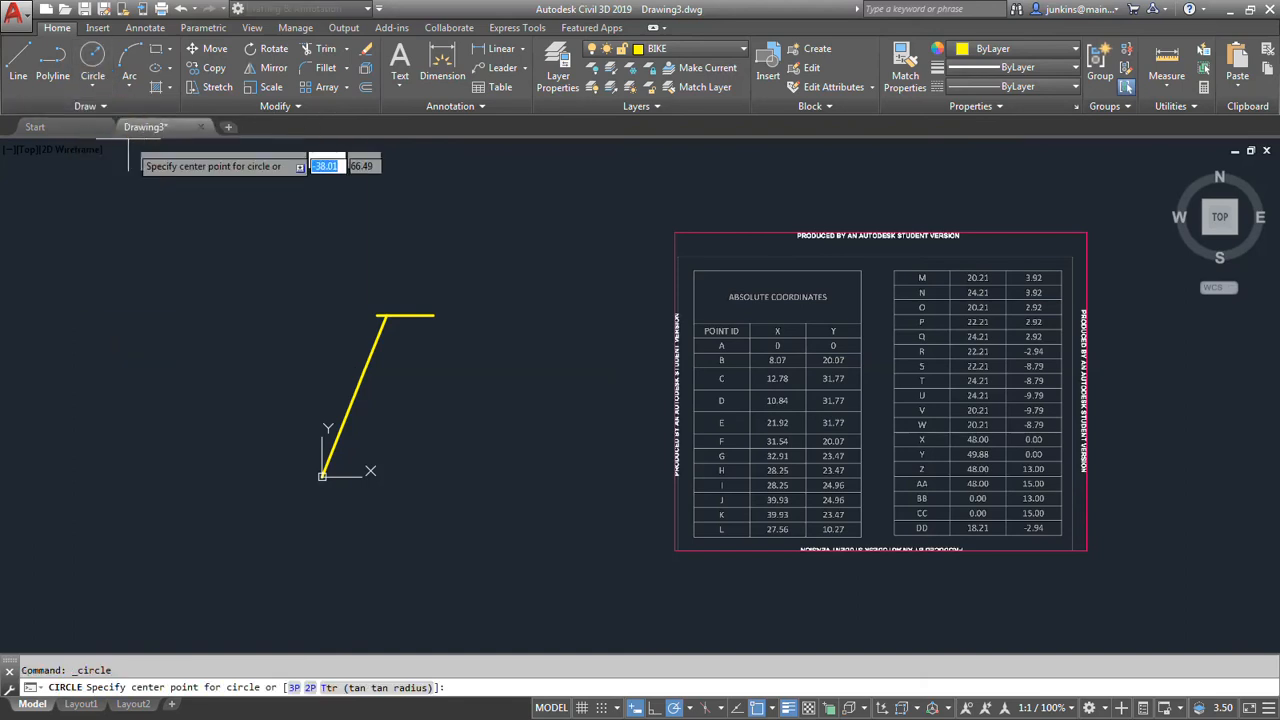
left_click(321, 476)
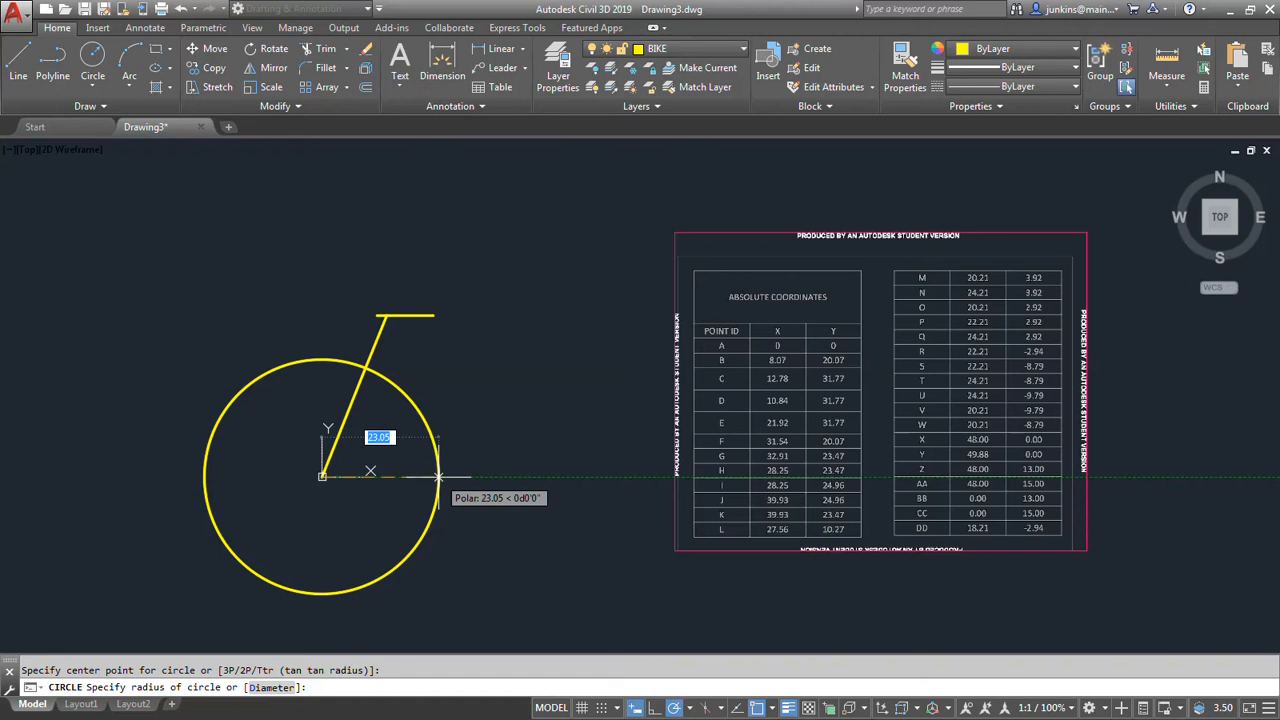
key("F8")
key("F10")
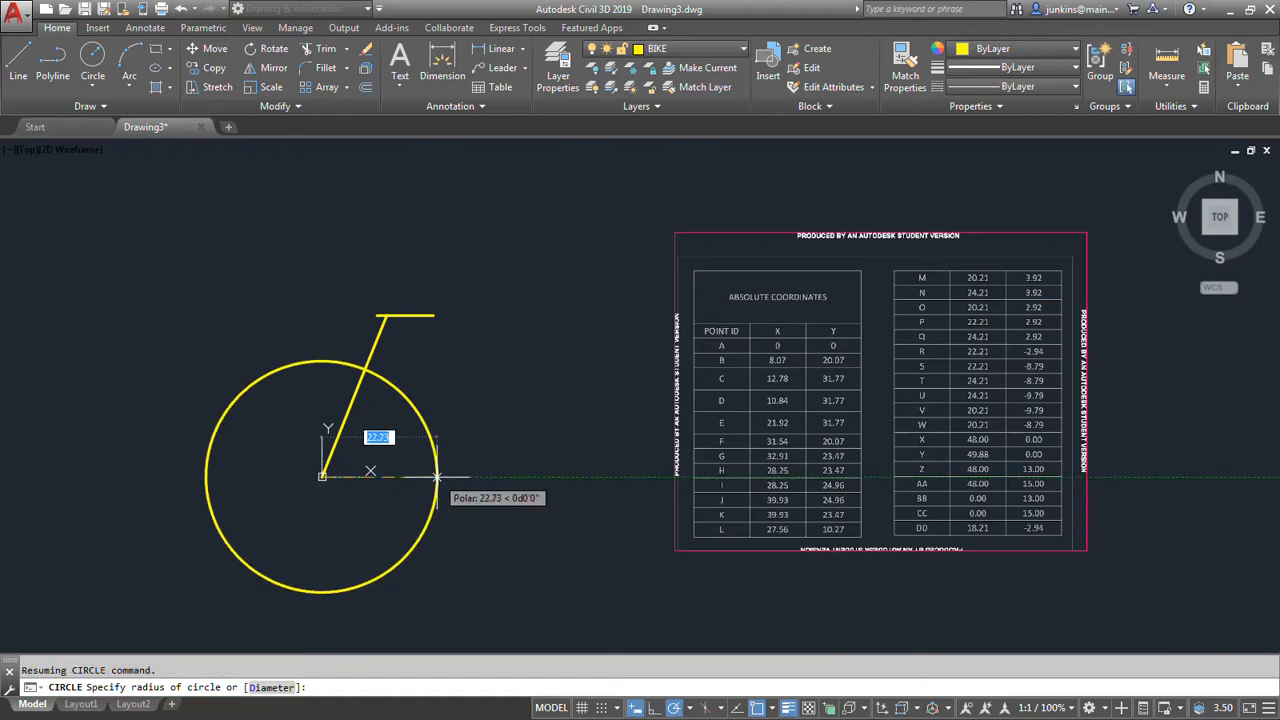
type("#")
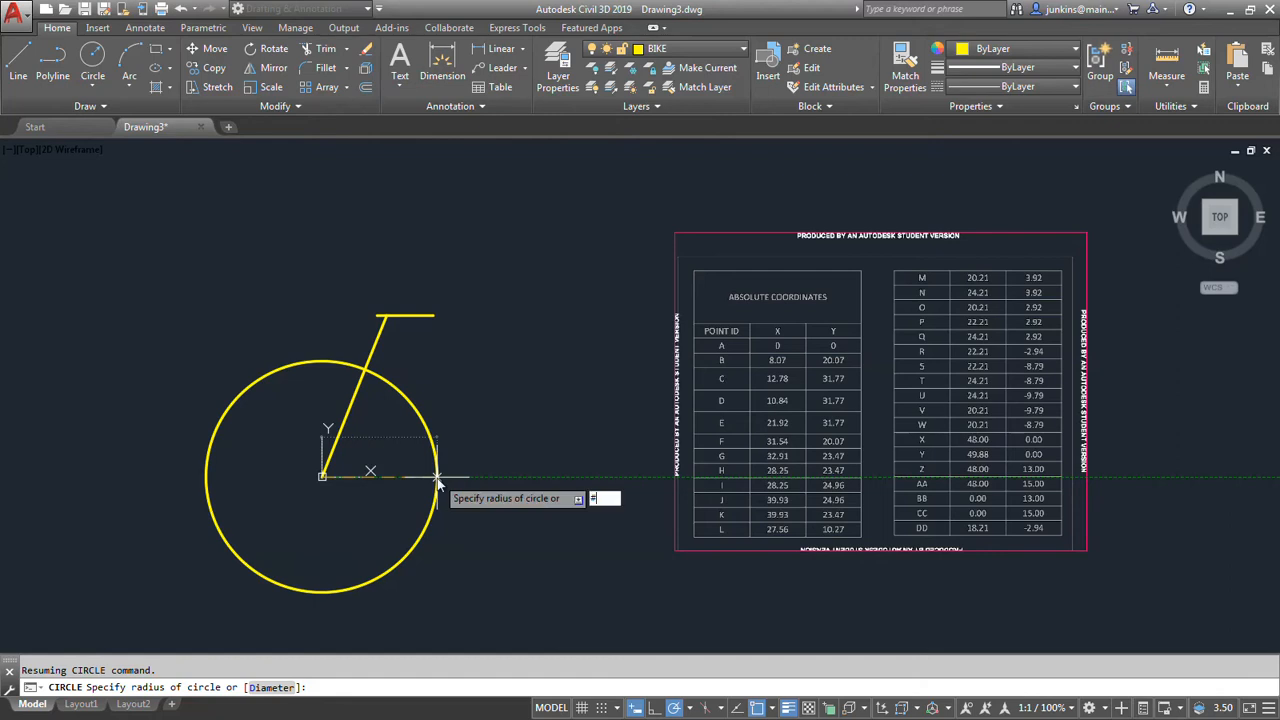
key("Escape")
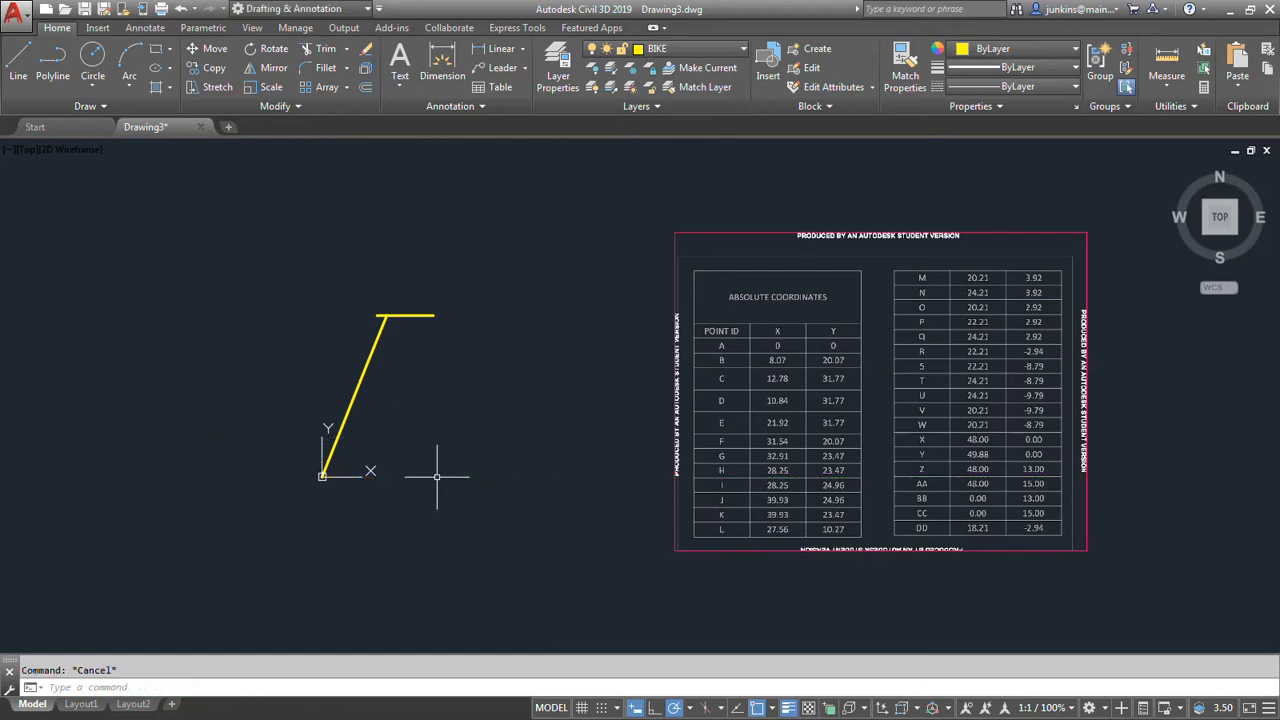
left_click(91, 73)
left_click(322, 475)
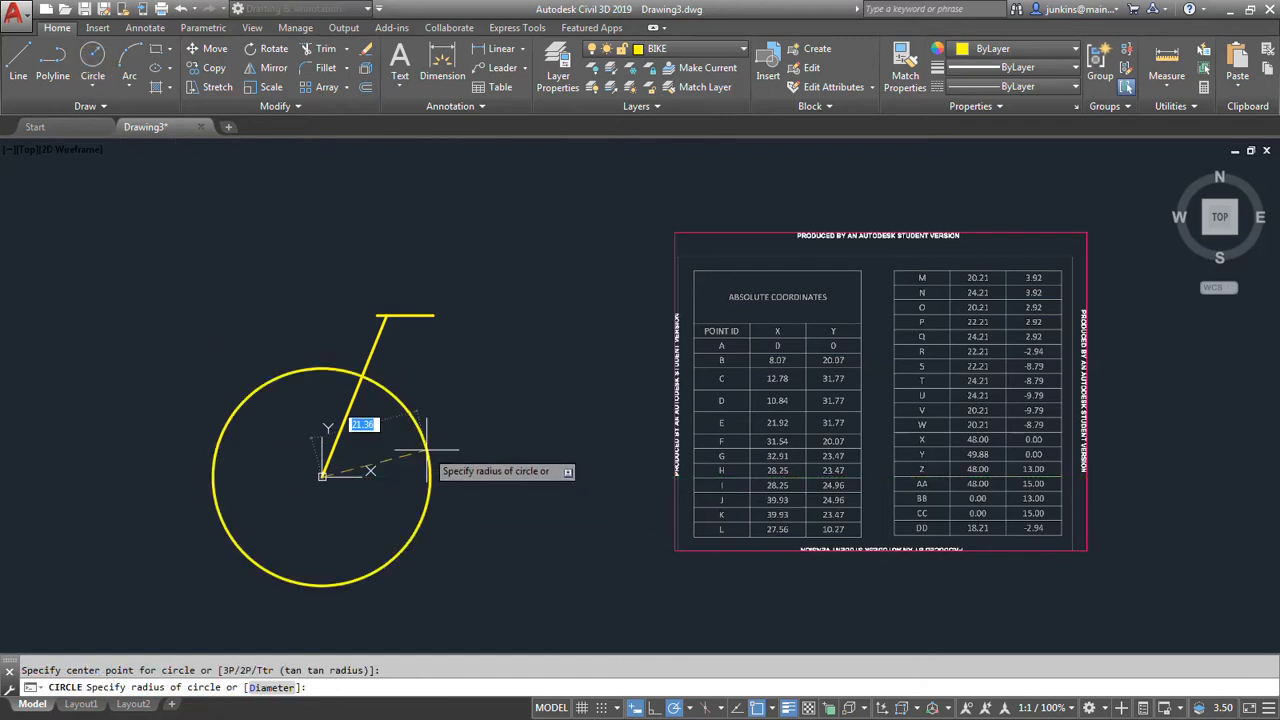
type("#")
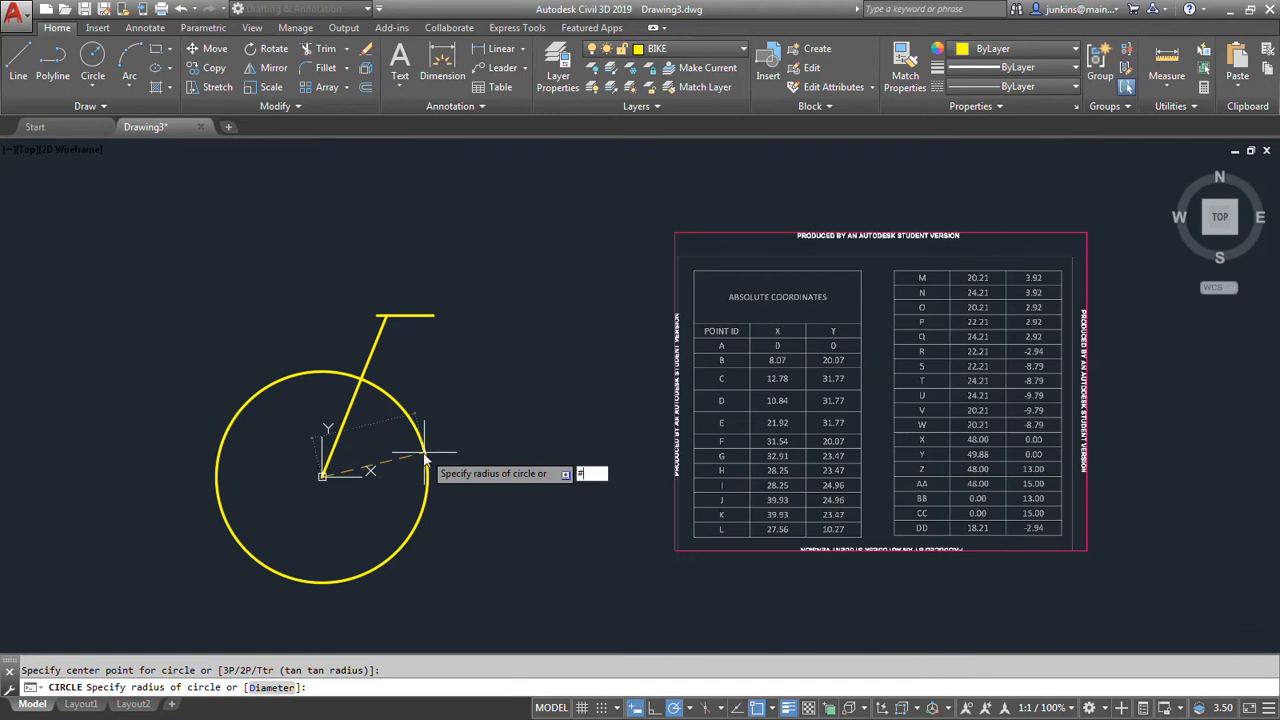
type("0")
key("BackSpace")
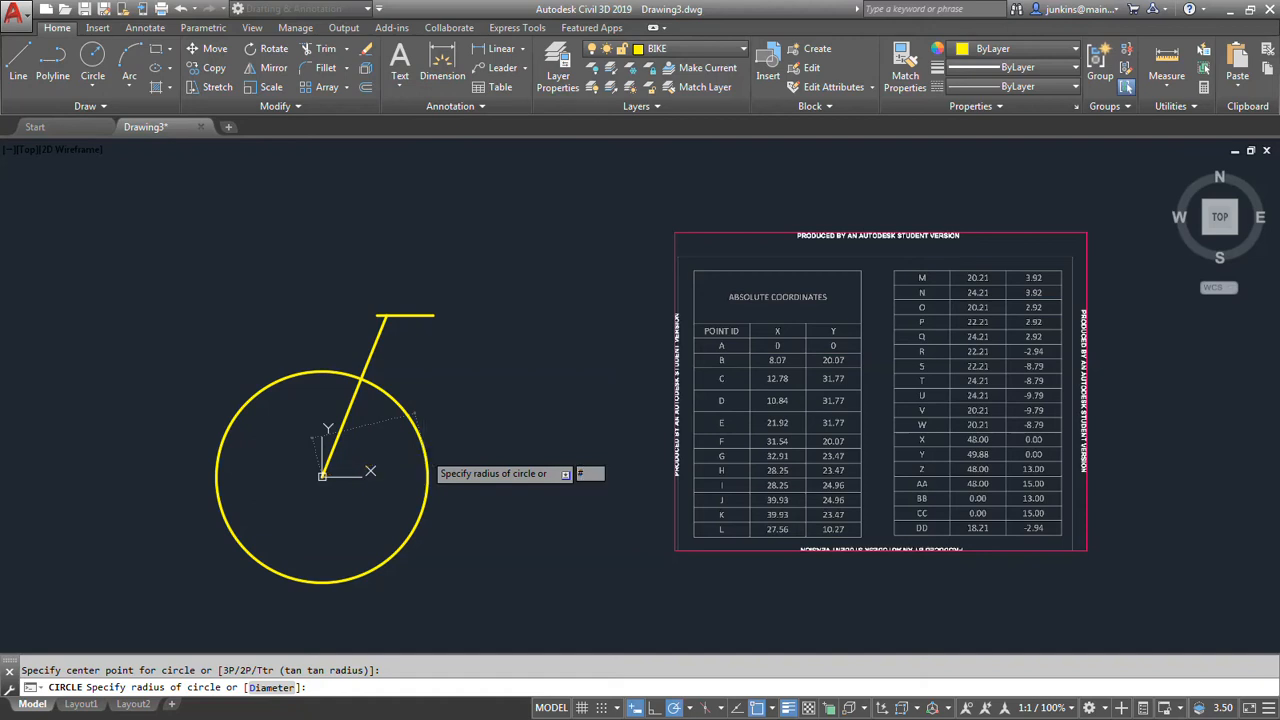
key("Escape")
left_click(88, 60)
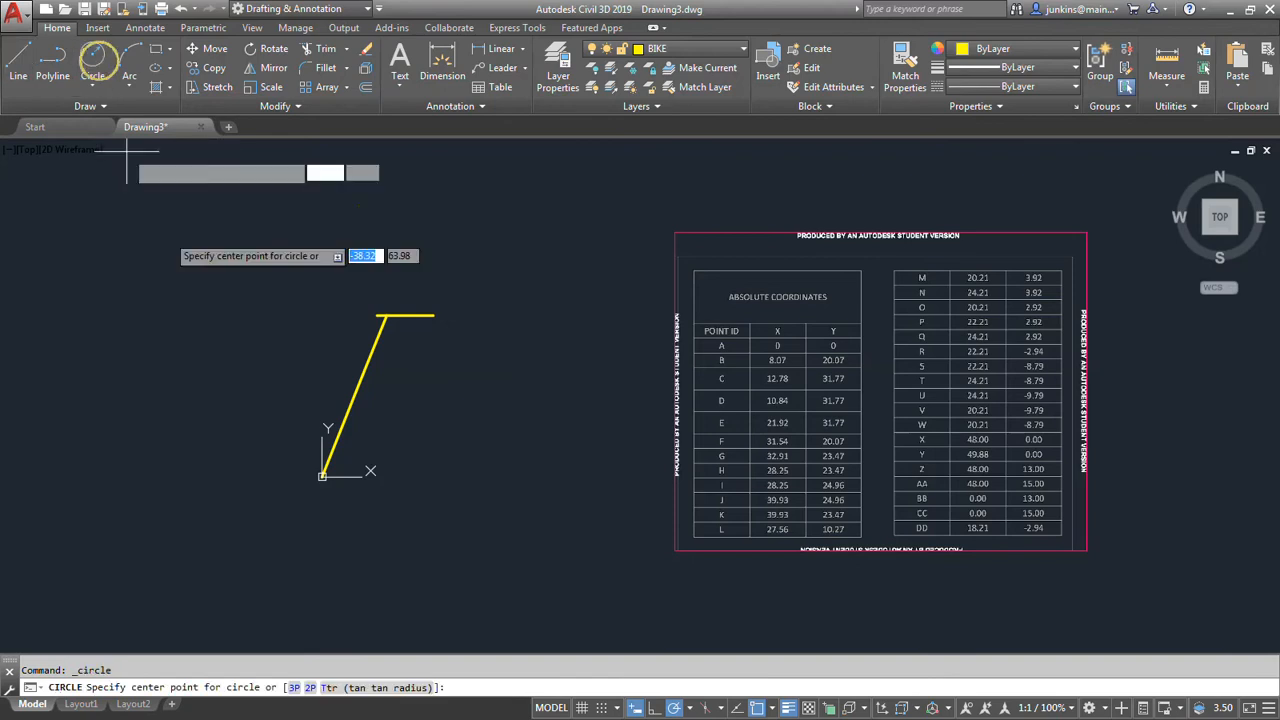
left_click(322, 476)
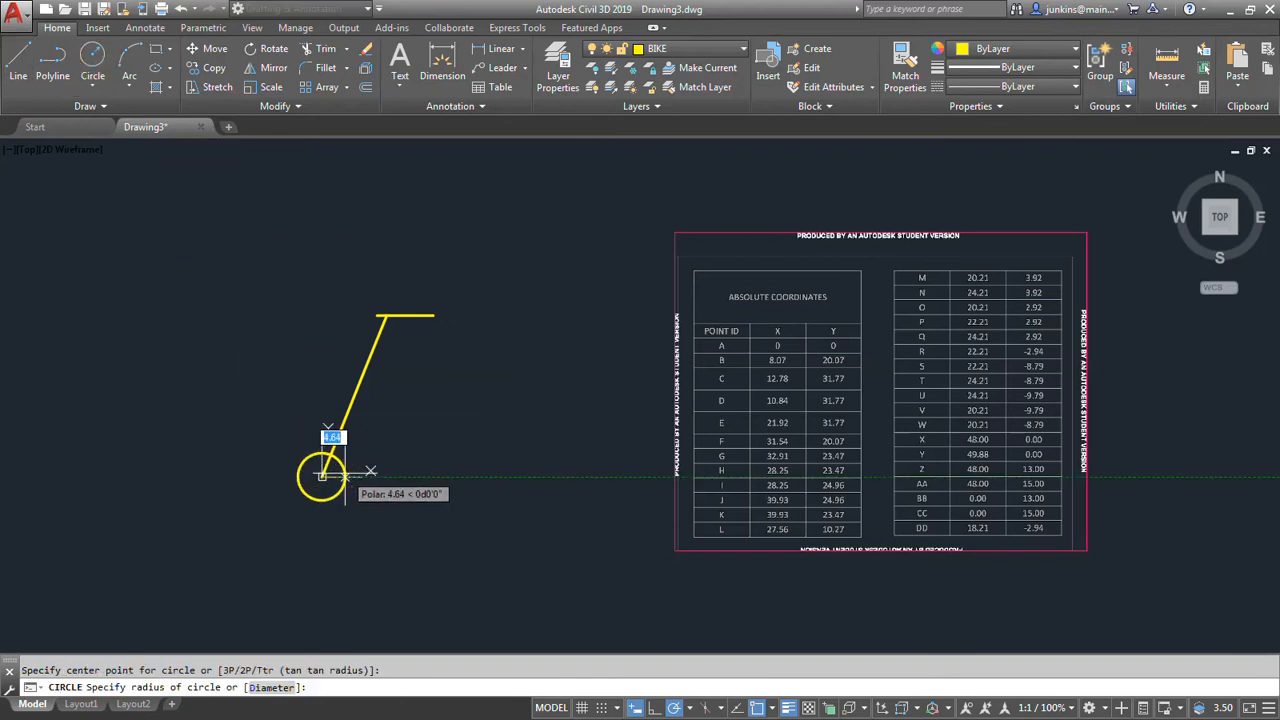
type("#")
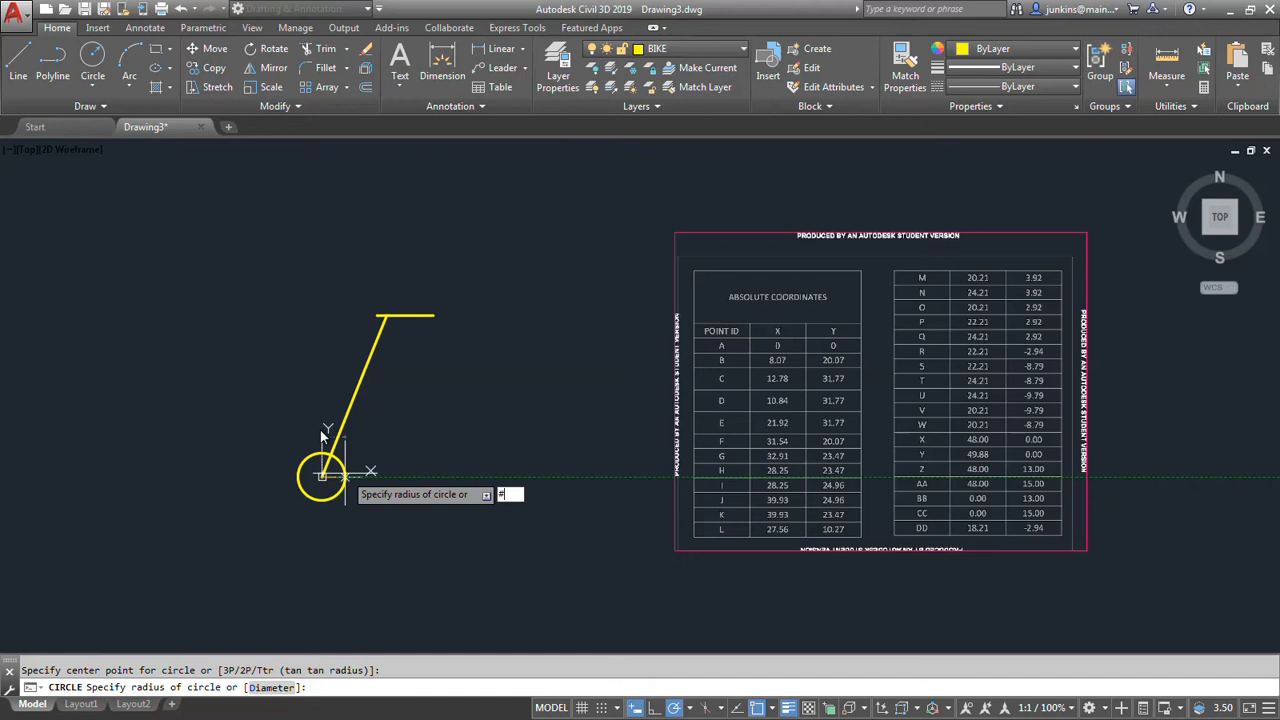
key("Escape")
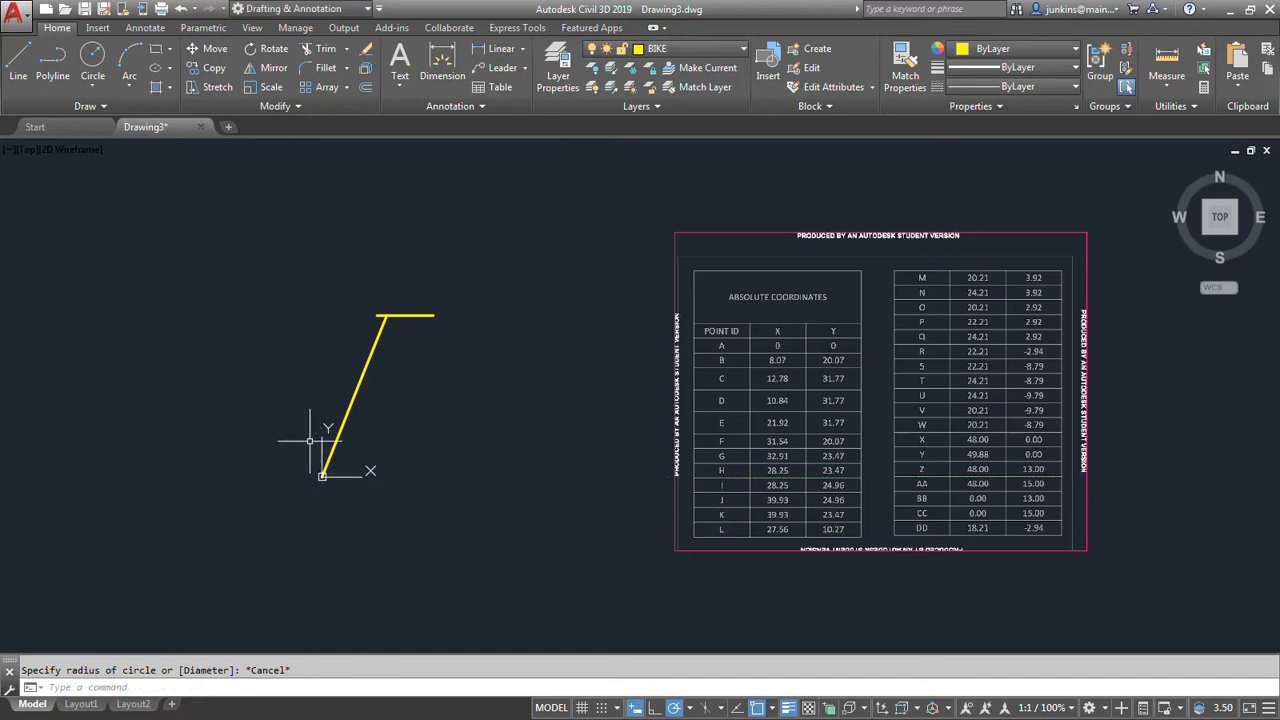
left_click(90, 68)
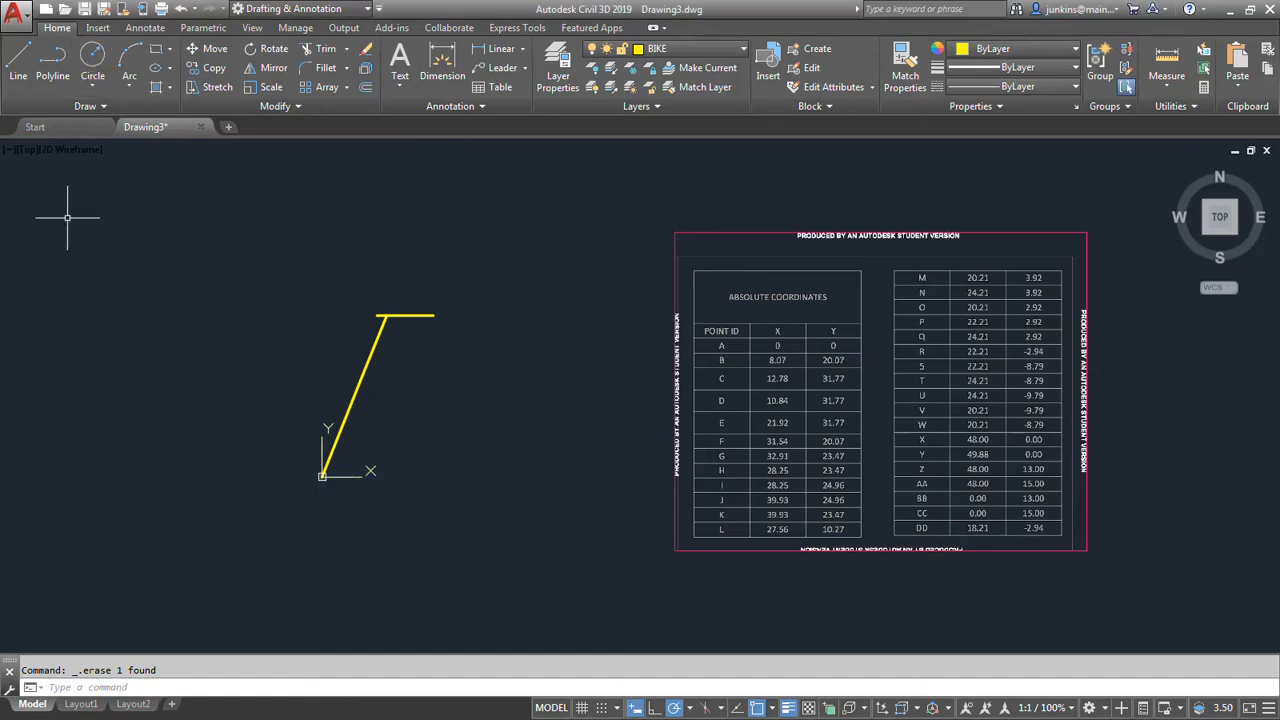
Draw the outer wheel circle centred on point A, with its radius set through absolute coordinates 0,15.
left_click(92, 58)
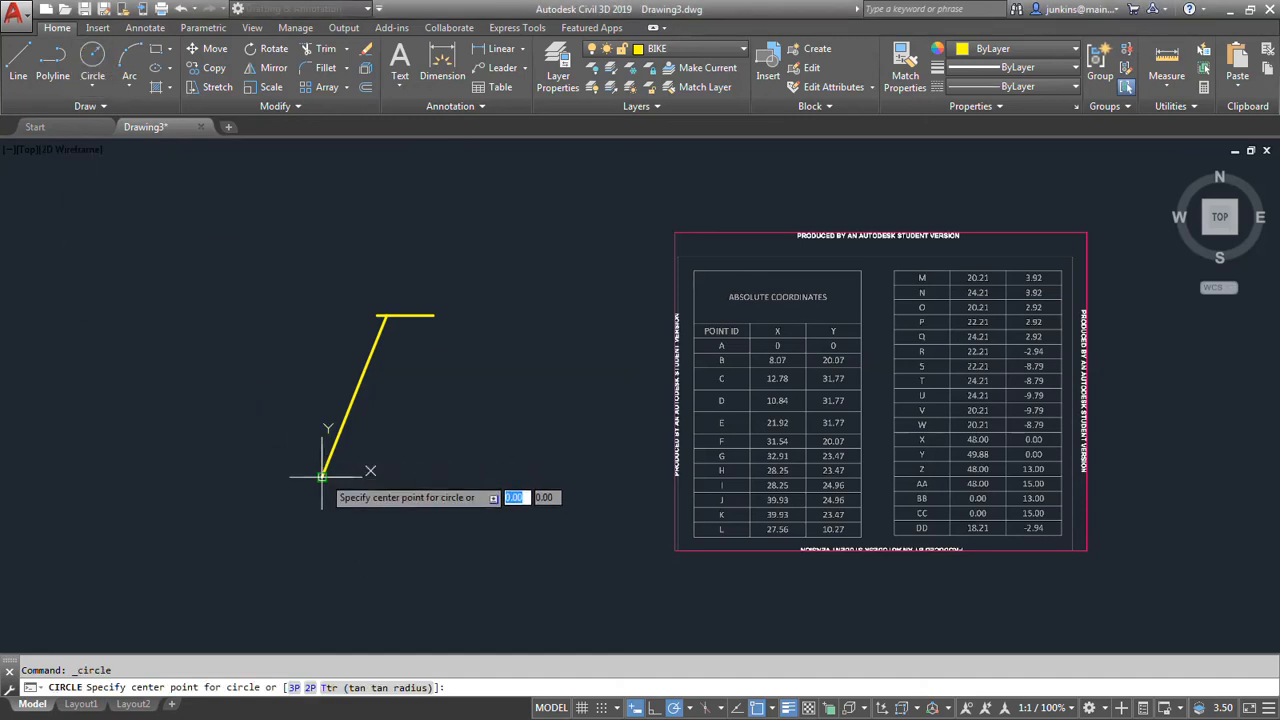
left_click(322, 475)
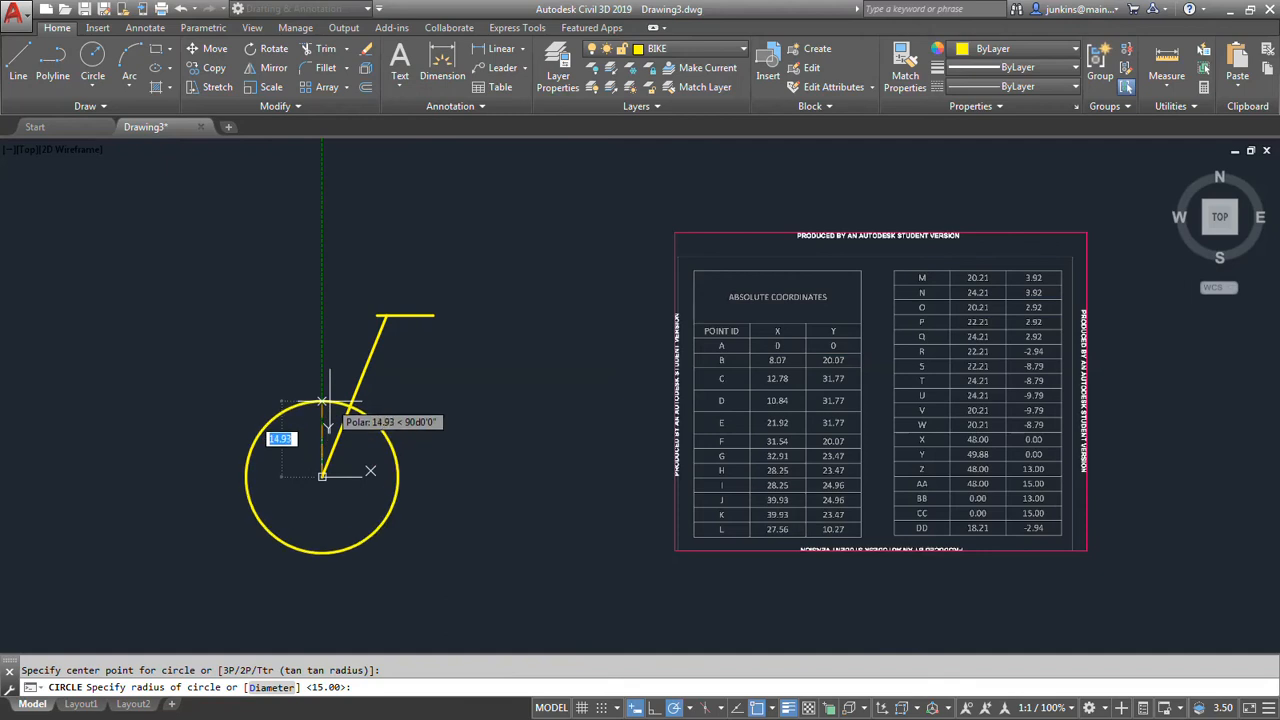
type("#")
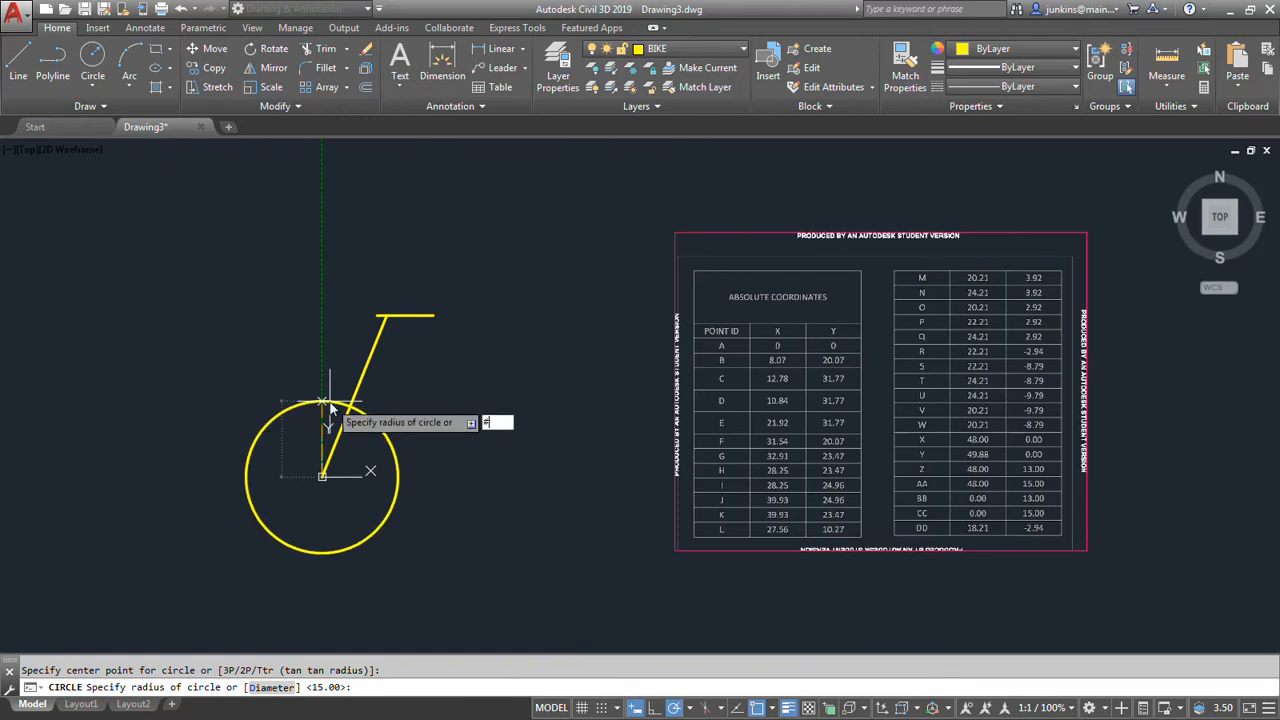
type("0,15")
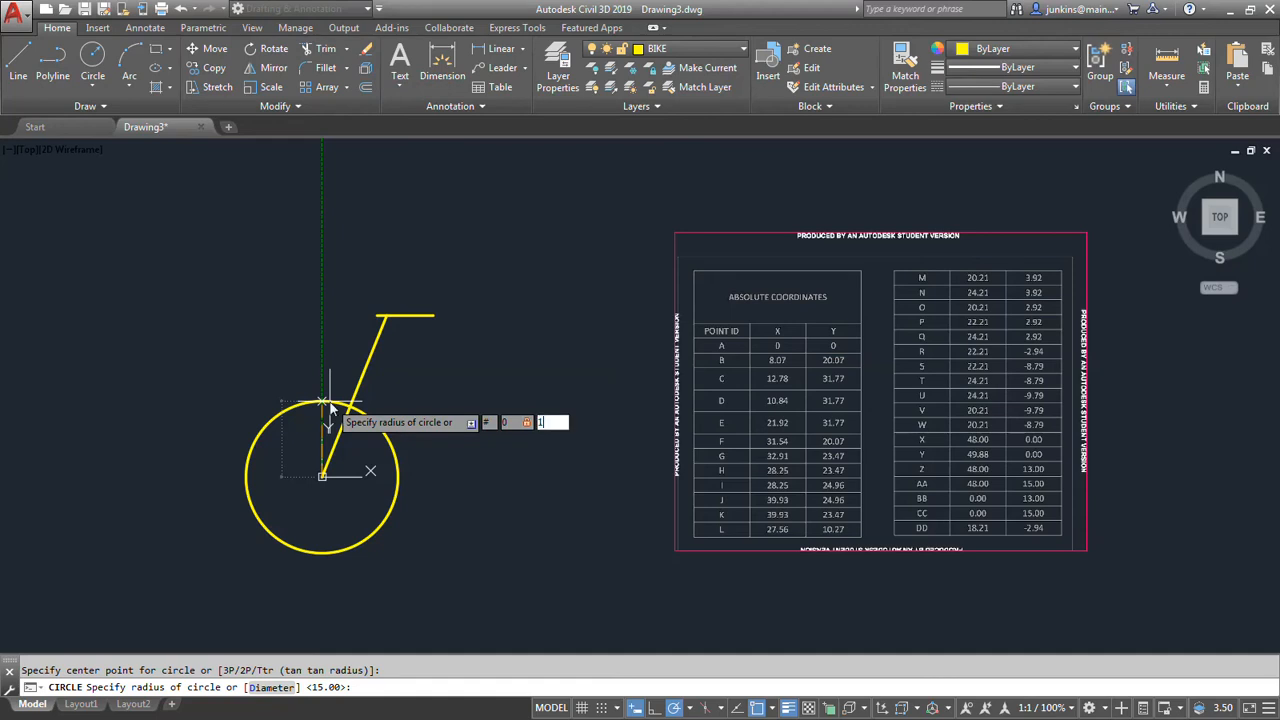
key("Return")
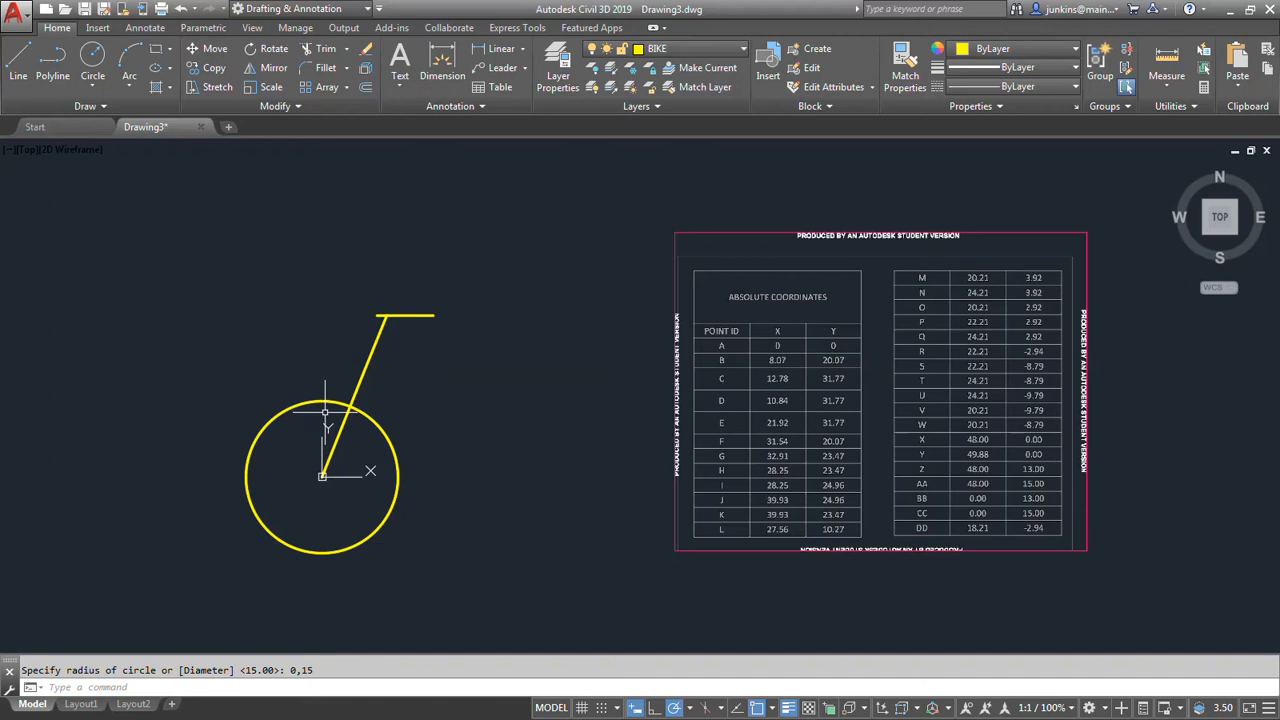
Draw the concentric inner wheel circle centred on point A, with its radius set through absolute coordinates 0,13.
left_click(92, 55)
left_click(322, 474)
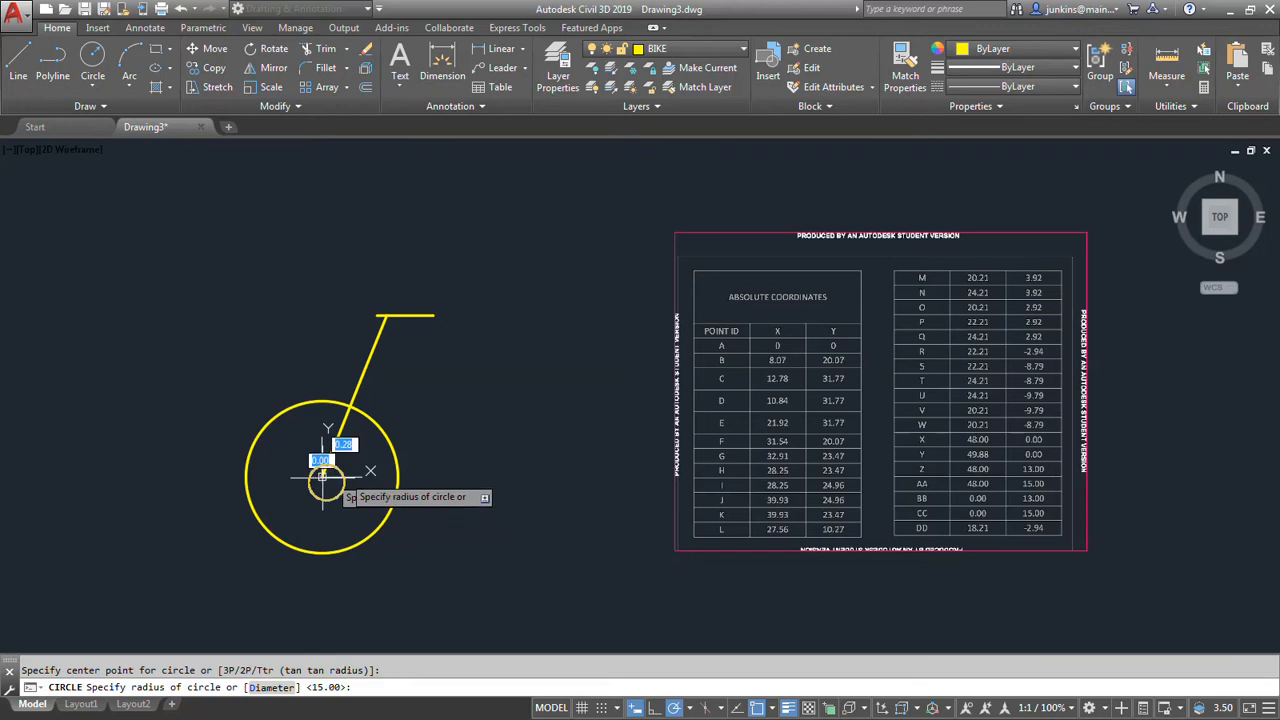
type("#")
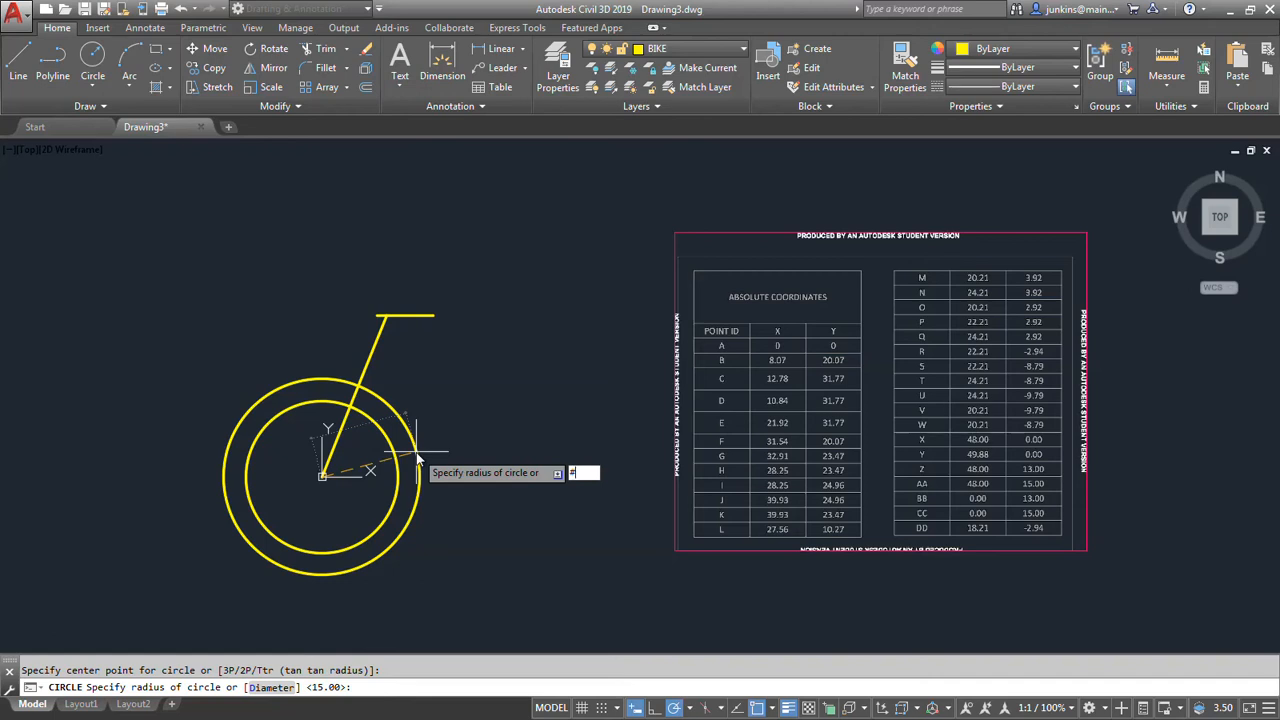
type("0,")
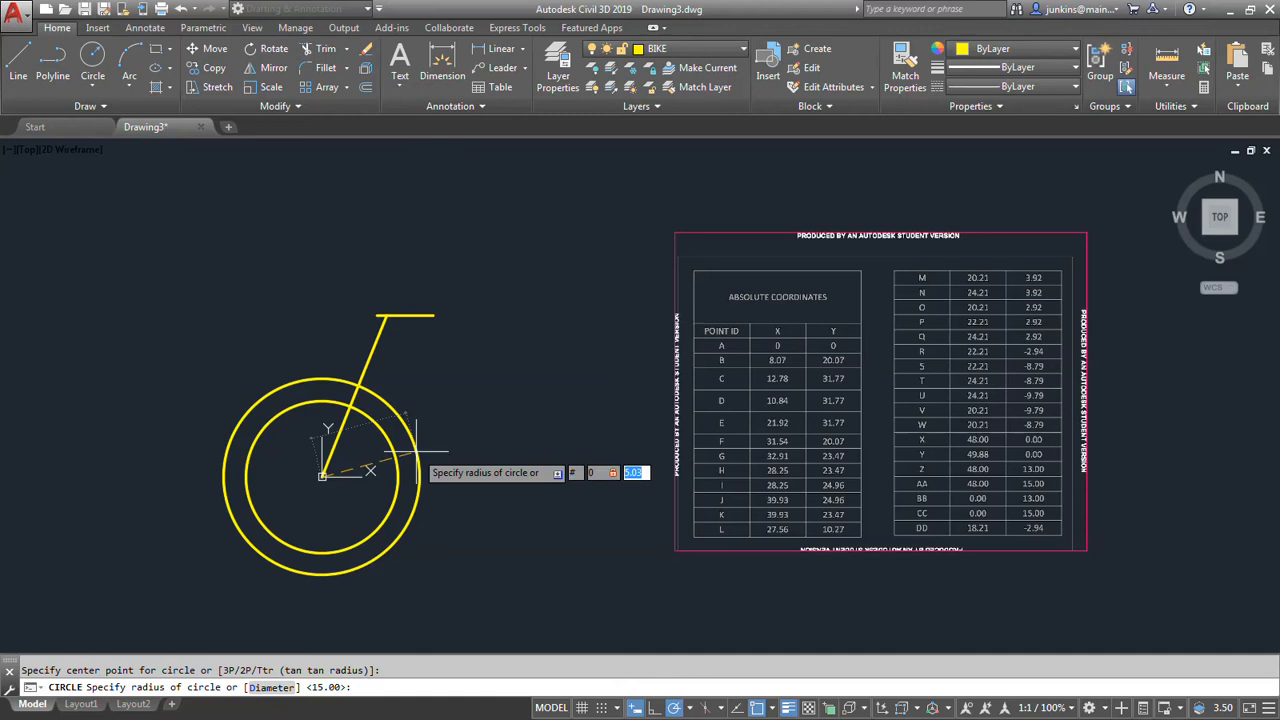
type("13")
key("Return")
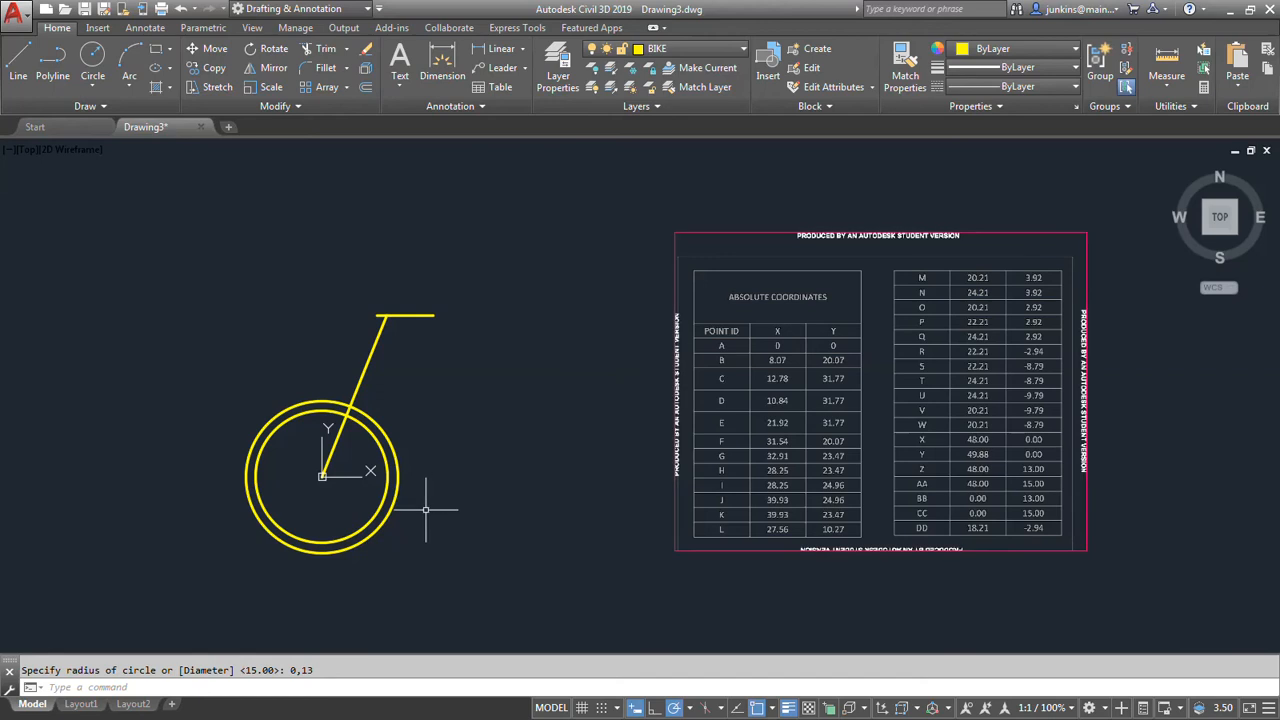
Draw a line from point B on the slanted frame line to point X at absolute coordinates 48,0.
left_click(15, 58)
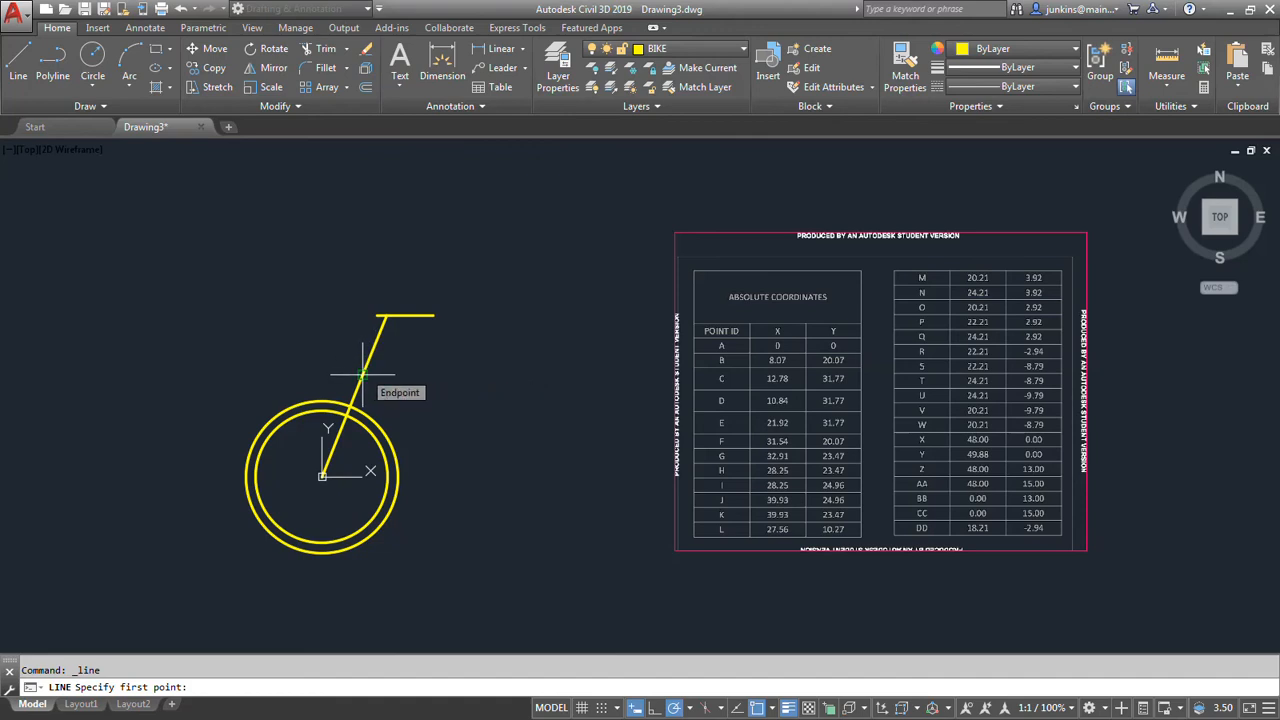
left_click(362, 375)
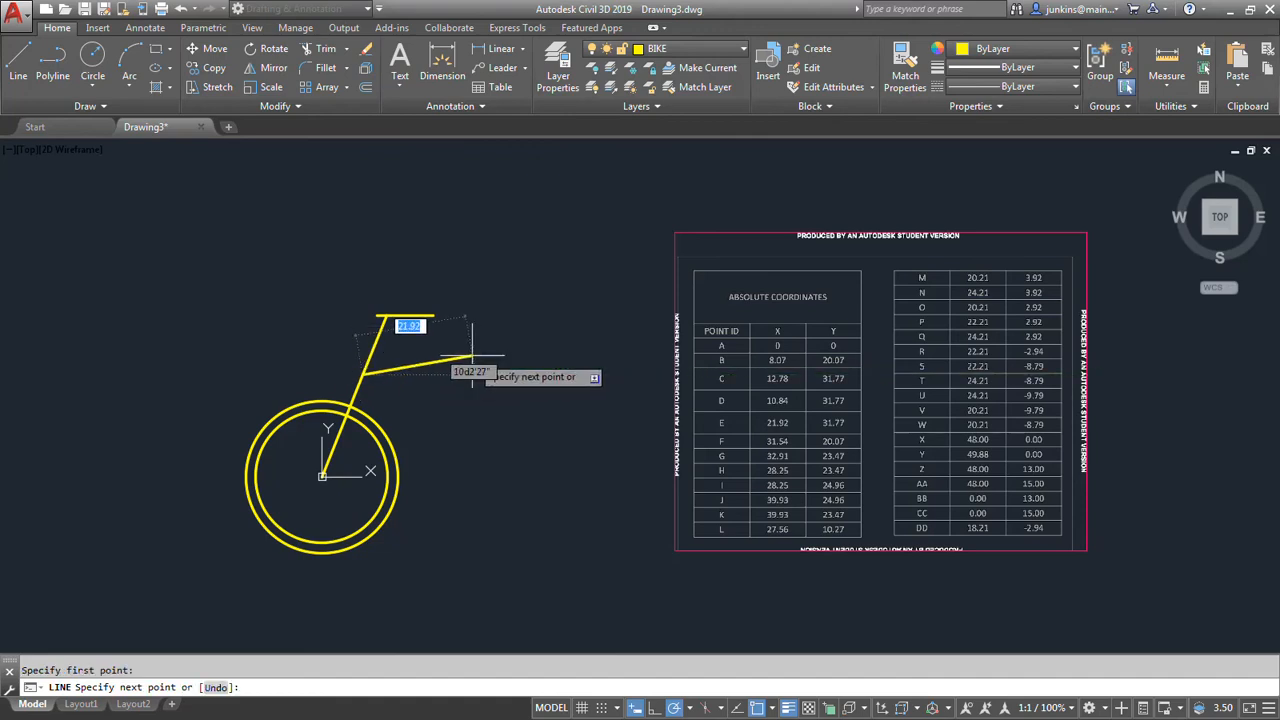
type("#")
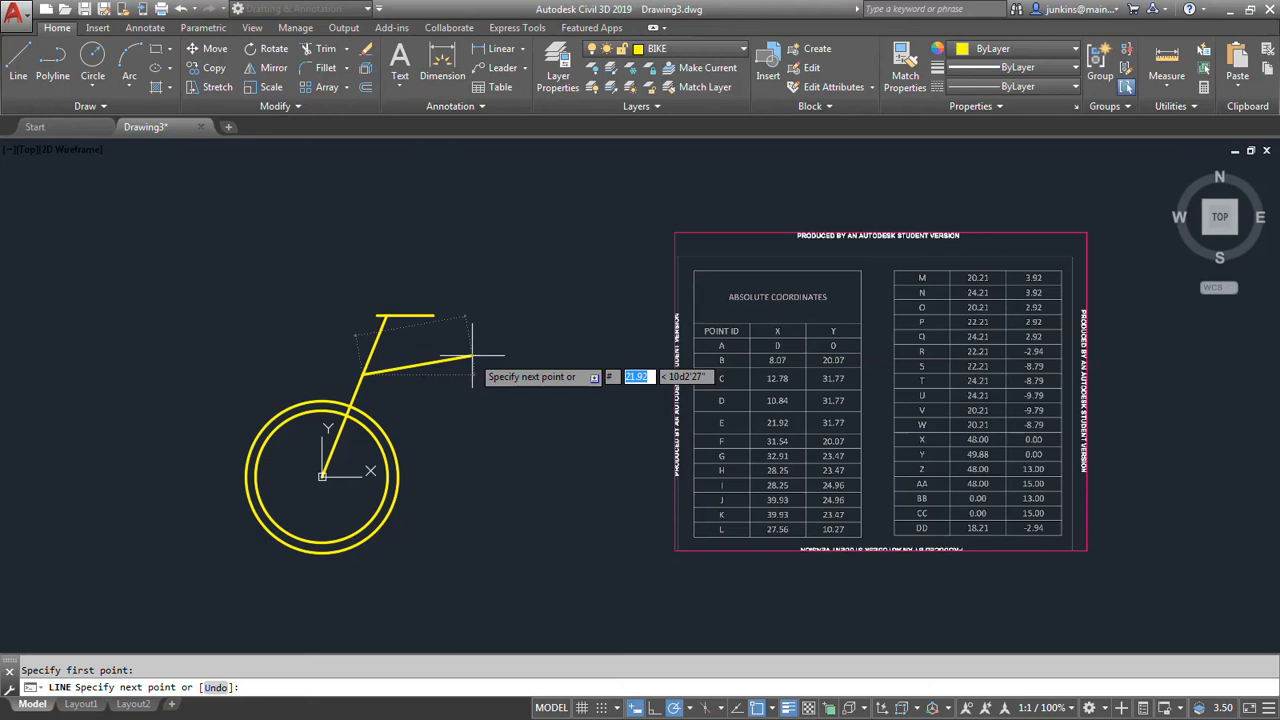
type("48")
key("Tab")
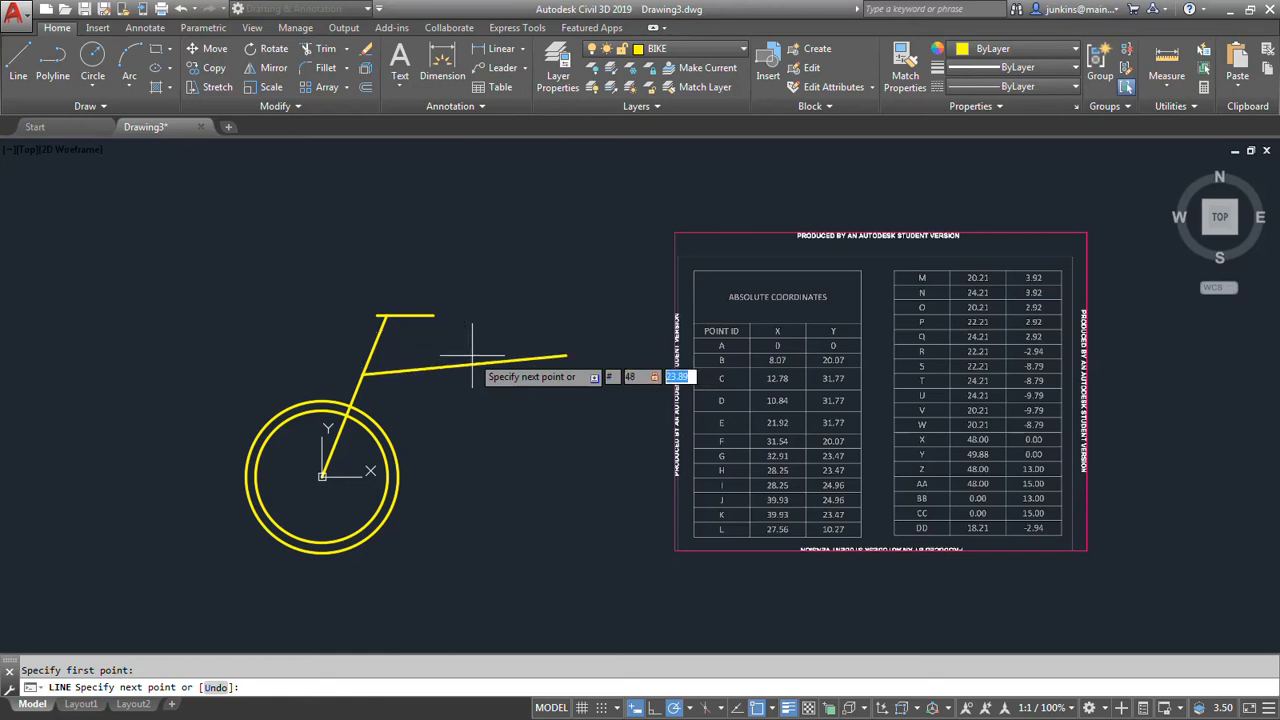
type("0")
key("Return")
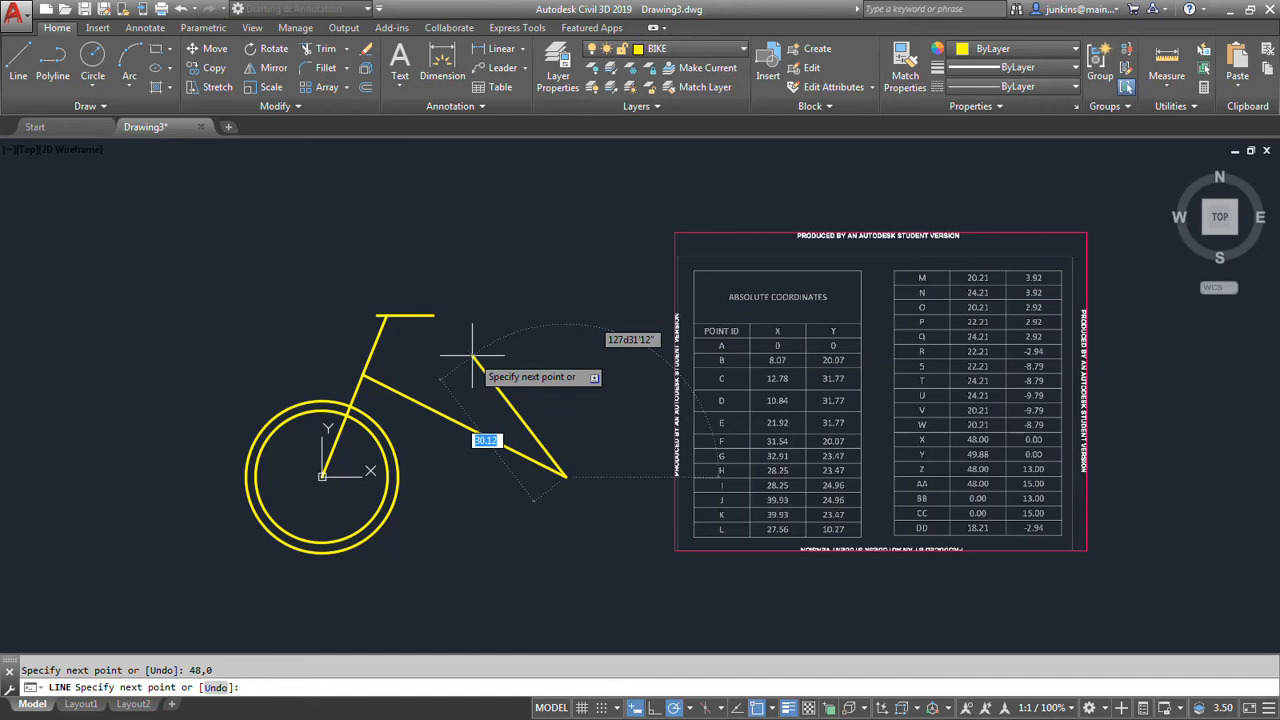
Continue the line from point X to point R at absolute coordinates 22.21,-2.94, then back to point B, and finish the Line command.
type("#")
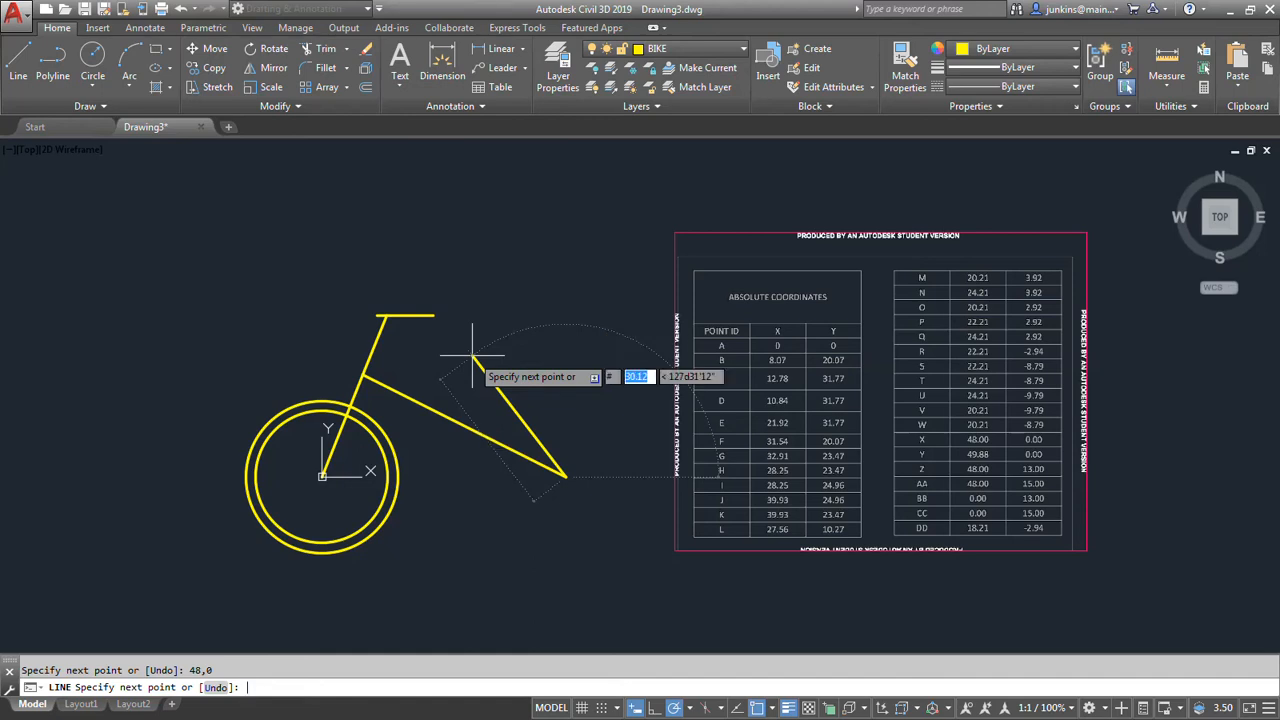
type("22.21,")
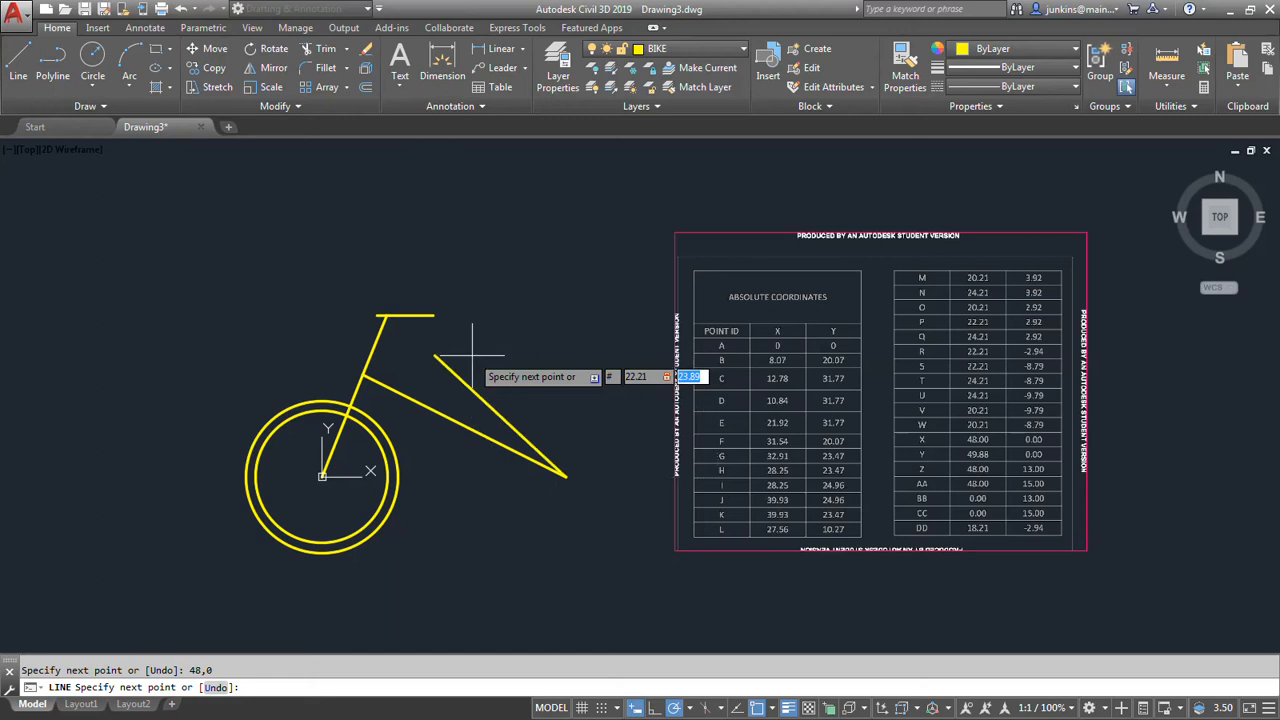
key("BackSpace")
type("-2.94")
key("Return")
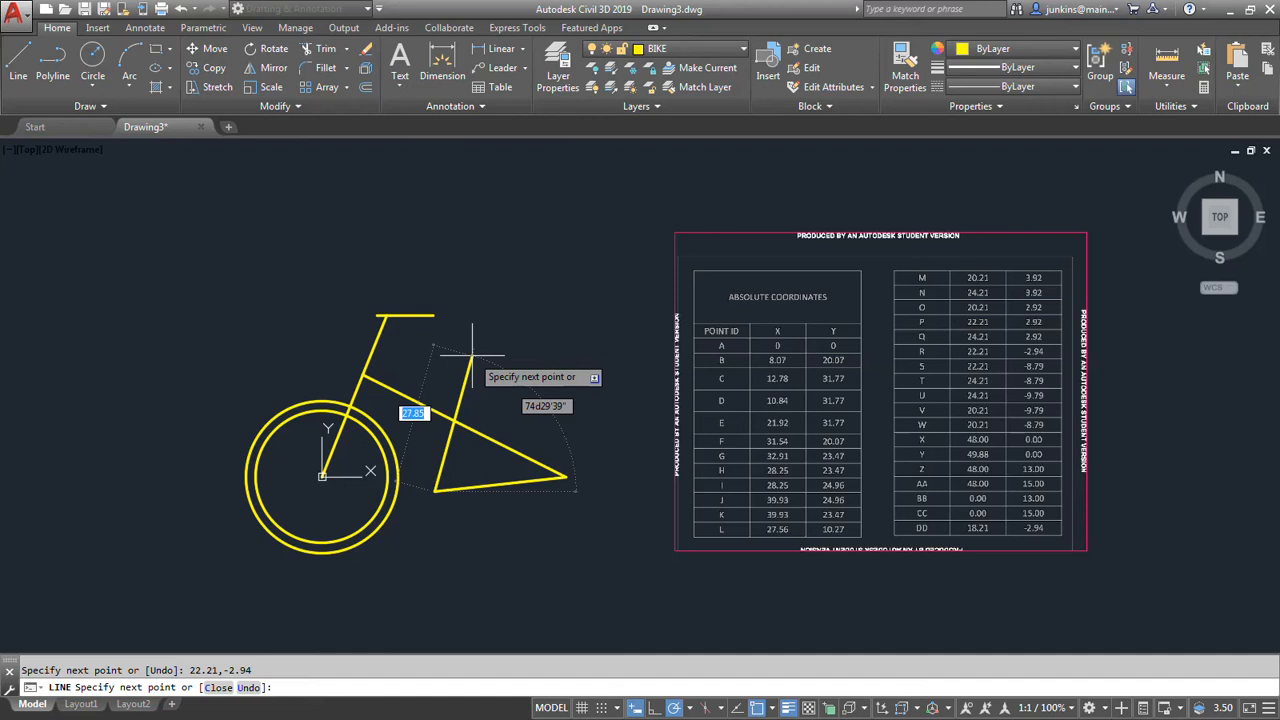
left_click(362, 376)
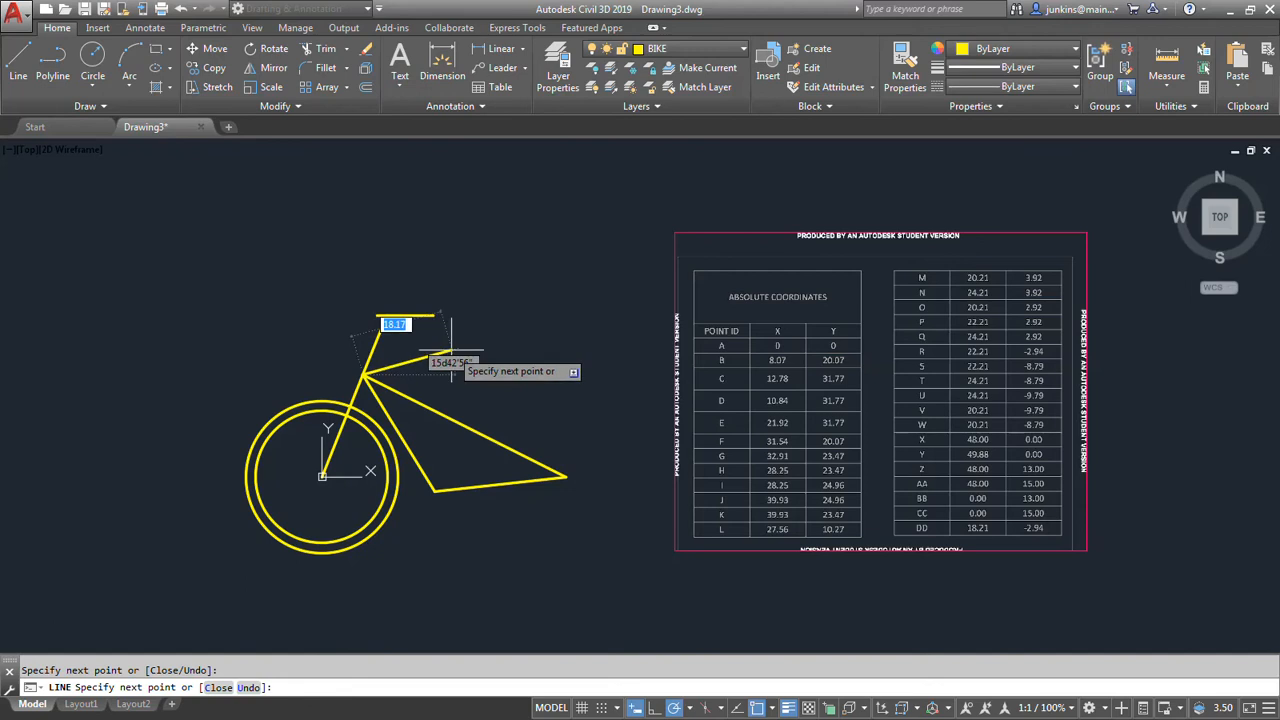
key("Return")
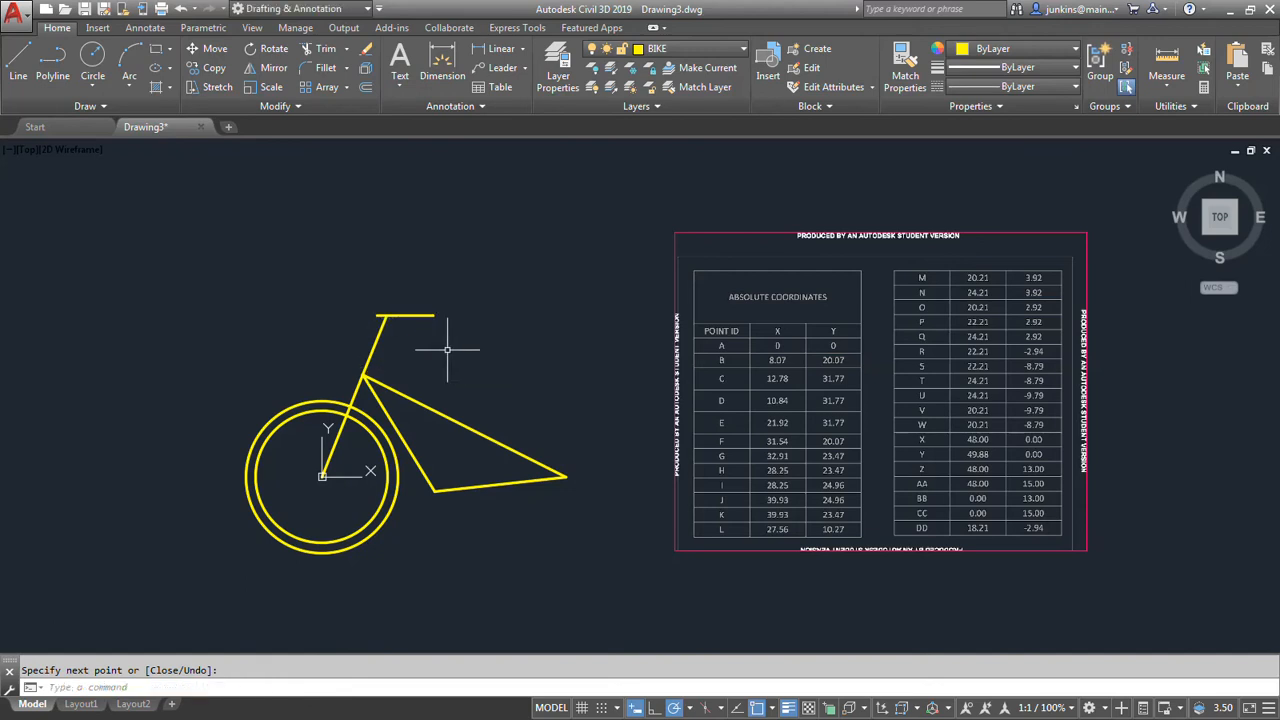
Draw a seat post line from point R to point G at absolute coordinates 32.91,23.47.
key("Return")
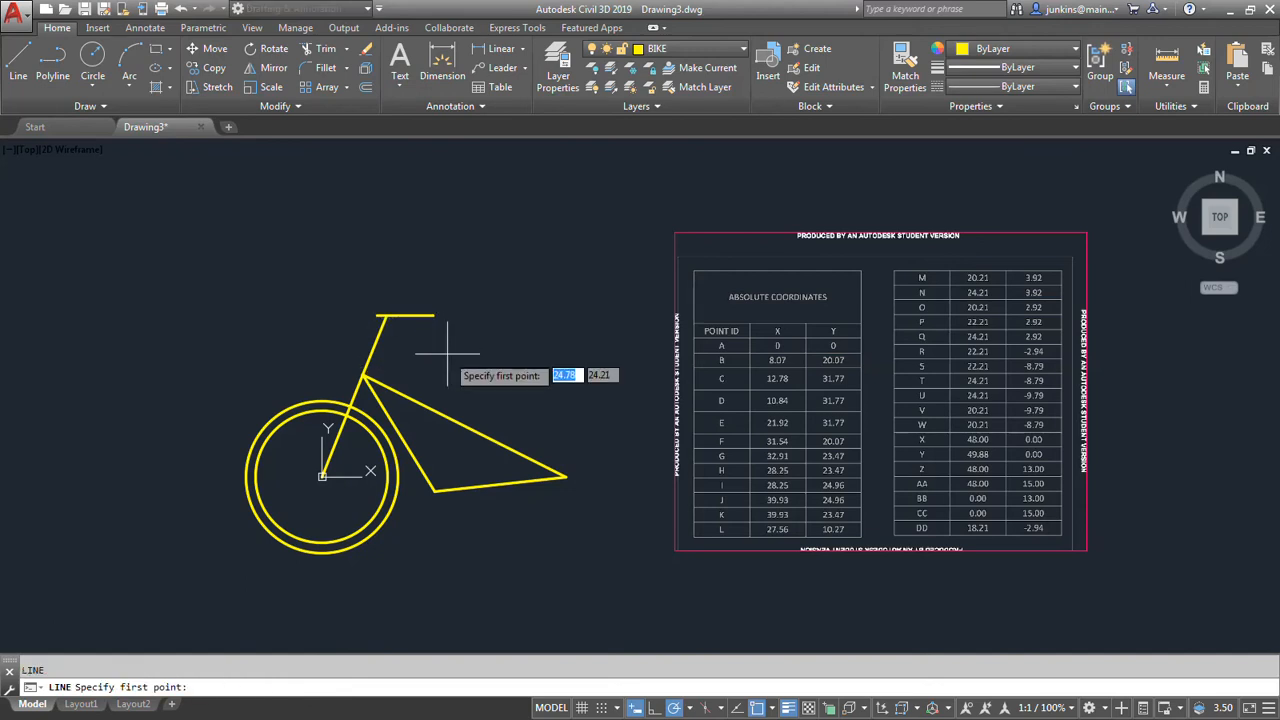
left_click(434, 490)
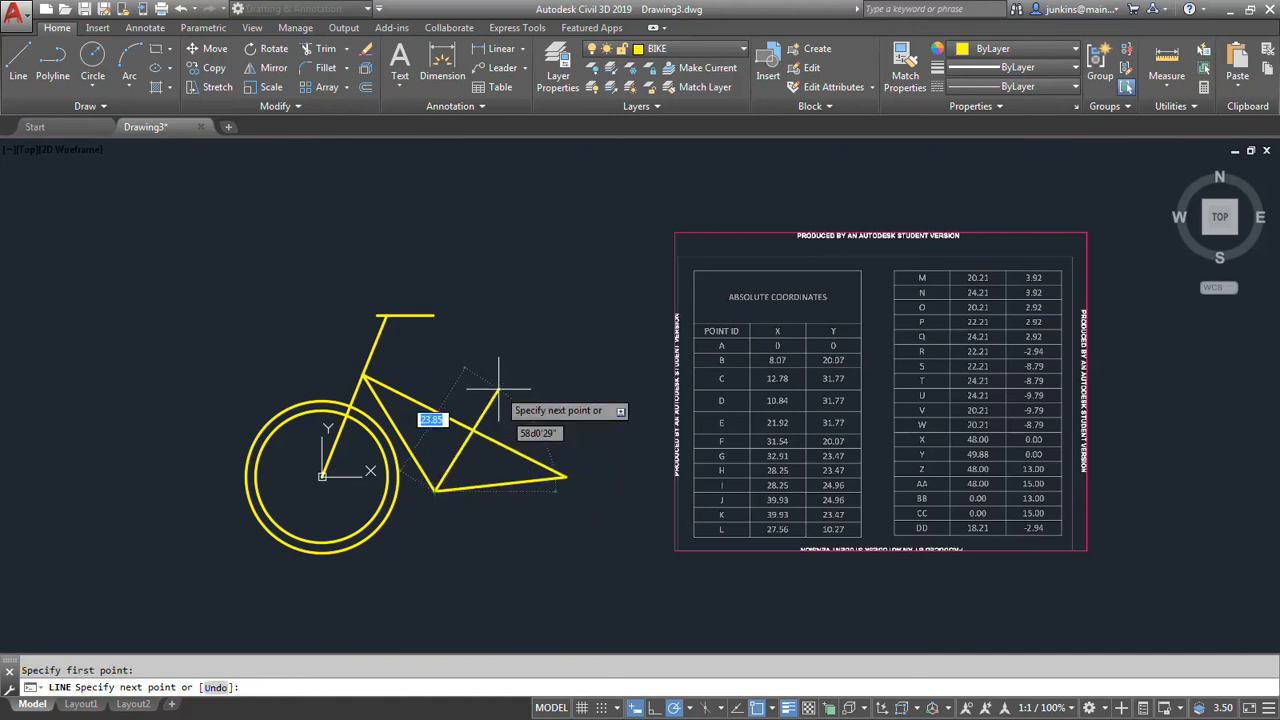
type("#")
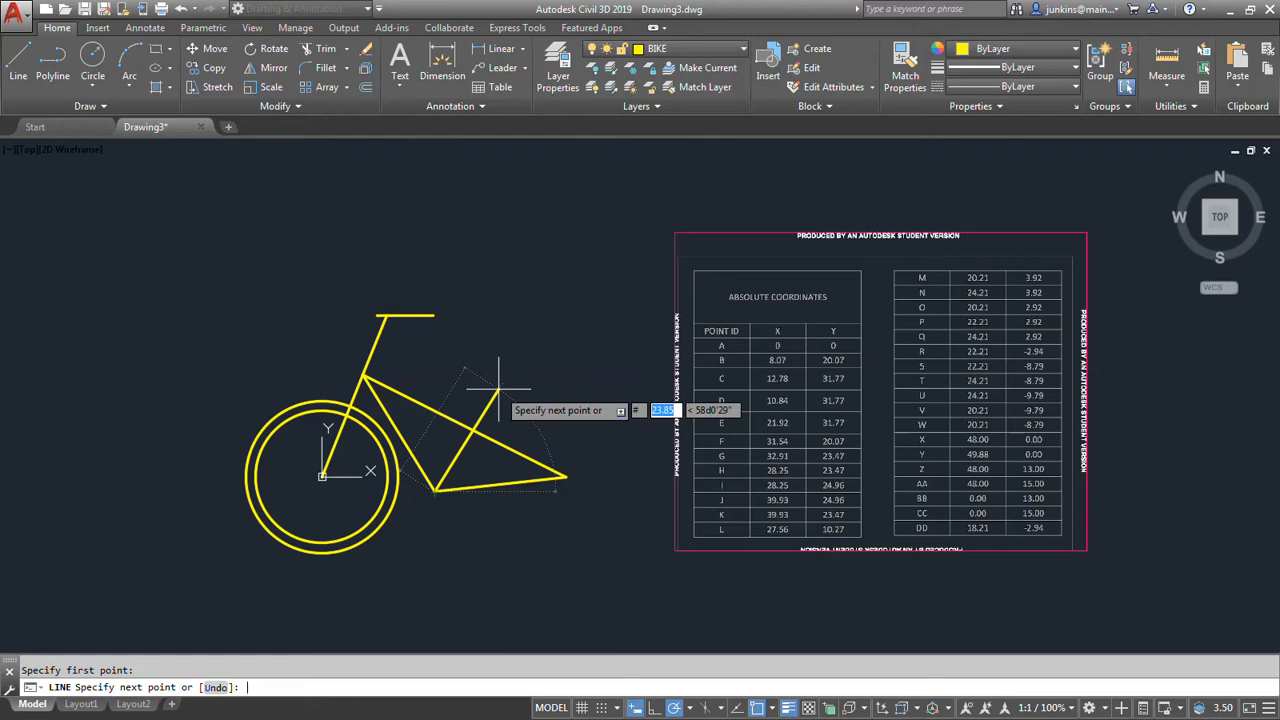
type("32.")
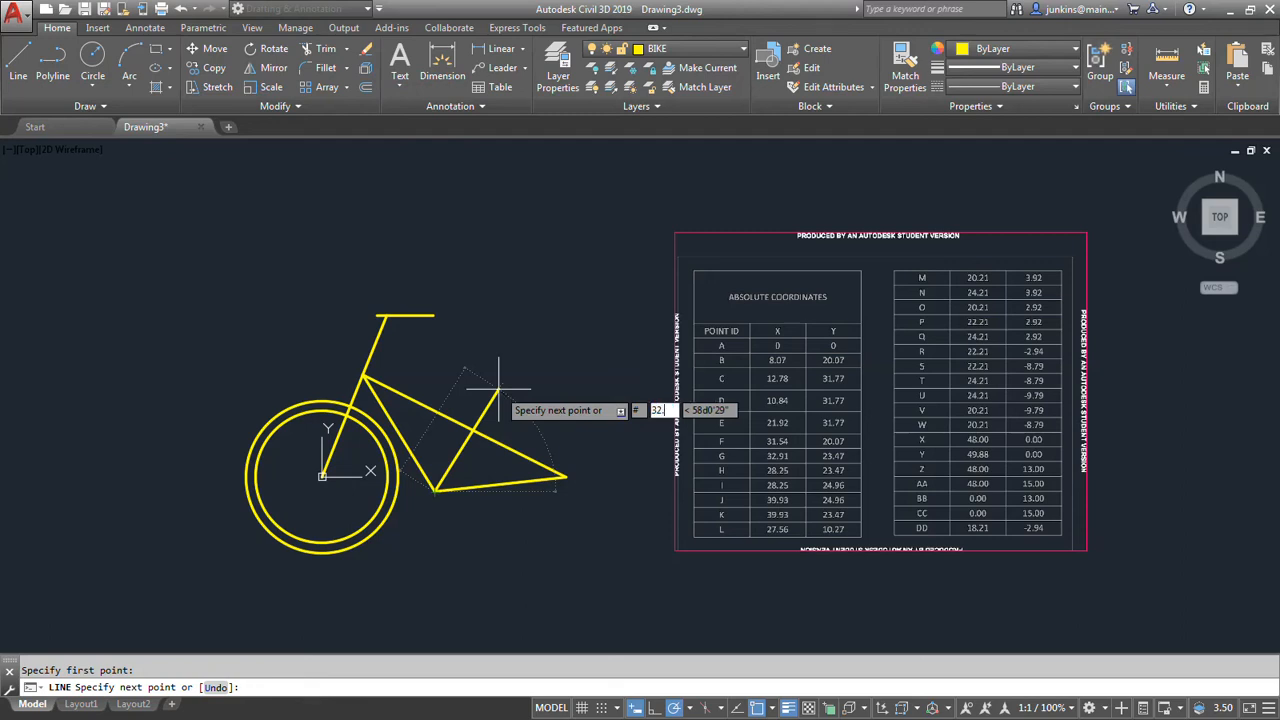
type("91")
key("Tab")
type("23")
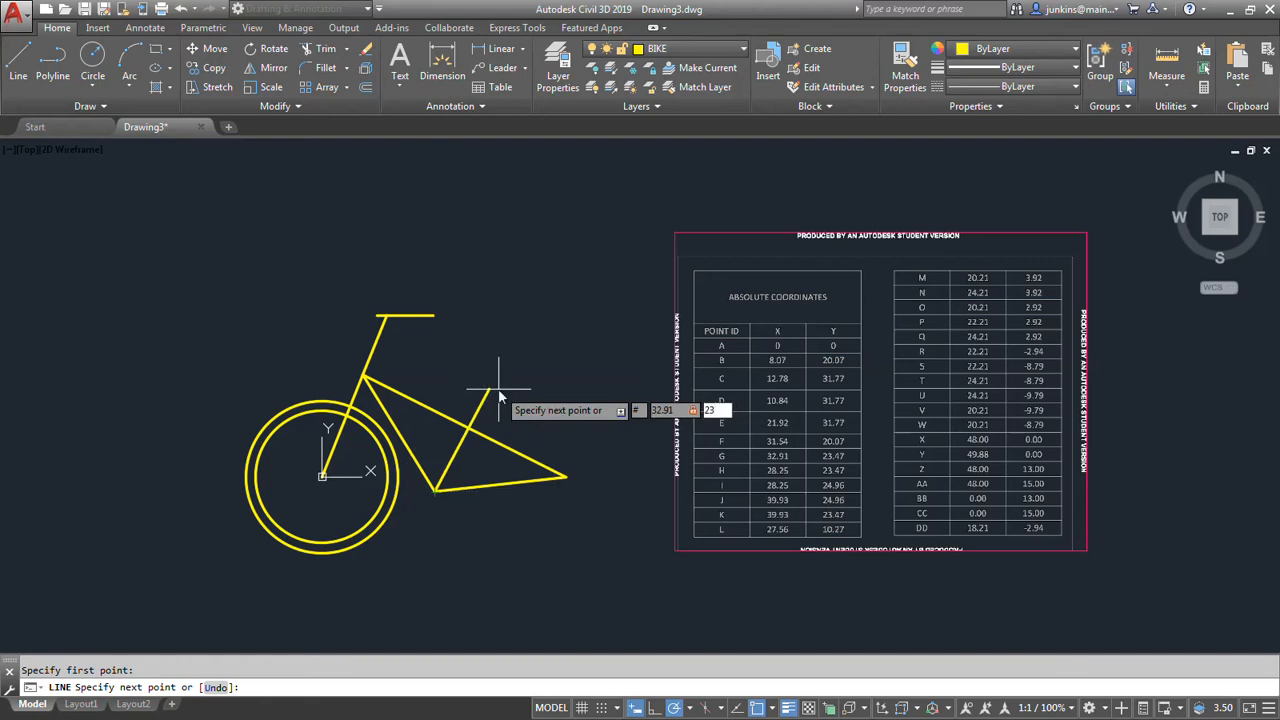
type(".47")
key("Return")
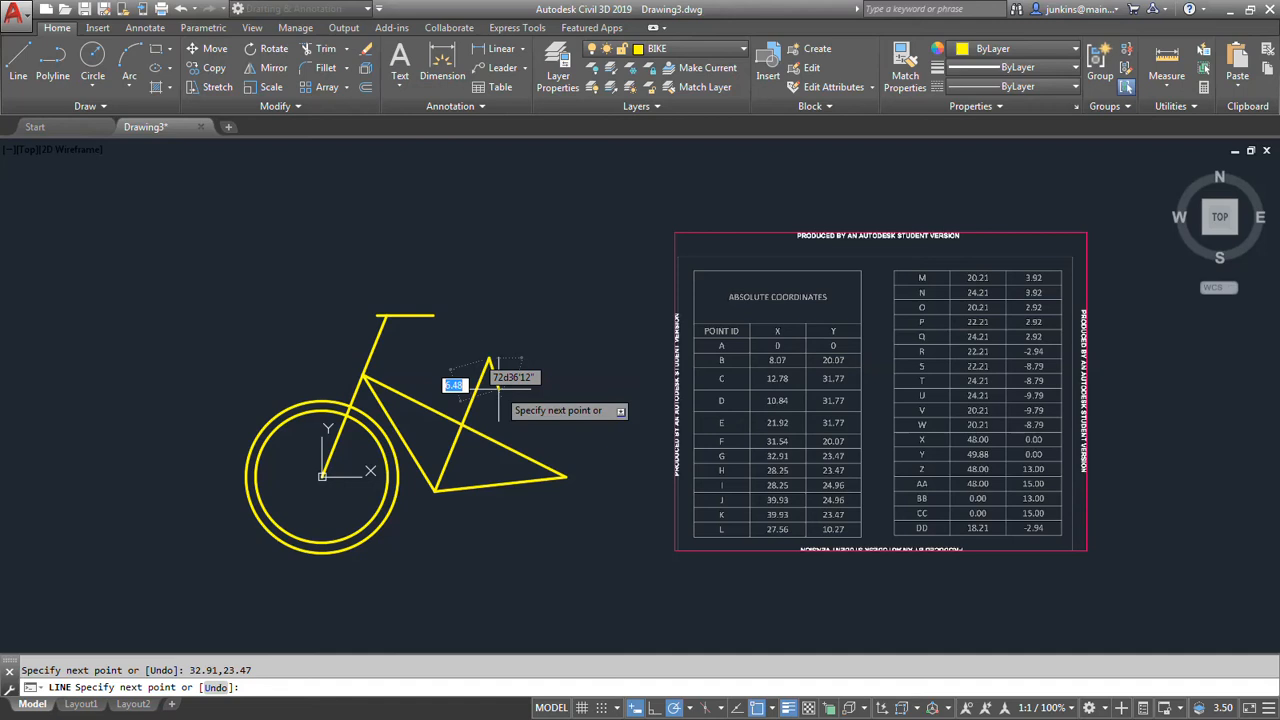
Continue the line from point G along the seat's underside to point K at absolute coordinates 39.93,23.47.
type("#")
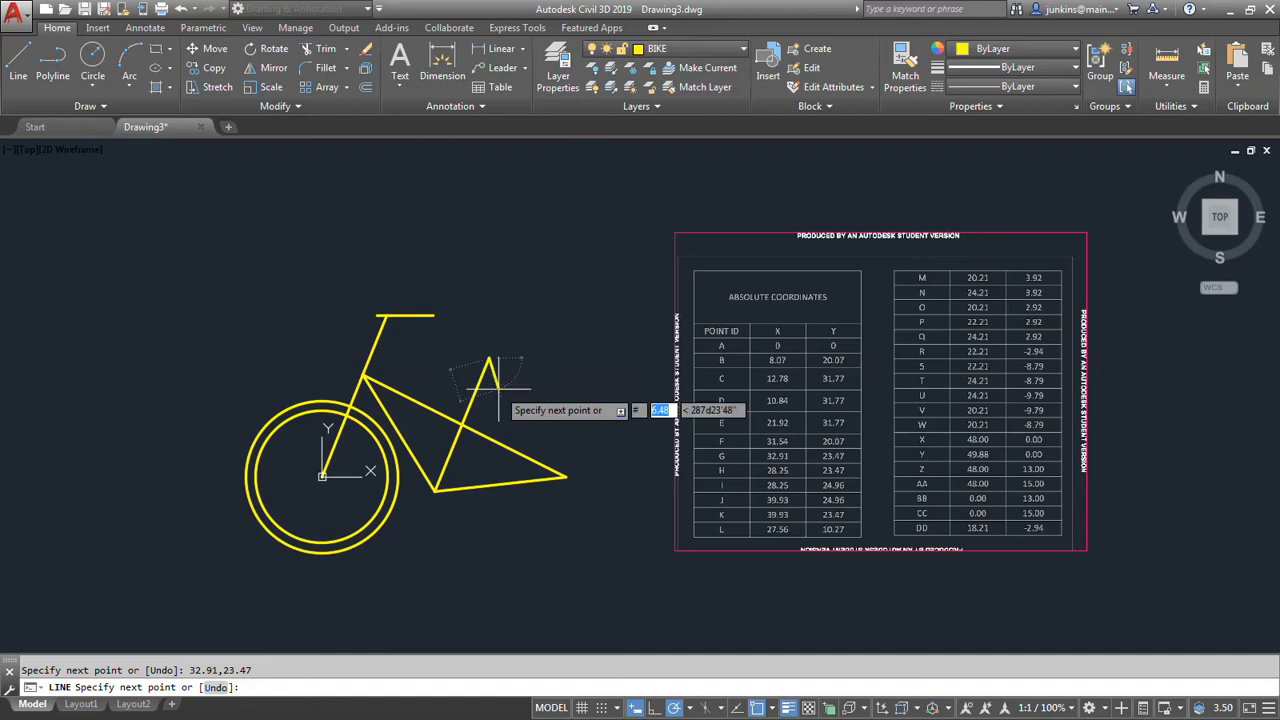
type("39.93")
key("Tab")
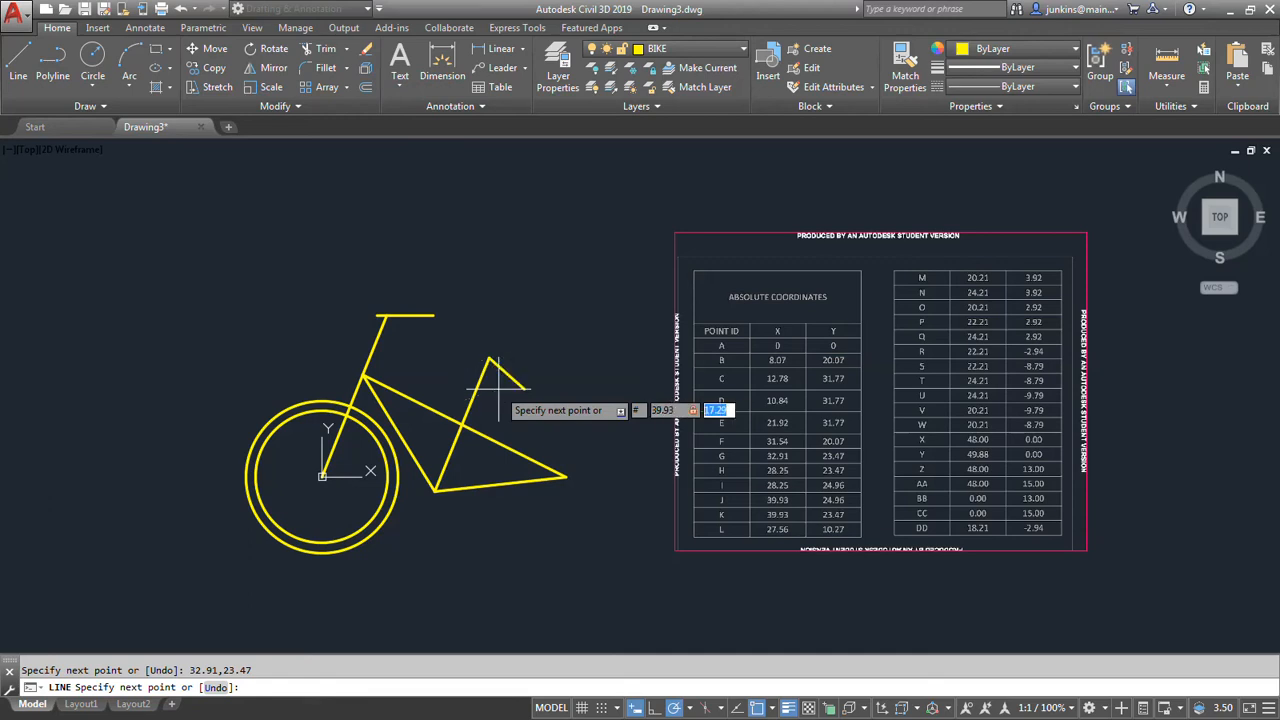
type("23.47")
key("Return")
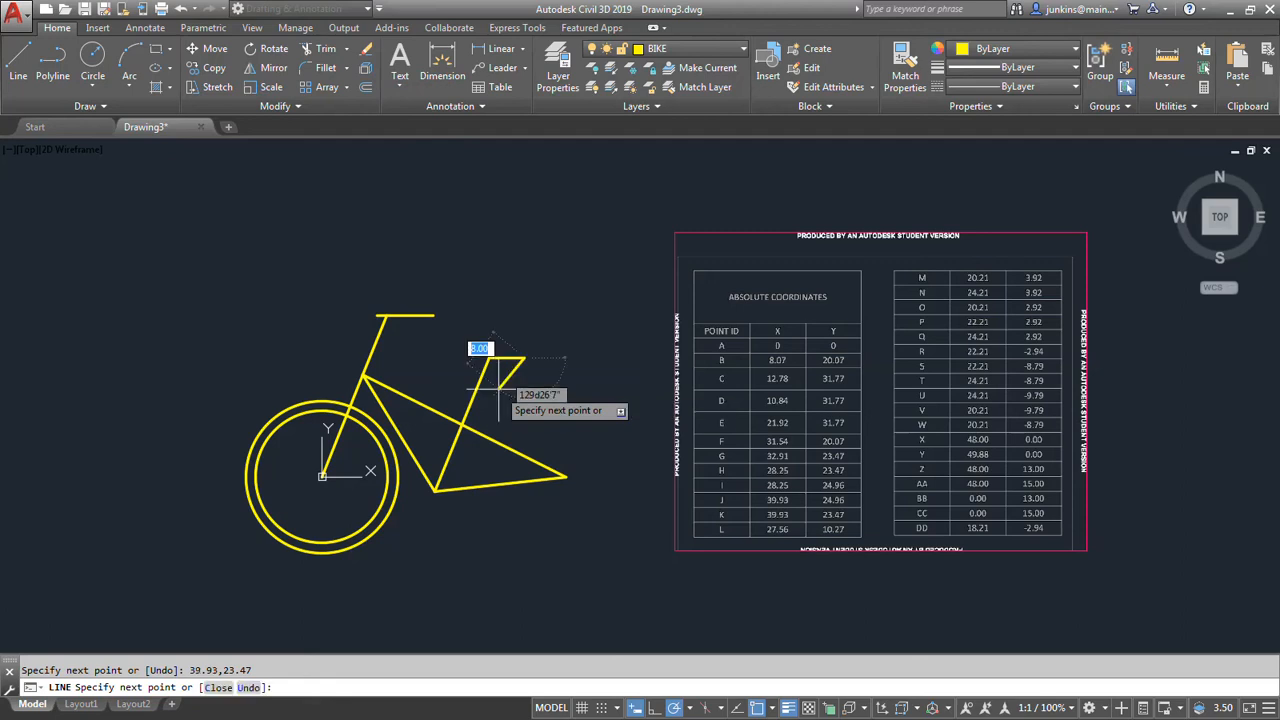
Draw the seat's short rear edge from point K to point J at absolute coordinates 39.93,24.96.
type("# ")
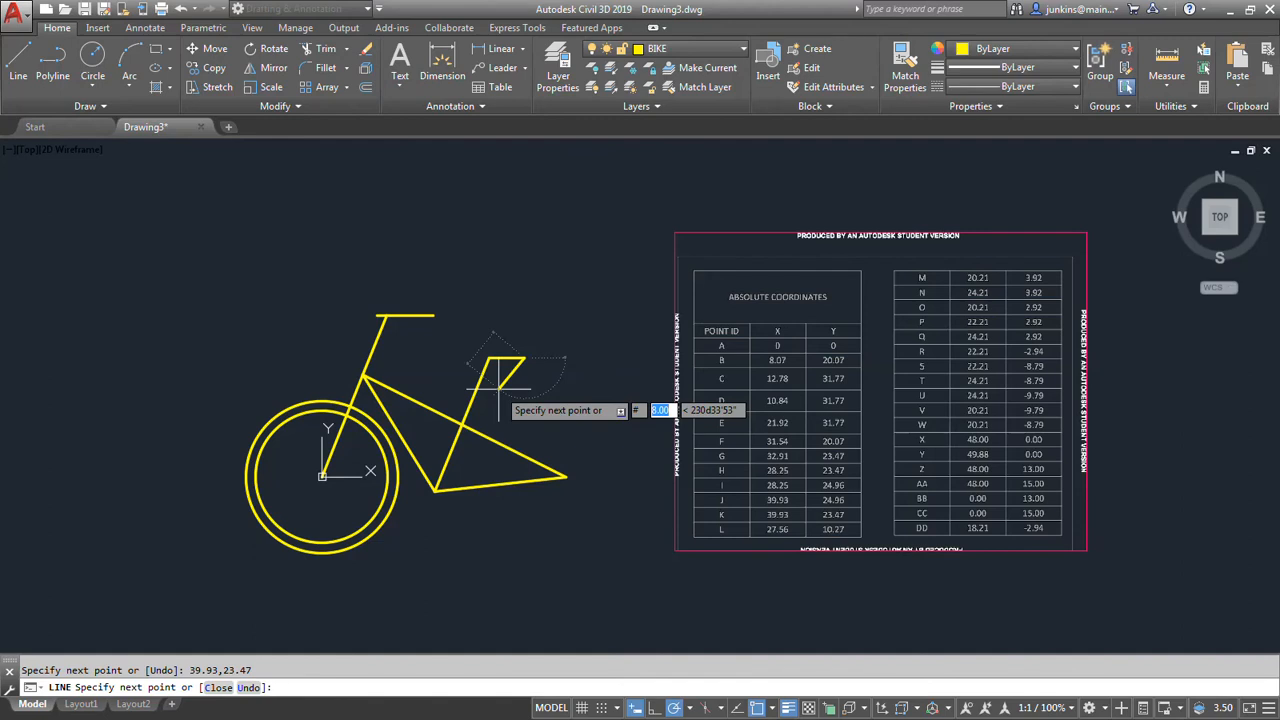
type("39.93")
key("Tab")
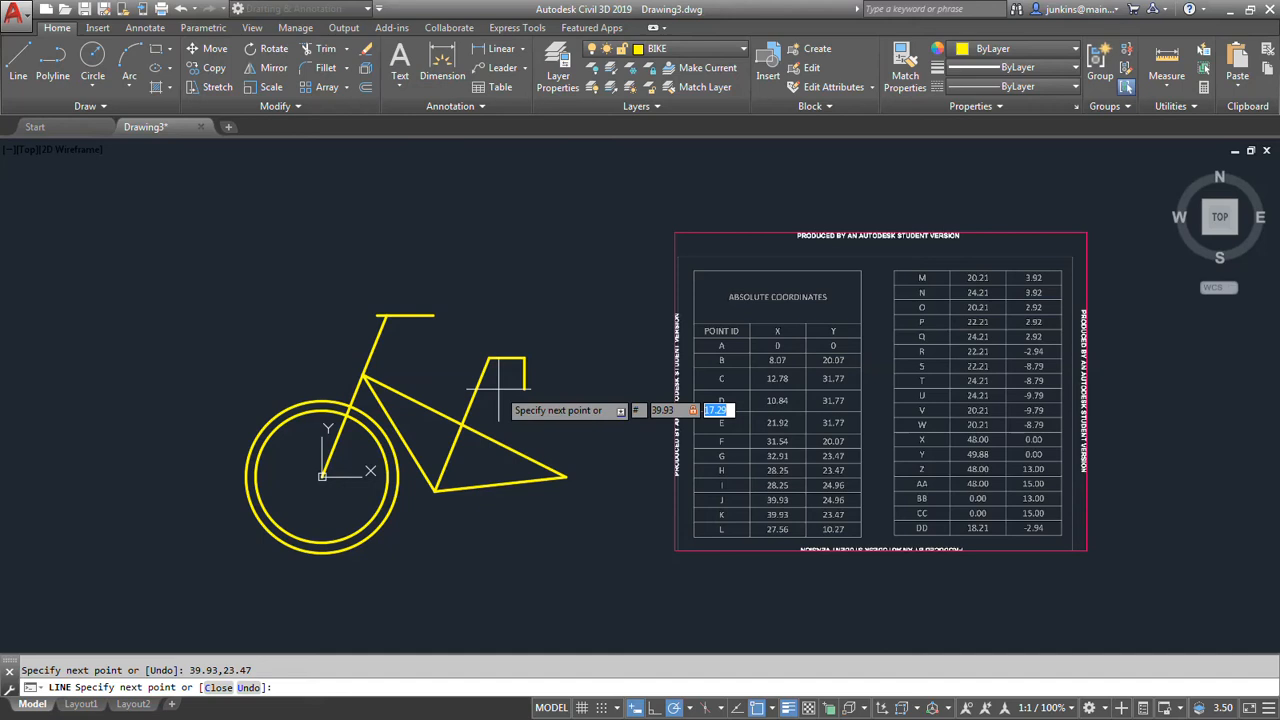
type("24.96")
key("Return")
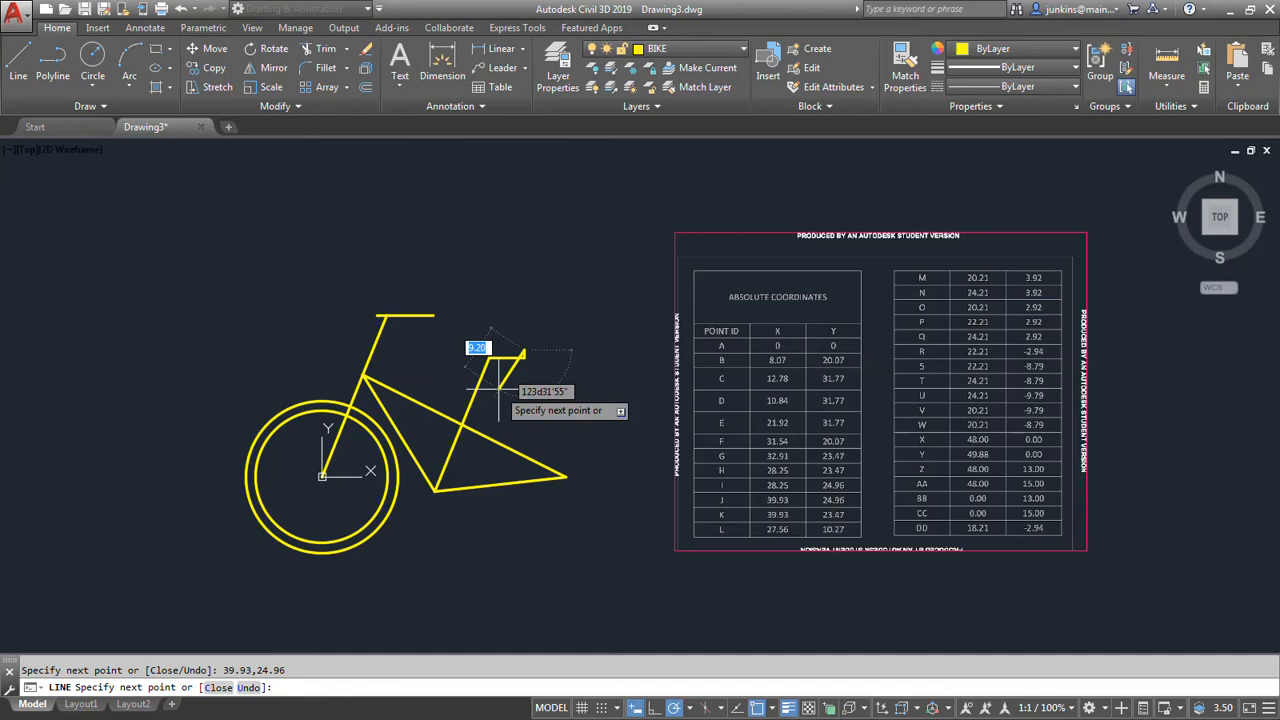
Draw the seat's upper edge from point J to point I at absolute coordinates 28.25,24.96.
type("#")
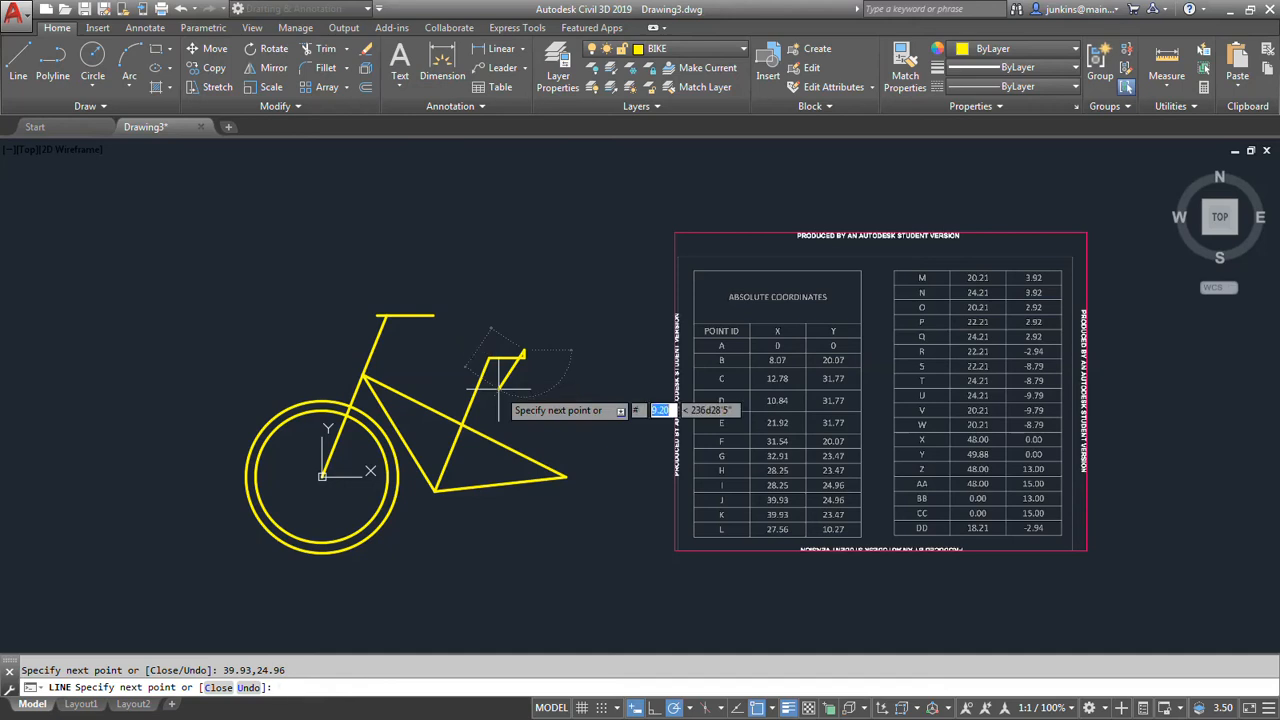
type("28.25")
key("Tab")
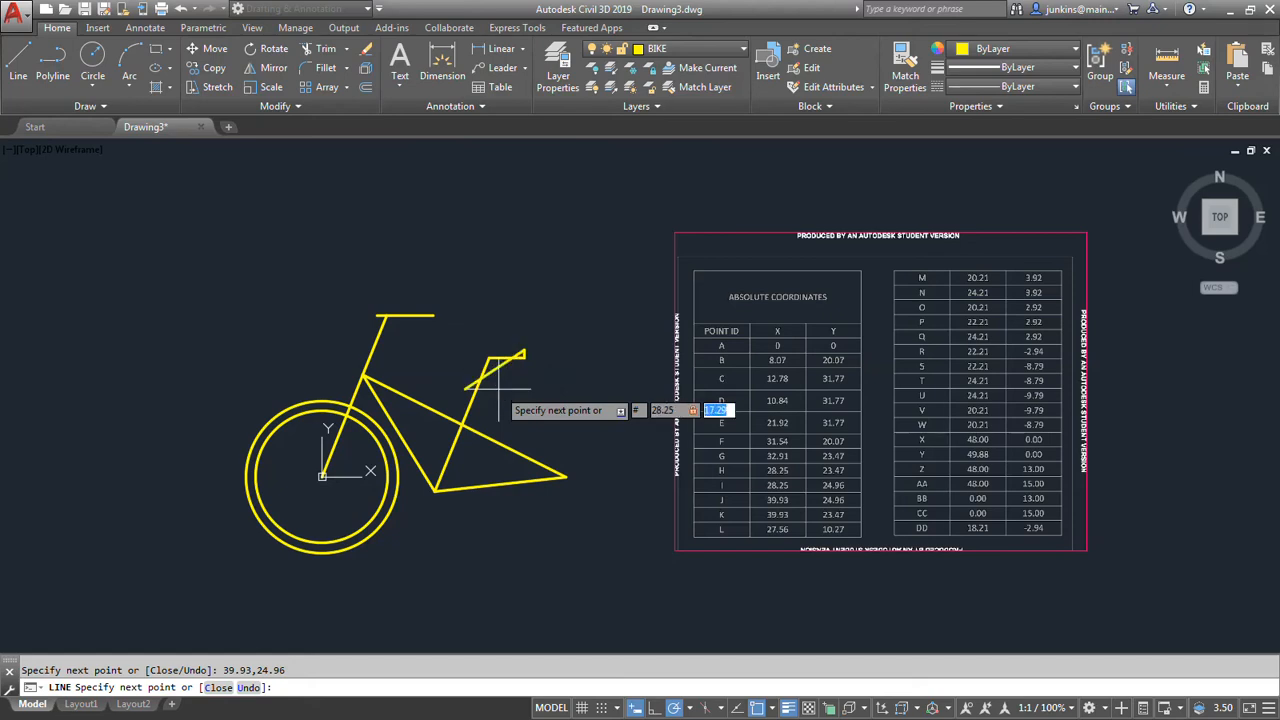
type("24.96")
key("Return")
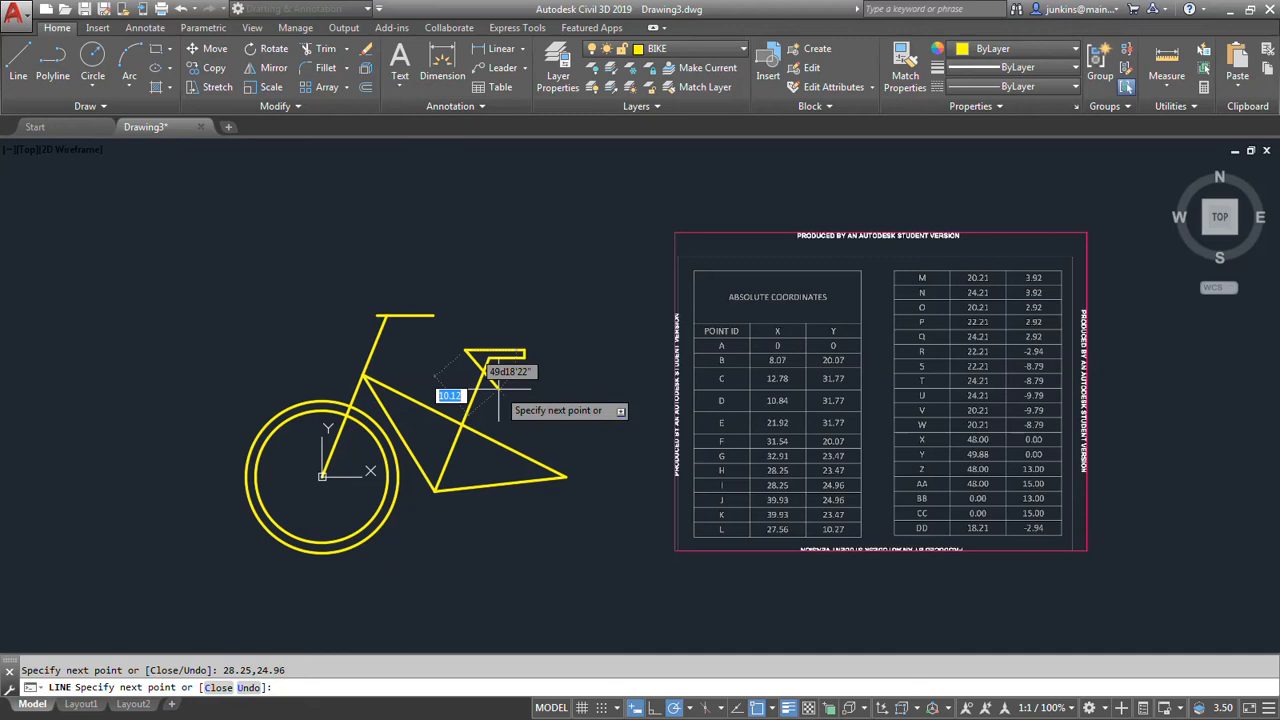
Continue the seat outline to point H at absolute coordinates 28.25,23.47, close it at point G and finish the Line command.
type("#28.25")
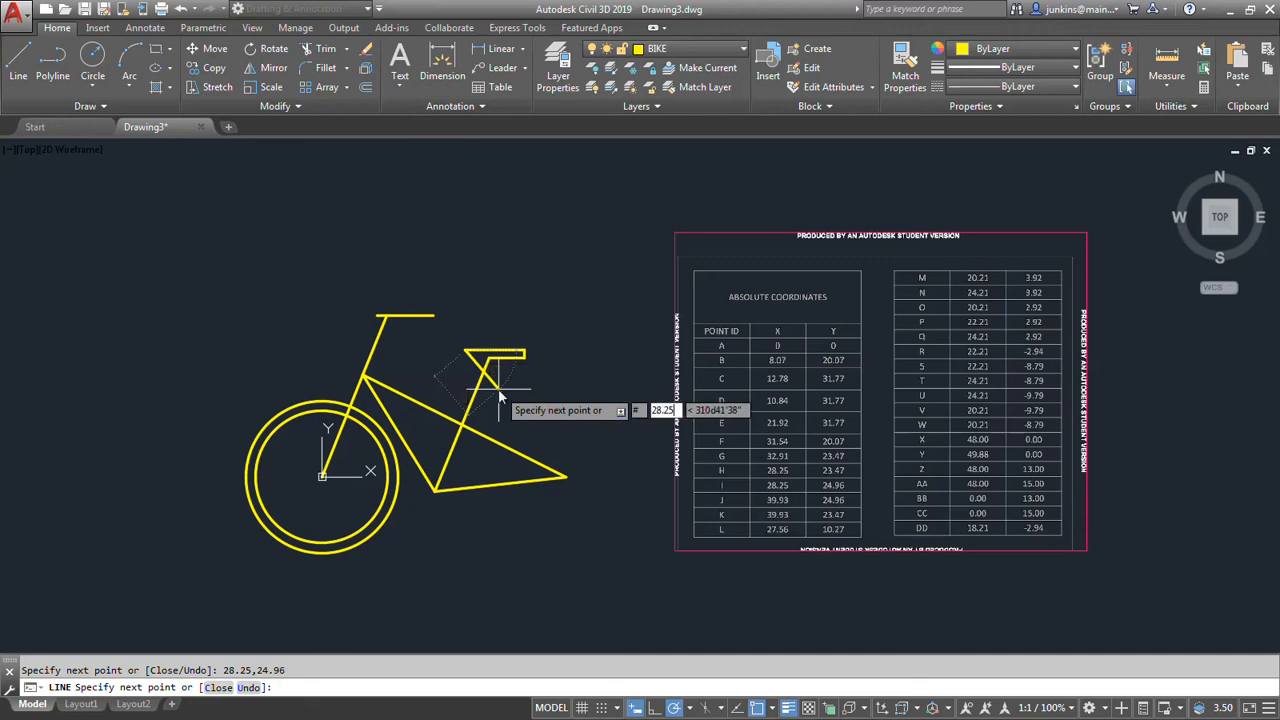
key("comma")
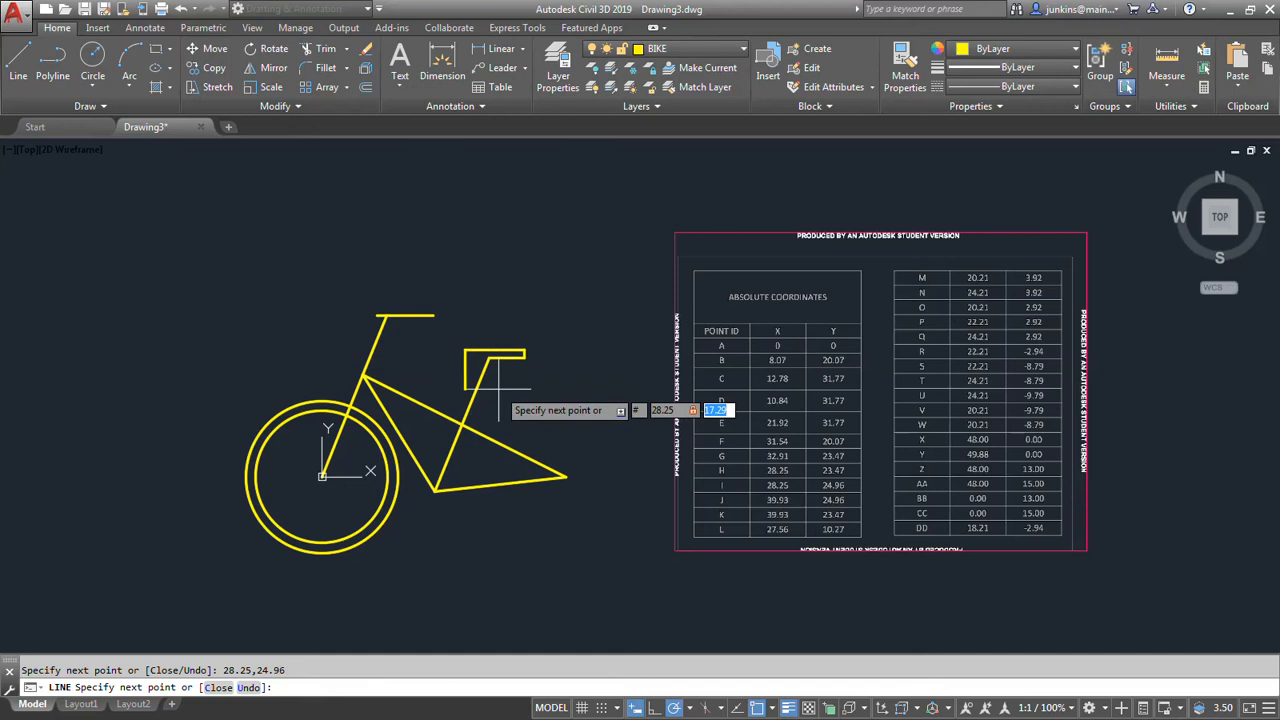
type("23.47")
key("Return")
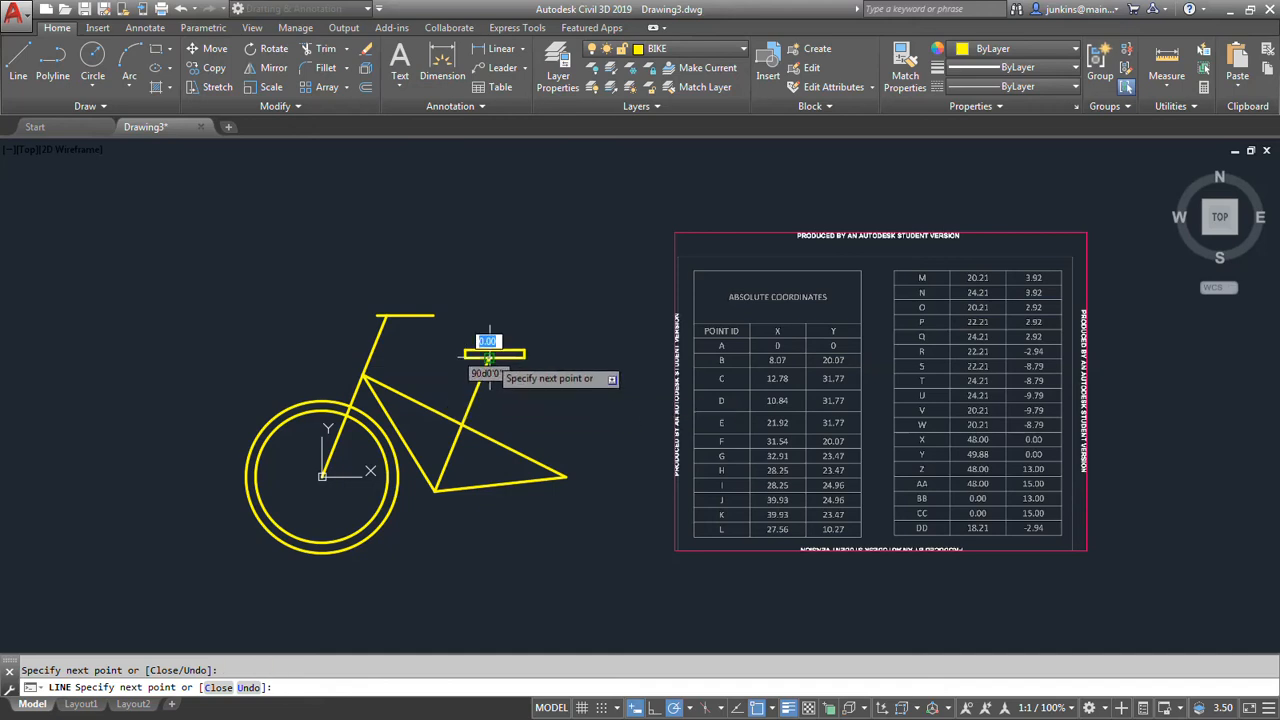
key("Return")
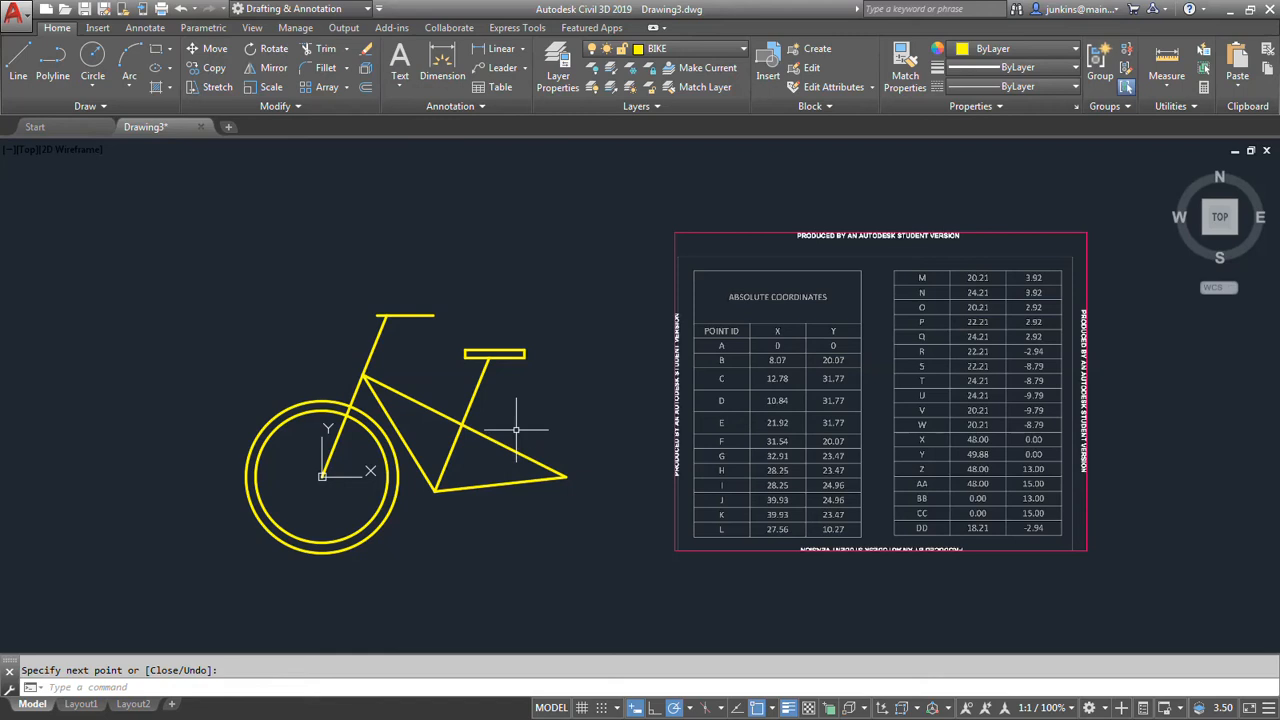
Draw the rear wheel's inner circle centred on point X, with its radius set through absolute coordinates 48,13.
middle_click_drag(531, 423, 465, 400)
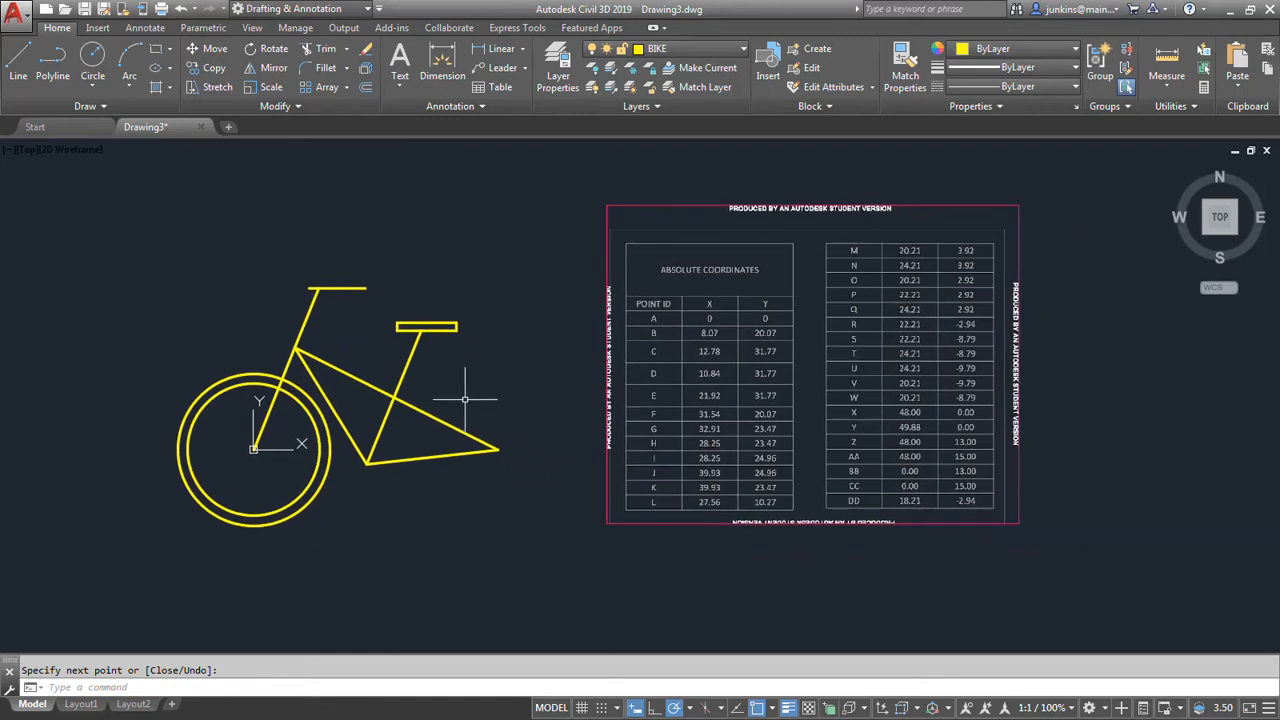
left_click(92, 57)
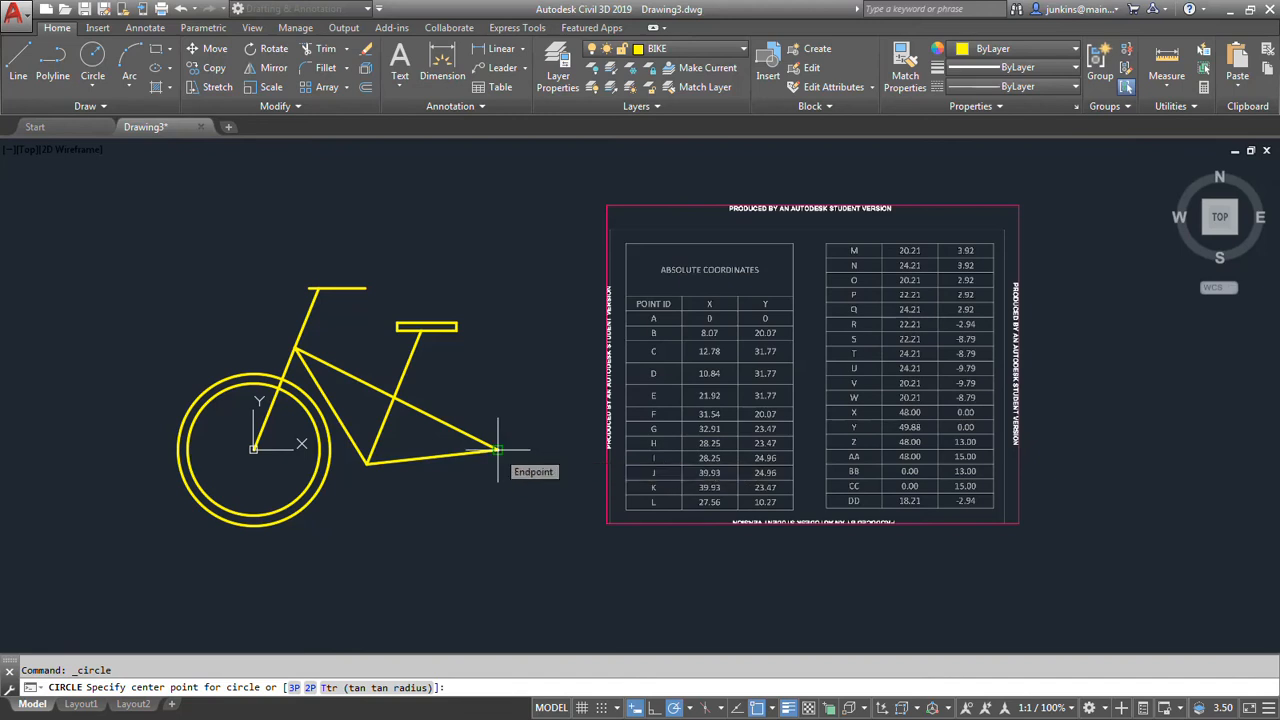
left_click(497, 450)
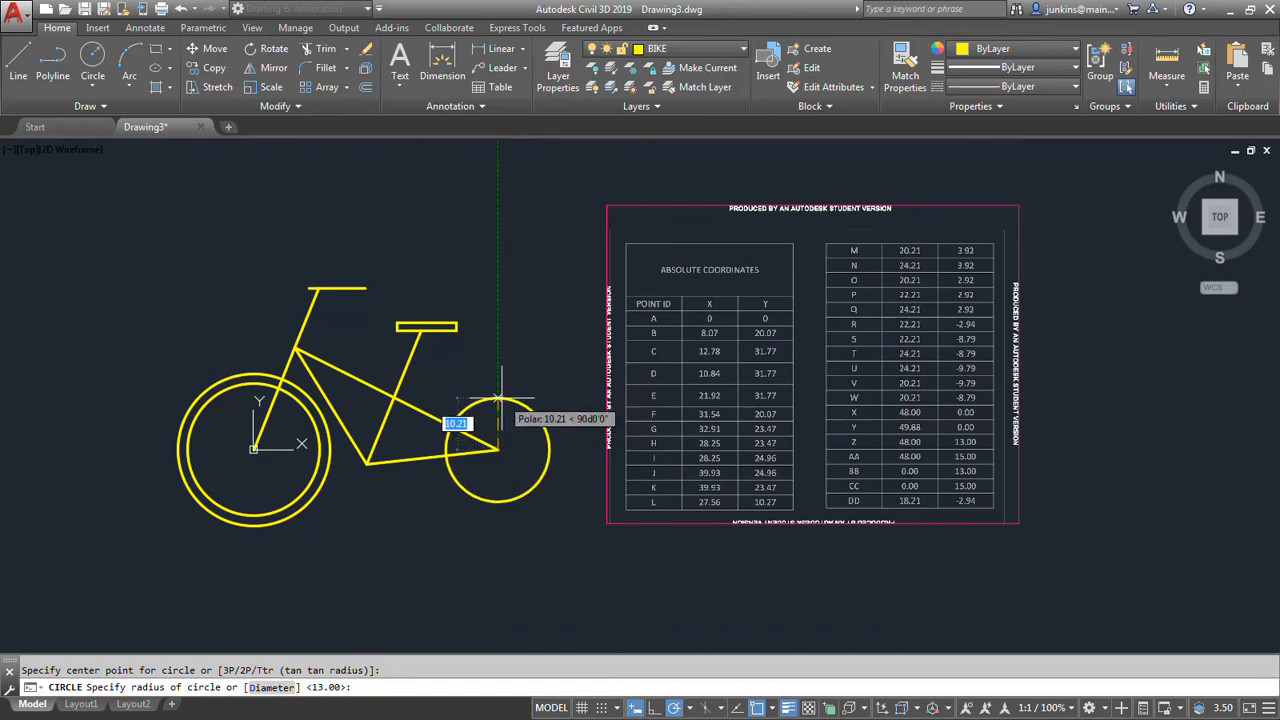
type("#")
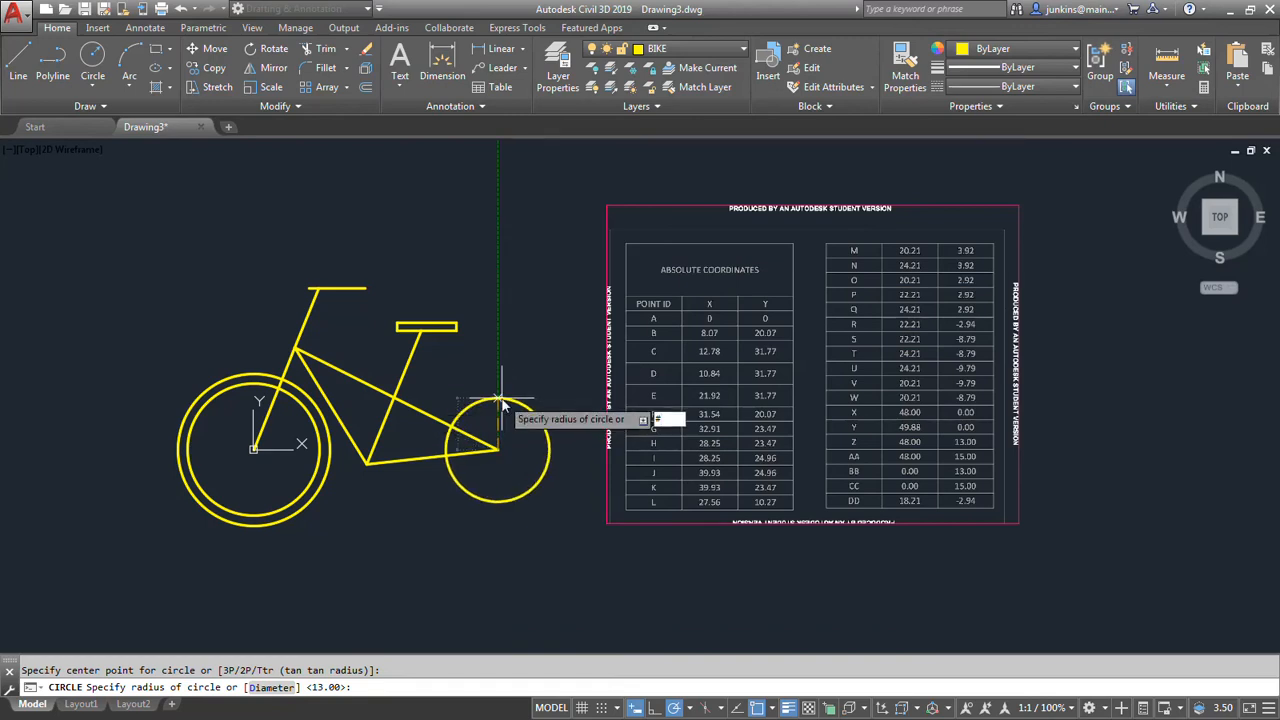
type("48")
key("Tab")
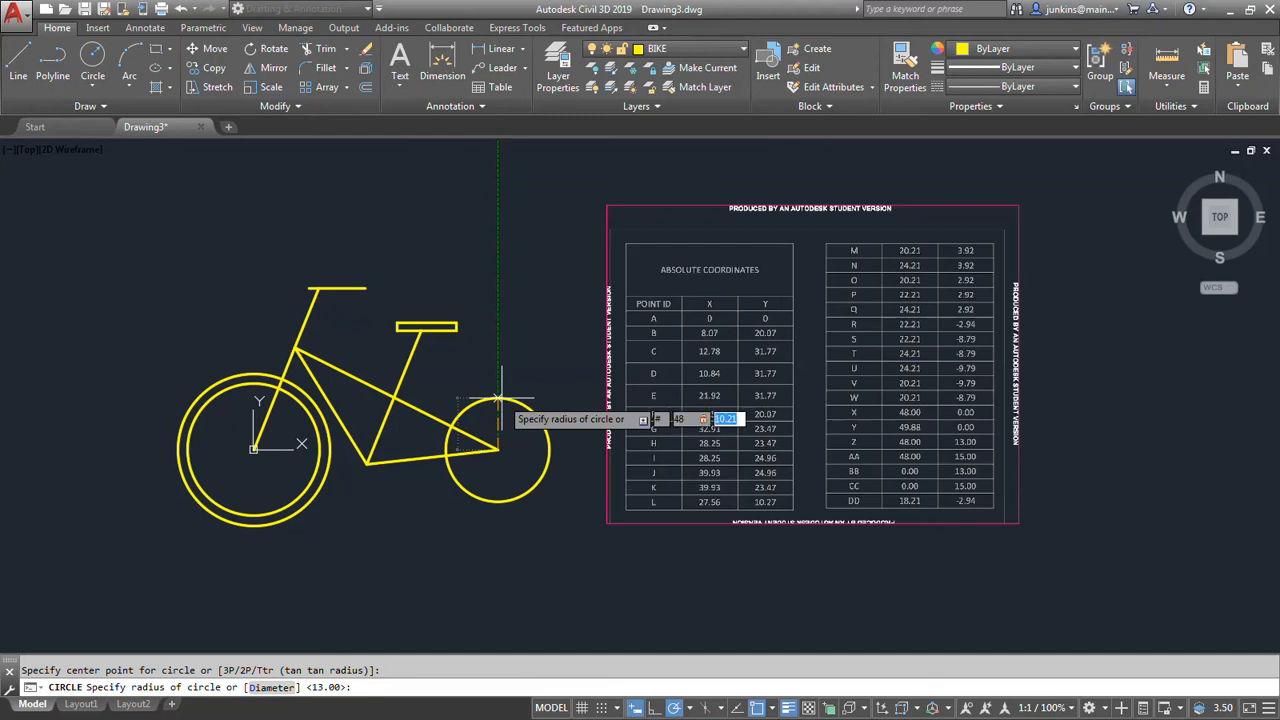
type("13")
key("Return")
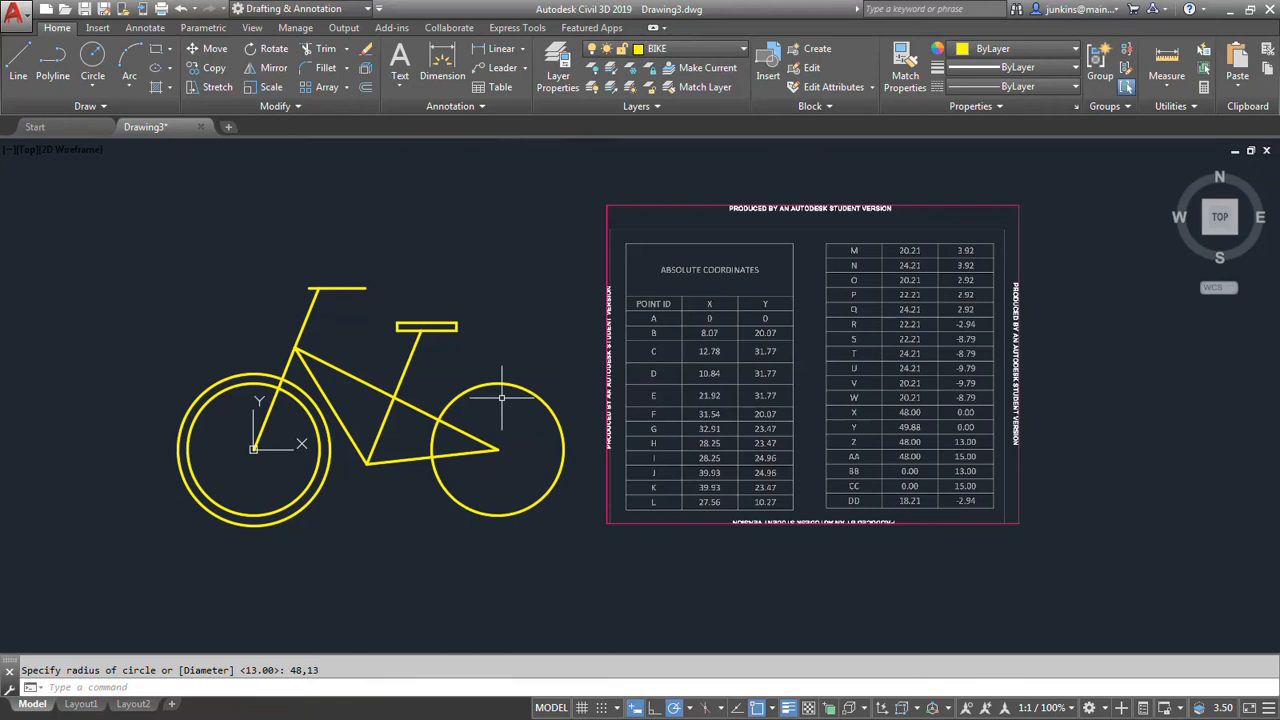
Draw the rear wheel's outer circle centred on point X, with its radius set through absolute coordinates 48,15.
key("Return")
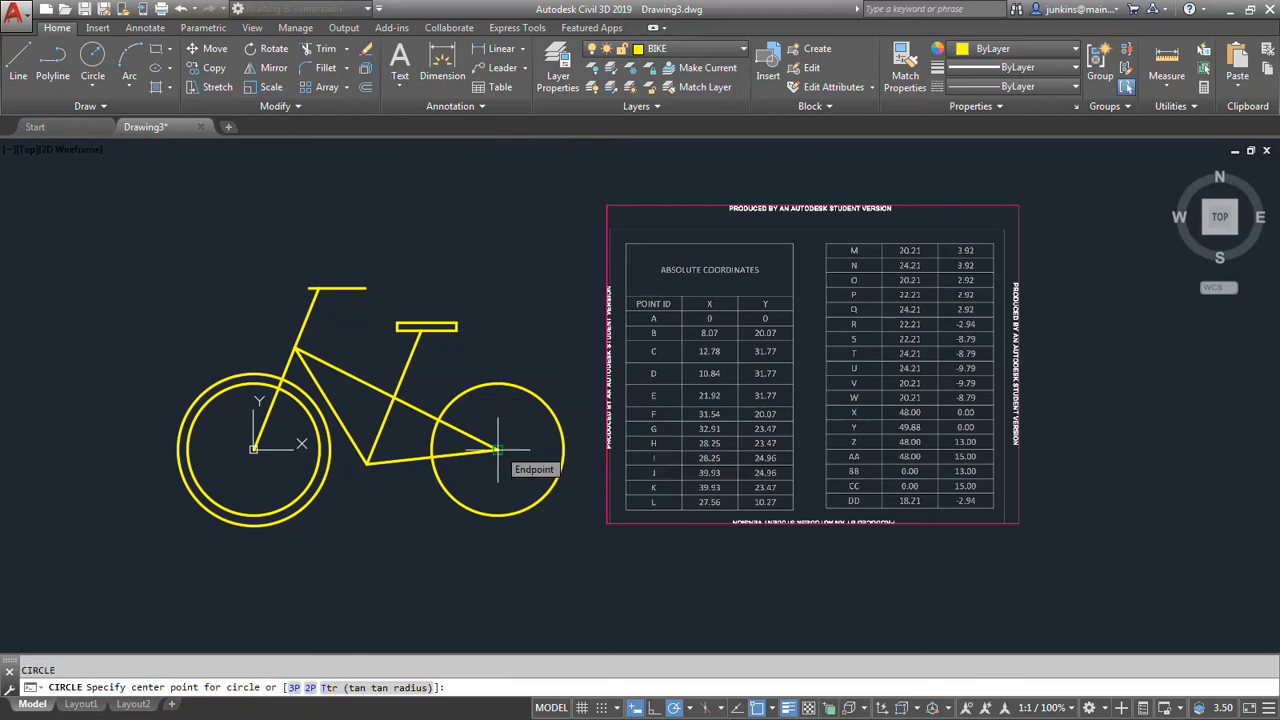
left_click(497, 449)
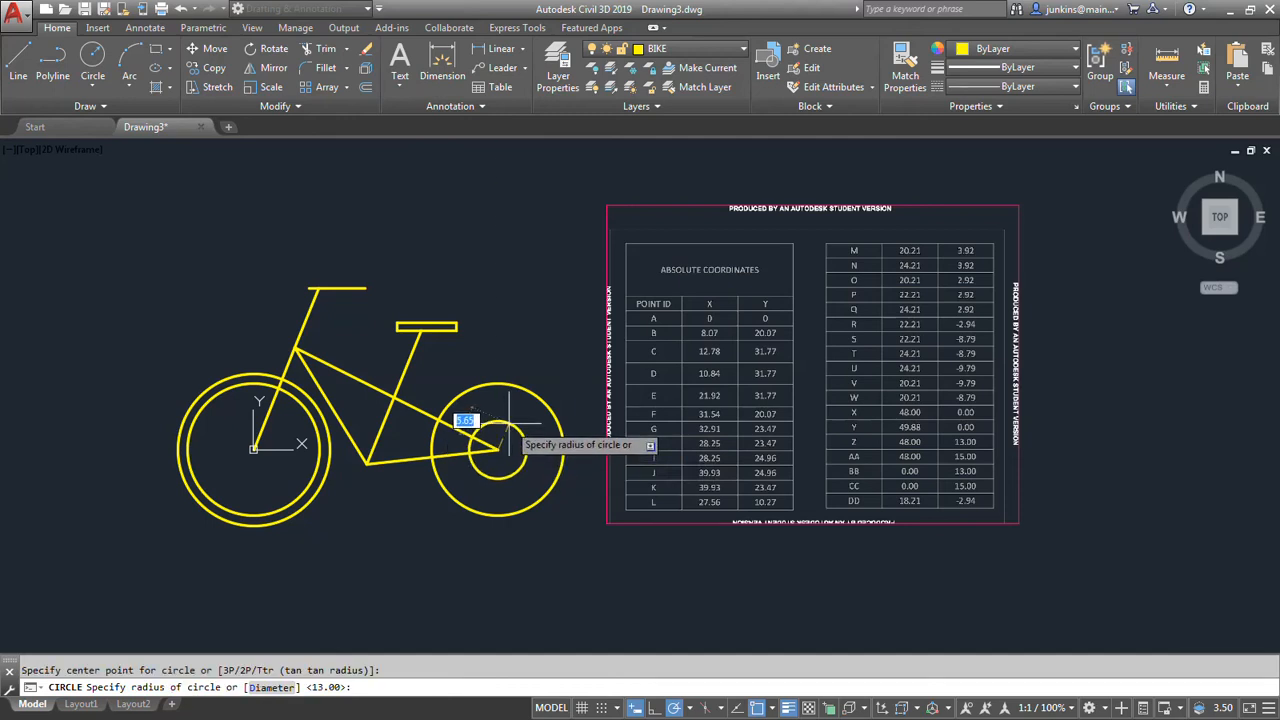
type("#")
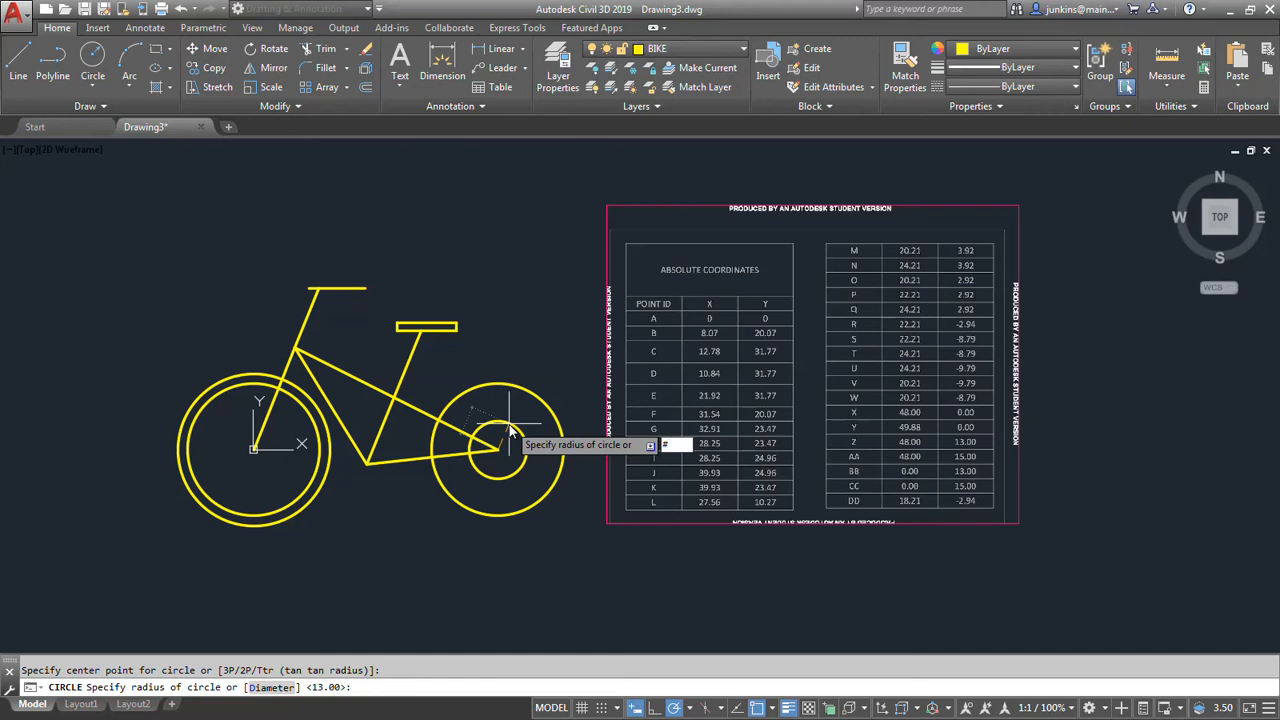
type("48,")
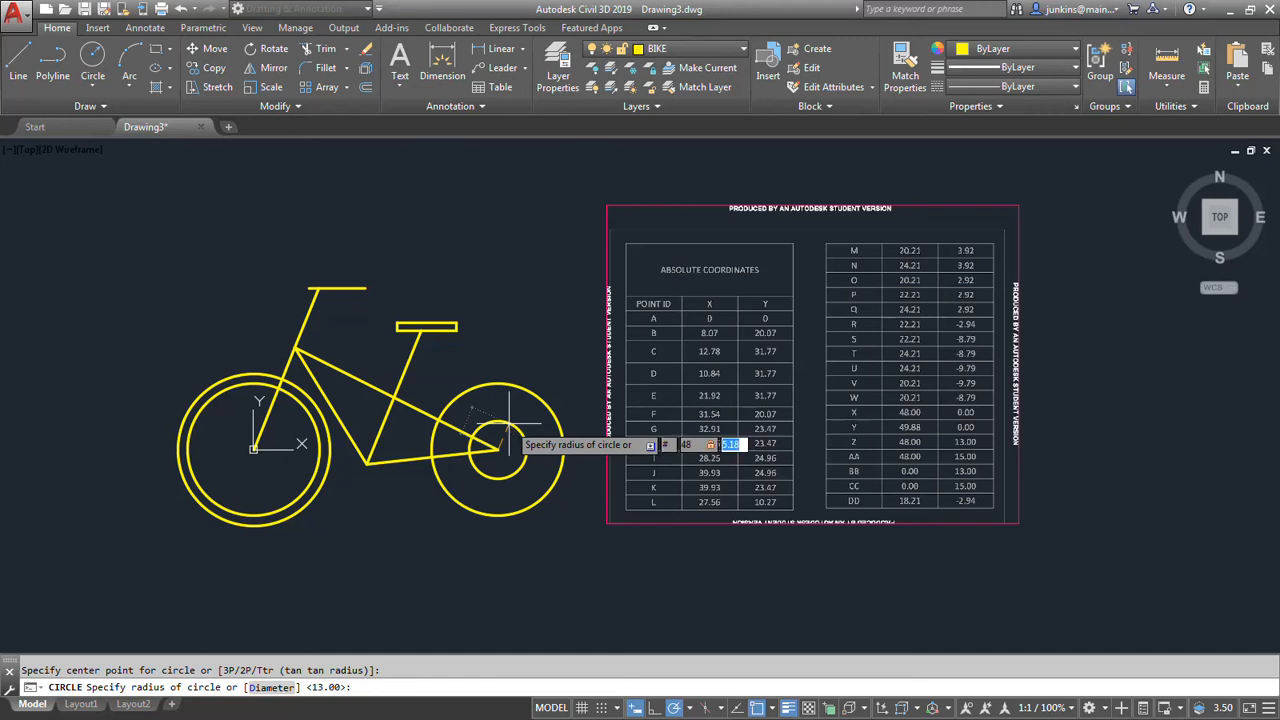
type("15")
key("Return")
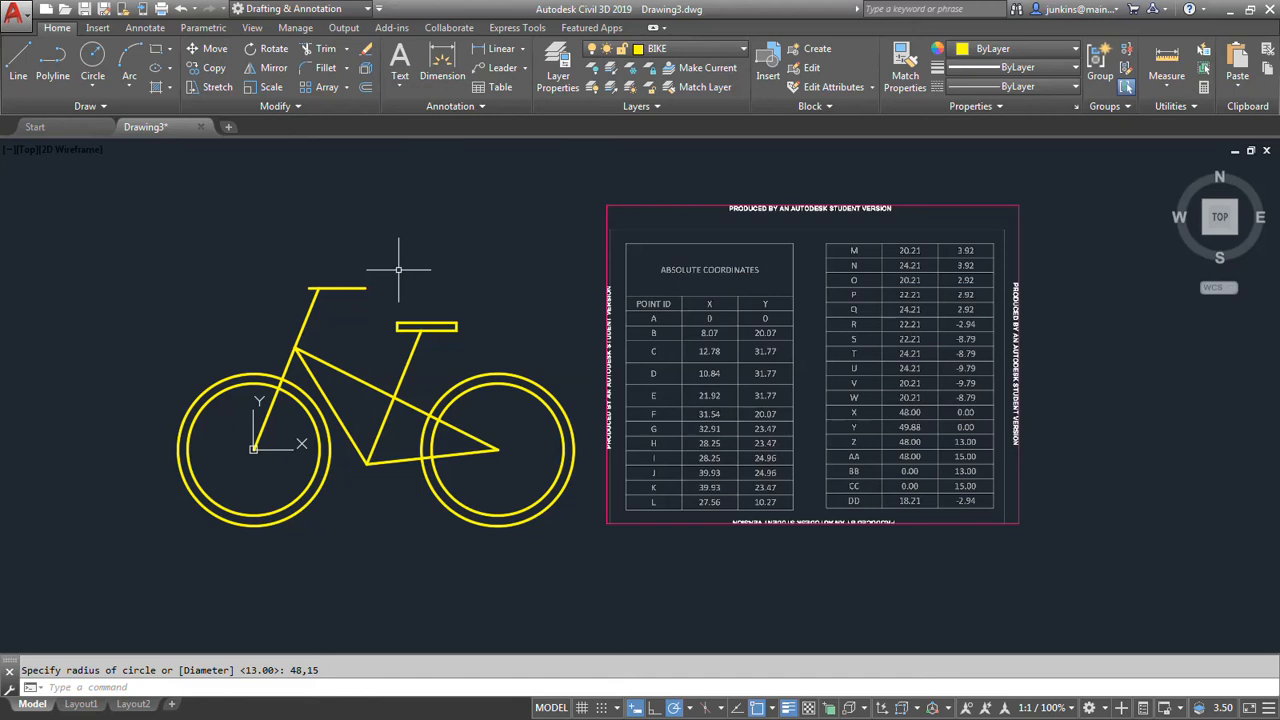
Draw the frame's top tube from point B to point F at absolute coordinates 31.54,20.07 and finish the Line command.
left_click(18, 62)
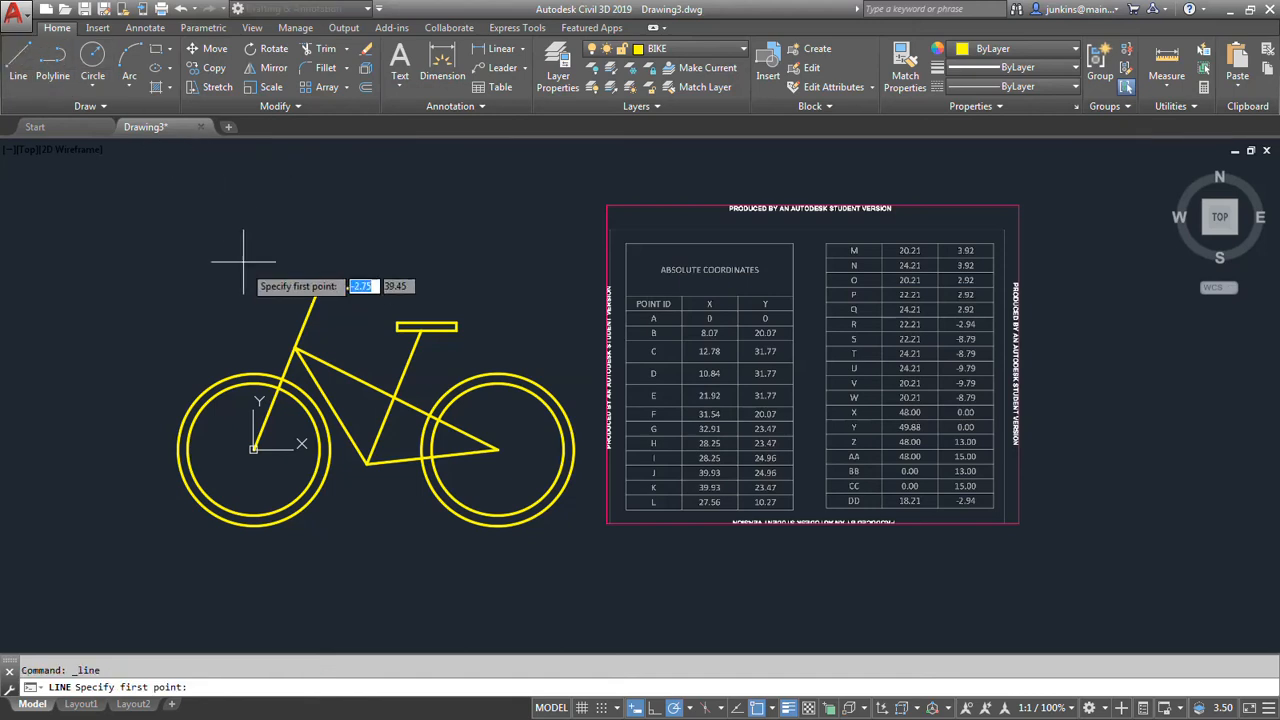
left_click(295, 348)
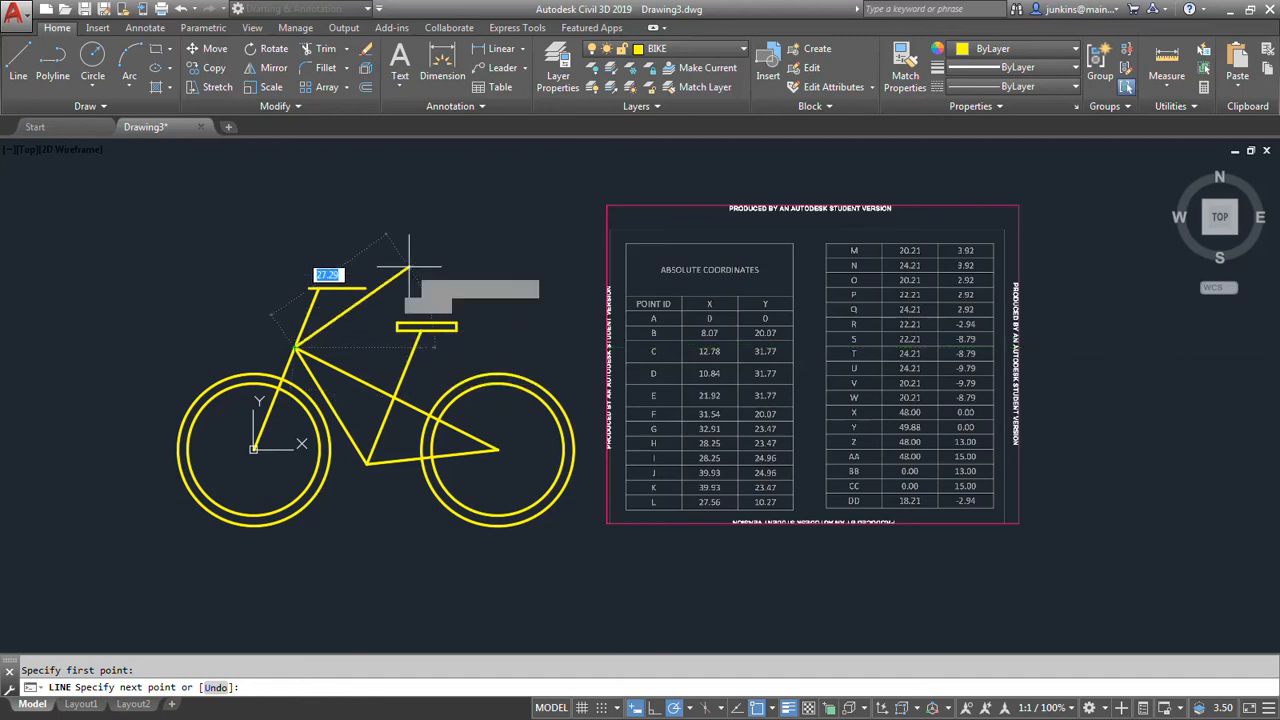
type("#")
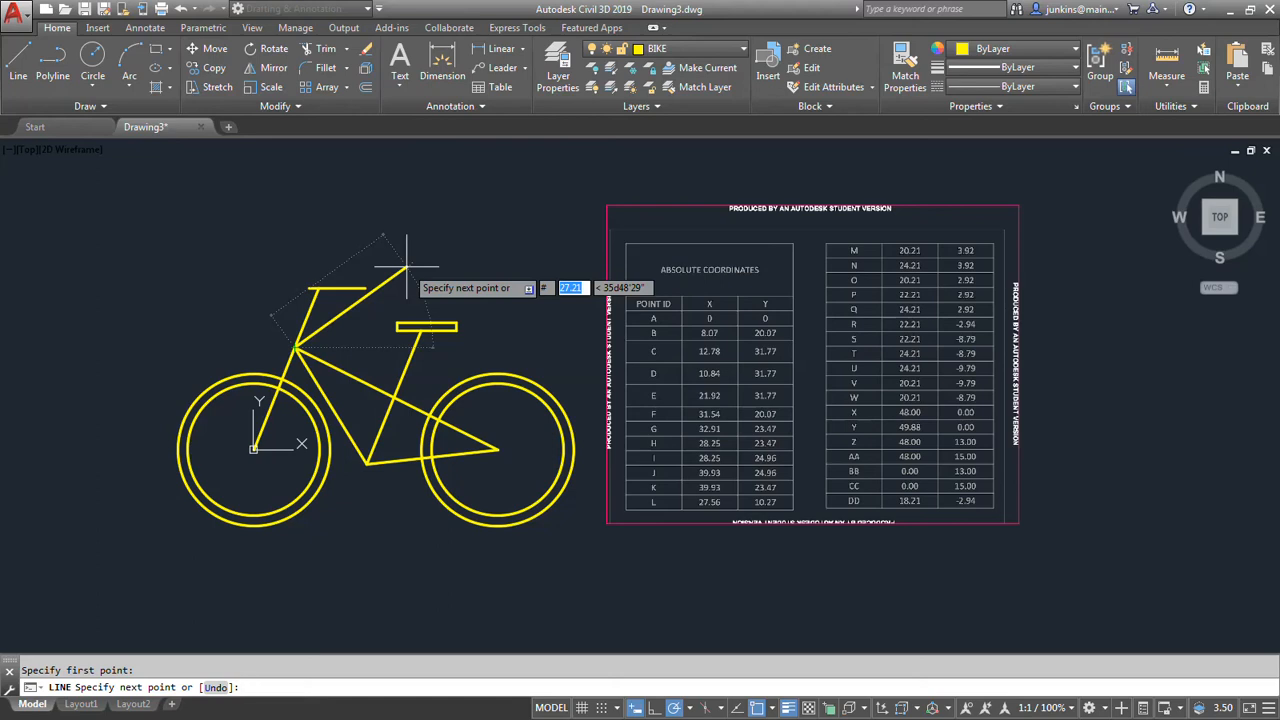
type("31")
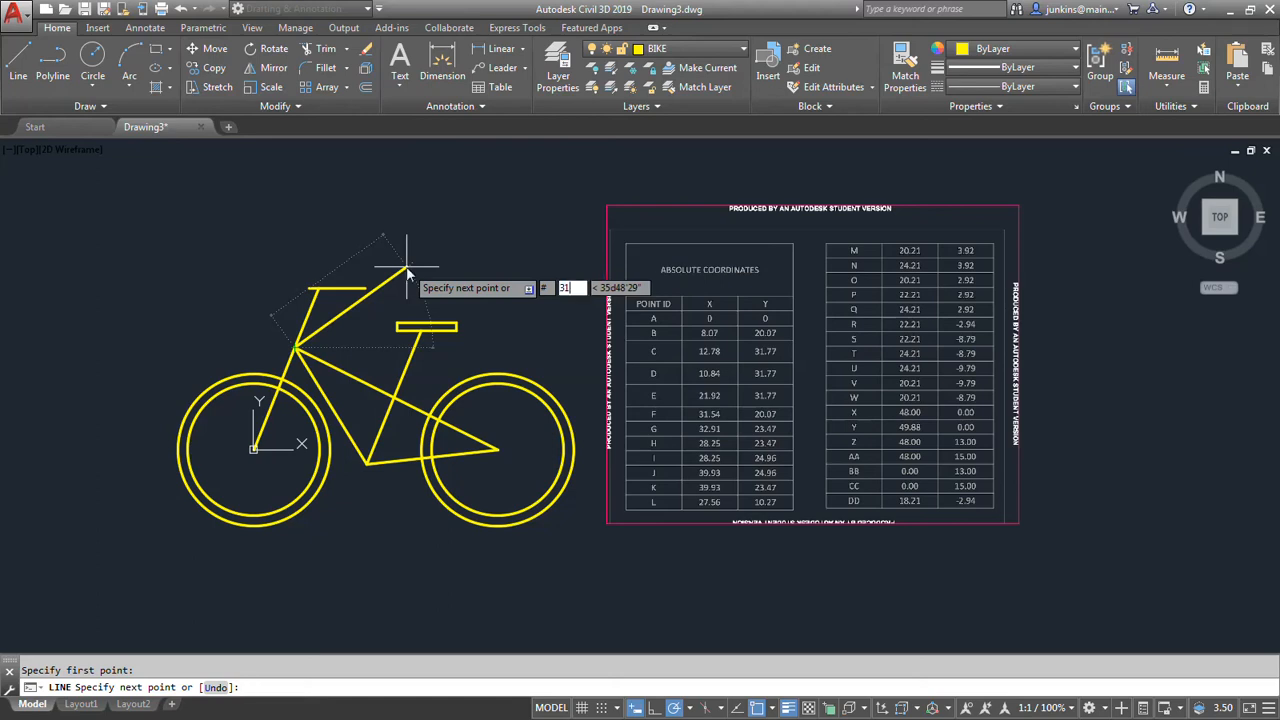
type(".454")
key("Tab")
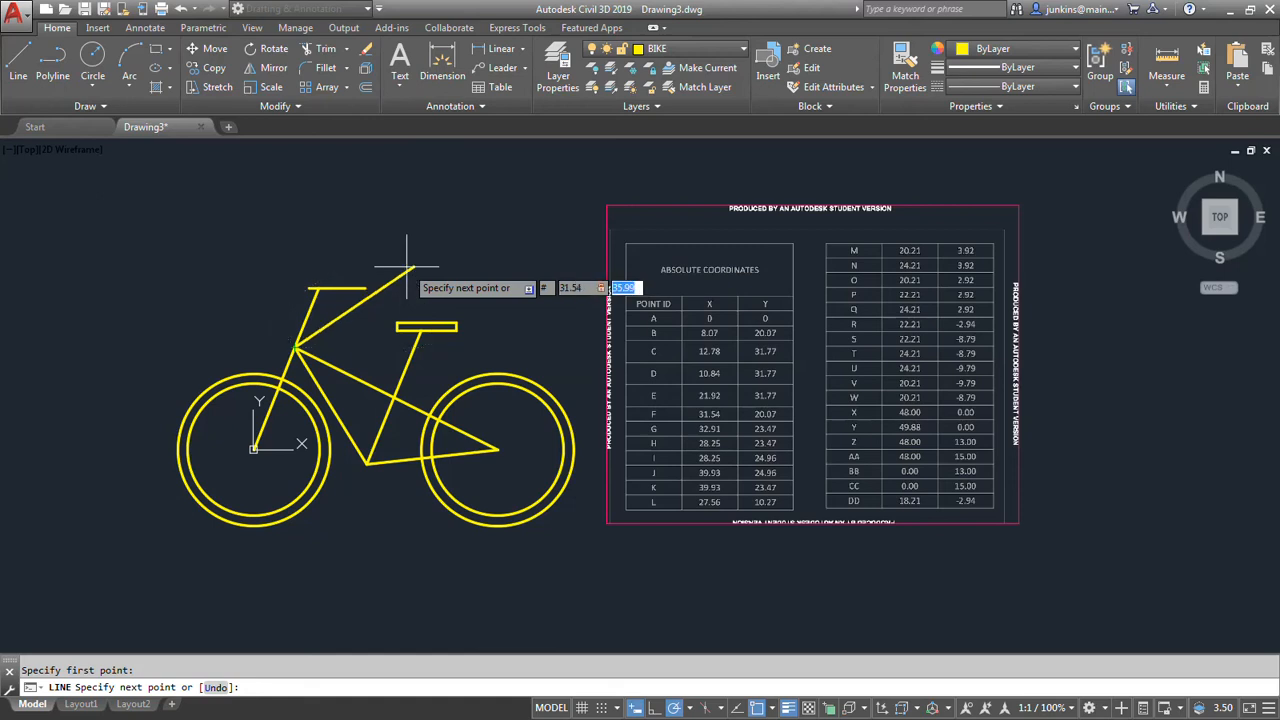
type("20.07")
key("Return")
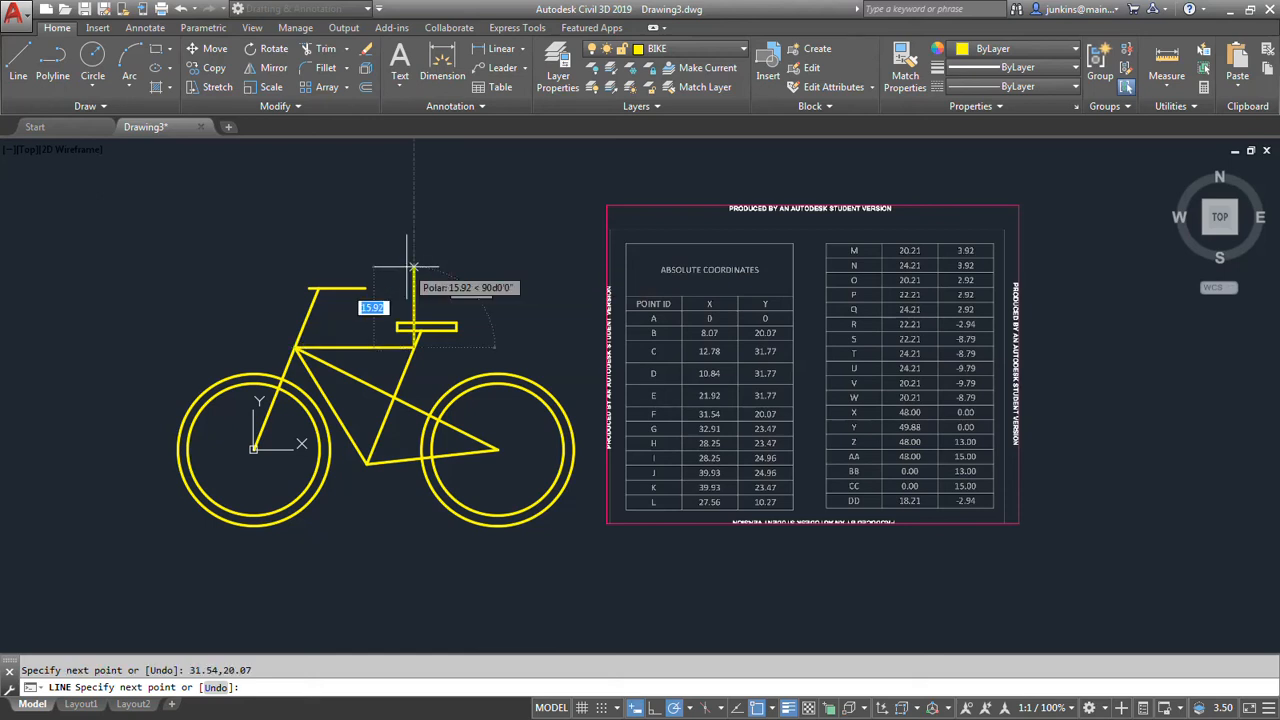
key("Return")
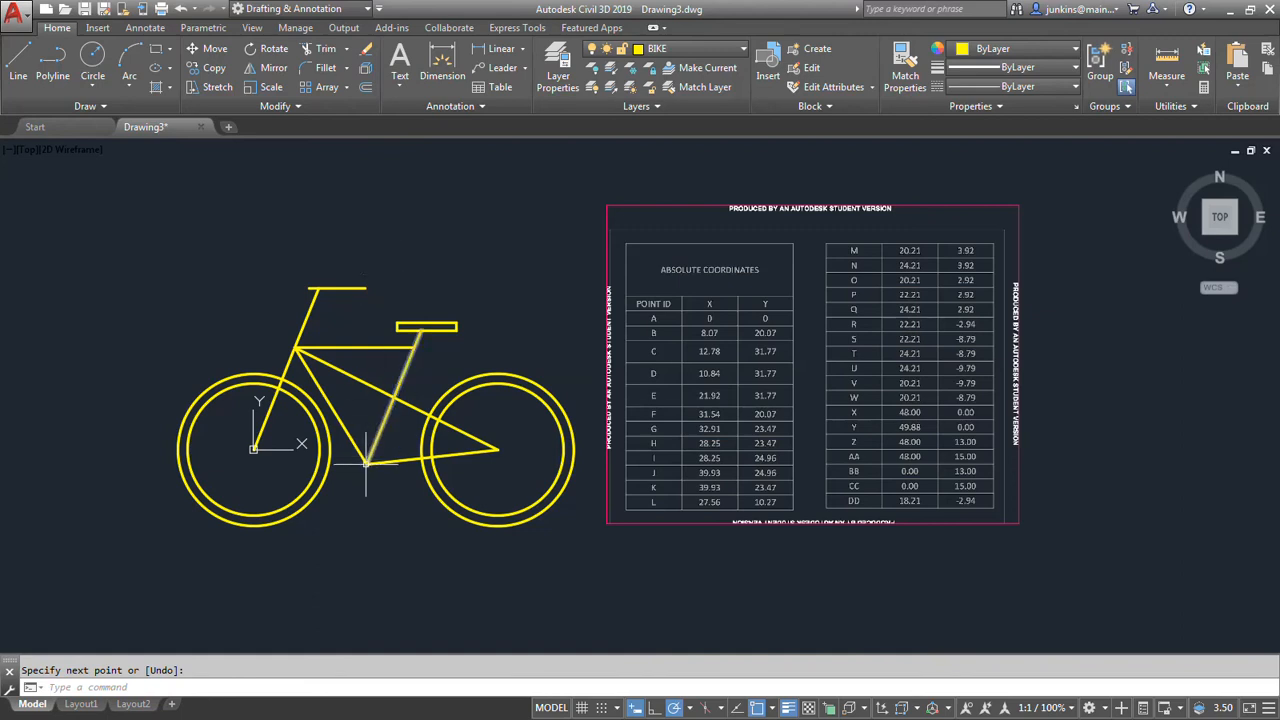
Draw the pedal sprocket circle centred on point R, with its radius set through absolute coordinates 18.21,-2.94.
left_click(92, 58)
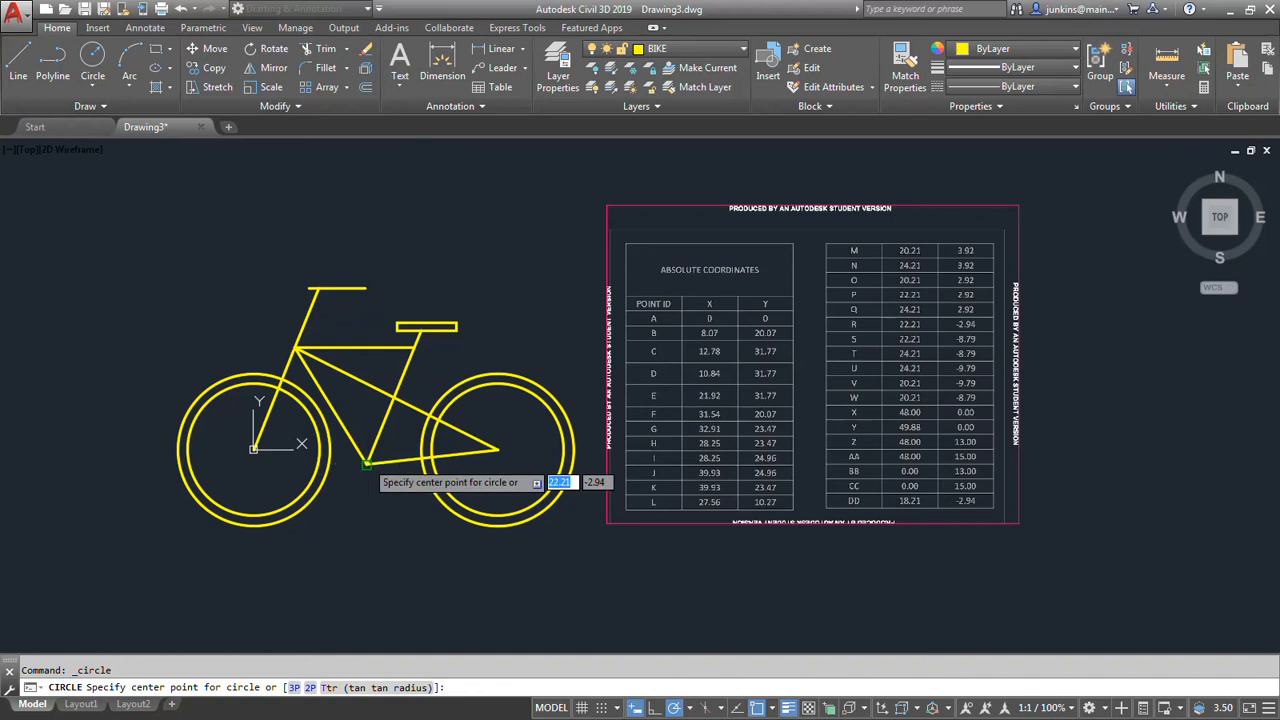
left_click(367, 464)
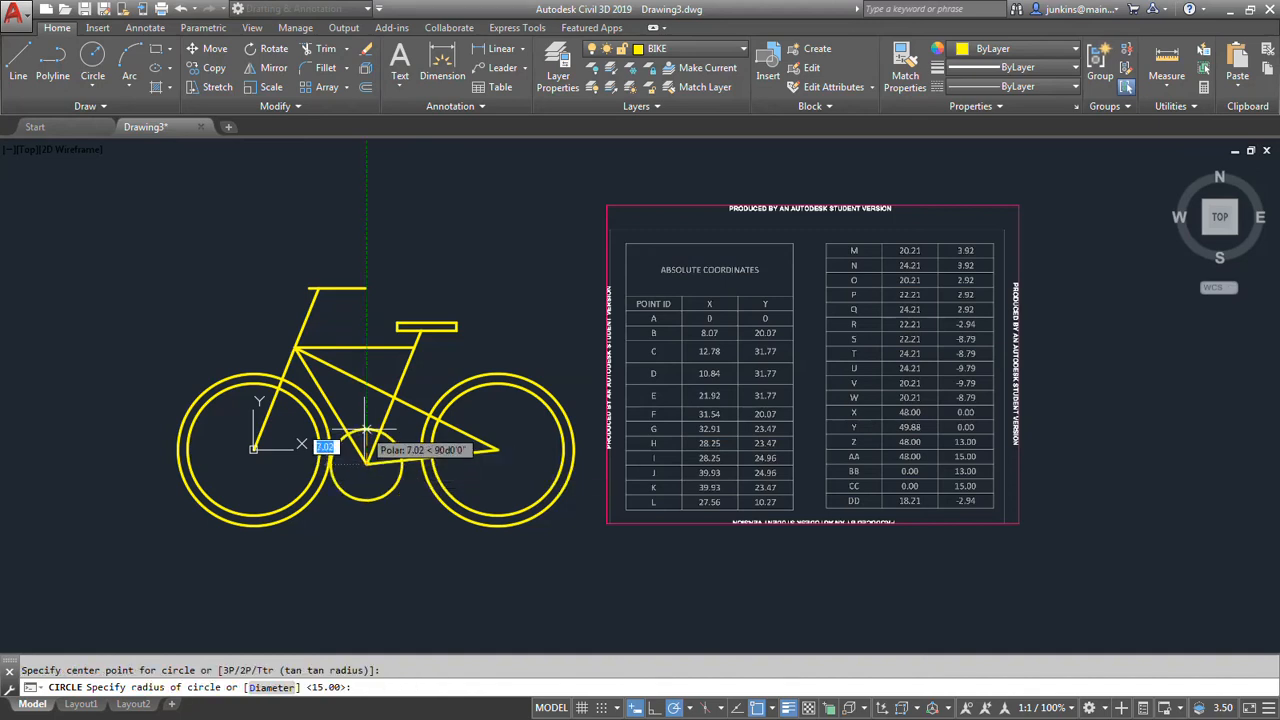
type("#")
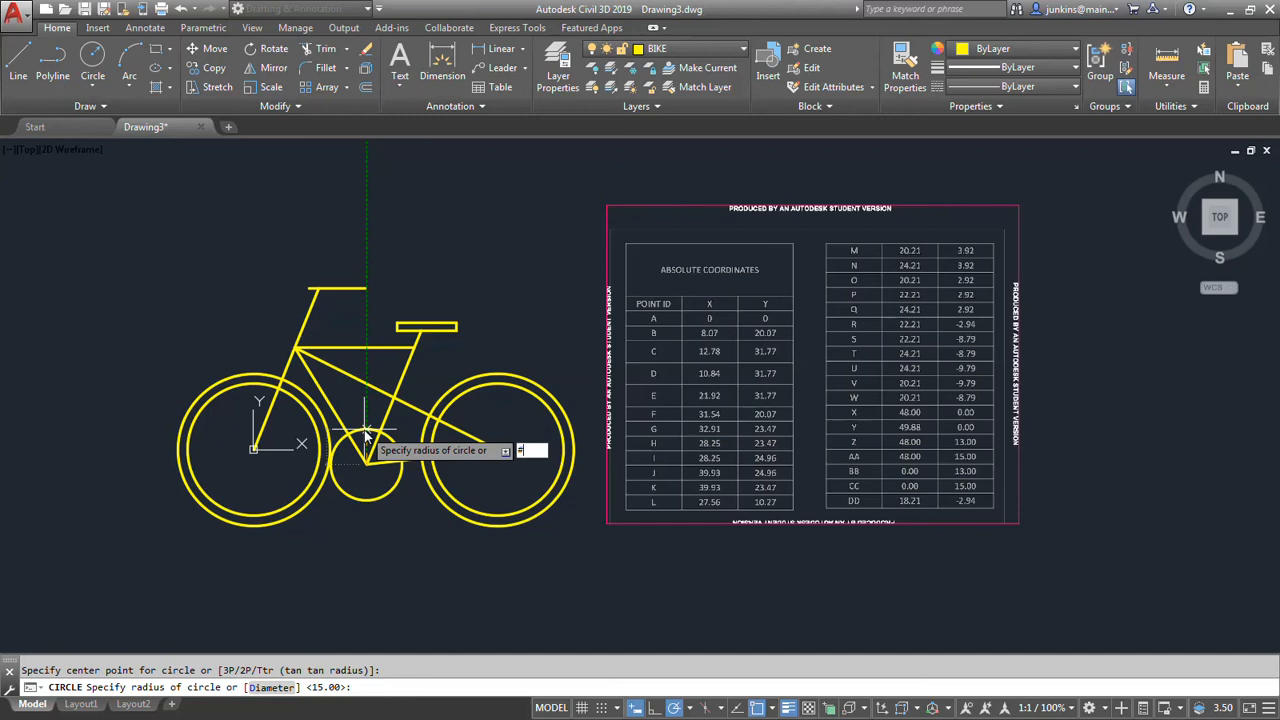
type("18.21")
key("Tab")
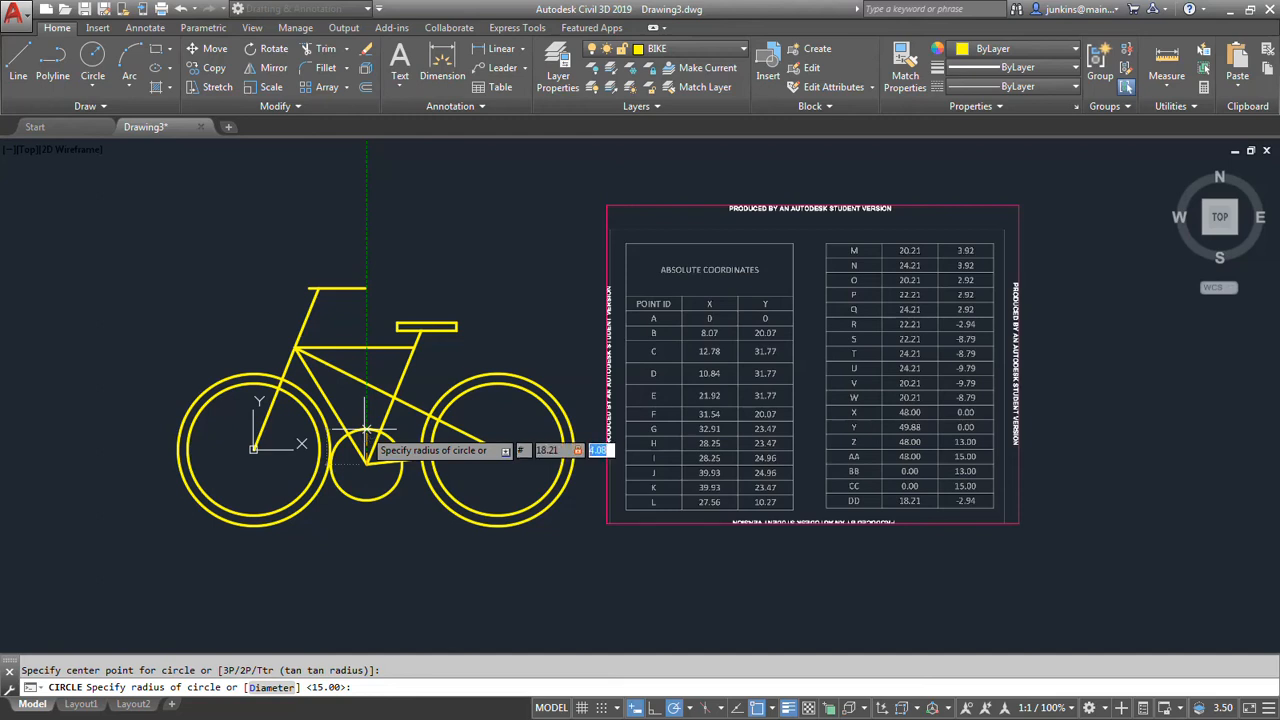
type("-2.94")
key("Return")
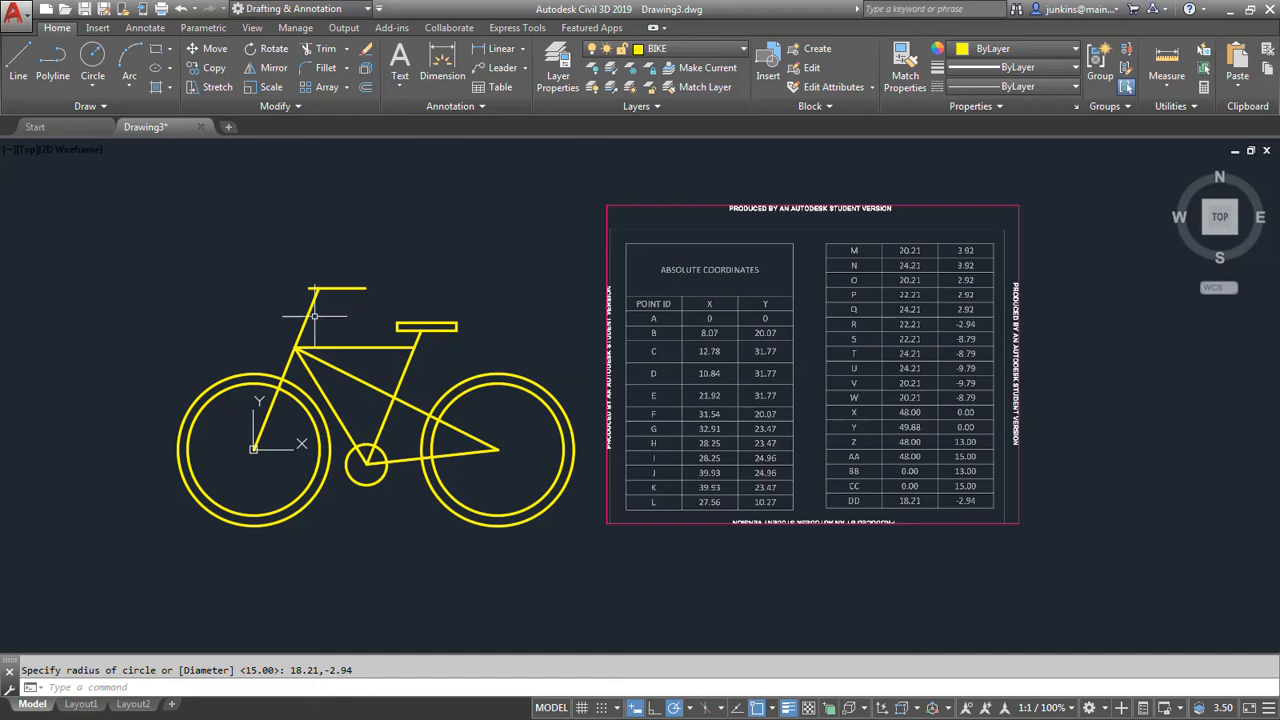
Draw the small rear sprocket circle centred on point X, with its radius set through absolute coordinates 49.88,0.
key("Return")
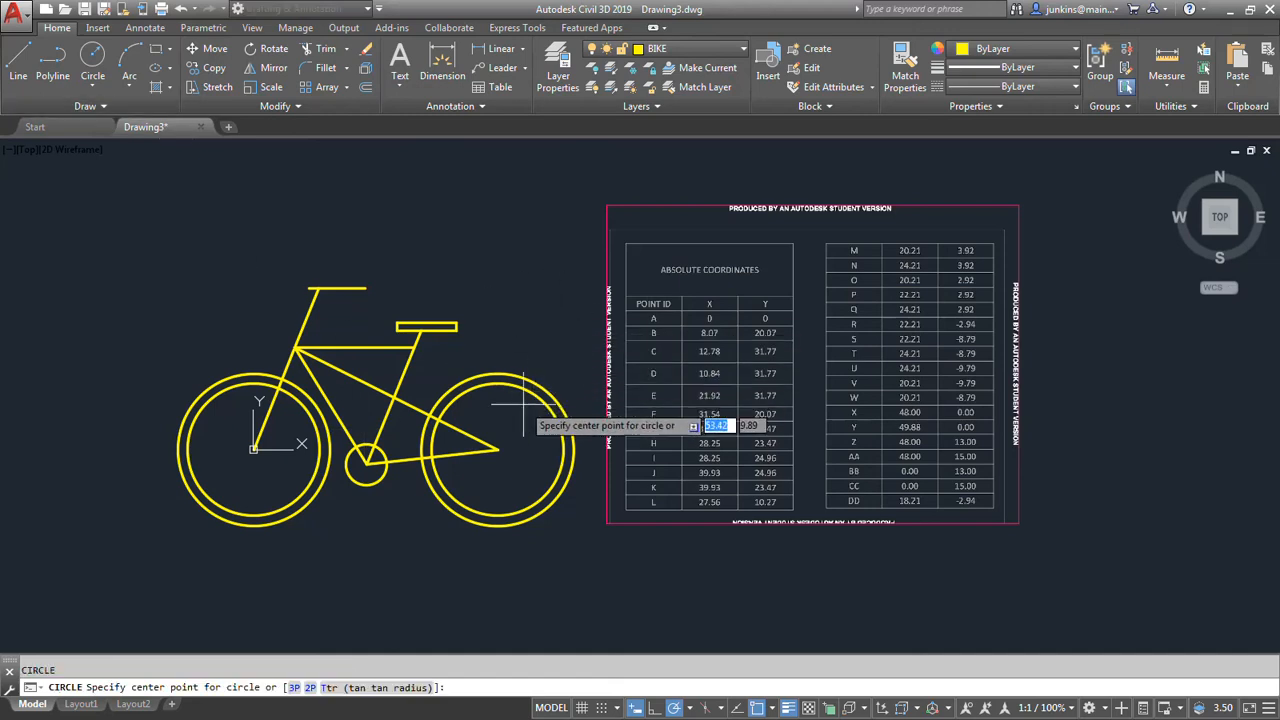
left_click(498, 449)
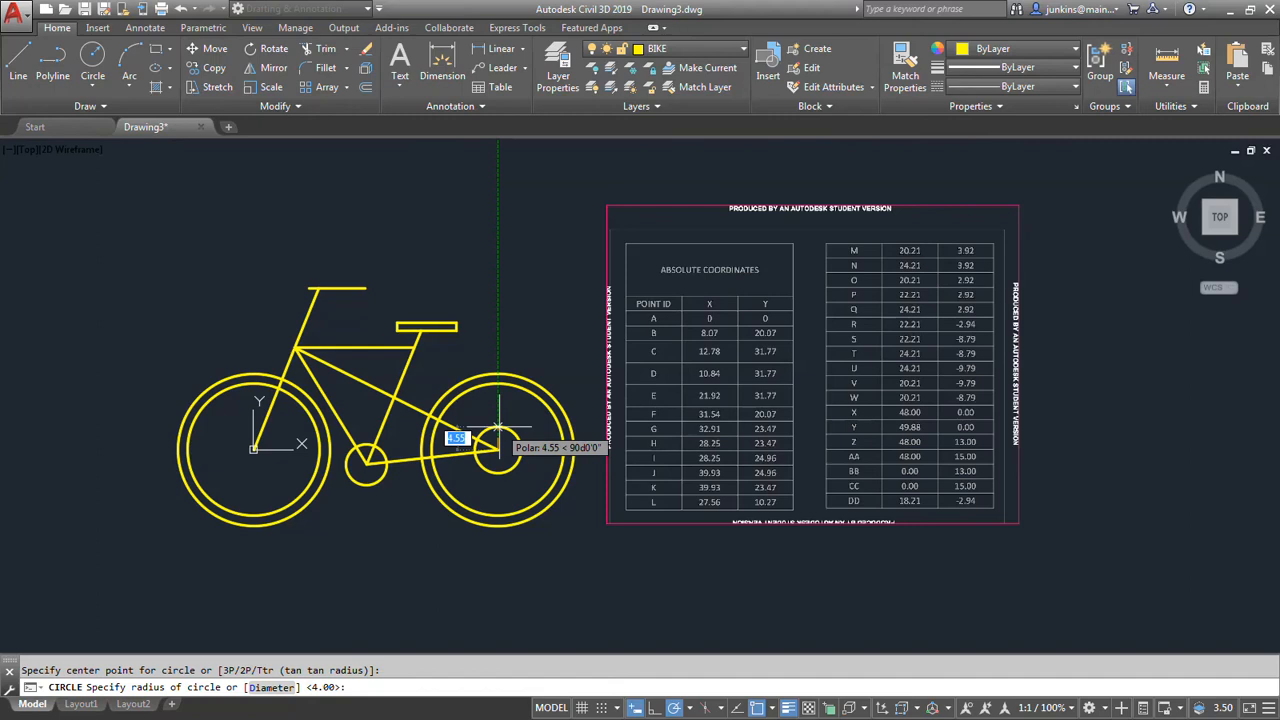
type("#")
type("49.8")
type("8")
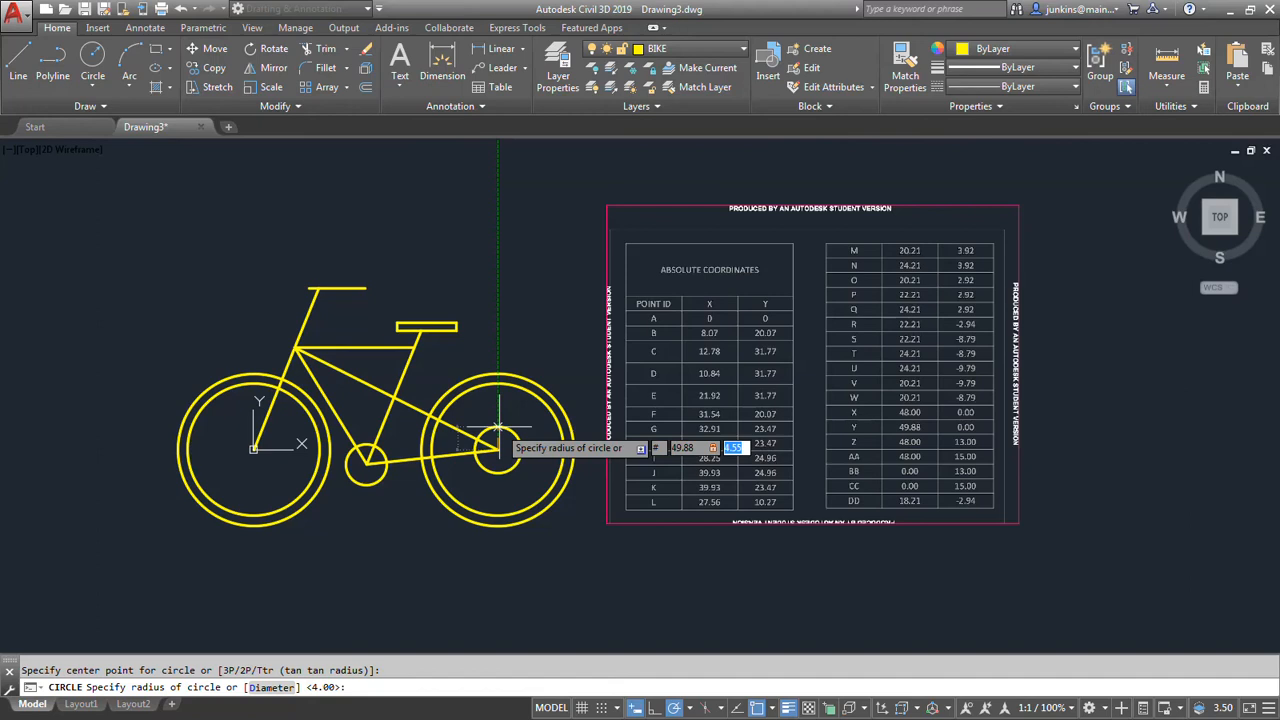
type(",0")
key("Return")
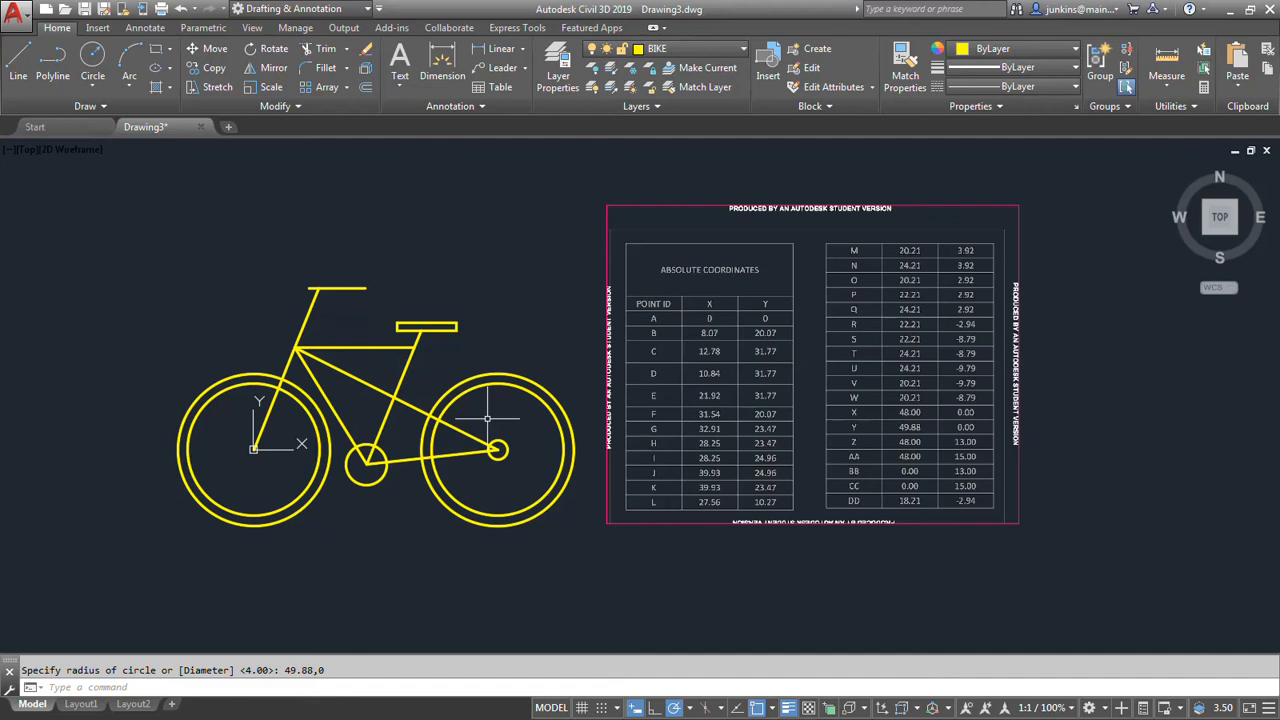
Draw the upper chain line from the top of the rear sprocket to the top of the pedal sprocket, using TAN snaps at both ends.
left_click(771, 709)
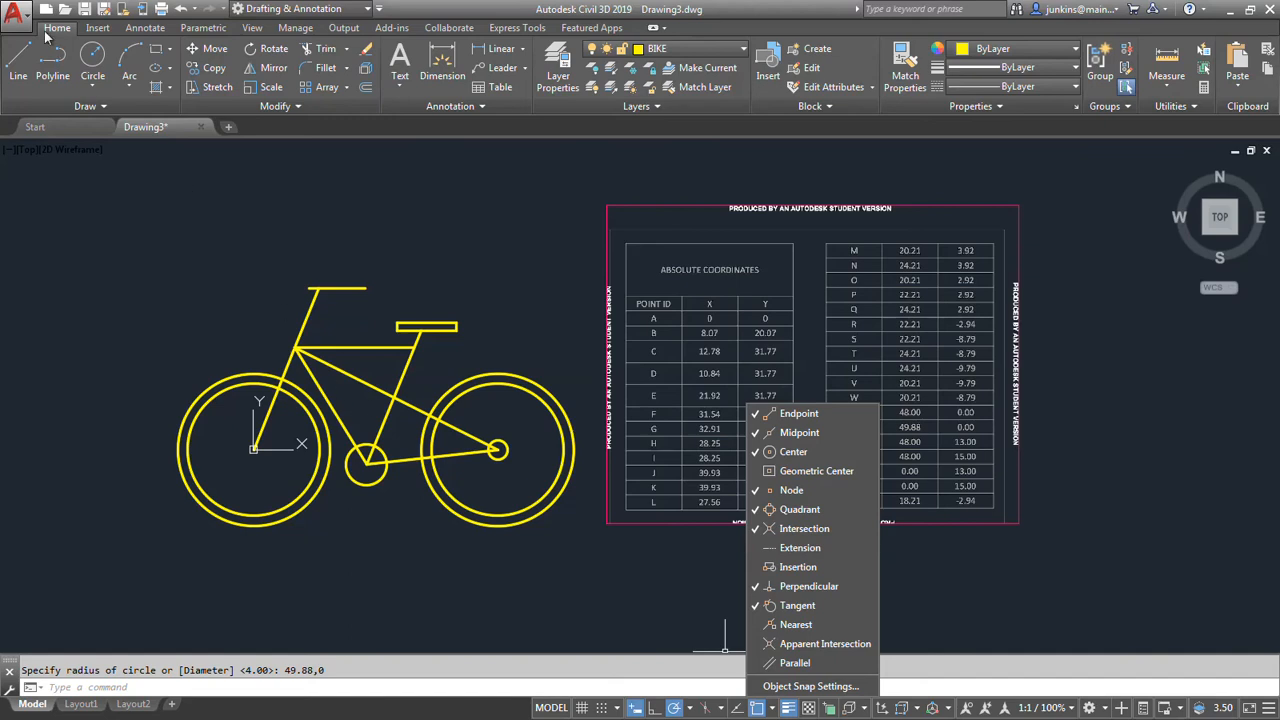
left_click(18, 62)
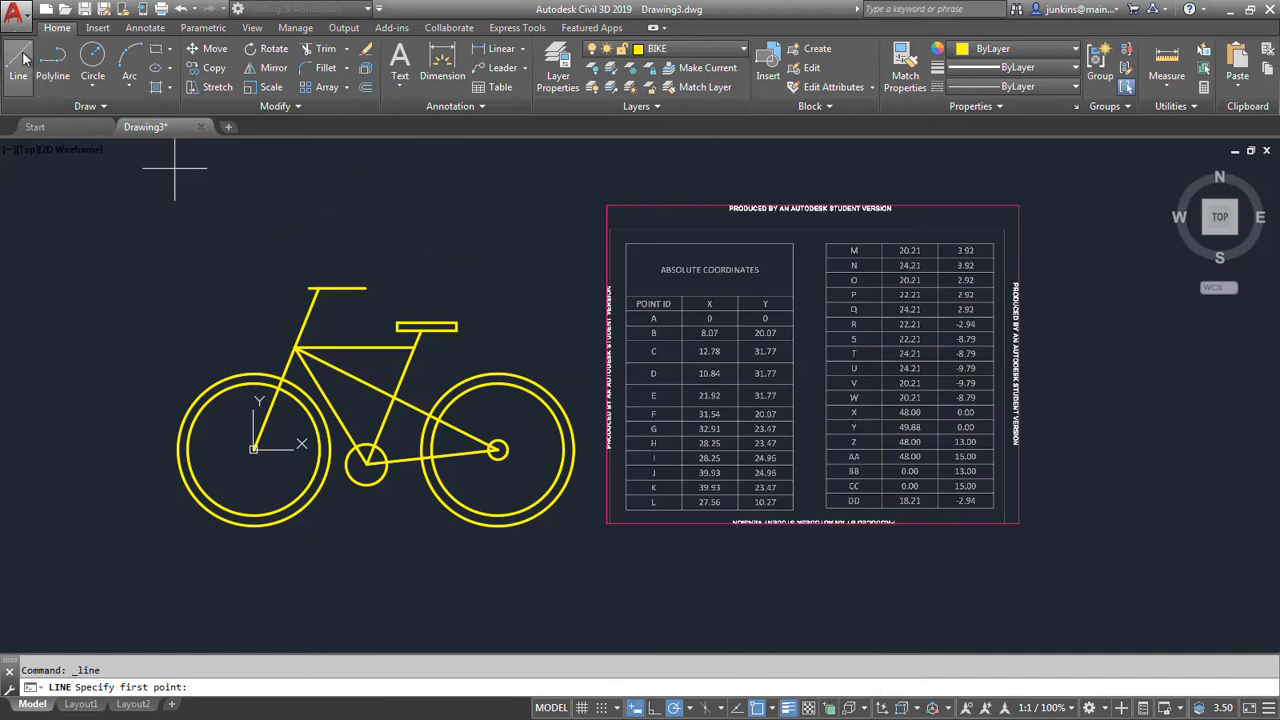
type("TAN")
key("Return")
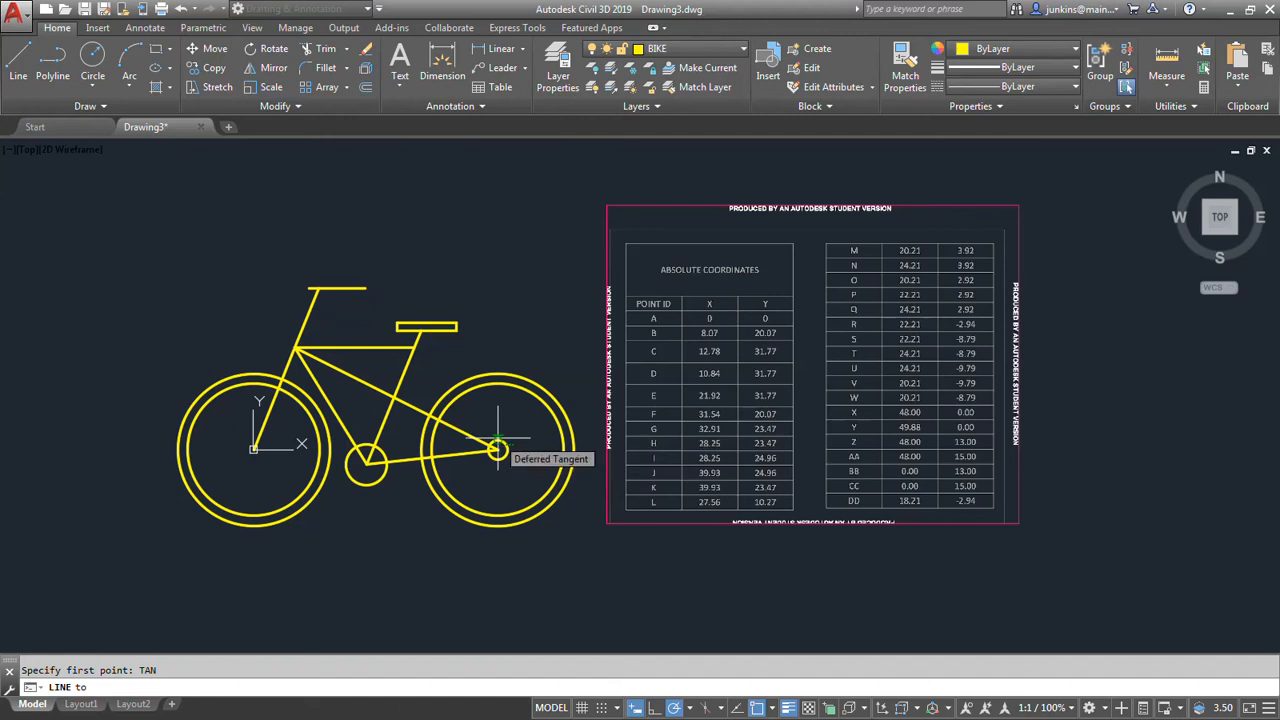
left_click(480, 435)
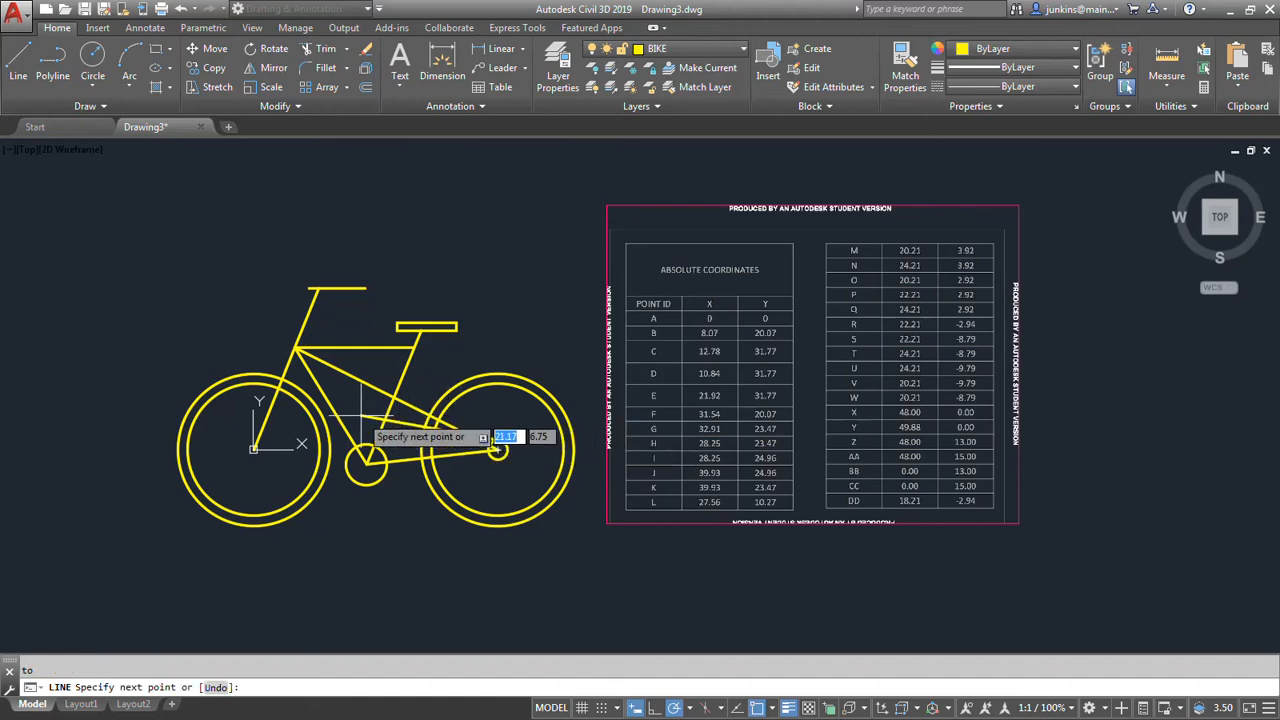
type("TAN")
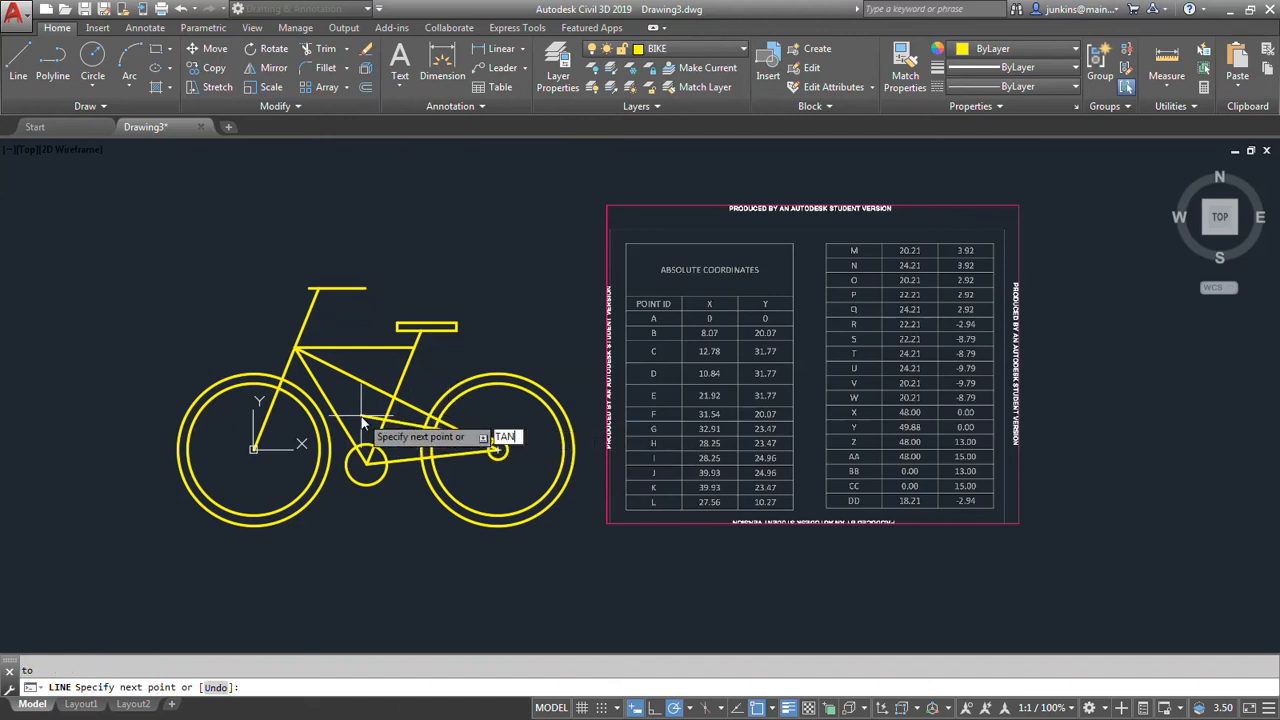
key("Return")
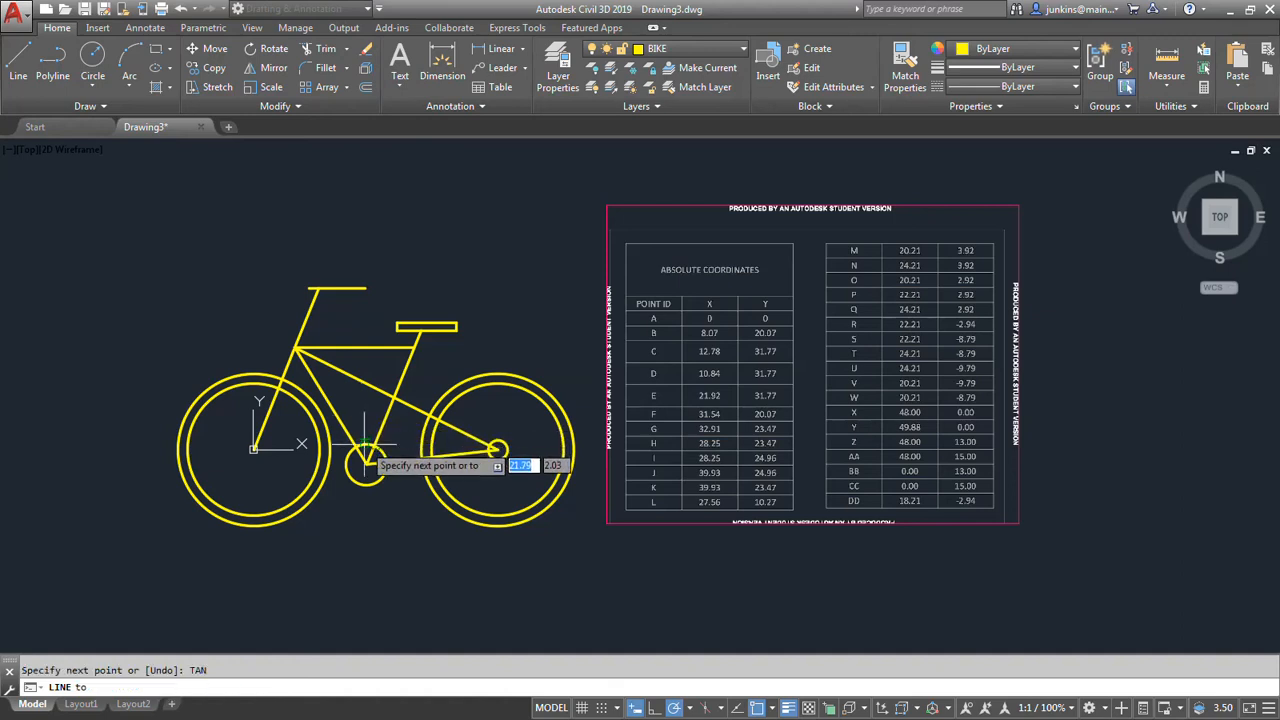
left_click(365, 452)
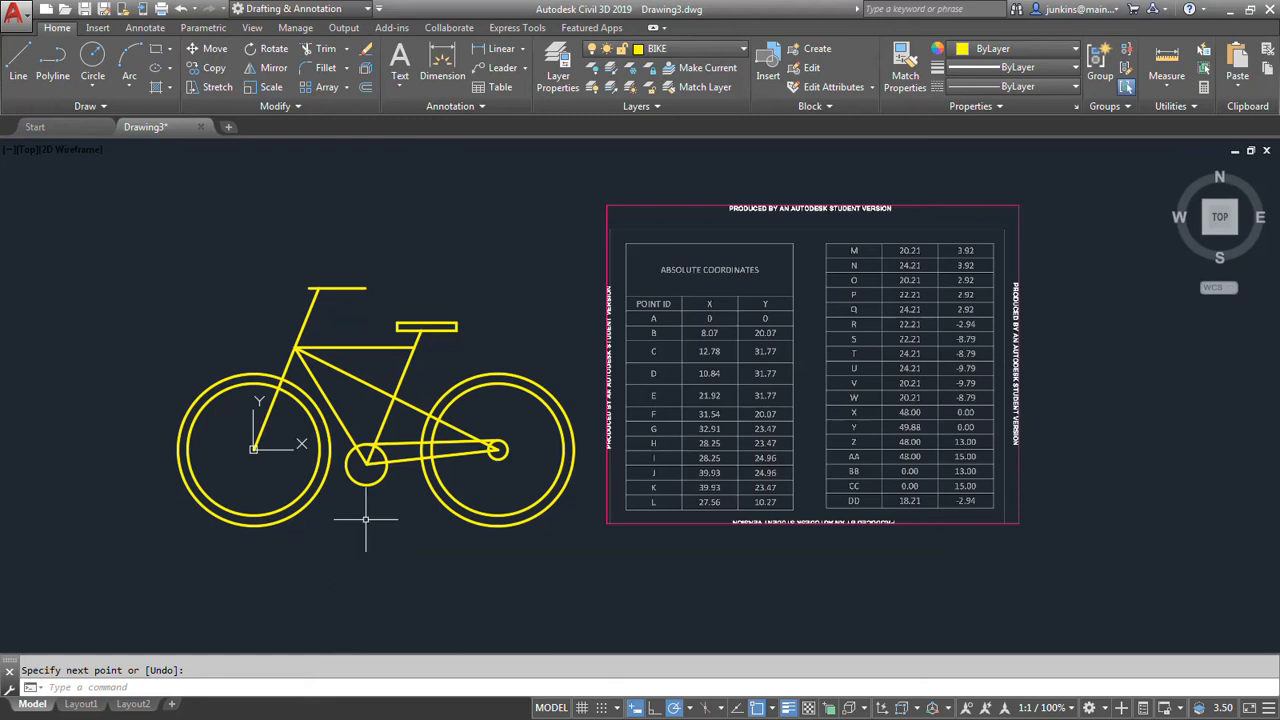
key("Return")
key("Return")
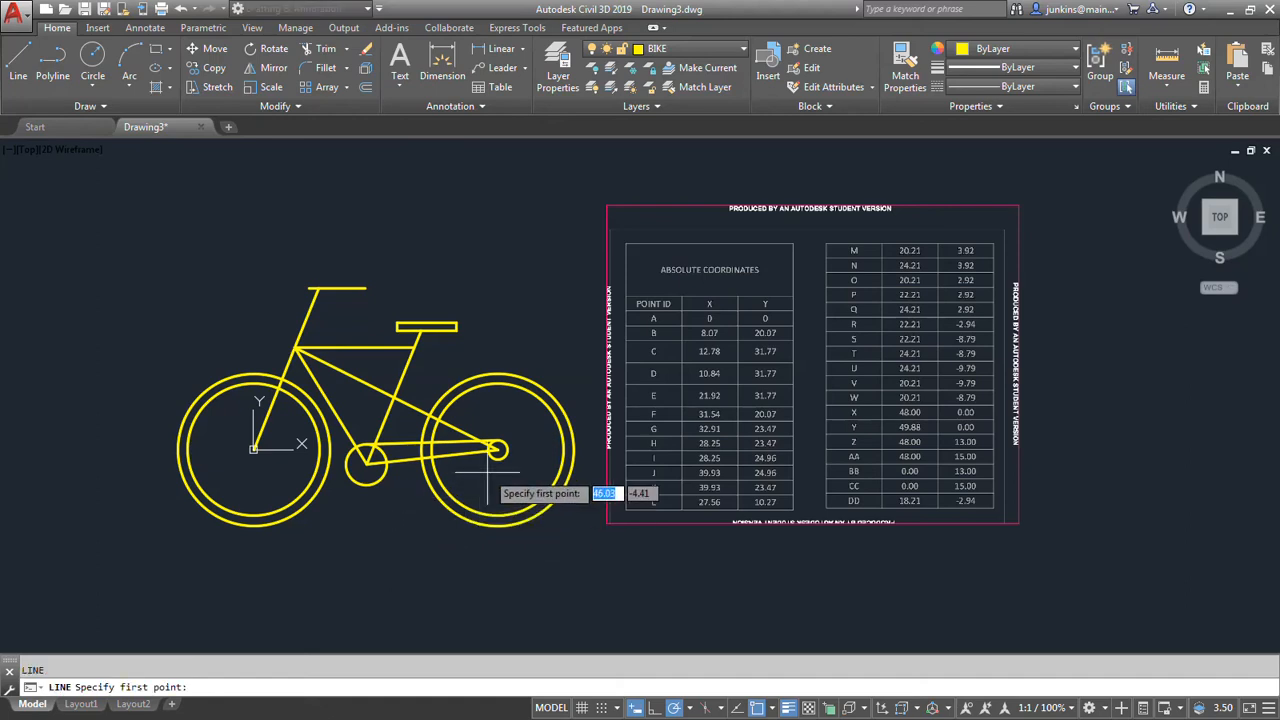
Draw the lower chain line from the underside of the rear sprocket to the underside of the pedal sprocket, using TAN snaps at both ends.
type("TAN")
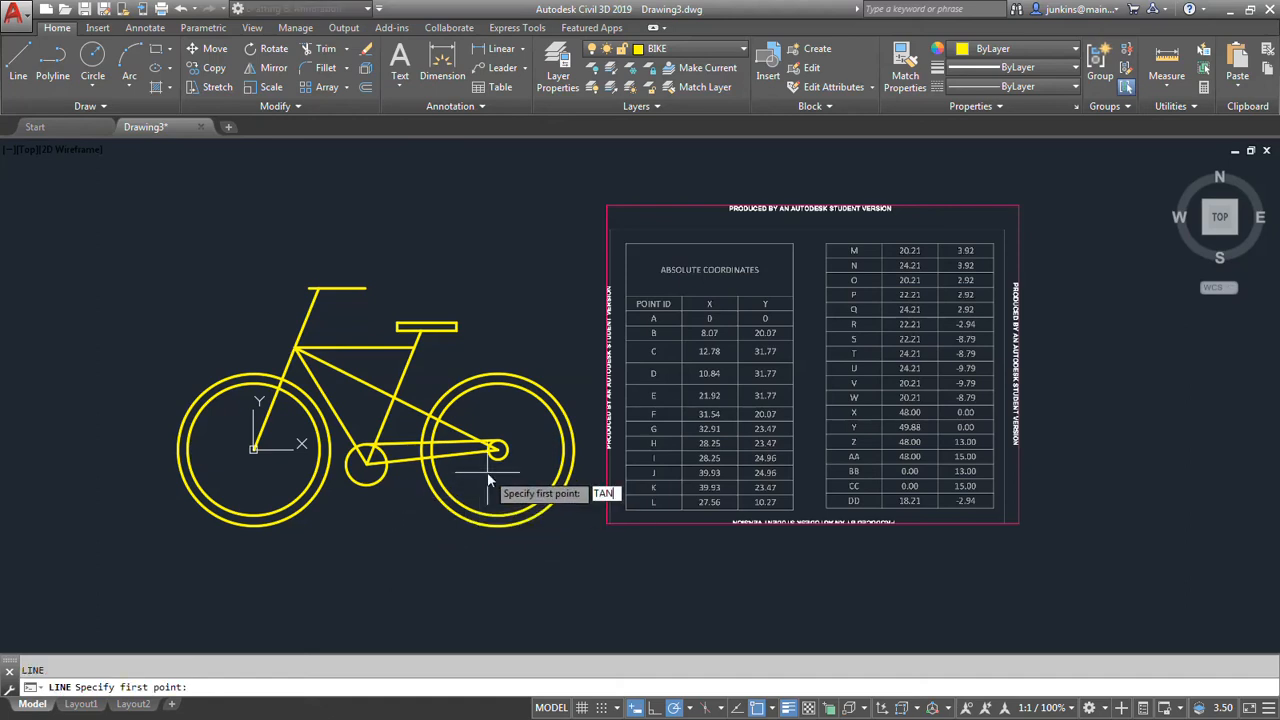
key("Return")
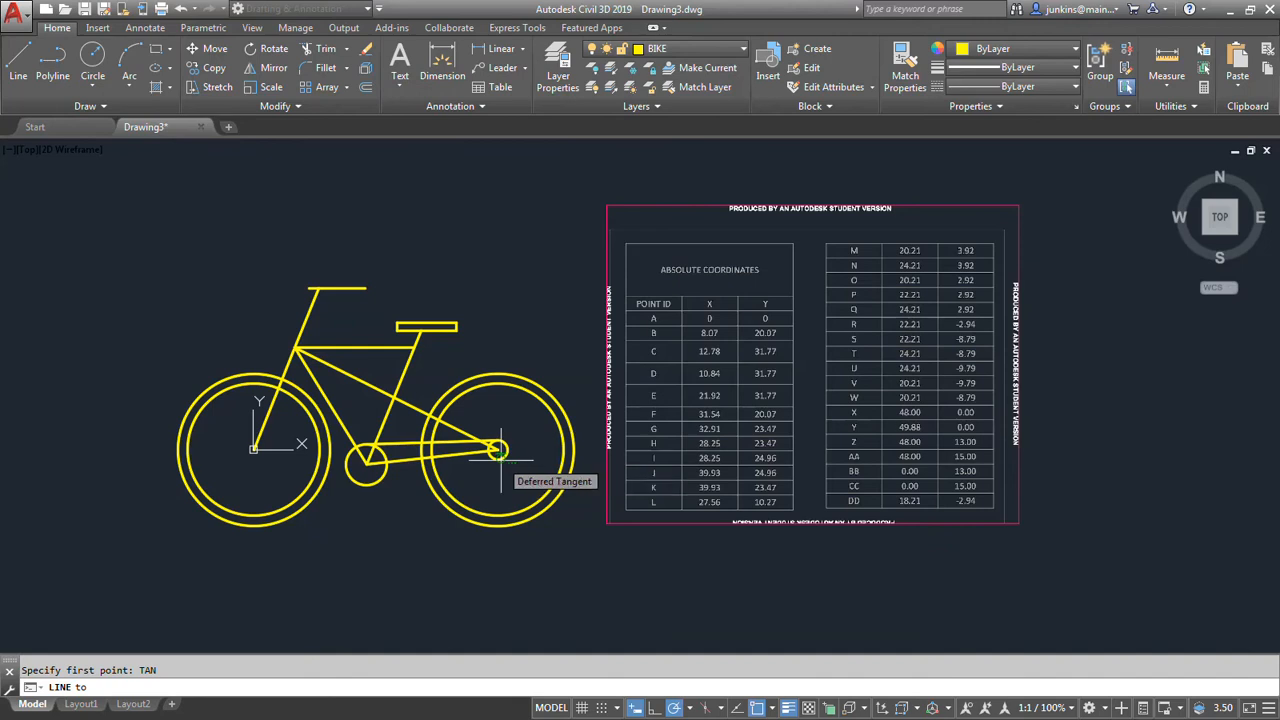
left_click(501, 455)
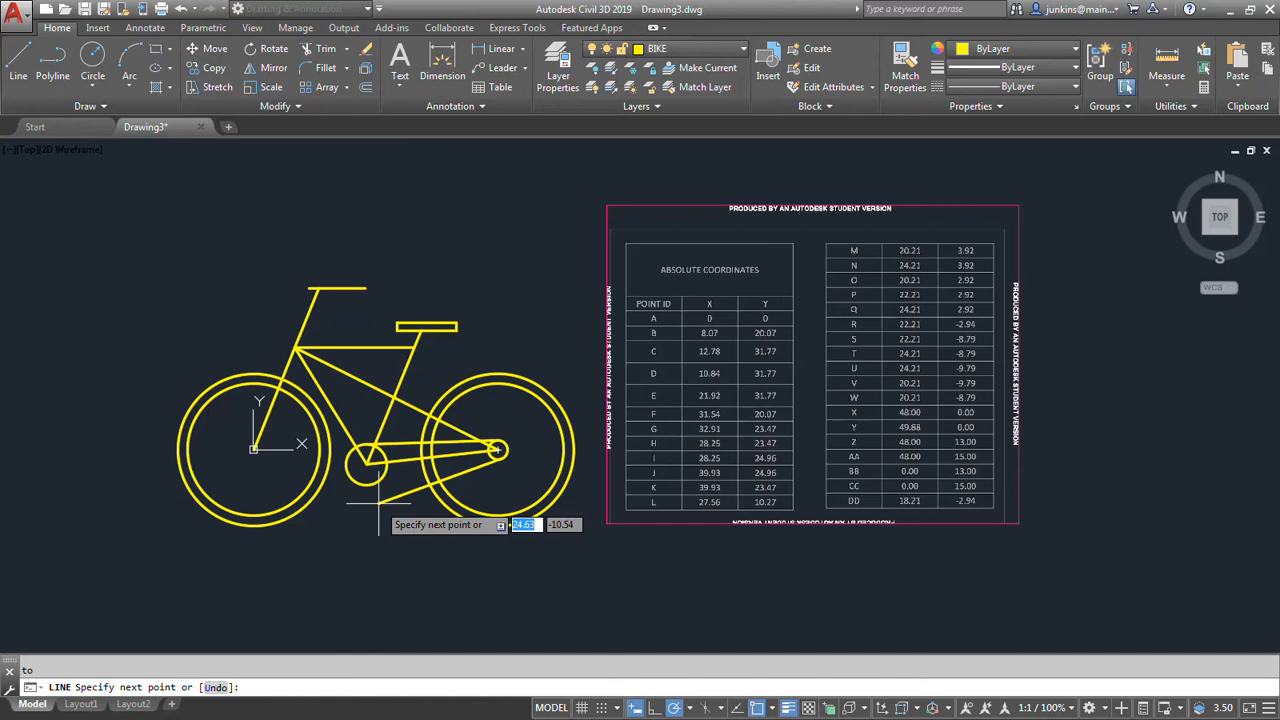
type("TAN")
key("Return")
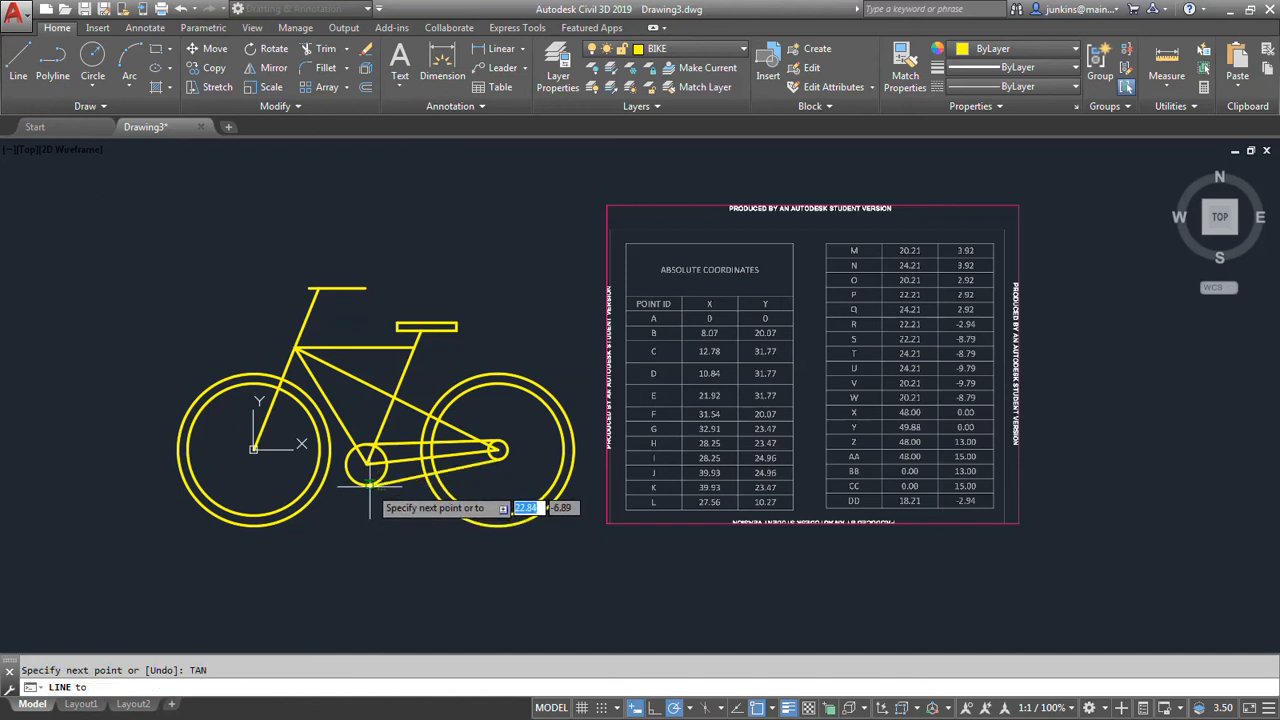
left_click(369, 486)
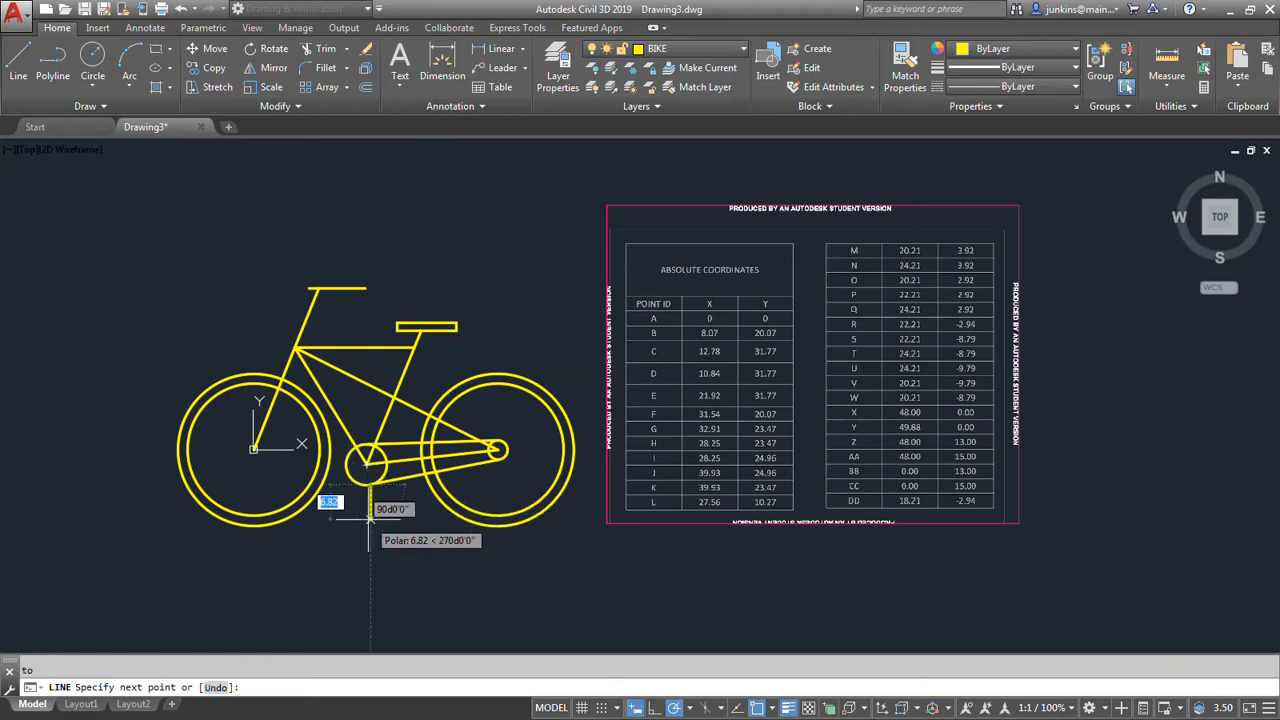
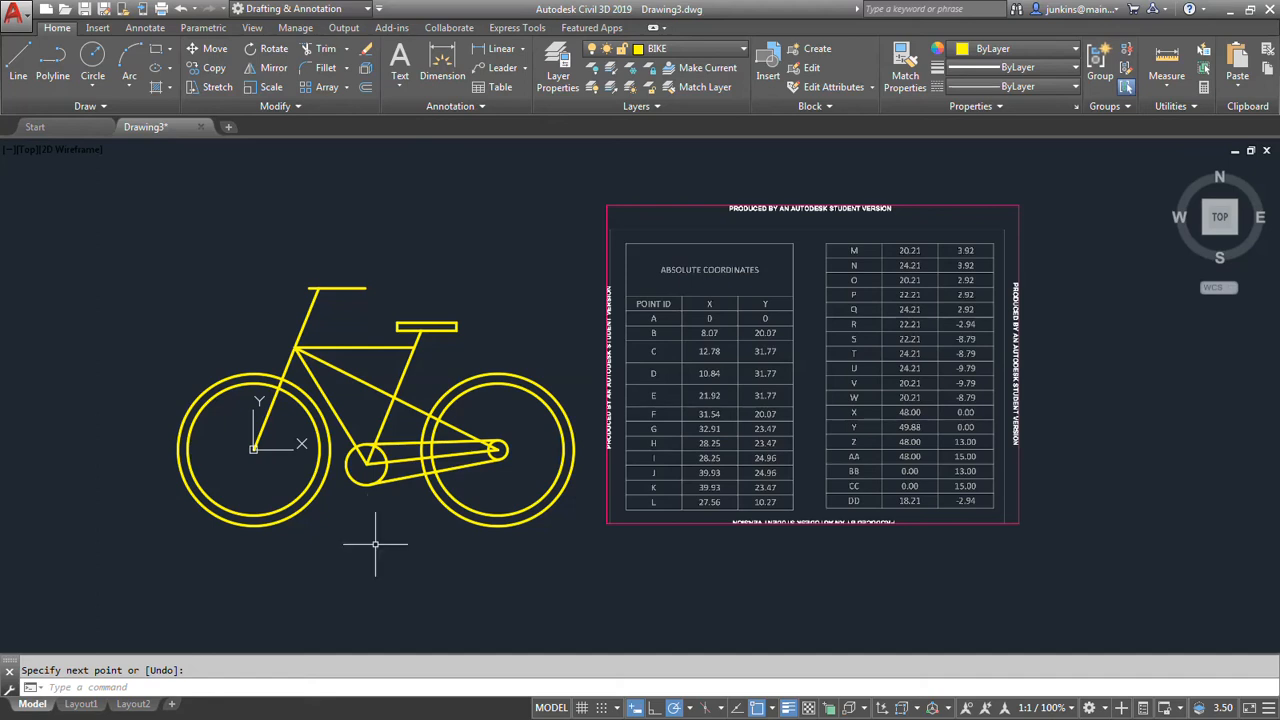
Draw the upper crank line from the pedal sprocket's centre to point P at absolute coordinates 22.21,2.92.
left_click(18, 62)
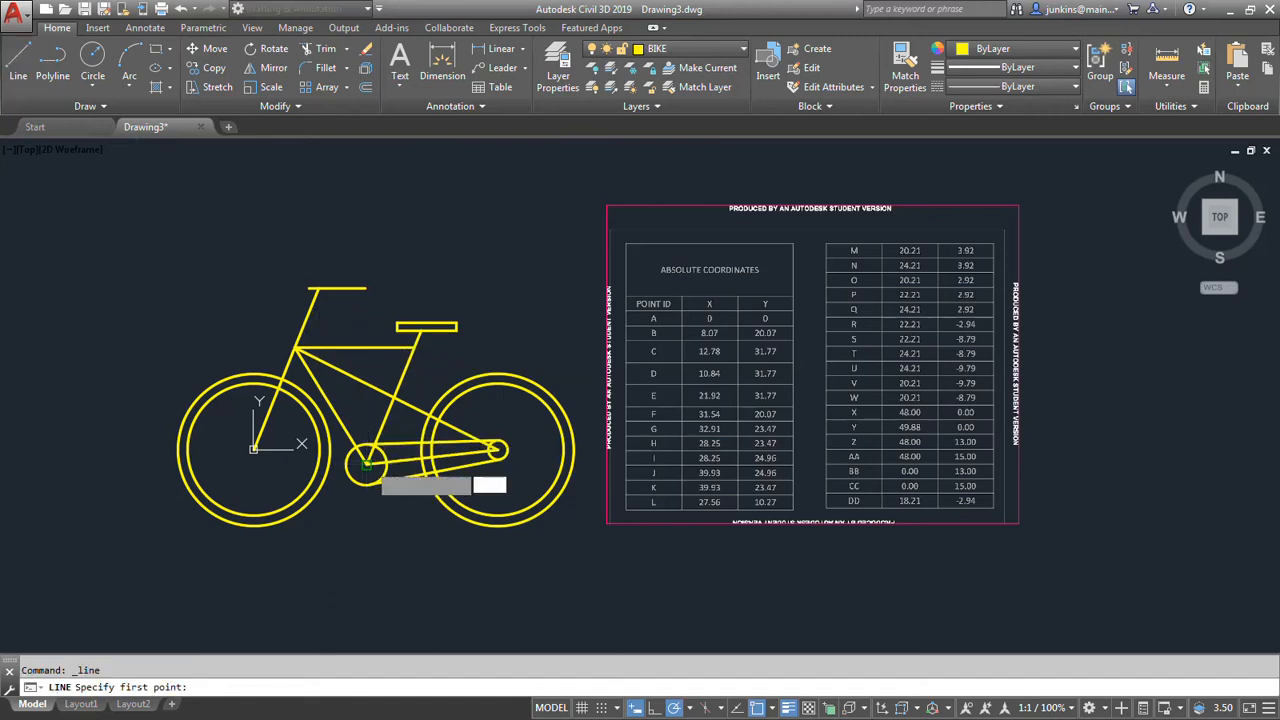
left_click(367, 463)
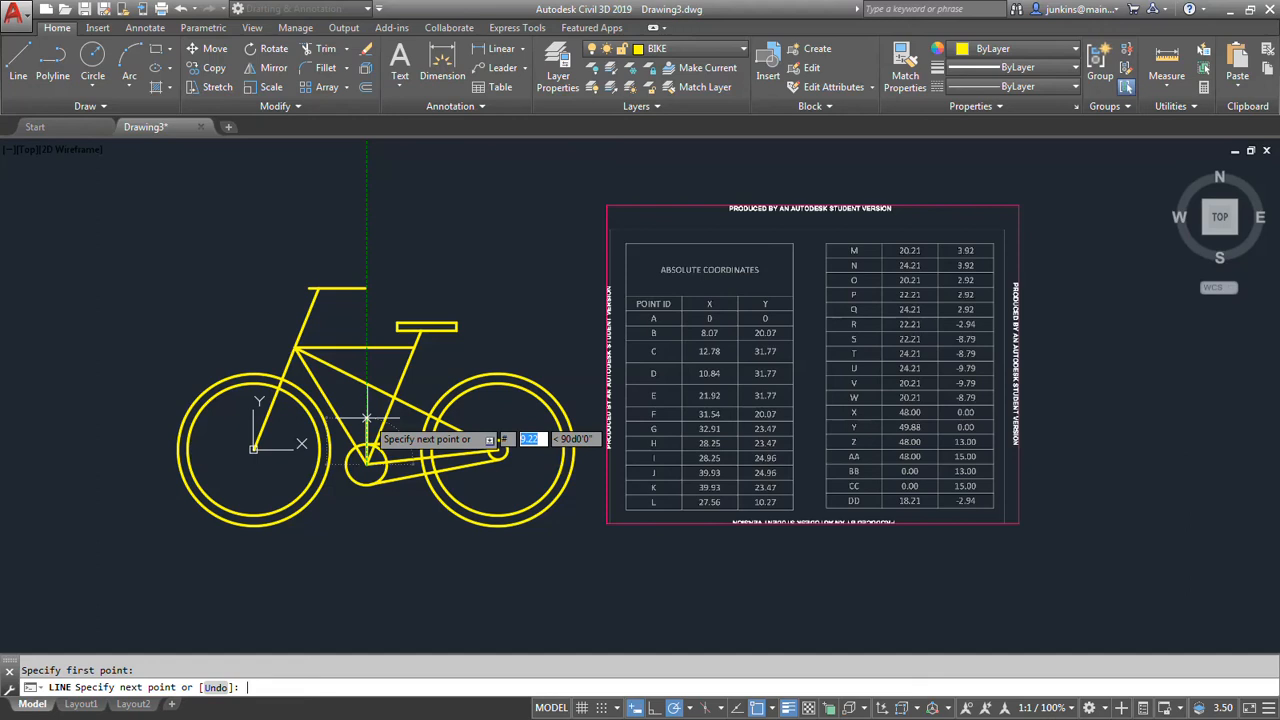
type("22.21")
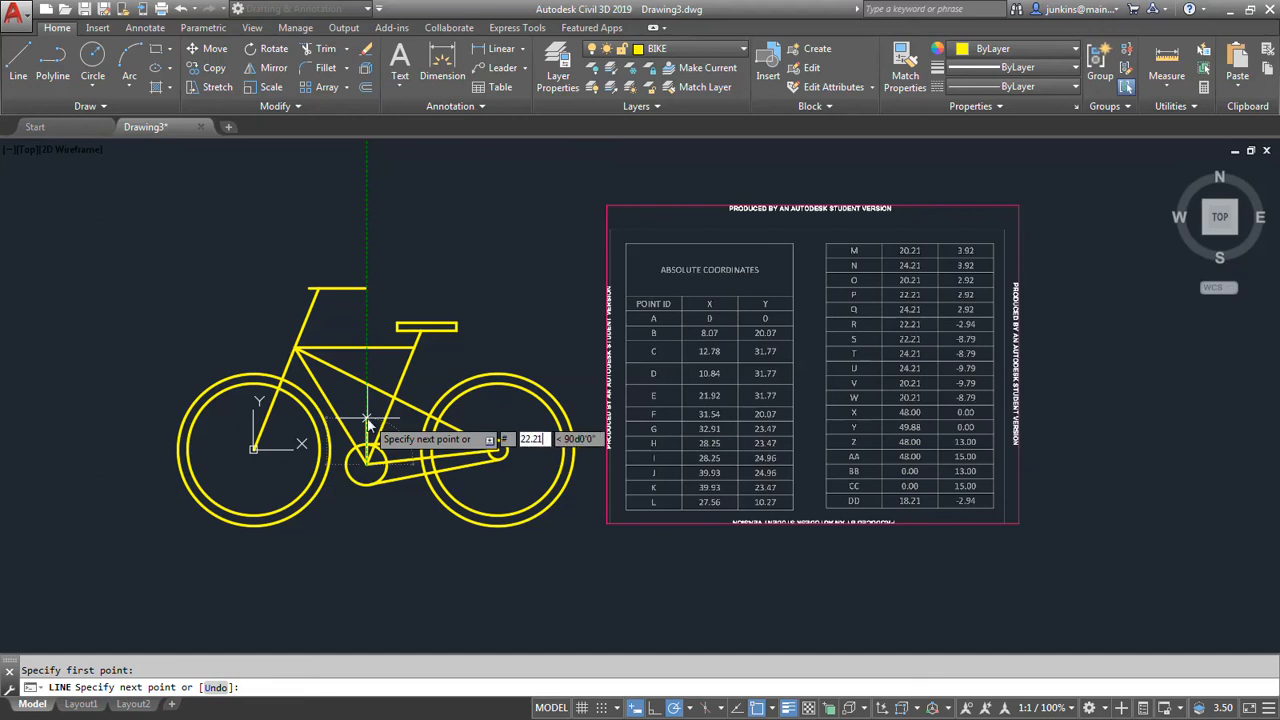
key("Tab")
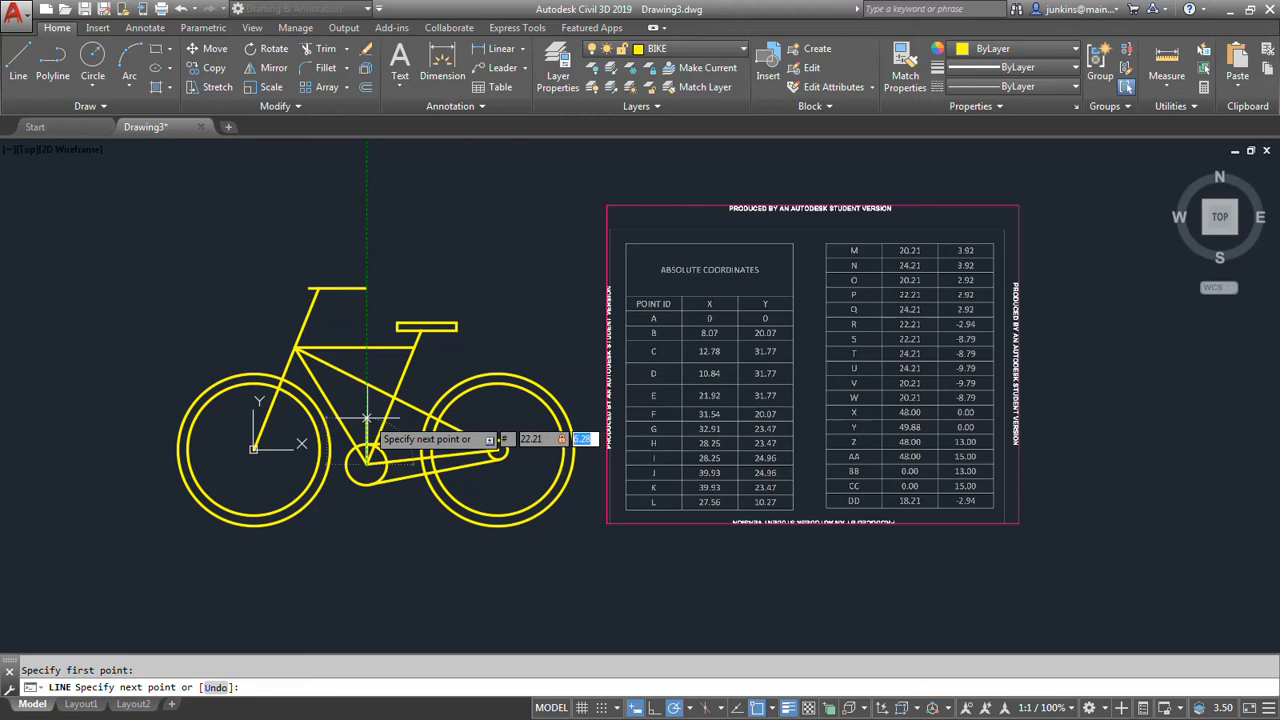
type("2.92")
key("Return")
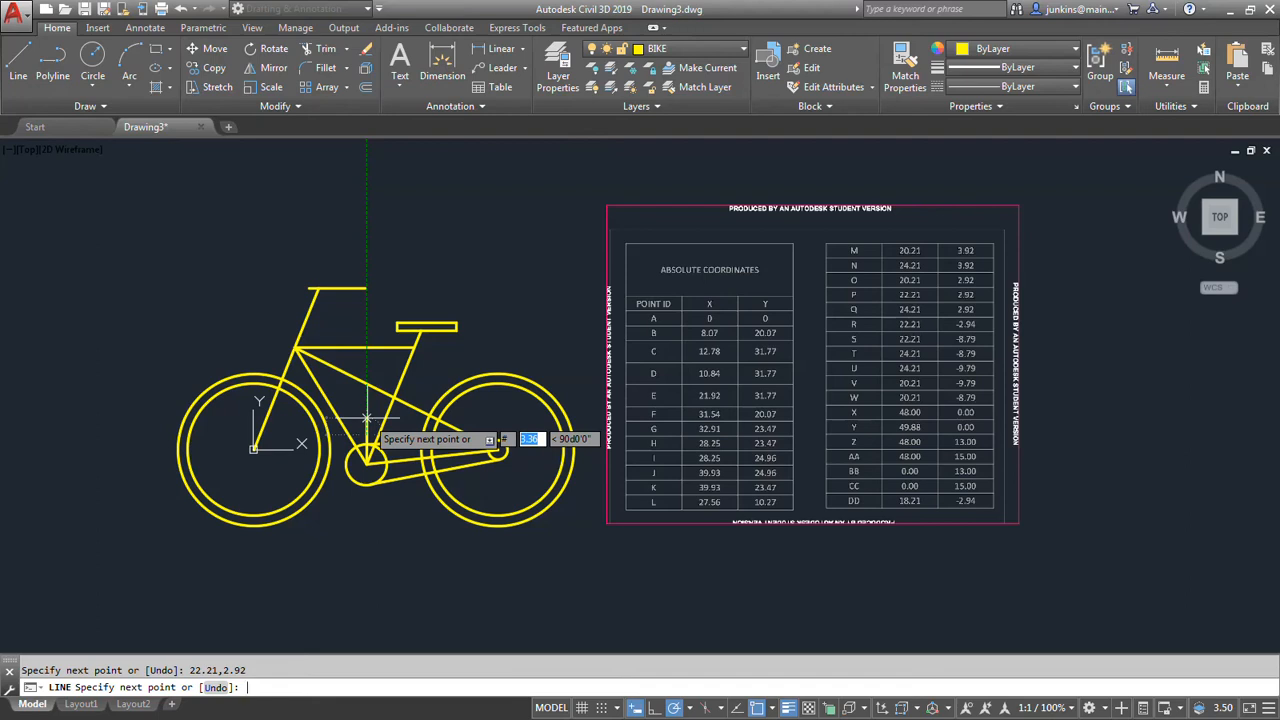
Continue the line from the crank's upper end to point O at absolute coordinates 20.21,2.92.
type("20.21")
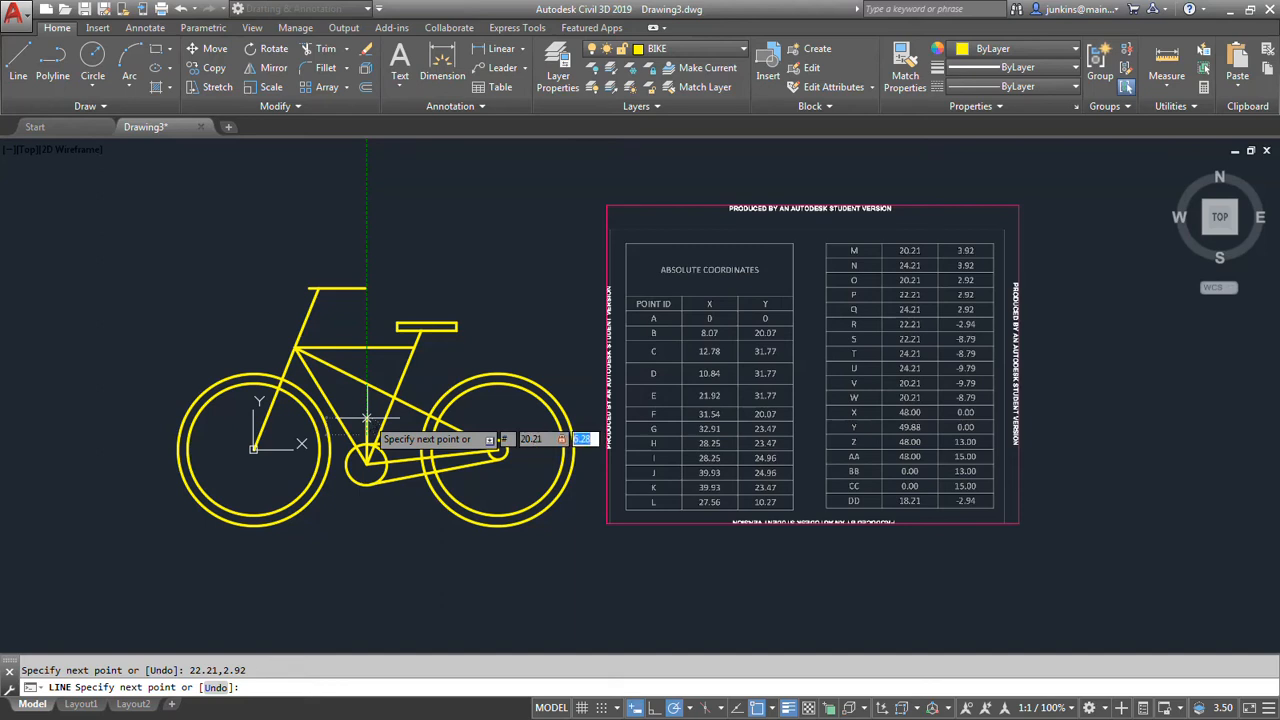
type(",2.92")
key("Return")
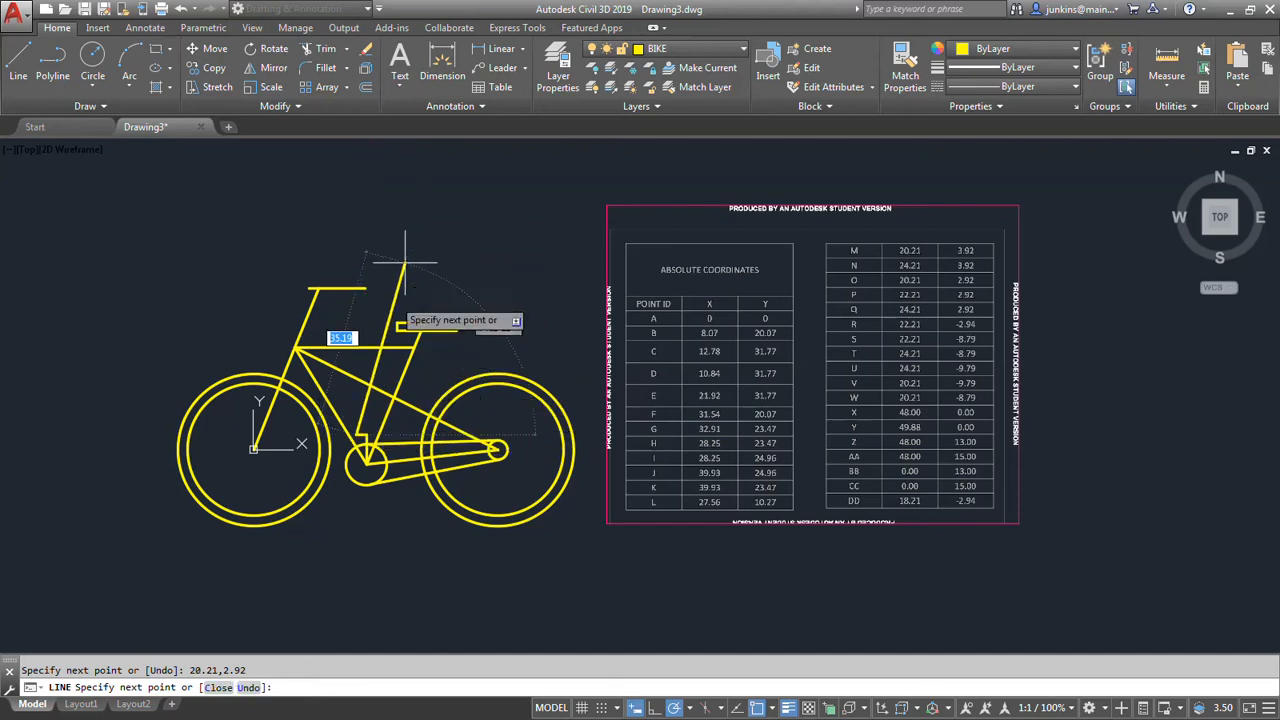
Continue the upper pedal outline to point M at absolute coordinates 20.21,3.92.
scroll(357, 424, "up", 2)
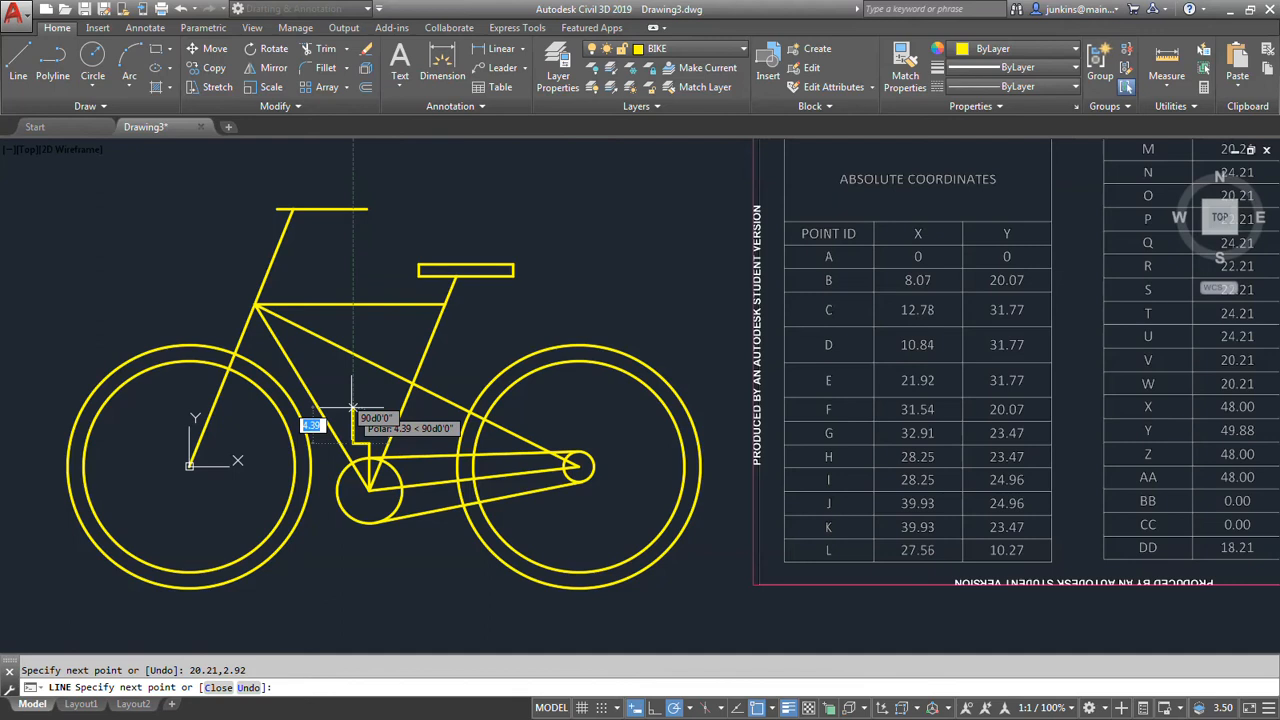
type("#")
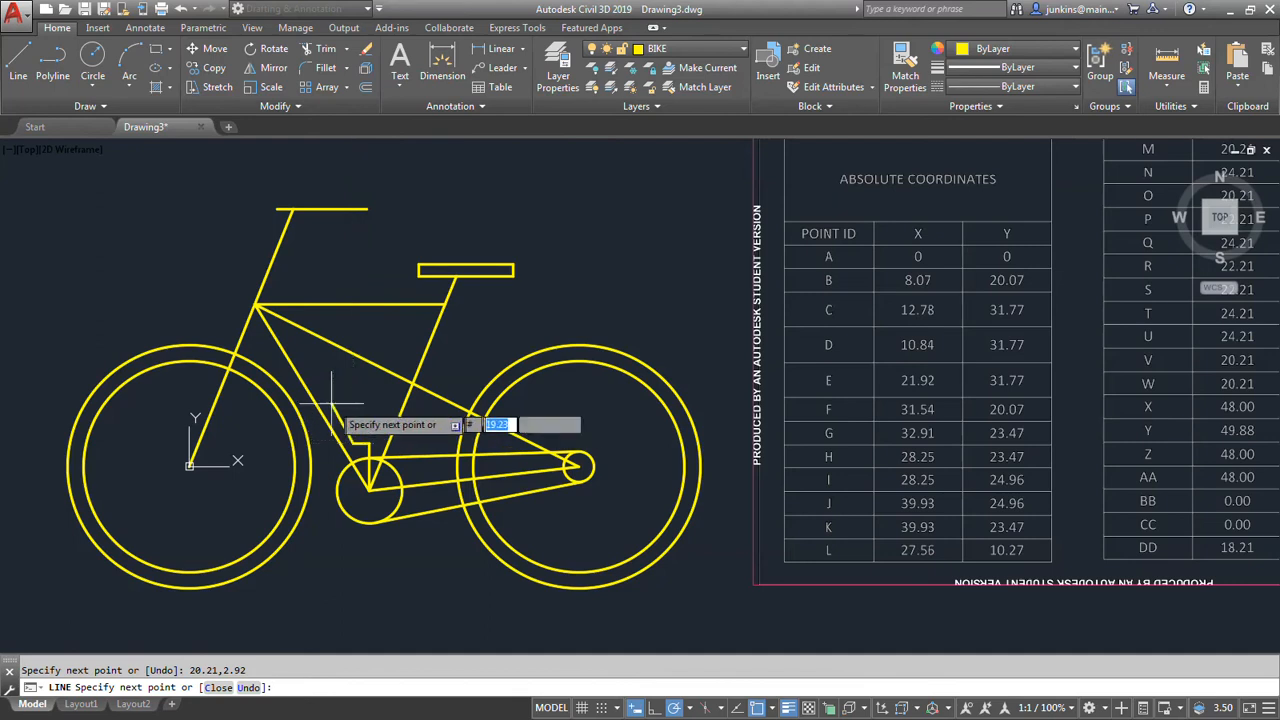
mouse_move(534, 317)
middle_mouse_down()
mouse_move(350, 309)
mouse_move(314, 349)
middle_mouse_up()
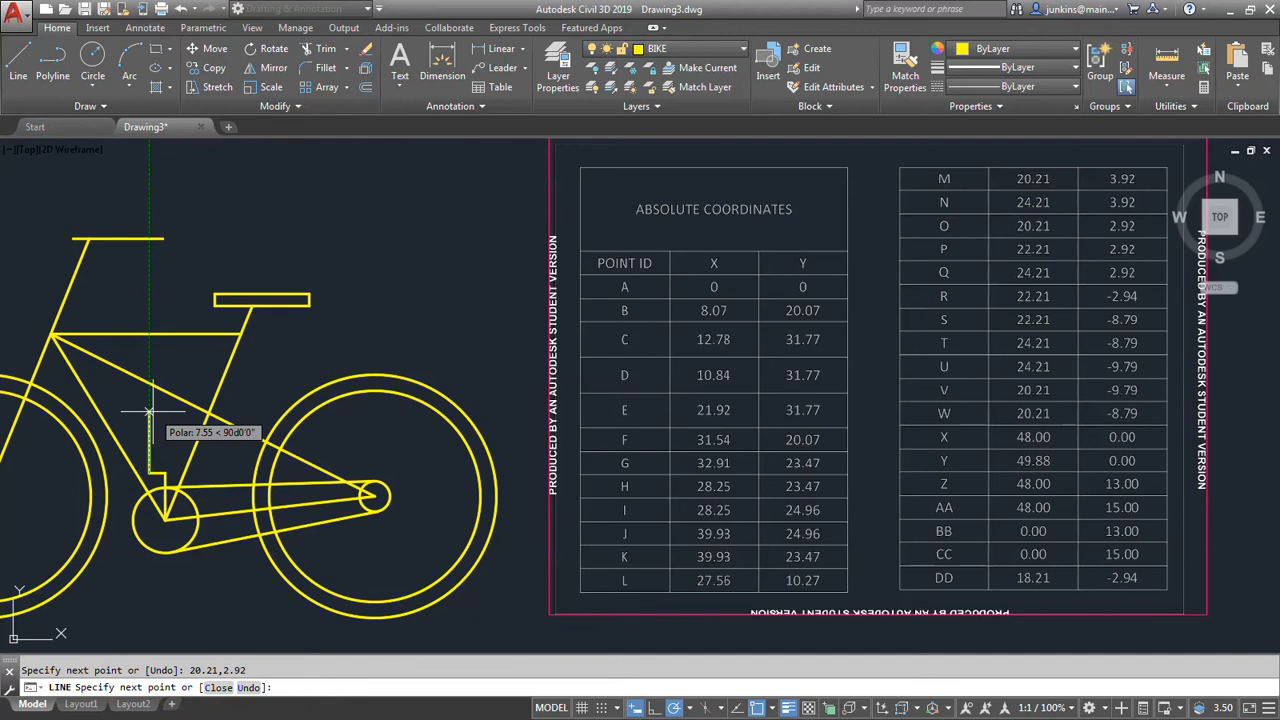
middle_click(153, 411)
type("20.")
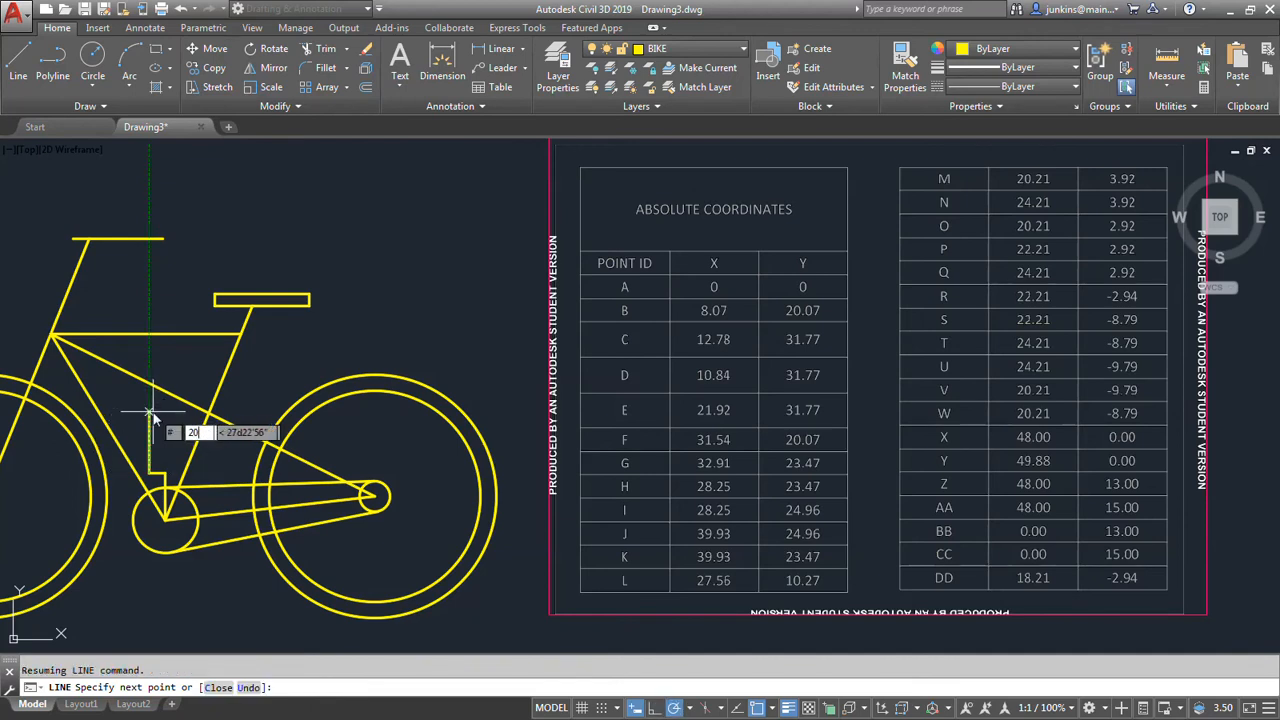
type("21")
key("Tab")
type("3.92")
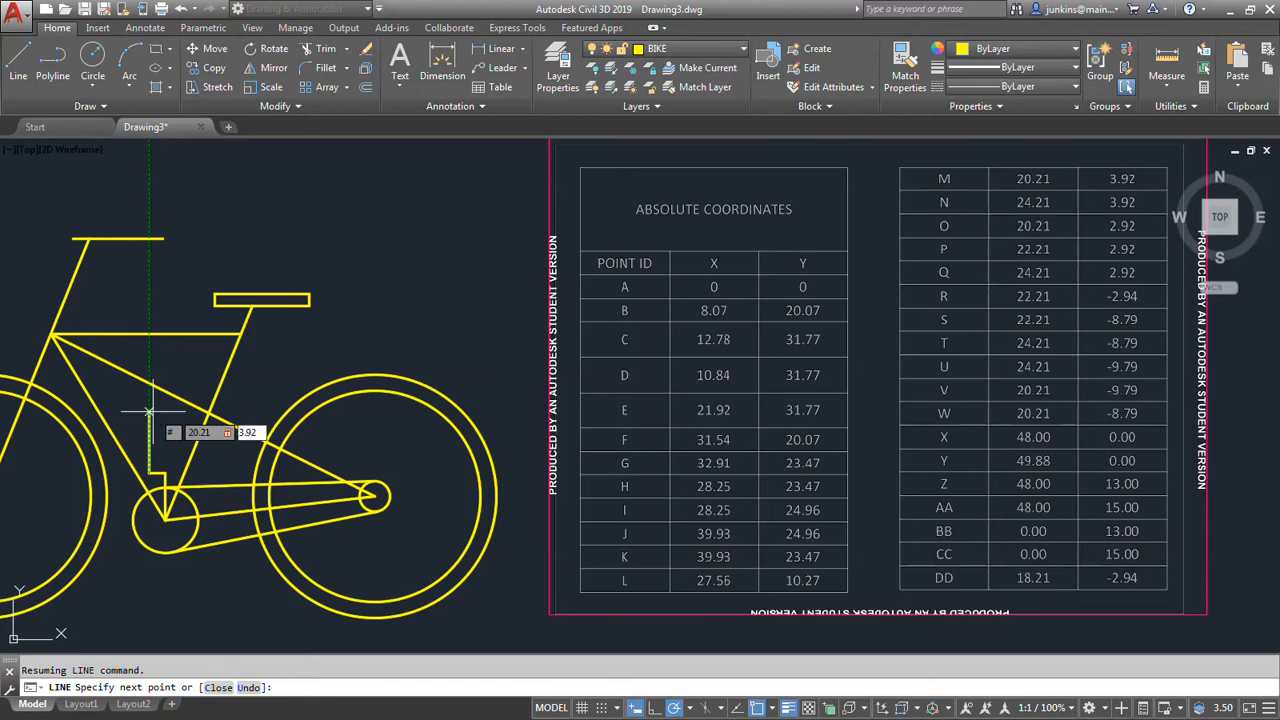
key("Return")
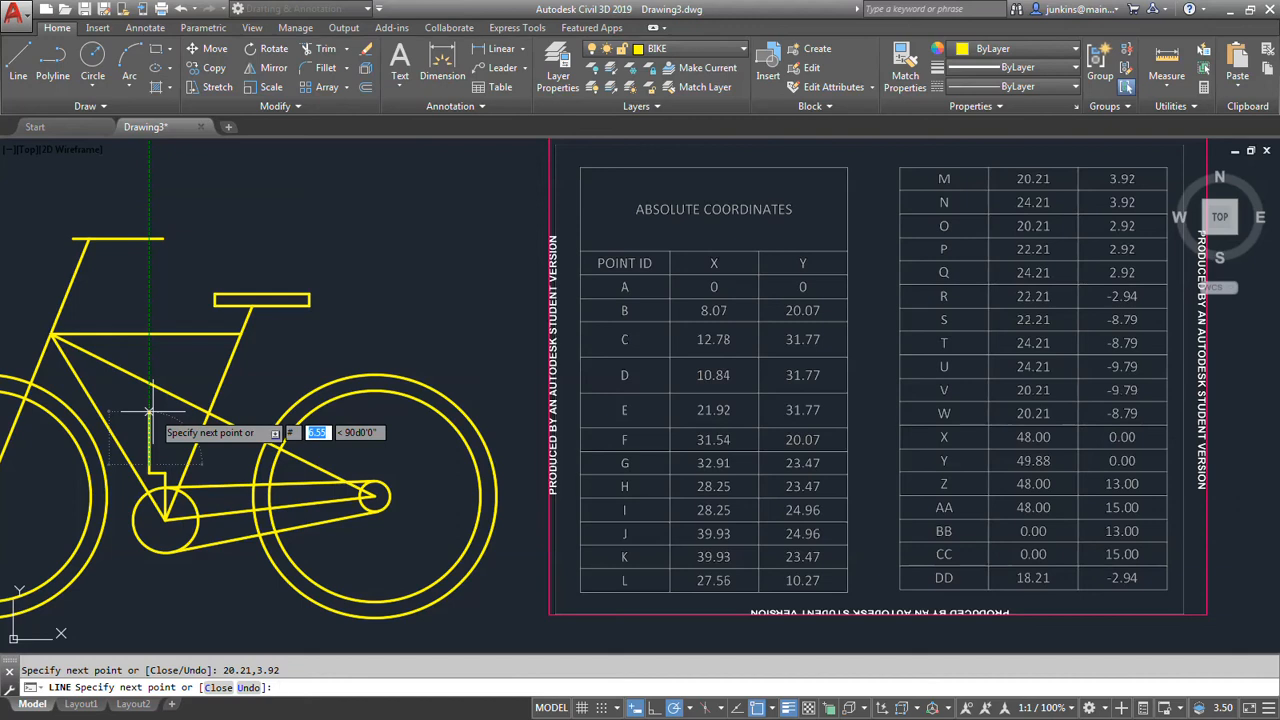
Draw the upper pedal's top edge to point N at absolute coordinates 24.21,3.92.
type("24.21")
key("comma")
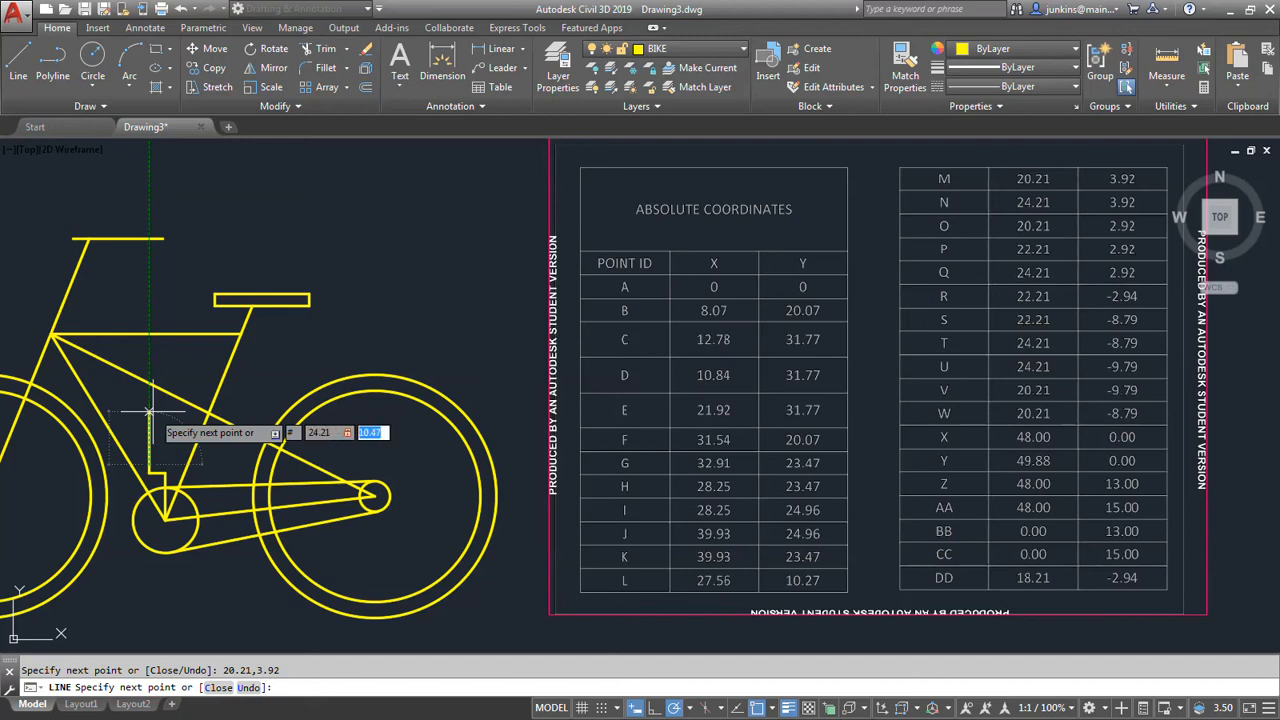
type("3.92")
key("Return")
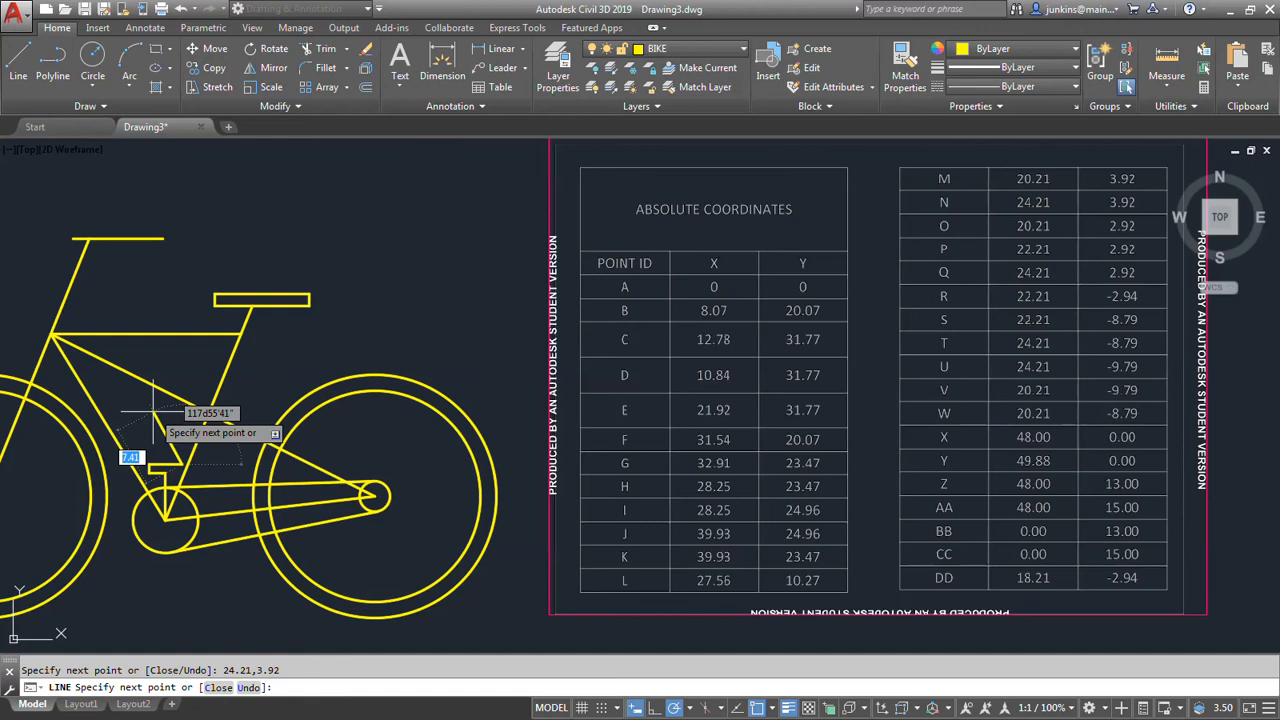
Draw the pedal outline down to point Q at absolute 24.21,2.92, close it at the crank's upper end and finish the line.
type("#")
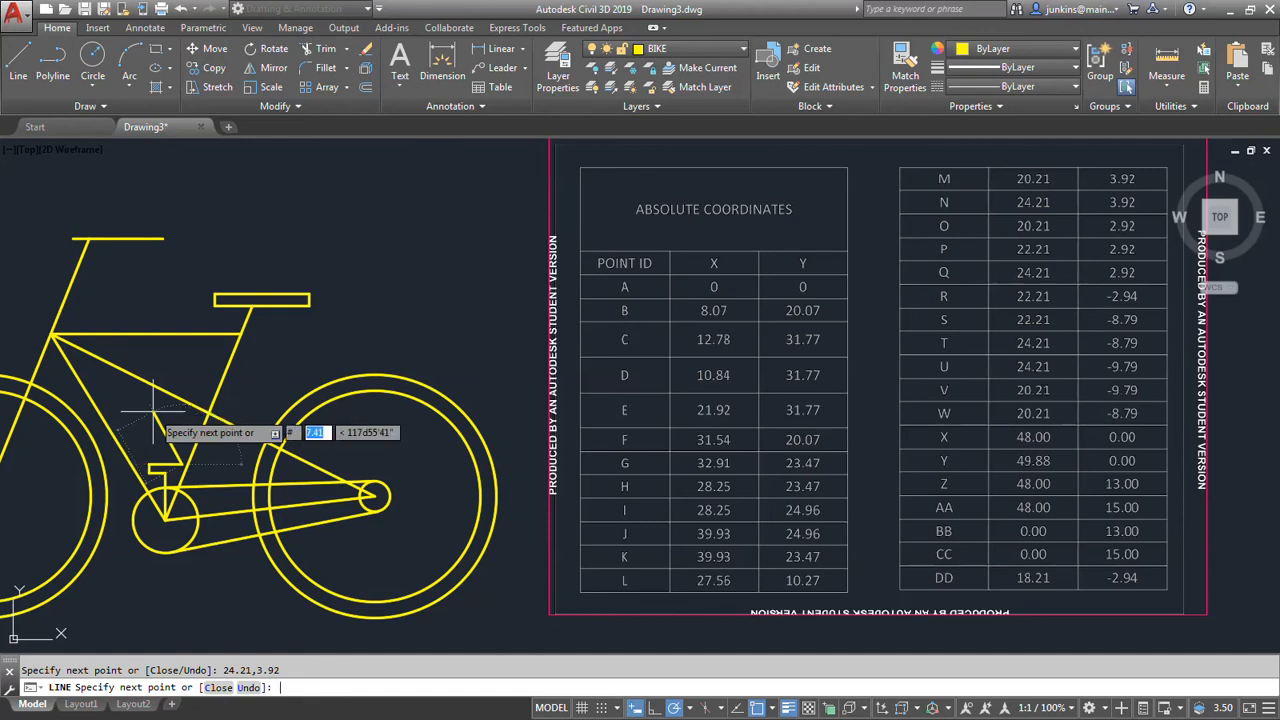
type("24.21")
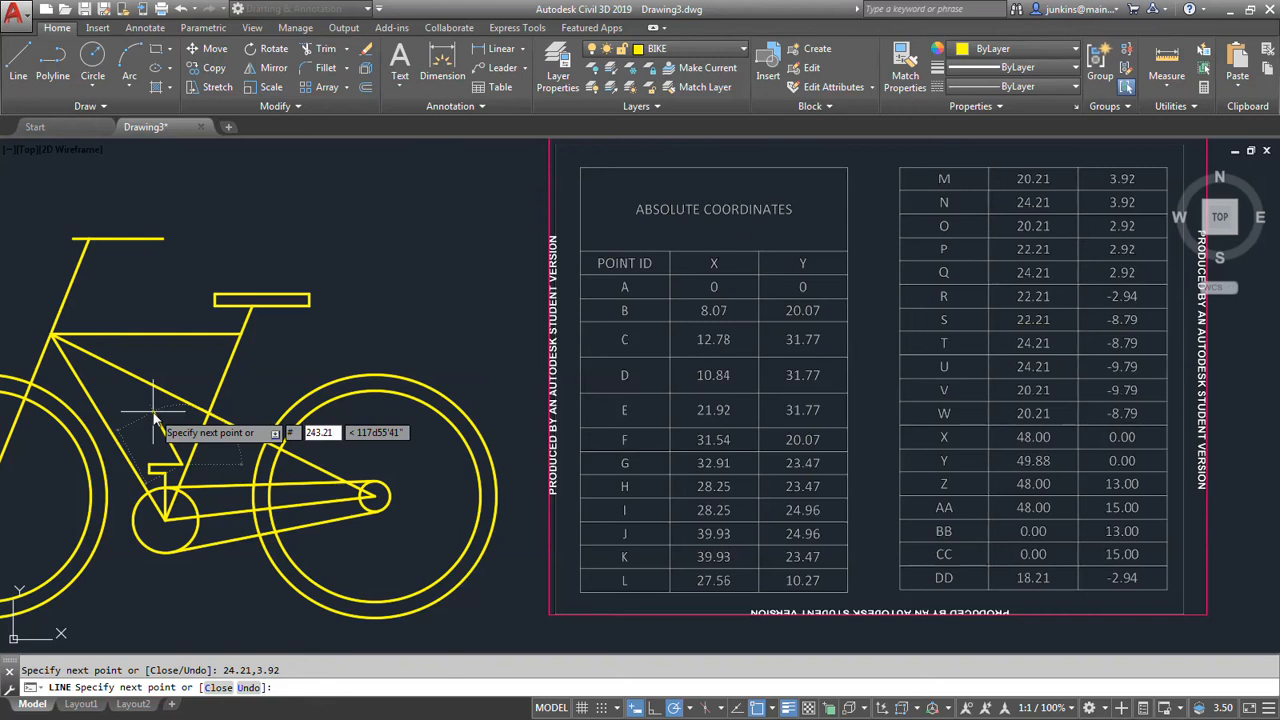
type(",")
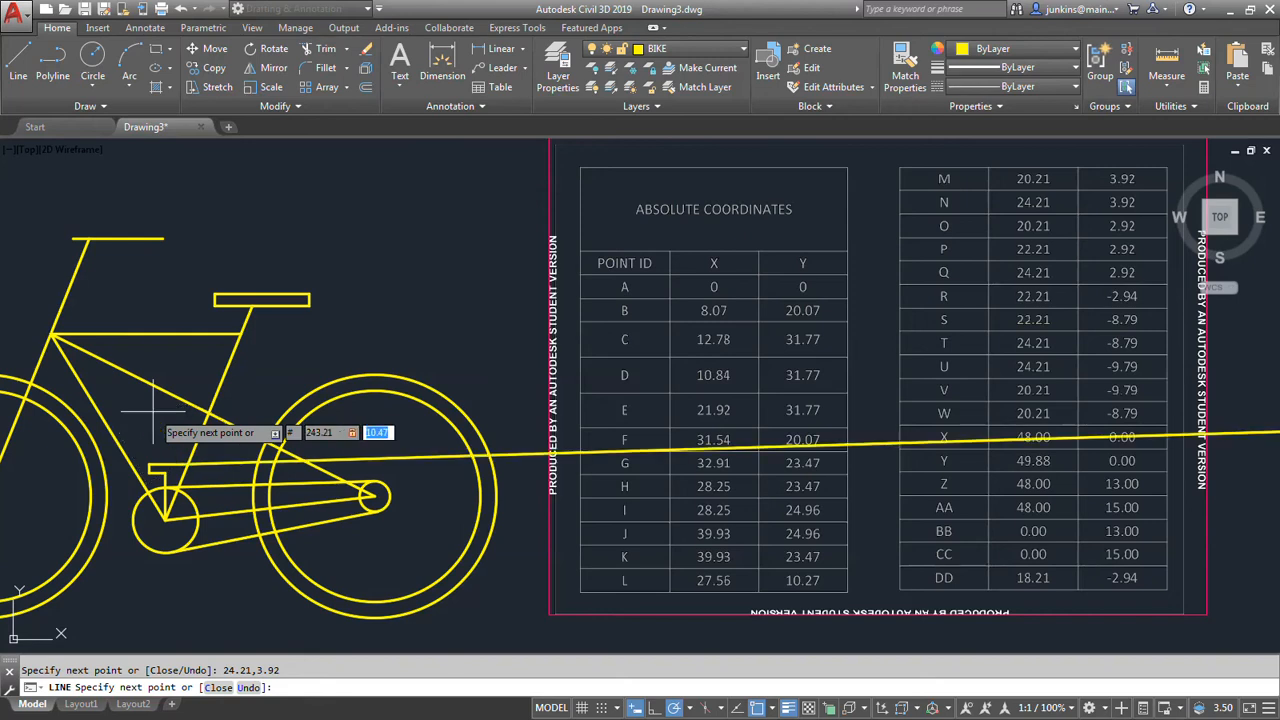
type("2.92")
key("Tab")
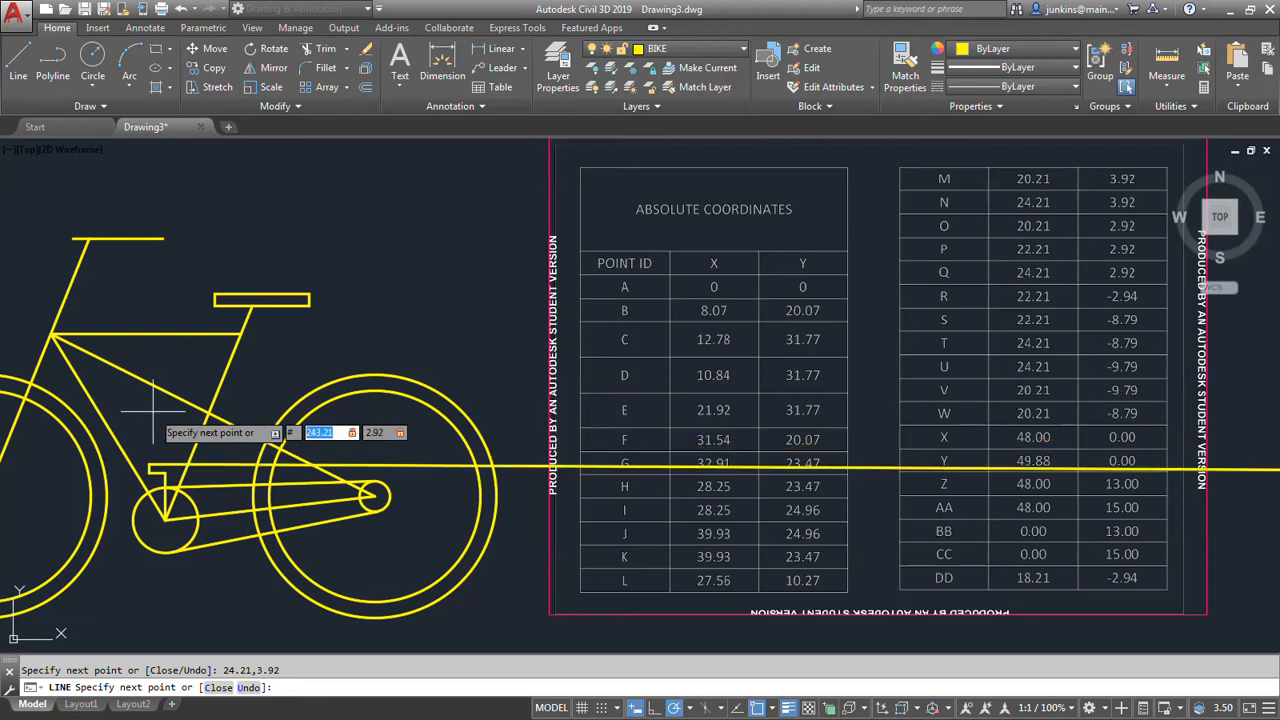
type("24.21")
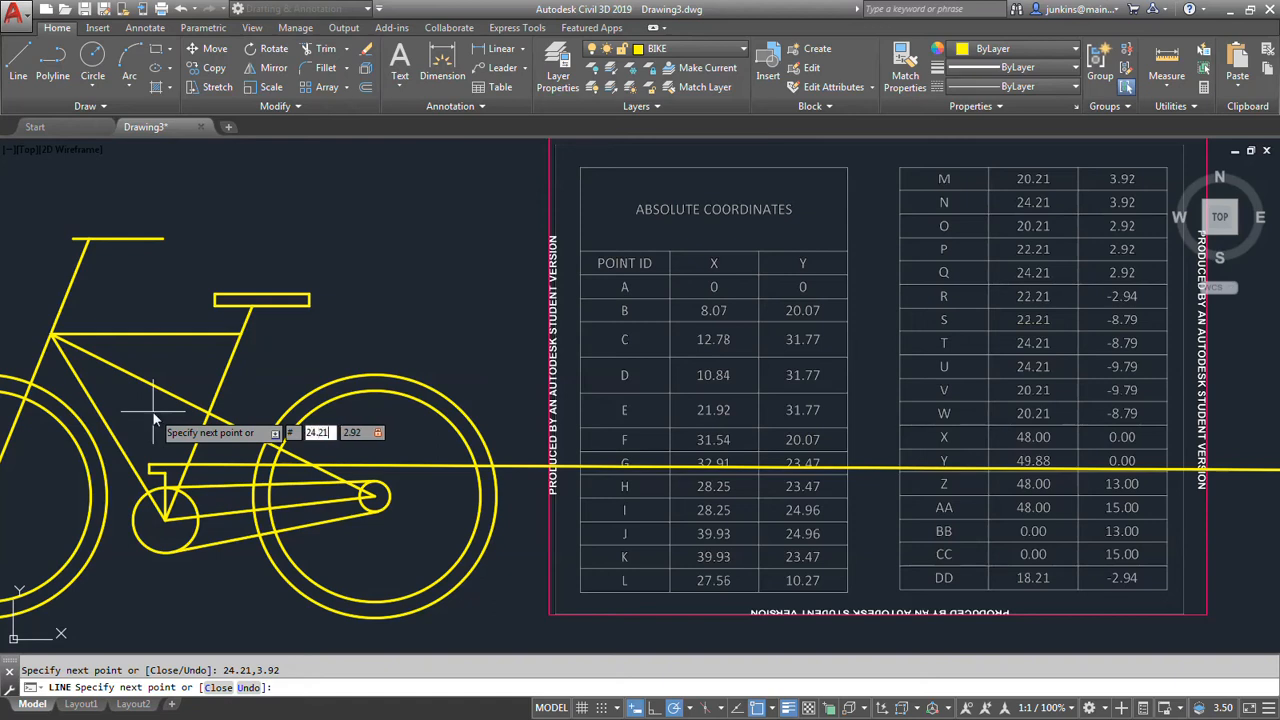
key("Tab")
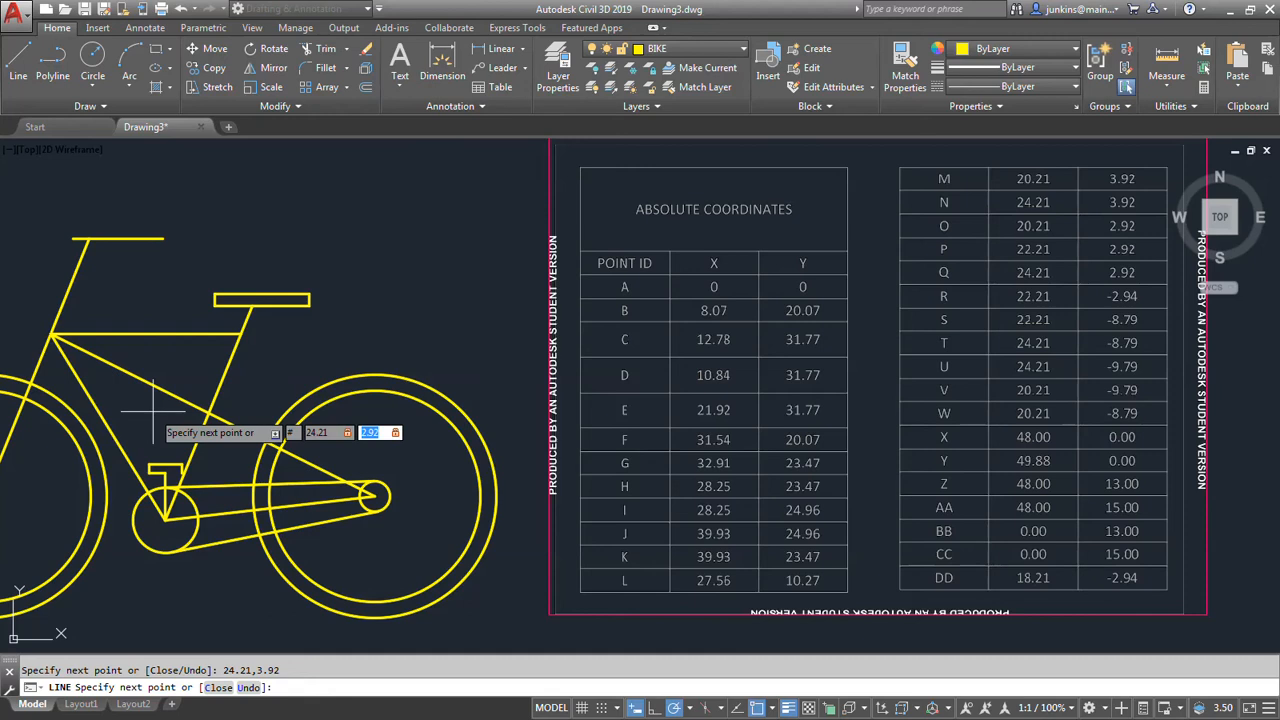
key("Return")
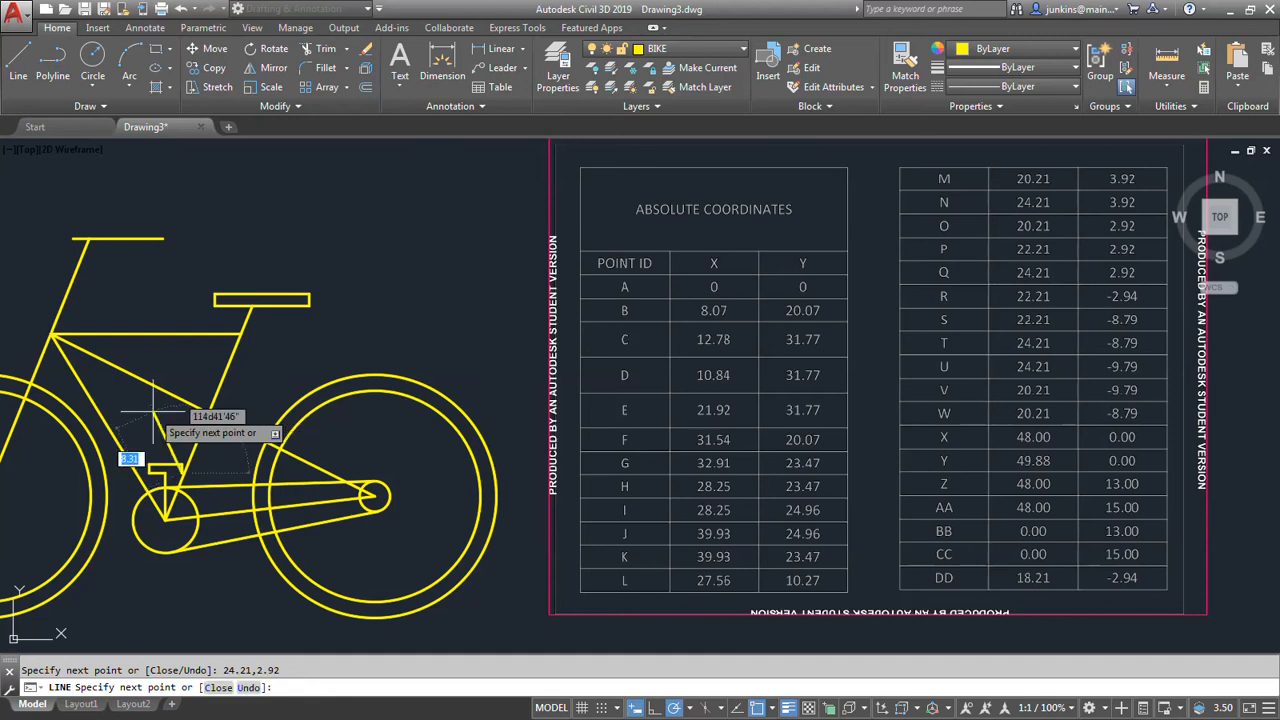
left_click(165, 462)
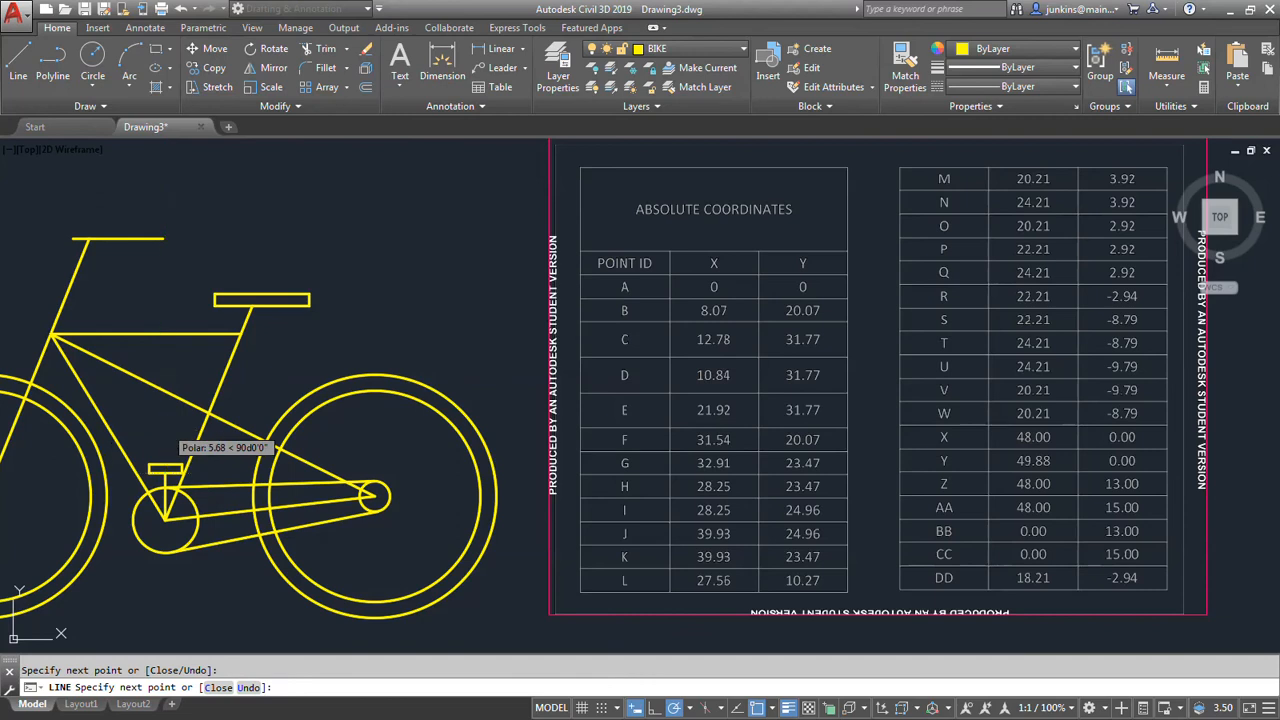
key("Escape")
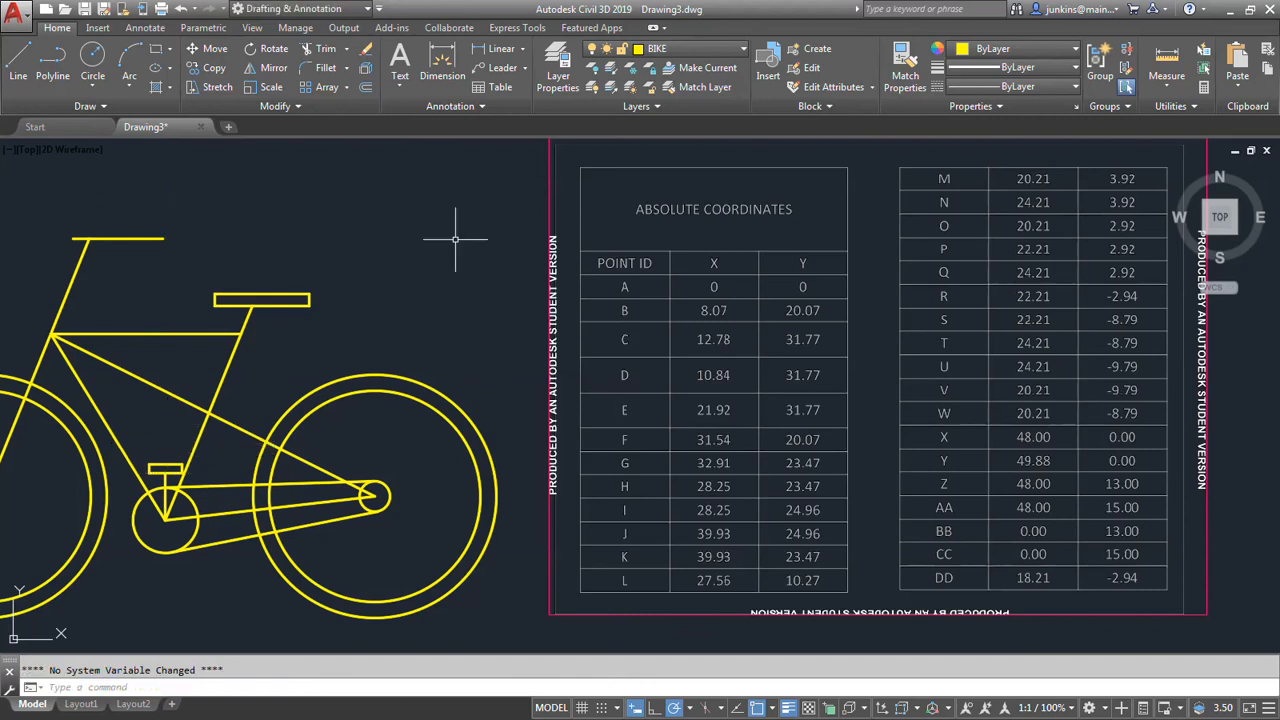
Start a new line at the pedal sprocket's centre for the lower crank.
middle_click_drag(343, 379, 498, 254)
scroll(335, 340, "up", 5)
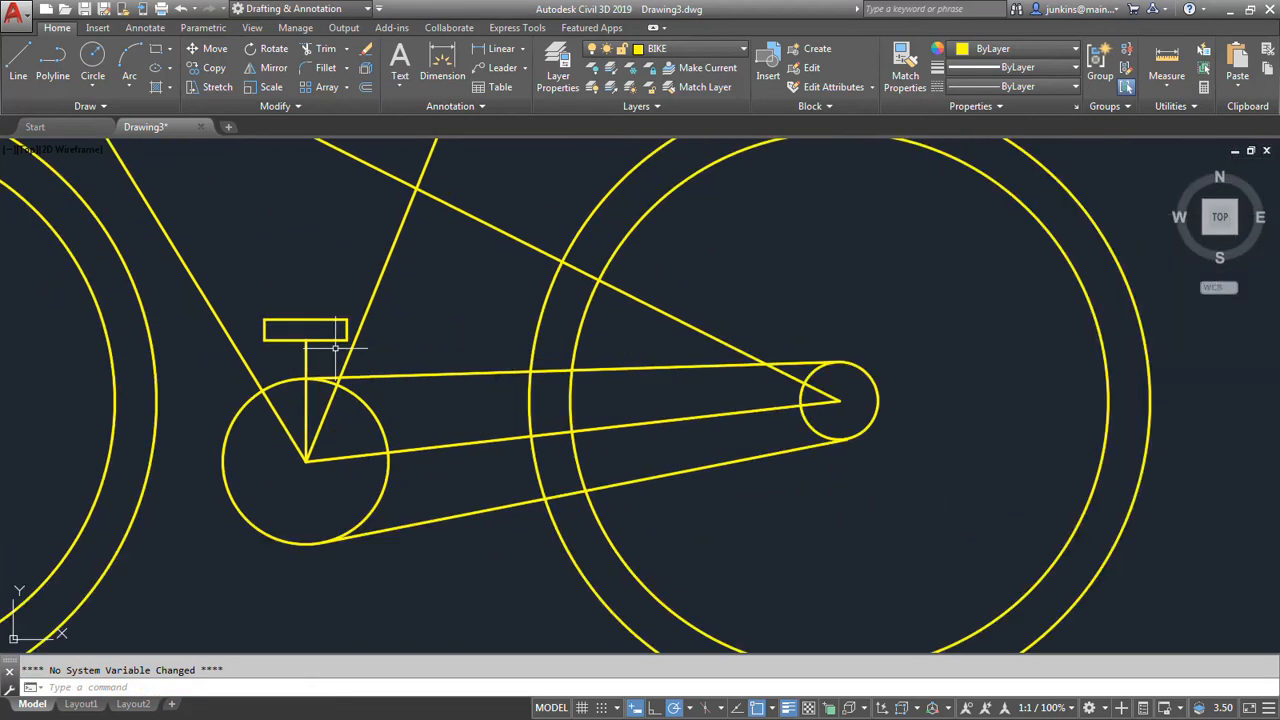
scroll(337, 337, "down", 3)
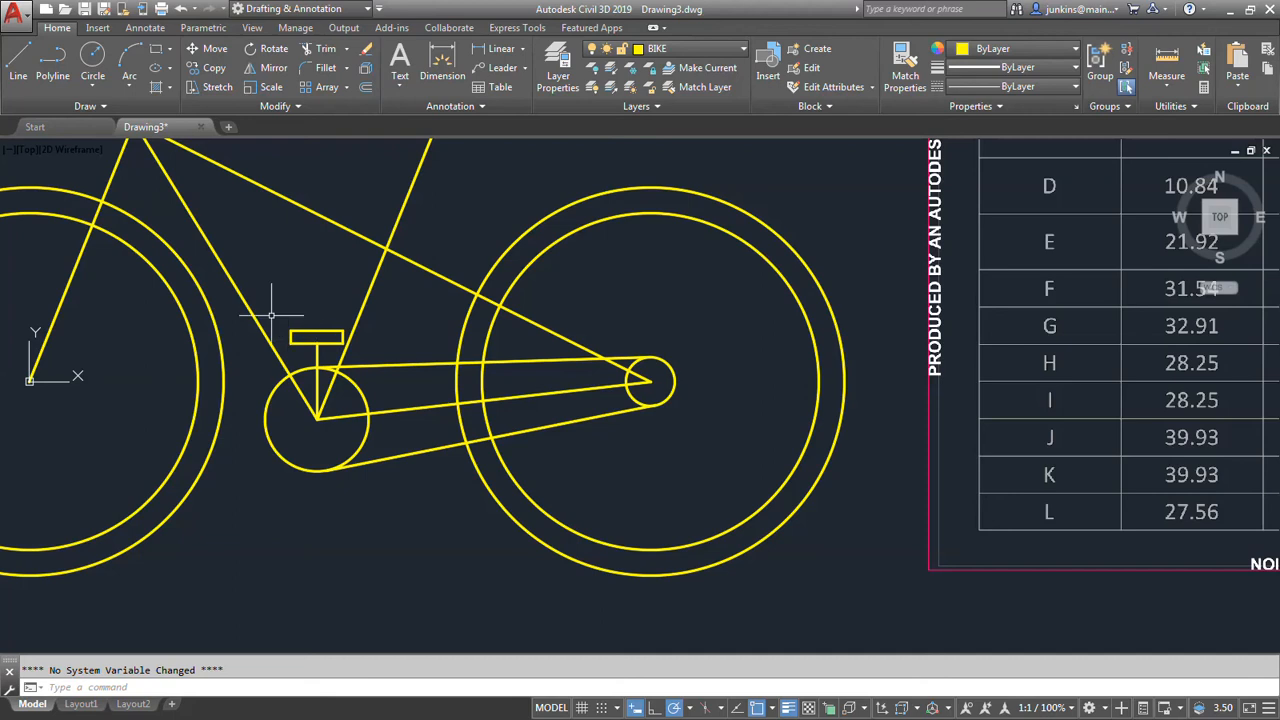
left_click(18, 62)
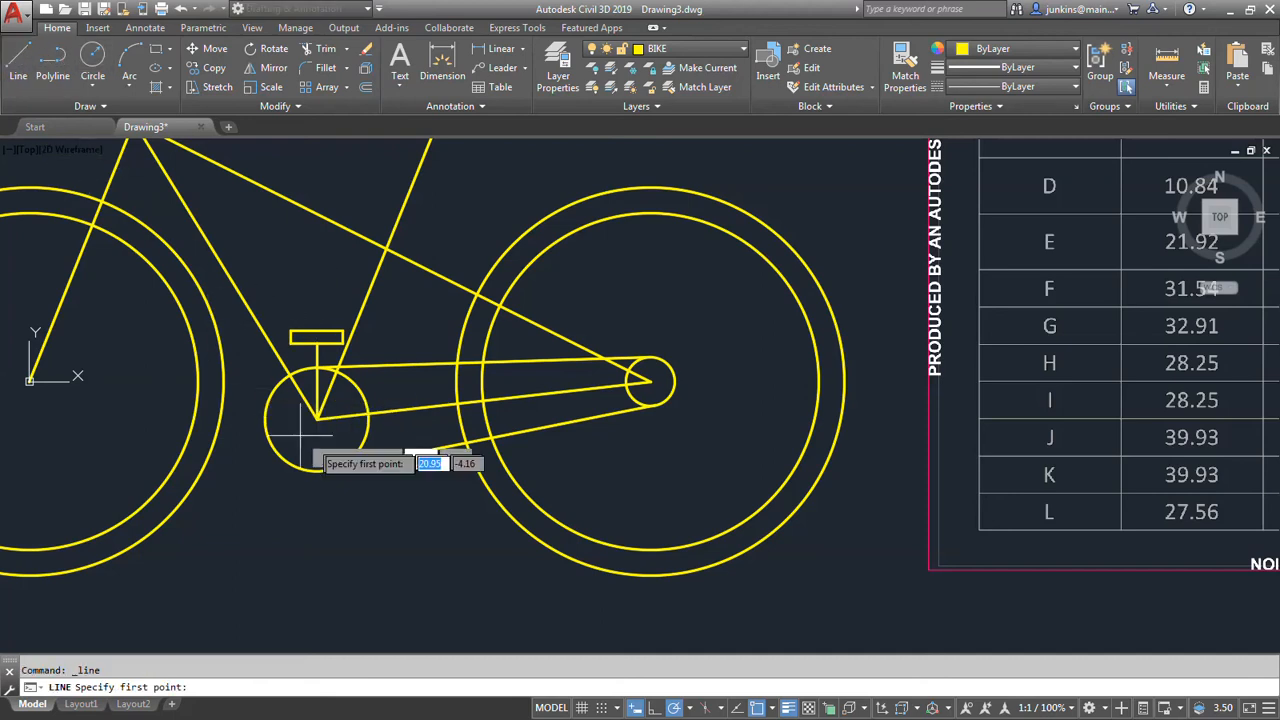
left_click(317, 418)
scroll(317, 440, "down", 5)
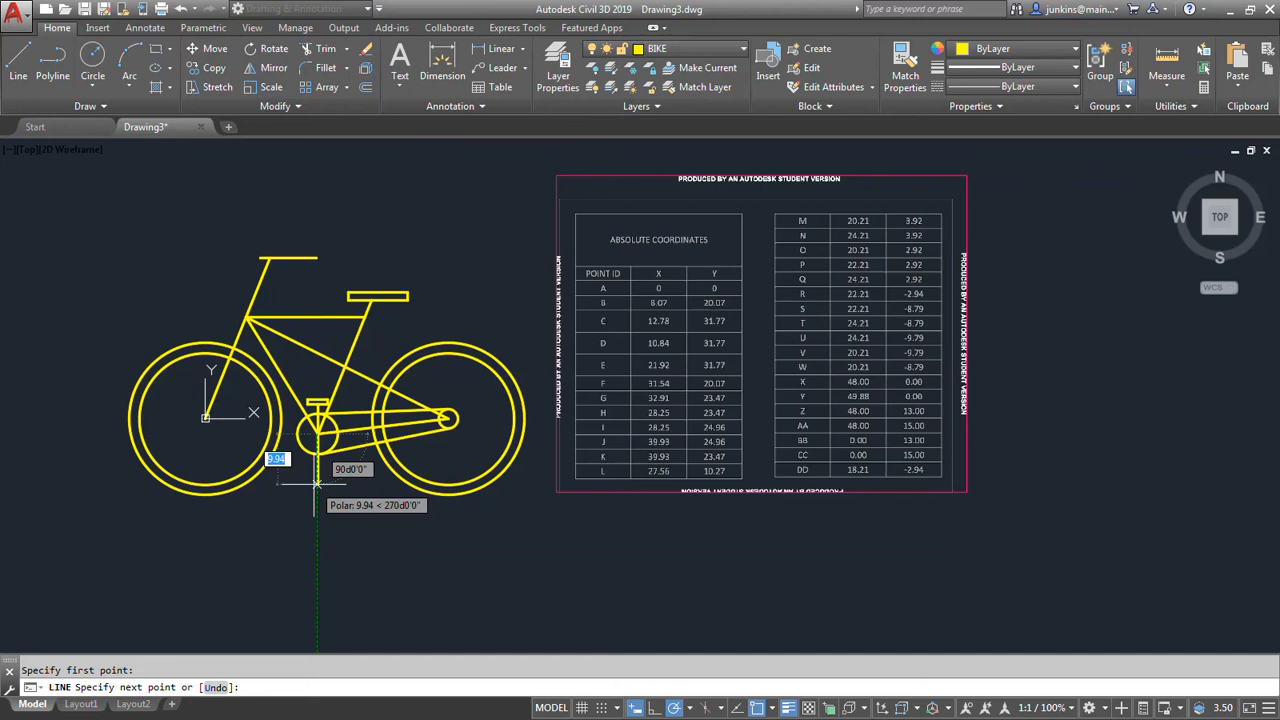
type("22")
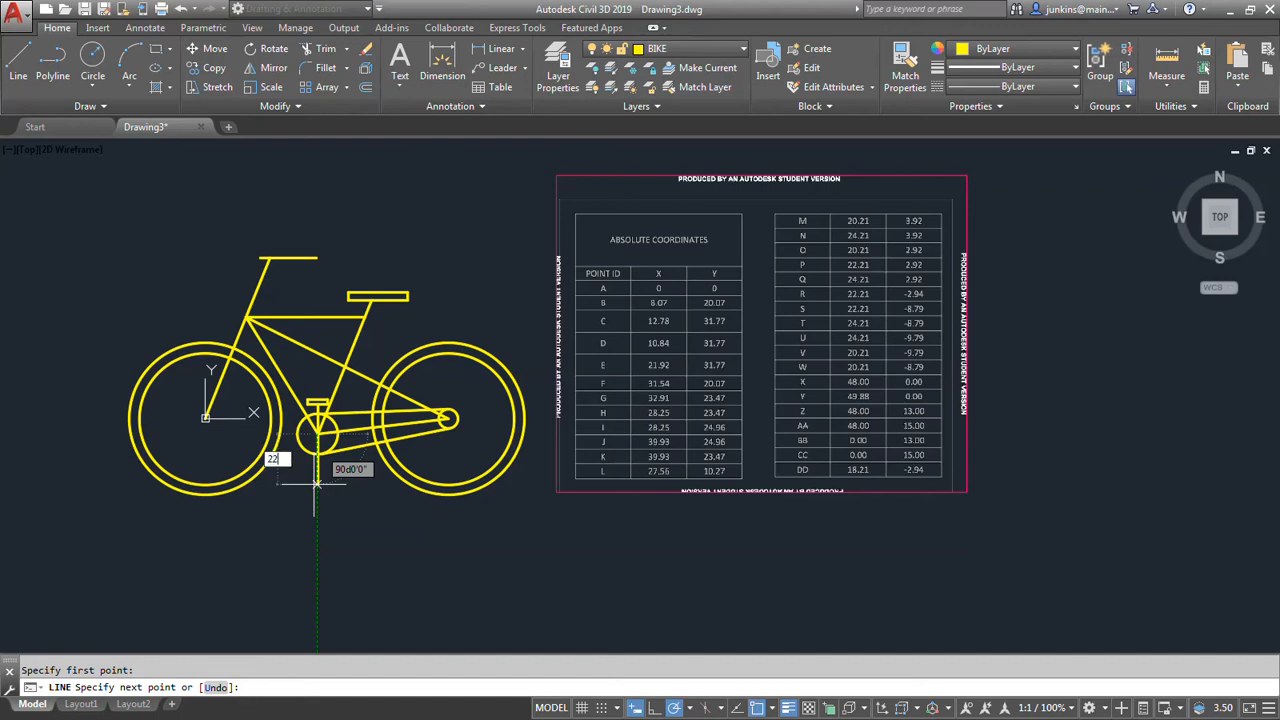
type(".21")
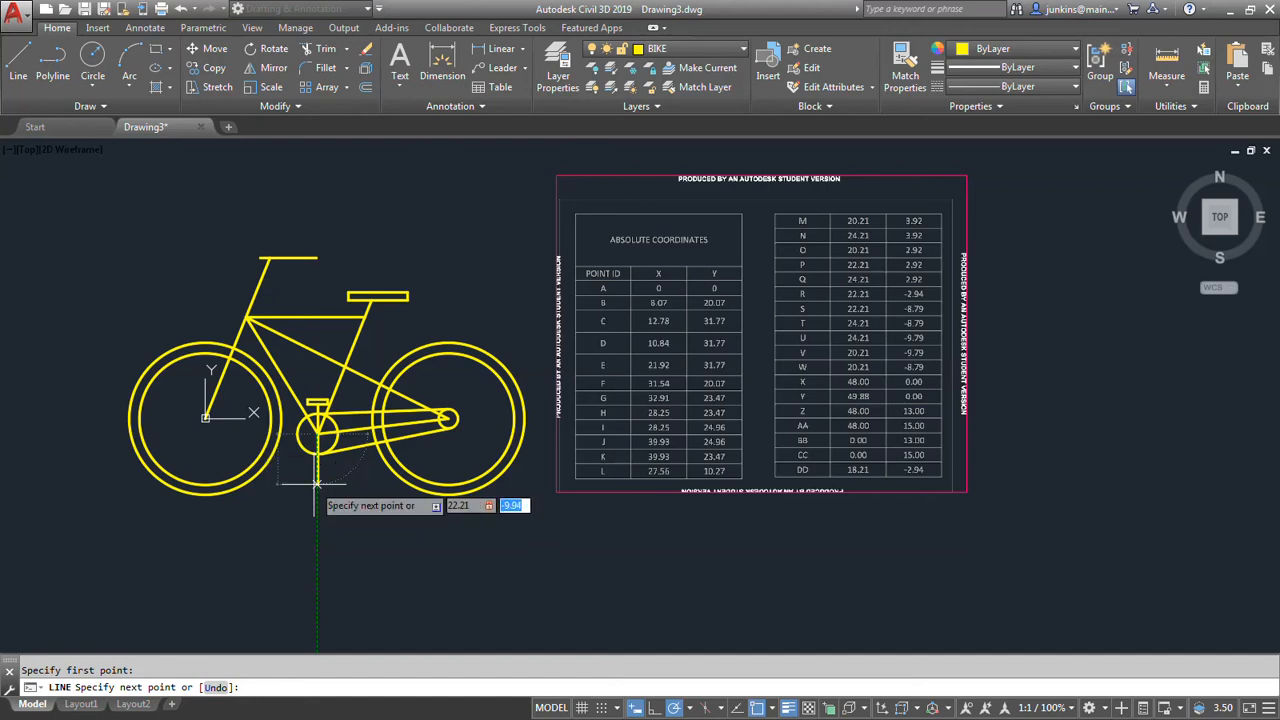
type(",-8.79")
key("Return")
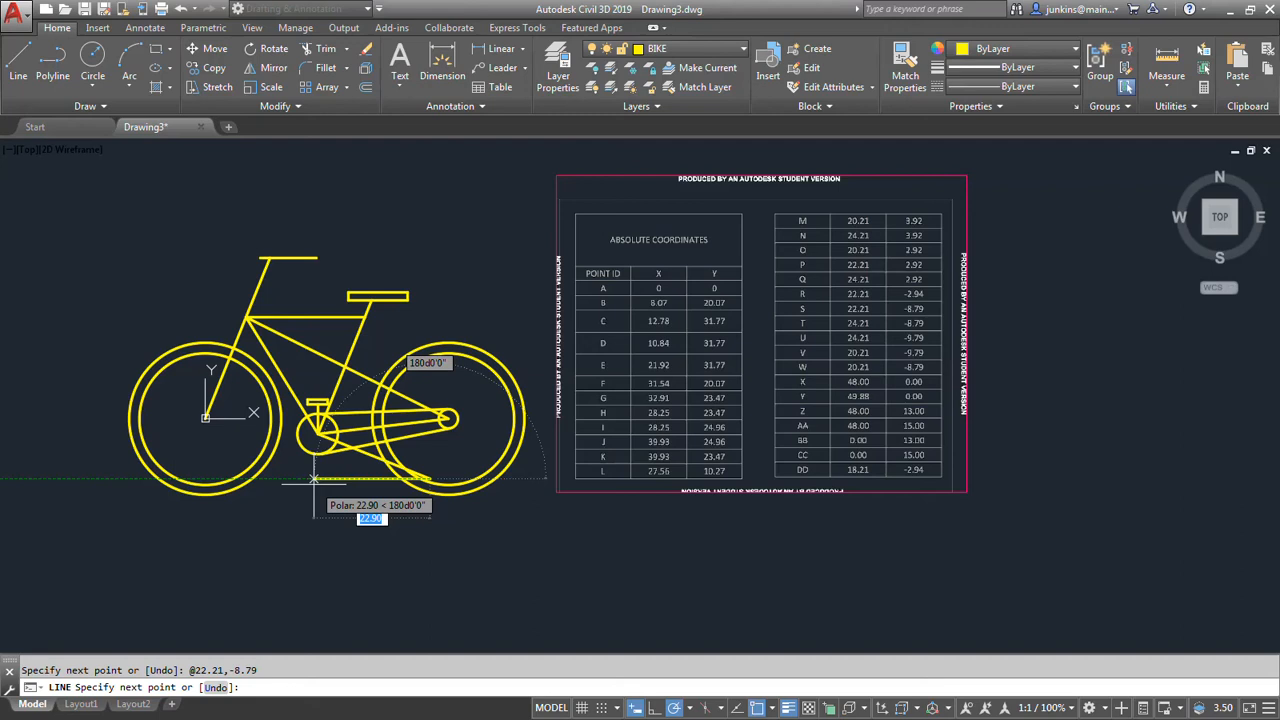
key("ctrl+z")
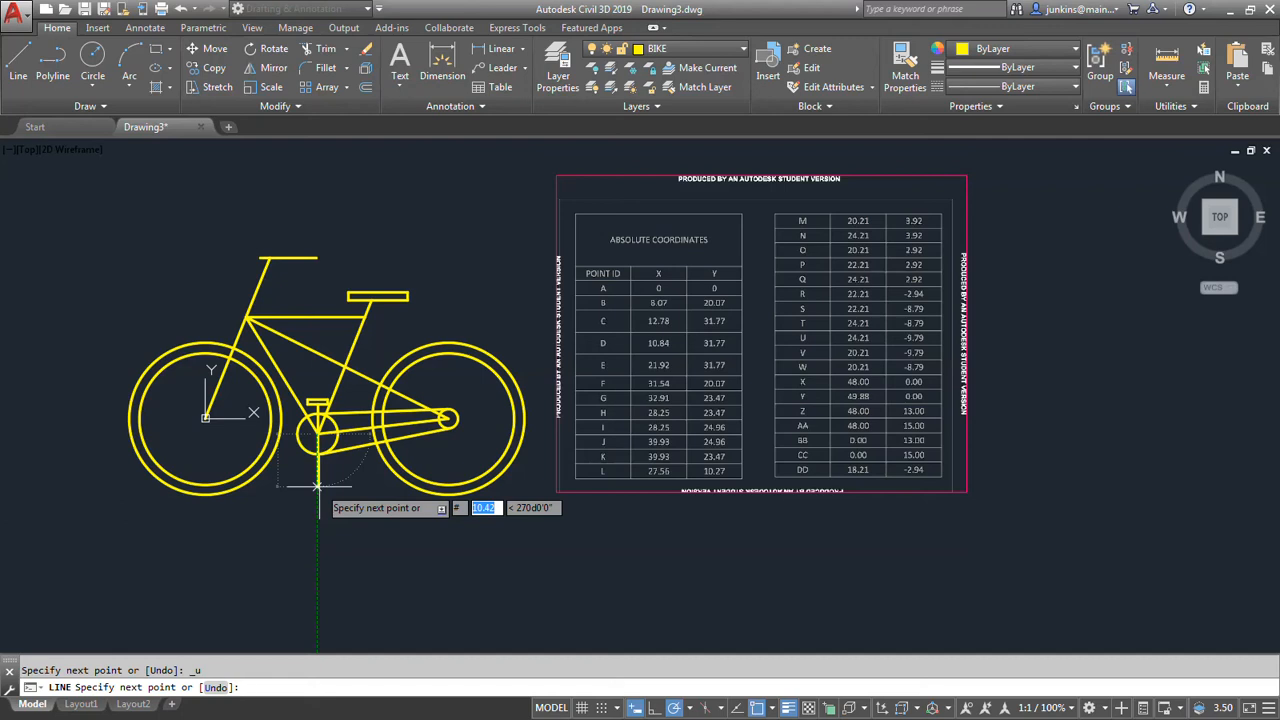
Draw the lower crank line down to point S at absolute coordinates 22.21,-8.79.
type("22.21")
key("Tab")
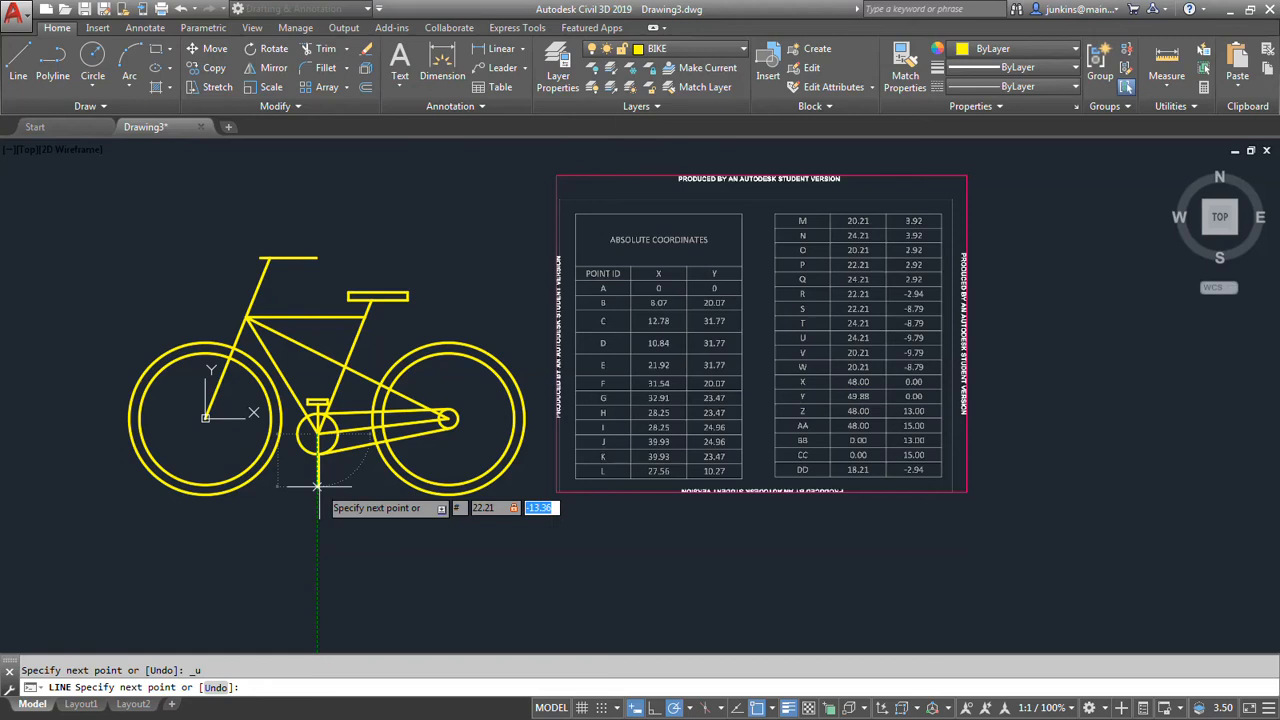
type("-8.79")
key("Return")
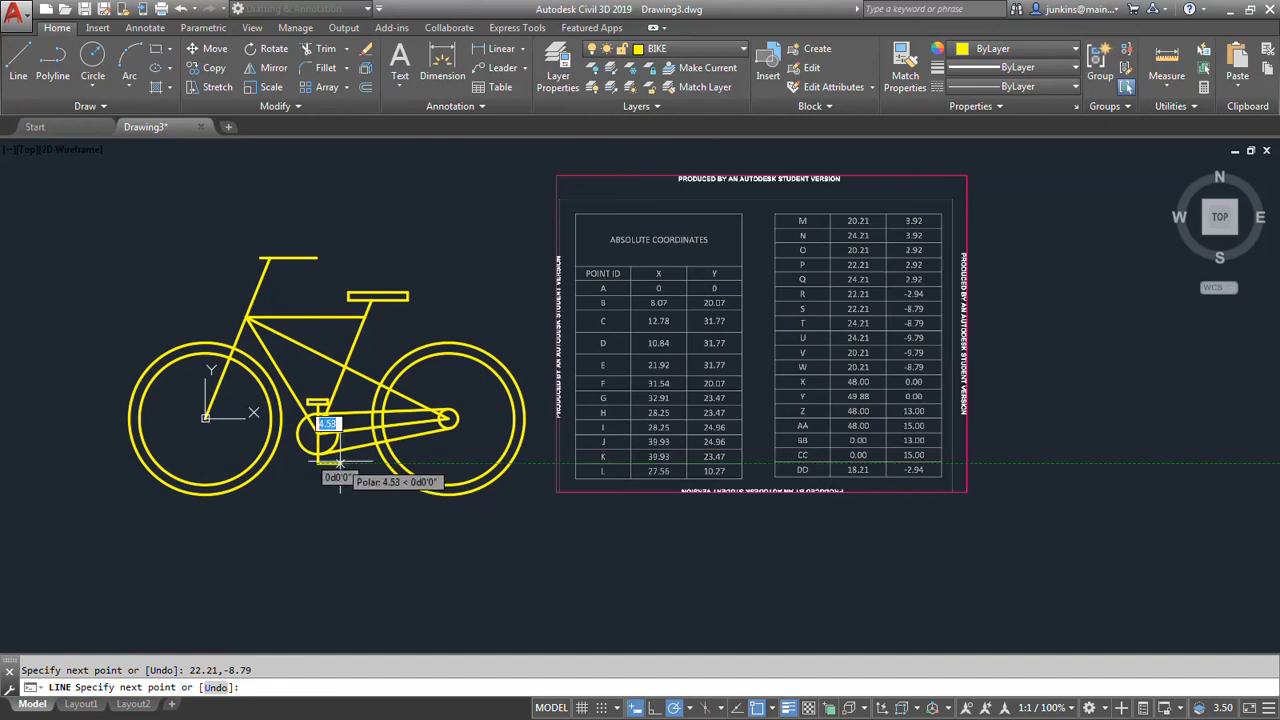
Draw the line from the lower crank's end to point T at absolute coordinates 24.21,-8.79.
type("#")
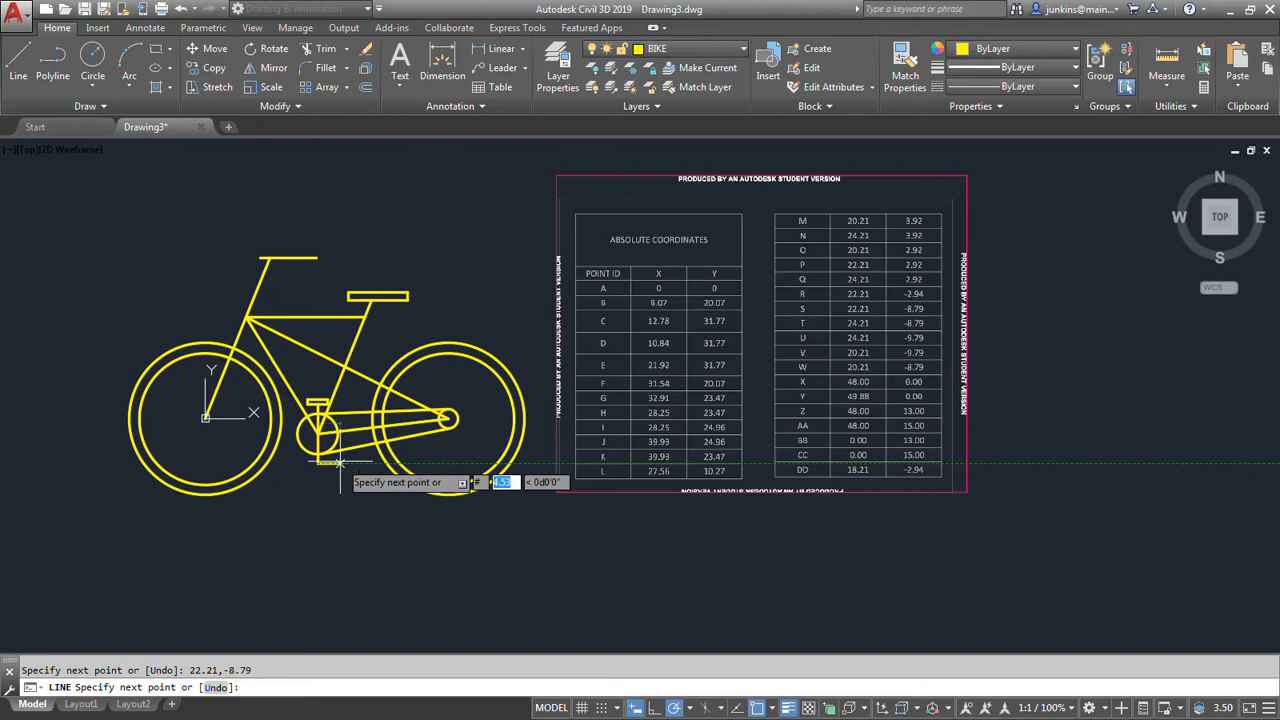
type("24.21,")
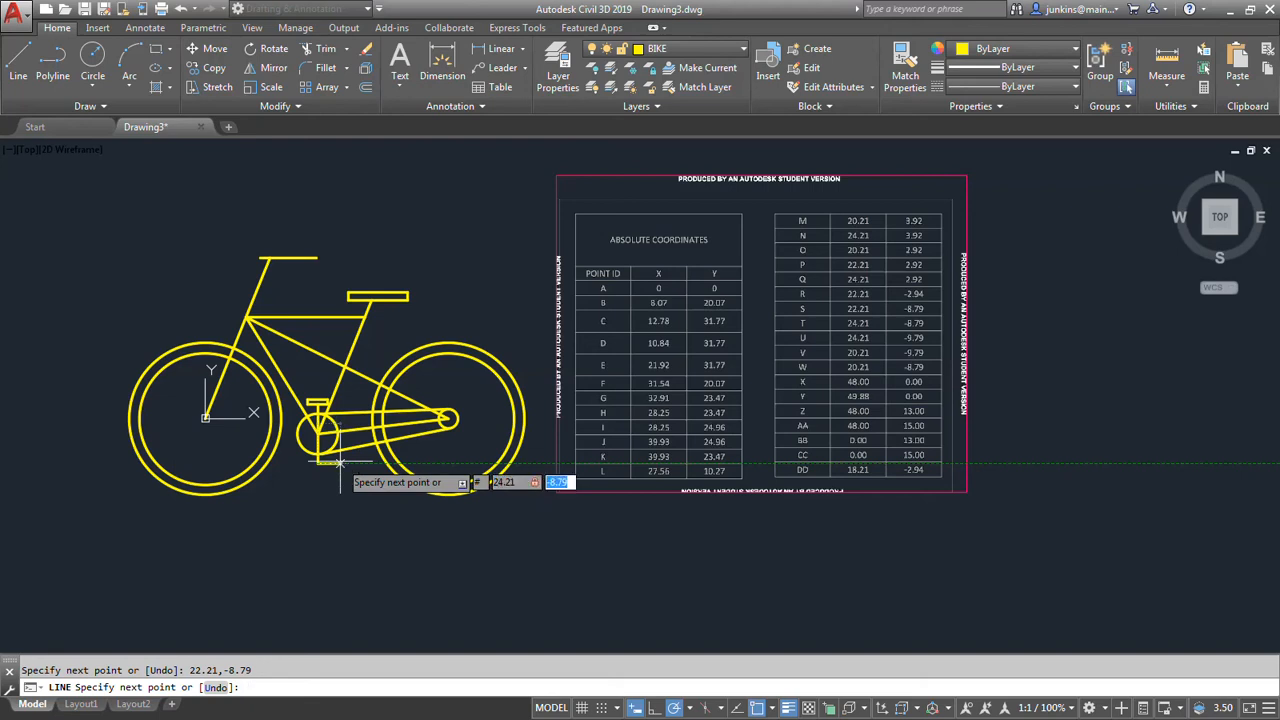
type("-8.79")
key("Return")
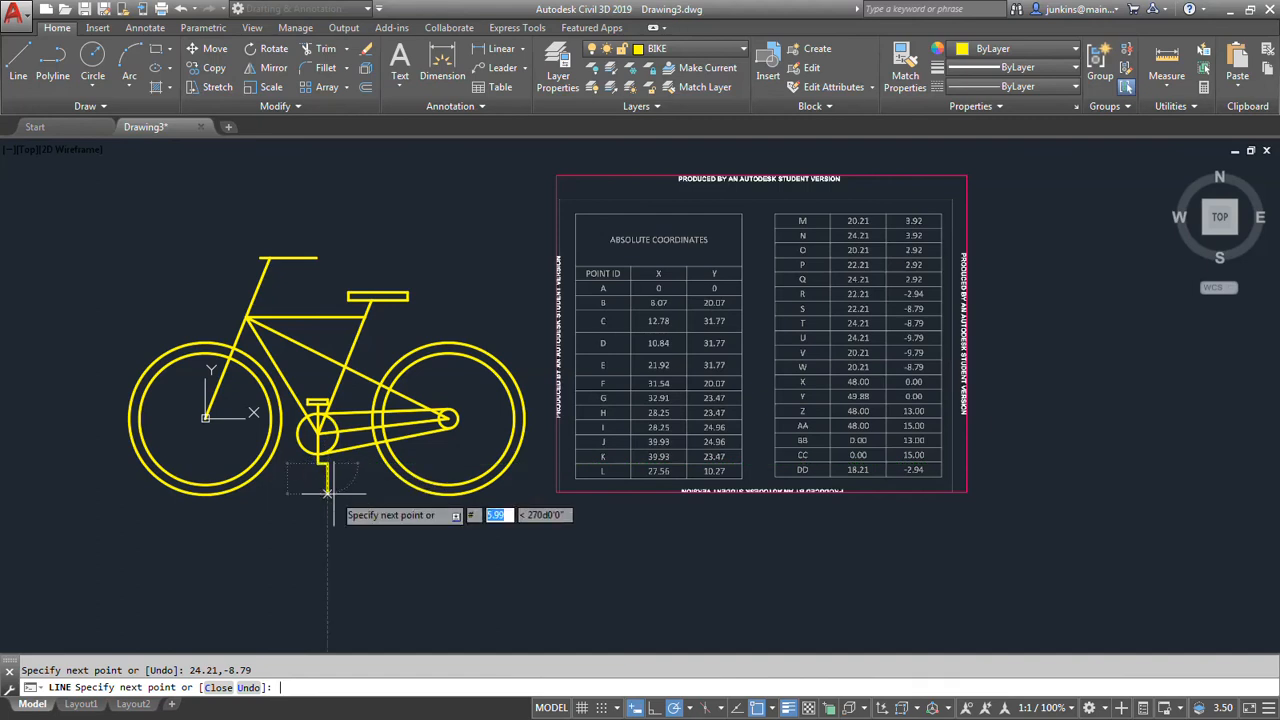
Draw the lower pedal's short side down to point U at absolute coordinates 24.21,-9.79.
type("24.21,")
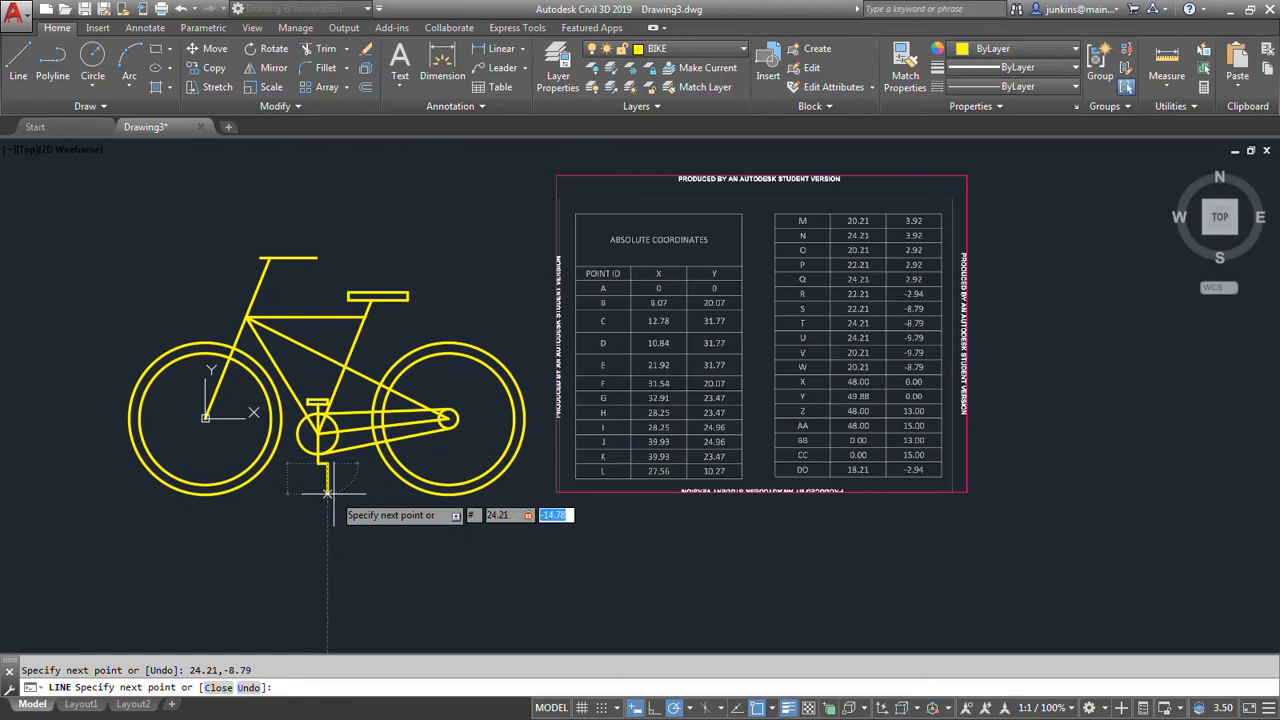
type("-9.79")
key("Return")
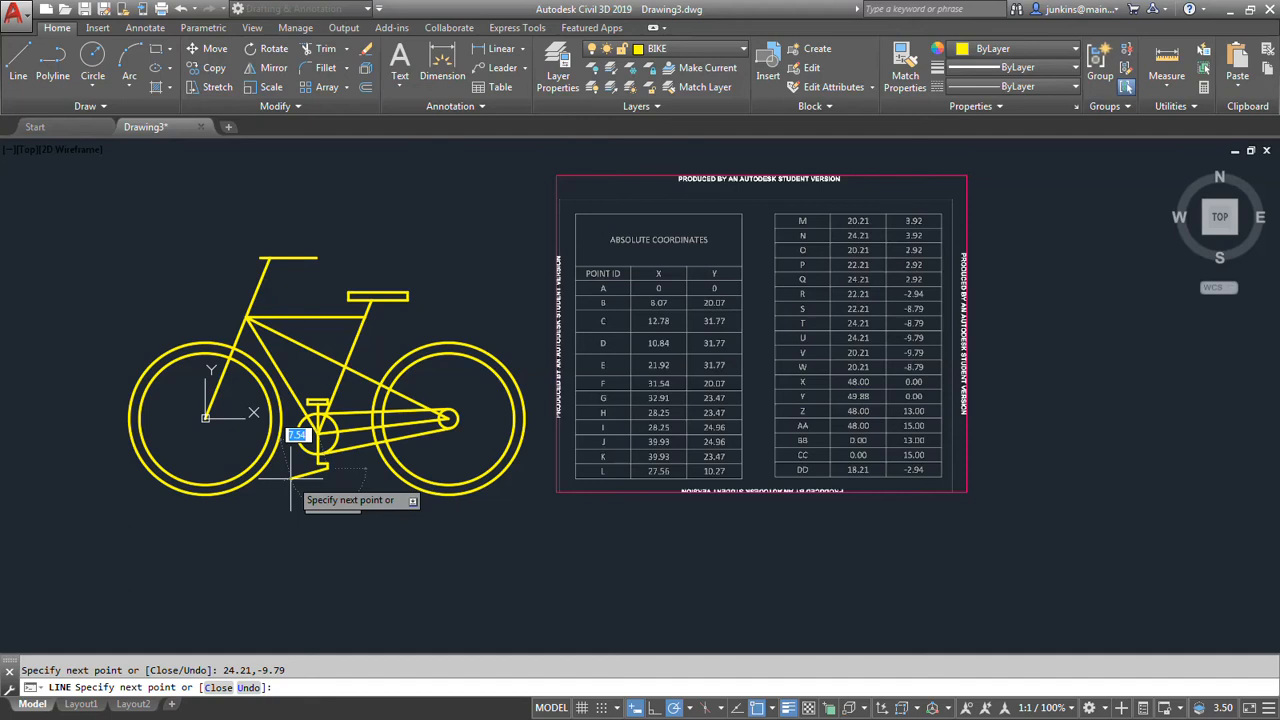
Draw the lower pedal's bottom edge to point V at absolute coordinates 20.21,-9.79.
key("ctrl+z")
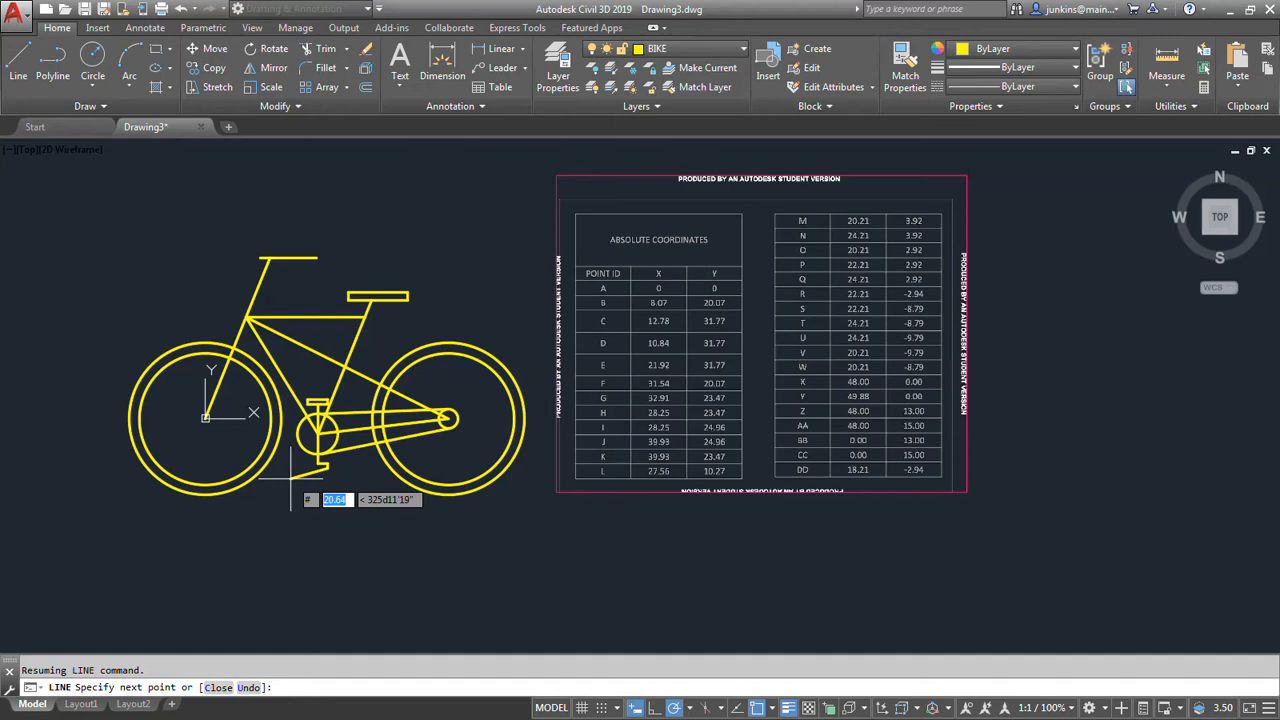
type("20.21")
key("Tab")
type("-9")
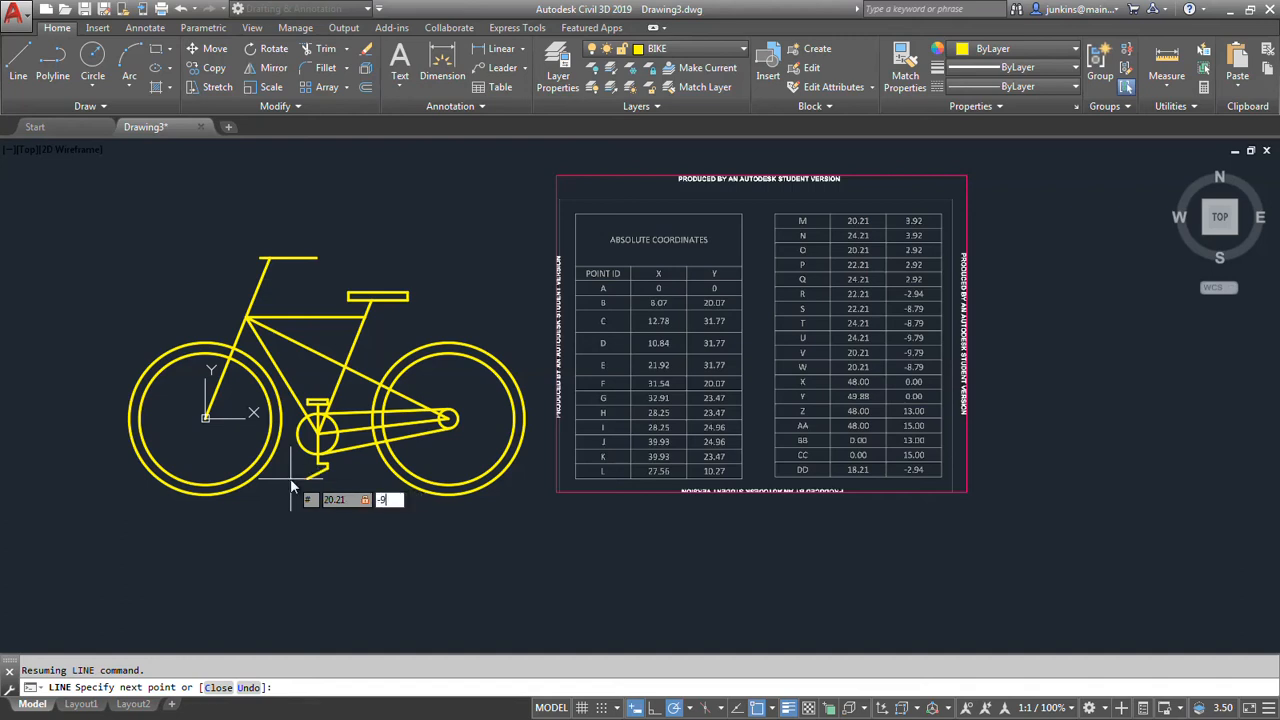
type(".79")
key("Return")
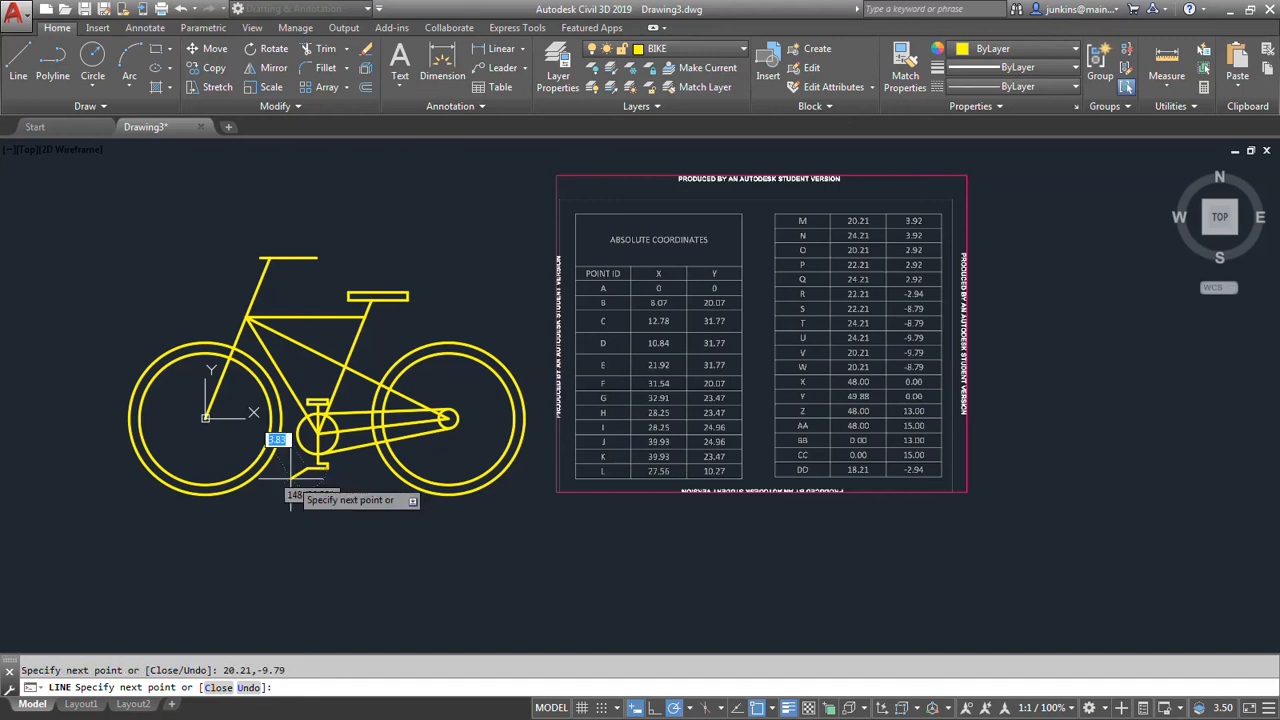
Draw the lower pedal outline up to point W at absolute 20.21,-8.79, close it at the crank's lower end and finish the line.
scroll(290, 480, "up", 5)
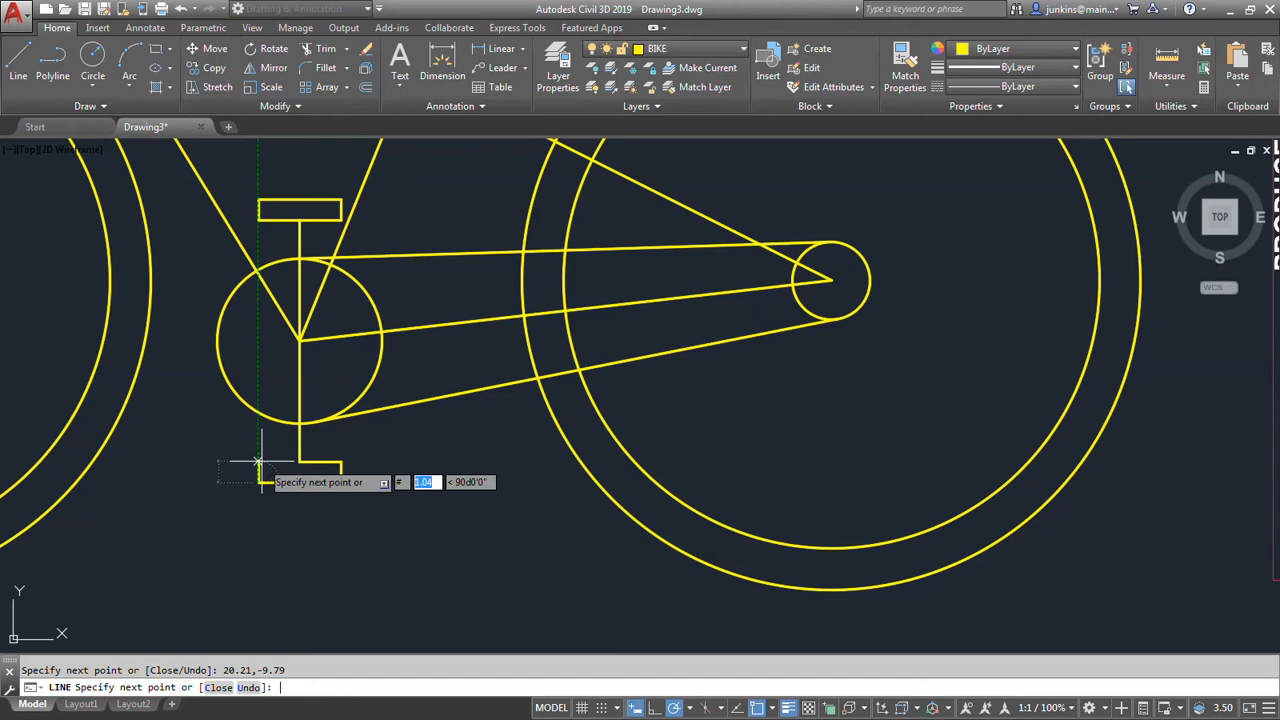
scroll(320, 430, "down", 6)
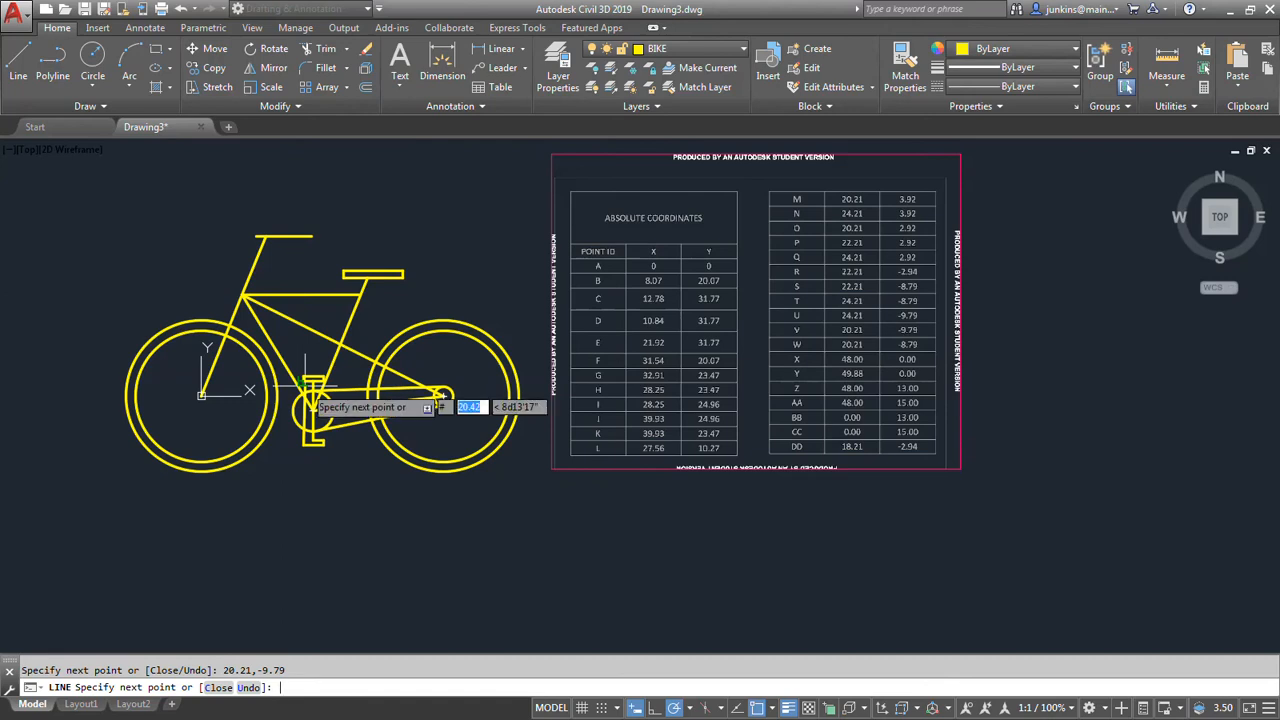
type("20")
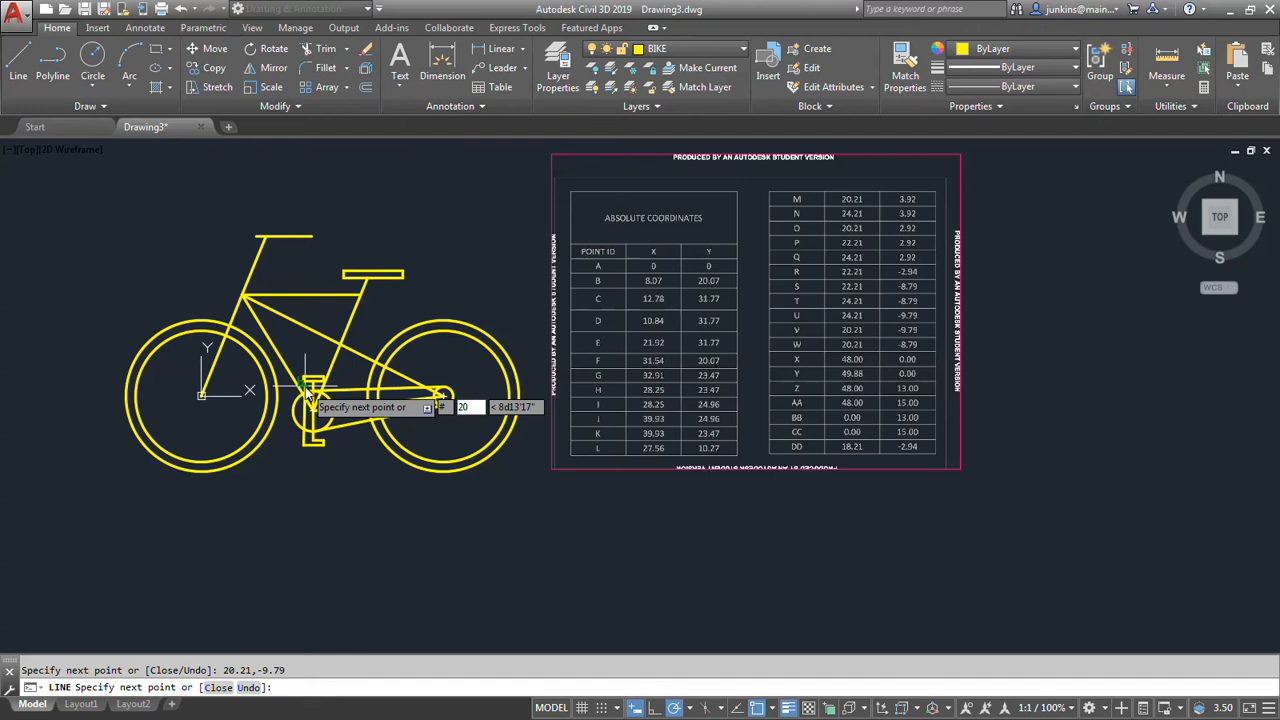
type(".21,")
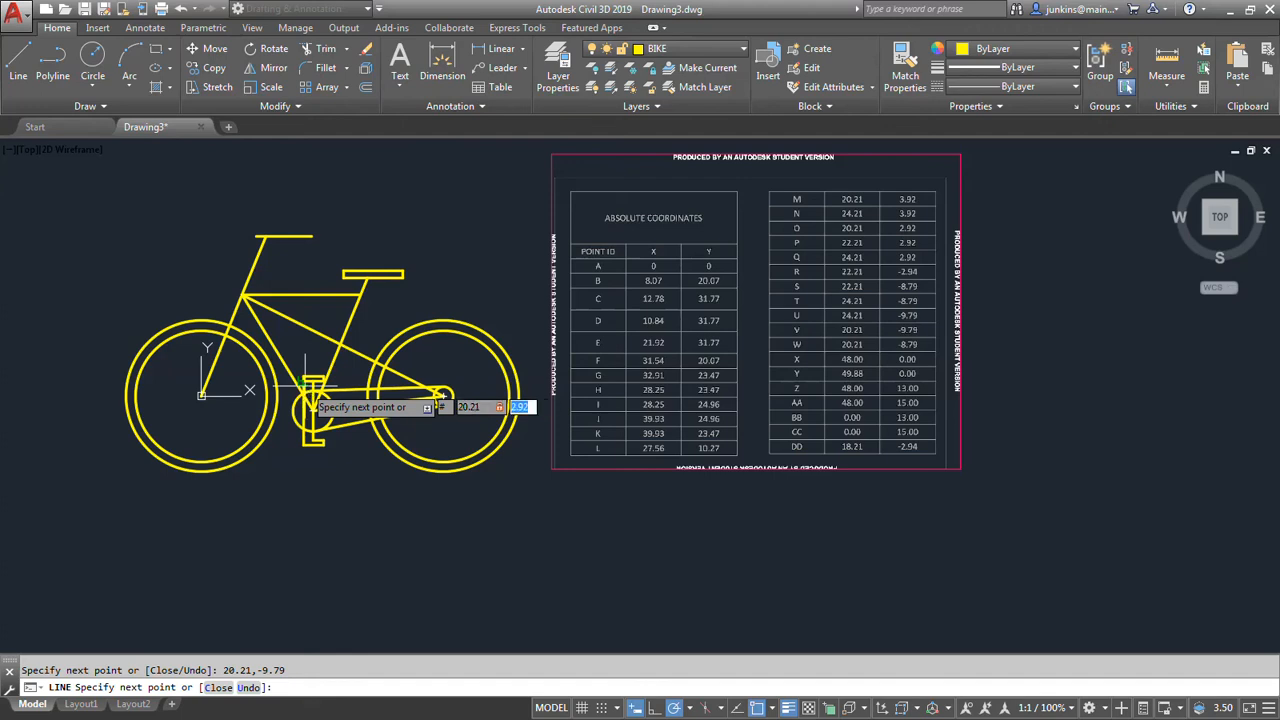
type("-8.79")
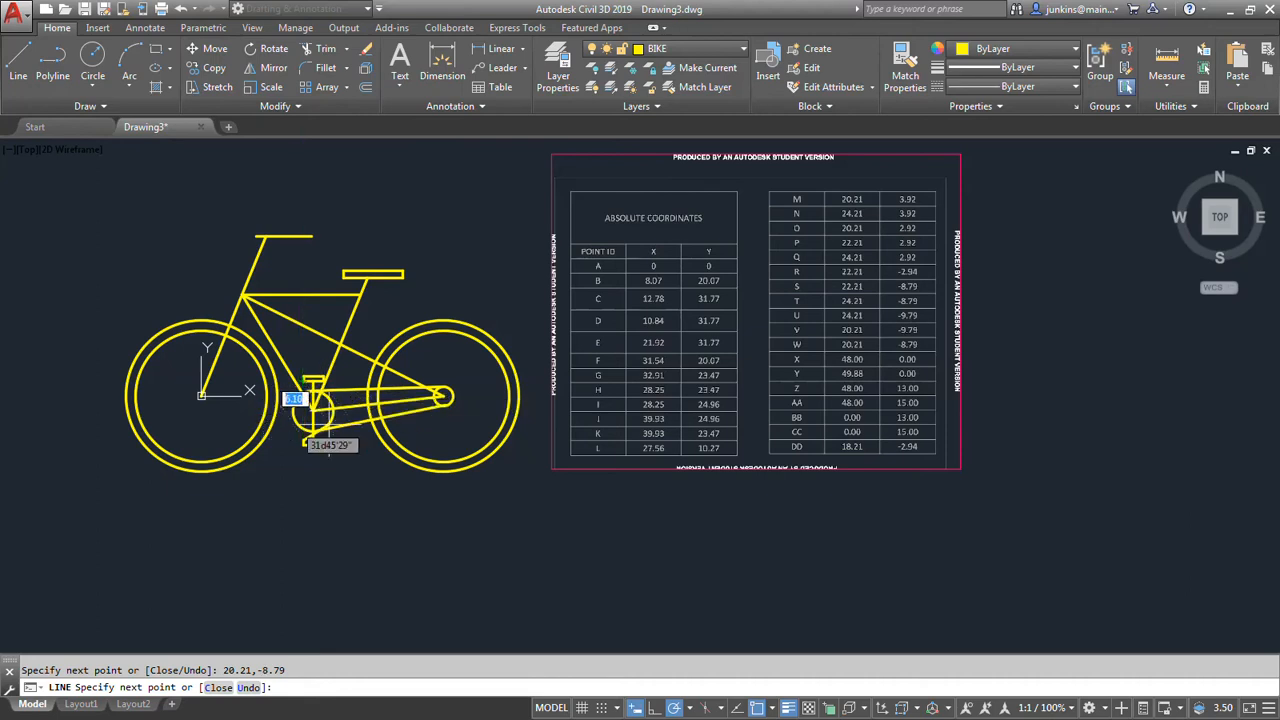
scroll(320, 432, "up", 6)
scroll(320, 432, "up", 2)
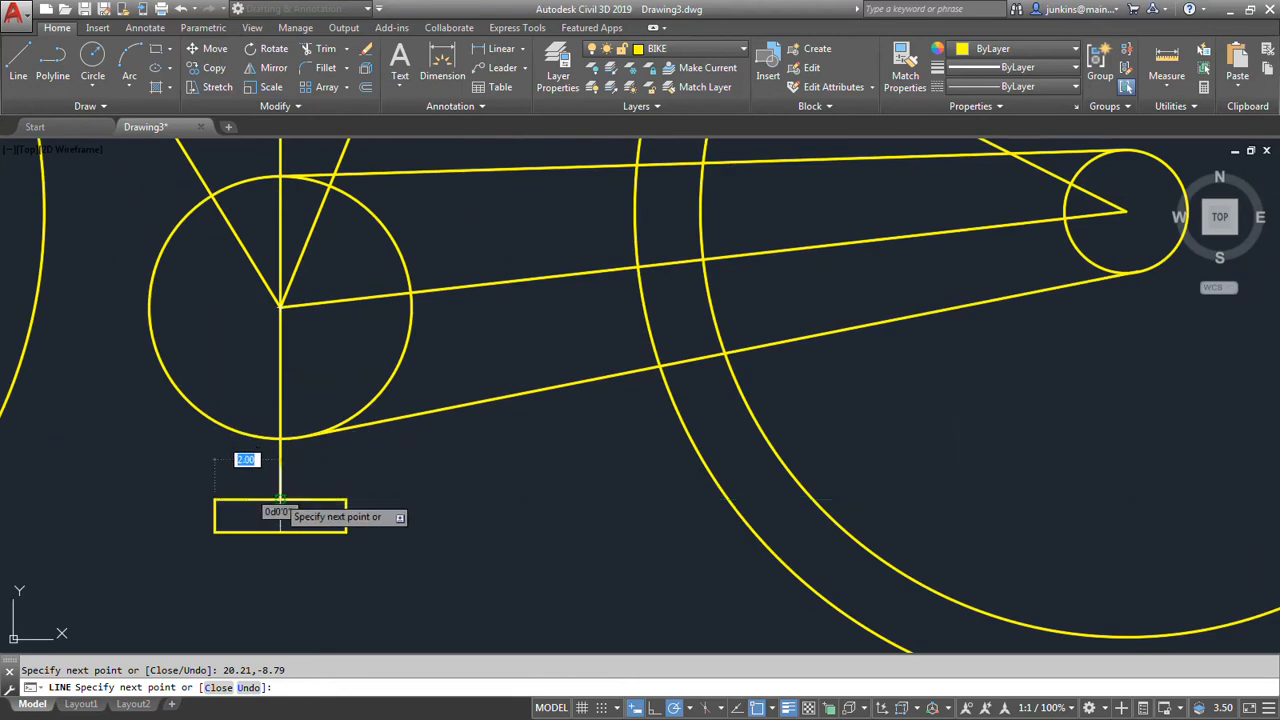
key("Return")
Make ALIGNMENT the current layer.
scroll(381, 482, "down", 6)
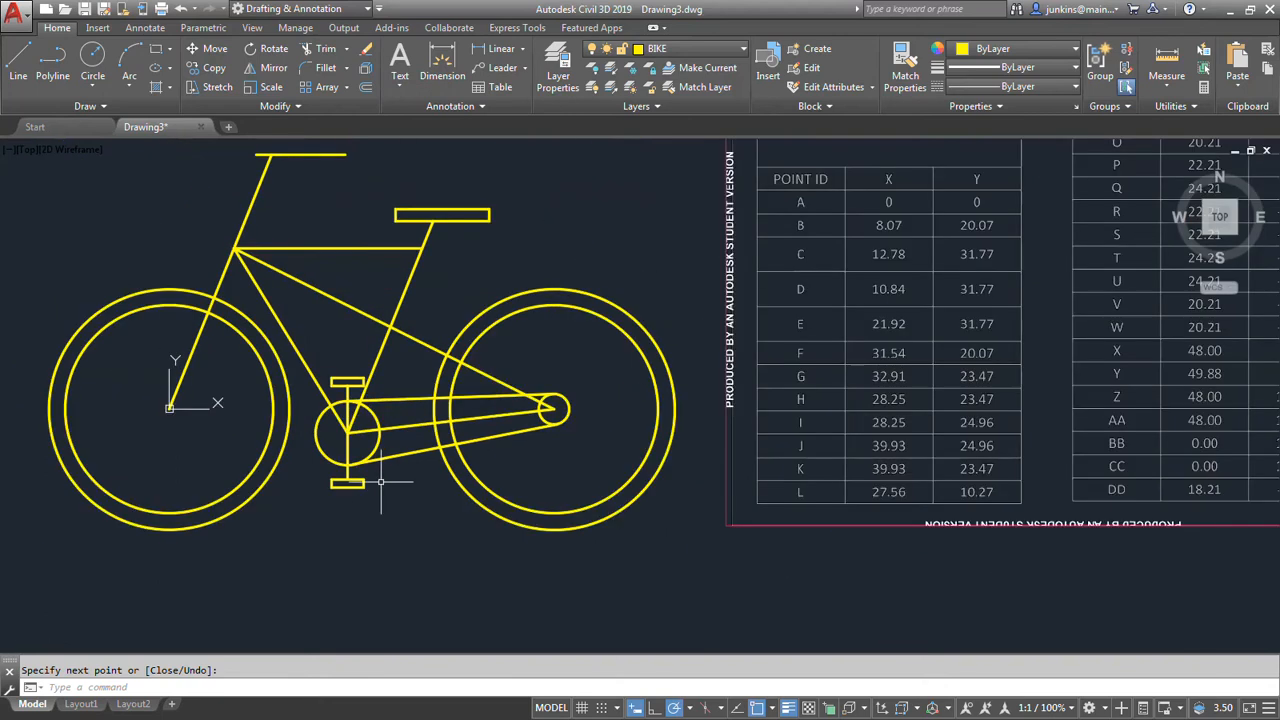
scroll(381, 514, "down", 4)
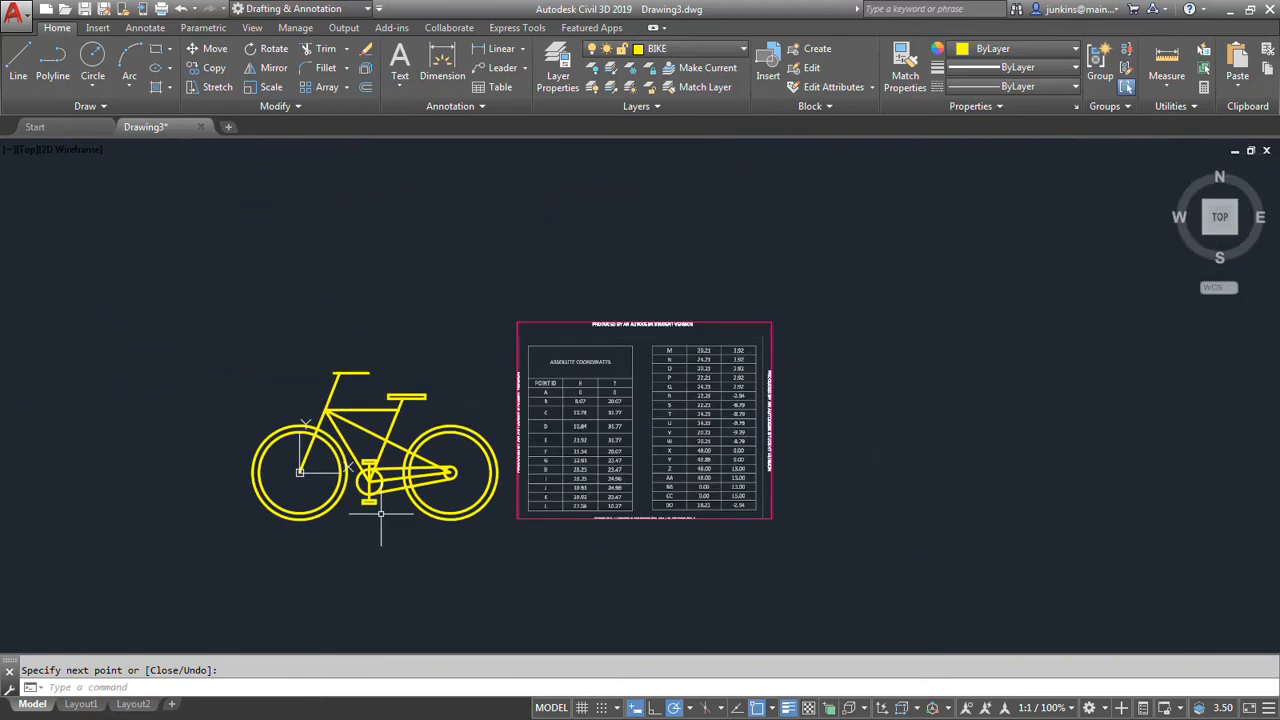
scroll(381, 513, "up", 2)
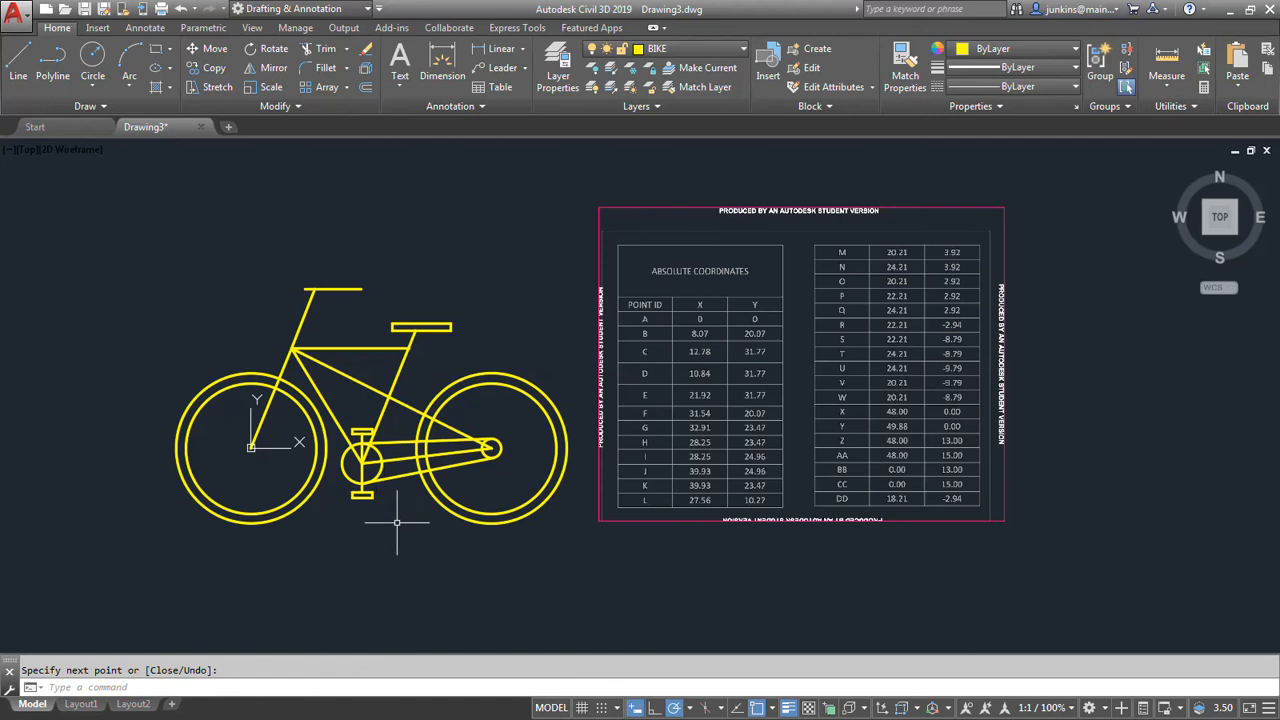
middle_click_drag(397, 521, 370, 524)
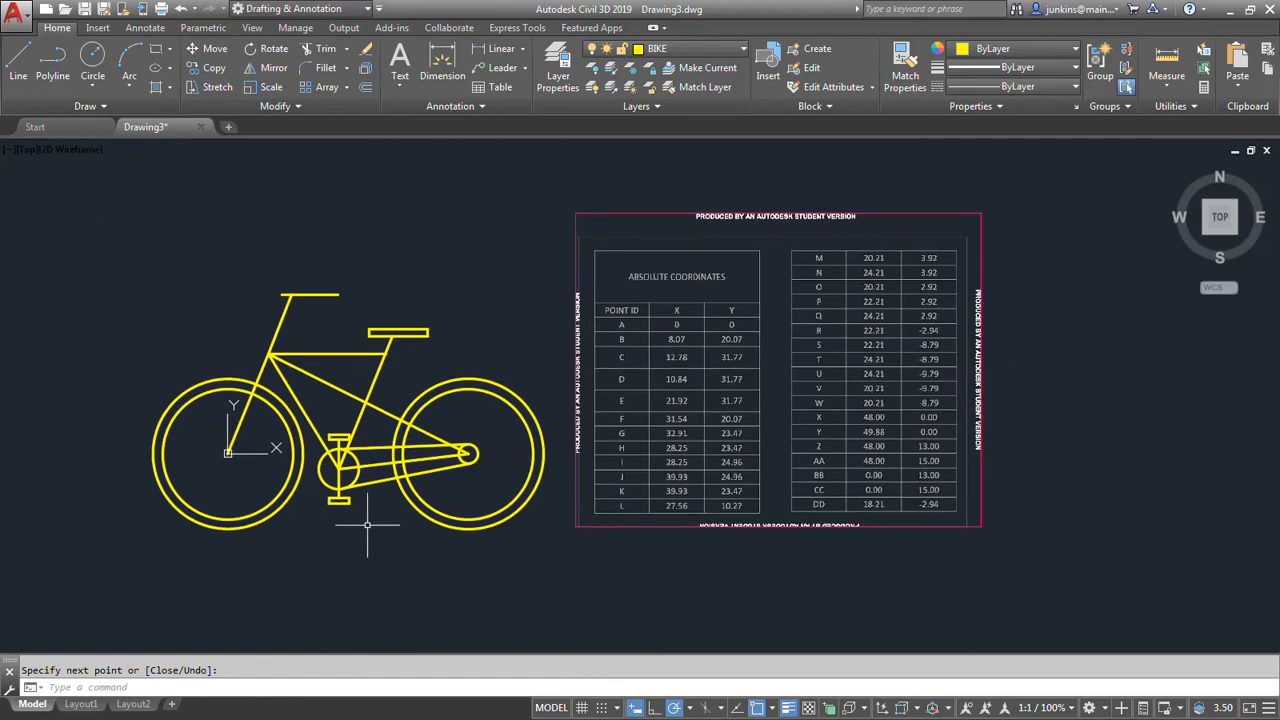
left_click(679, 53)
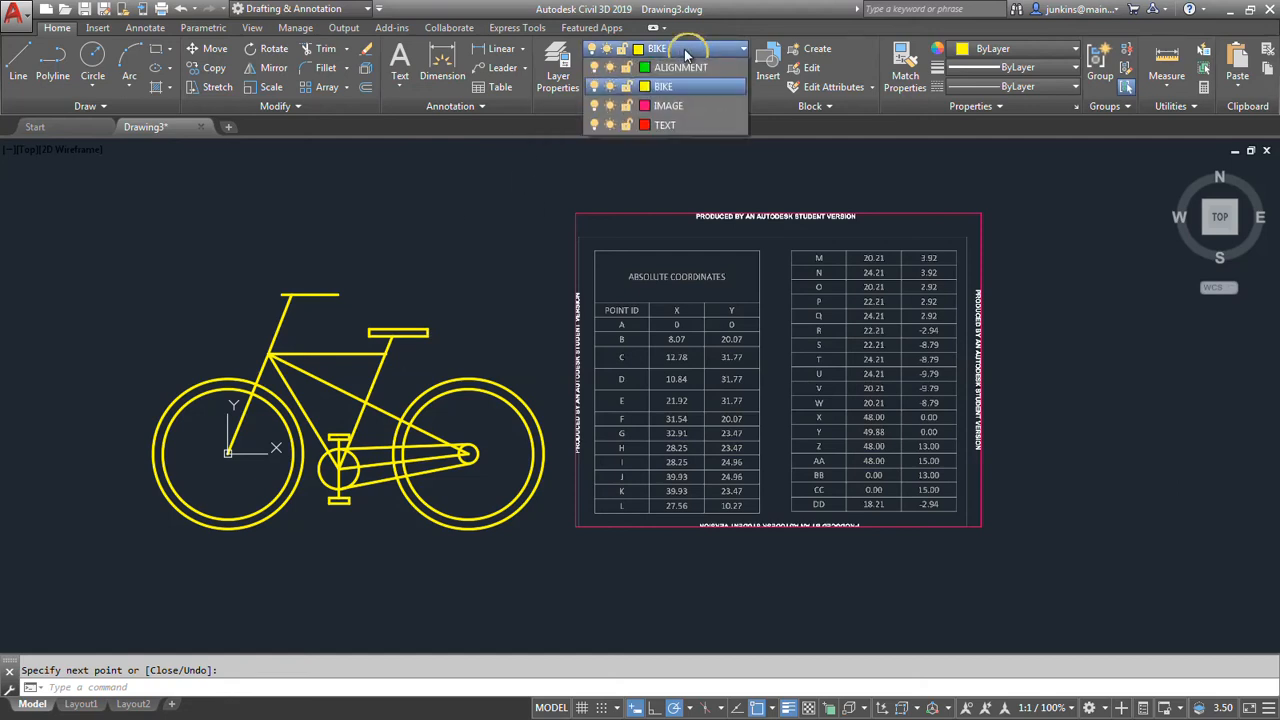
left_click(686, 90)
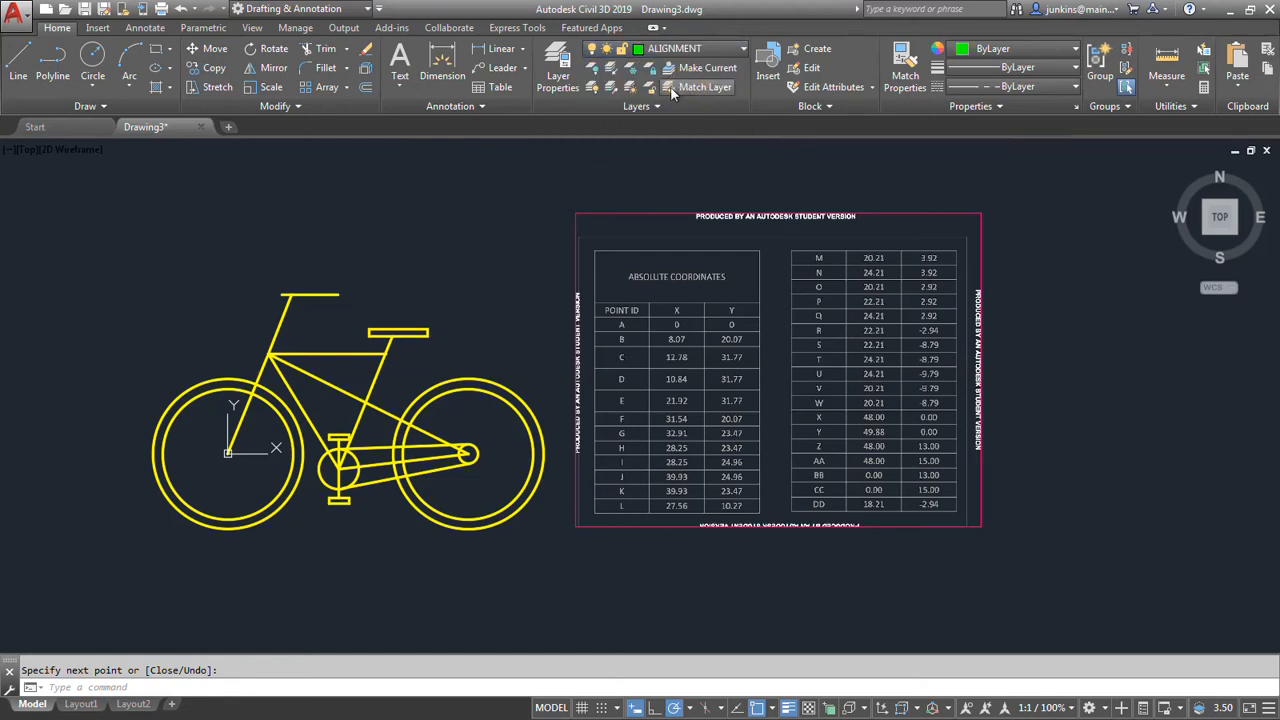
Draw a vertical alignment line about 19.7 units long upward from the rear wheel's centre.
left_click(18, 64)
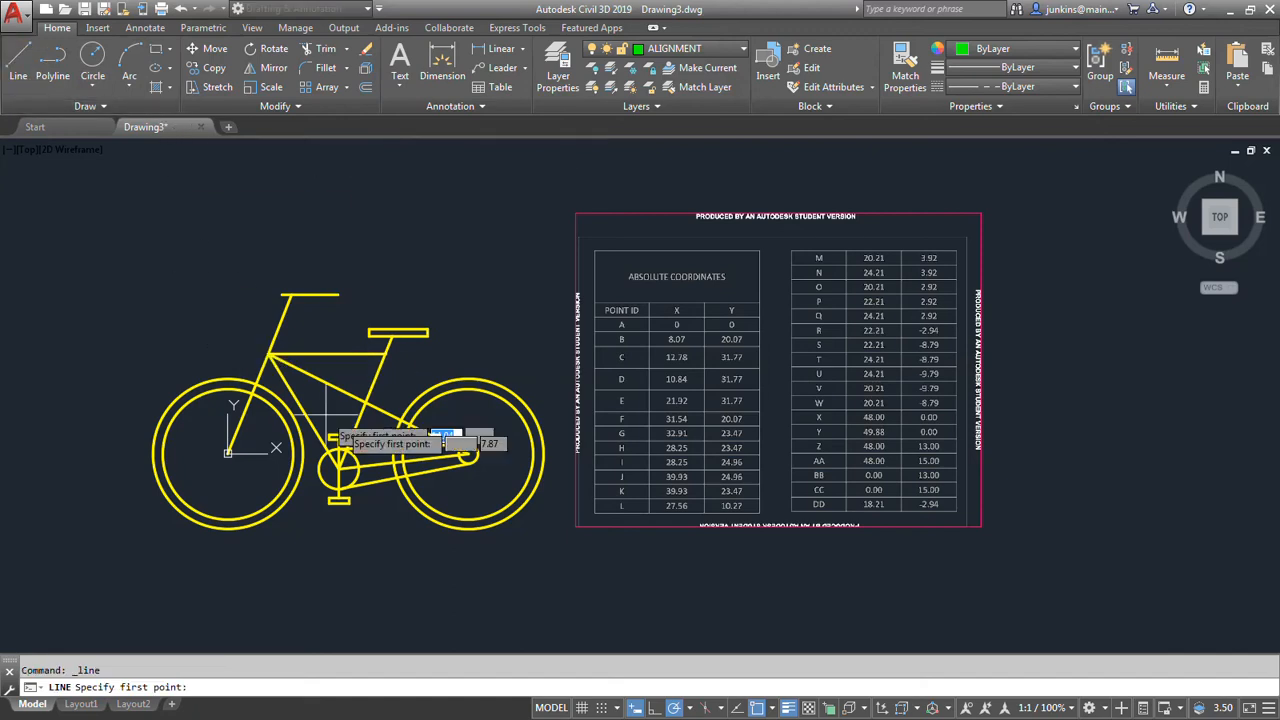
left_click(467, 453)
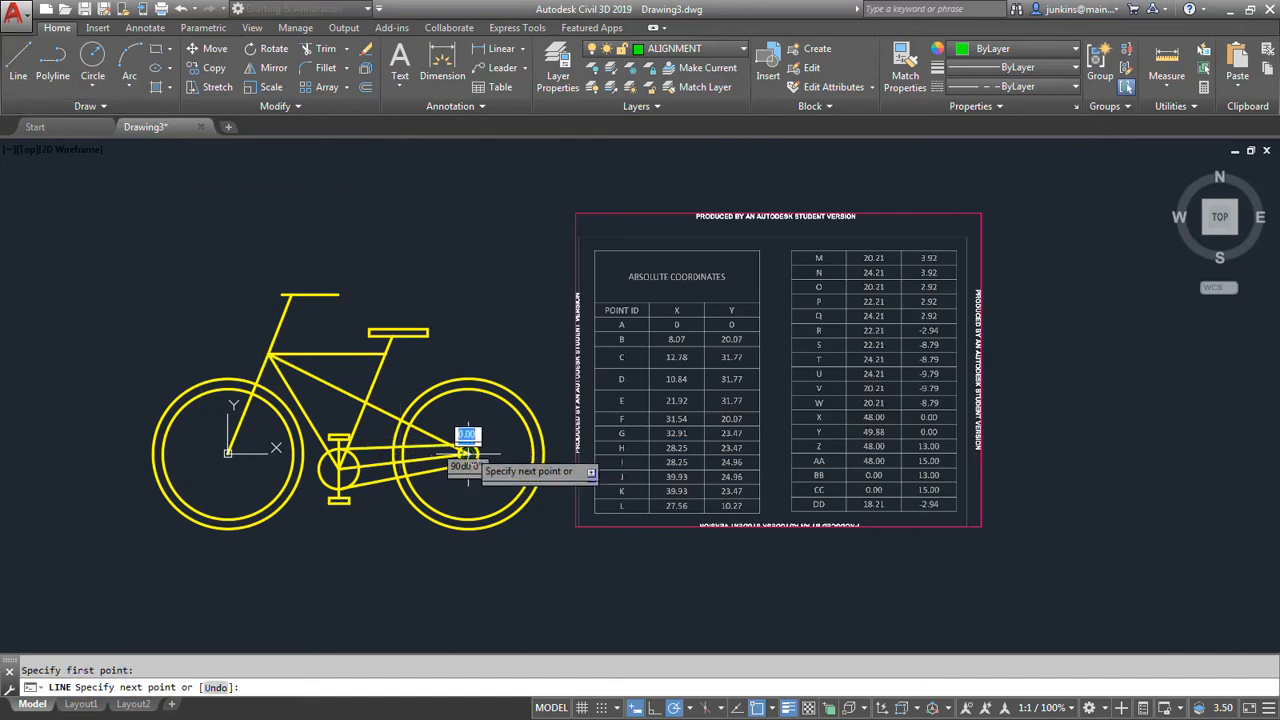
left_click(468, 355)
key("Return")
Draw a vertical alignment line about 20 units long upward from the front wheel's centre.
scroll(440, 417, "up", 4)
scroll(440, 417, "down", 4)
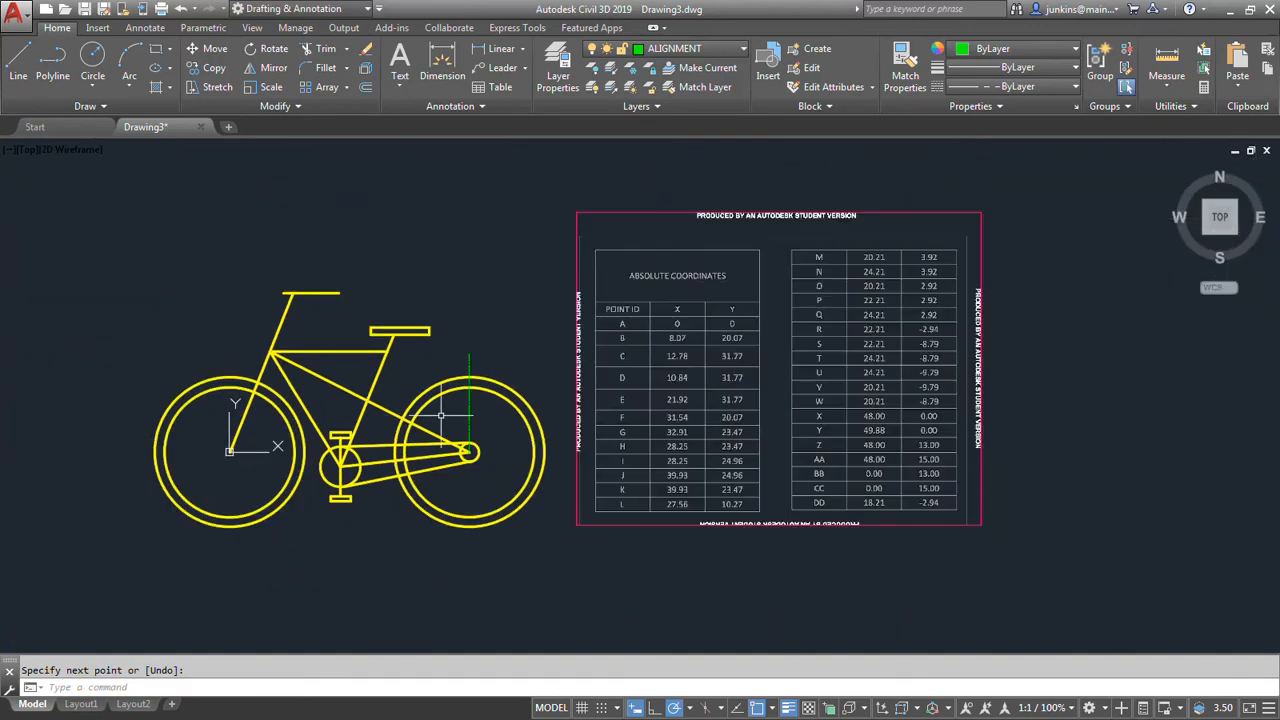
key("Return")
left_click(229, 451)
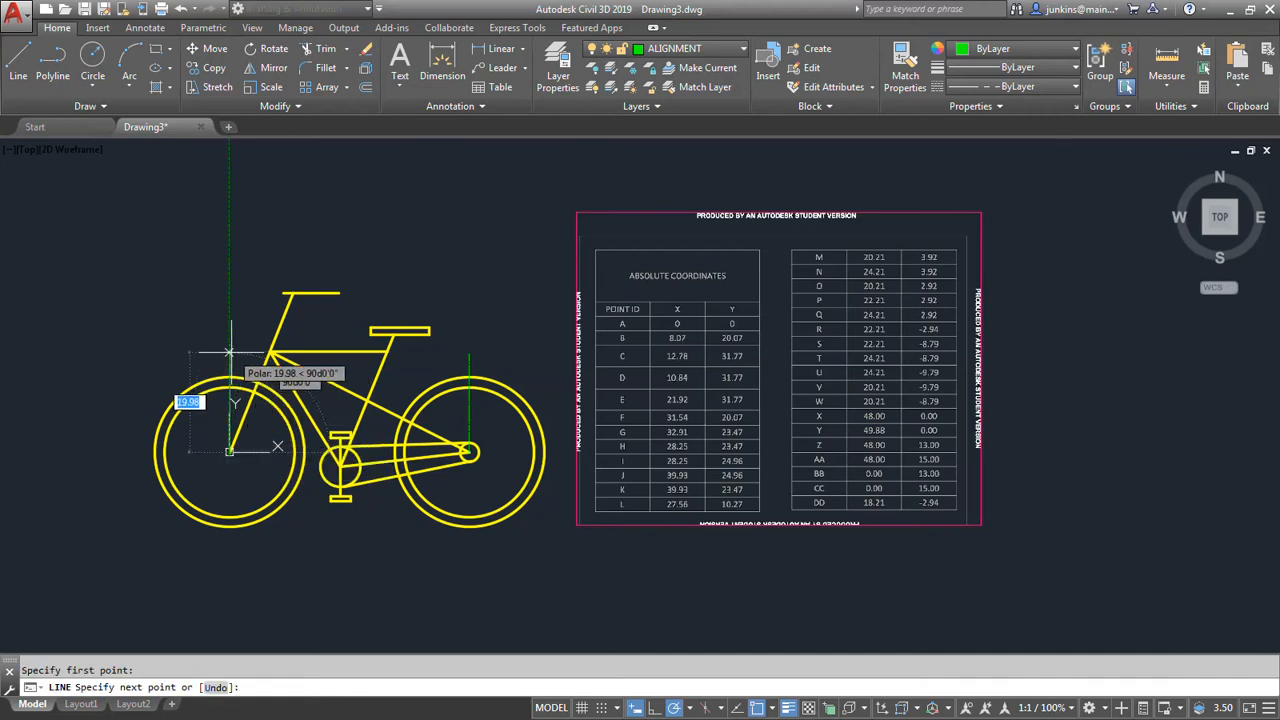
left_click(229, 352)
key("Return")
Draw a short horizontal alignment line from the pedal sprocket's centre toward the front wheel, ending just beyond the sprocket's edge.
scroll(335, 478, "up", 4)
key("Return")
left_click(350, 451)
left_click(281, 452)
key("Return")
Run LTSCALE and accept a linetype scale factor of 1.0000.
scroll(277, 523, "down", 3)
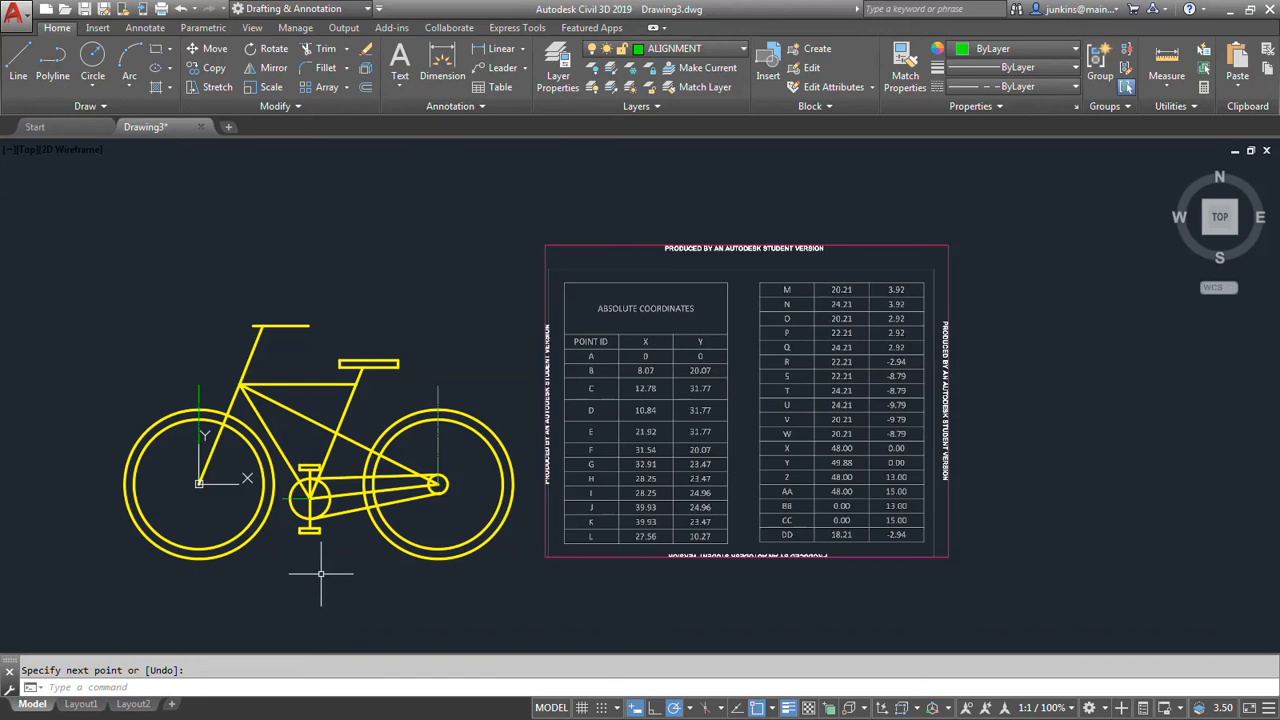
middle_click_drag(267, 567, 360, 560)
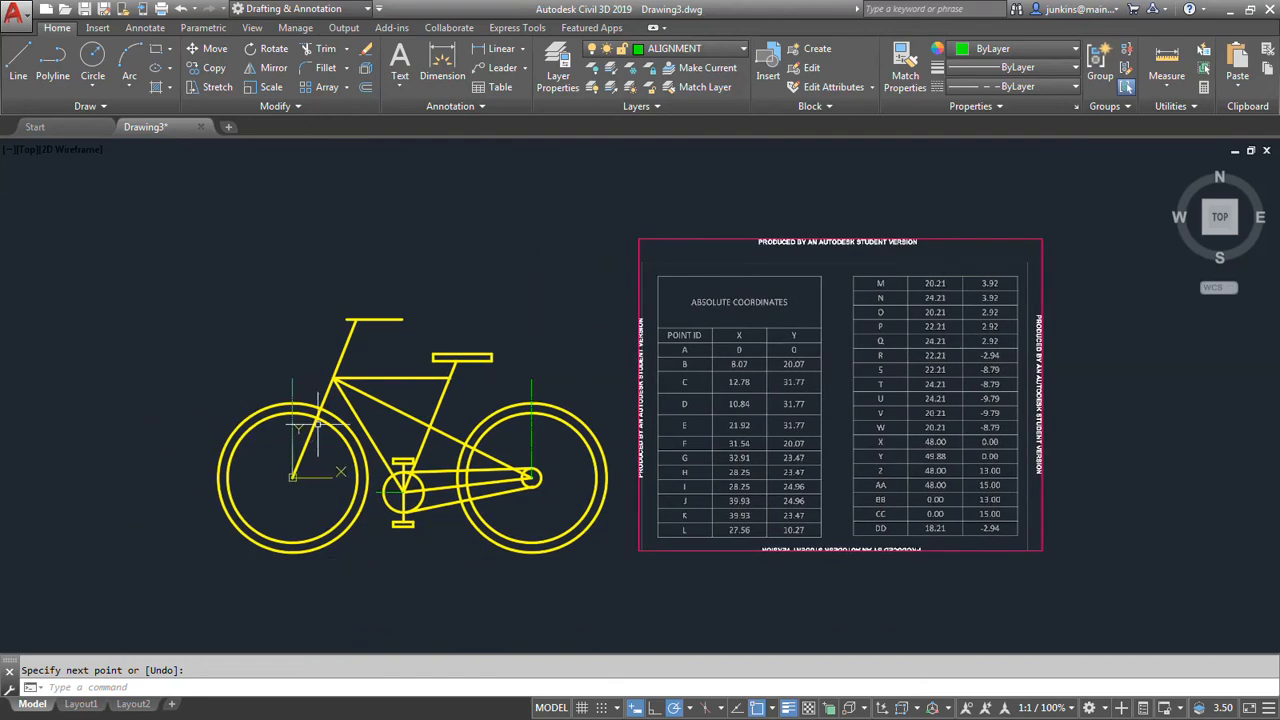
scroll(315, 412, "up", 4)
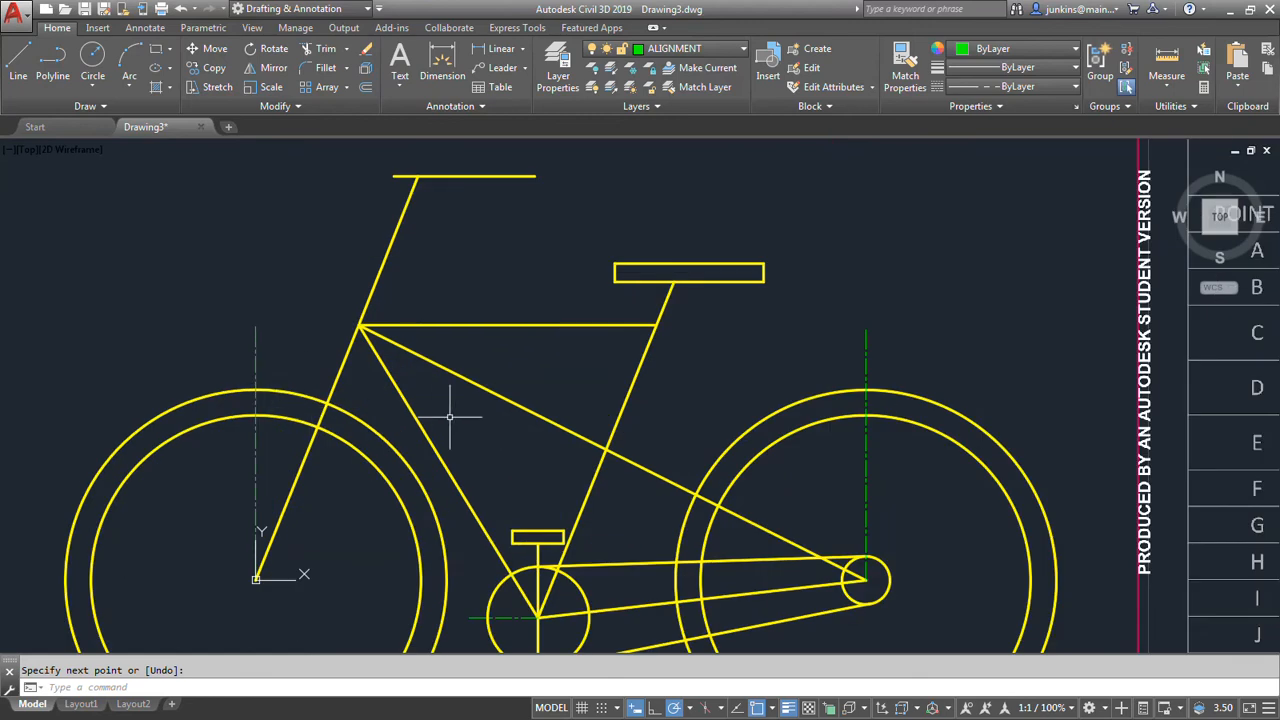
scroll(450, 412, "down", 2)
middle_click_drag(431, 410, 408, 372)
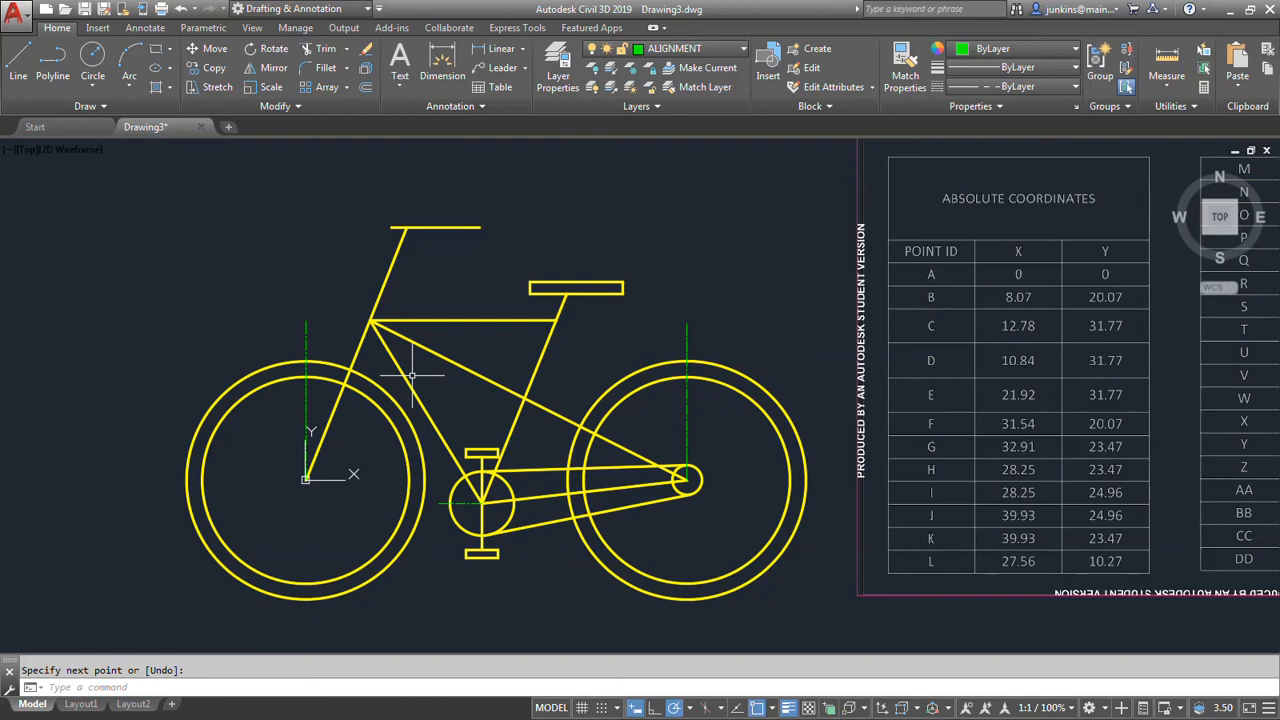
type("LTS")
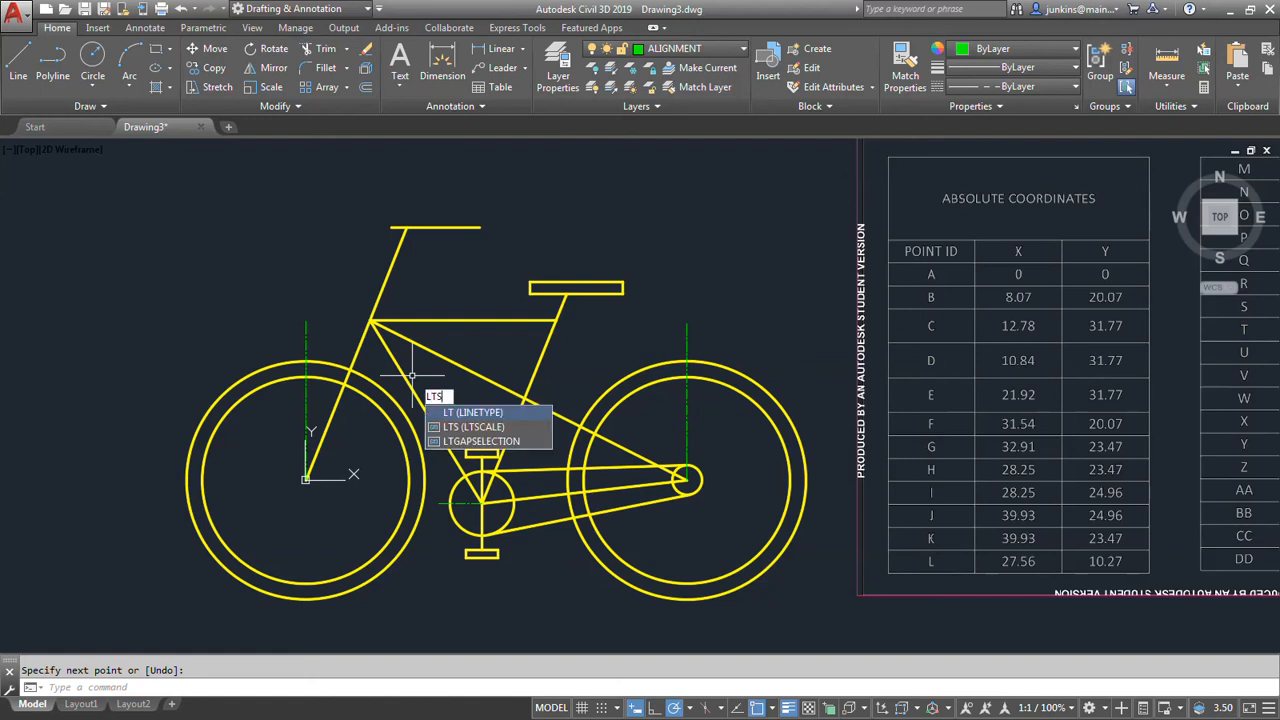
type("CALE")
key("Return")
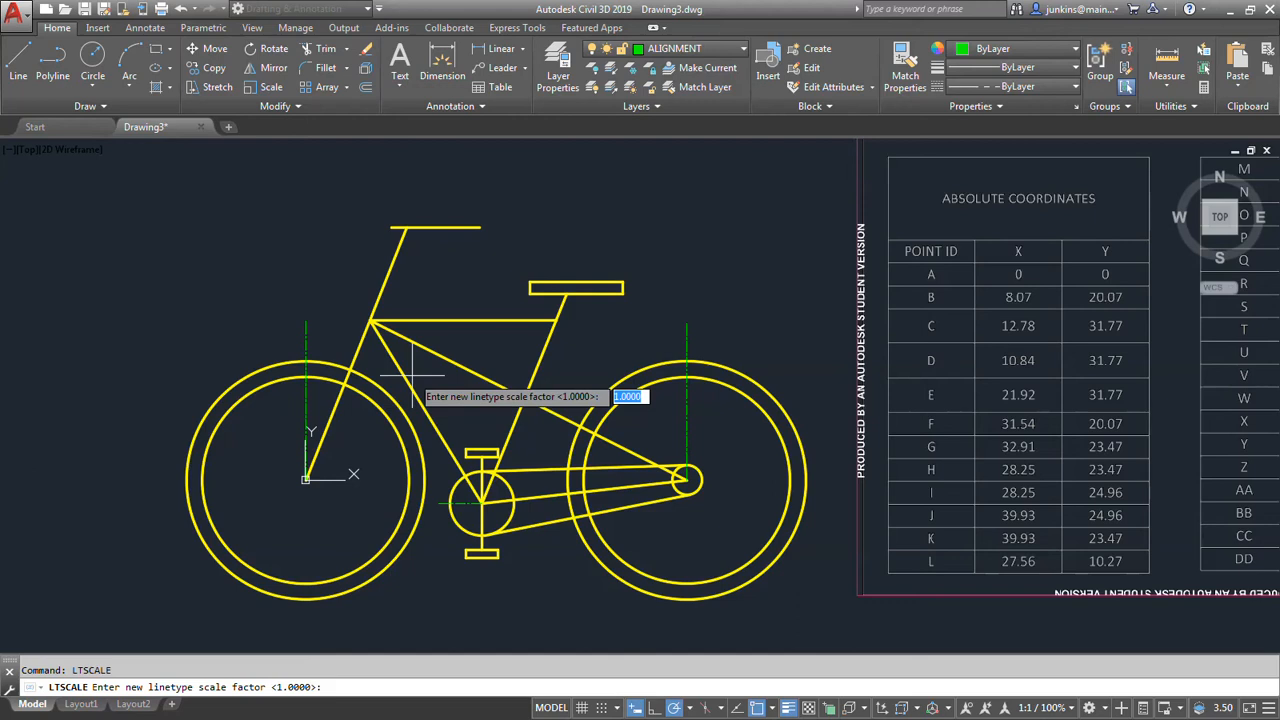
key("Return")
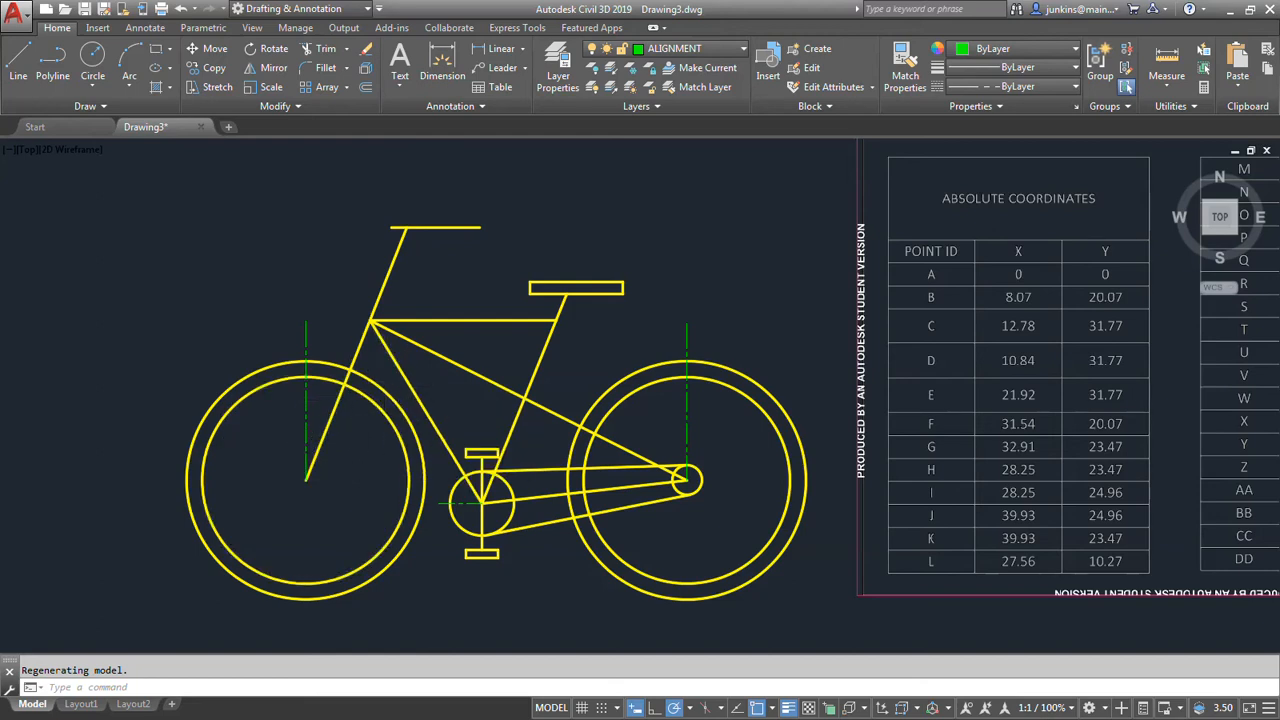
Open Layout1 and stretch the viewport's lower-left corner out to the lower-left corner of the sheet's printable area.
scroll(387, 420, "down", 2)
mouse_move(80, 705)
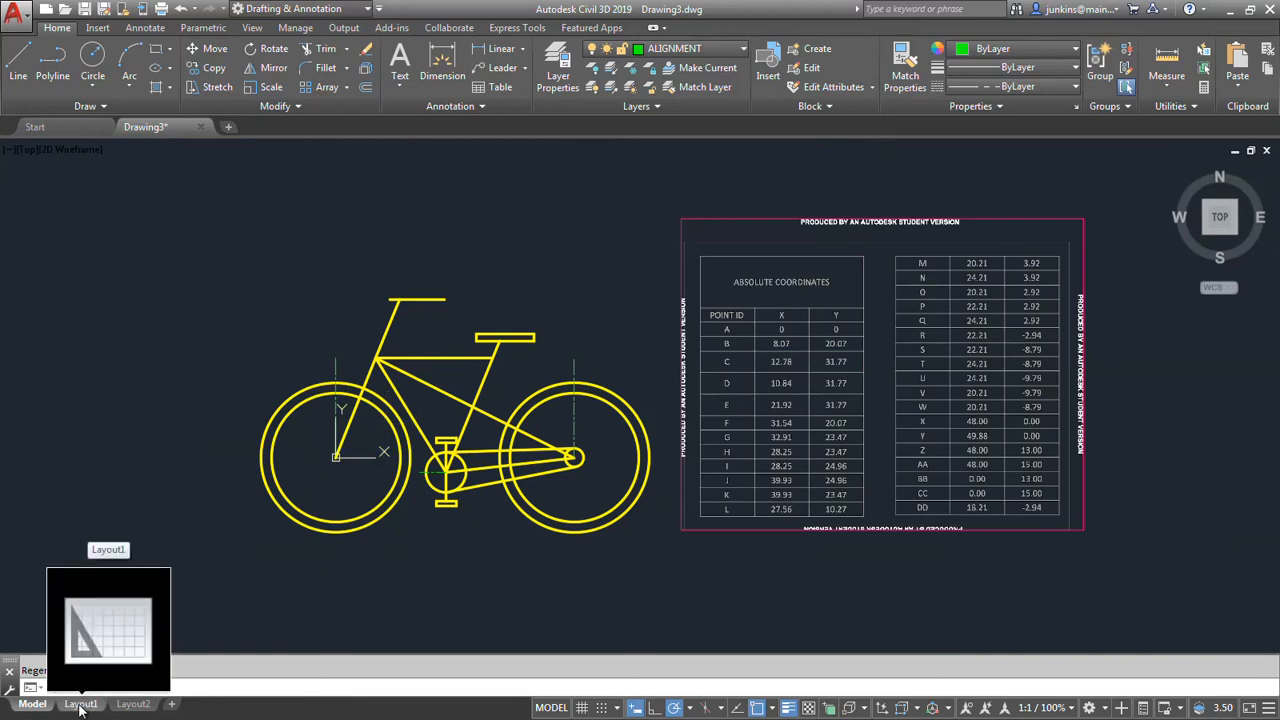
left_click(80, 705)
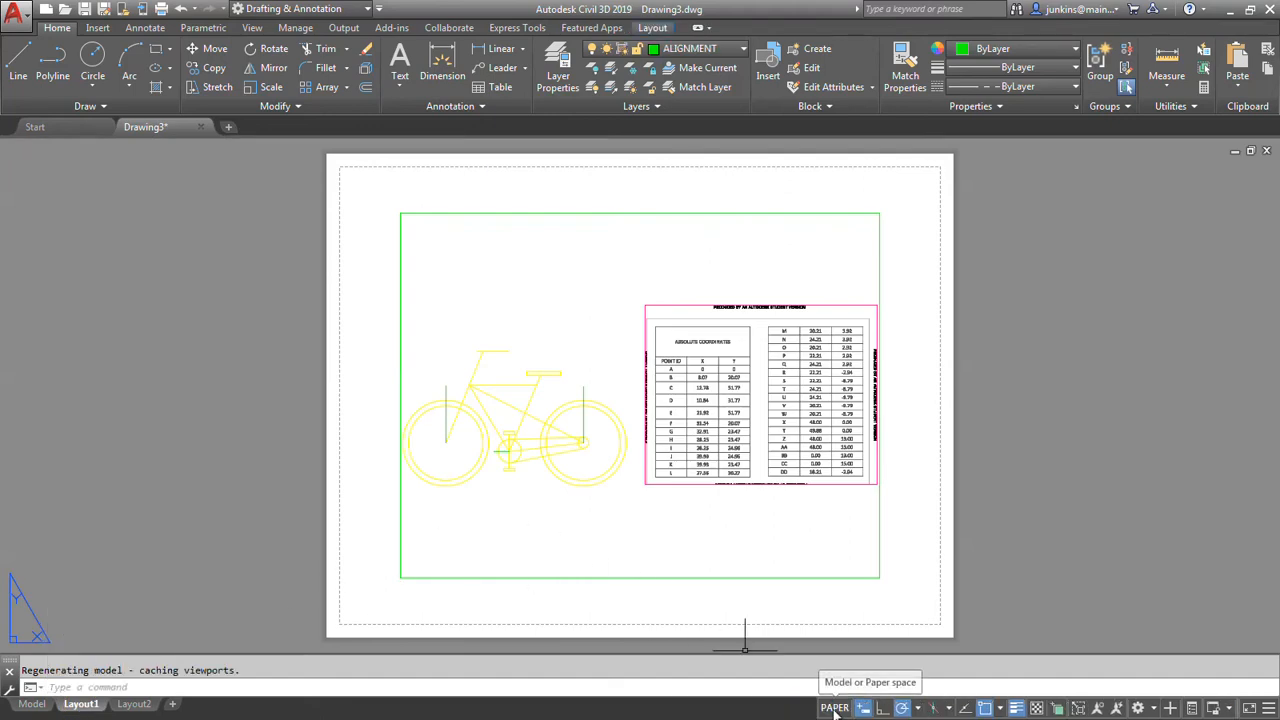
left_click(664, 580)
left_click(400, 577)
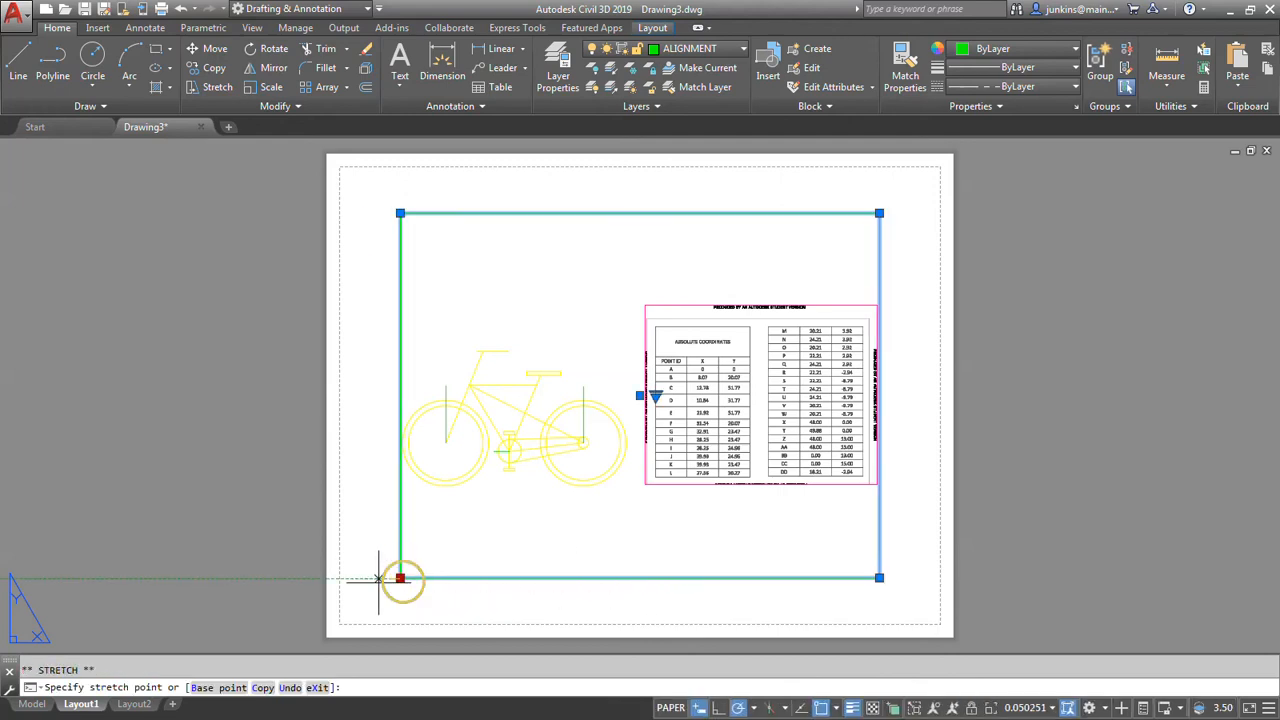
left_click(347, 618)
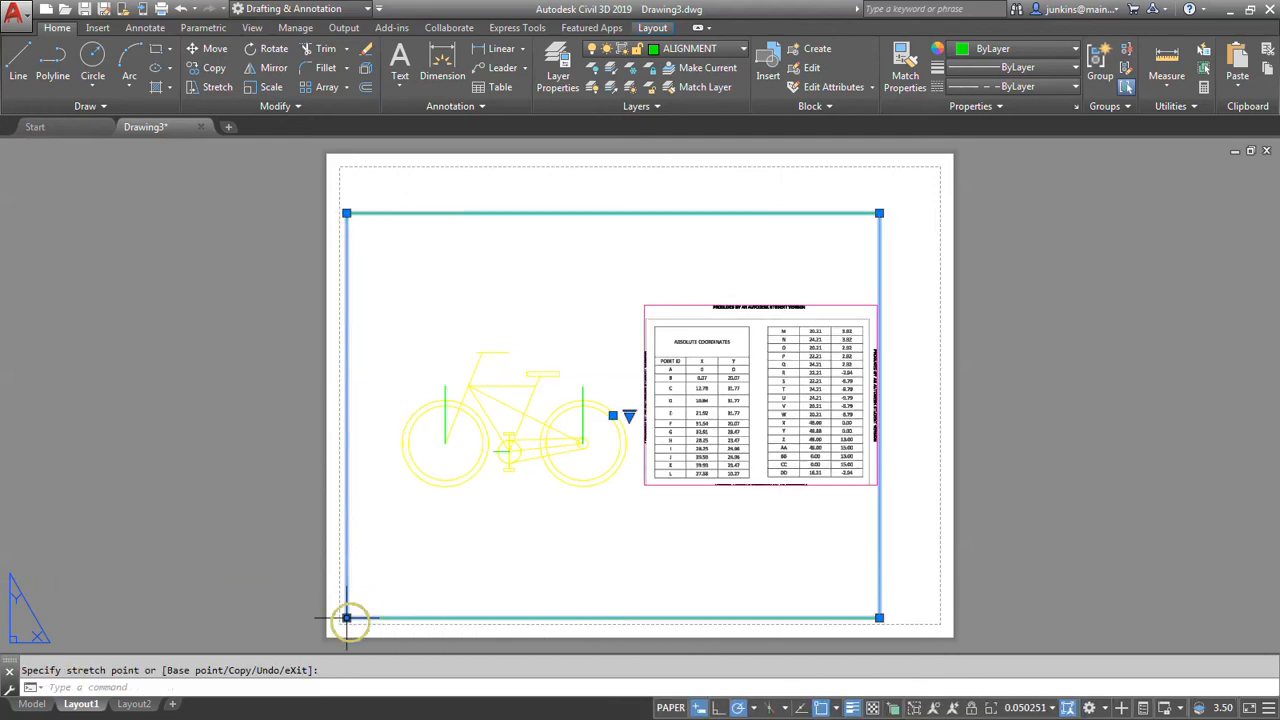
Stretch the viewport's upper-right corner out to the upper-right corner of the sheet's printable area and deselect the viewport.
left_click(878, 212)
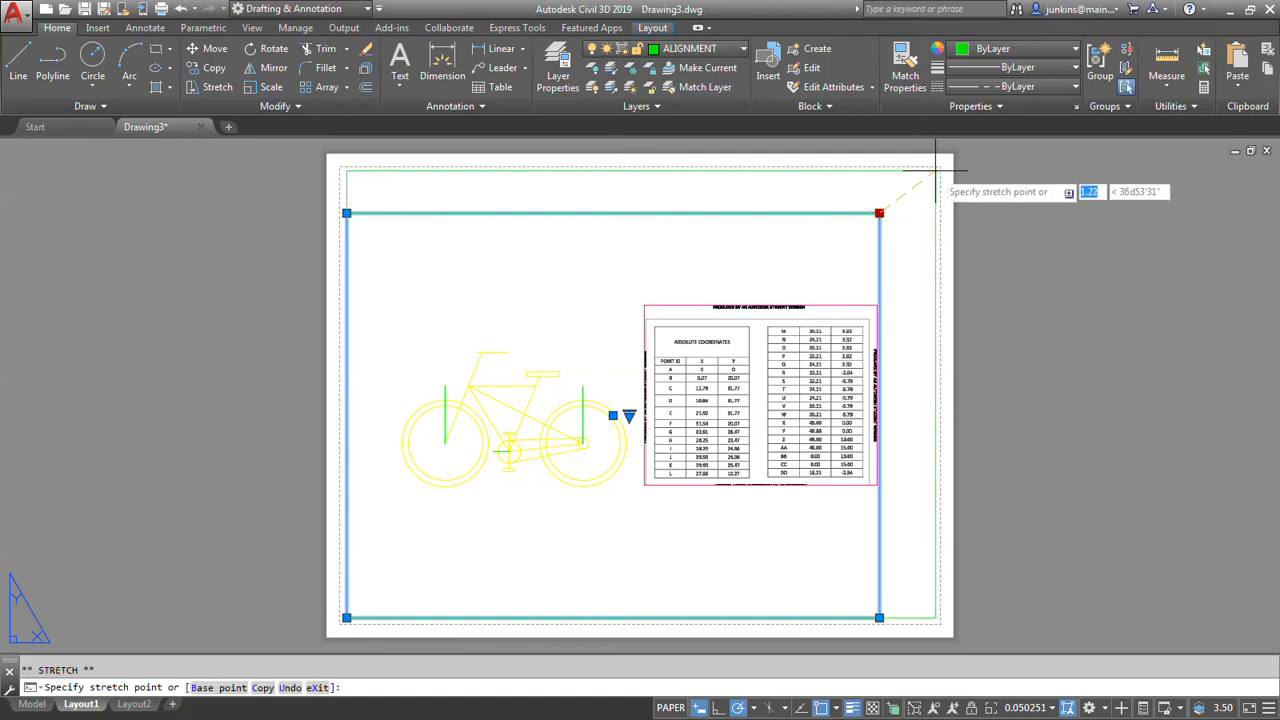
left_click(935, 170)
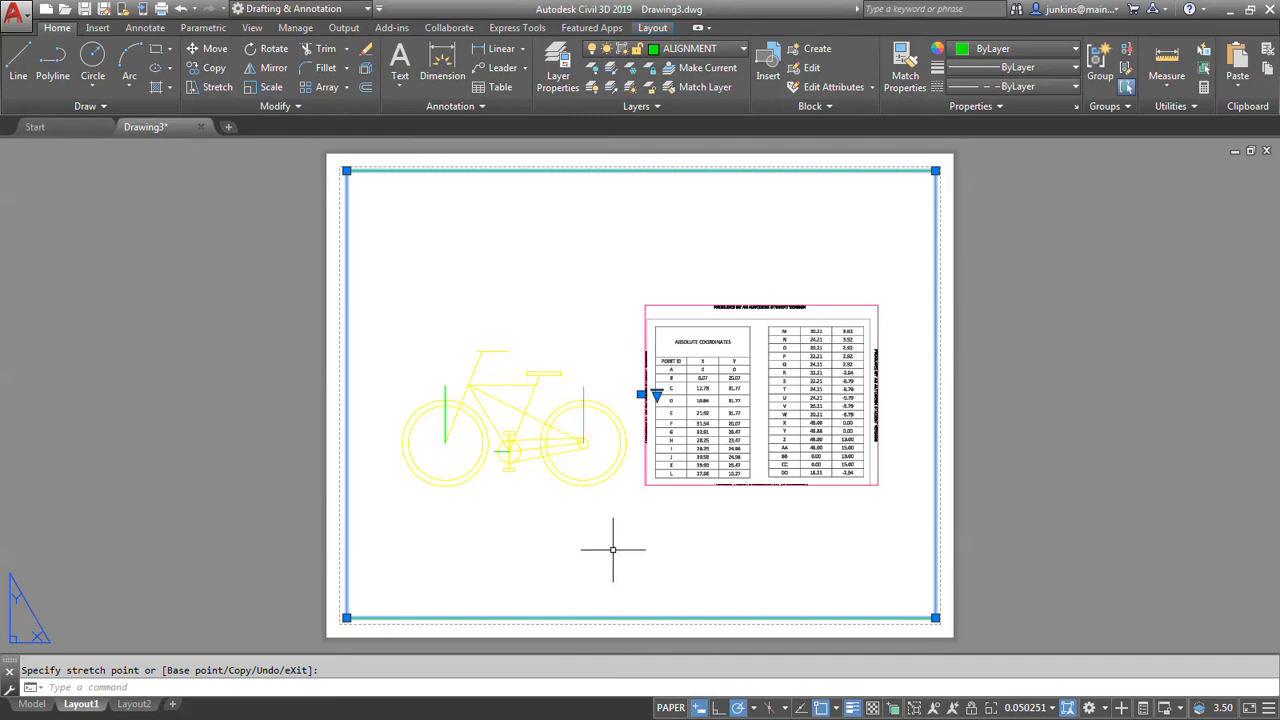
key("Escape")
key("Escape")
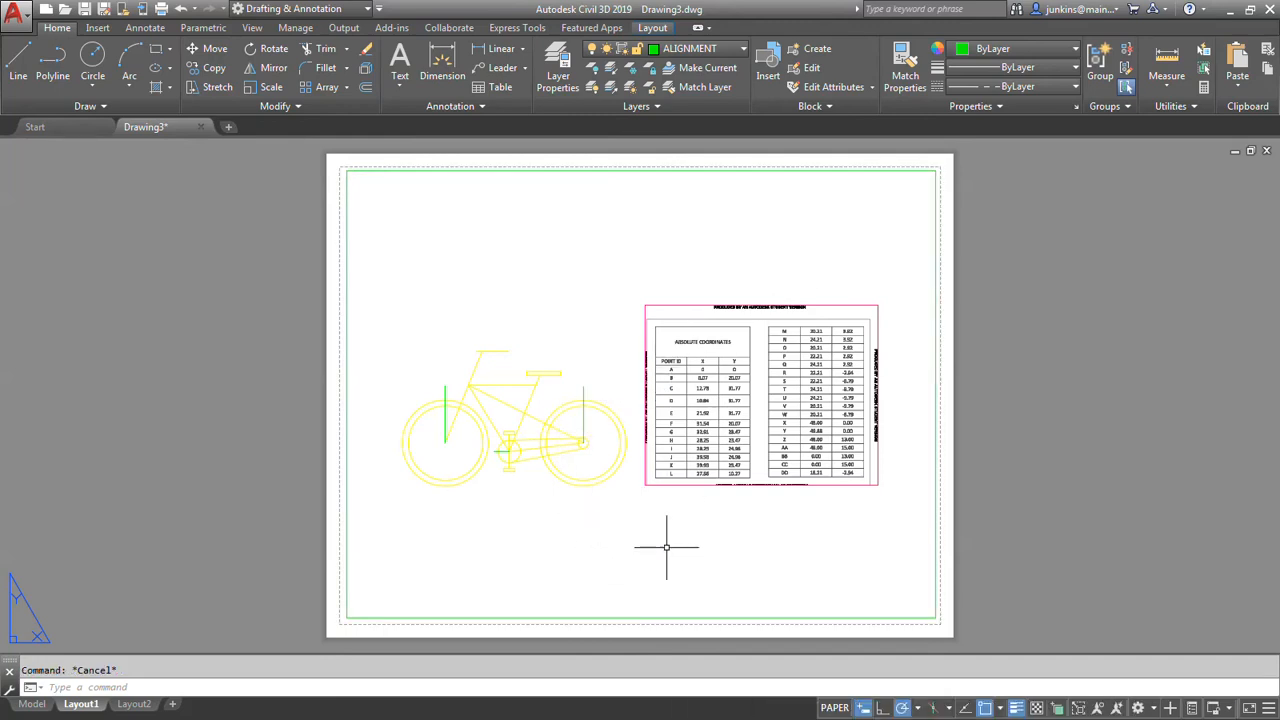
Activate model space inside the Layout1 viewport and set the viewport scale to 1" = 1'-0".
left_click(834, 707)
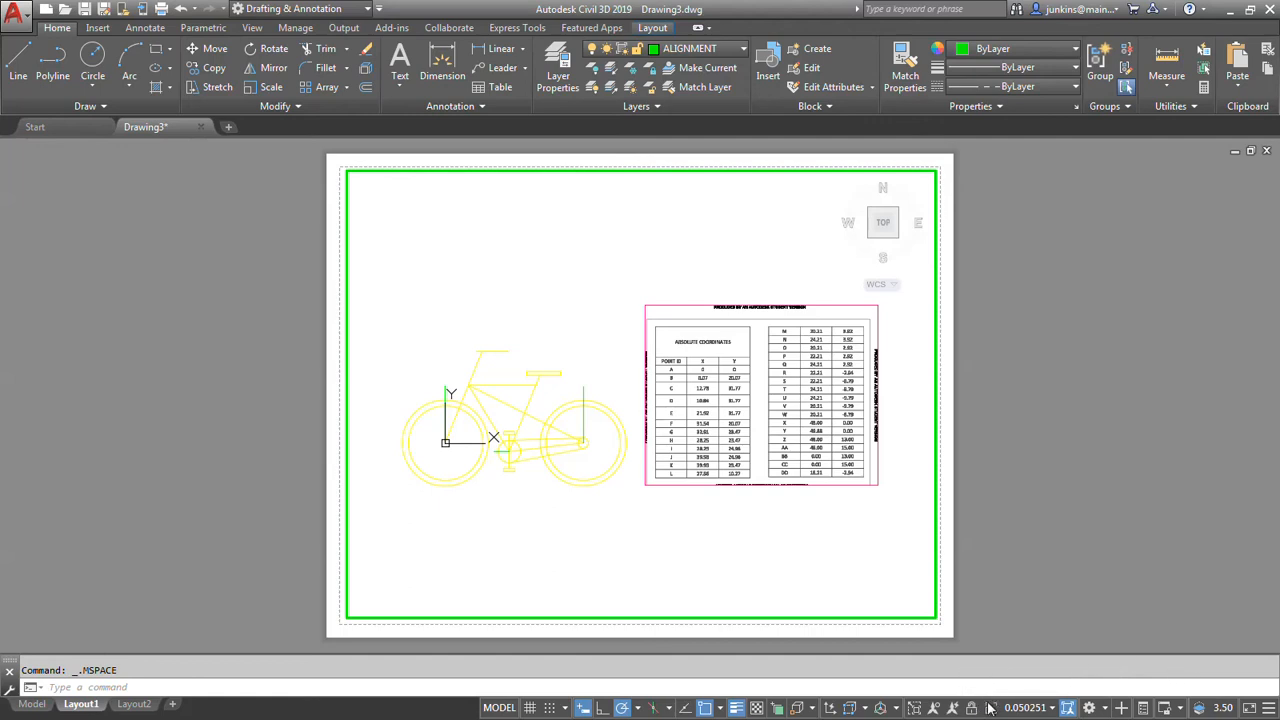
left_click(1050, 708)
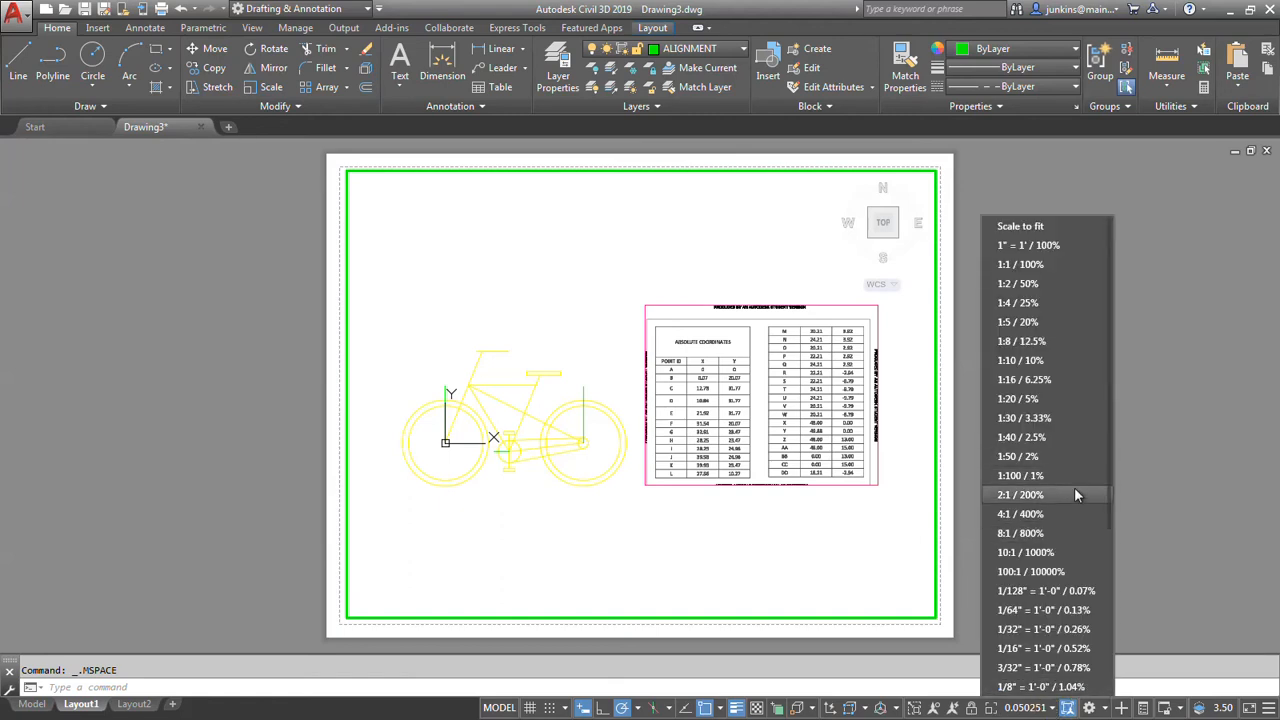
scroll(1074, 488, "down", 2)
scroll(1052, 557, "down", 1)
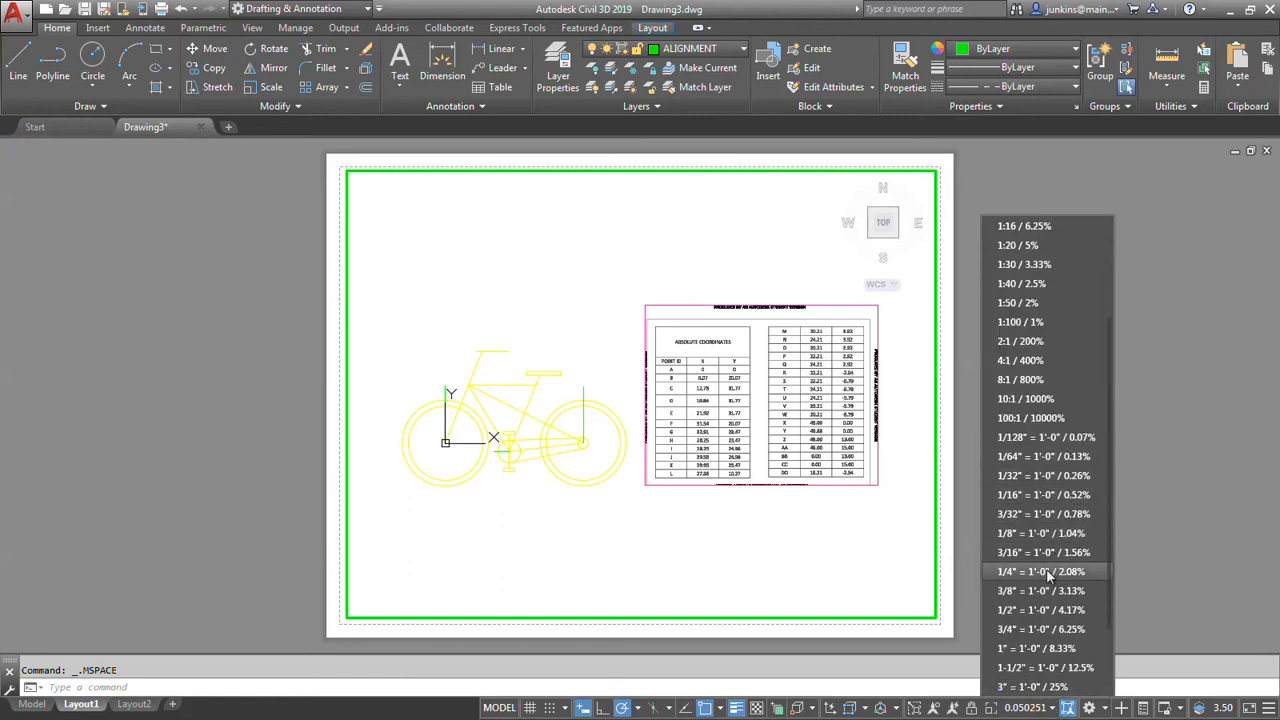
left_click(1024, 647)
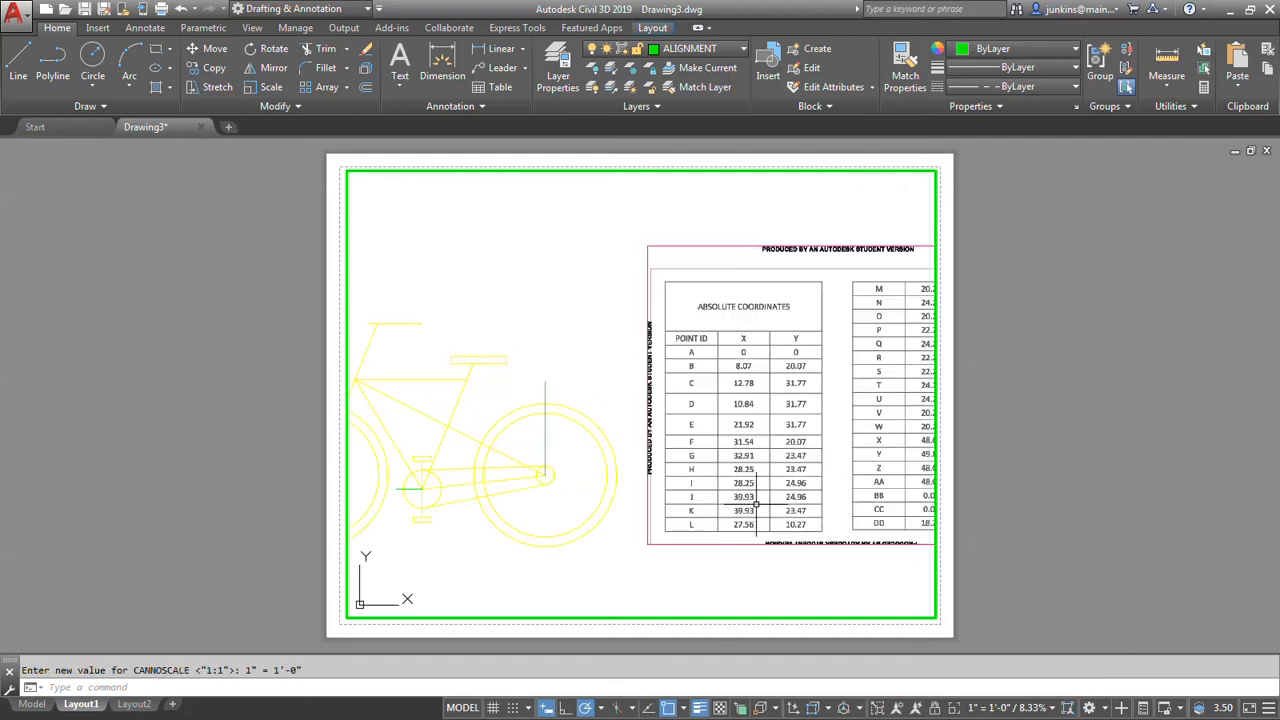
Reposition the drawing so the whole bike sits centrally in the viewport, and lock the viewport.
mouse_move(574, 449)
middle_mouse_down()
mouse_move(651, 409)
mouse_move(809, 374)
mouse_move(784, 380)
middle_mouse_up()
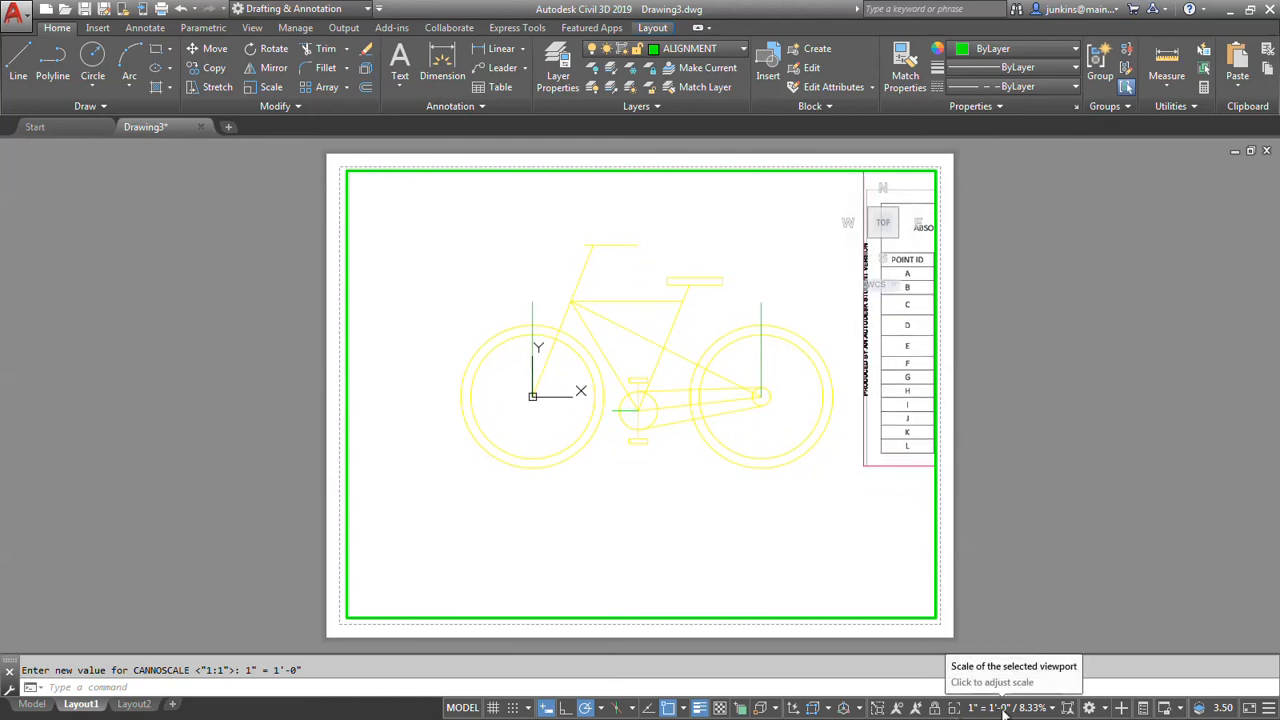
left_click(934, 709)
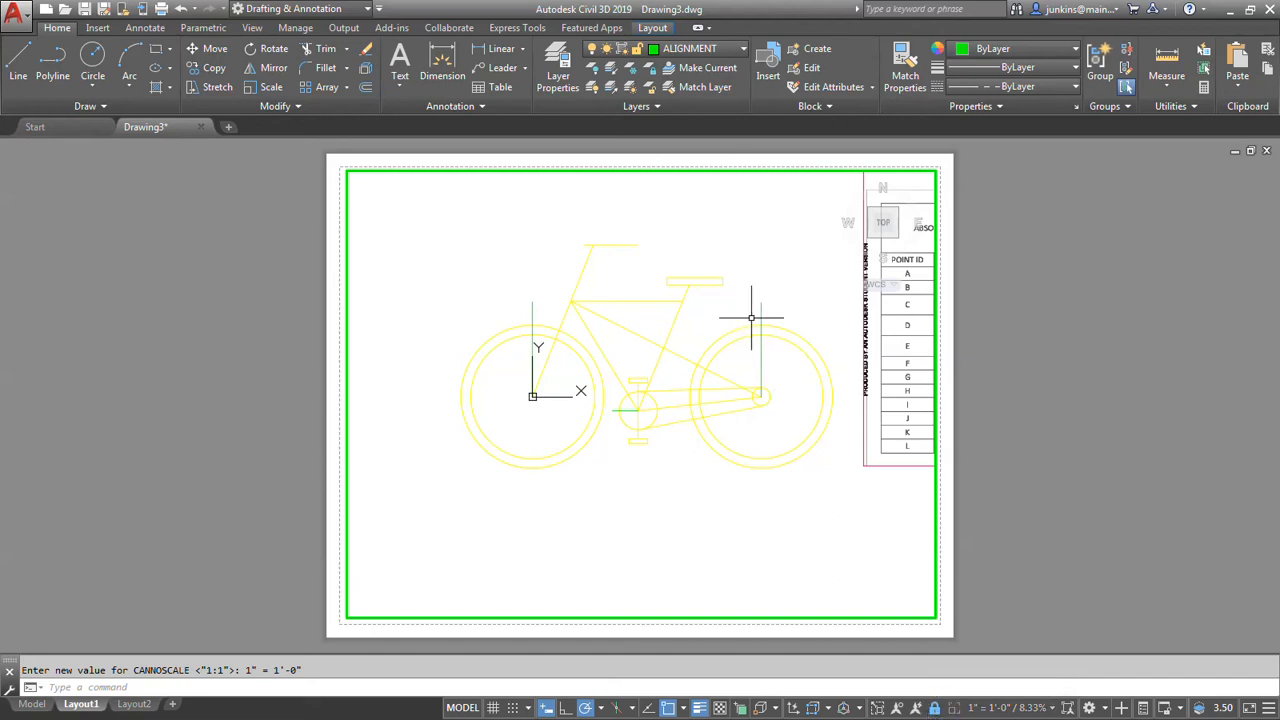
scroll(760, 320, "up", 5)
scroll(792, 330, "up", 3)
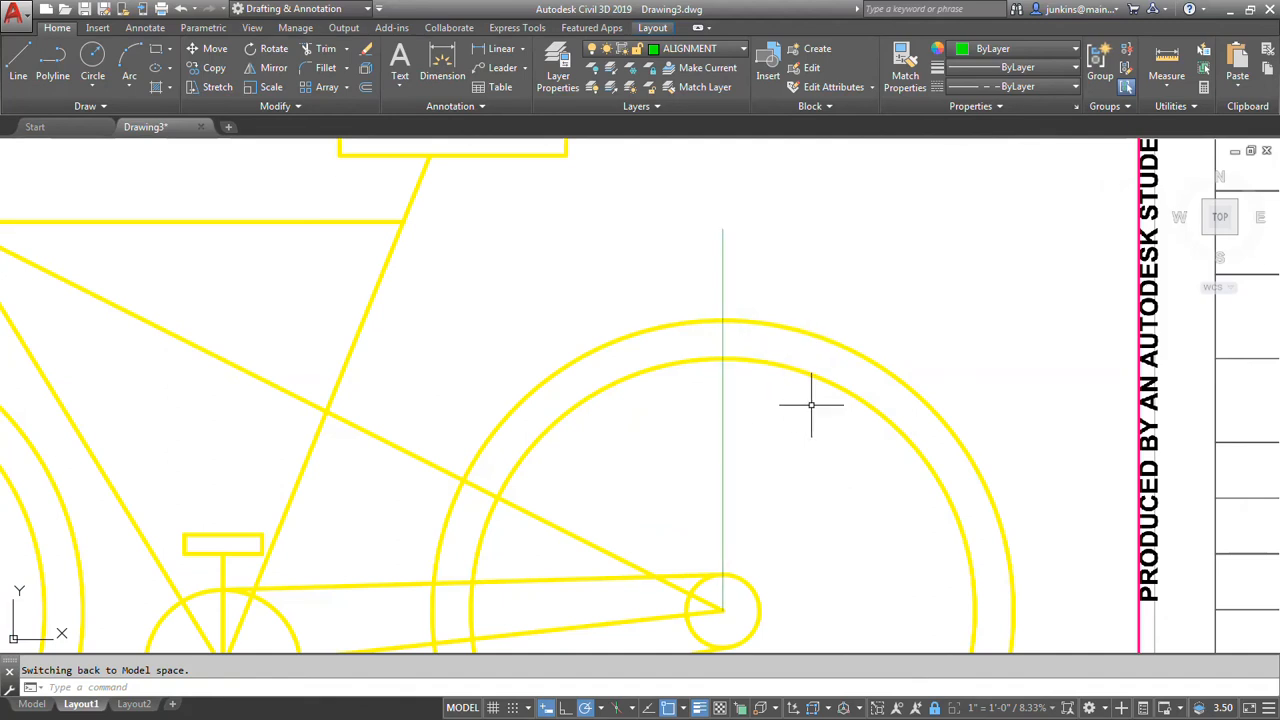
Set PSLTSCALE to 0 and regenerate the drawing.
type("PS")
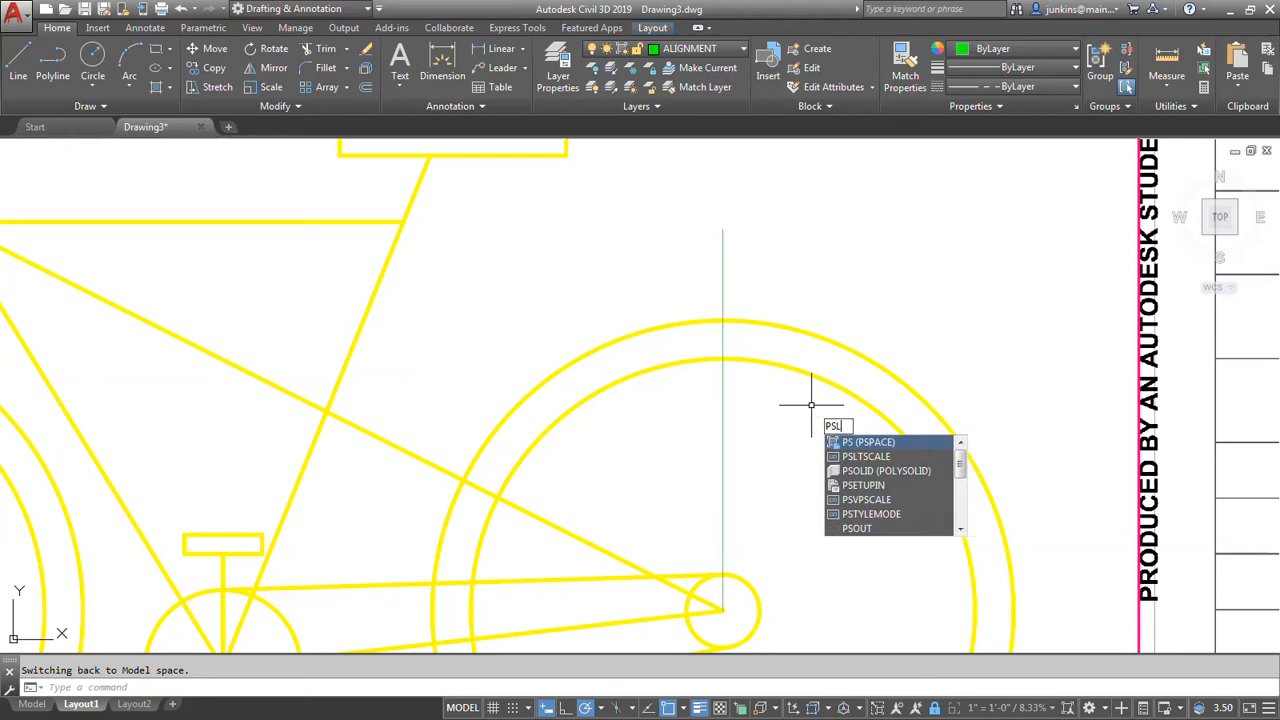
type("LTAC")
key("BackSpace")
key("BackSpace")
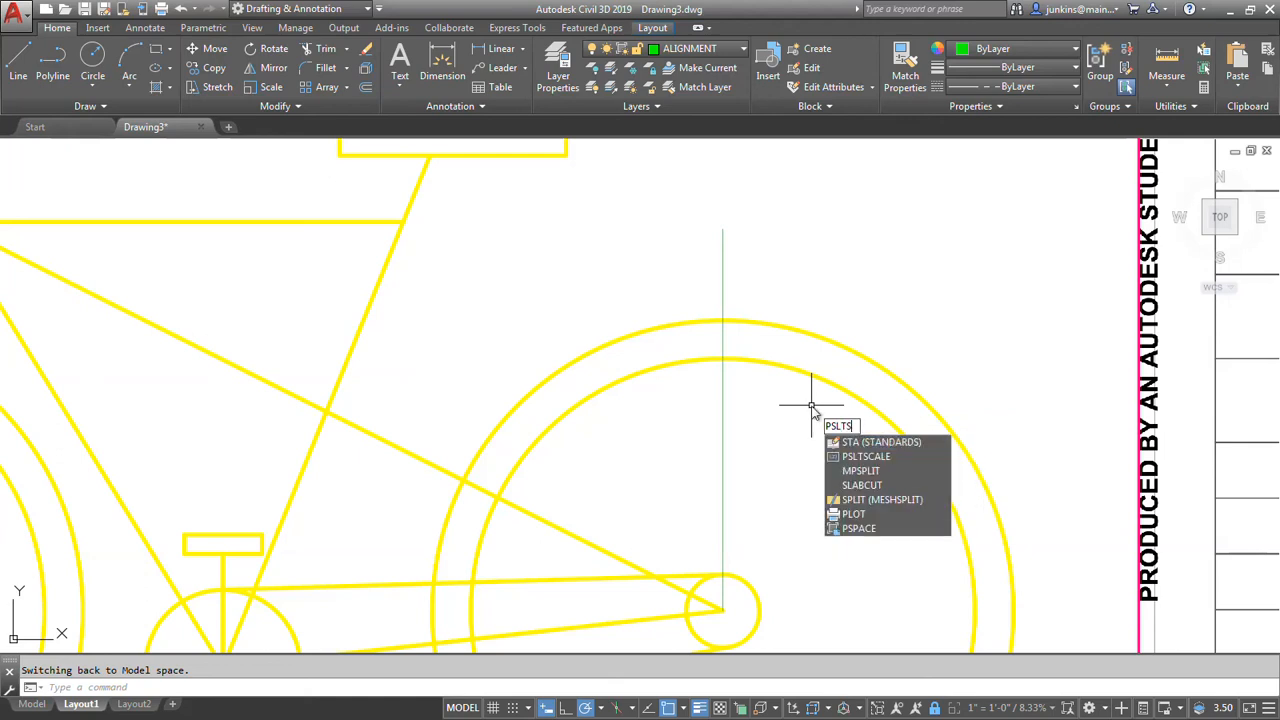
type("SCALE")
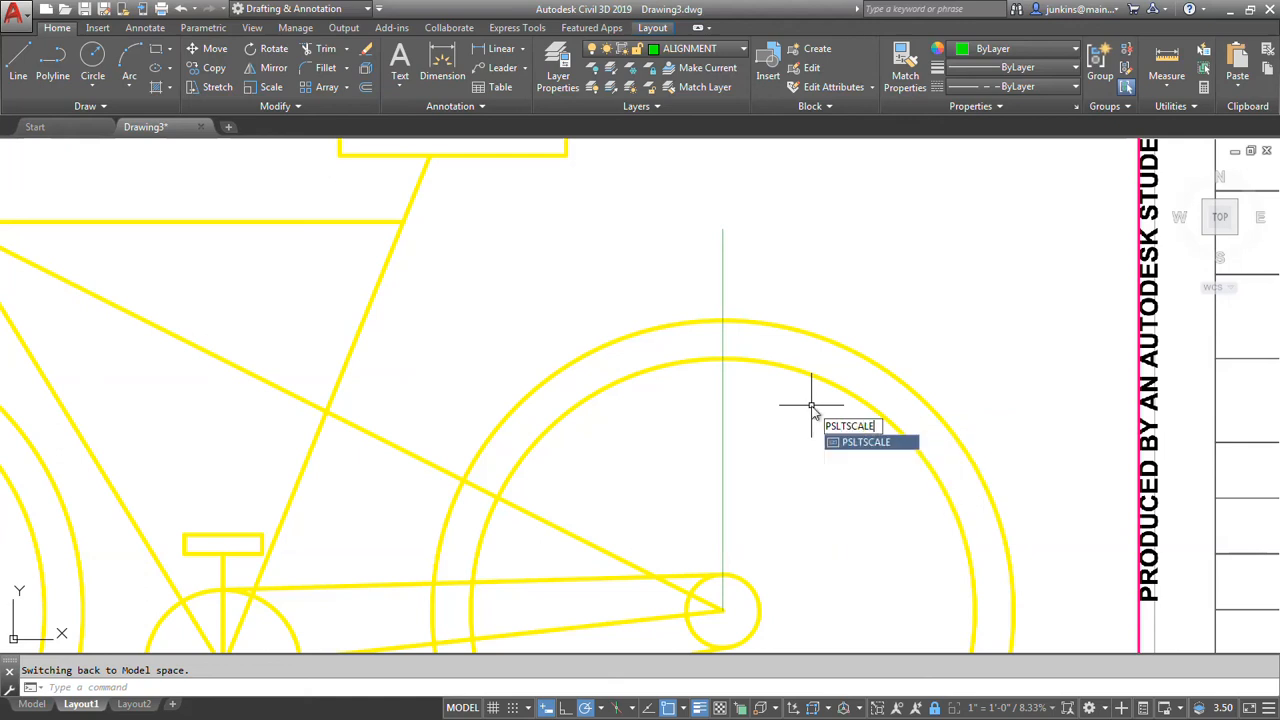
key("Return")
type("0")
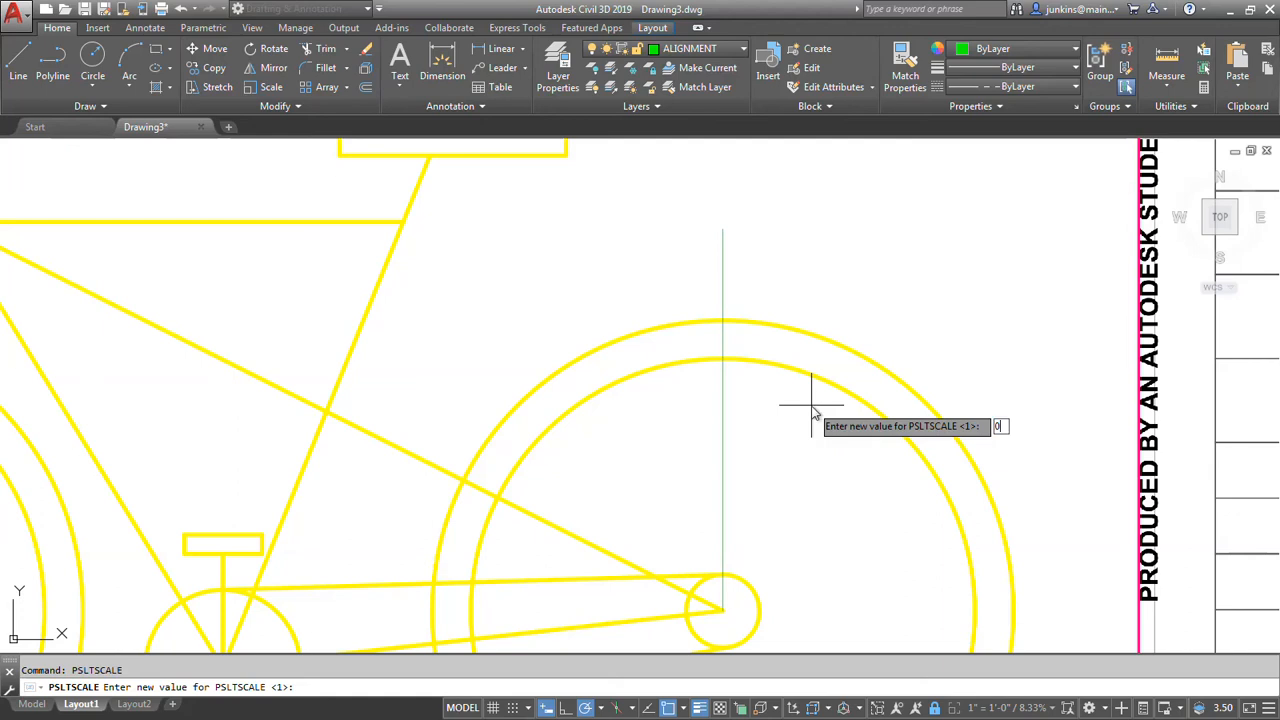
key("Return")
type("REGEN")
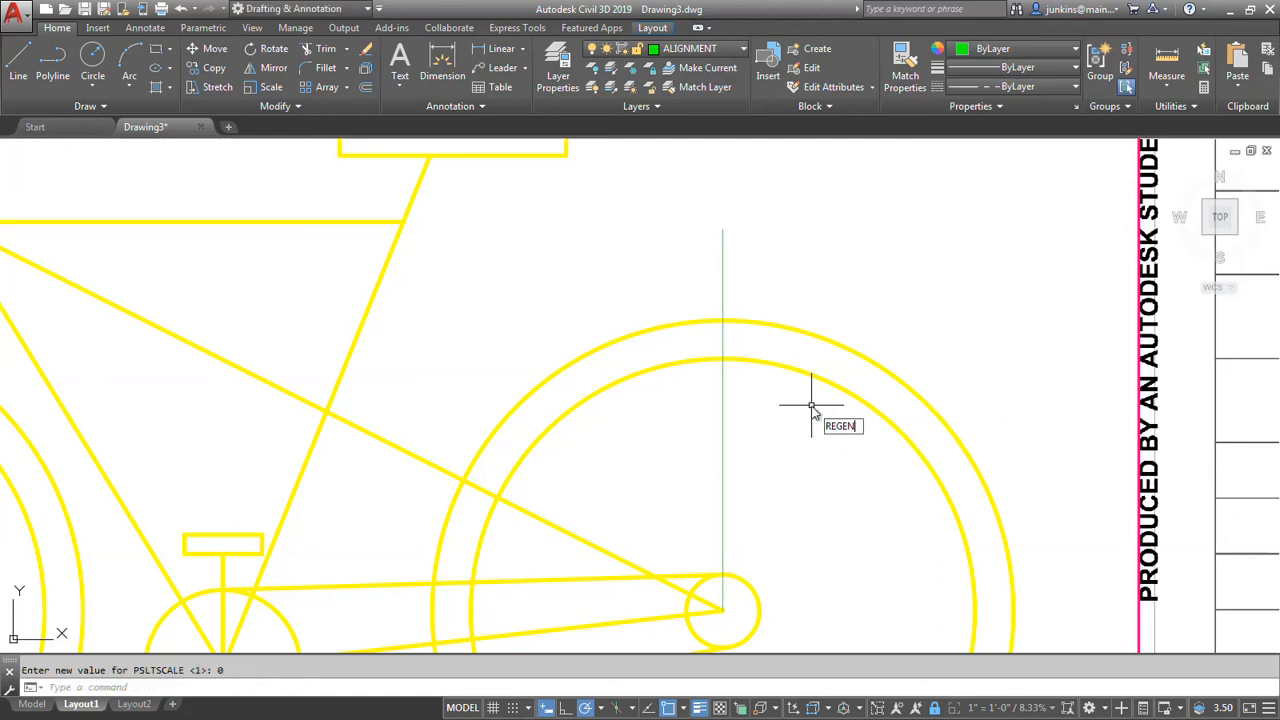
key("Return")
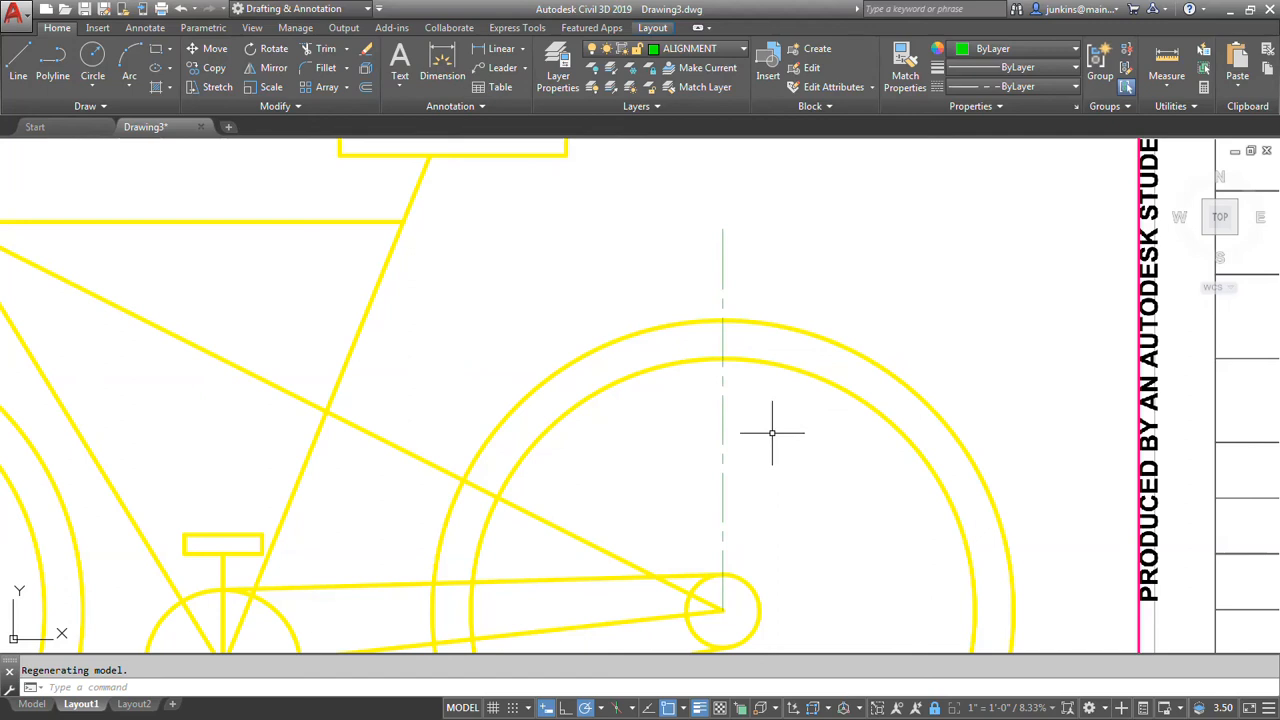
Return to the model layout and create a new text style named ABSOLUTE.
scroll(809, 449, "down", 6)
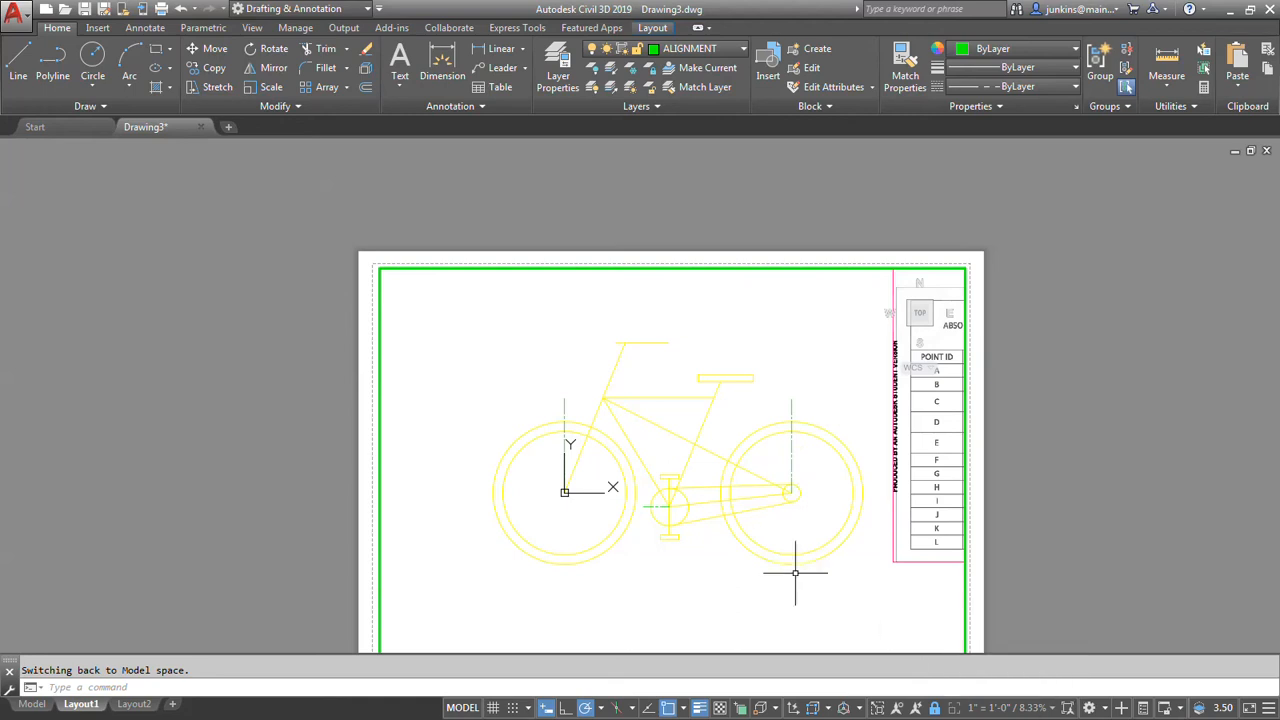
middle_click_drag(712, 559, 737, 509)
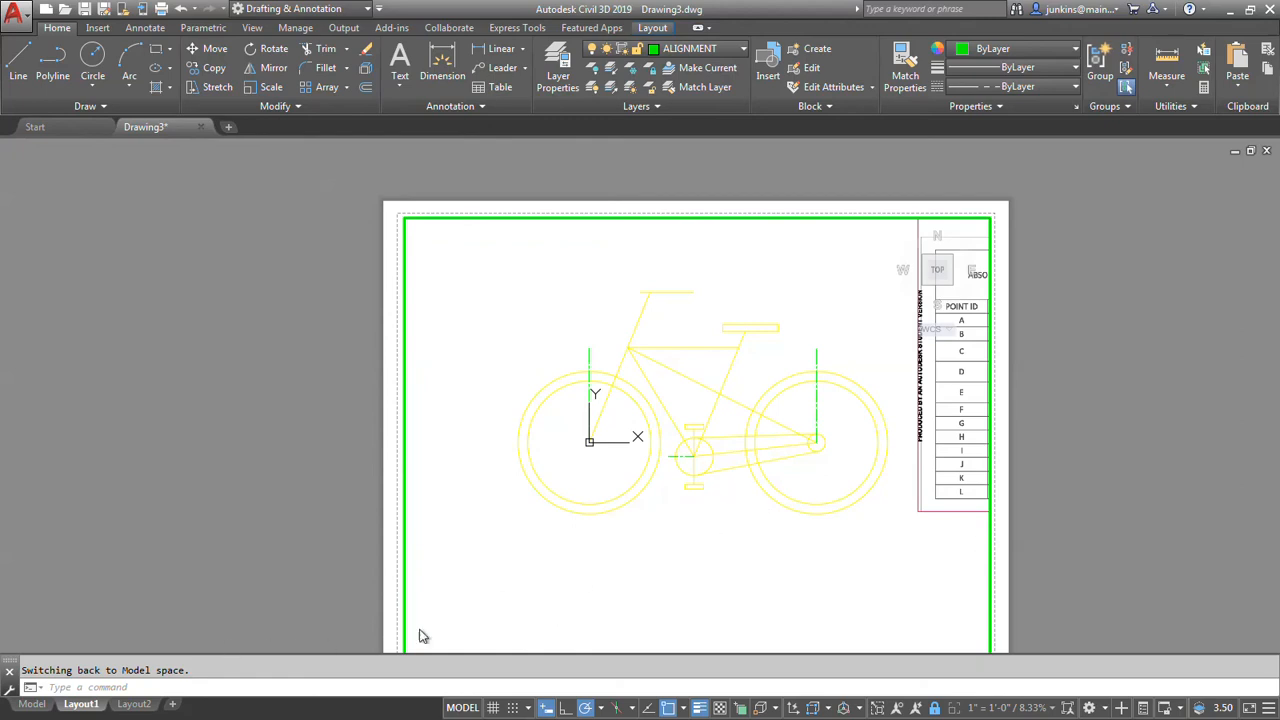
middle_click_drag(654, 529, 570, 482)
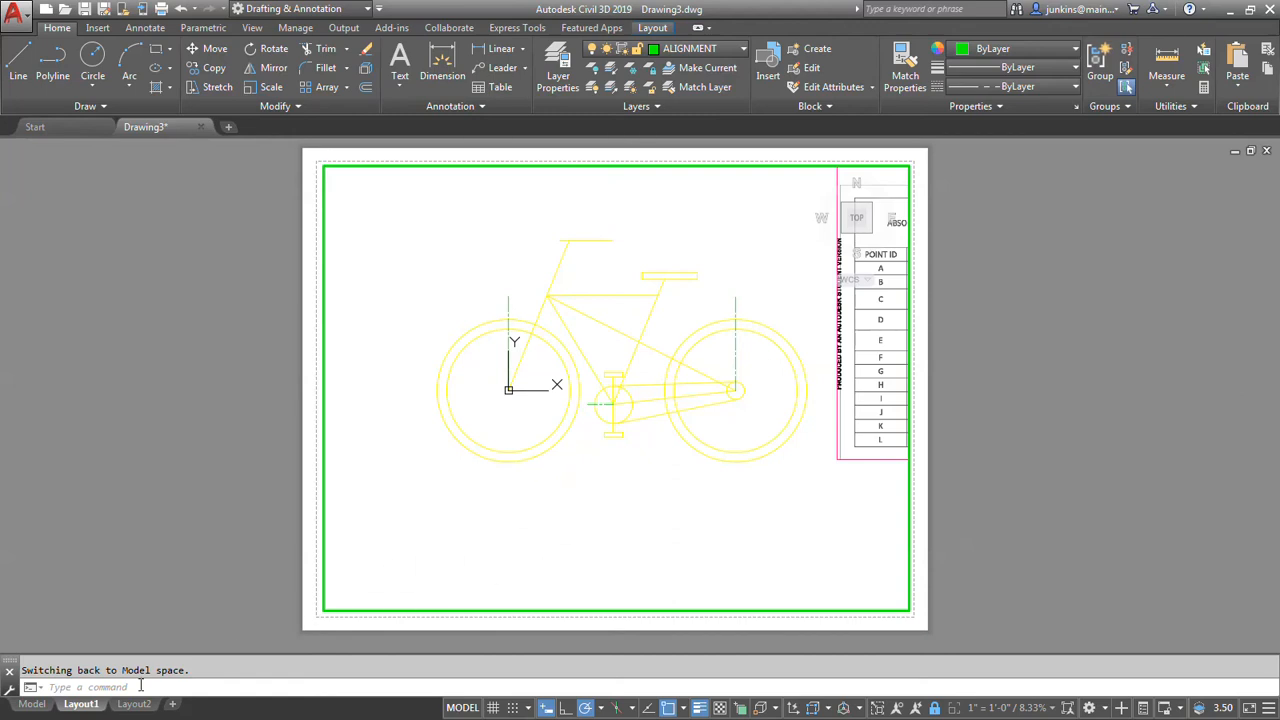
left_click(37, 705)
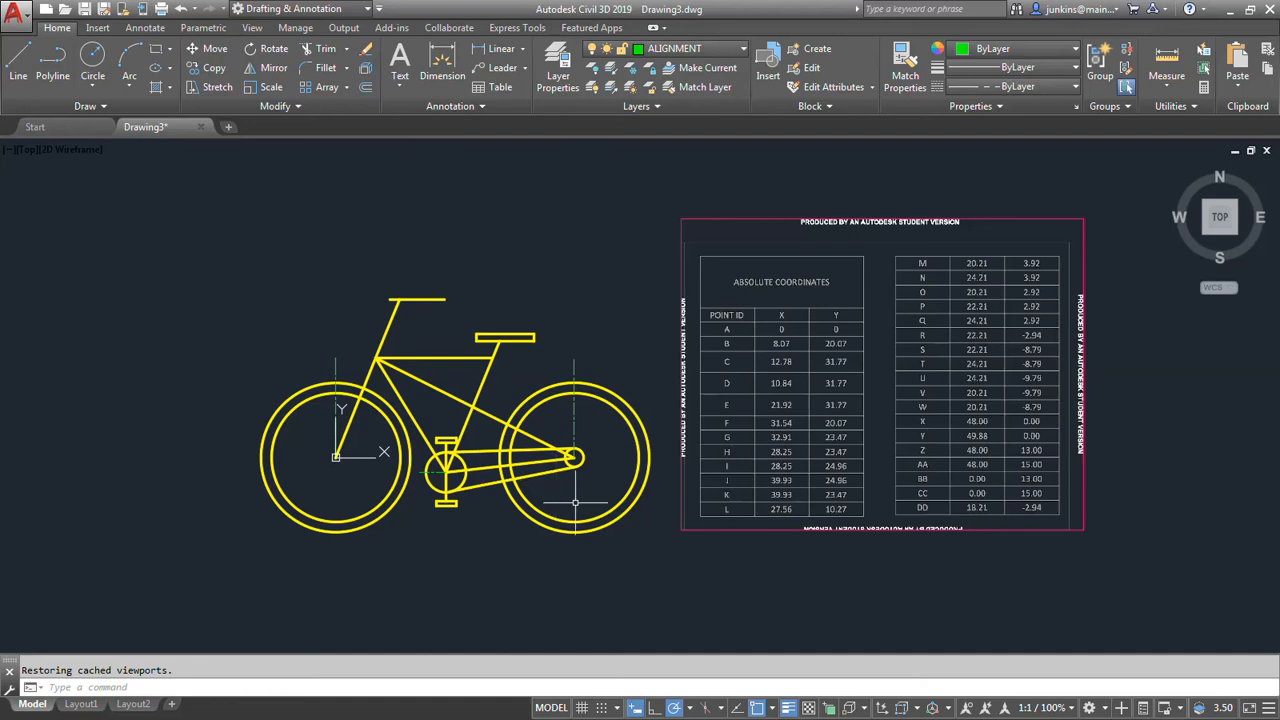
left_click(481, 107)
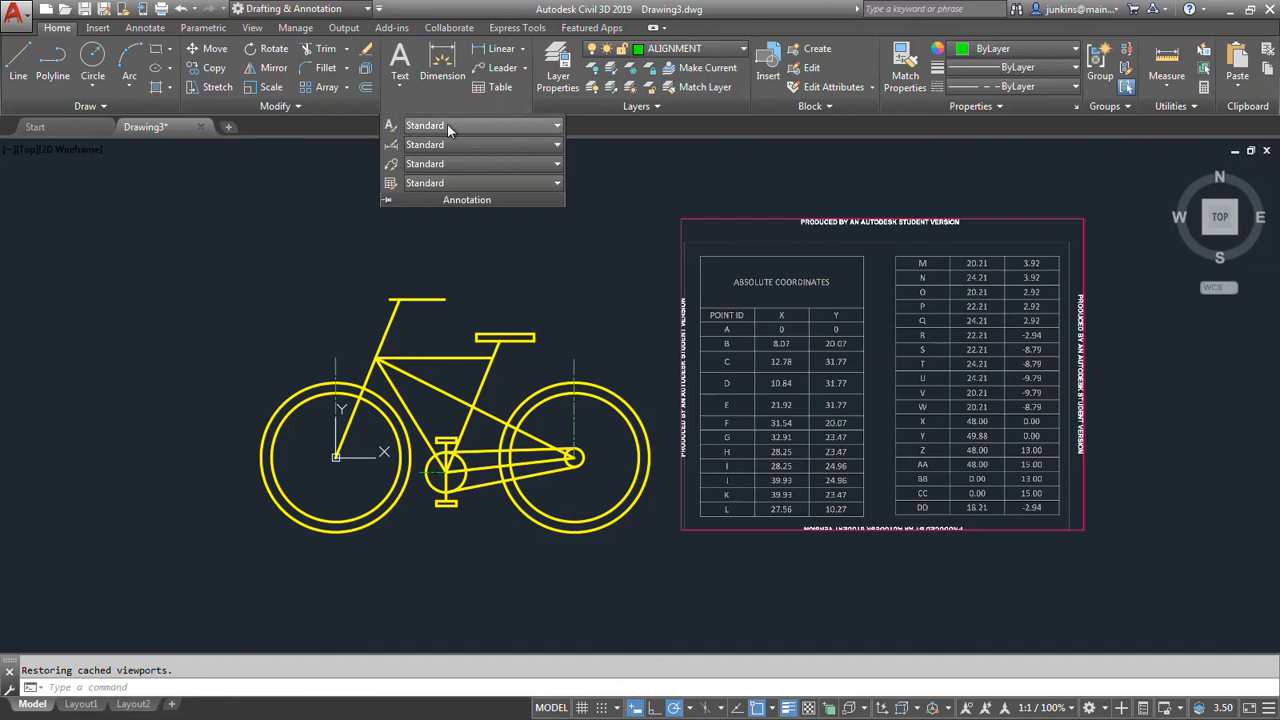
left_click(558, 127)
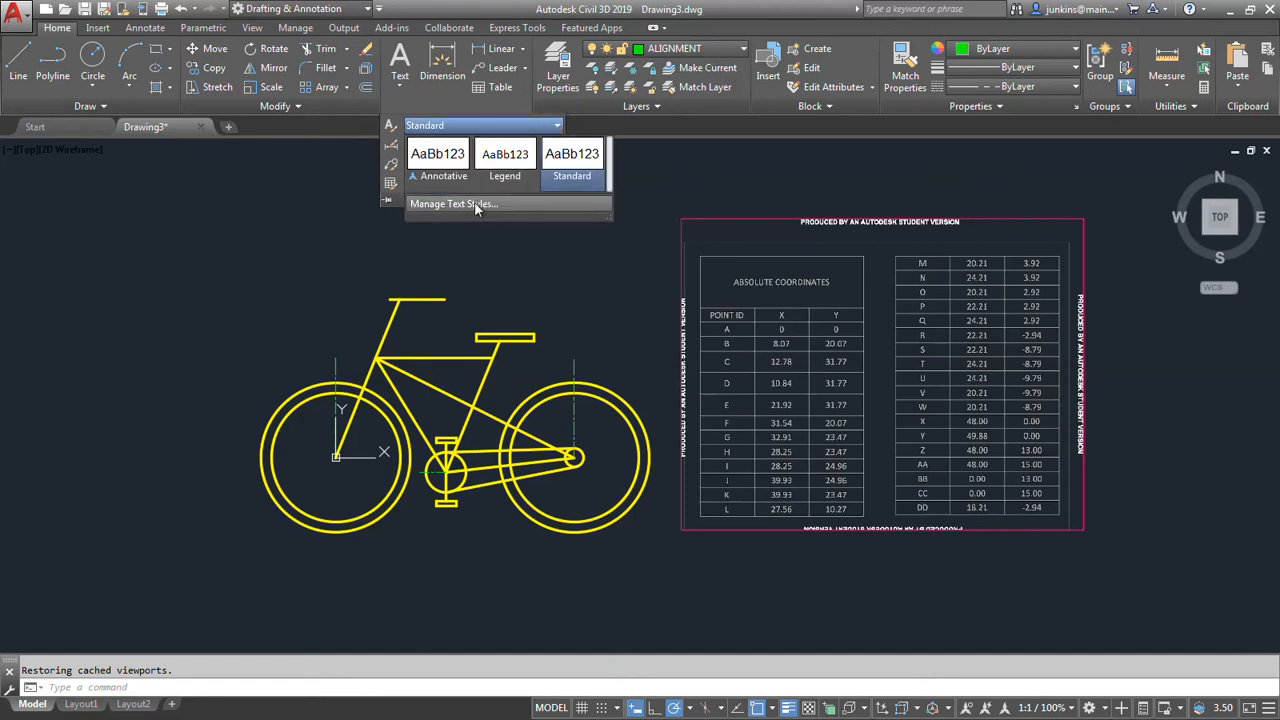
left_click(474, 204)
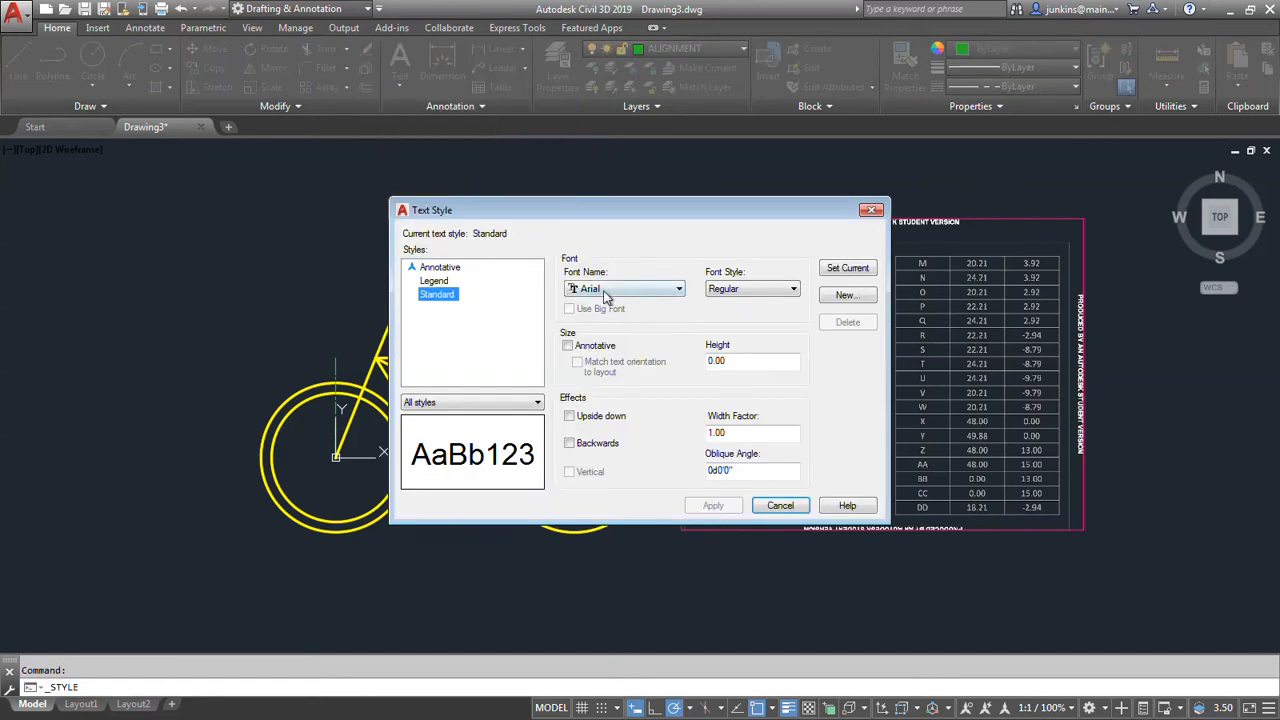
left_click(845, 296)
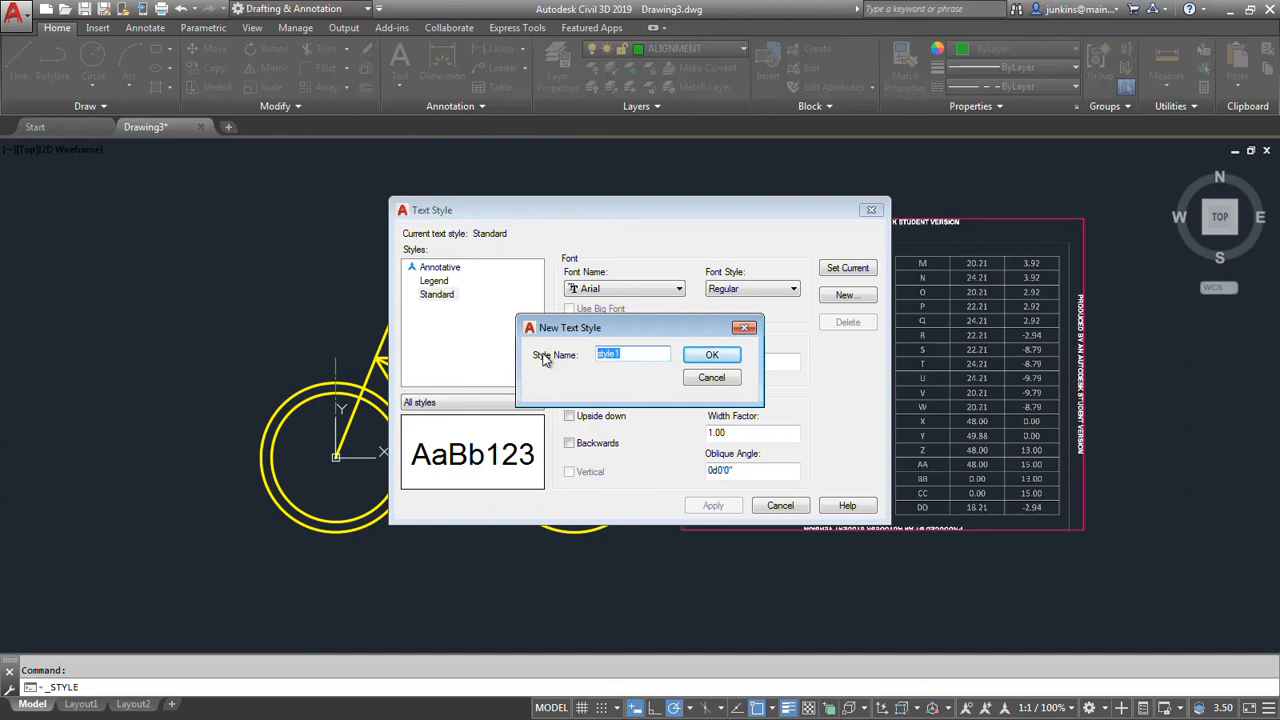
type("ABSOLUTE")
key("Return")
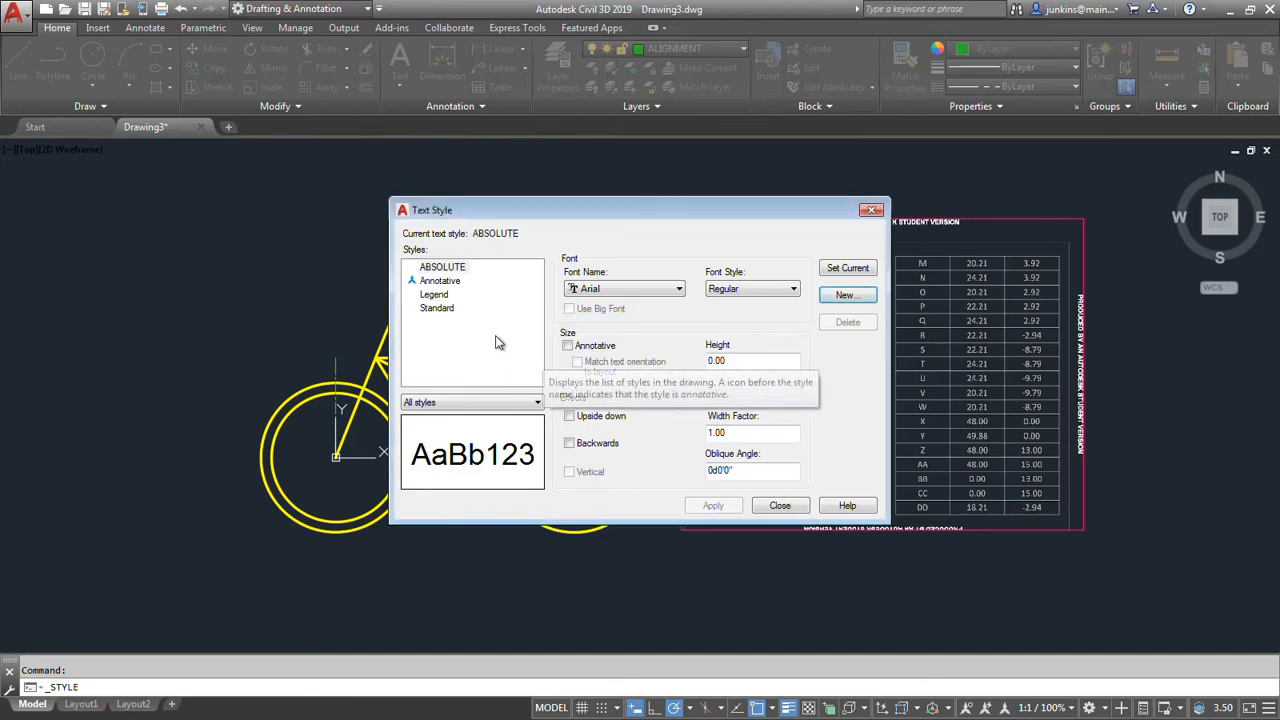
Give the ABSOLUTE text style the Lucida Sans Unicode font and a height of 1.00, and apply the changes.
left_click(672, 289)
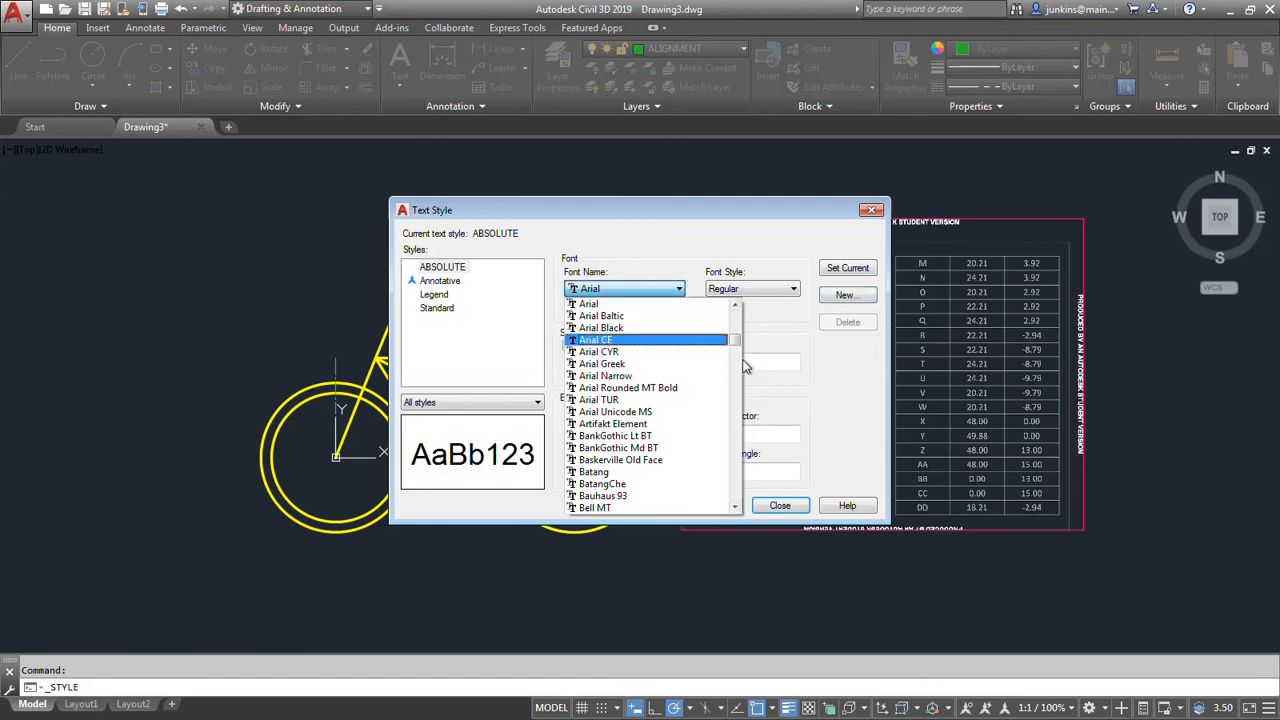
left_click_drag(735, 342, 737, 434)
left_click(660, 418)
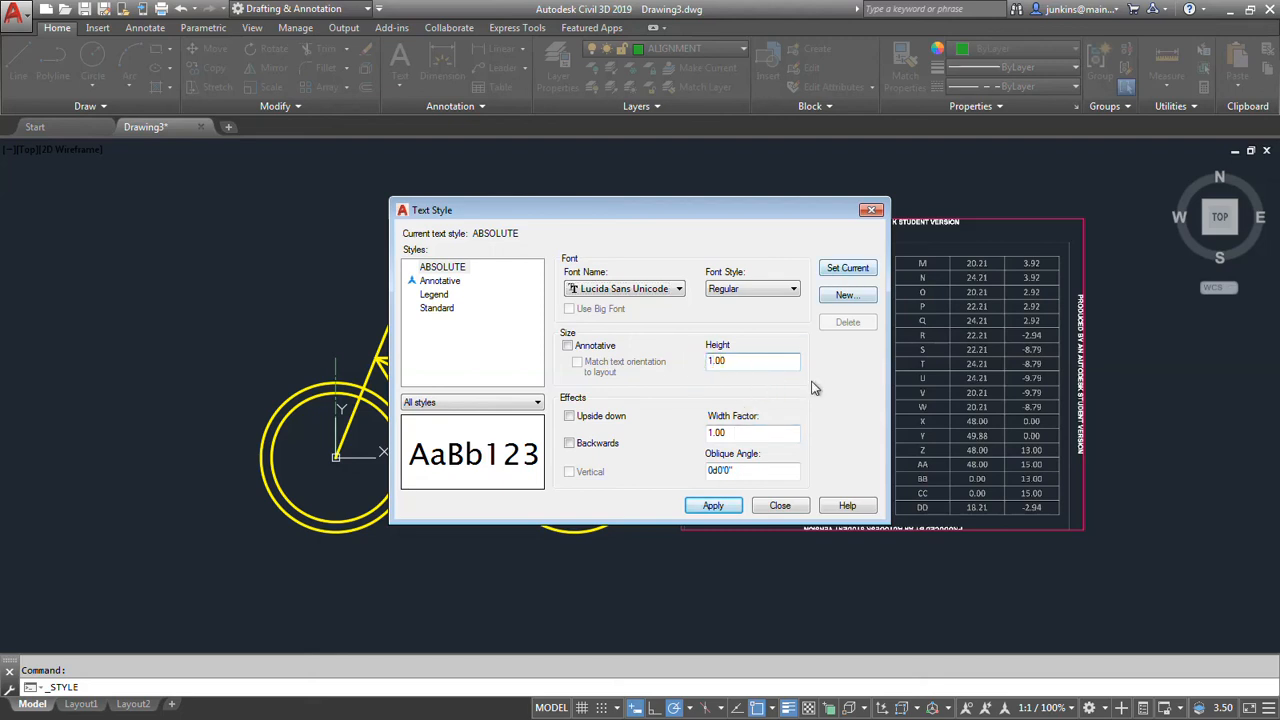
left_click(713, 506)
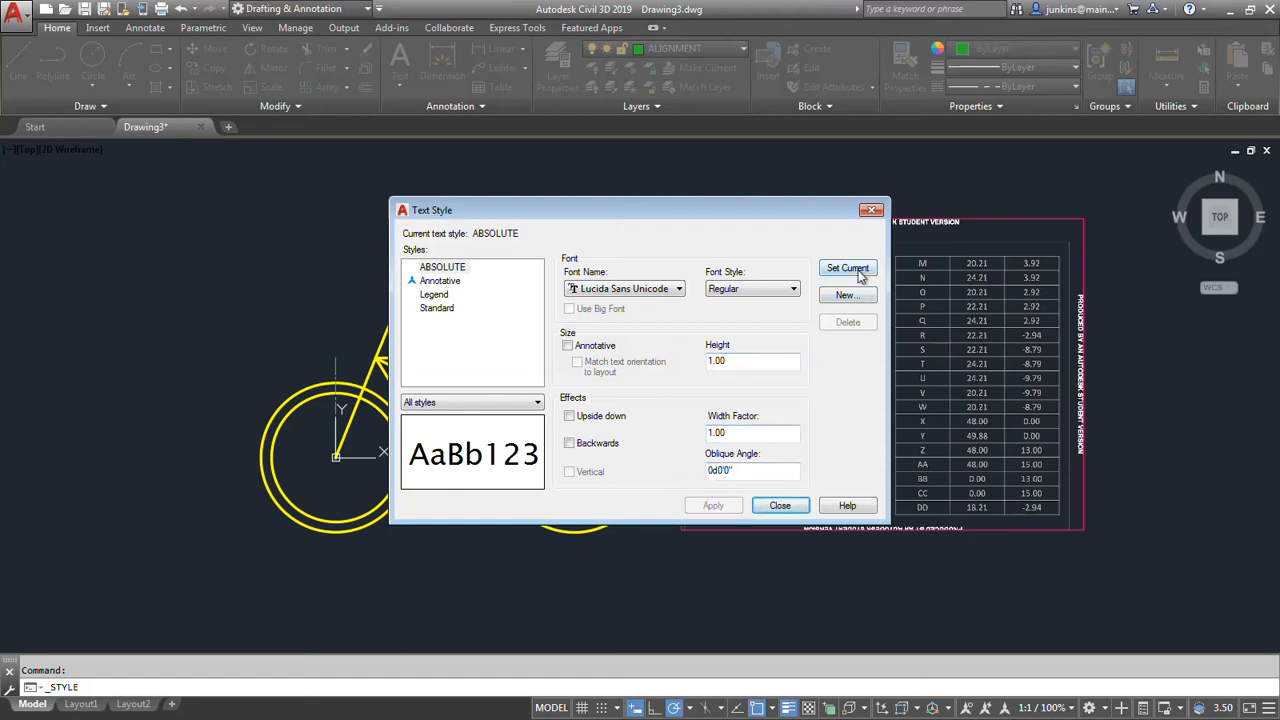
left_click(779, 508)
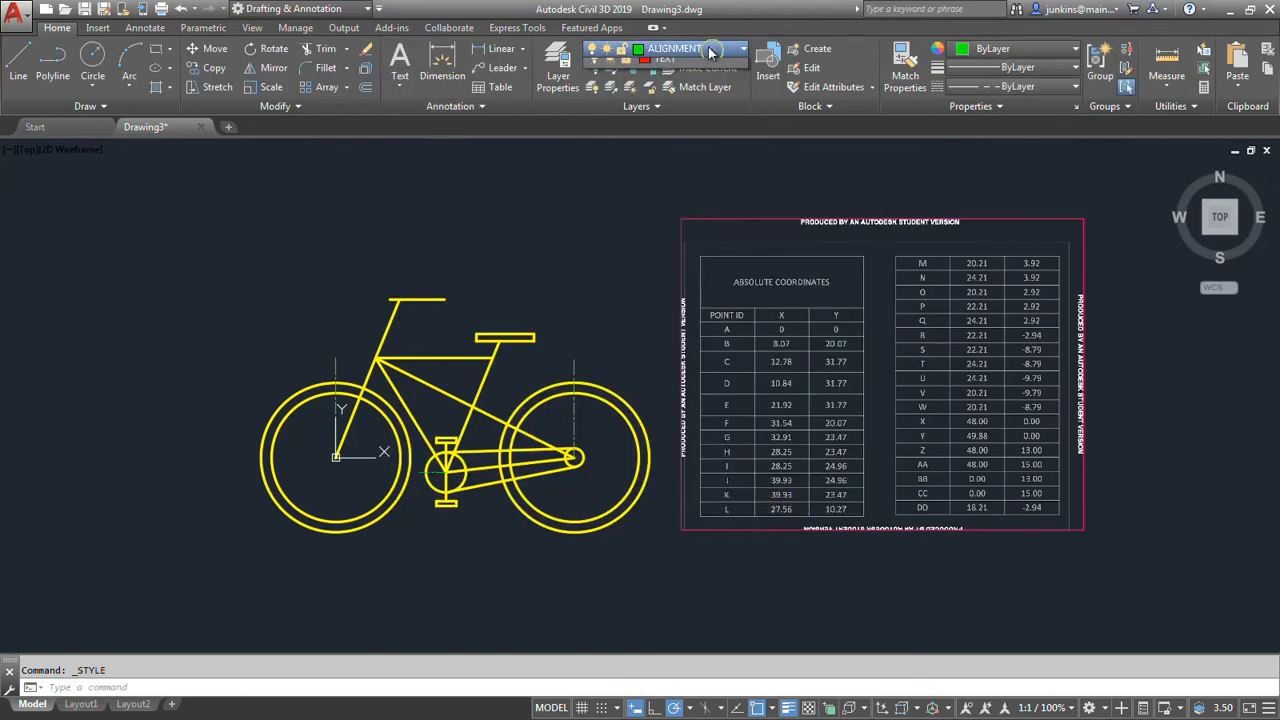
Make the TEXT layer current.
left_click(690, 50)
left_click(668, 148)
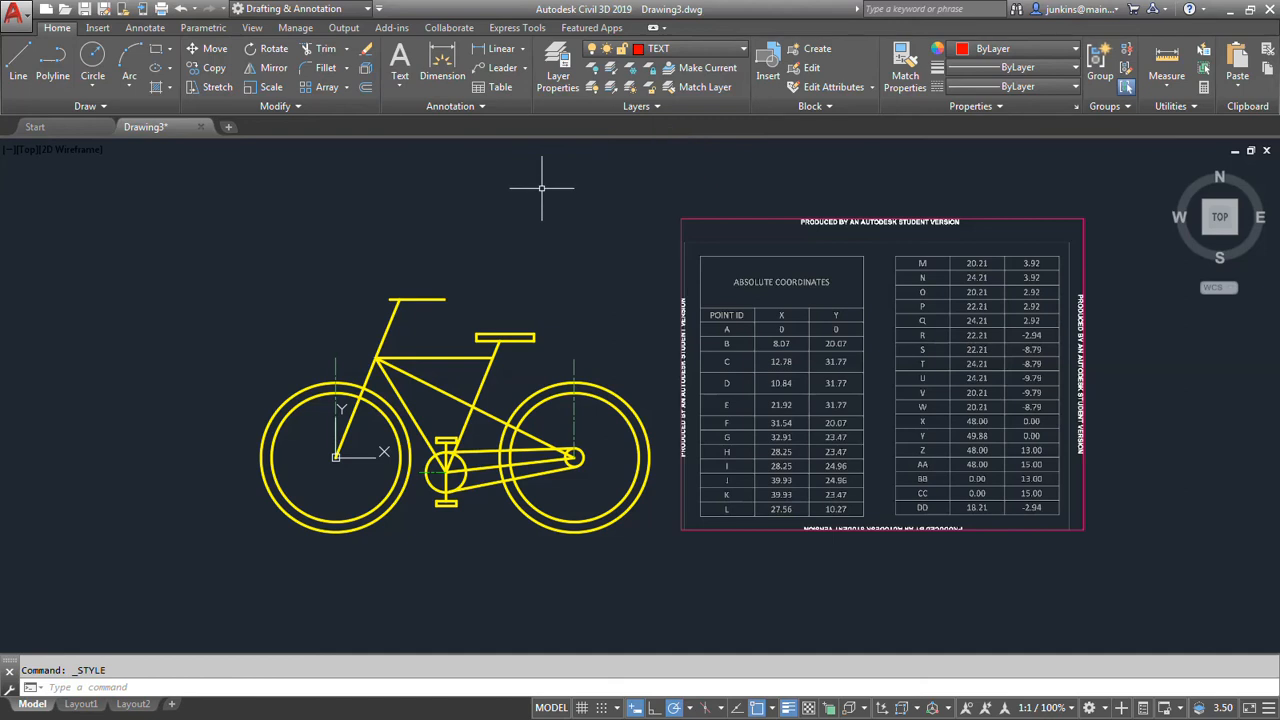
left_click(400, 84)
left_click(420, 149)
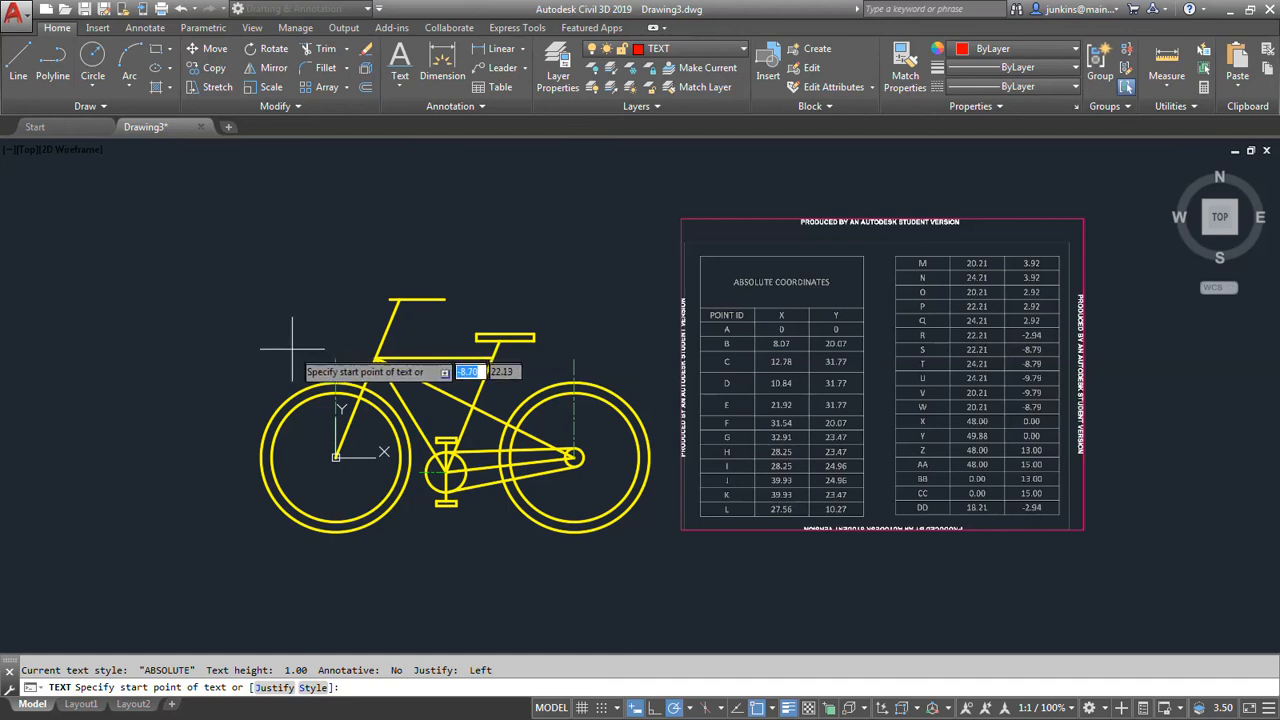
scroll(326, 463, "up", 2)
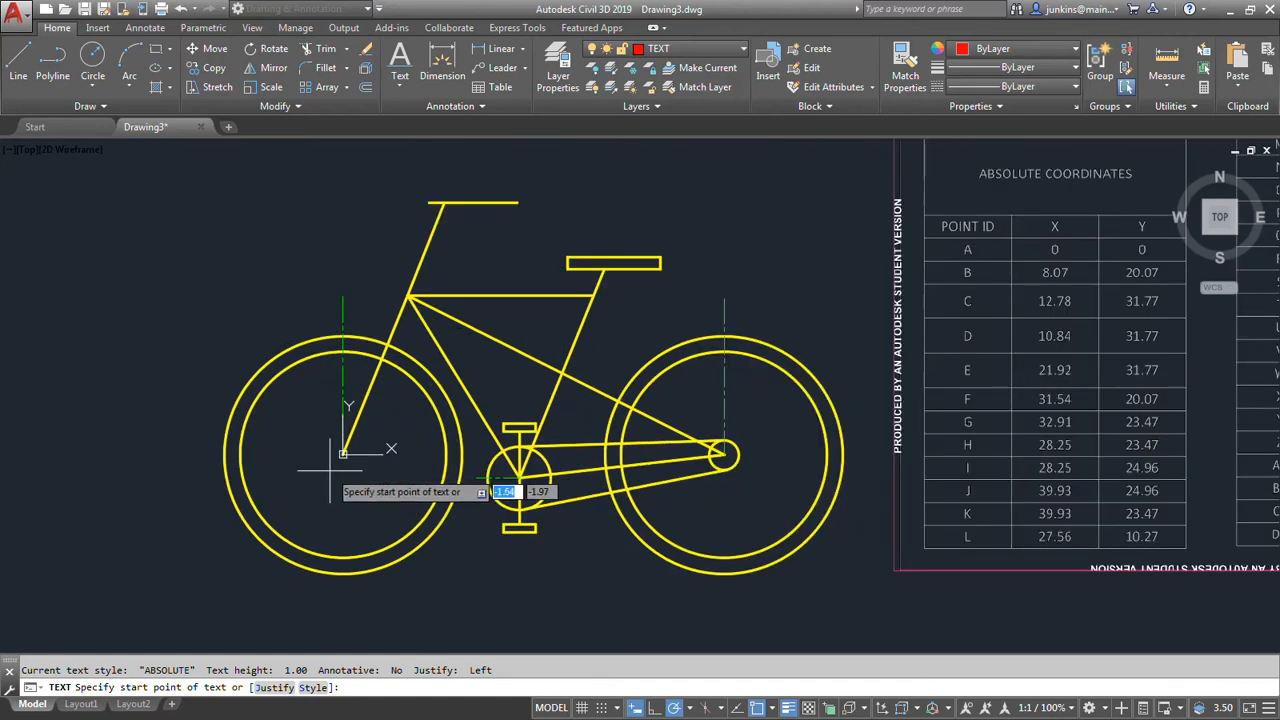
left_click(334, 466)
key("Return")
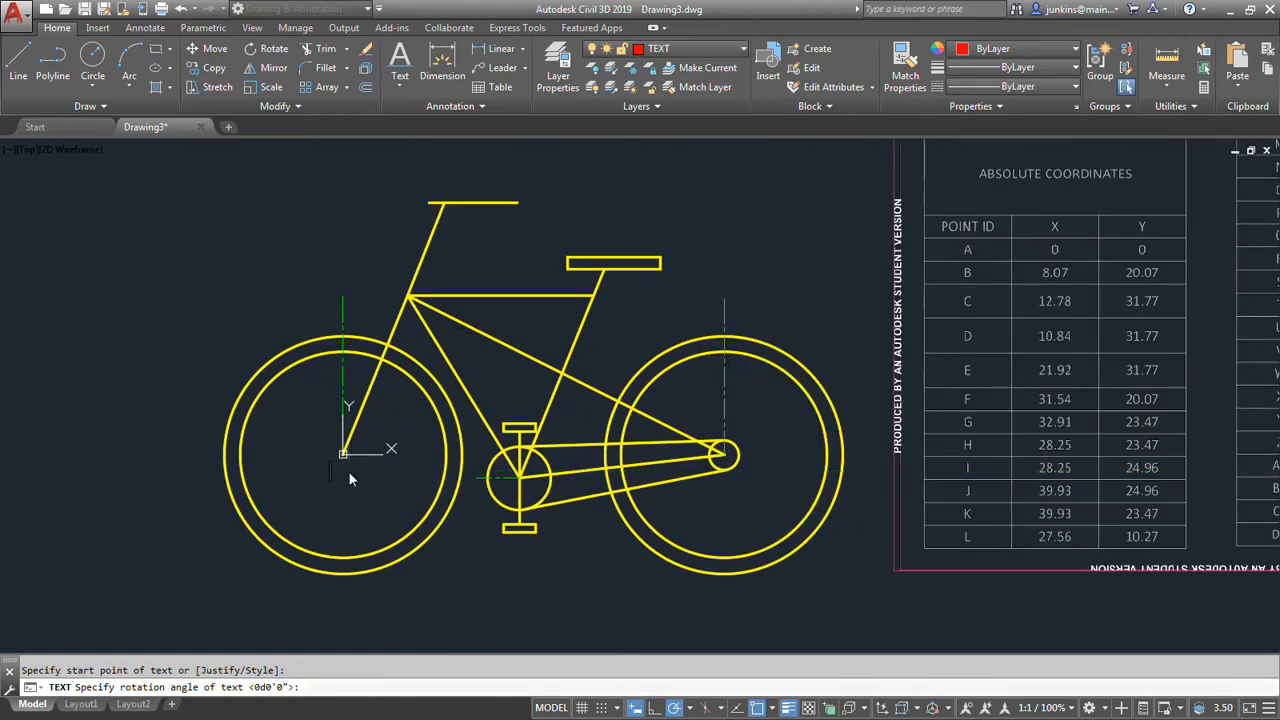
key("Escape")
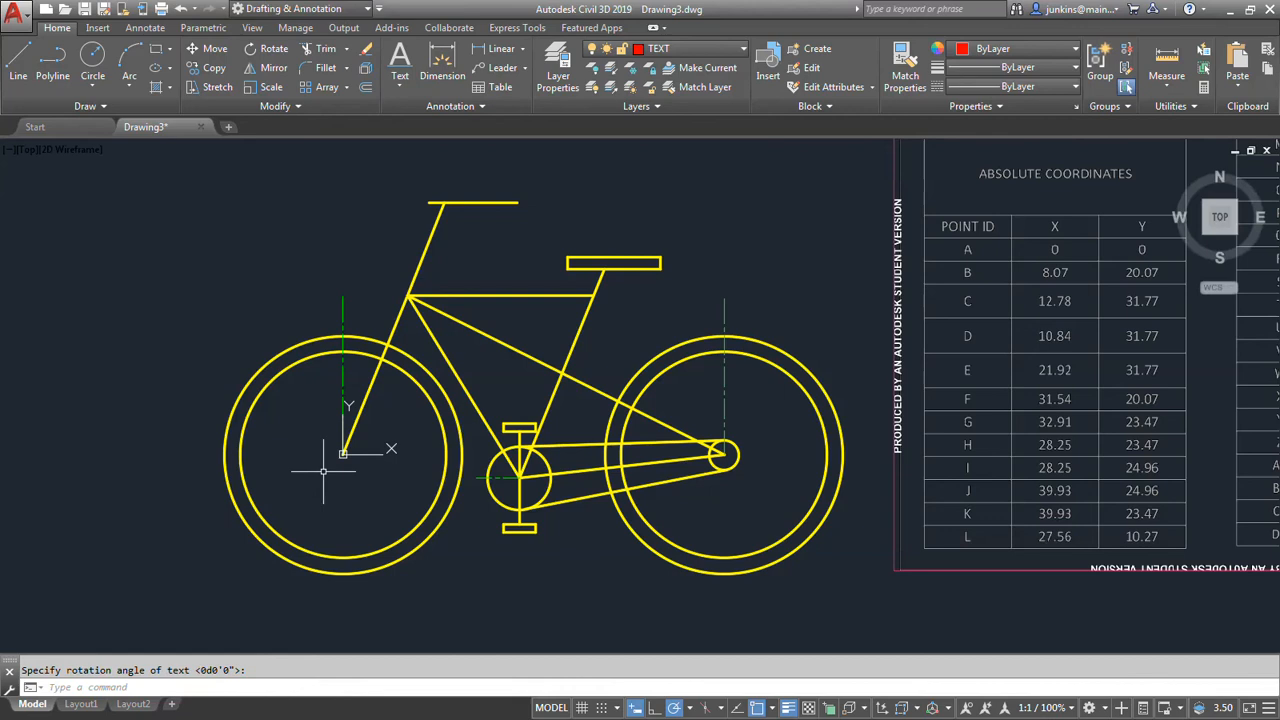
Add a single-line text label A with a rotation angle of 0 just below the front wheel's centre.
left_click(399, 86)
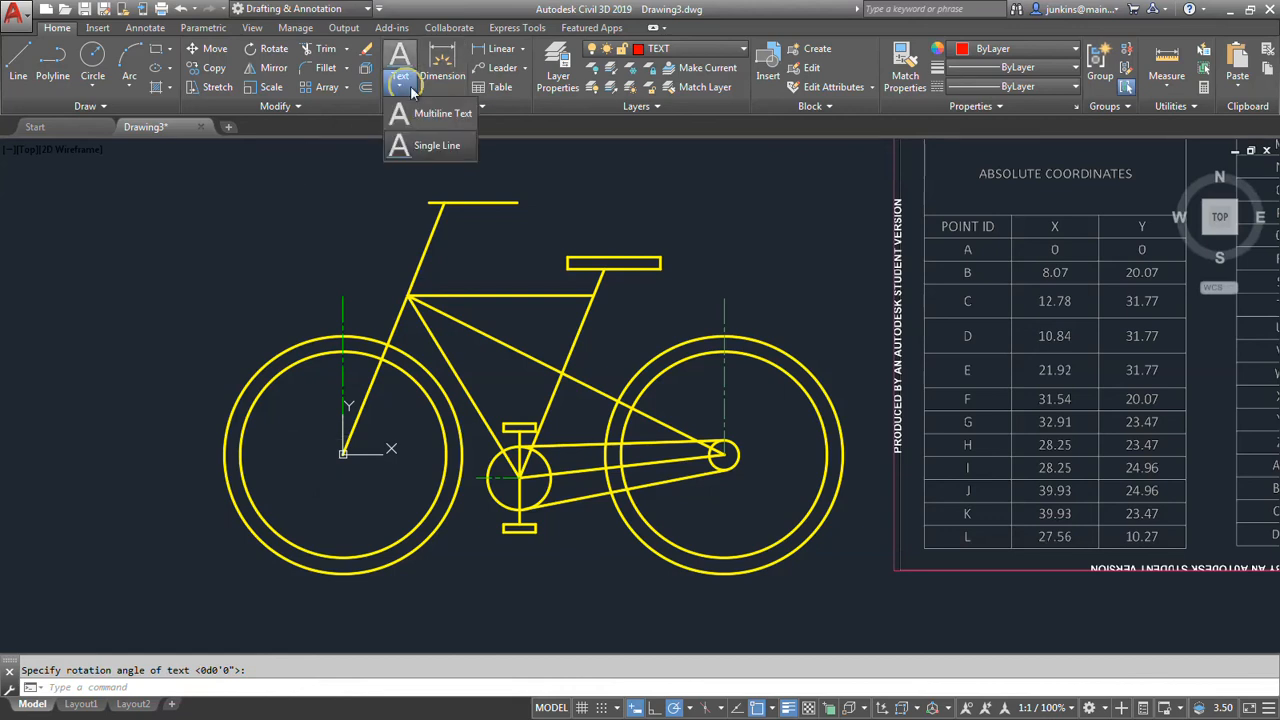
left_click(423, 143)
left_click(348, 474)
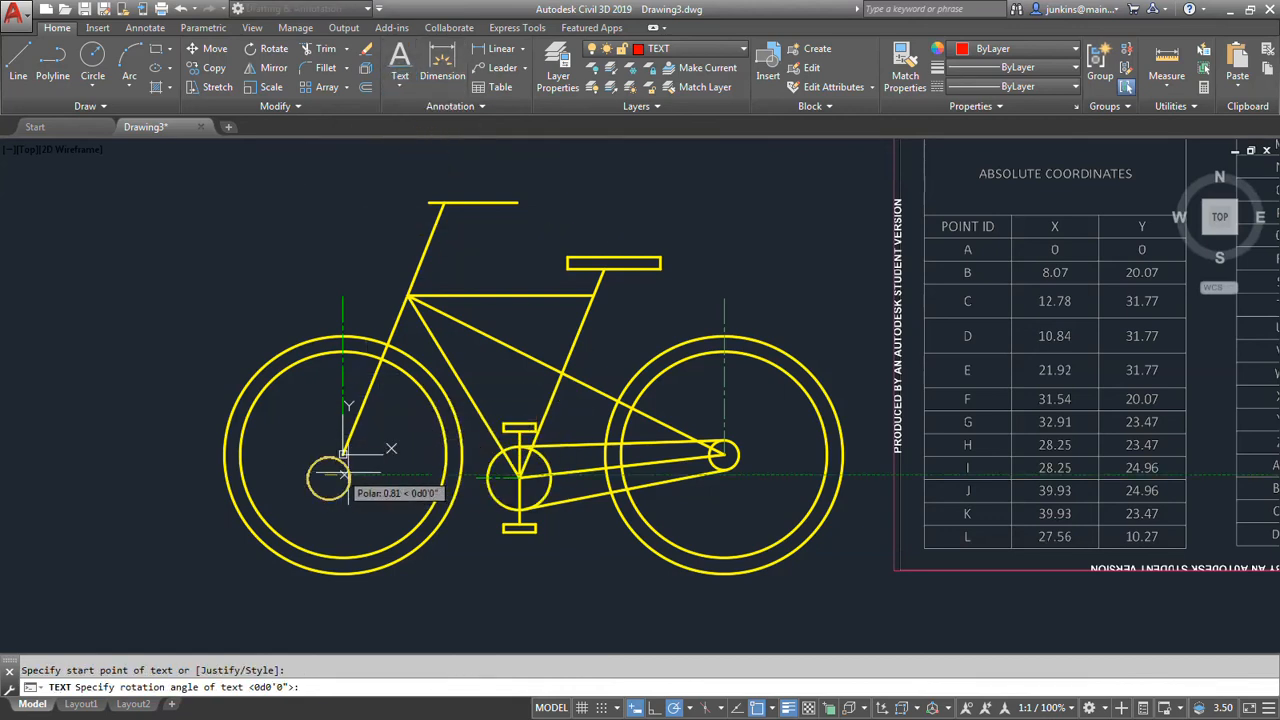
key("Return")
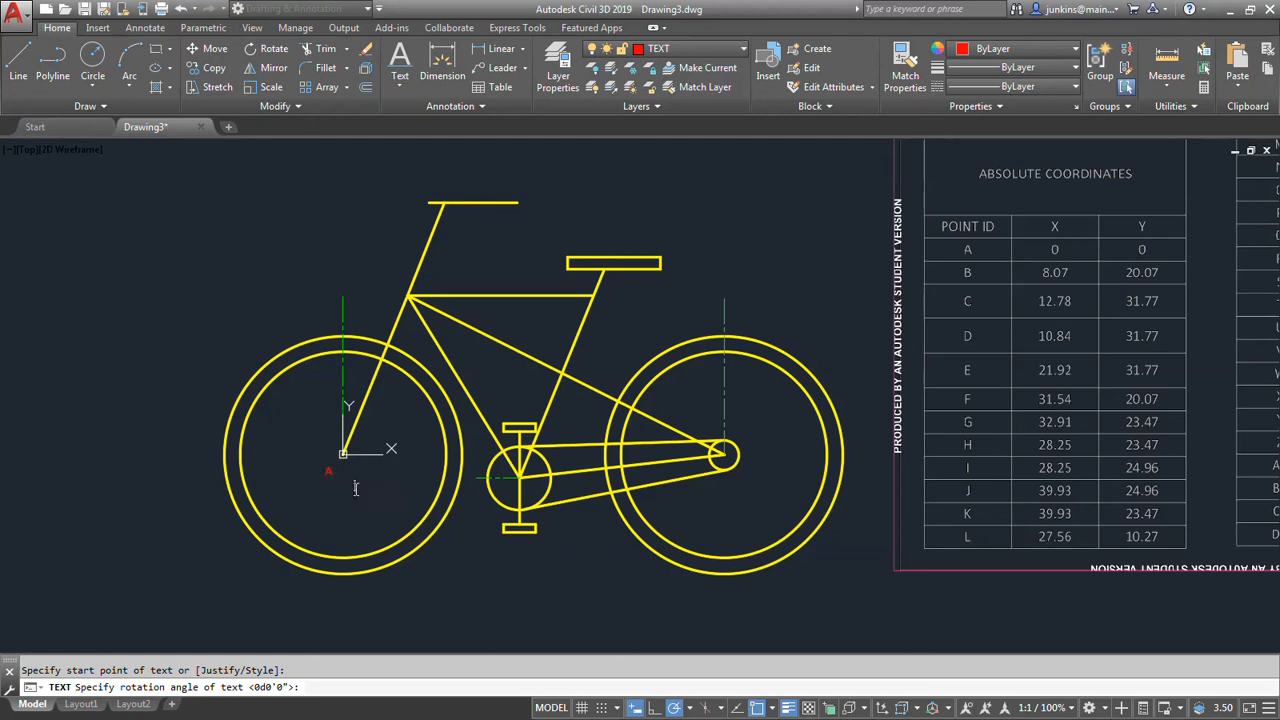
type("A")
key("Return")
key("Return")
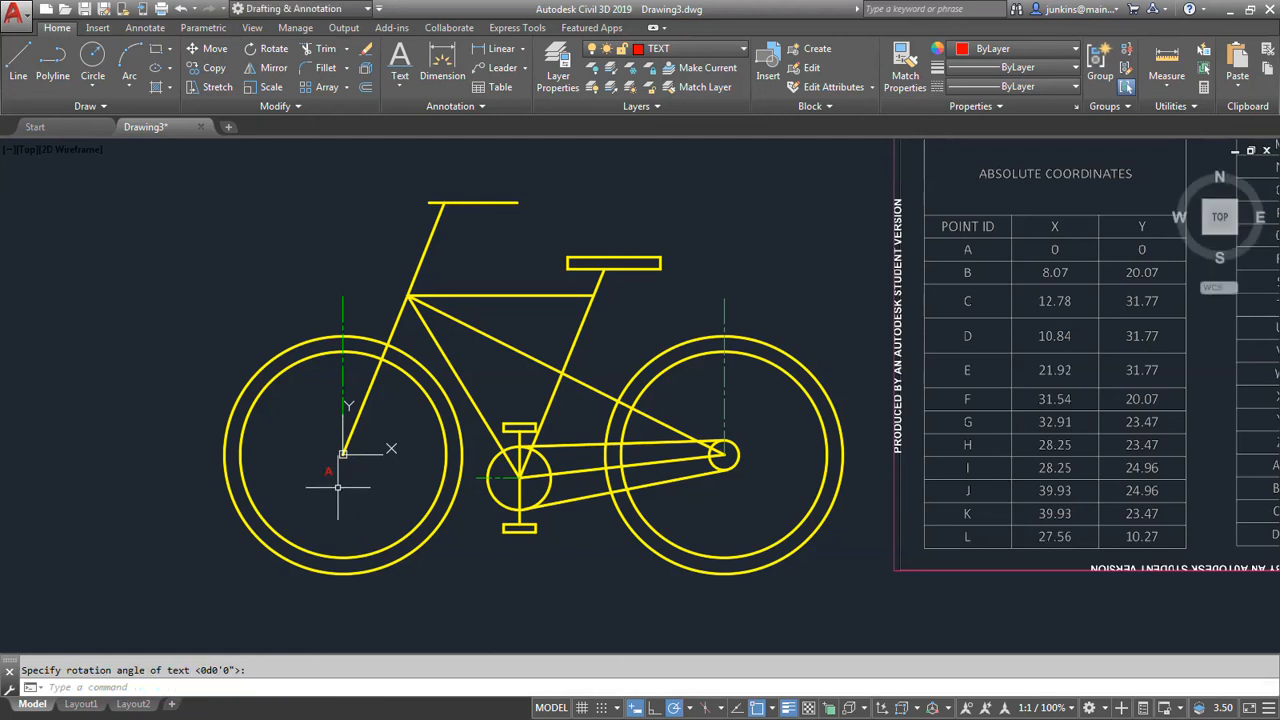
Move the A label closer to the front wheel's centre point, just below the origin.
scroll(337, 486, "up", 6)
left_click(314, 446)
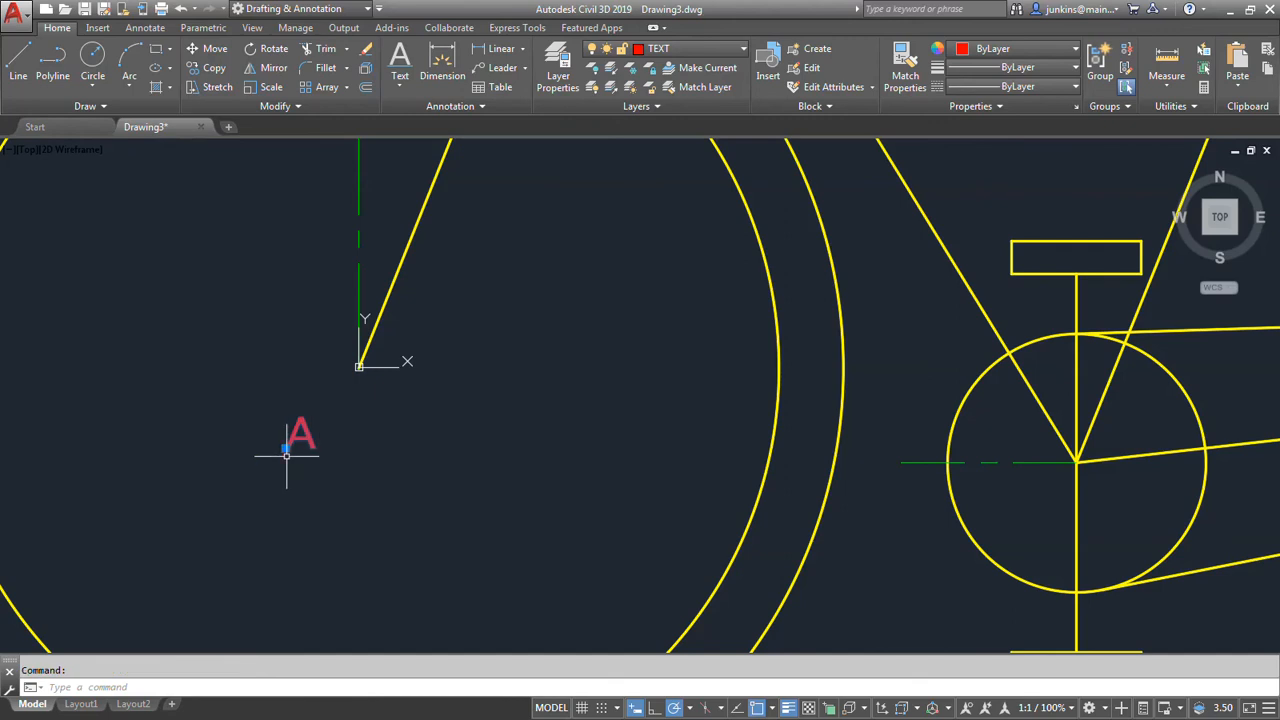
left_click(286, 447)
left_click(316, 401)
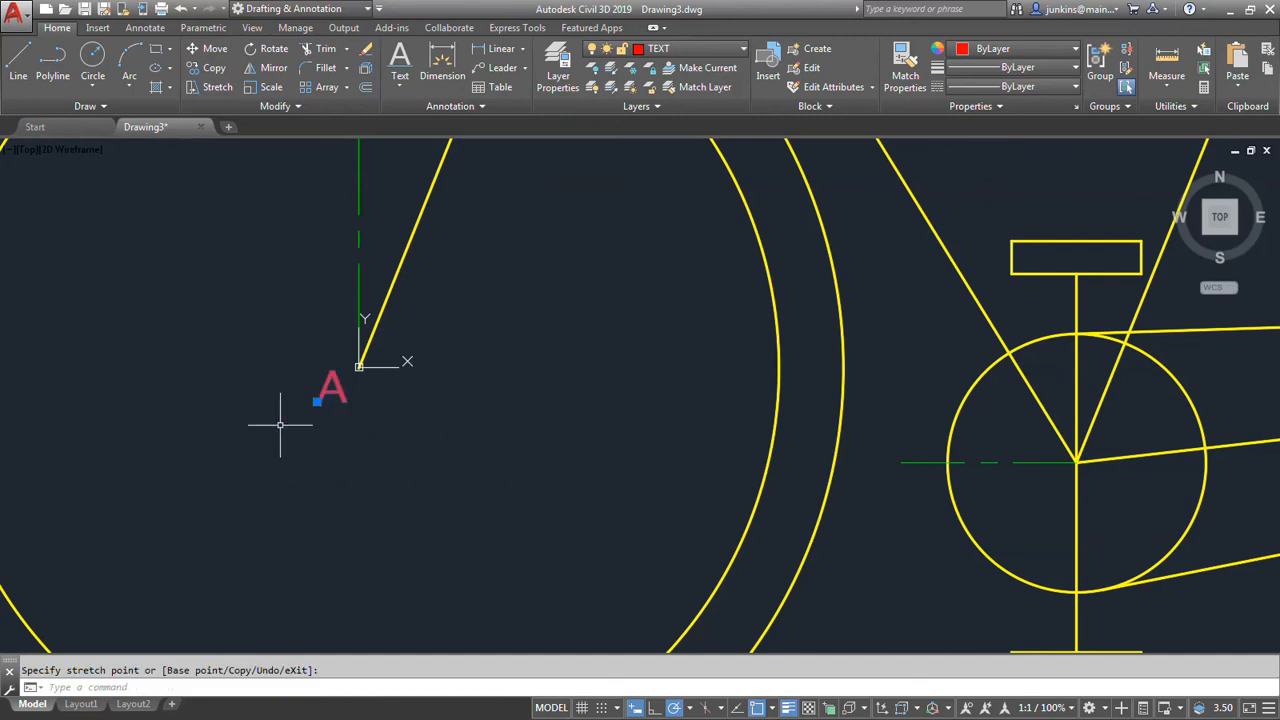
Copy the A label to the tops of the front wheel's inner and outer circles, beside the vertical alignment line.
scroll(280, 425, "down", 4)
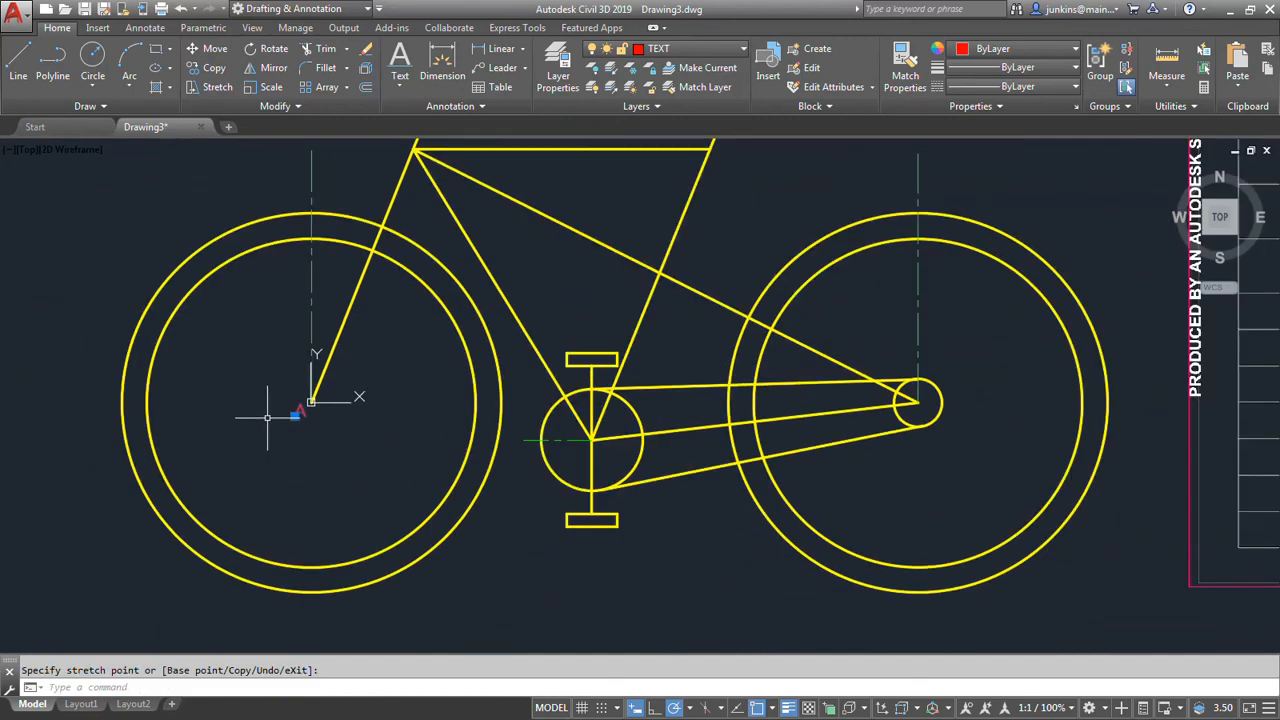
right_click(268, 421)
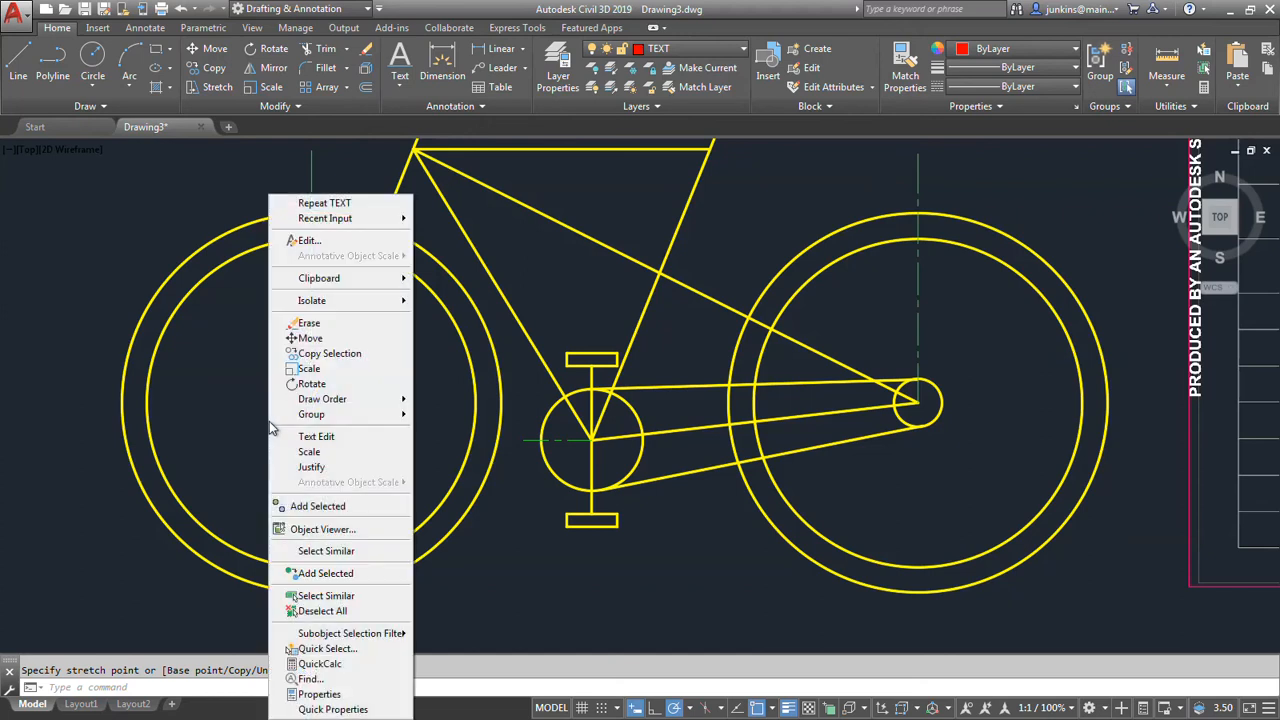
left_click(329, 353)
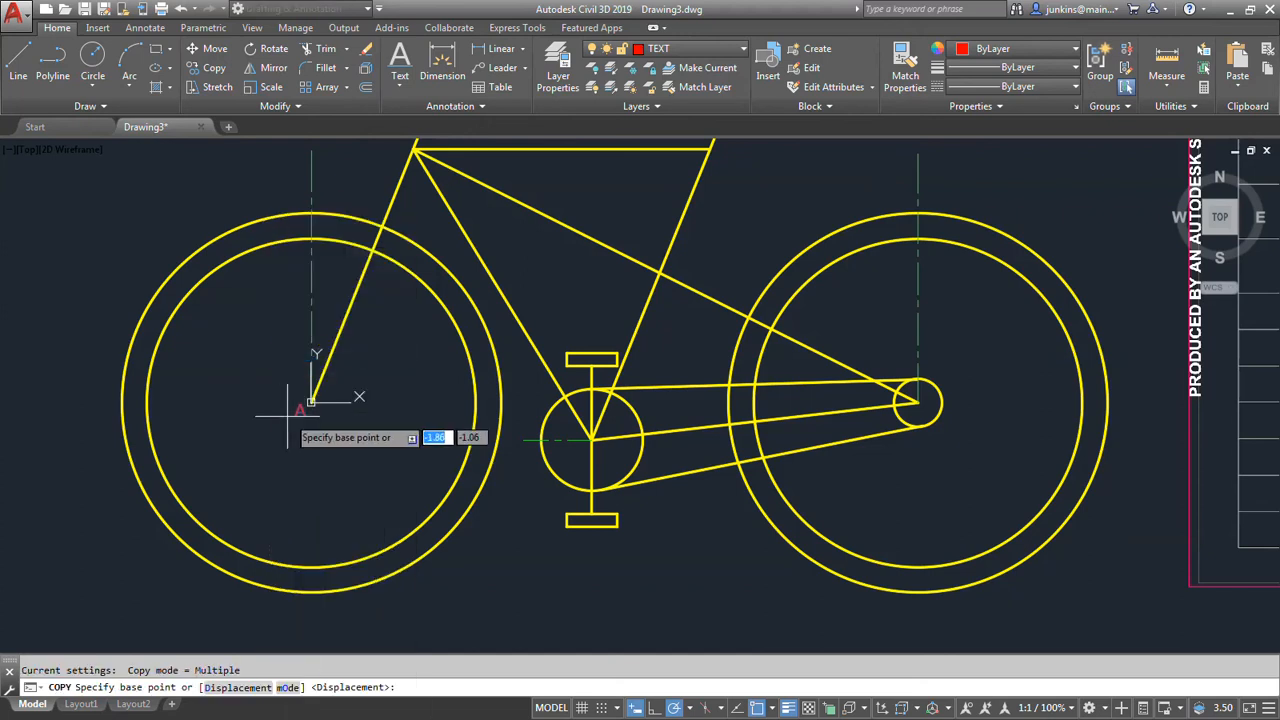
left_click(290, 412)
scroll(272, 432, "down", 2)
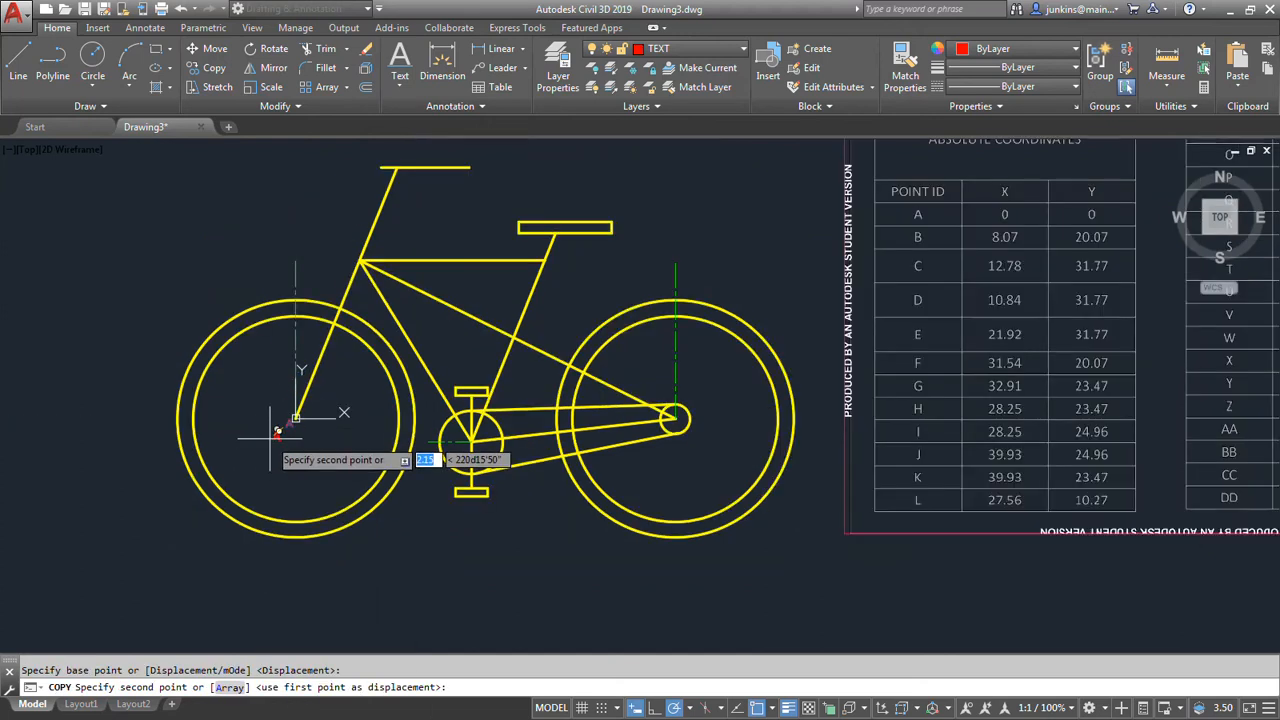
left_click(277, 327)
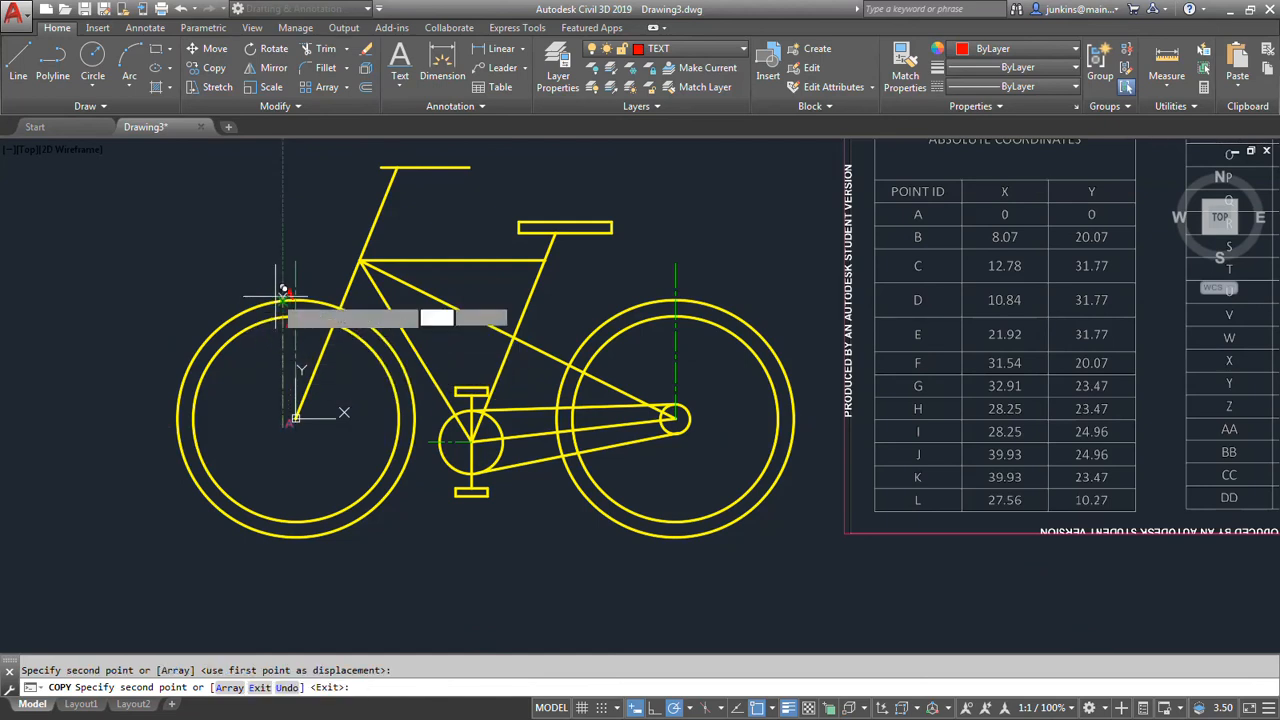
left_click(284, 286)
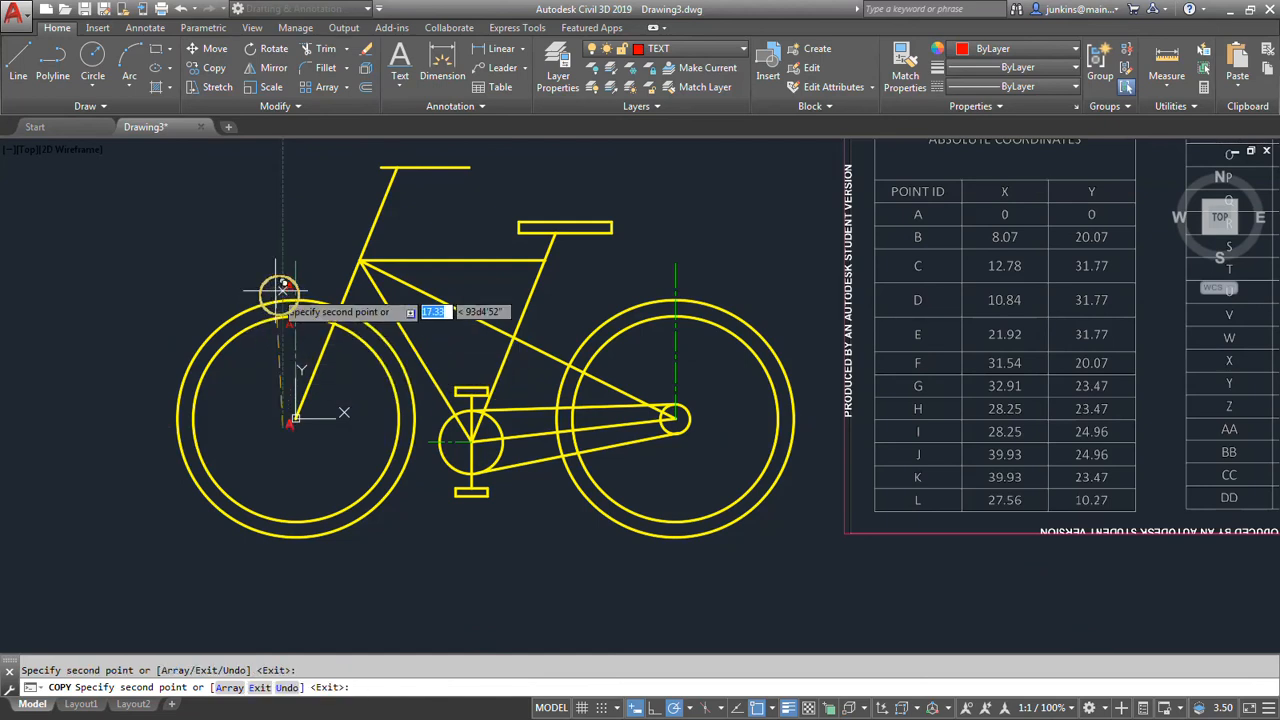
Place copies of the A label at the front frame junction, both handlebar ends and the top of the handlebar stem.
left_click(350, 249)
left_click(370, 164)
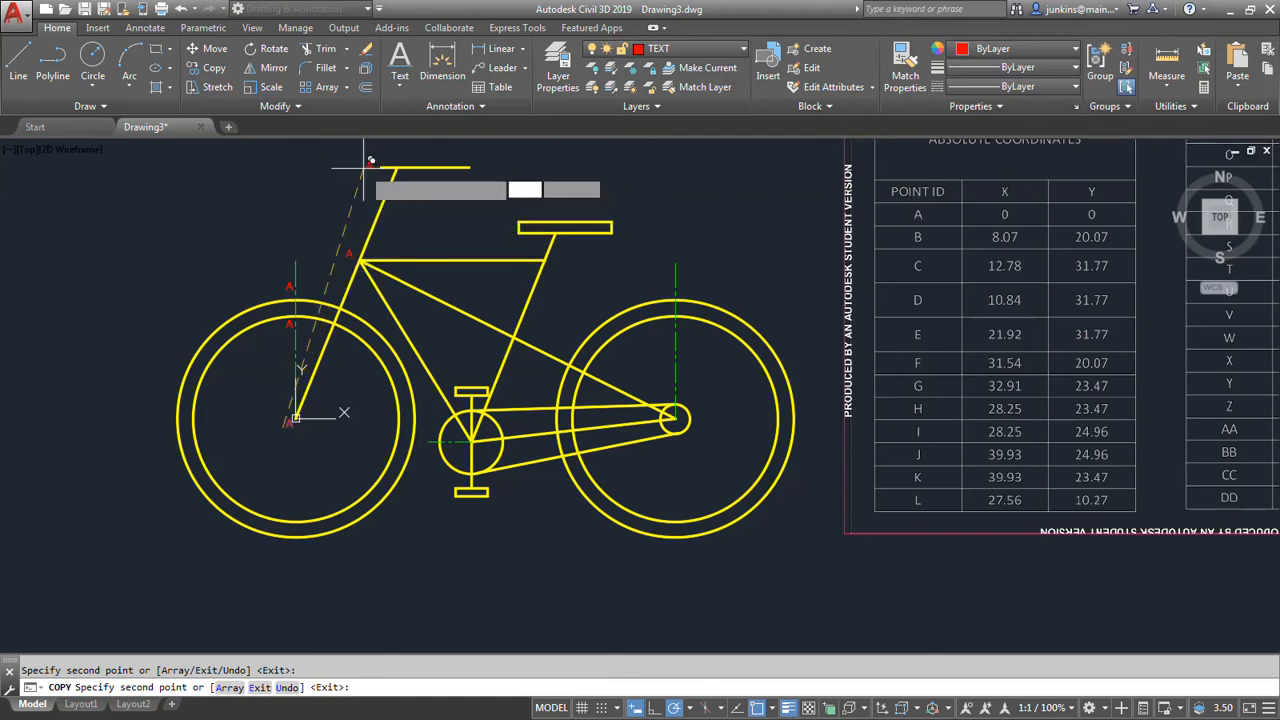
scroll(398, 168, "up", 3)
left_click(398, 177)
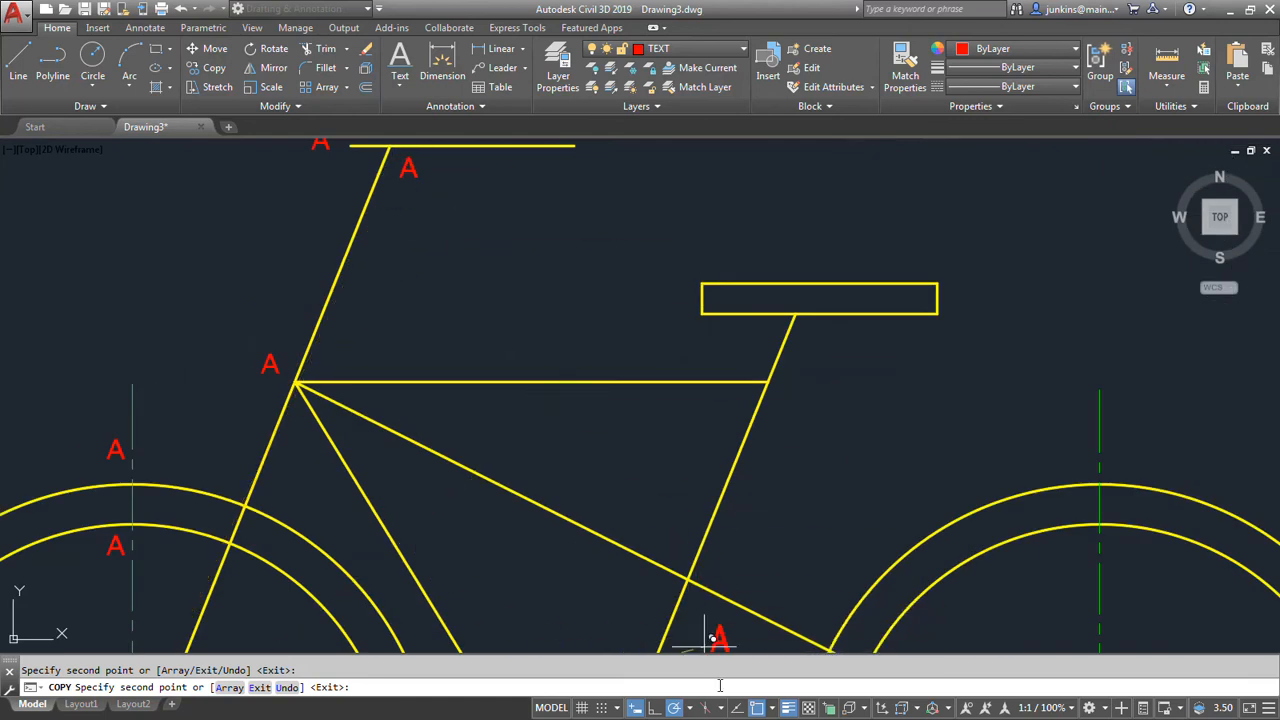
scroll(544, 403, "down", 2)
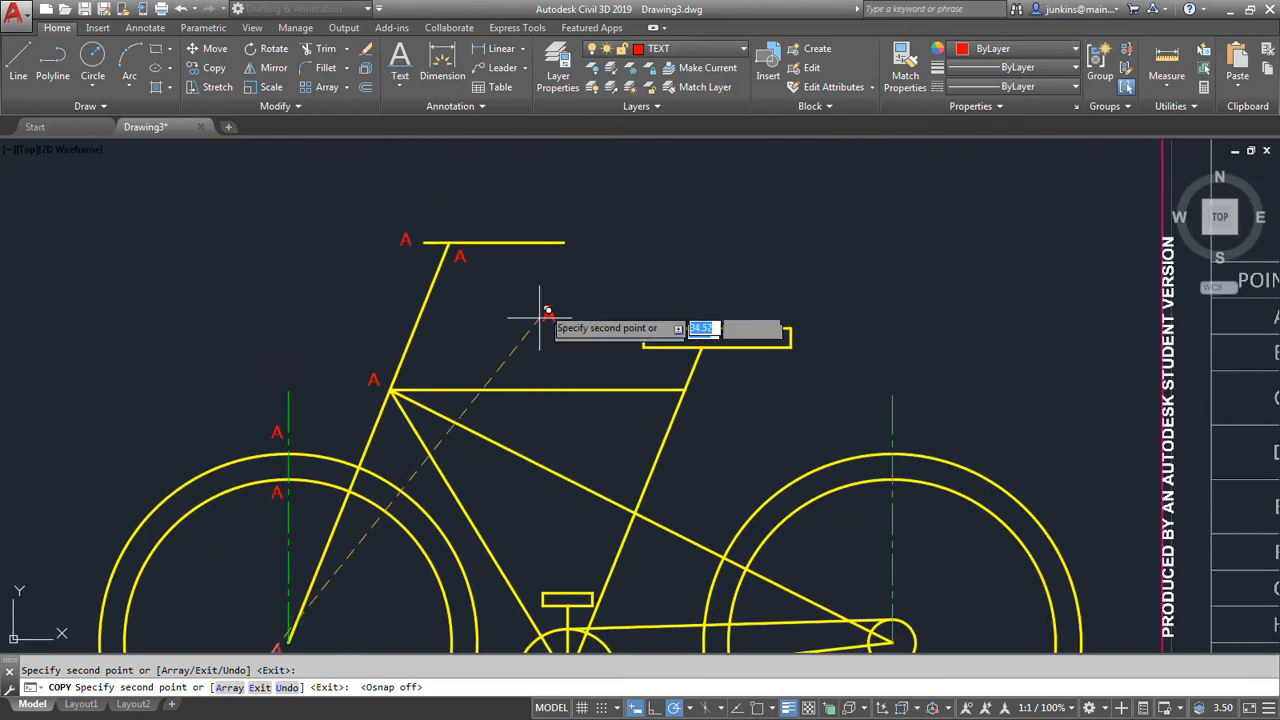
left_click(577, 240)
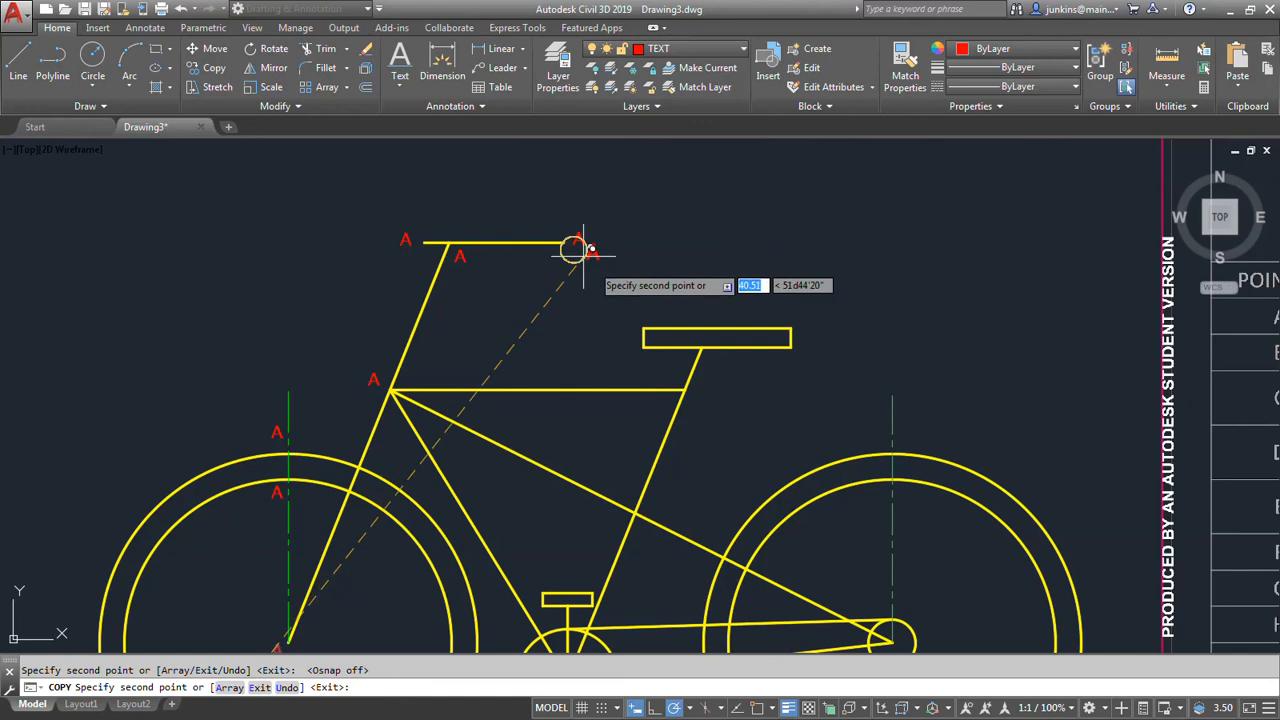
Place copies of the A label at the seat's four corners and at the seat tube's crossings with the top tube and diagonal.
left_click(630, 316)
left_click(631, 352)
left_click(802, 346)
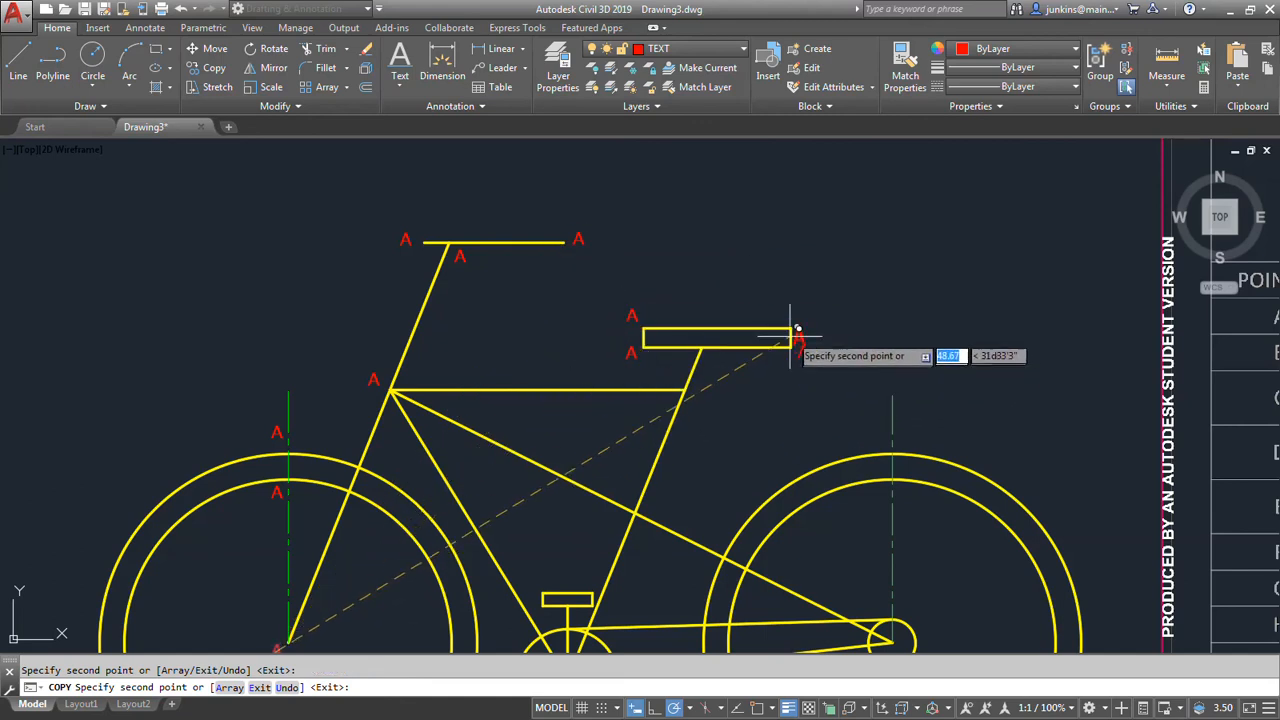
left_click(800, 323)
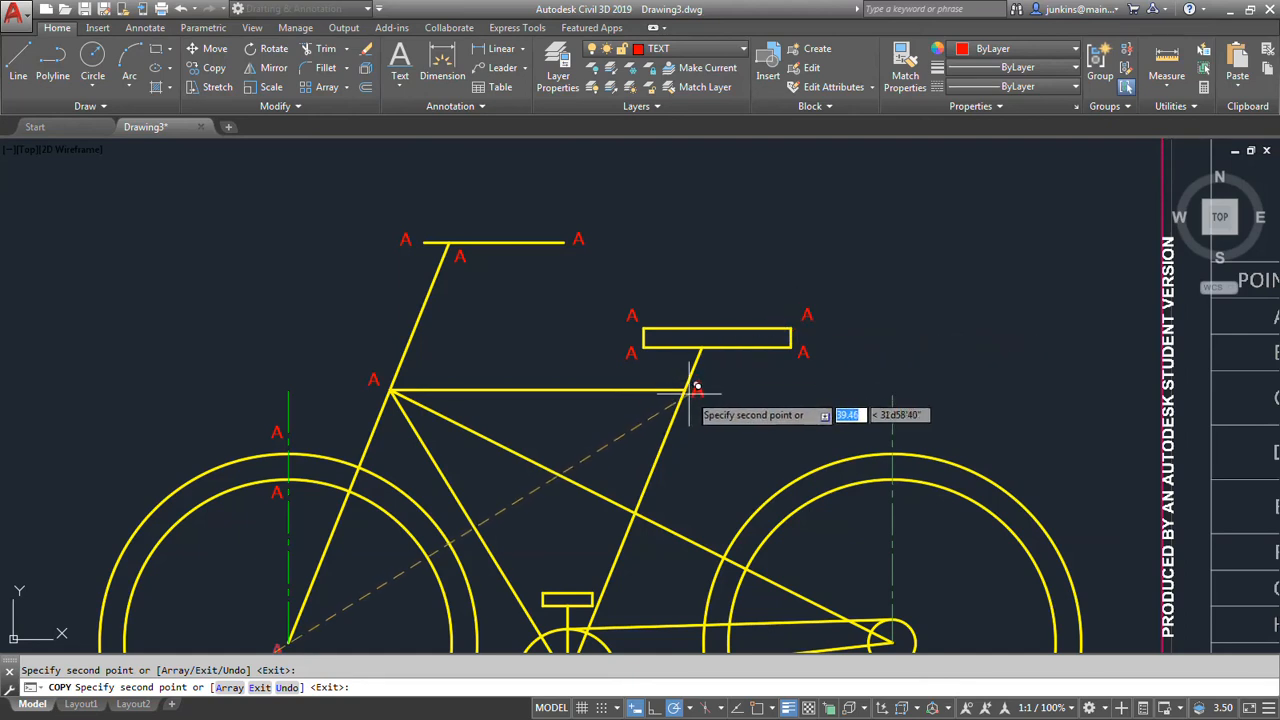
left_click(693, 397)
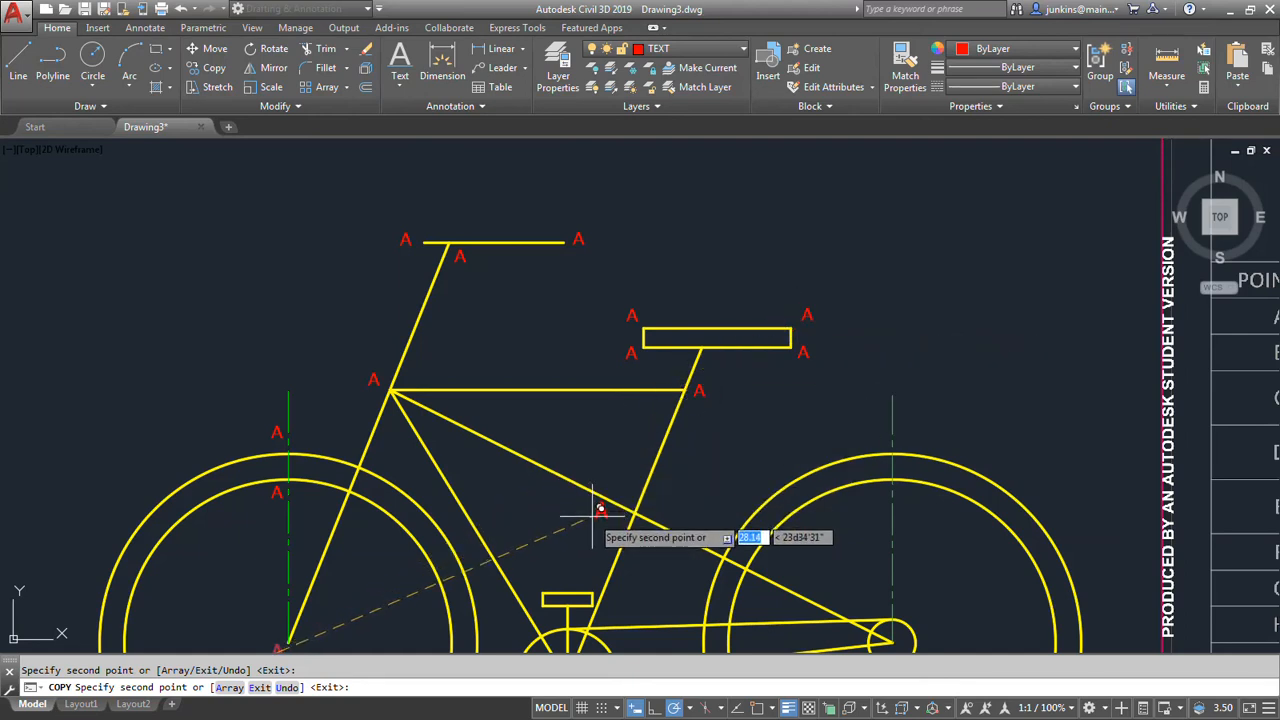
left_click(655, 513)
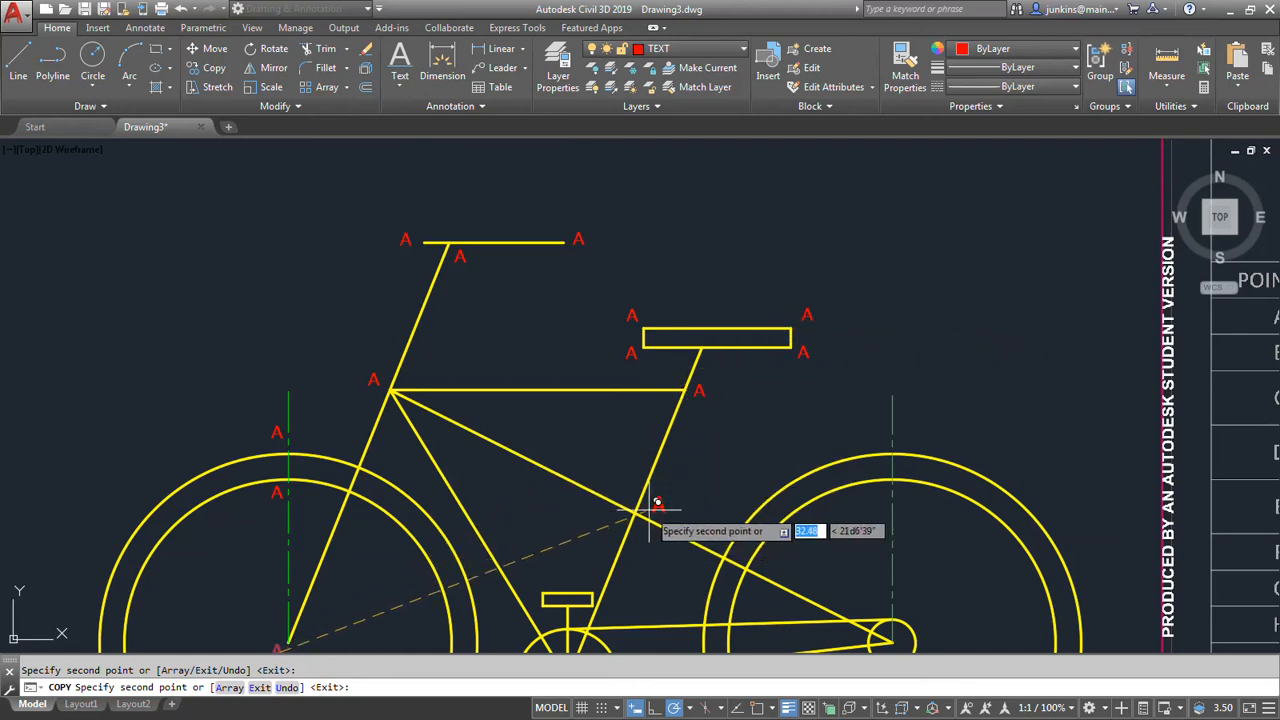
Place copies of the A label at the upper pedal's four corners and where its vertical arm meets the pedal.
middle_click_drag(562, 545, 600, 445)
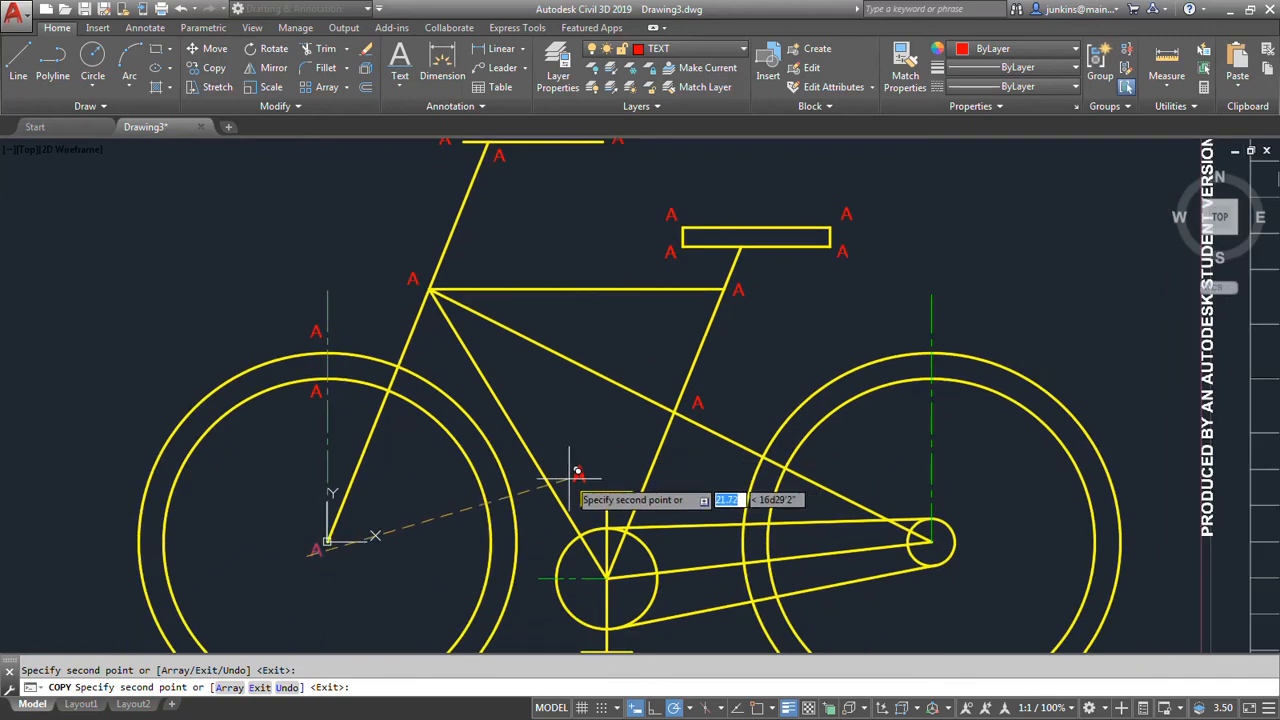
left_click(569, 480)
scroll(566, 495, "up", 4)
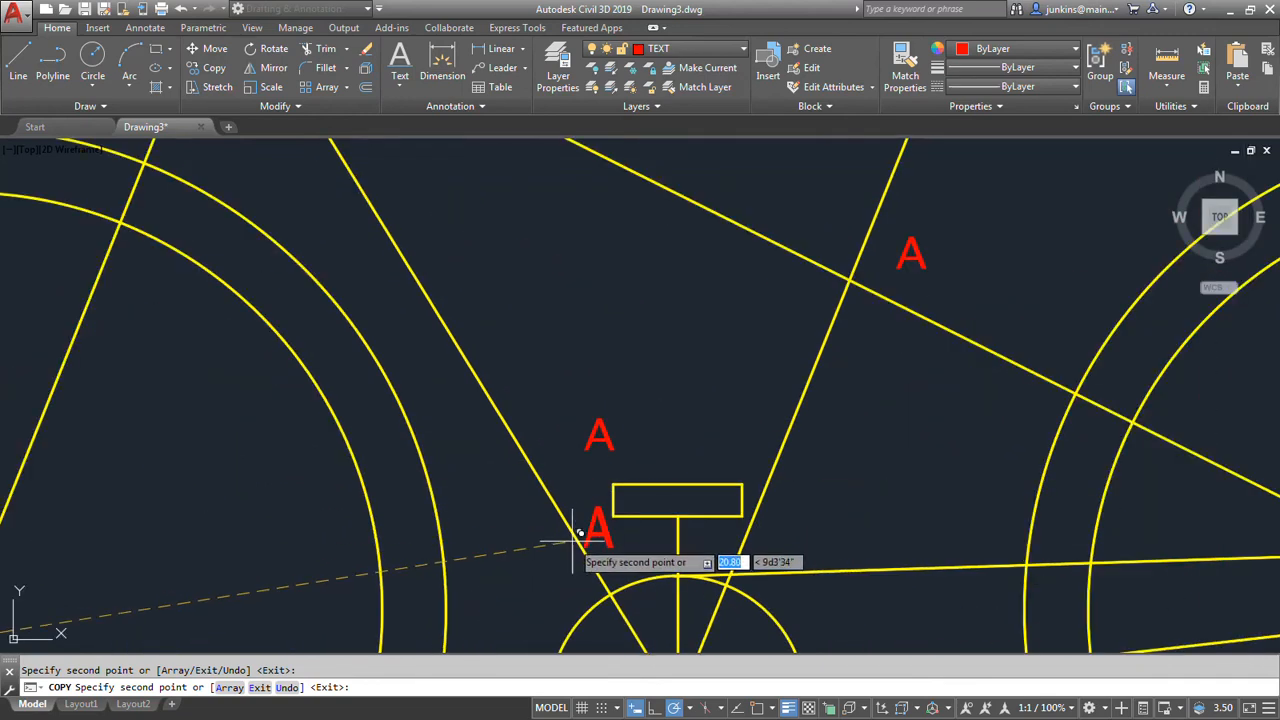
left_click(573, 541)
left_click(738, 468)
left_click(760, 527)
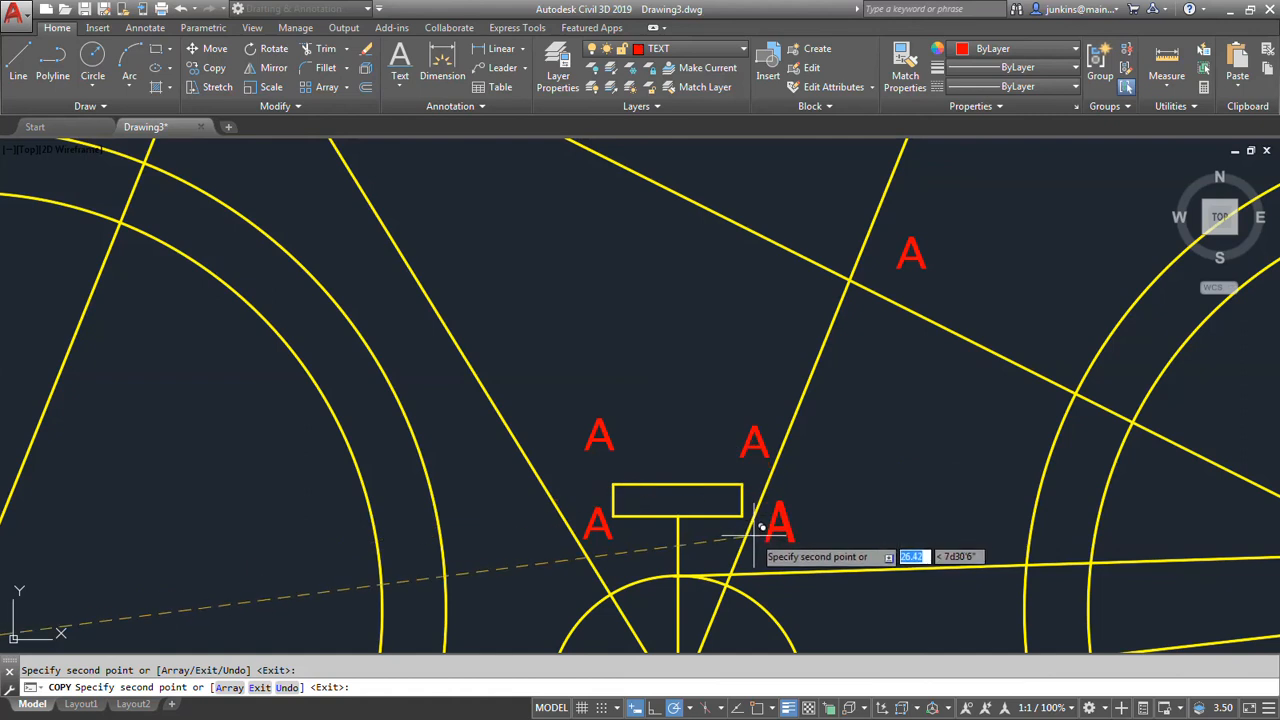
left_click(673, 554)
Place copies of the A label at the crank circle's centre and its left side, under the horizontal alignment line.
middle_click_drag(664, 432, 618, 227)
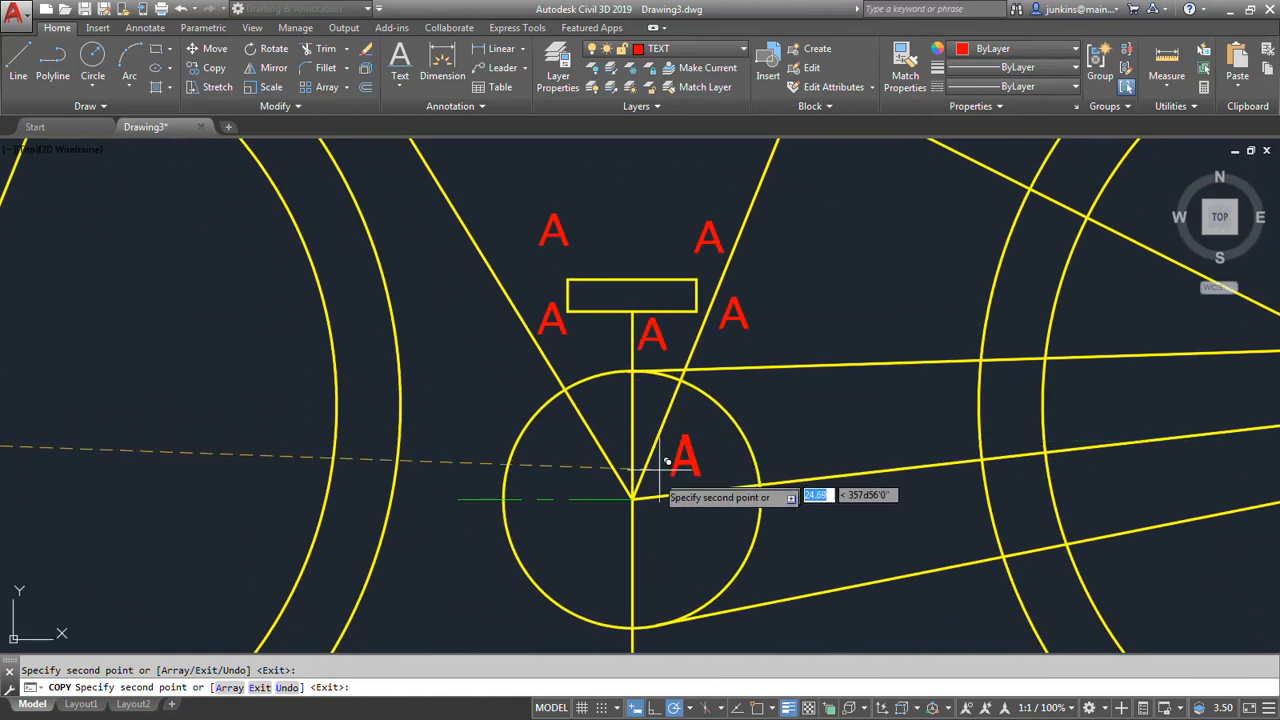
left_click(636, 529)
middle_click_drag(560, 523, 576, 341)
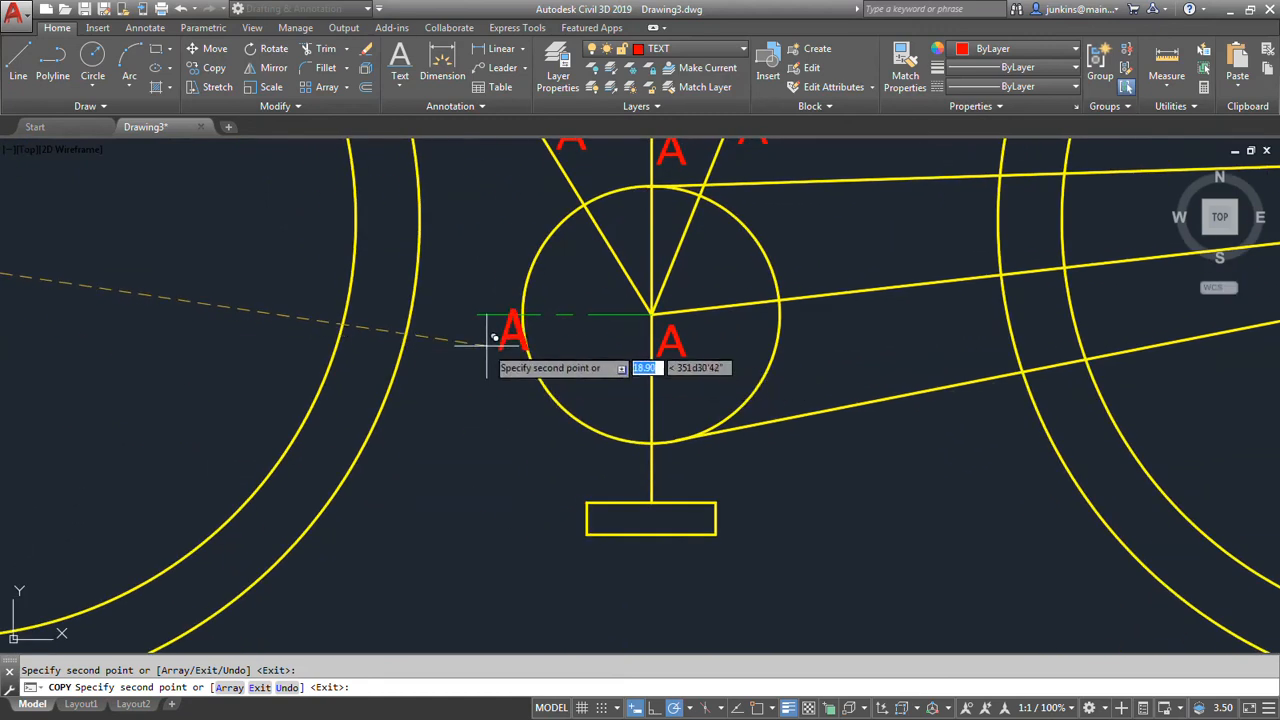
left_click(486, 348)
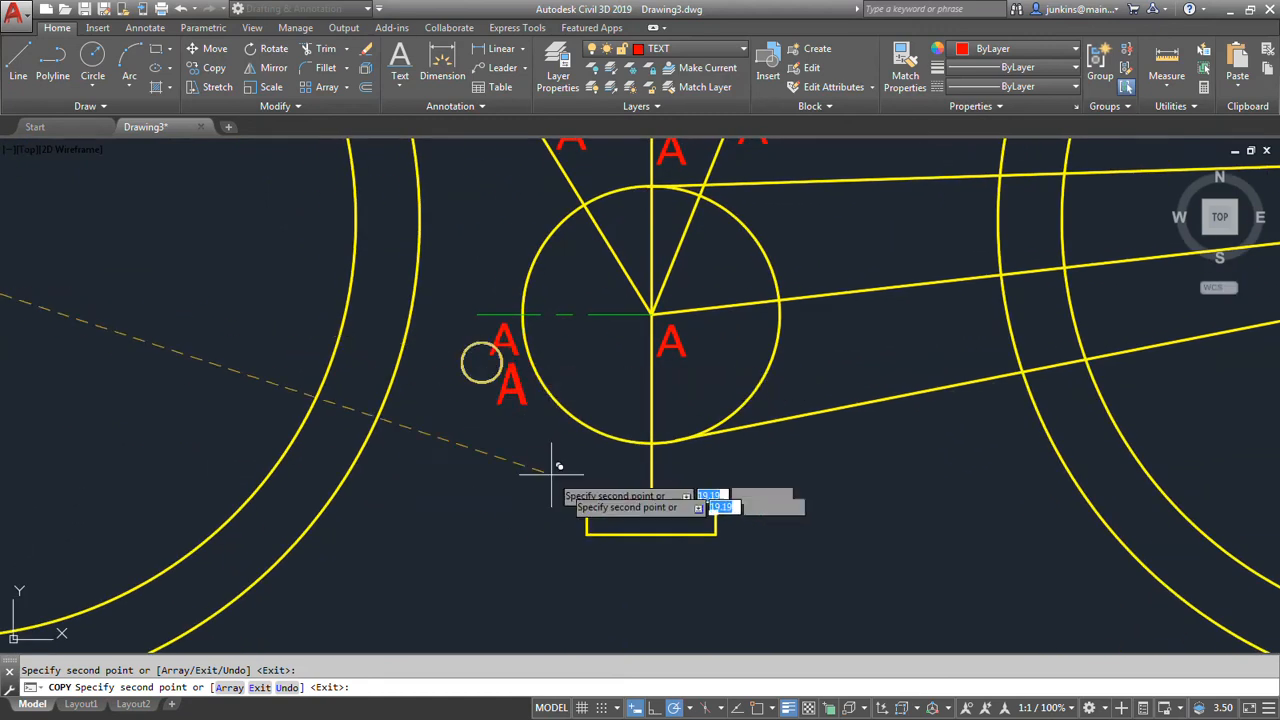
Place copies of the A label at the lower pedal's four corners and where its vertical arm meets the pedal.
left_click(660, 480)
left_click(716, 549)
left_click(548, 548)
left_click(550, 484)
Place copies of the A label at the rear sprocket's centre and just outside its right edge.
scroll(470, 463, "down", 4)
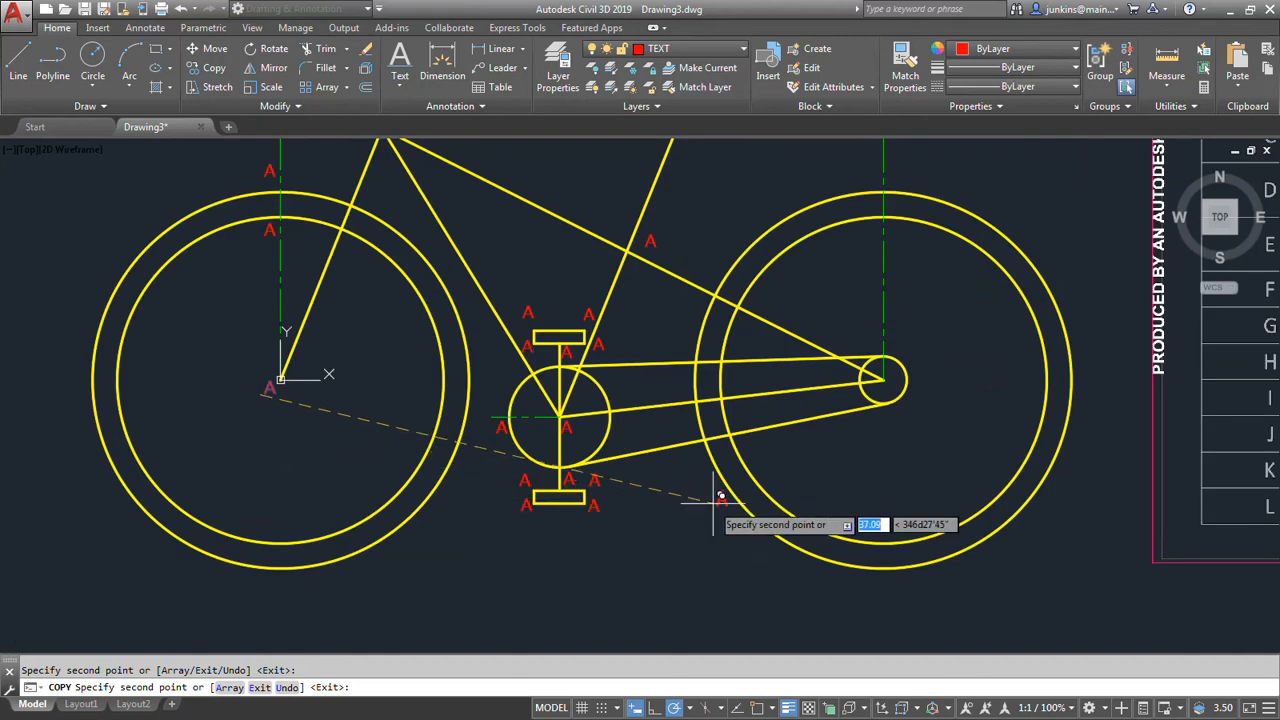
scroll(856, 512, "up", 4)
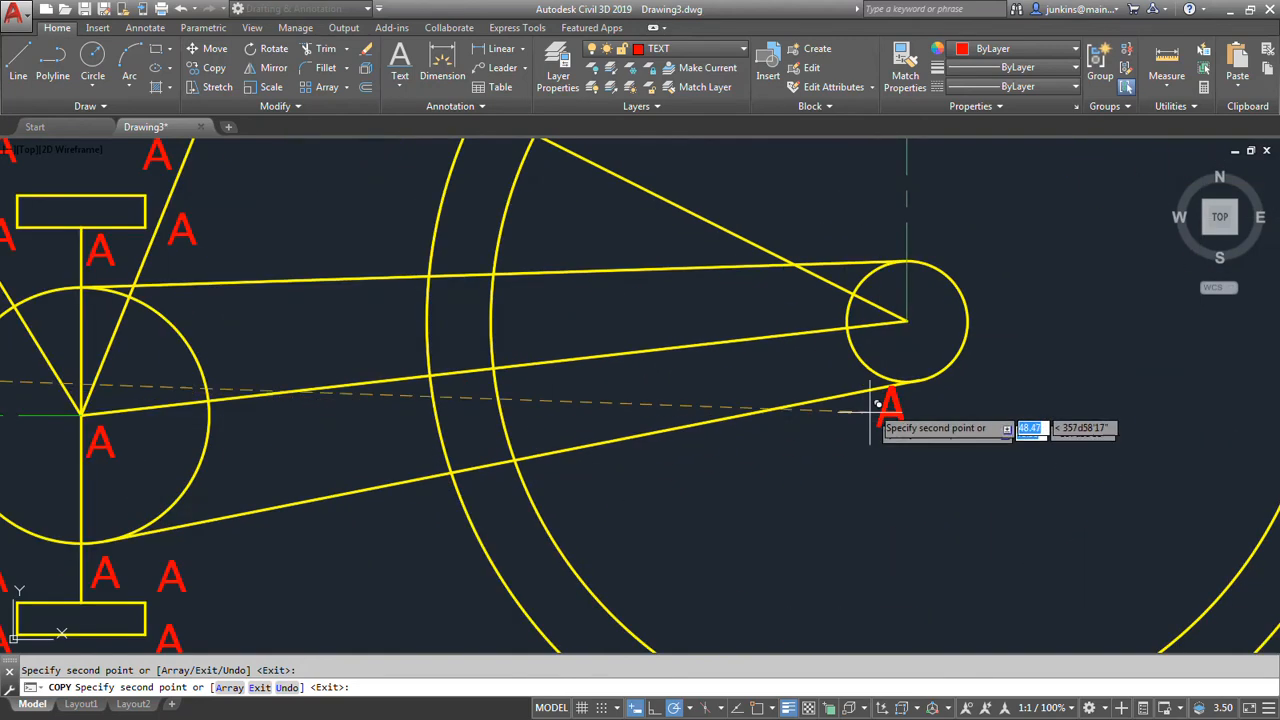
left_click(894, 354)
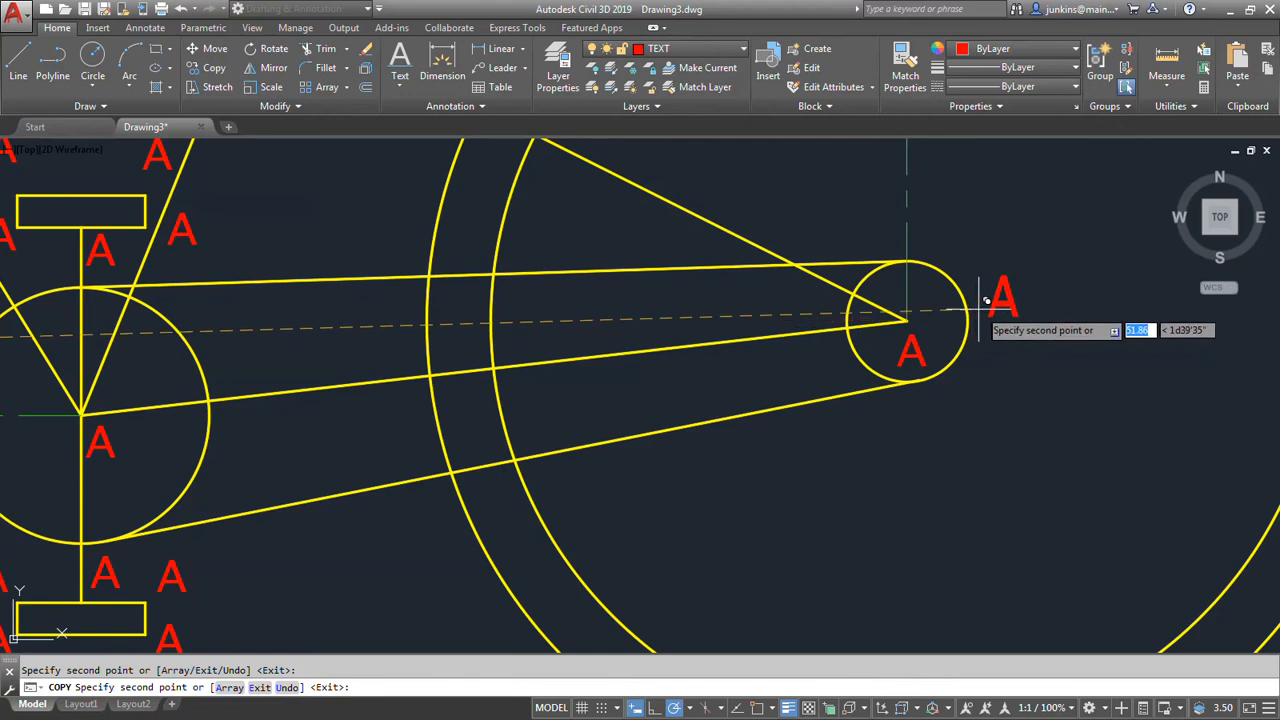
Place copies of the A label at the tops of the rear wheel's inner and outer circles, and end the copying.
middle_click_drag(1030, 441, 830, 609)
scroll(830, 609, "down", 5)
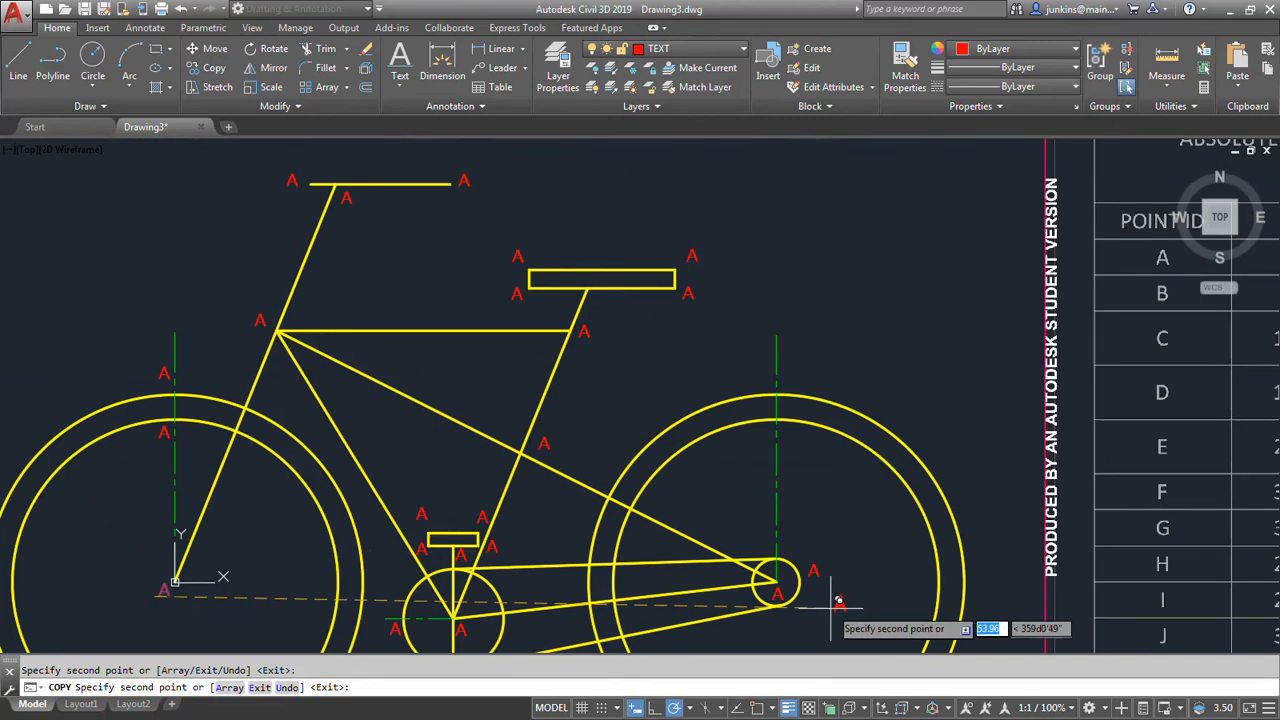
scroll(772, 452, "up", 5)
left_click(772, 460)
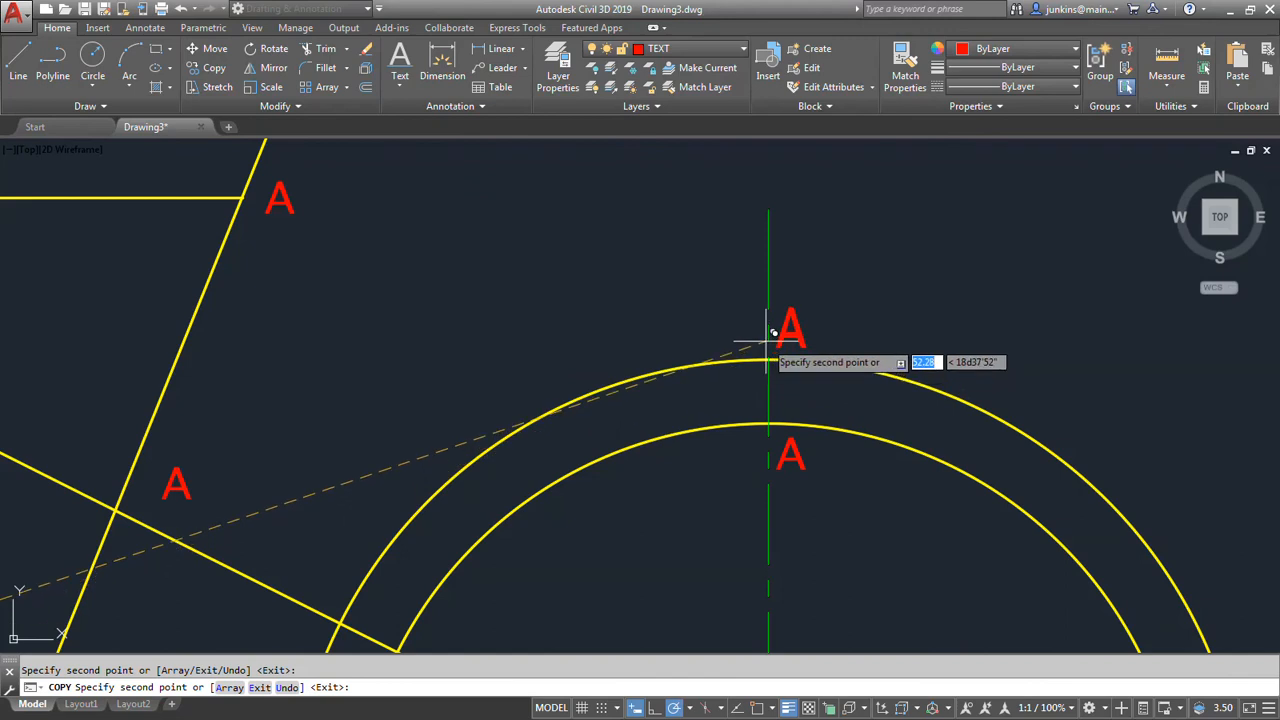
left_click(690, 324)
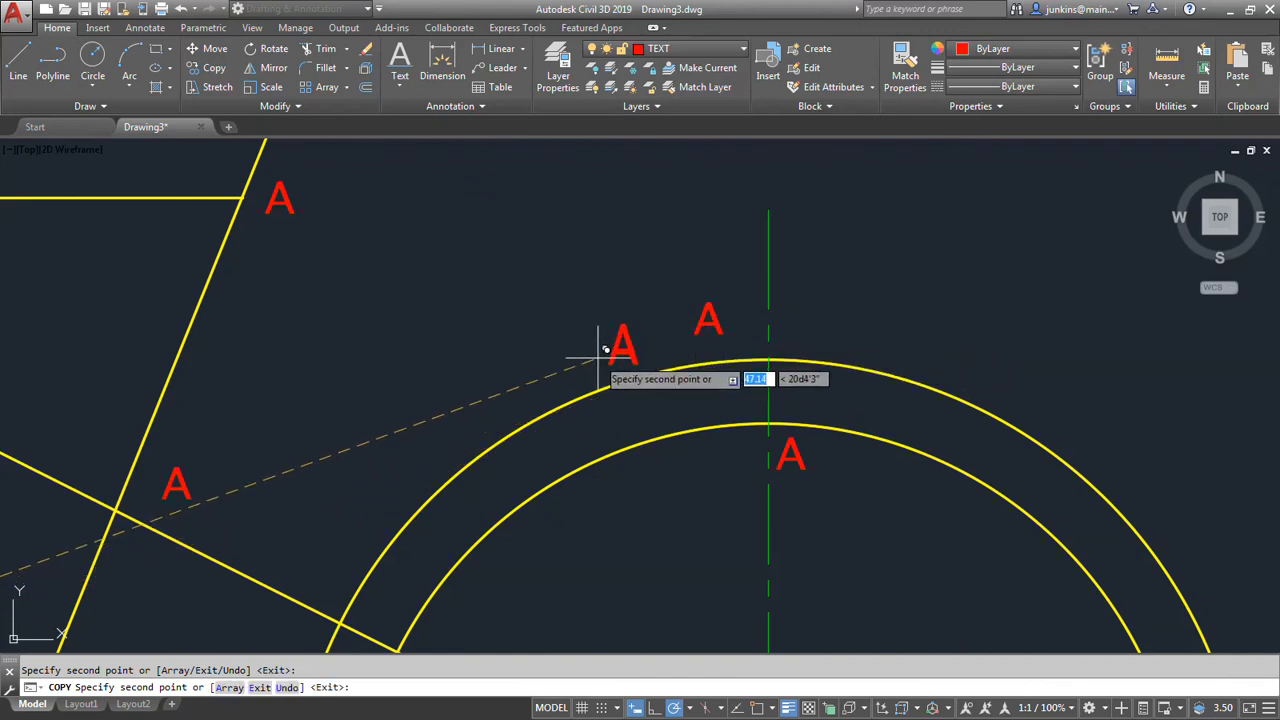
key("Escape")
On the ALIGNMENT layer, draw a horizontal line with object snap on, from the rear sprocket's centre to just beyond its right edge.
scroll(614, 340, "down", 6)
middle_click_drag(613, 341, 728, 365)
scroll(808, 457, "up", 4)
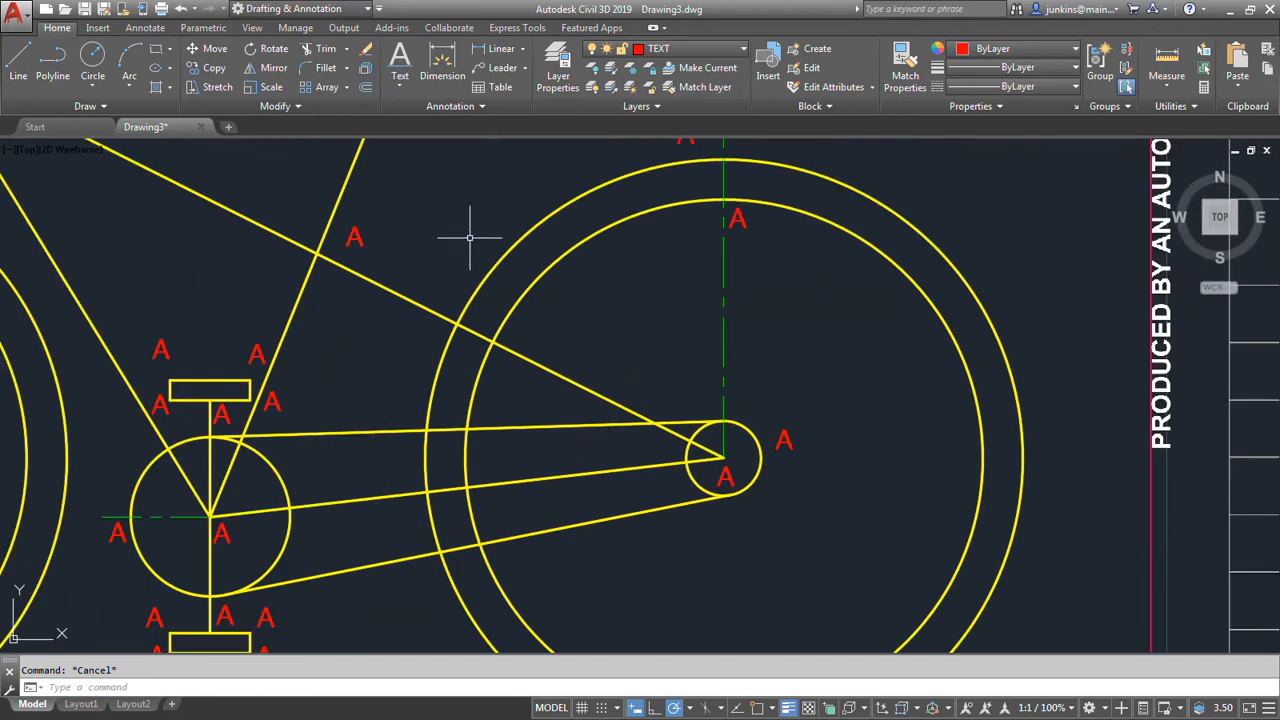
left_click(690, 48)
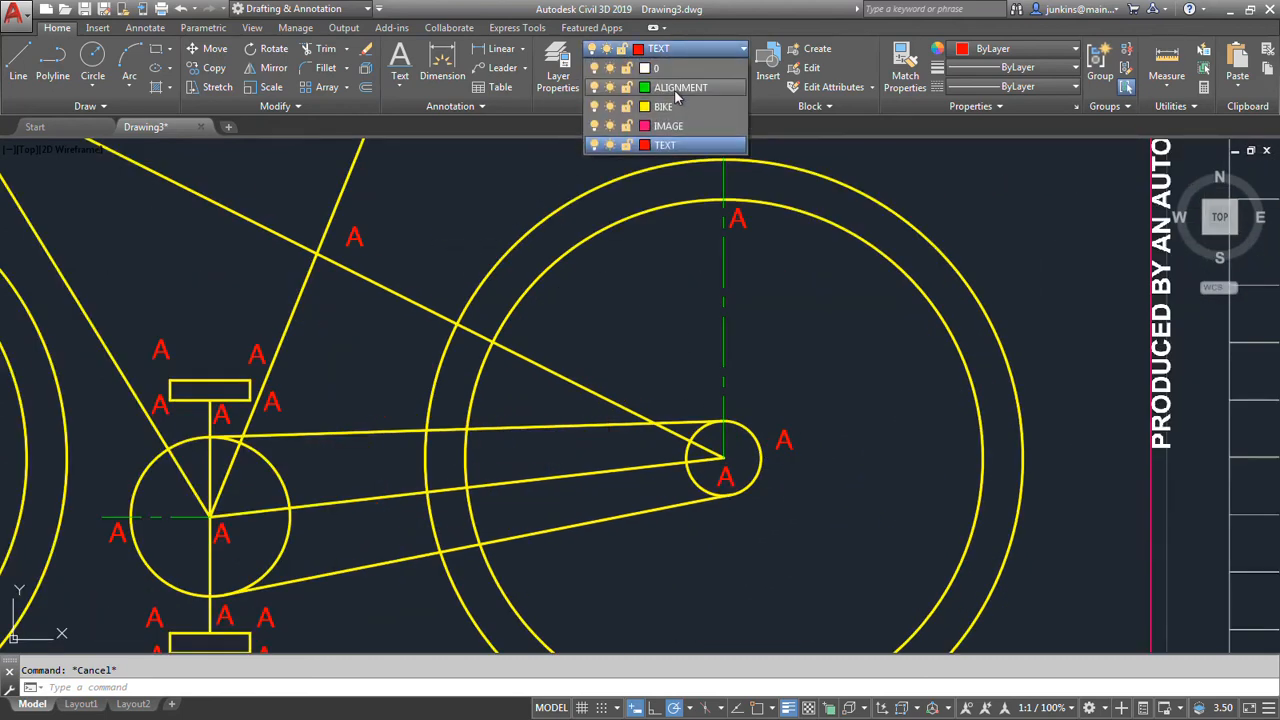
left_click(680, 97)
left_click(18, 62)
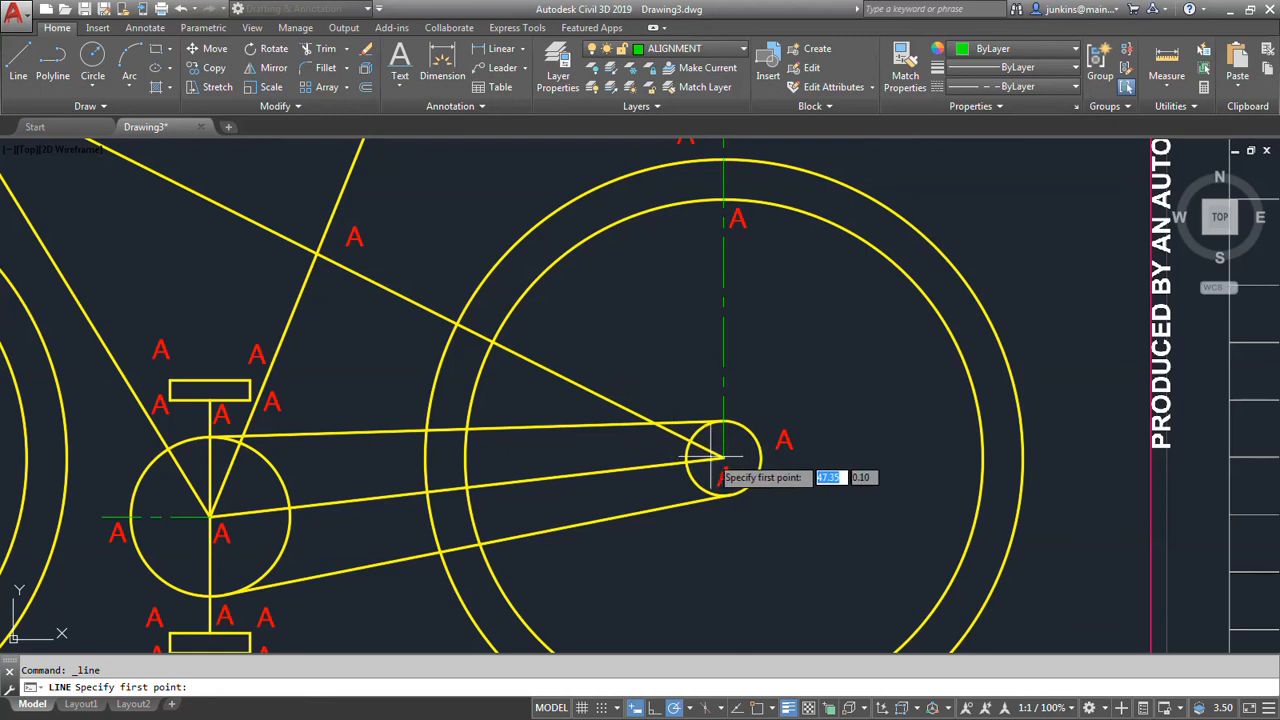
left_click(757, 708)
left_click(722, 458)
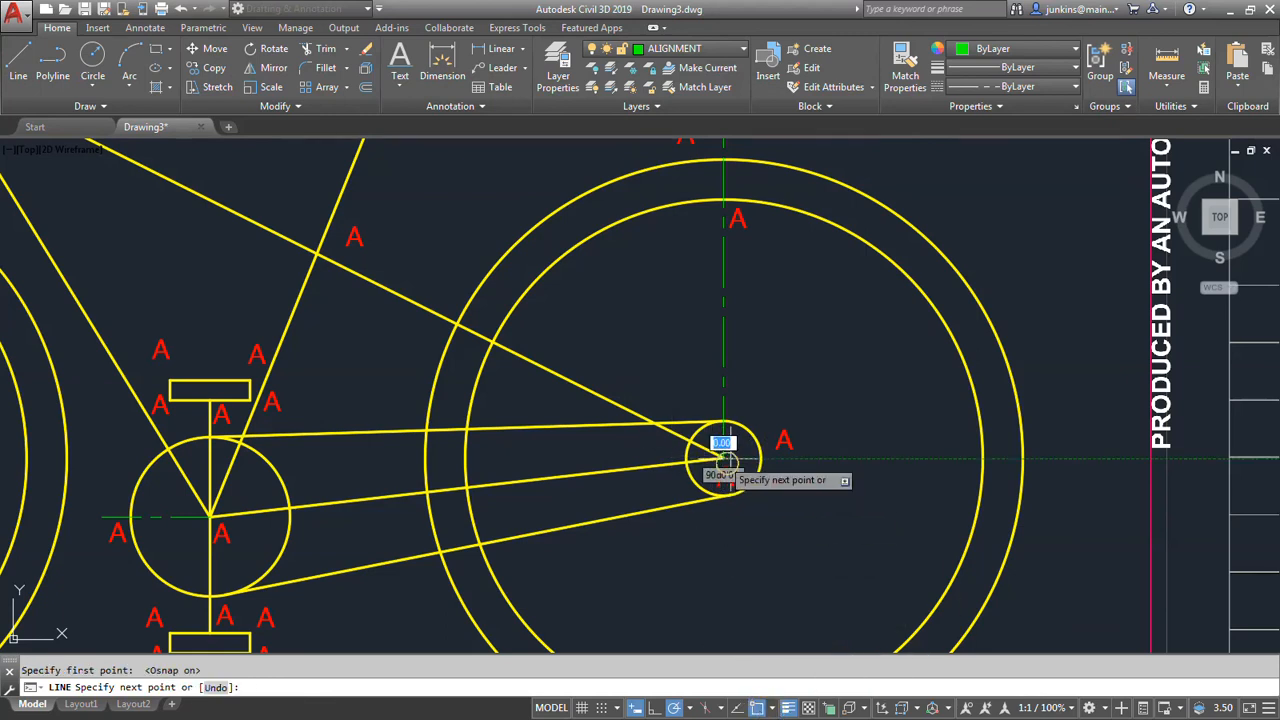
left_click(801, 458)
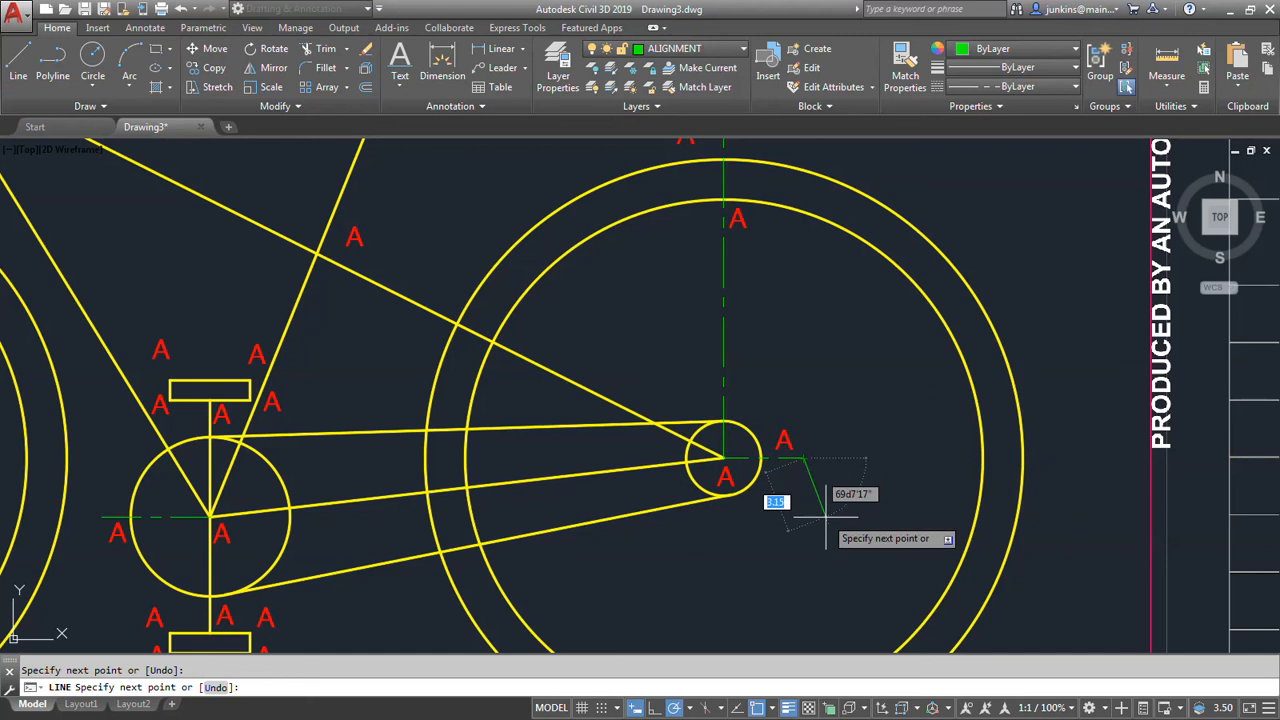
key("Escape")
Change the label at the top of the front wheel's inner circle to BB and the outer circle's to CC.
scroll(737, 514, "down", 2)
mouse_move(831, 537)
middle_mouse_down()
mouse_move(826, 551)
mouse_move(908, 537)
mouse_move(997, 572)
middle_mouse_up()
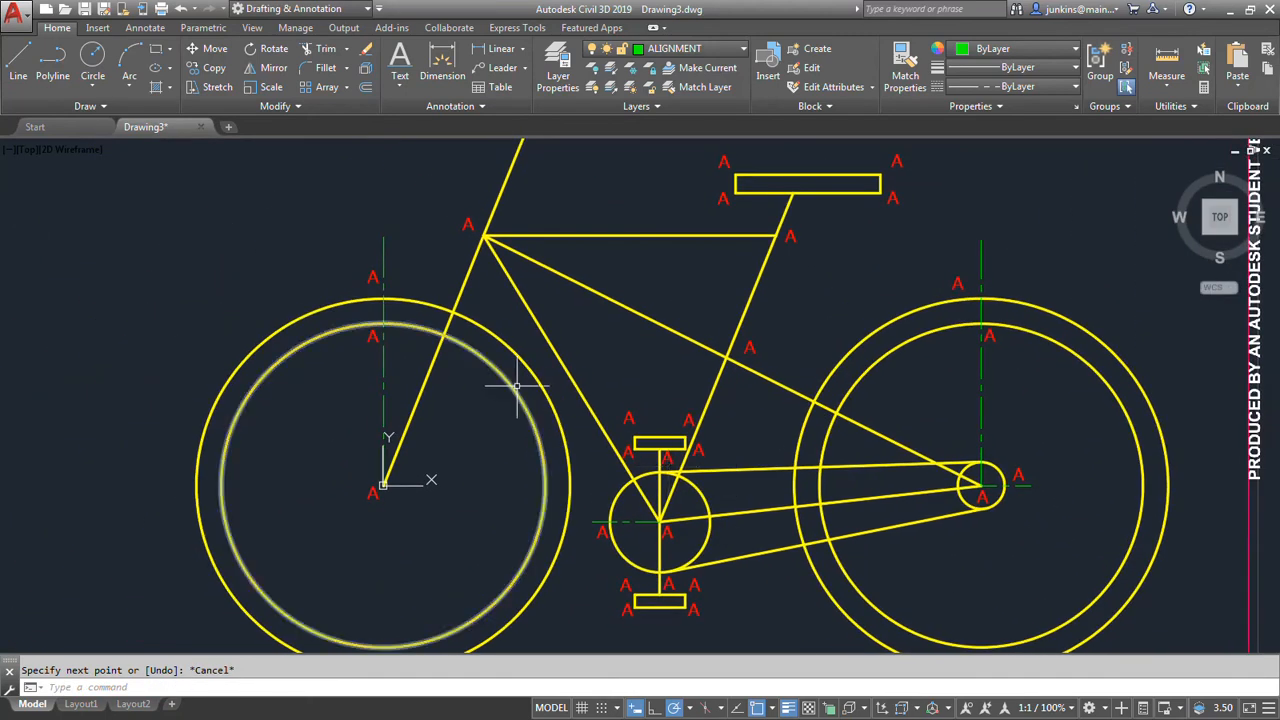
scroll(356, 343, "up", 2)
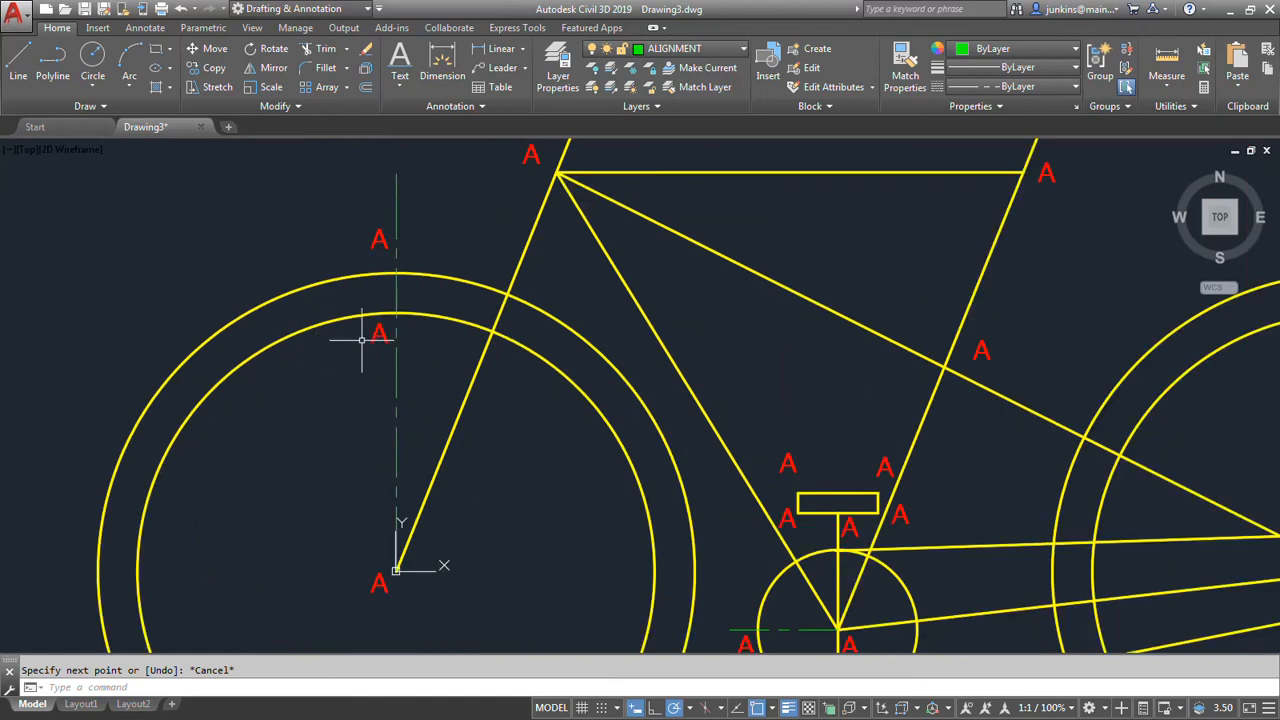
double_click(379, 334)
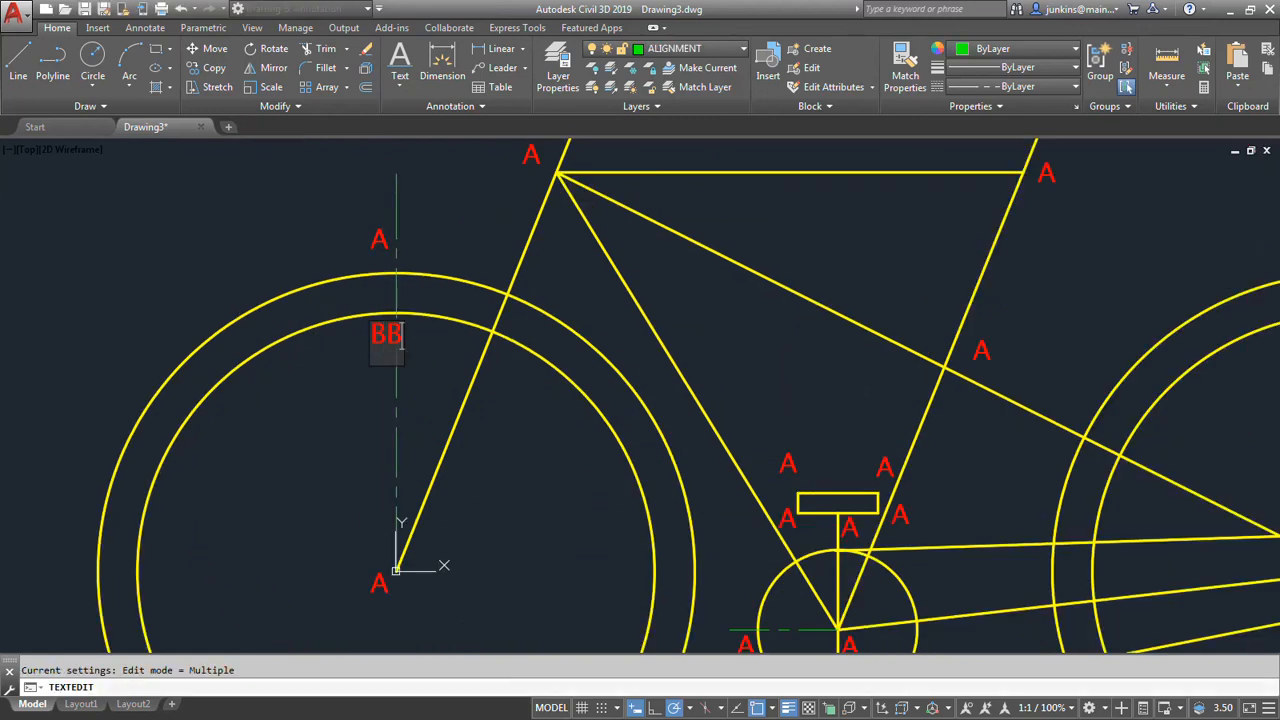
left_click(322, 395)
left_click(376, 243)
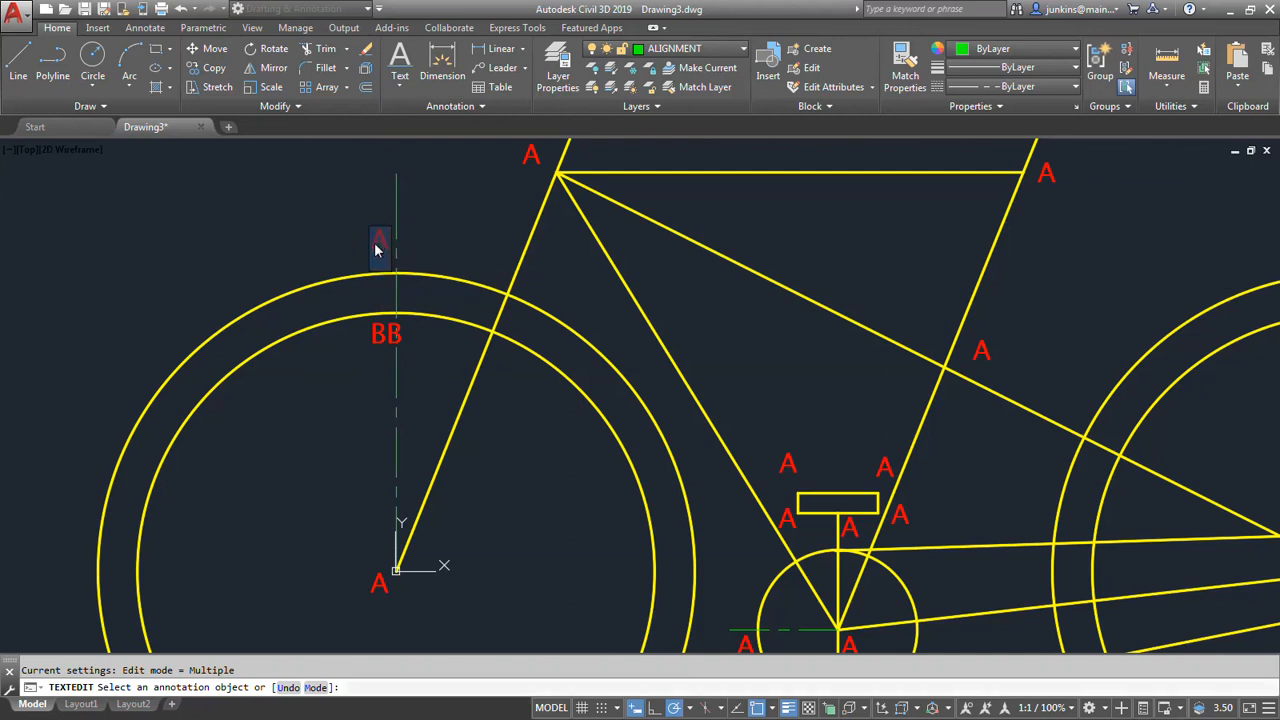
type("CC")
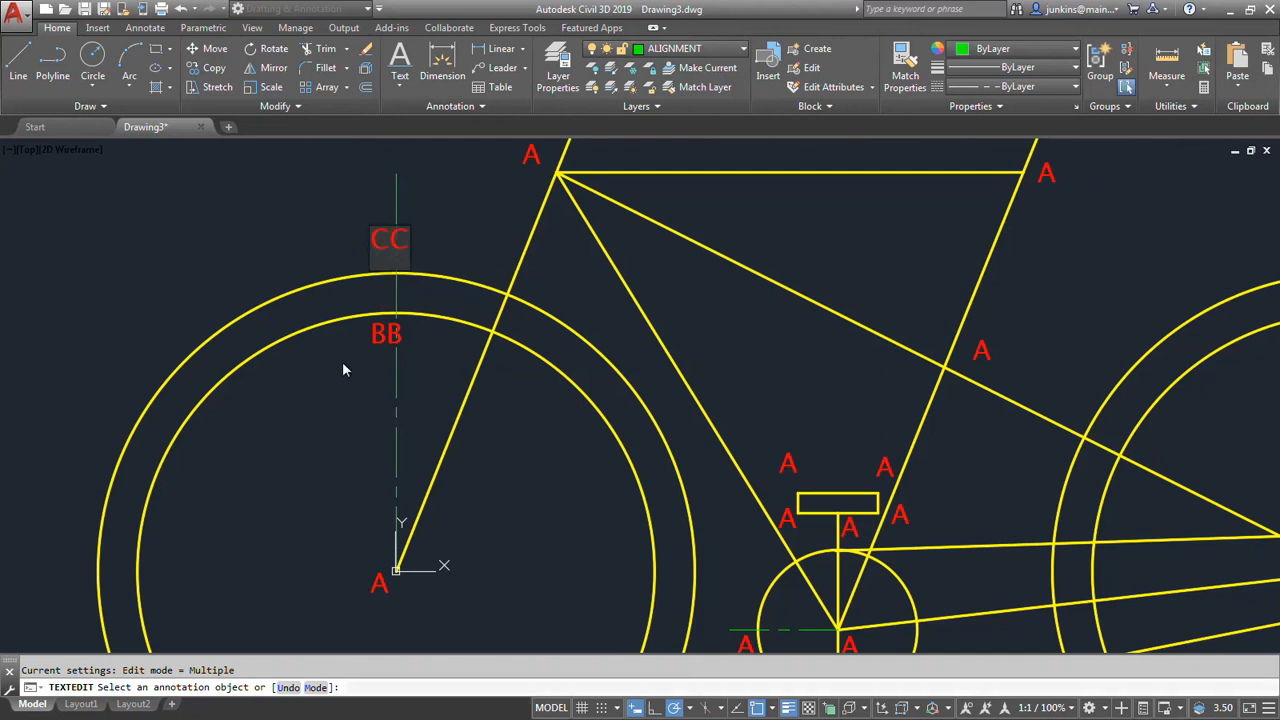
left_click(345, 364)
key("Escape")
Move the CC and BB labels slightly left so they clear the front wheel's vertical alignment line.
left_click(378, 242)
left_click(371, 248)
left_click(356, 247)
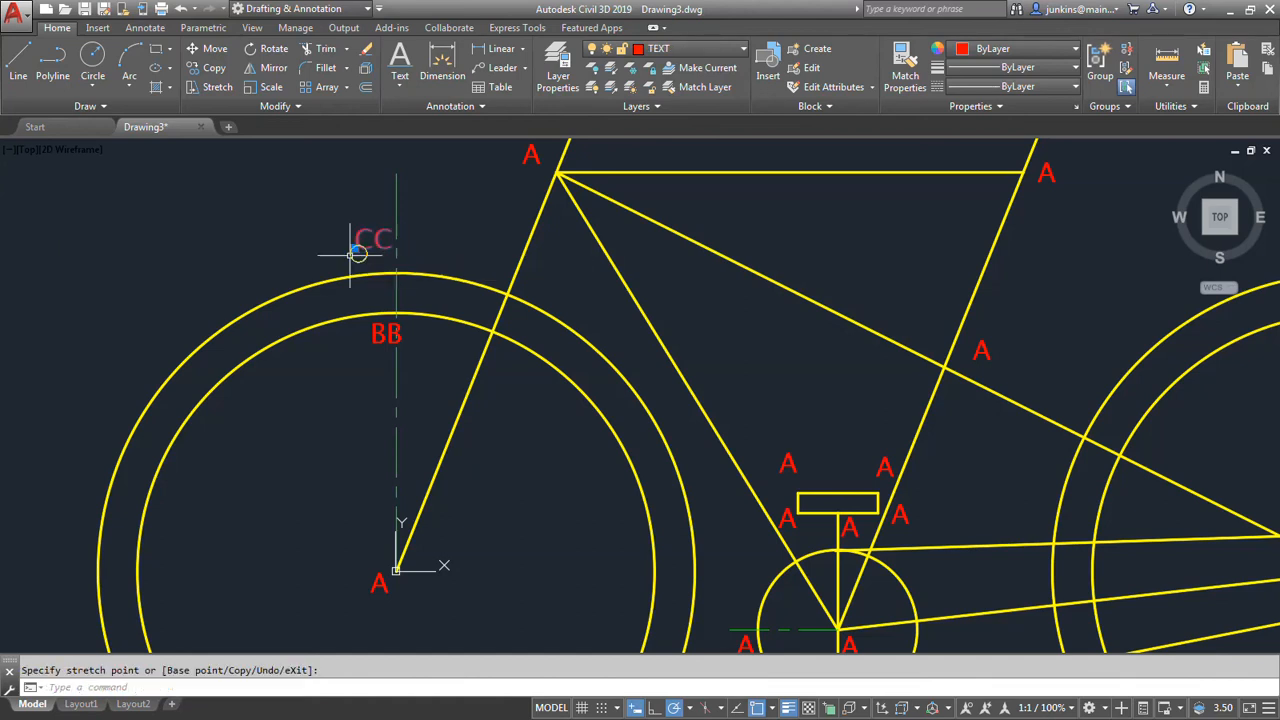
left_click(370, 342)
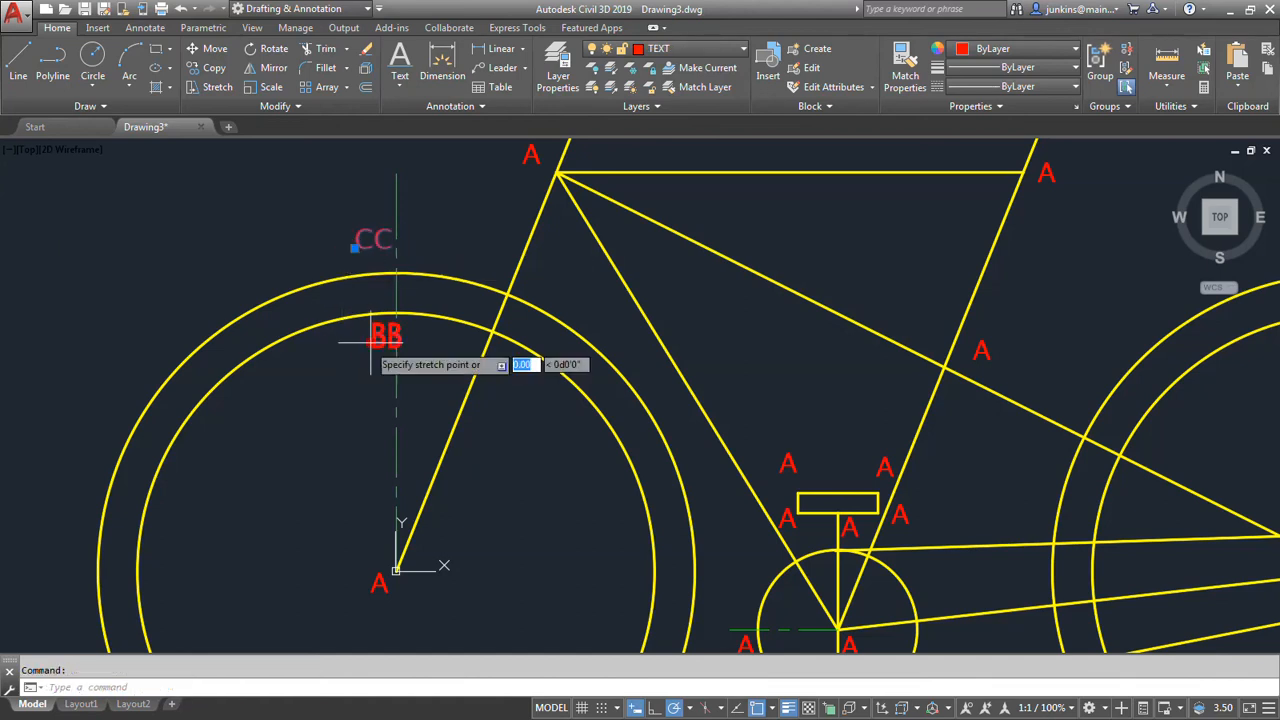
left_click(355, 343)
key("Escape")
Change the label where the horizontal top tube meets the front fork line to B.
middle_click_drag(417, 396, 363, 494)
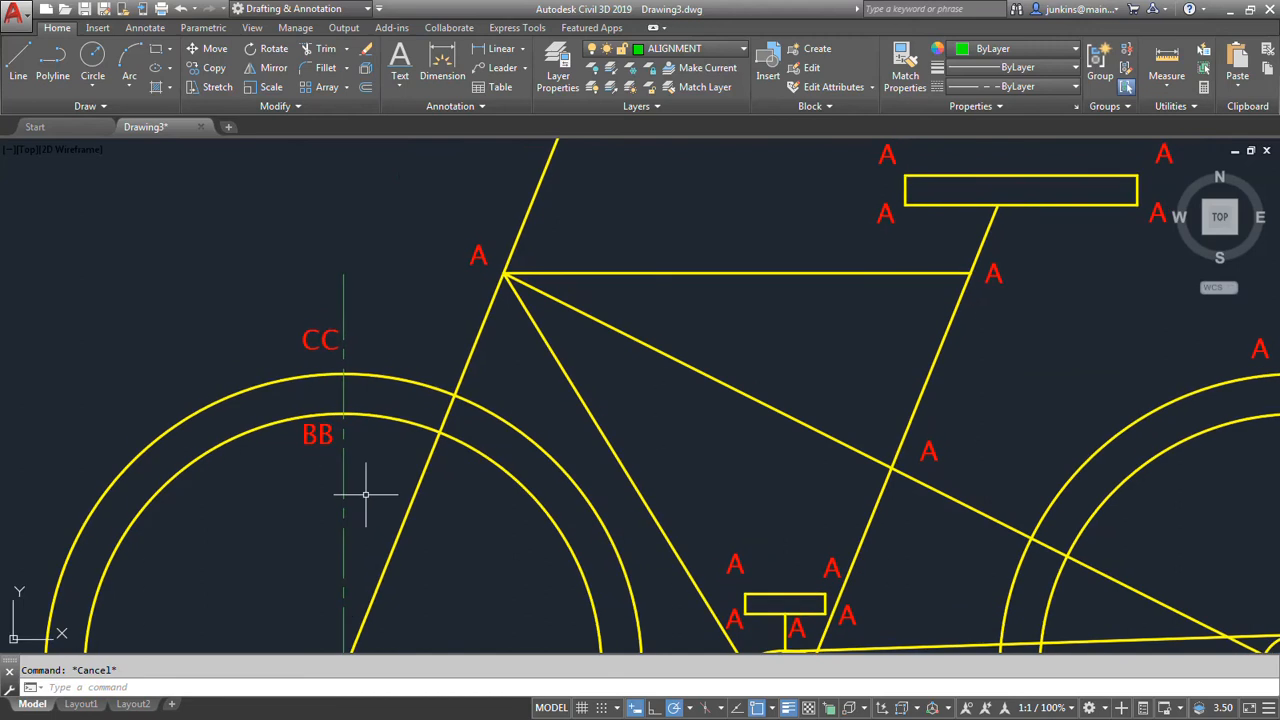
double_click(479, 255)
type("B")
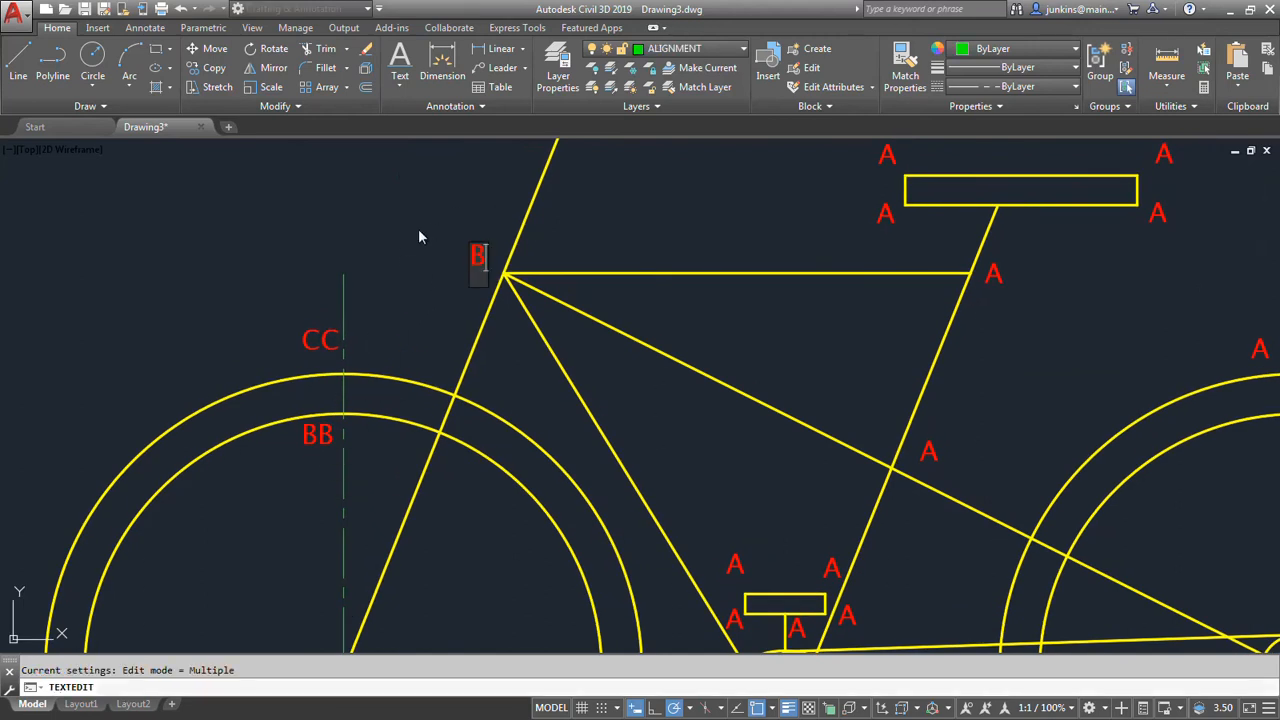
left_click(419, 232)
Relabel the handlebar with D at its left end, C at the stem joint and E at its right end.
middle_click_drag(418, 230, 371, 429)
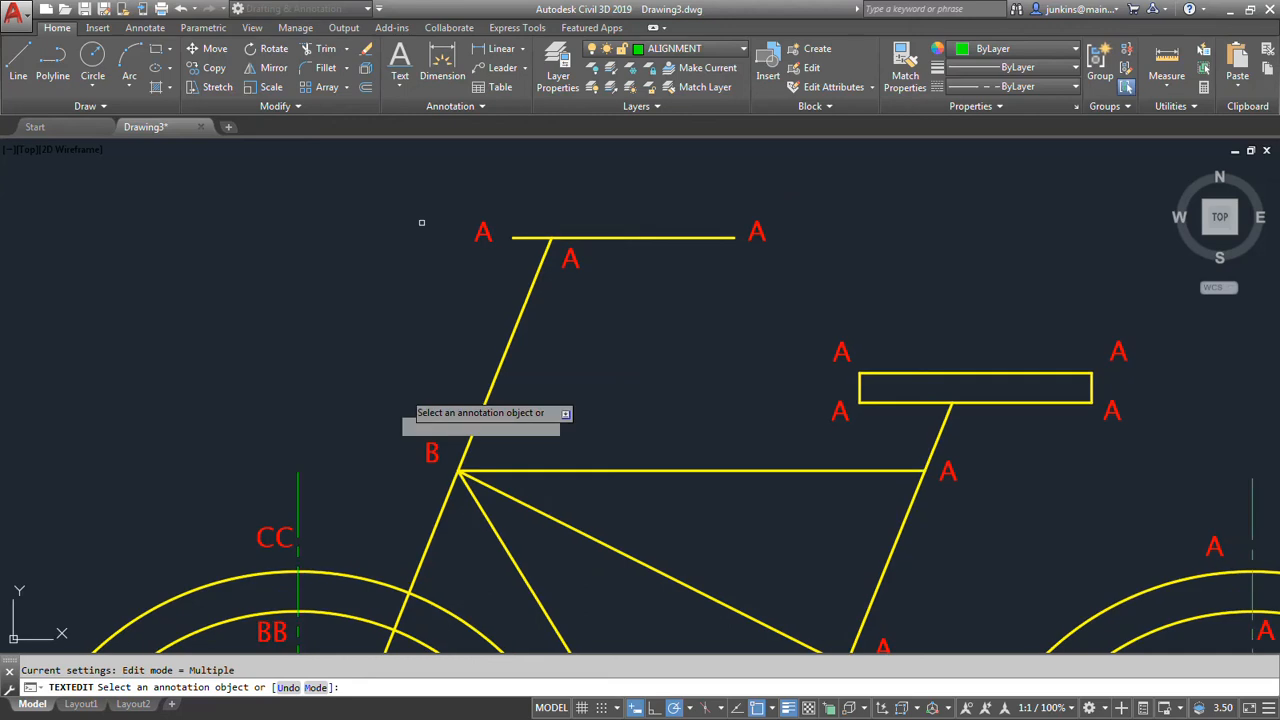
left_click(481, 233)
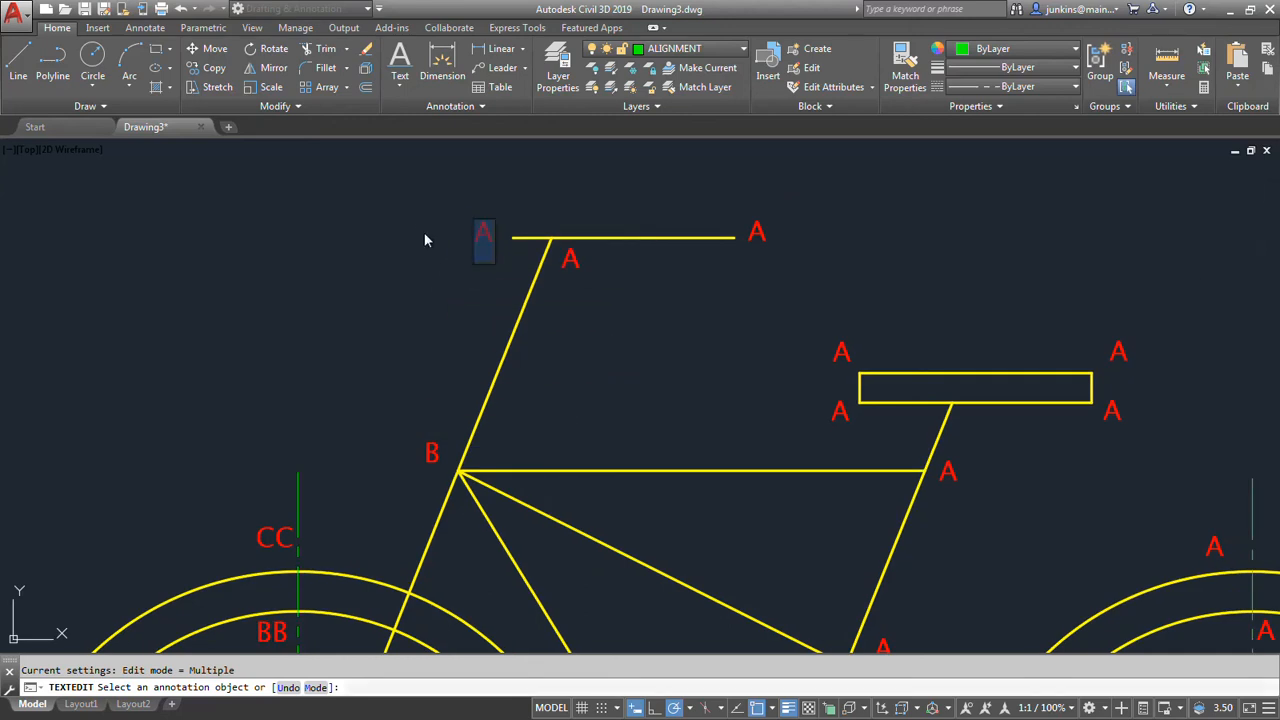
type("D")
left_click(422, 269)
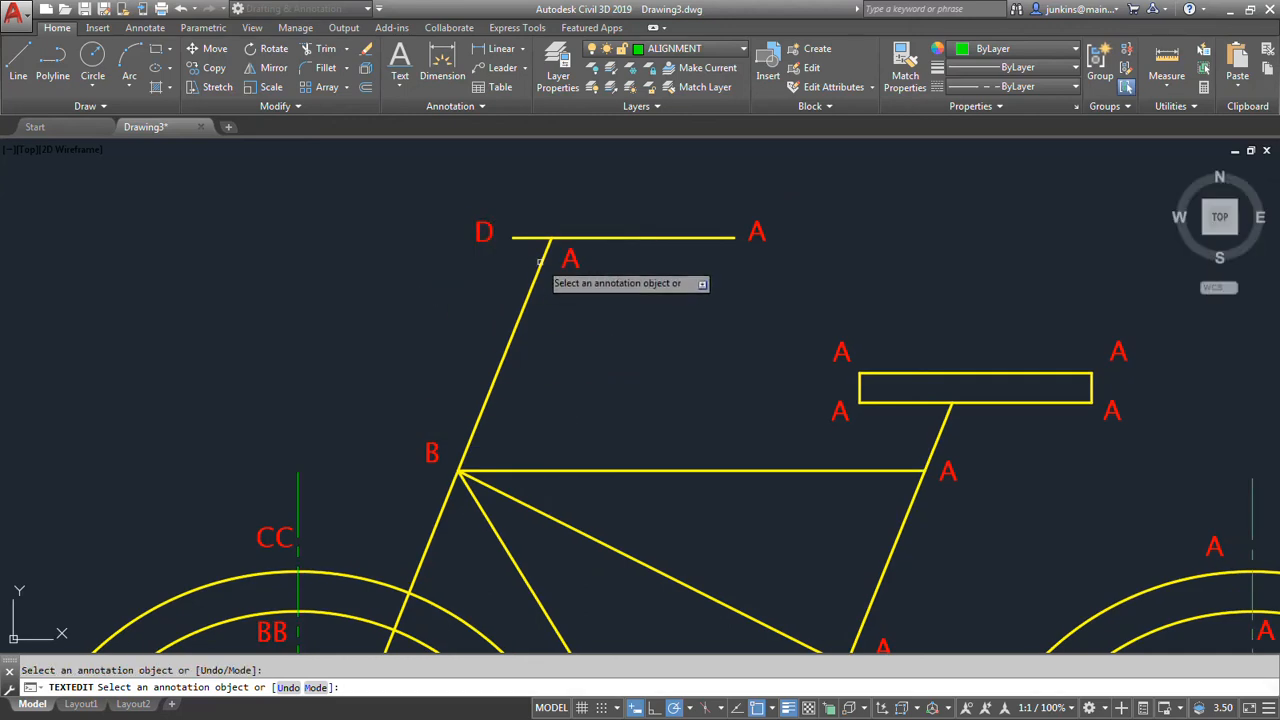
left_click(570, 260)
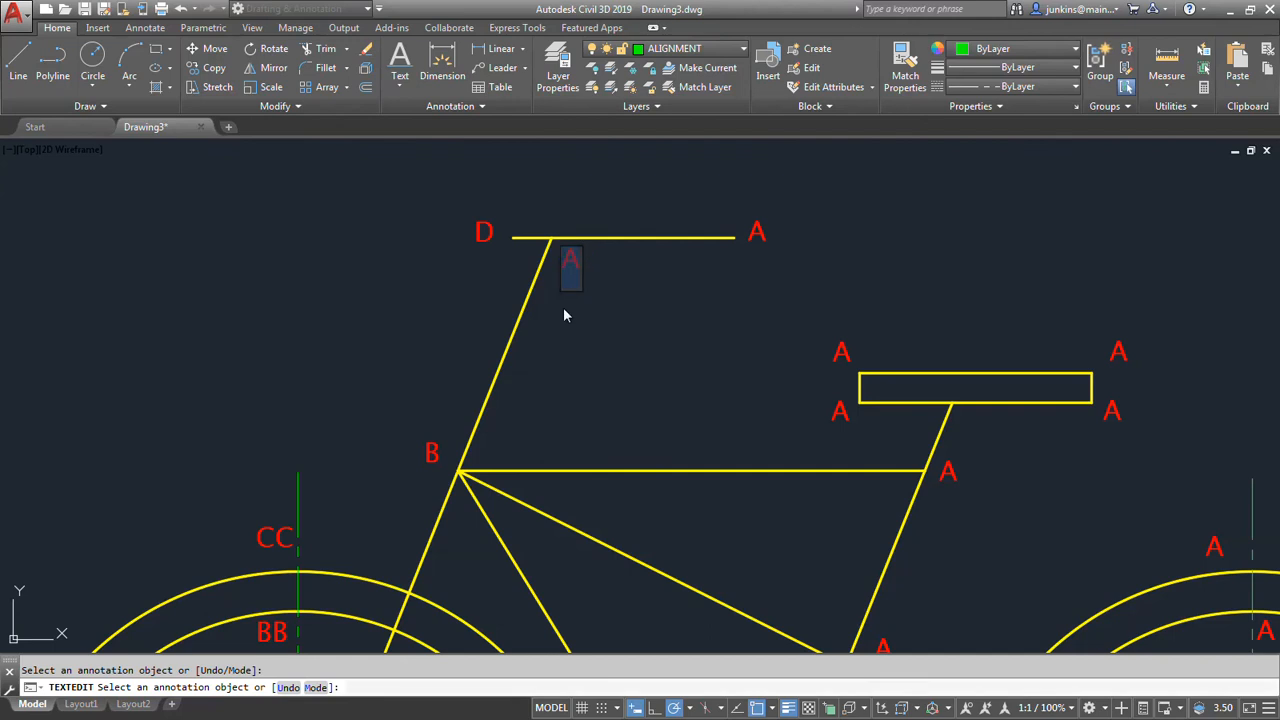
type("C")
left_click(745, 250)
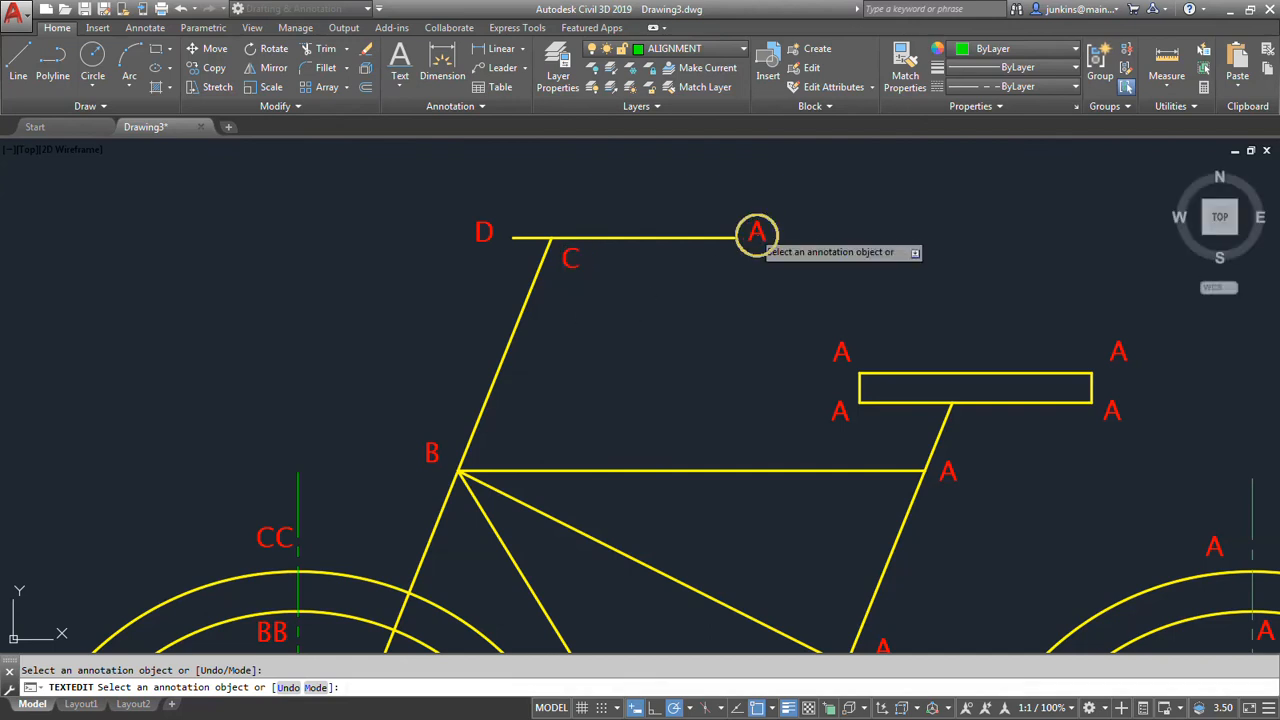
left_click(758, 236)
type("E")
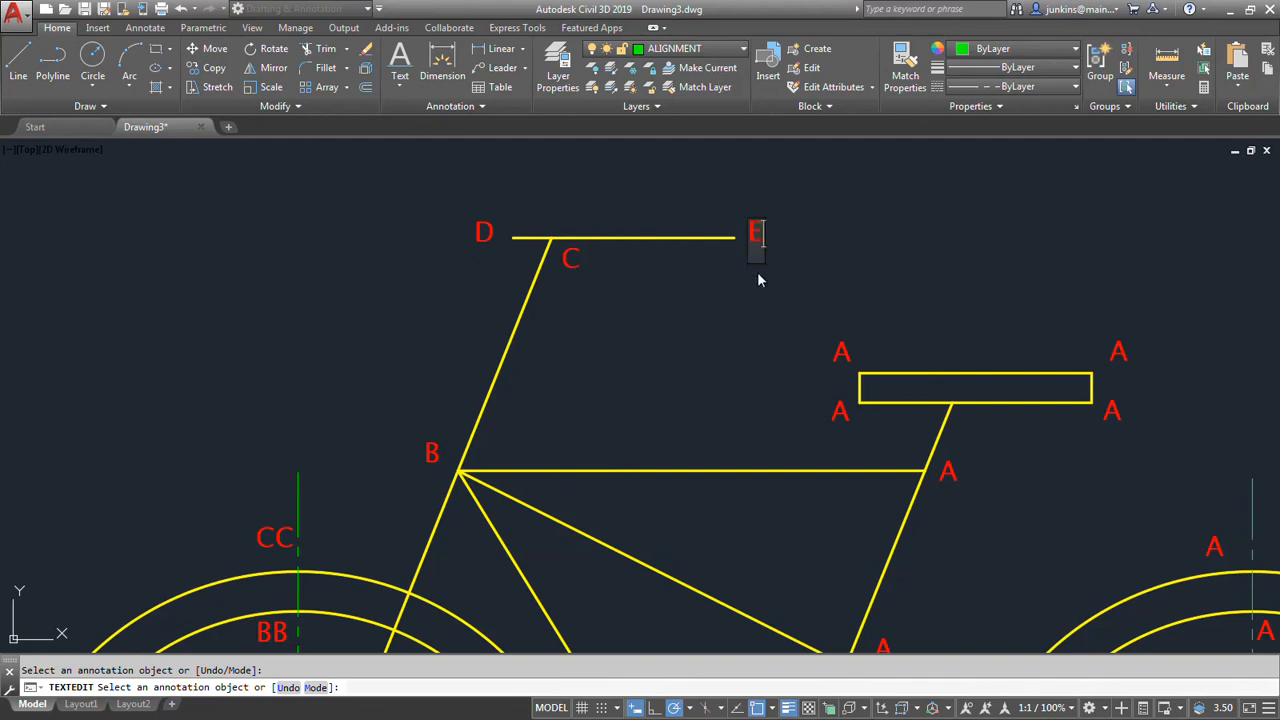
left_click(732, 341)
Relabel the seat's corners I at upper left, H at lower left, J at upper right and K at lower right.
left_click(842, 352)
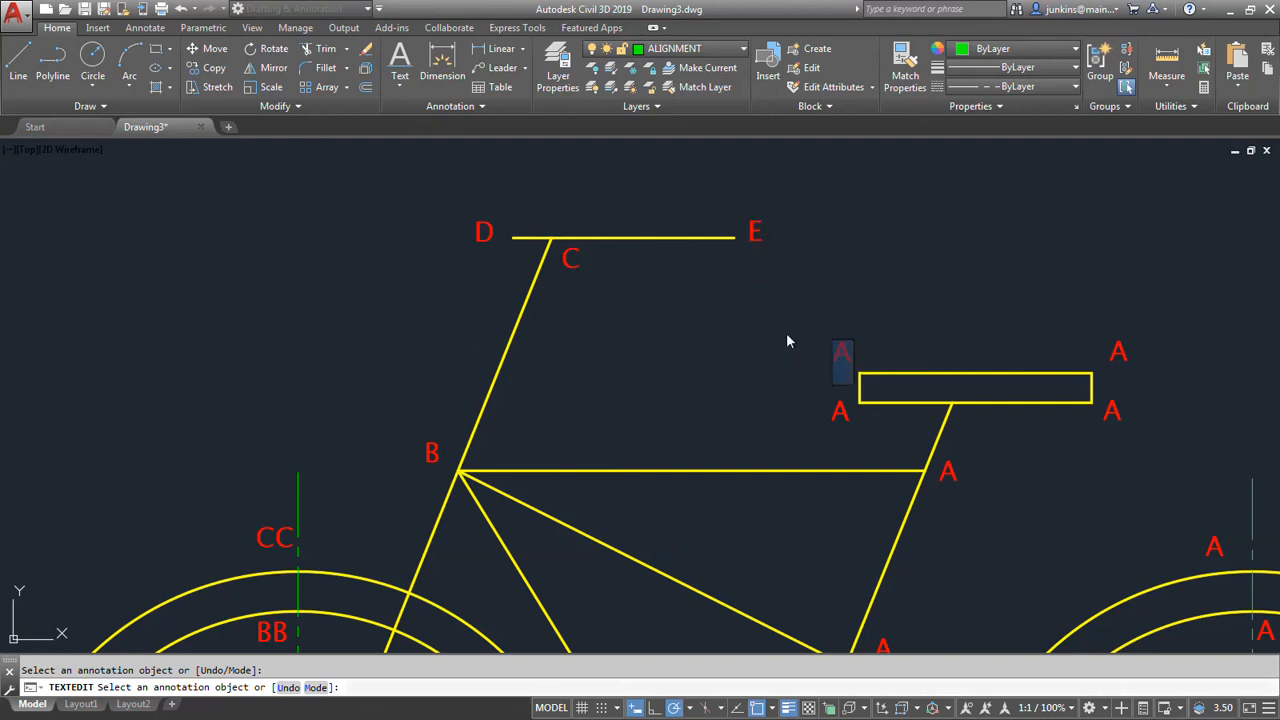
type("I")
left_click(758, 366)
left_click(843, 412)
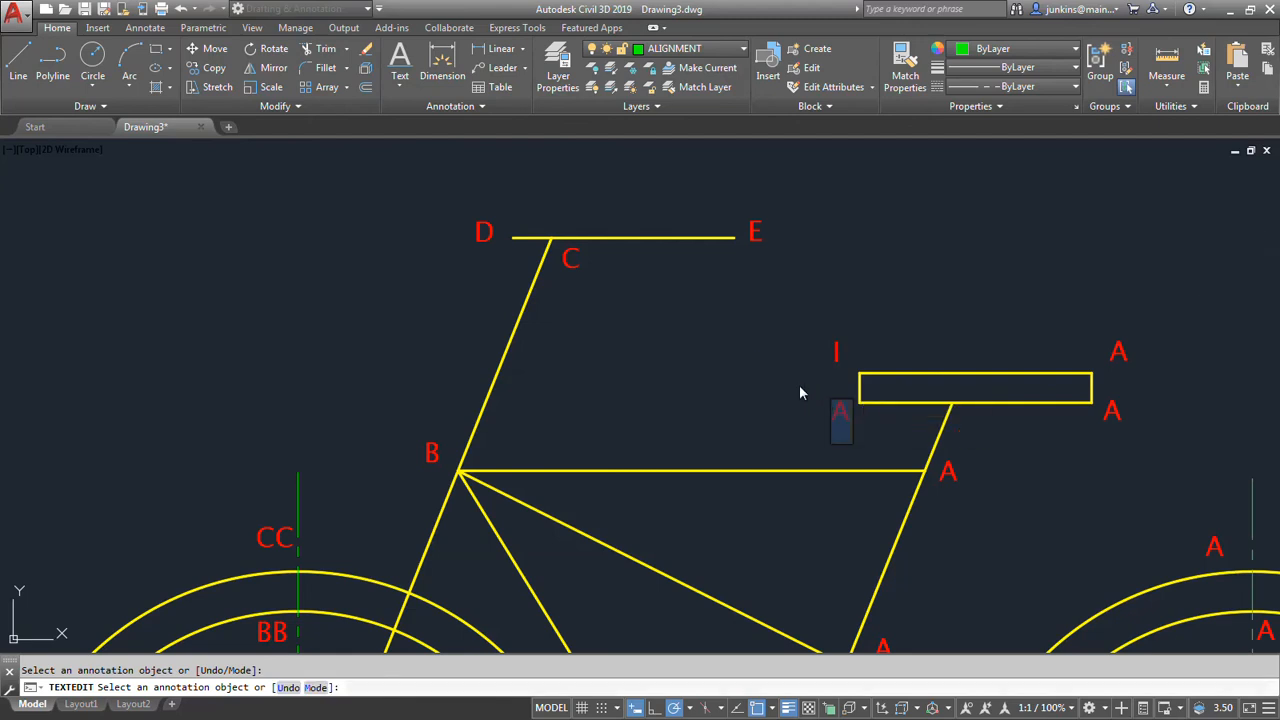
type("H")
left_click(731, 417)
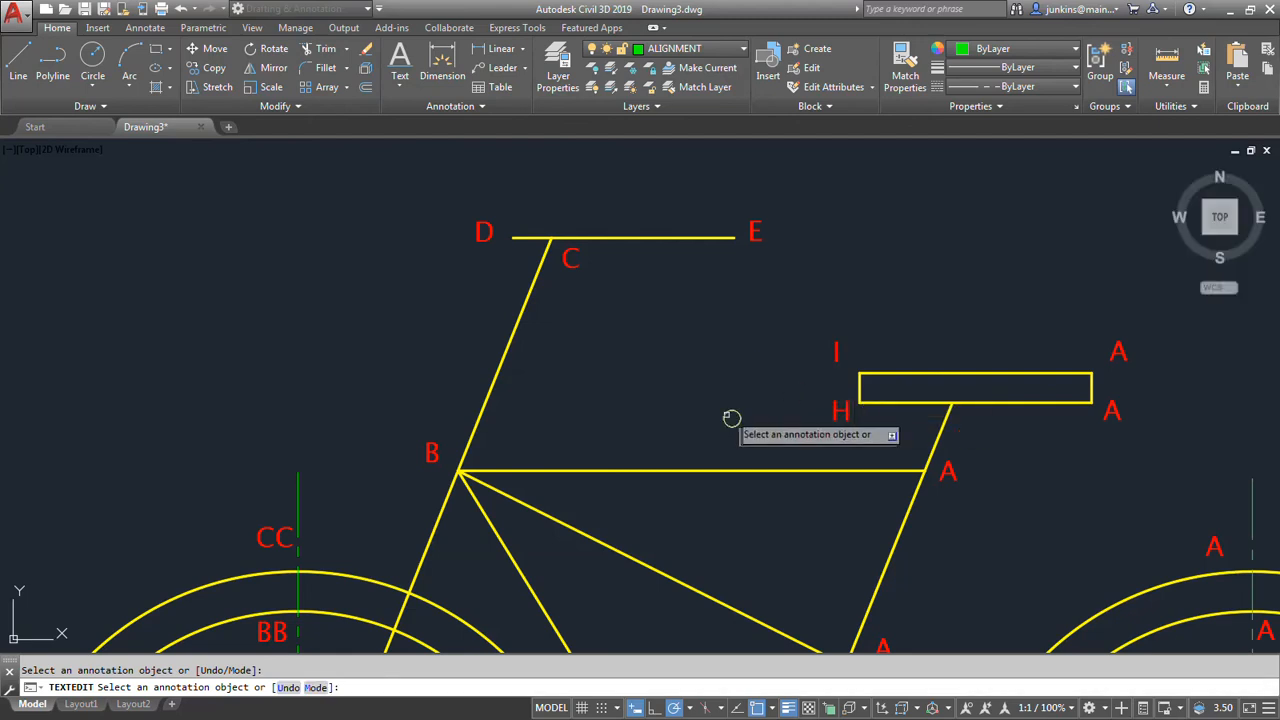
left_click(1117, 351)
type("J")
left_click(1098, 439)
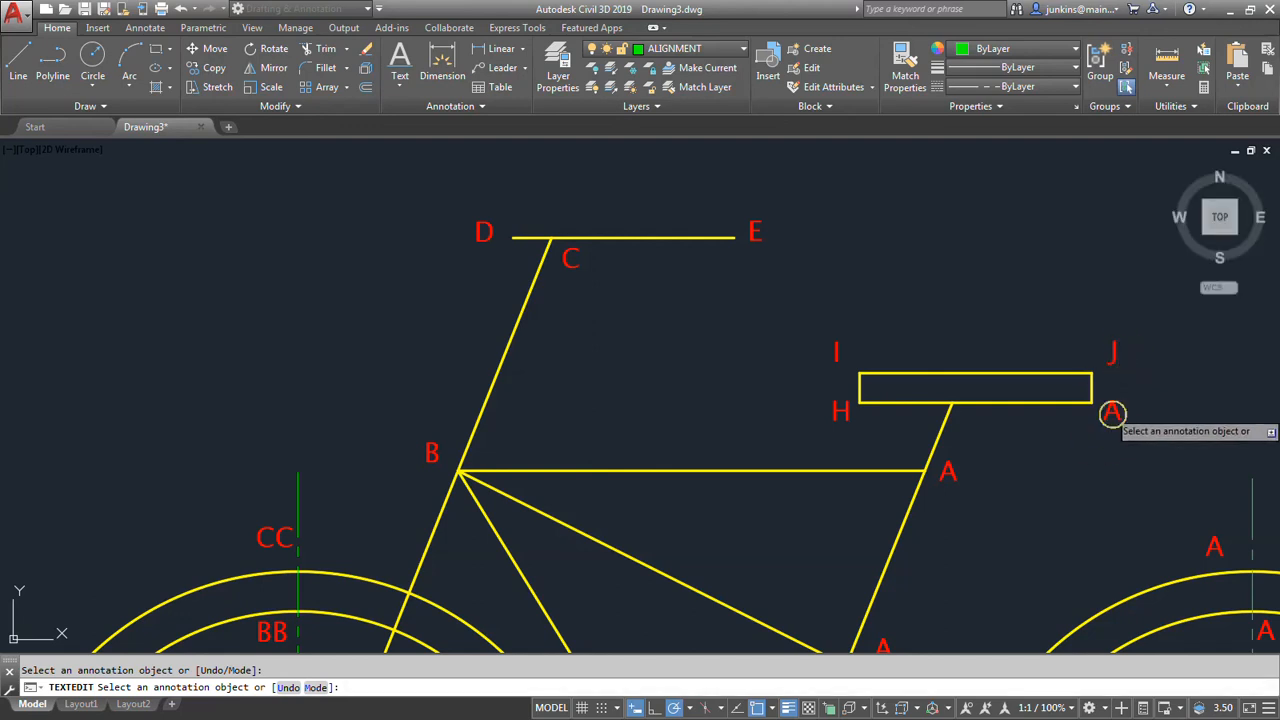
left_click(1111, 412)
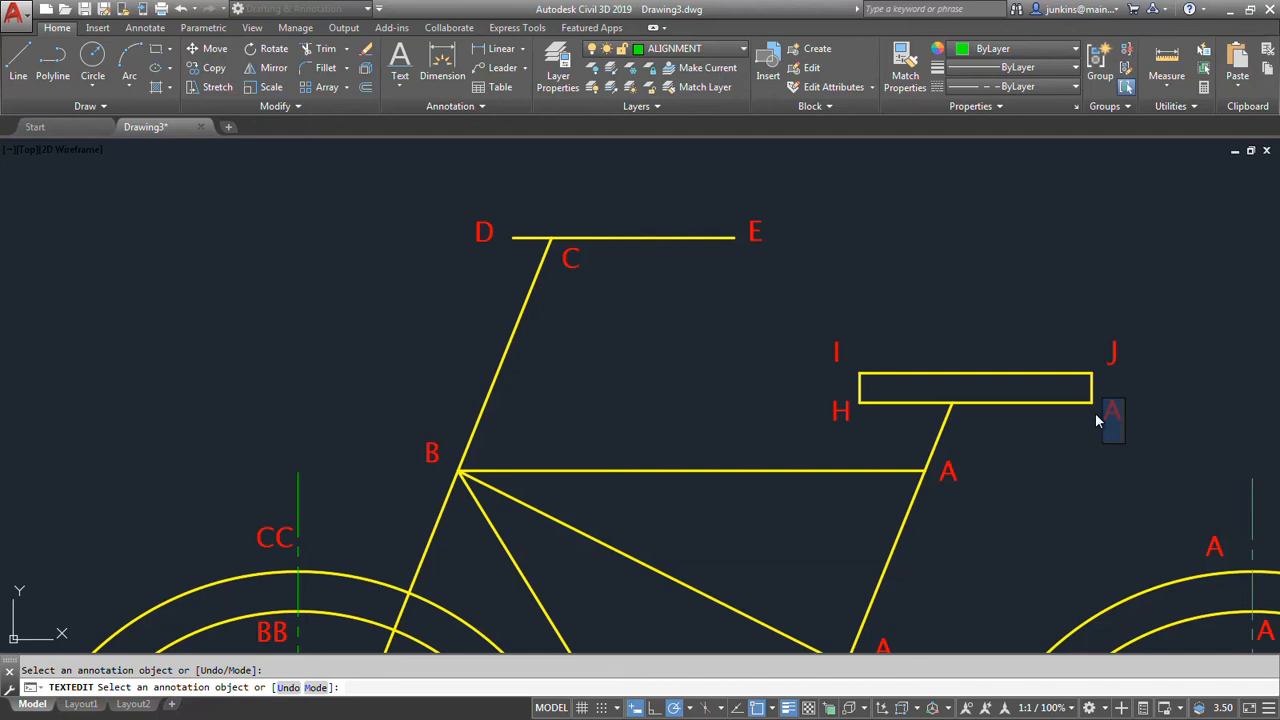
left_click(1057, 456)
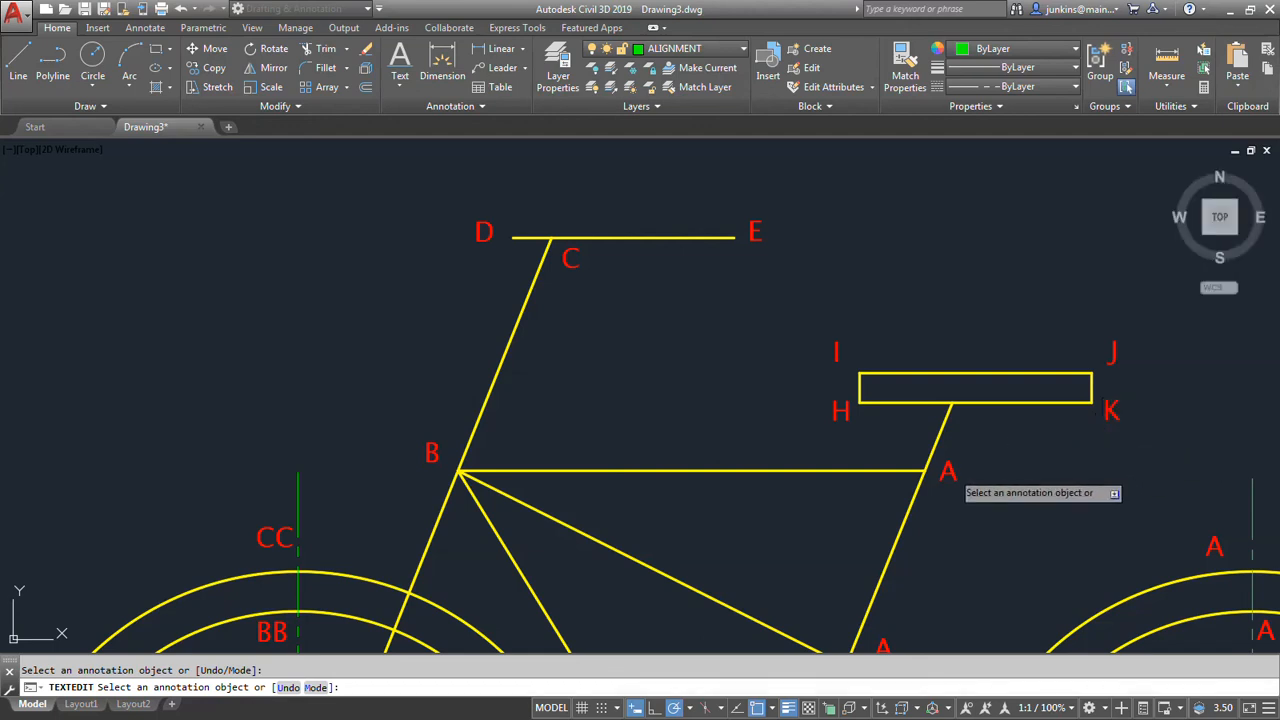
Move the A label beside the top tube's right end up to where the seat post meets the seat.
left_click(944, 487)
key("Escape")
key("Escape")
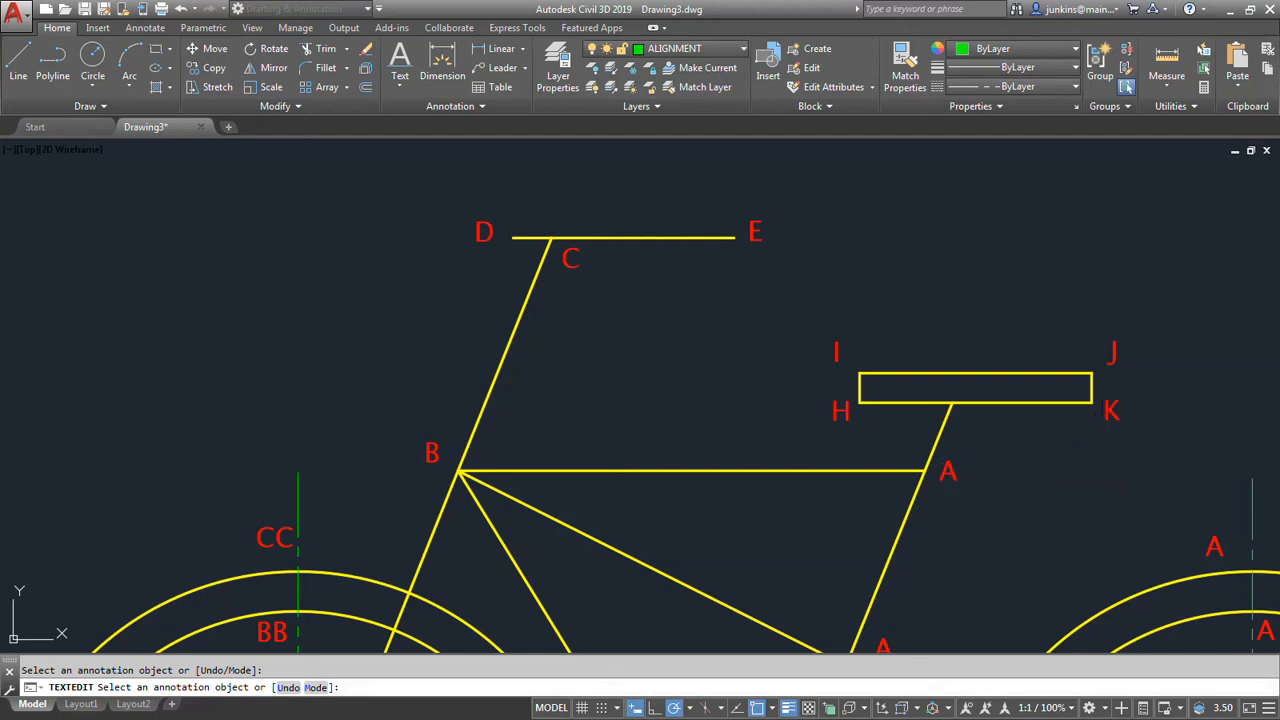
left_click(942, 479)
left_click(940, 480)
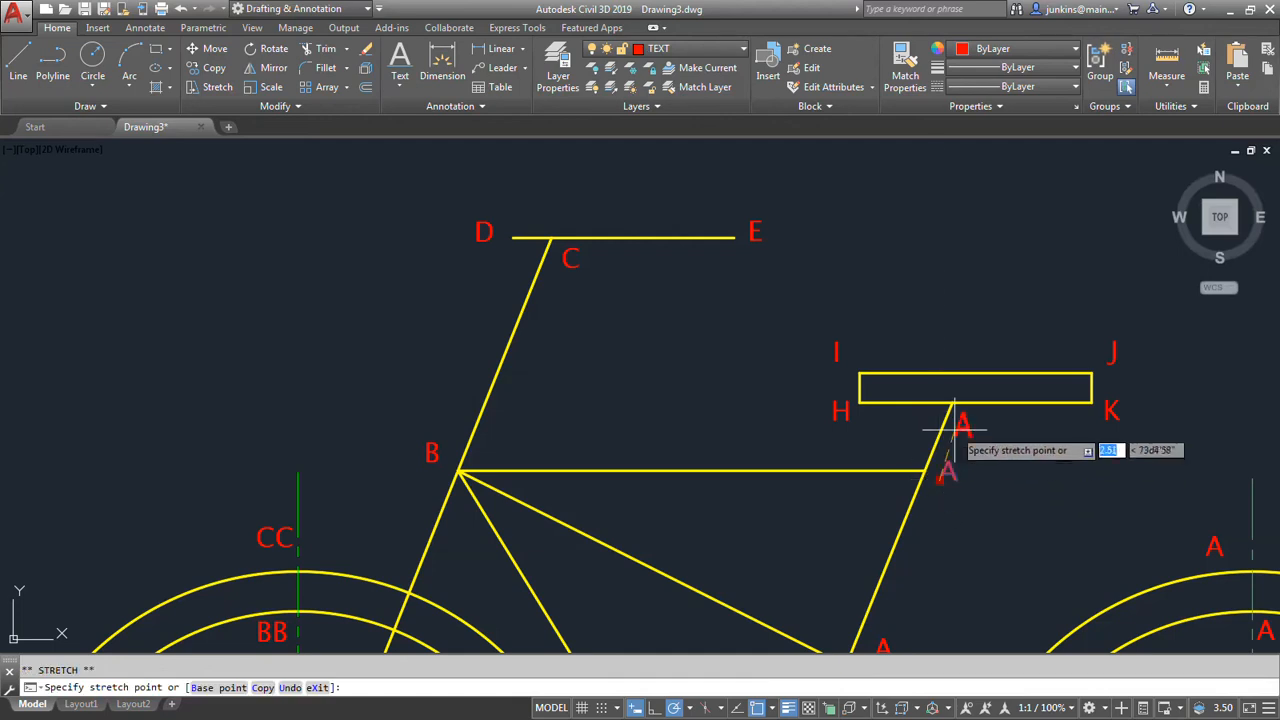
left_click(958, 430)
key("Escape")
Copy the A label under the seat to the joint of the top tube and the seat post line.
left_click(962, 424)
right_click(984, 436)
left_click(1030, 354)
left_click(963, 422)
left_click(940, 482)
key("Return")
Change the label at the seat post's top to G and the one at the top tube joint to H.
double_click(963, 422)
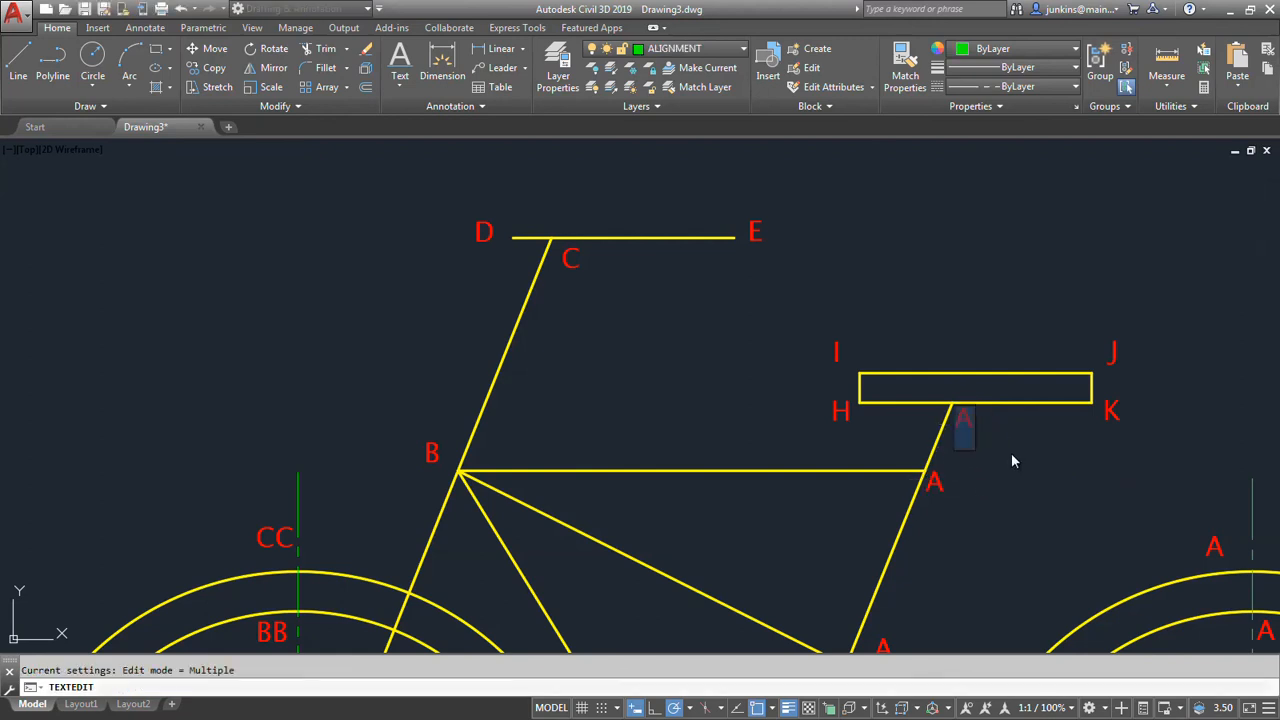
type("G")
key("Return")
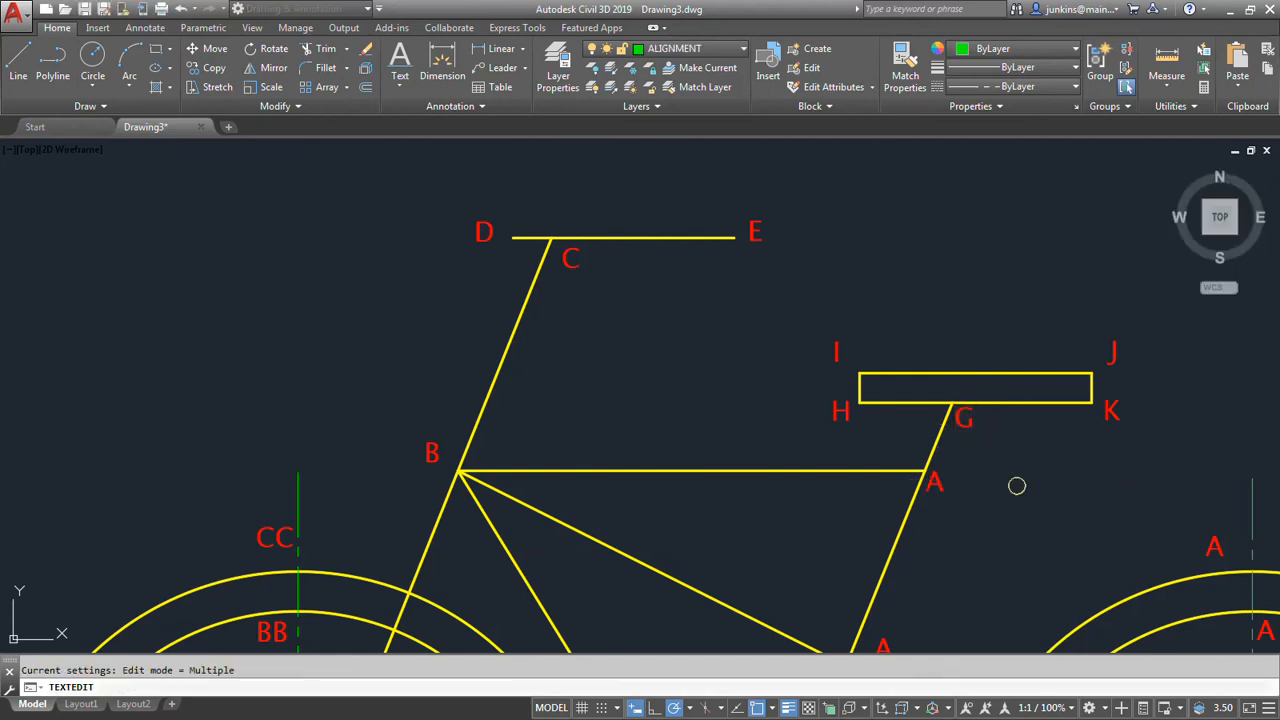
left_click(950, 484)
type("H")
key("Return")
Change the label where the long diagonal crosses the seat post line to L.
middle_click_drag(971, 520, 979, 362)
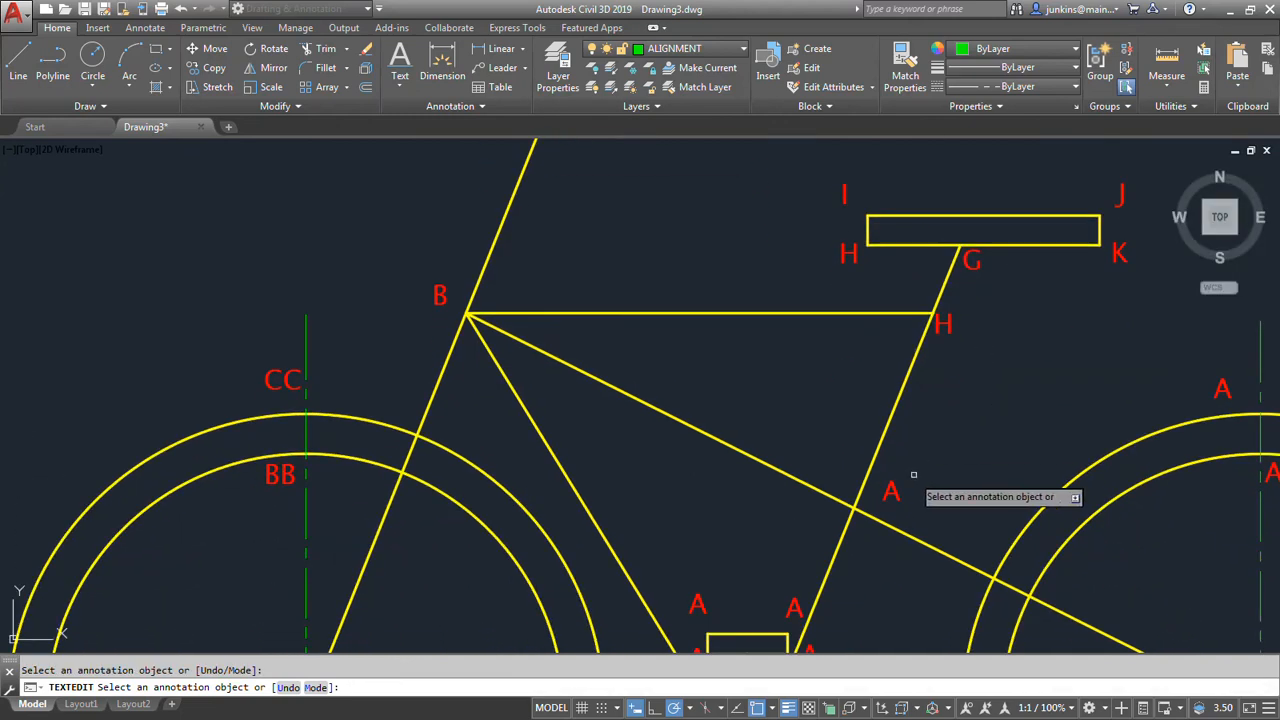
left_click(891, 490)
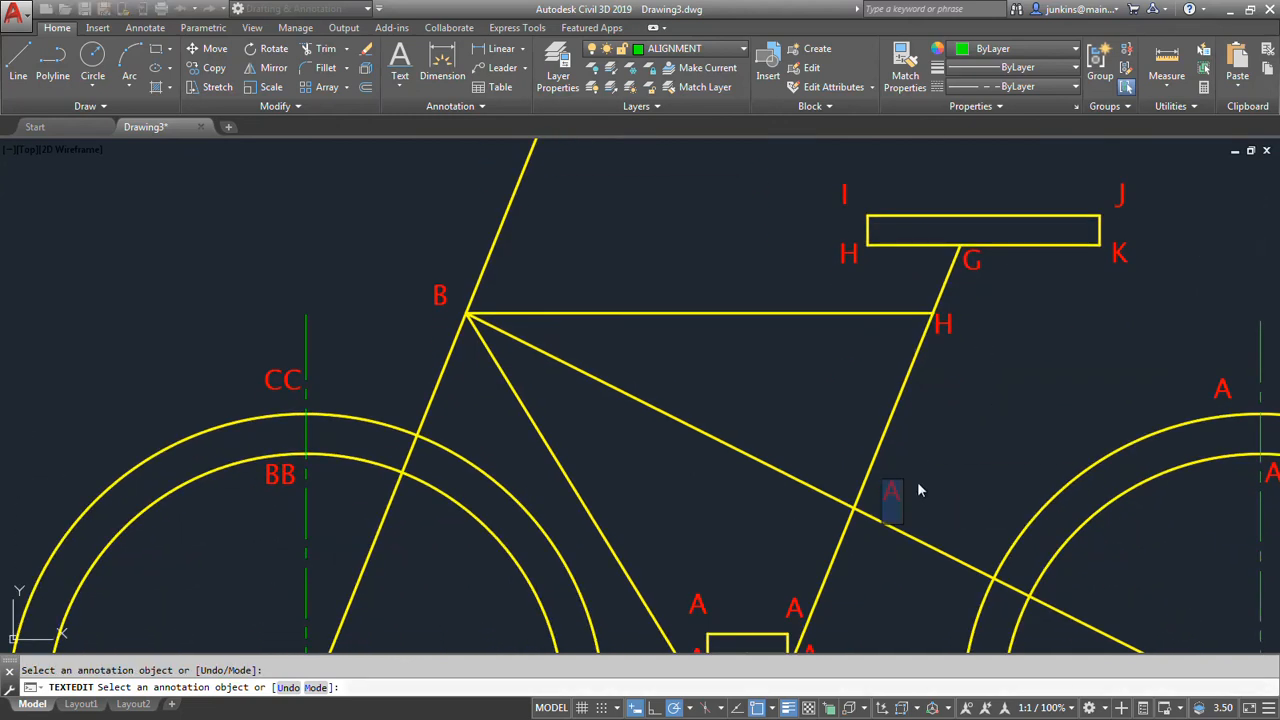
type("L")
key("Return")
Change the label at the upper pedal's top right corner to N.
middle_click_drag(928, 491, 978, 353)
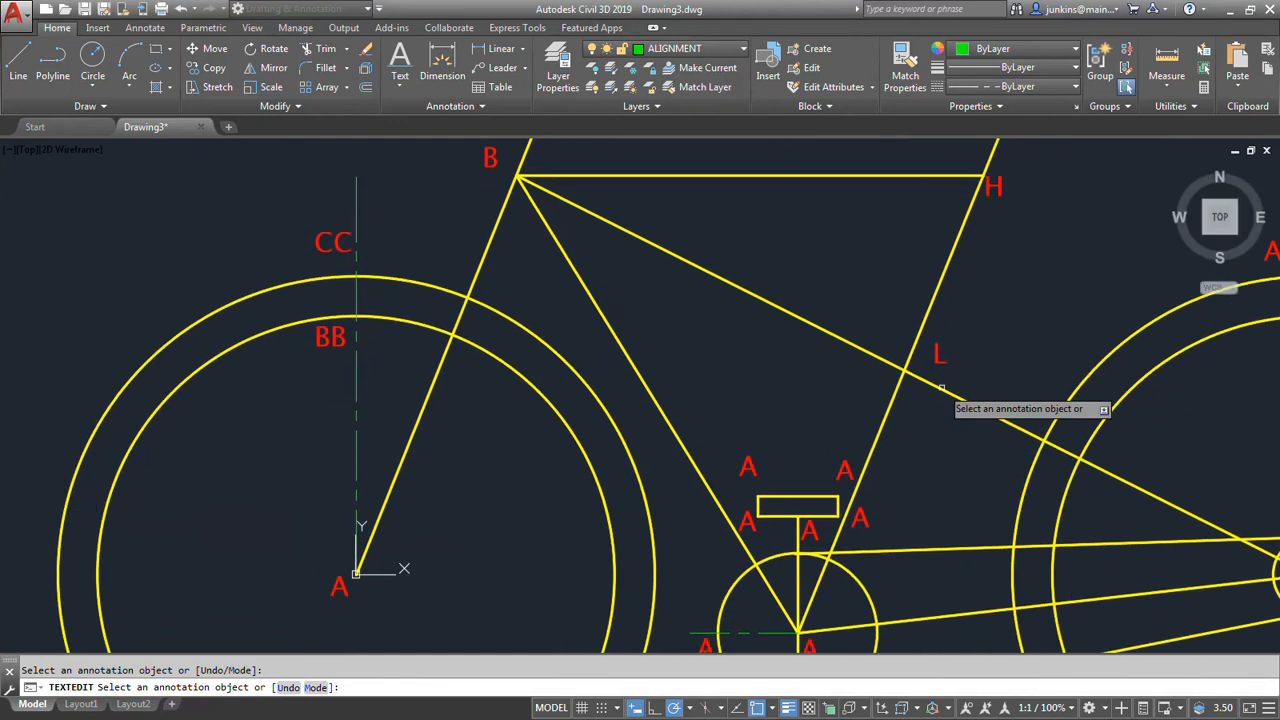
left_click(846, 470)
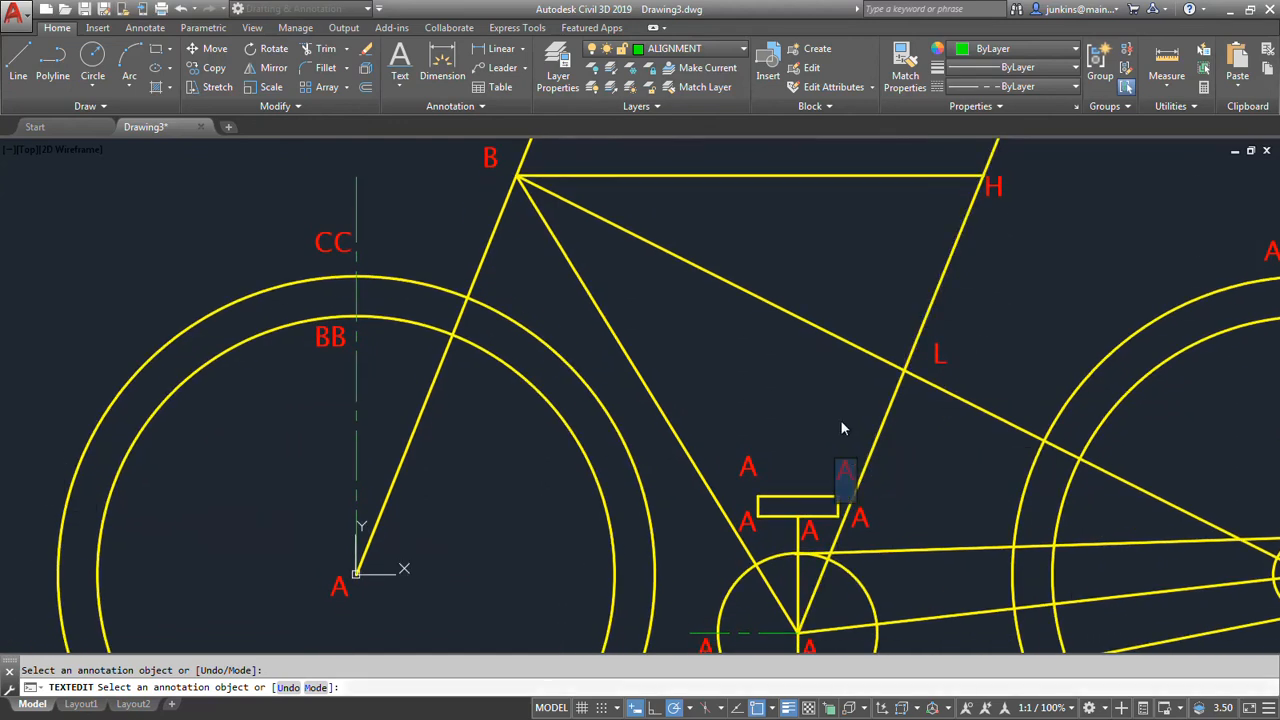
type("N")
key("Return")
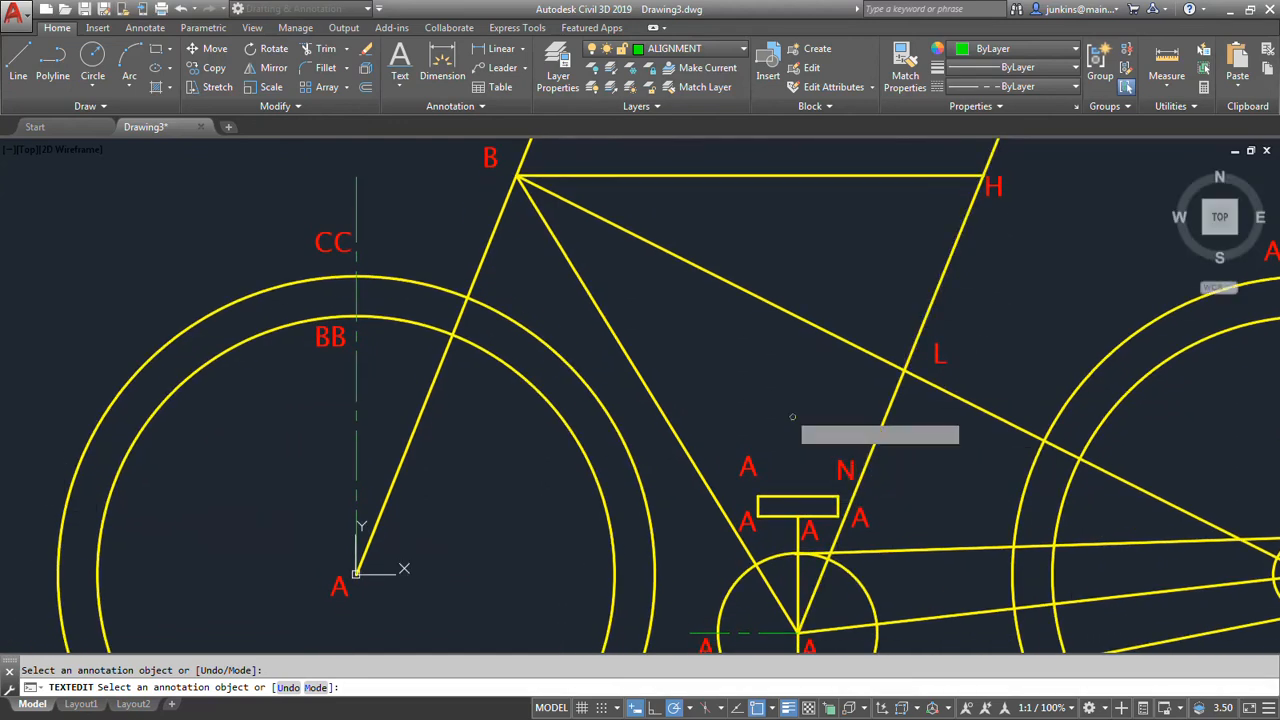
Change the label at the upper pedal's top left corner to M and the one at its bottom left corner to O.
left_click(753, 456)
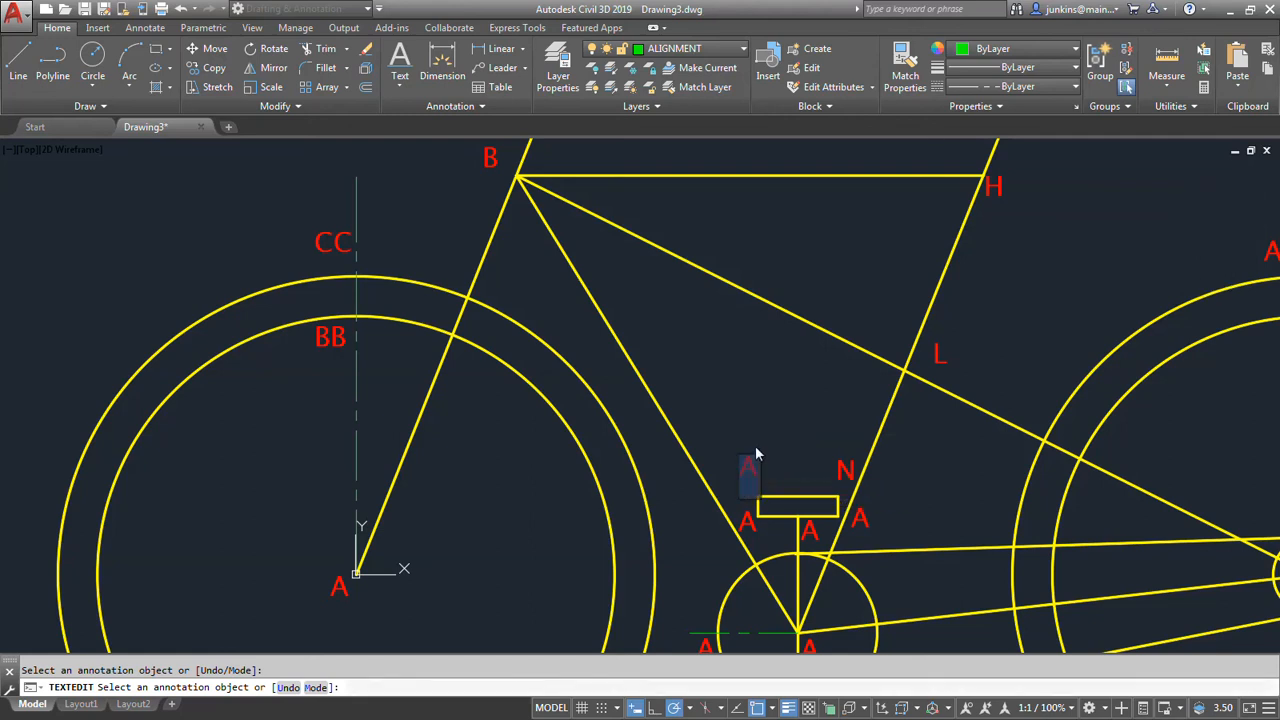
type("M")
key("Return")
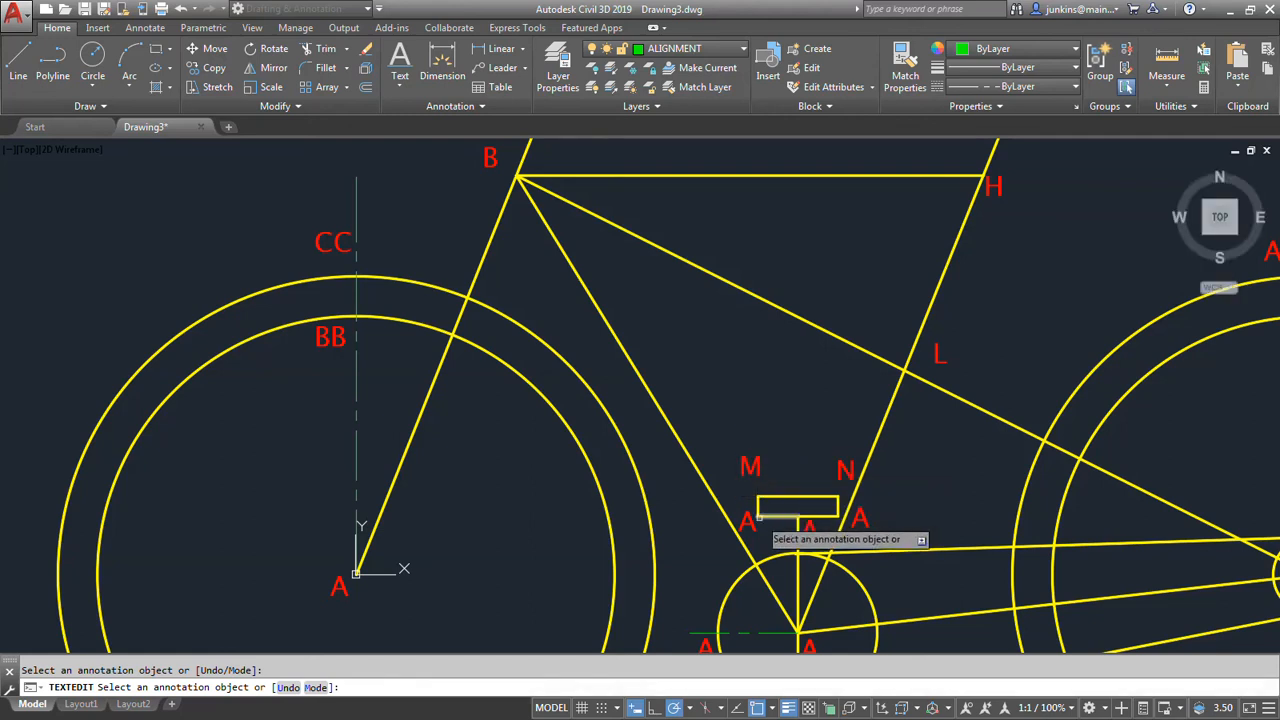
left_click(757, 532)
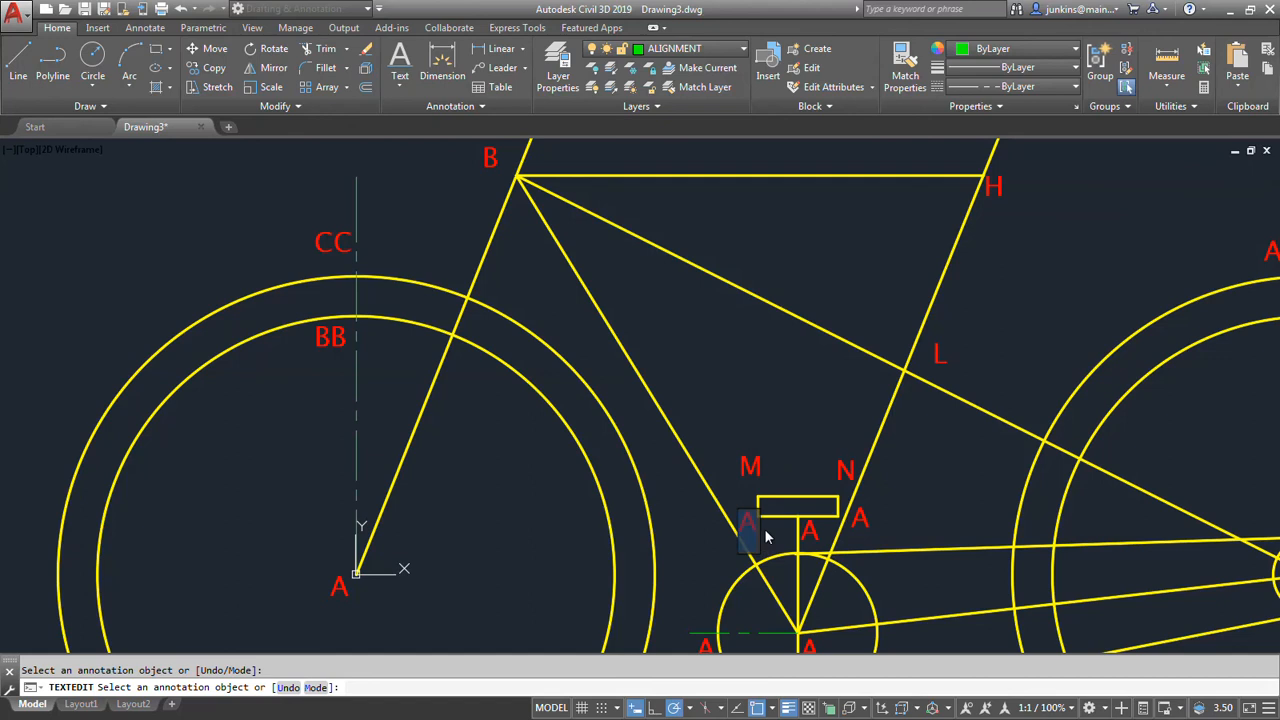
type("O")
key("Return")
Change the label where the crank meets the upper pedal to P and the one at the pedal's bottom right corner to Q.
left_click(818, 535)
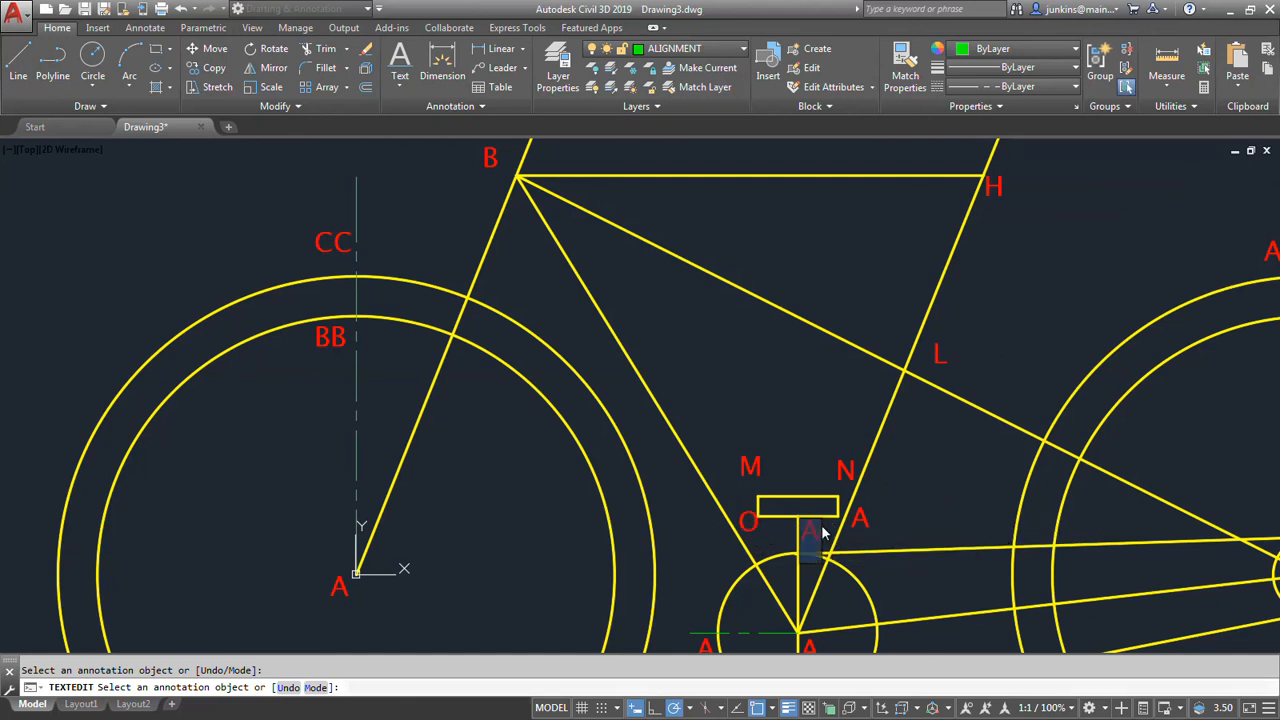
type("P")
key("Return")
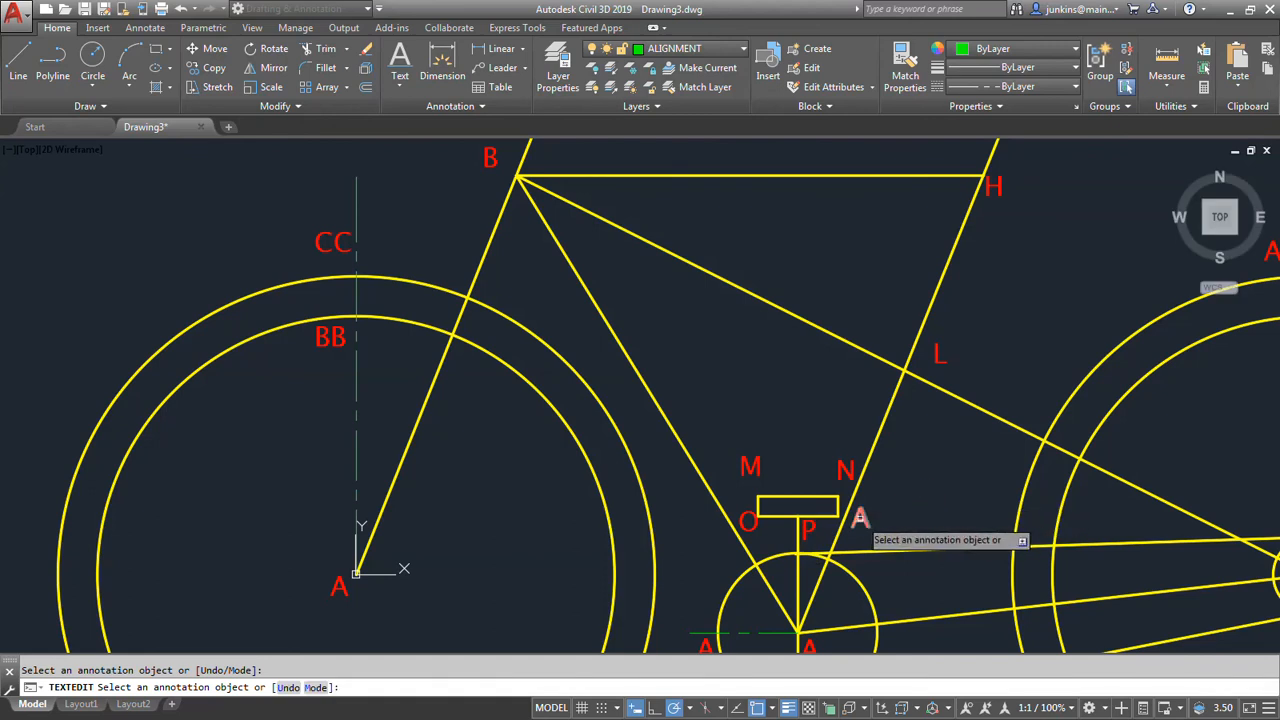
left_click(862, 519)
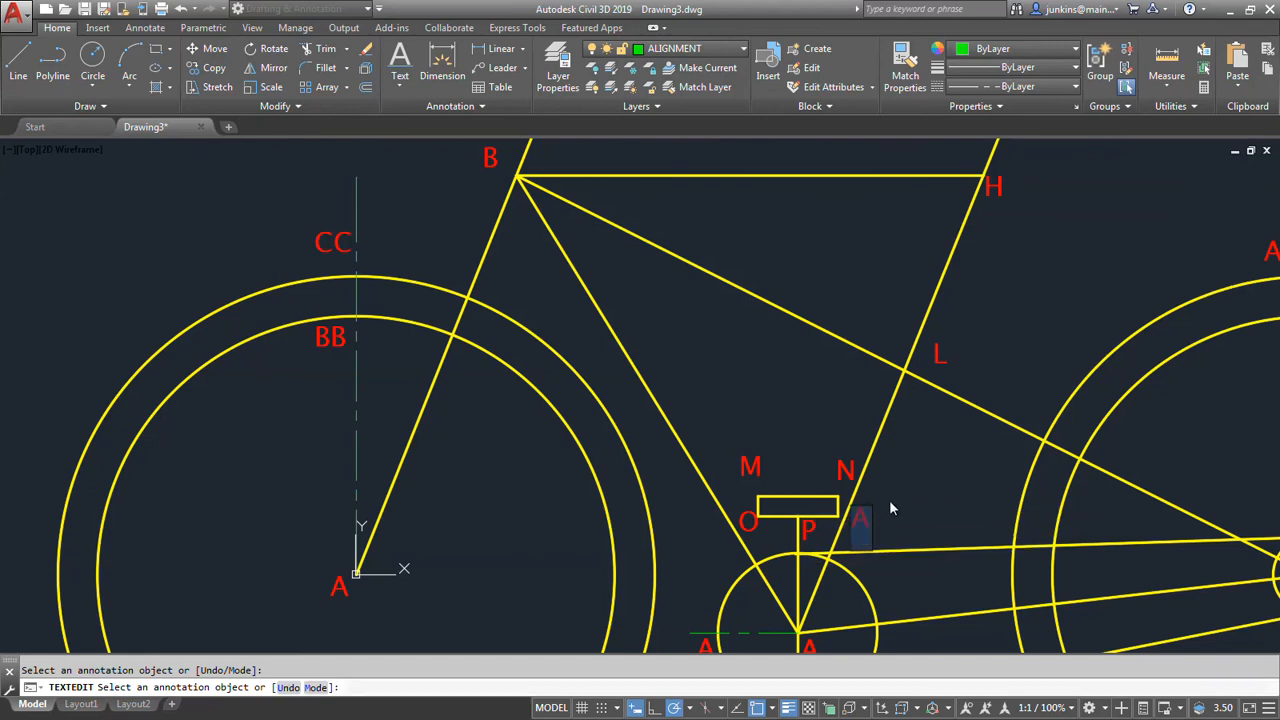
type("Q")
key("Return")
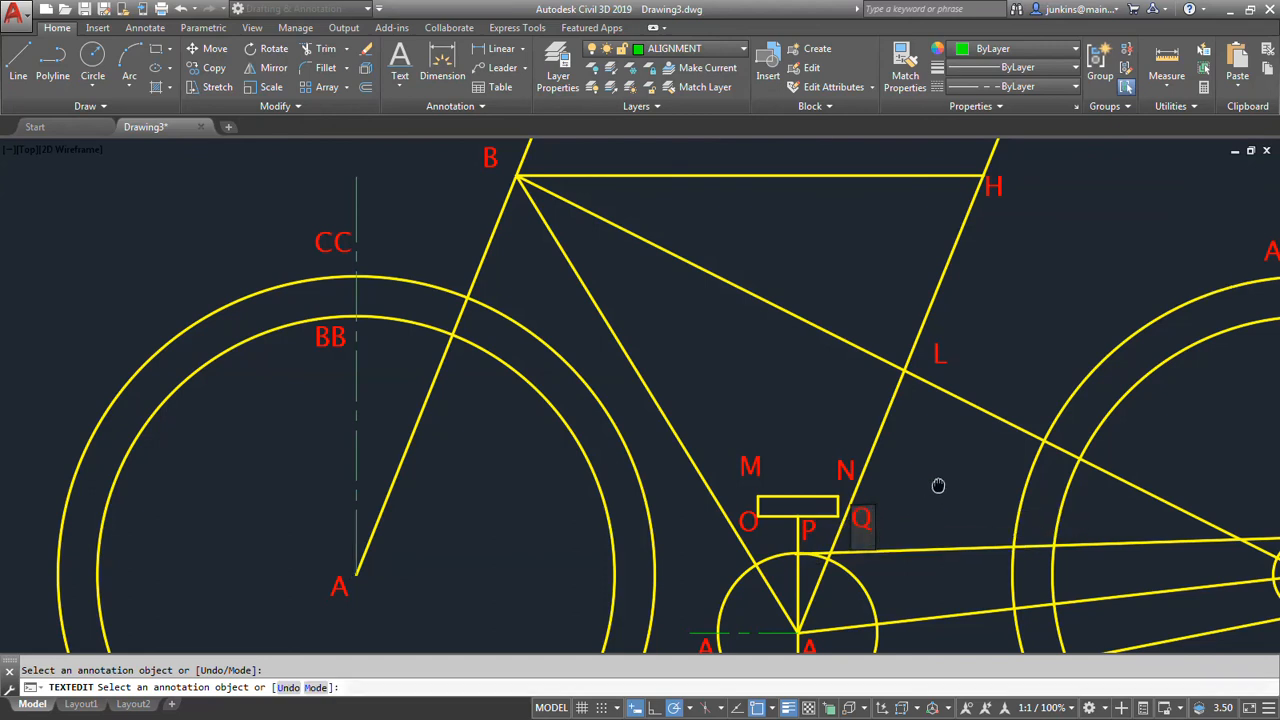
Change the label at the crank circle's center to R and the one at the circle's left edge to DD.
scroll(938, 469, "down", 2)
middle_click_drag(938, 469, 951, 341)
scroll(880, 459, "up", 5)
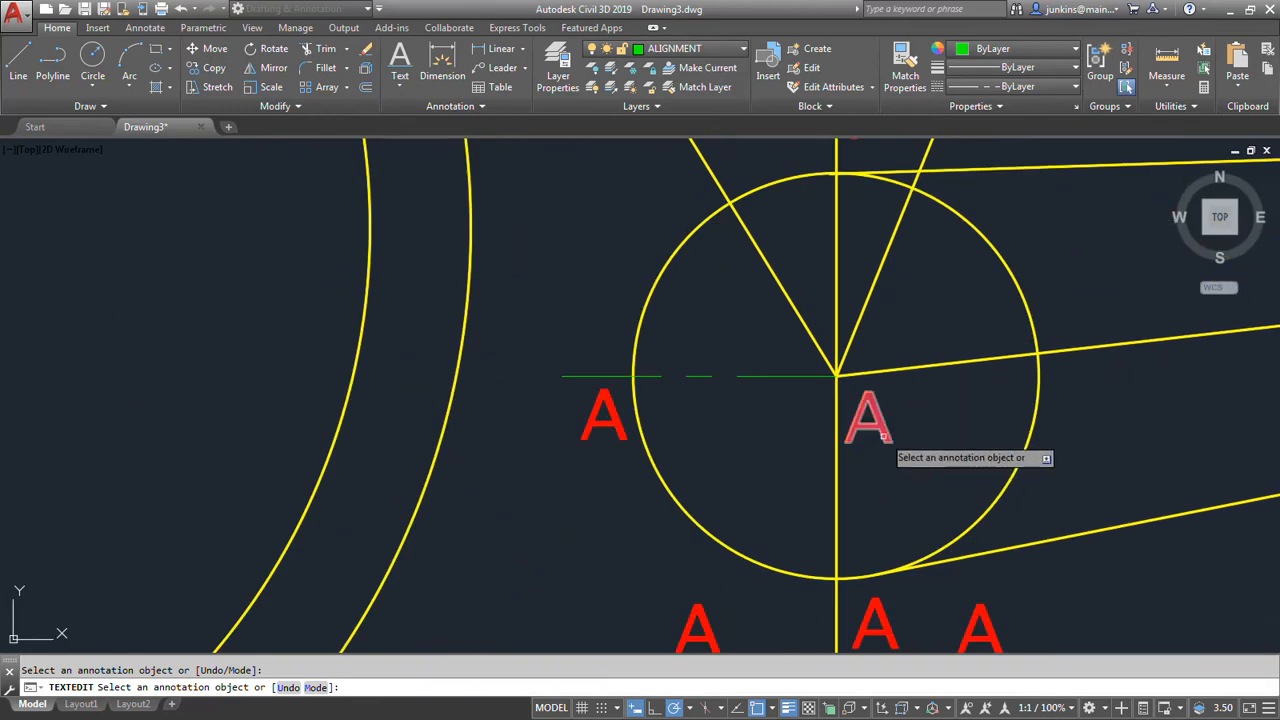
left_click(881, 441)
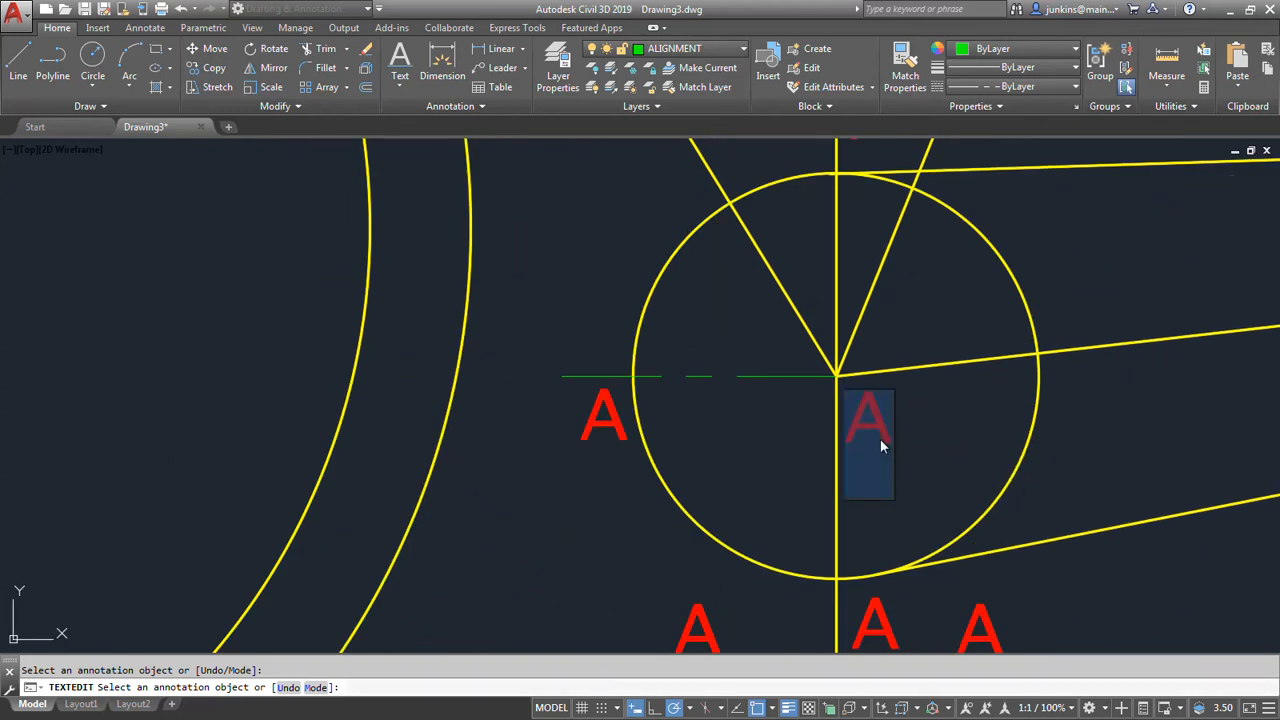
type("R")
key("Return")
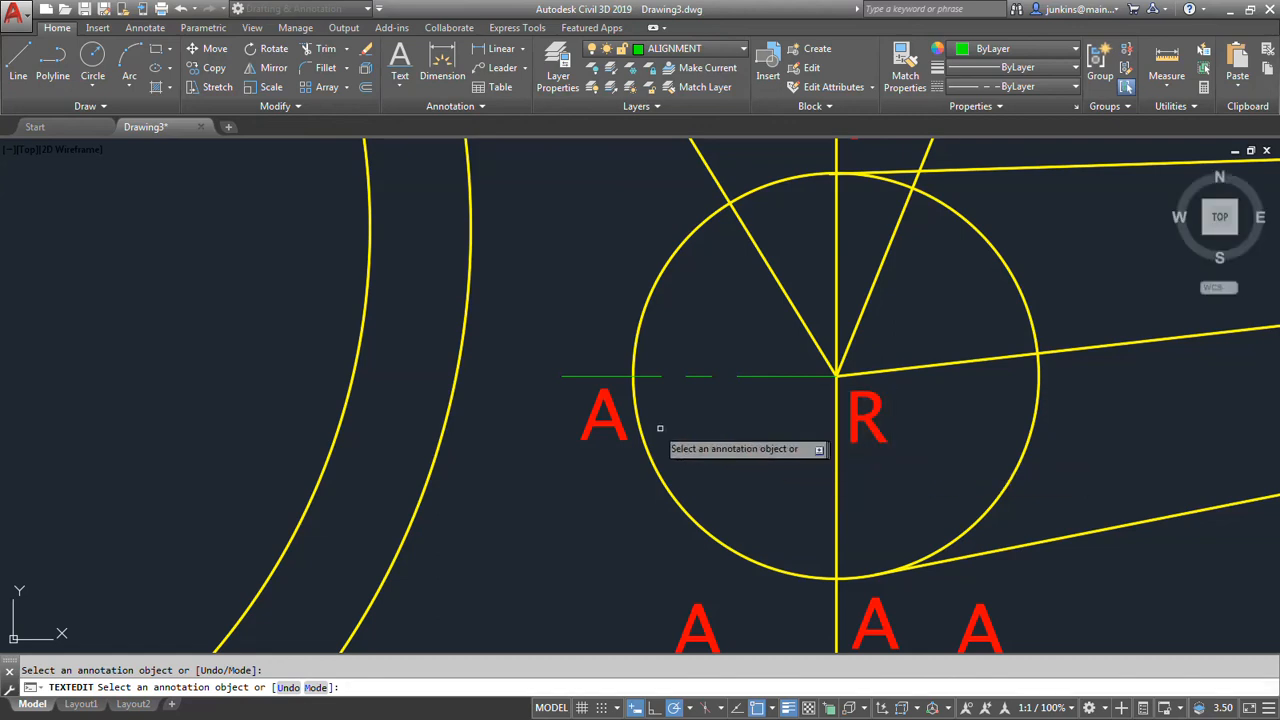
left_click(605, 428)
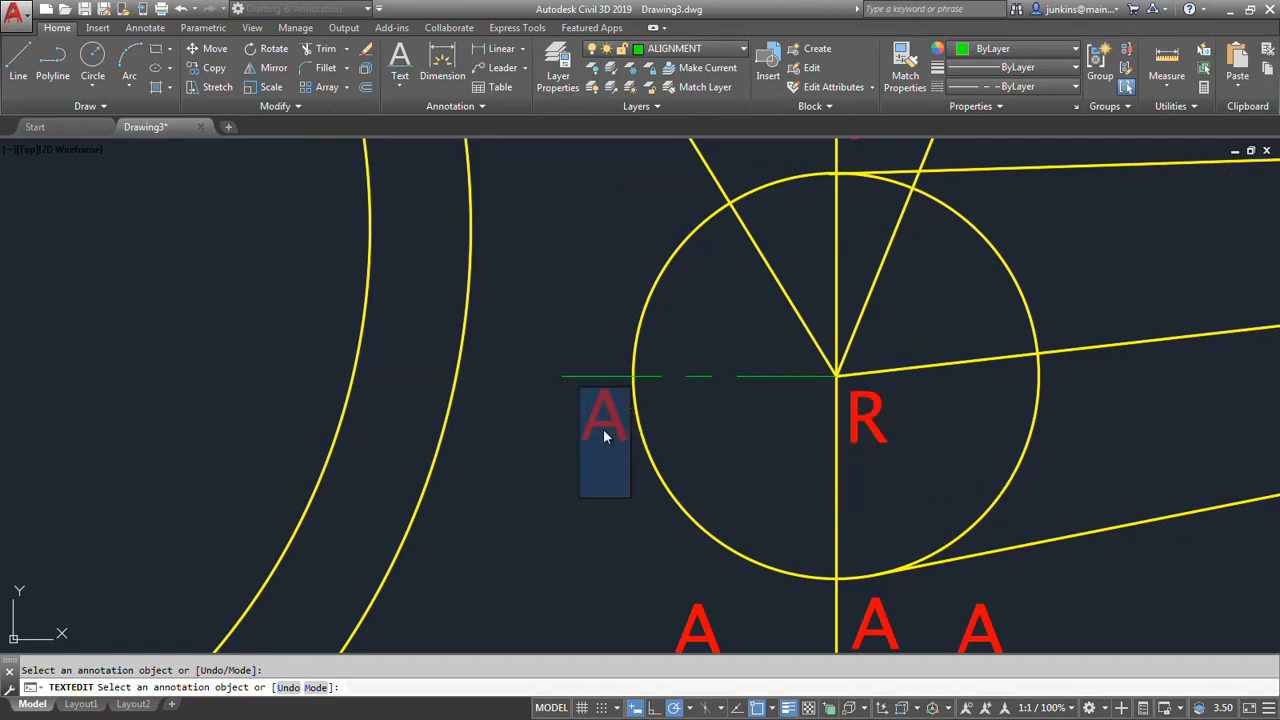
type("DD")
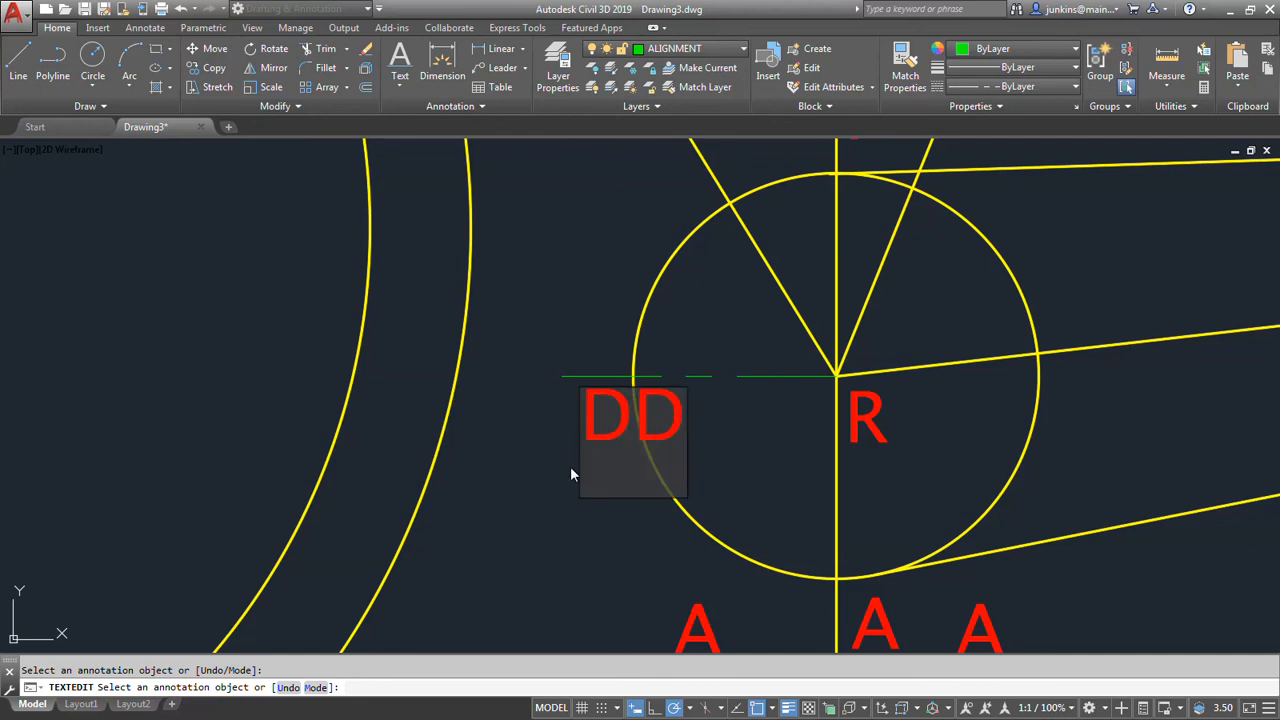
key("Return")
Move the DD label down and to the left so that it sits clear of the crank circle.
left_click(587, 432)
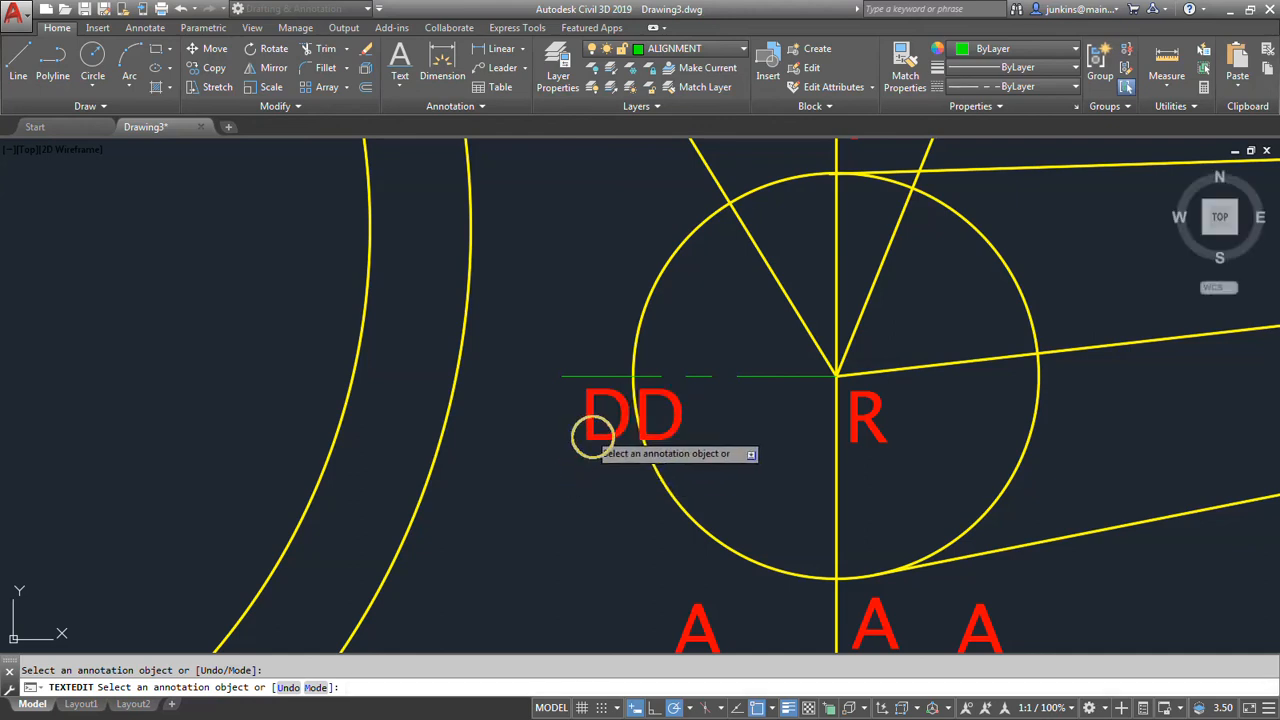
key("Return")
left_click(585, 438)
key("Escape")
key("Escape")
left_click(585, 438)
left_click(585, 438)
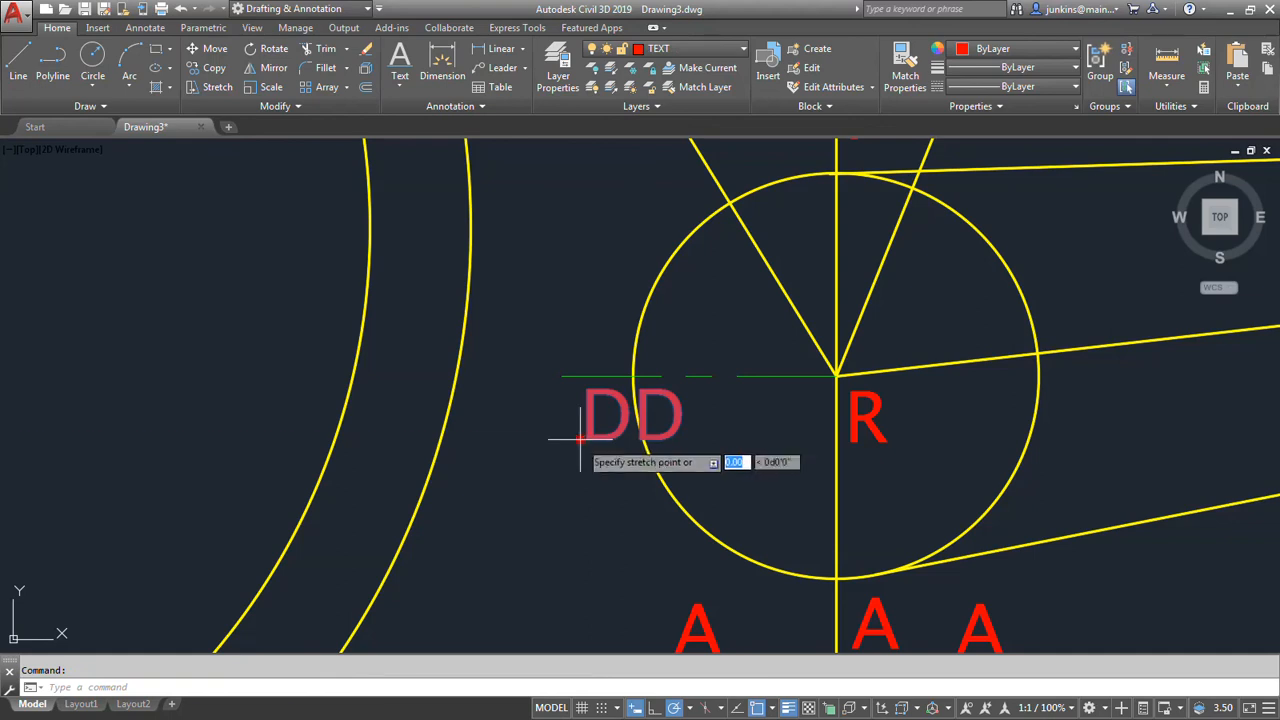
left_click(532, 483)
key("Escape")
Change the label on the crank line above the lower pedal to S and the one at that pedal's top right corner to T.
scroll(532, 483, "down", 3)
middle_click_drag(543, 509, 537, 423)
double_click(661, 446)
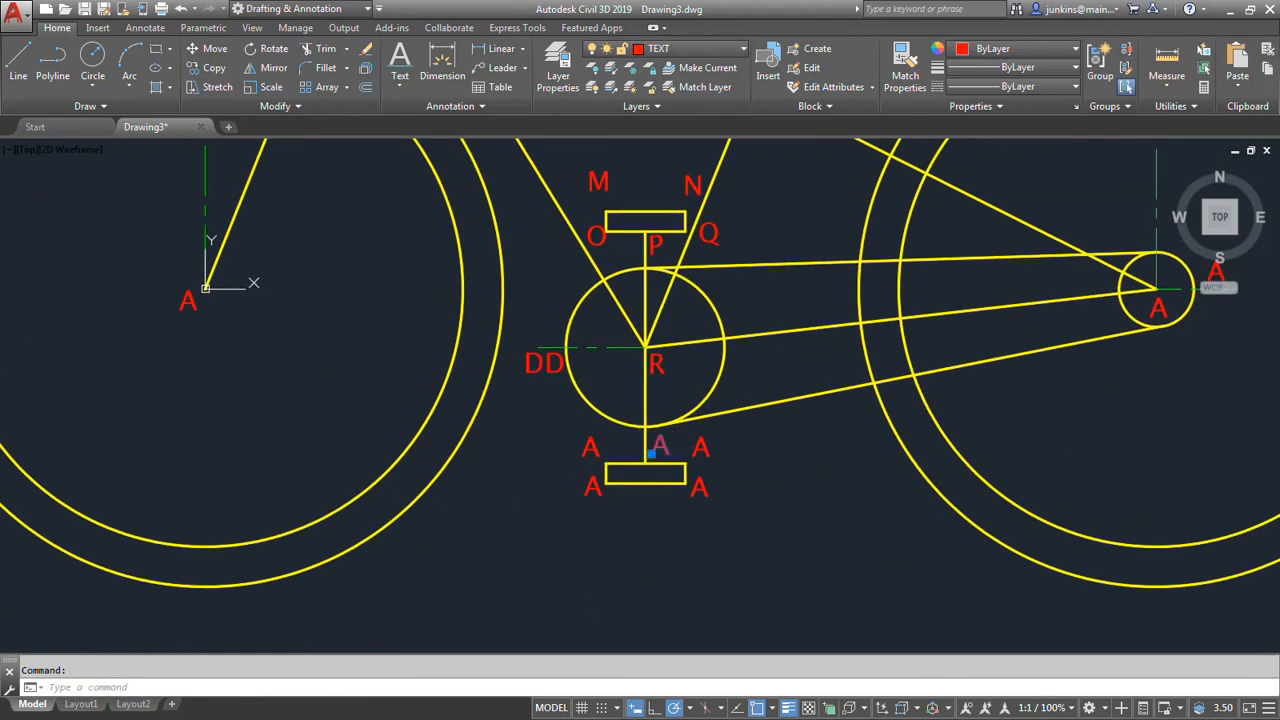
type("S")
key("Return")
left_click(703, 450)
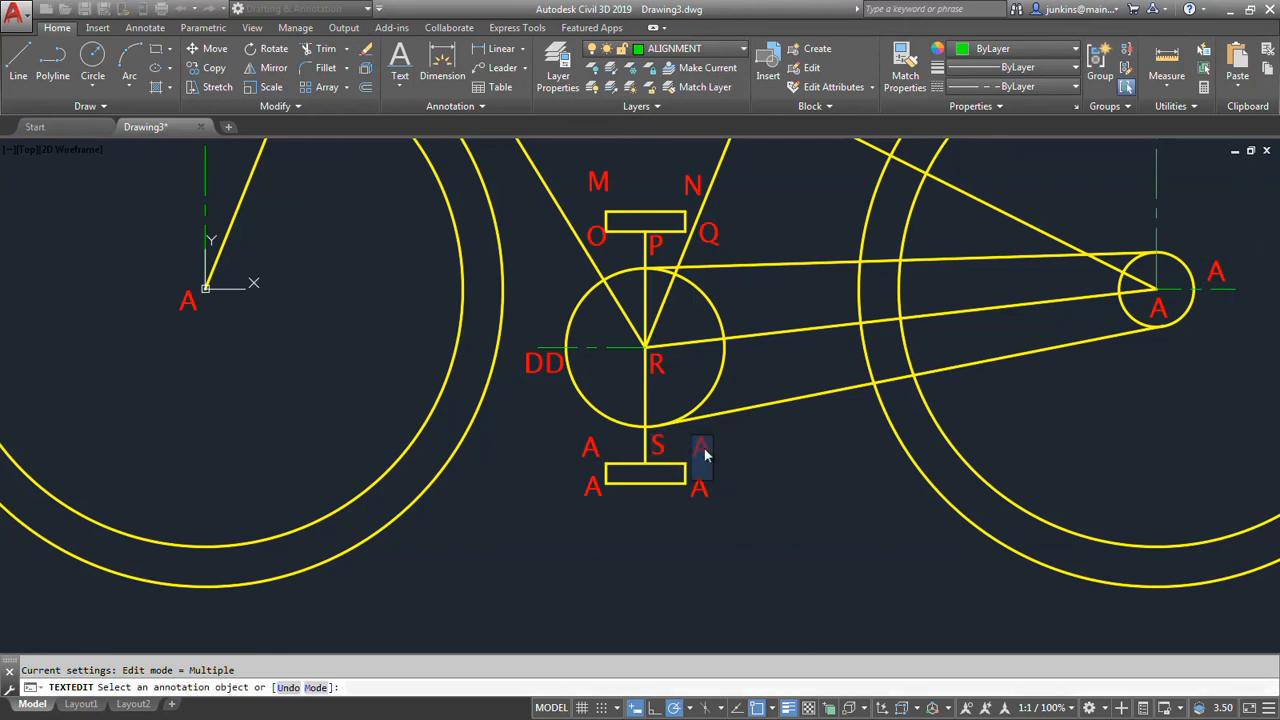
key("Return")
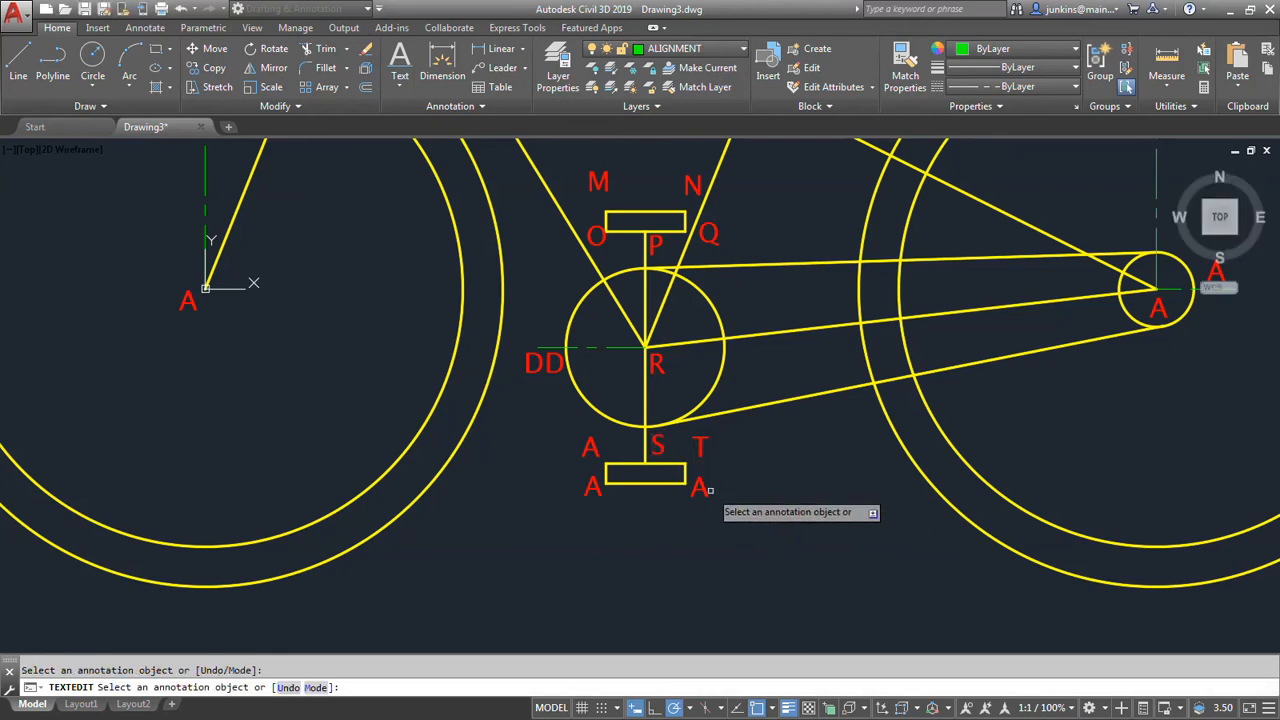
Change the labels at the lower pedal's bottom right and bottom left corners to U and V.
left_click(703, 490)
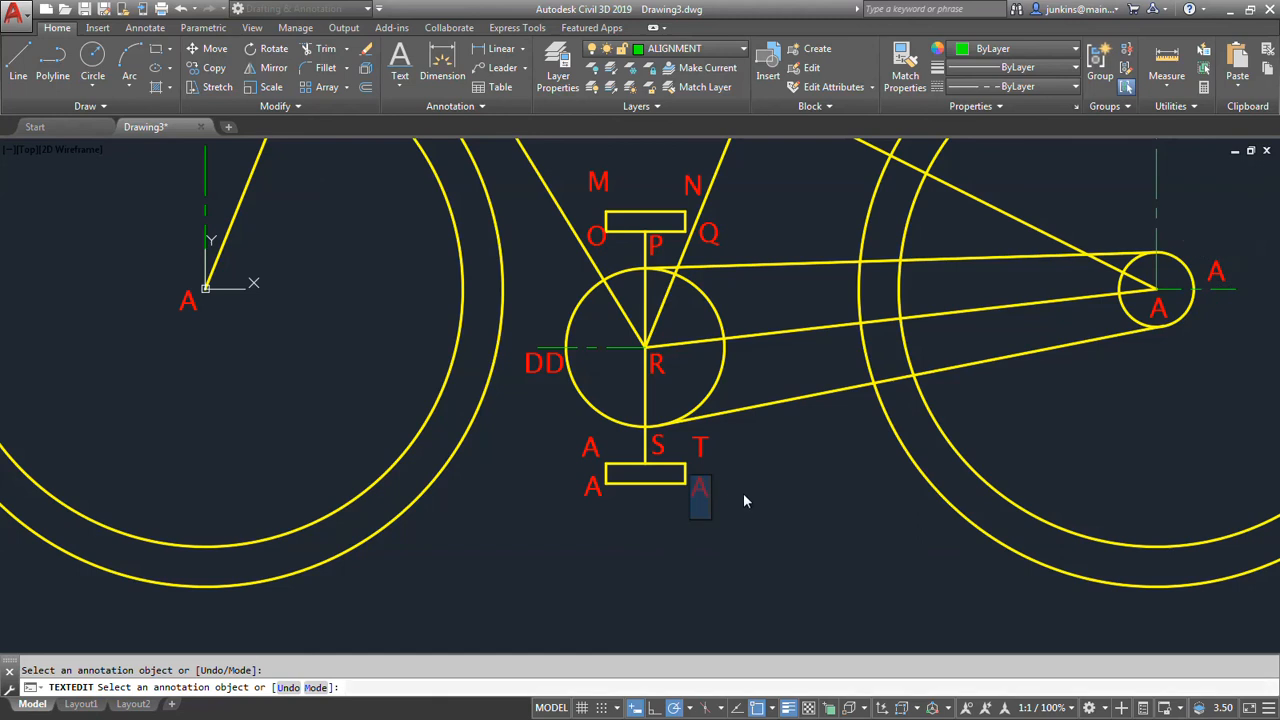
type("U")
key("Return")
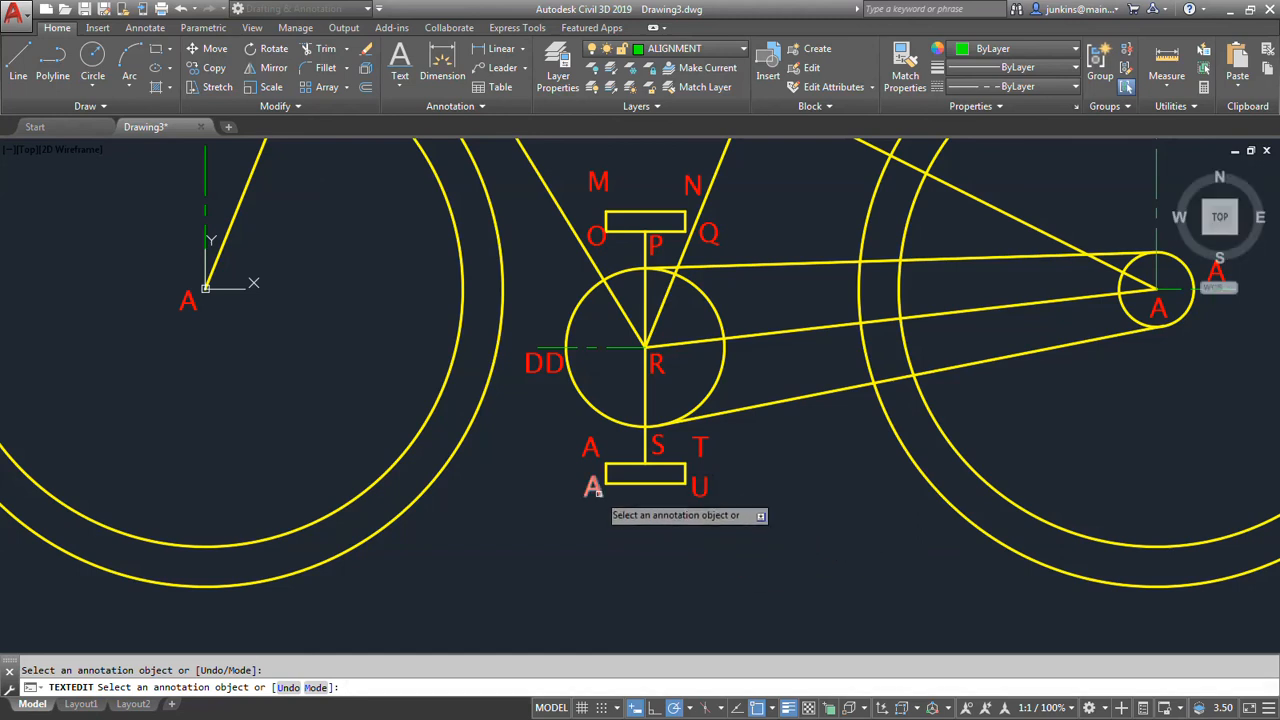
left_click(597, 494)
type("V")
key("Return")
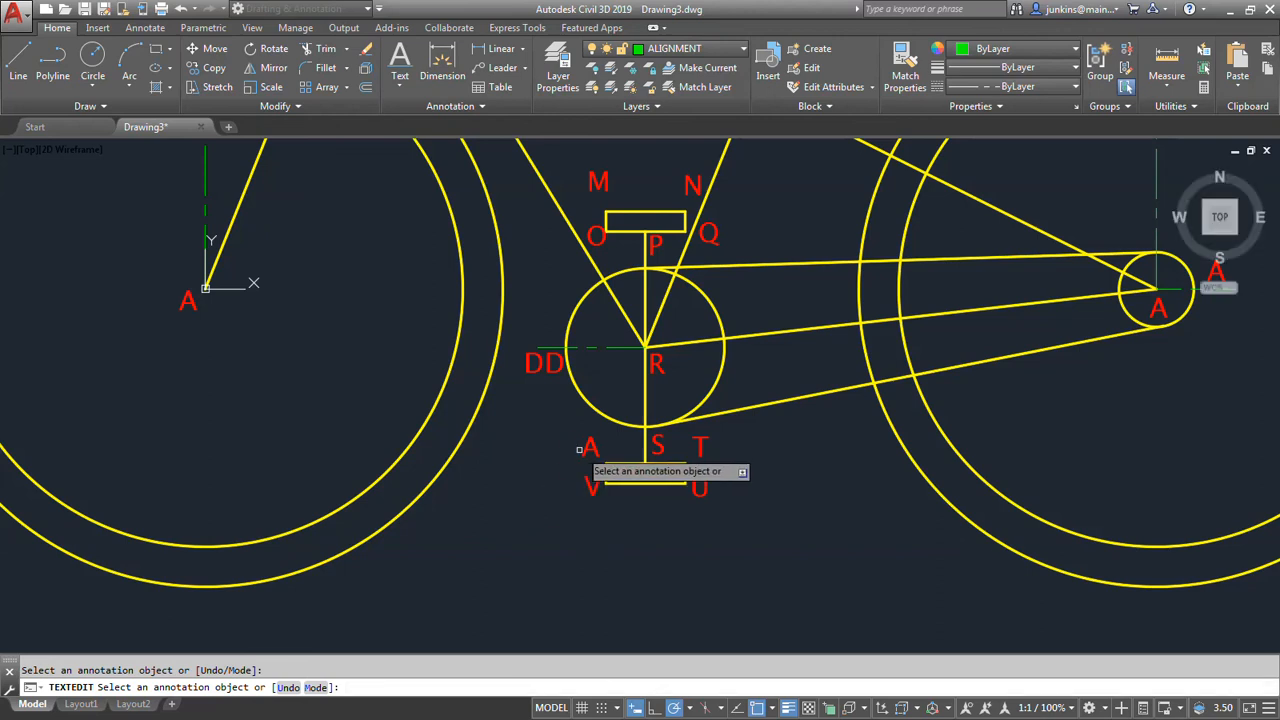
Change the label at the lower pedal's top left corner to W.
left_click(578, 450)
type("W")
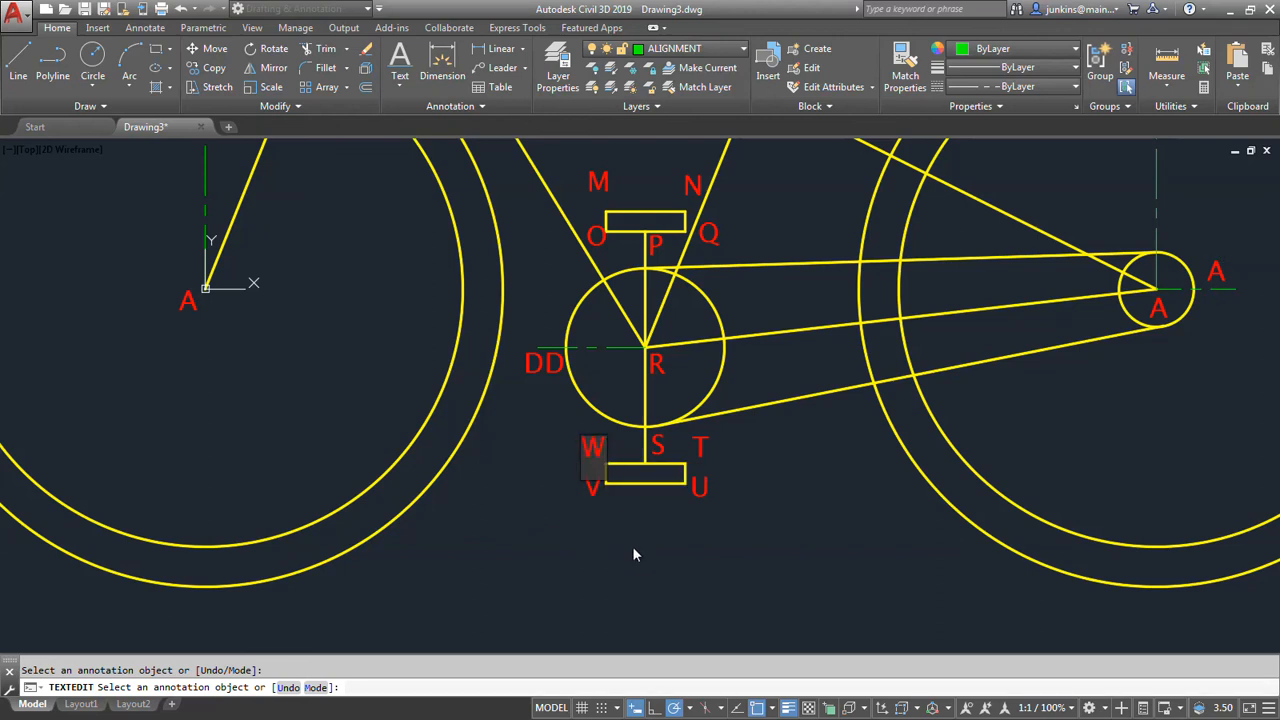
key("Return")
Change the label above the rear wheel's outer circle to AA and the one under the top of its inner circle to Z.
scroll(627, 548, "down", 3)
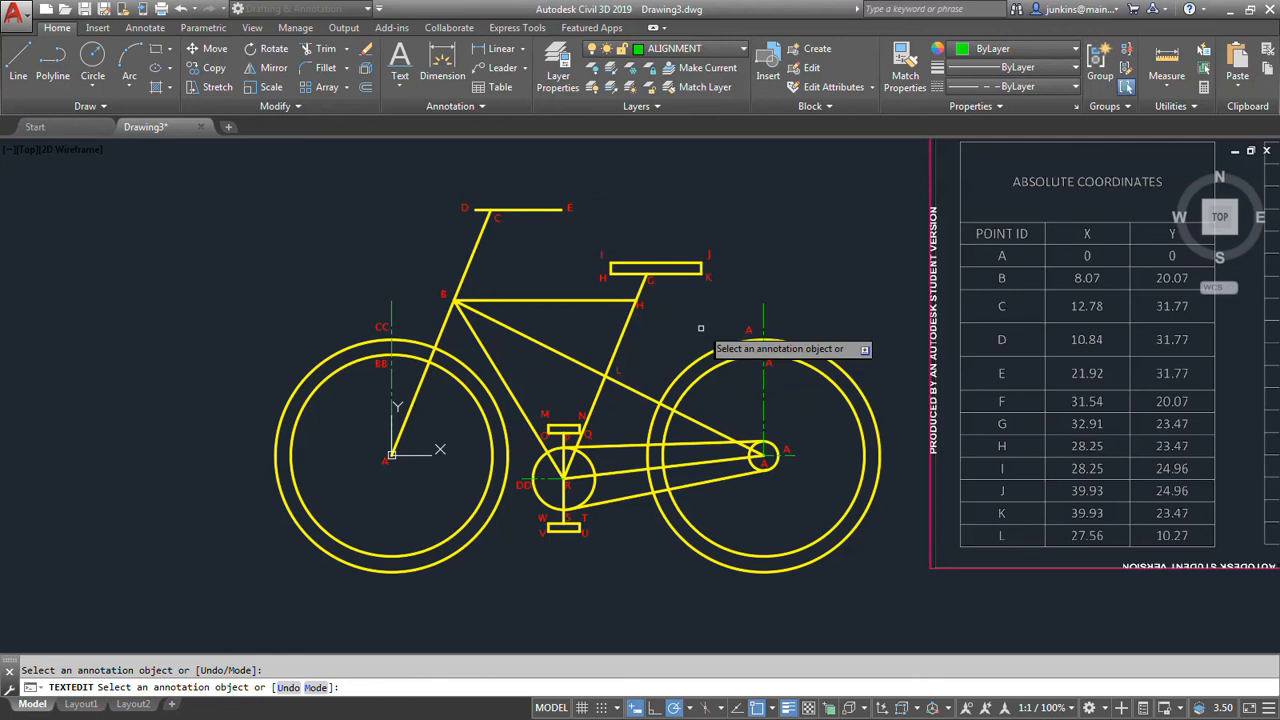
scroll(757, 331, "up", 3)
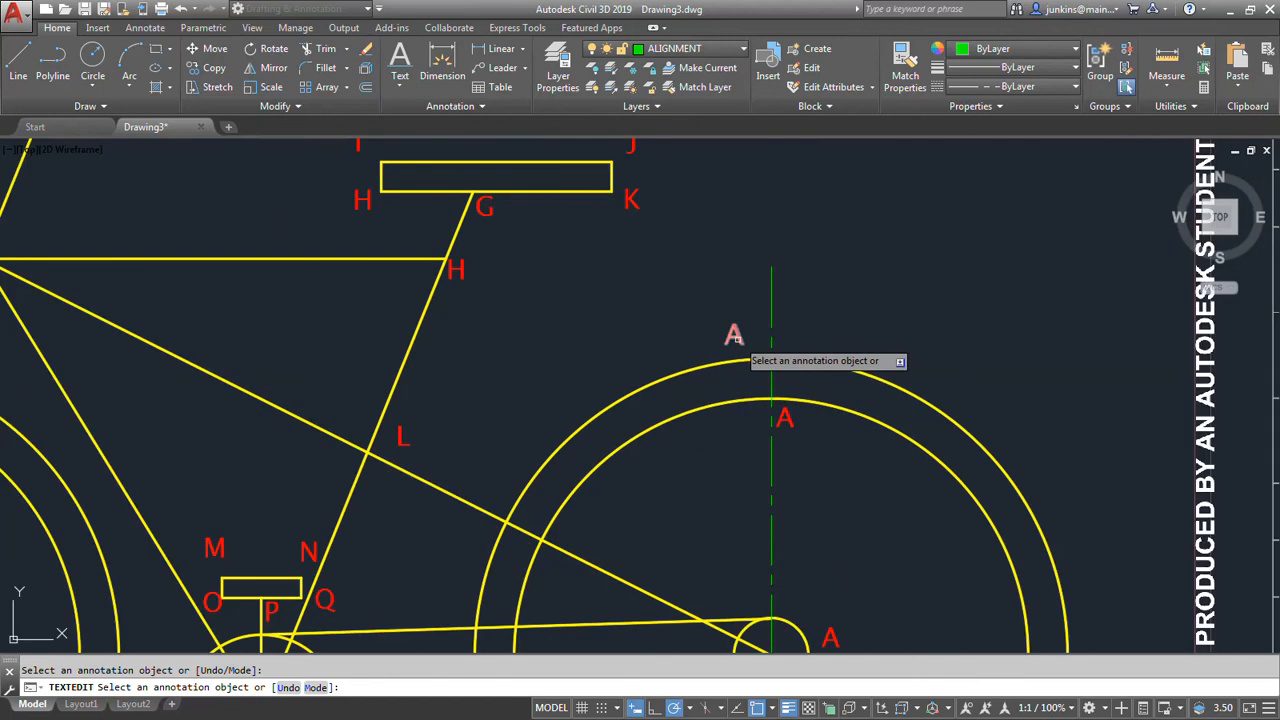
left_click(734, 336)
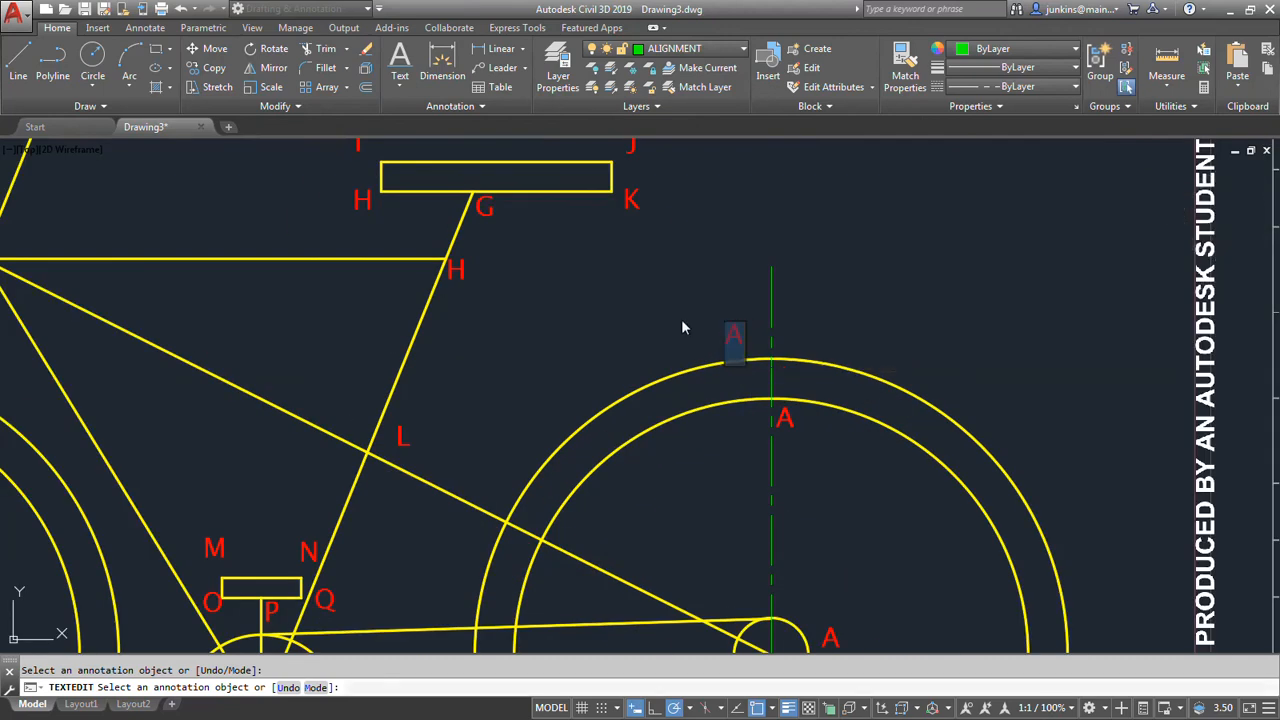
type("AA")
key("Return")
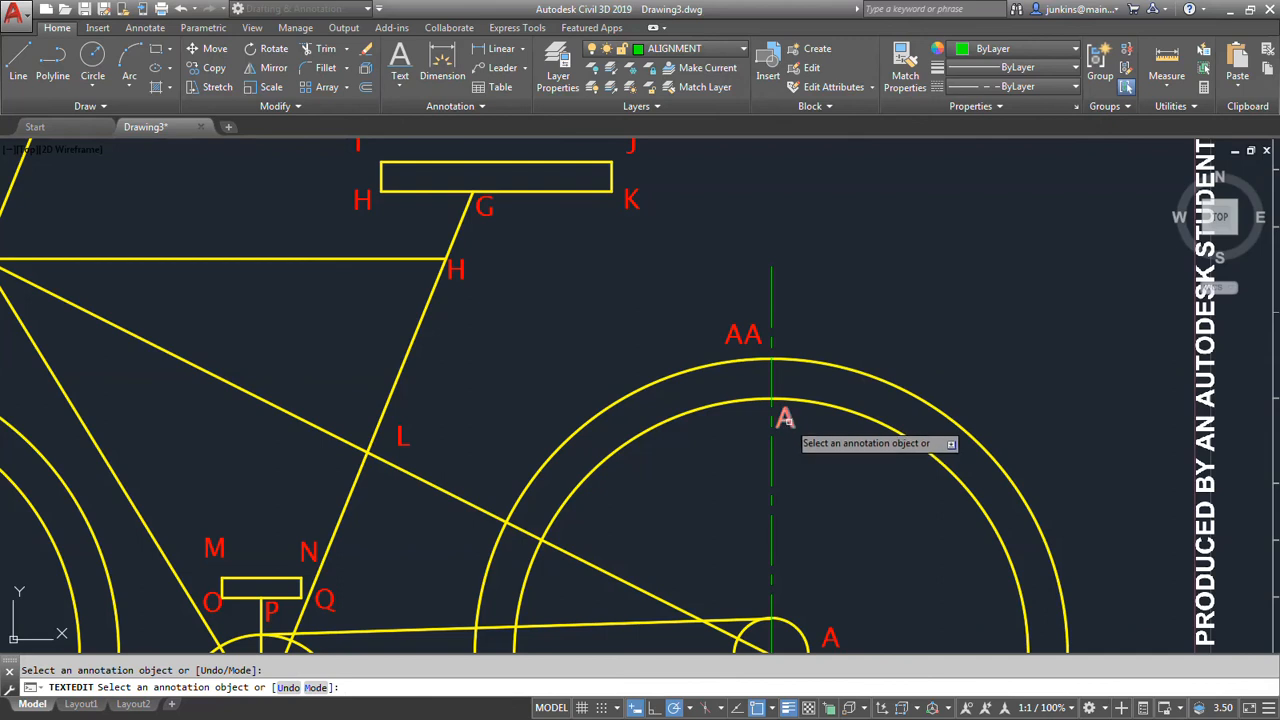
left_click(785, 420)
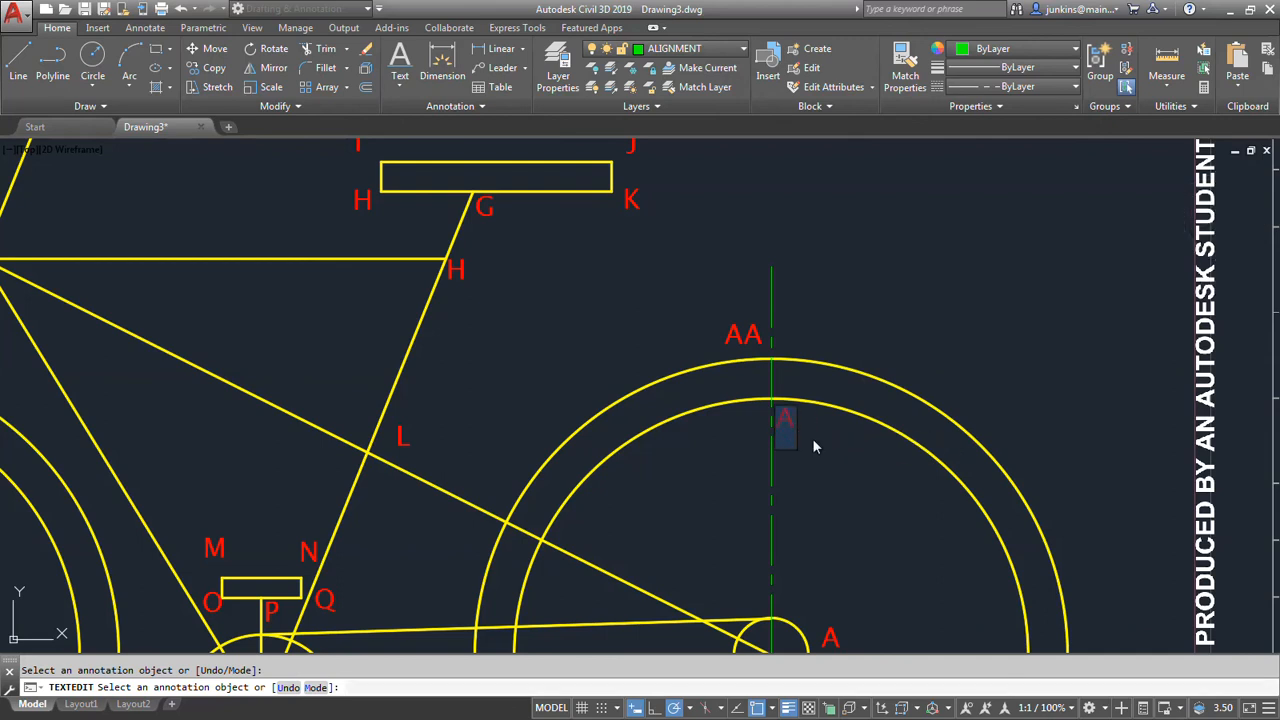
type("Z")
key("Return")
Change the label to the right of the rear sprocket to Y and the one at its center to X.
middle_click_drag(863, 524, 858, 355)
left_click(845, 458)
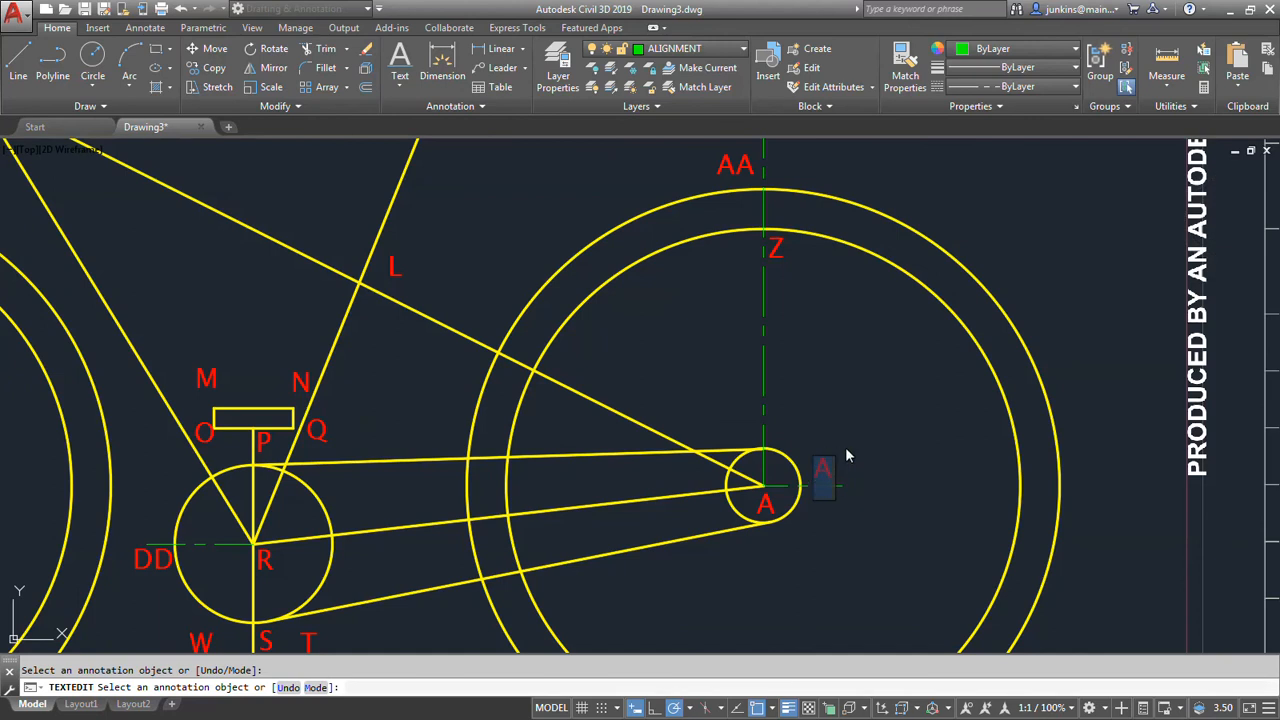
type("Y")
key("Return")
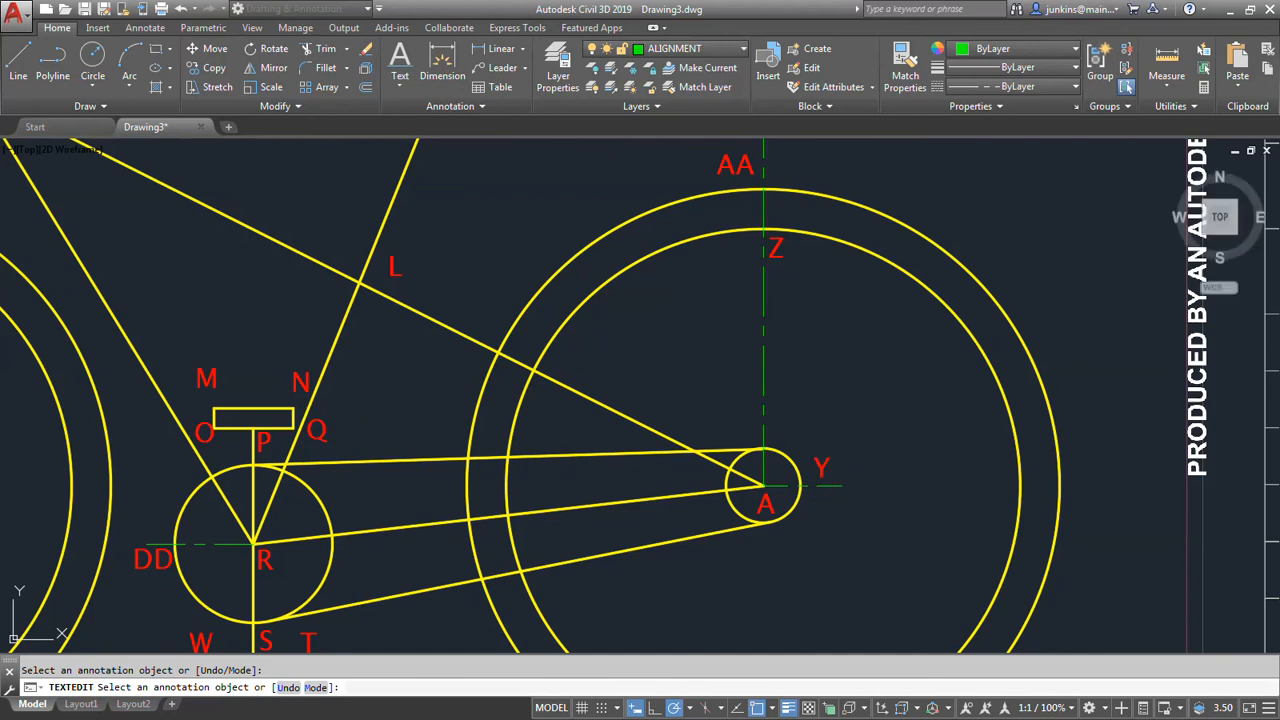
left_click(772, 508)
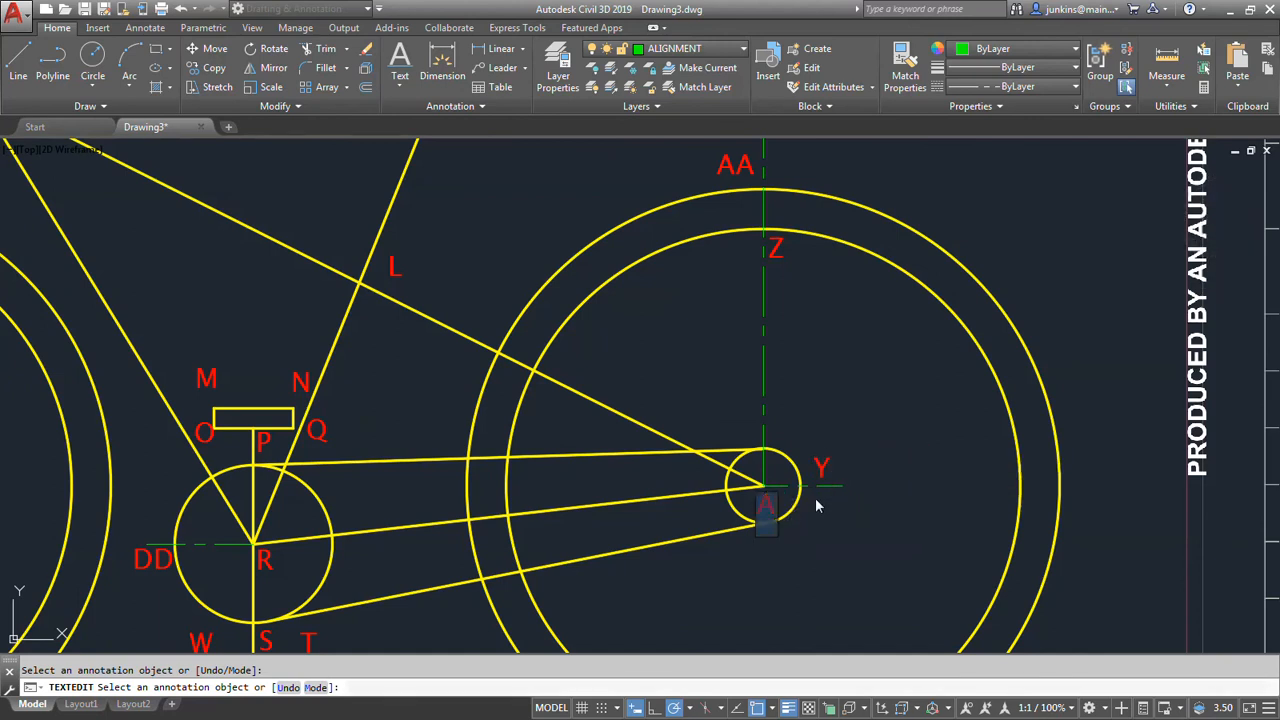
type("X")
key("Return")
scroll(815, 497, "down", 4)
middle_click_drag(815, 497, 673, 358)
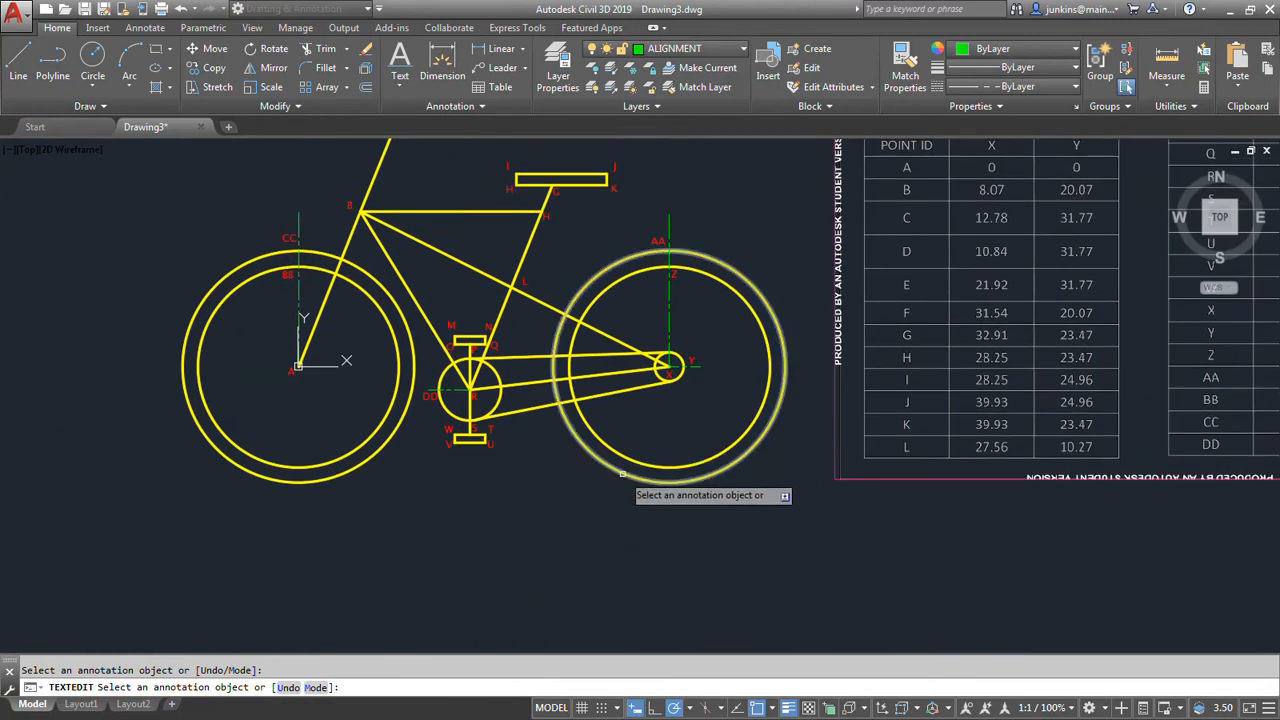
mouse_move(640, 476)
middle_mouse_down()
mouse_move(455, 477)
mouse_move(469, 451)
mouse_move(563, 457)
mouse_move(527, 455)
middle_mouse_up()
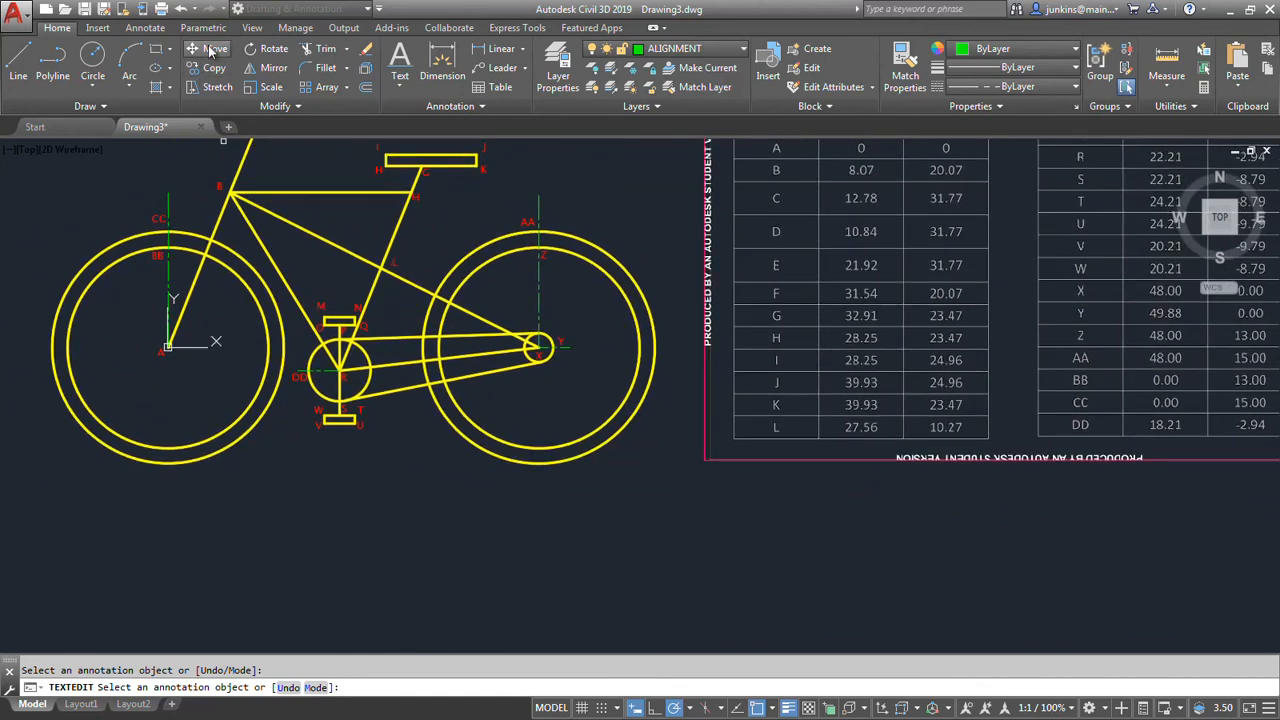
left_click(402, 86)
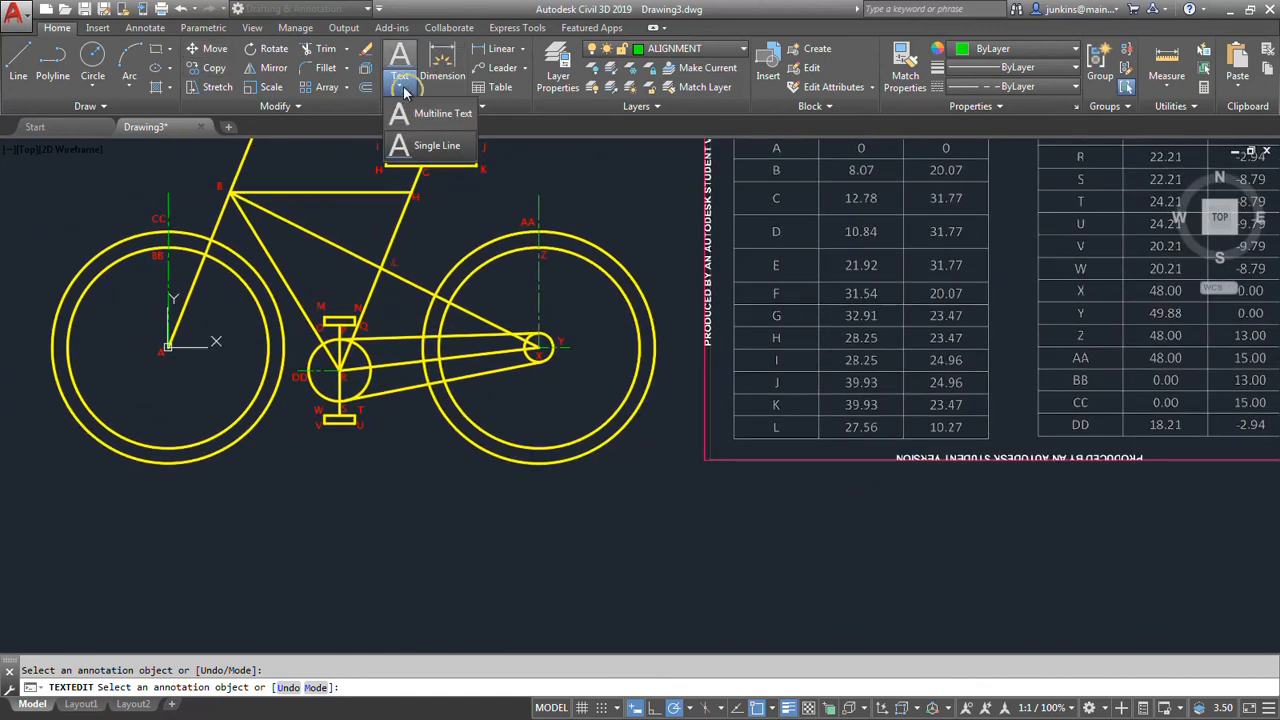
left_click(420, 148)
left_click(465, 509)
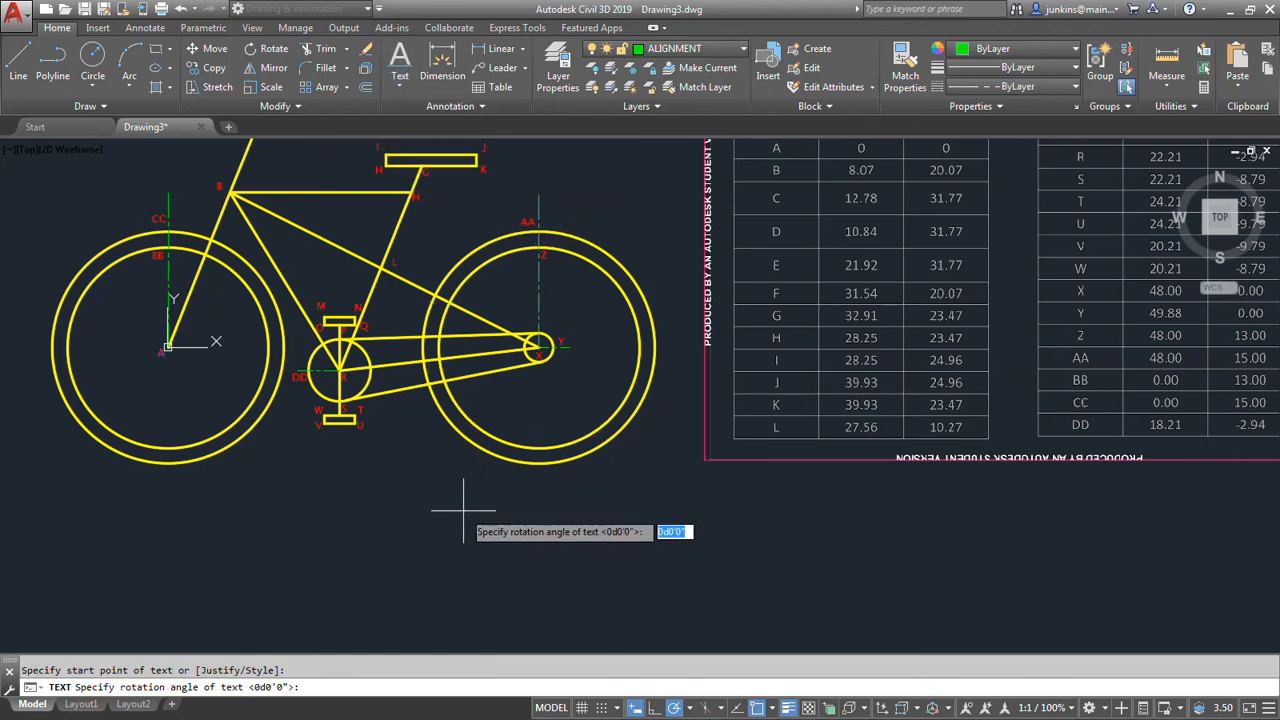
left_click(600, 592)
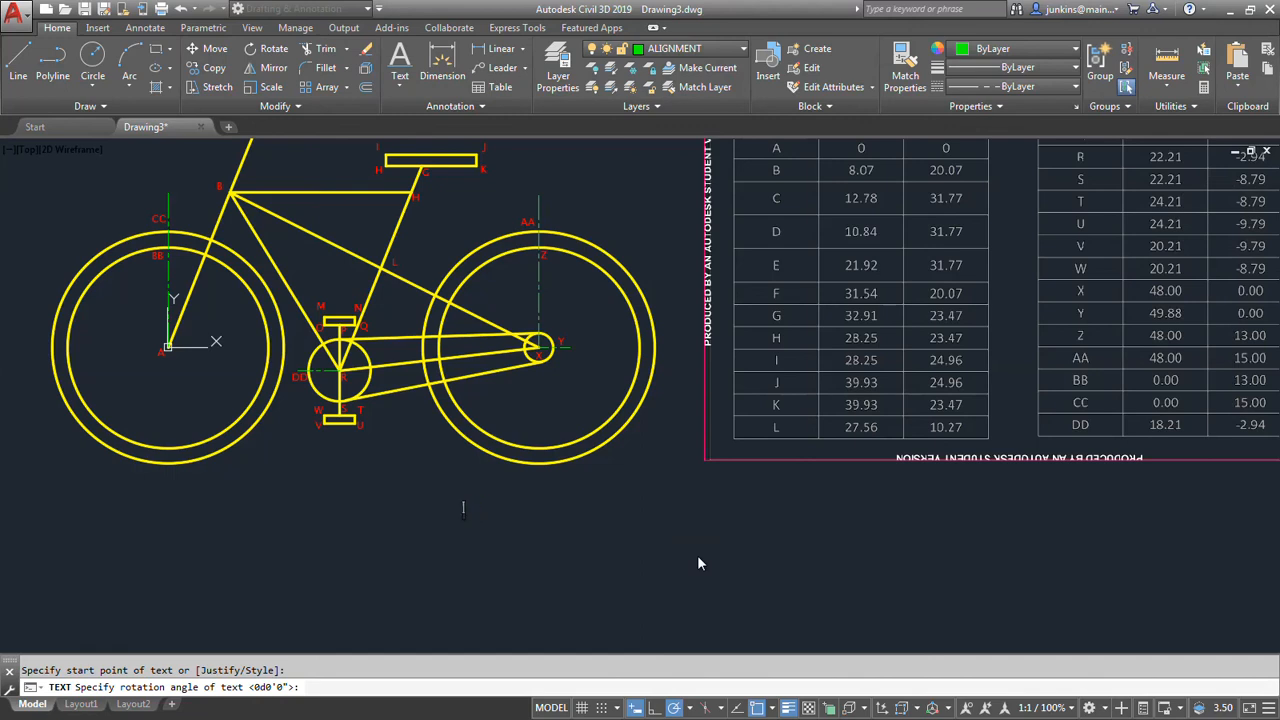
left_click(714, 52)
key("Escape")
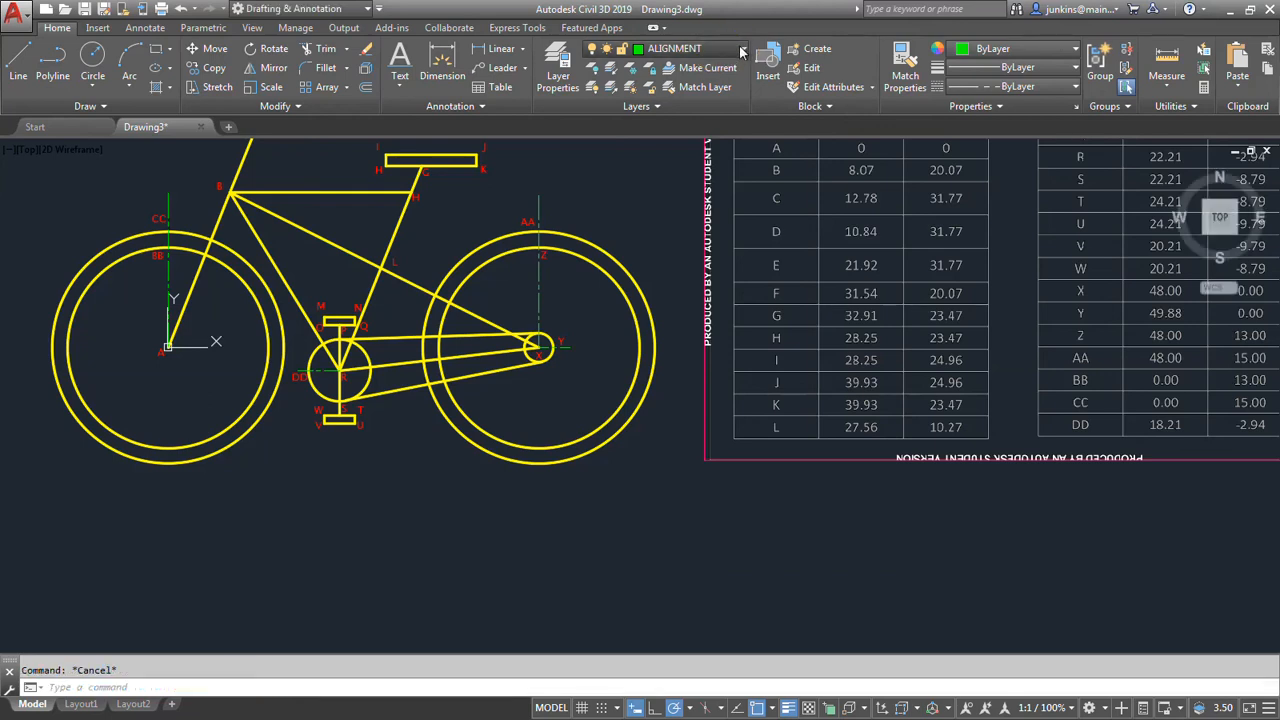
Make TEXT the current layer and start single-line text below the rear wheel, with zero rotation and first line "ASSIGNMENT NUMBER 1".
left_click(700, 48)
left_click(665, 146)
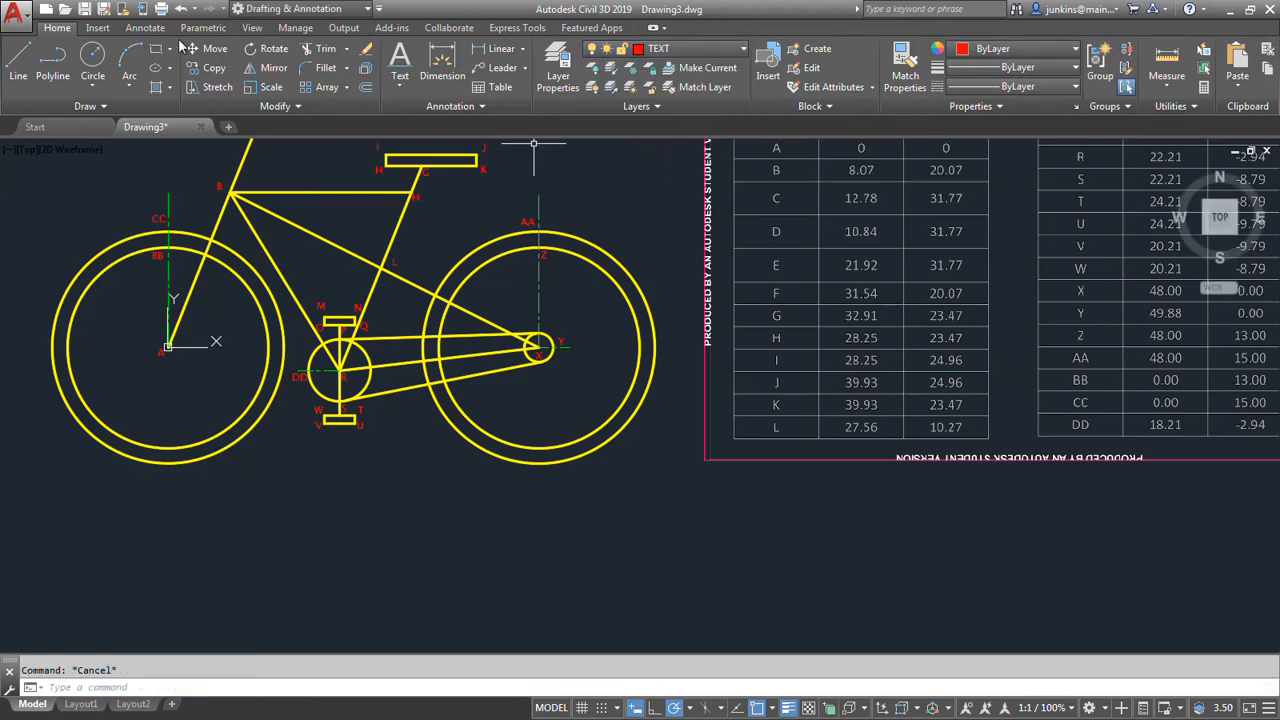
left_click(401, 88)
left_click(430, 140)
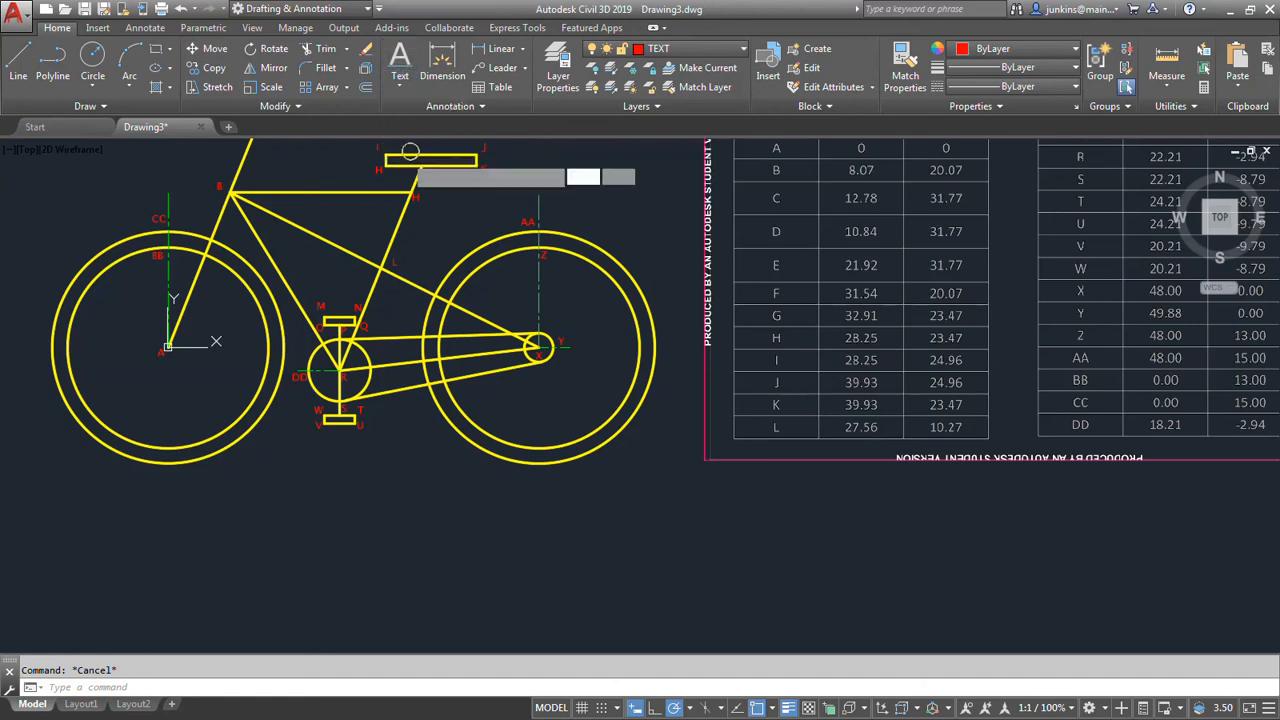
left_click(475, 506)
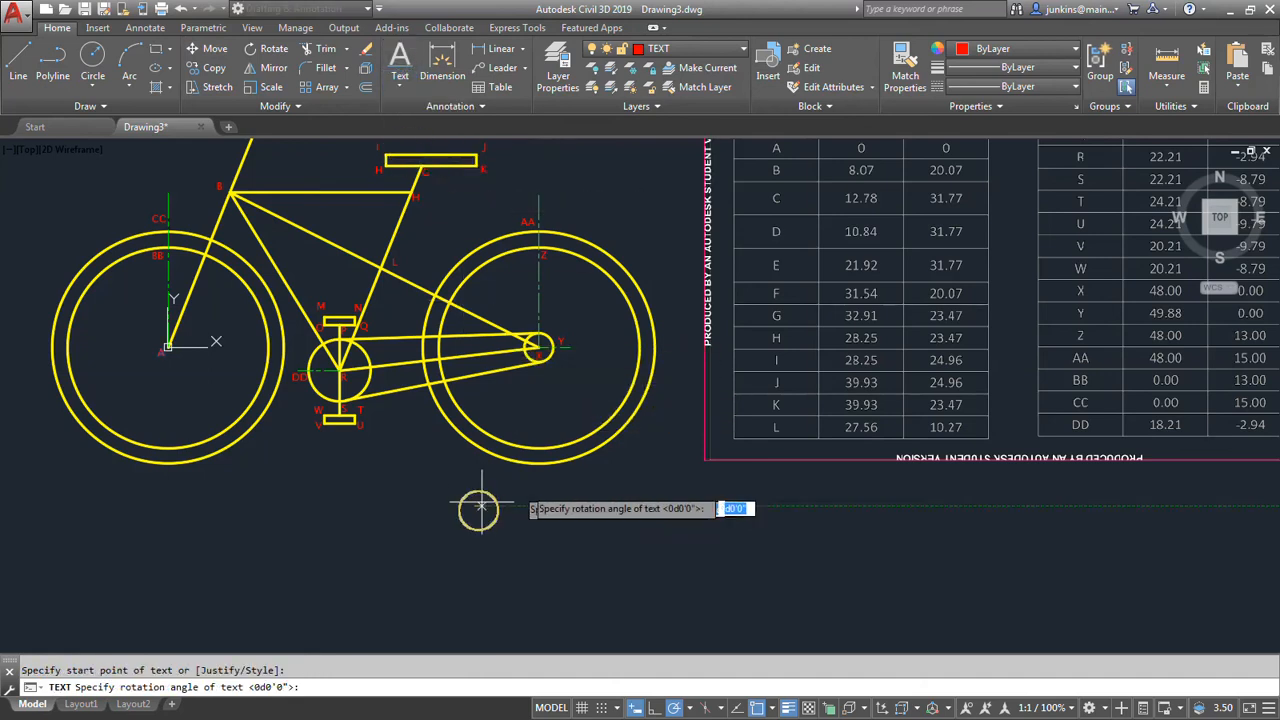
left_click(606, 507)
type("ASSIGNM")
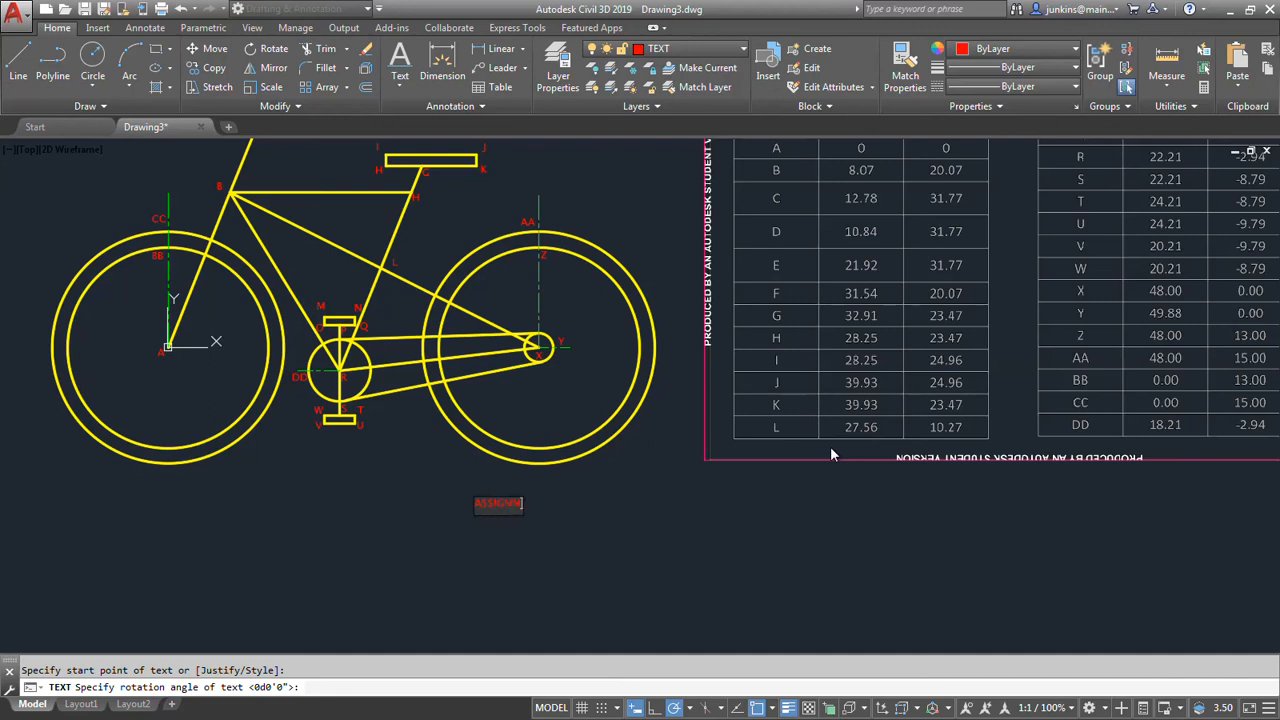
type("ENT NUMBER")
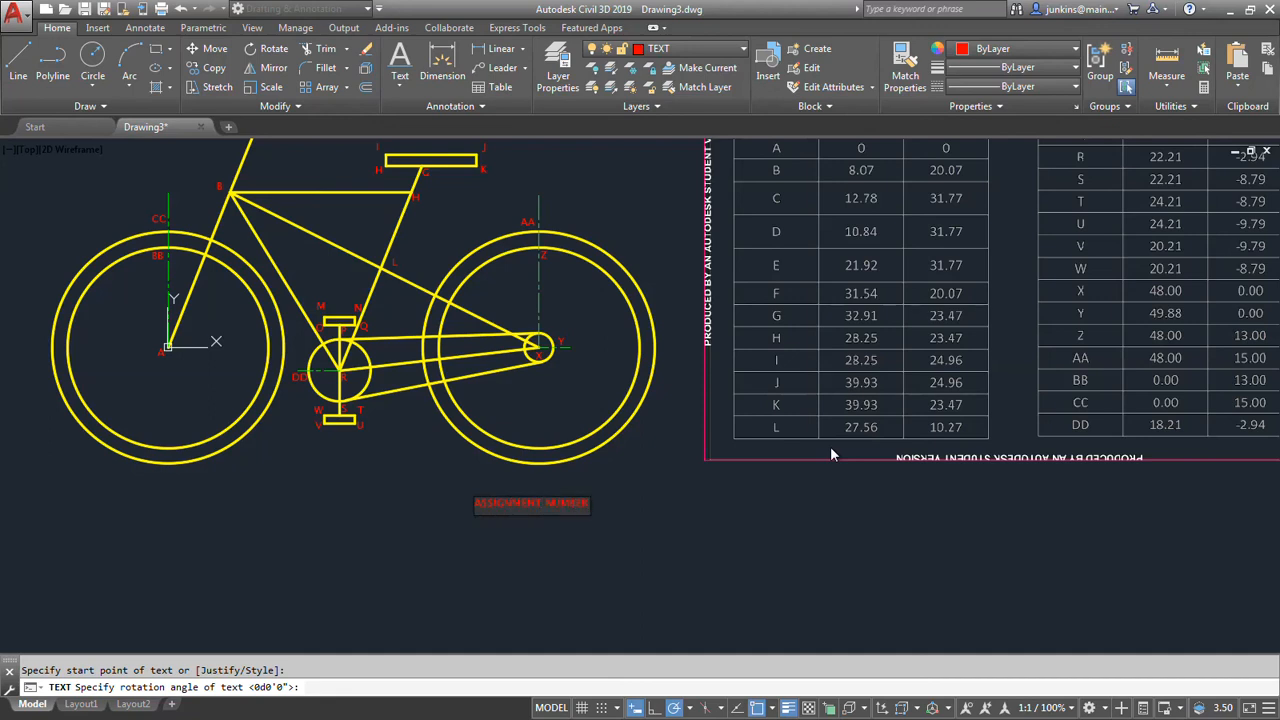
type(" 1")
key("Return")
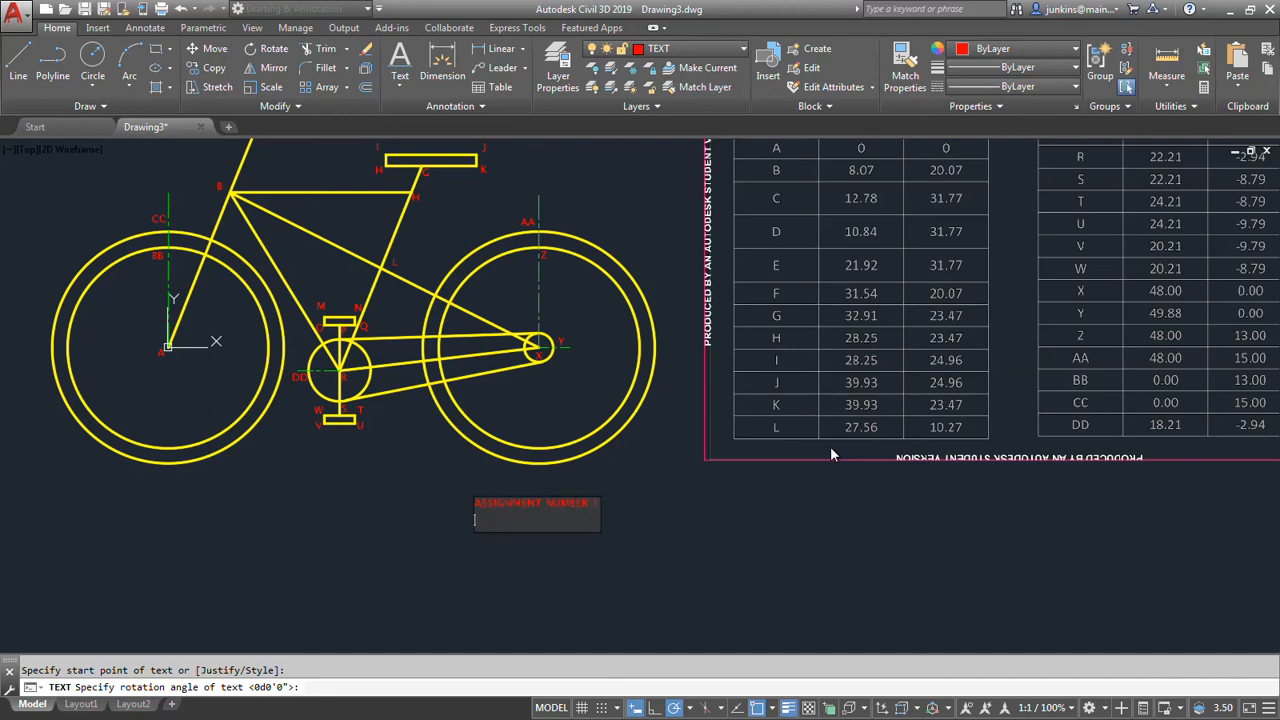
Add the lines "ABSOLUTE COORDINATES", "DRAWN BY: YOUR NAME" and "DATE: 1-1-2021" below the assignment line and finish the text.
type("ABSOLUTE COO")
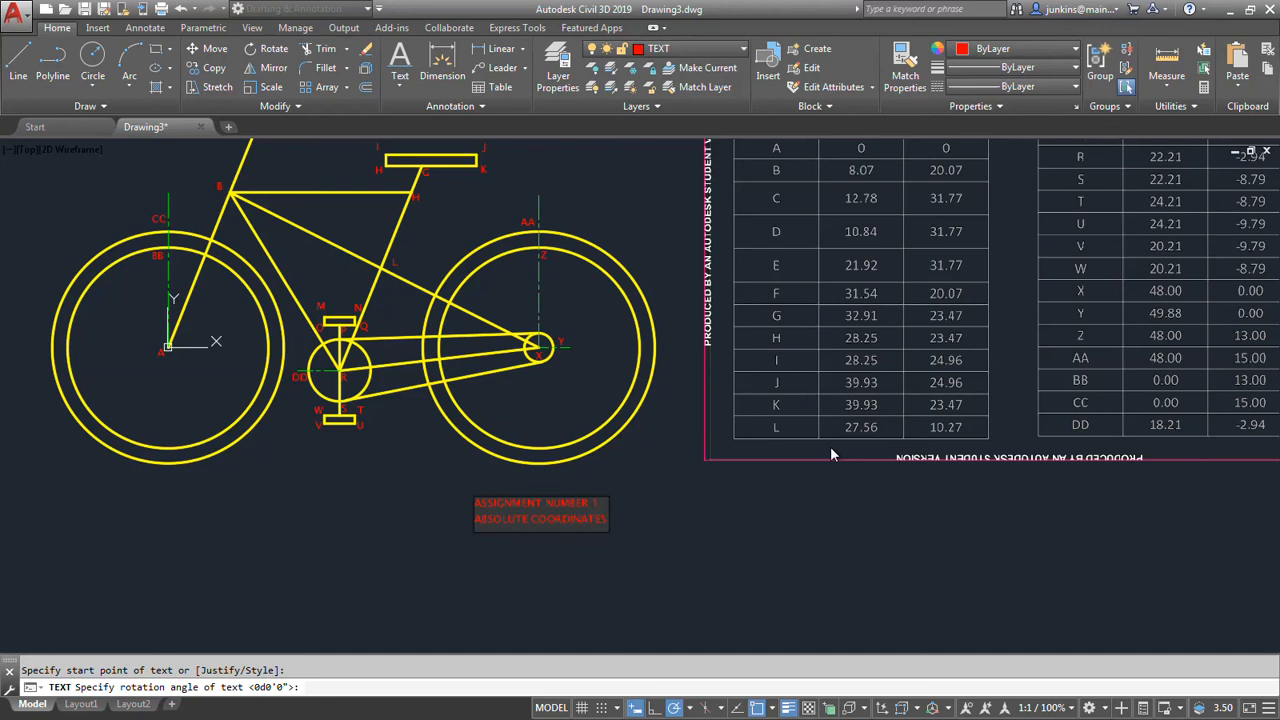
type("RDINATES")
key("Return")
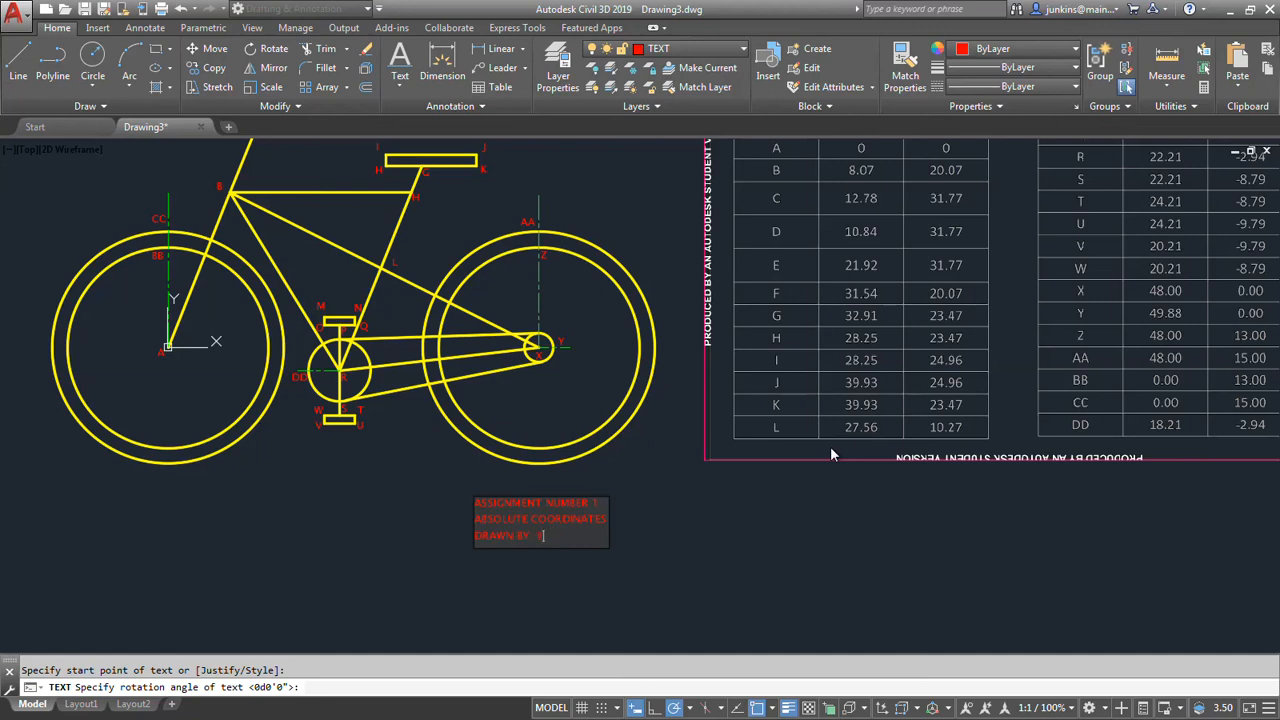
key("Return")
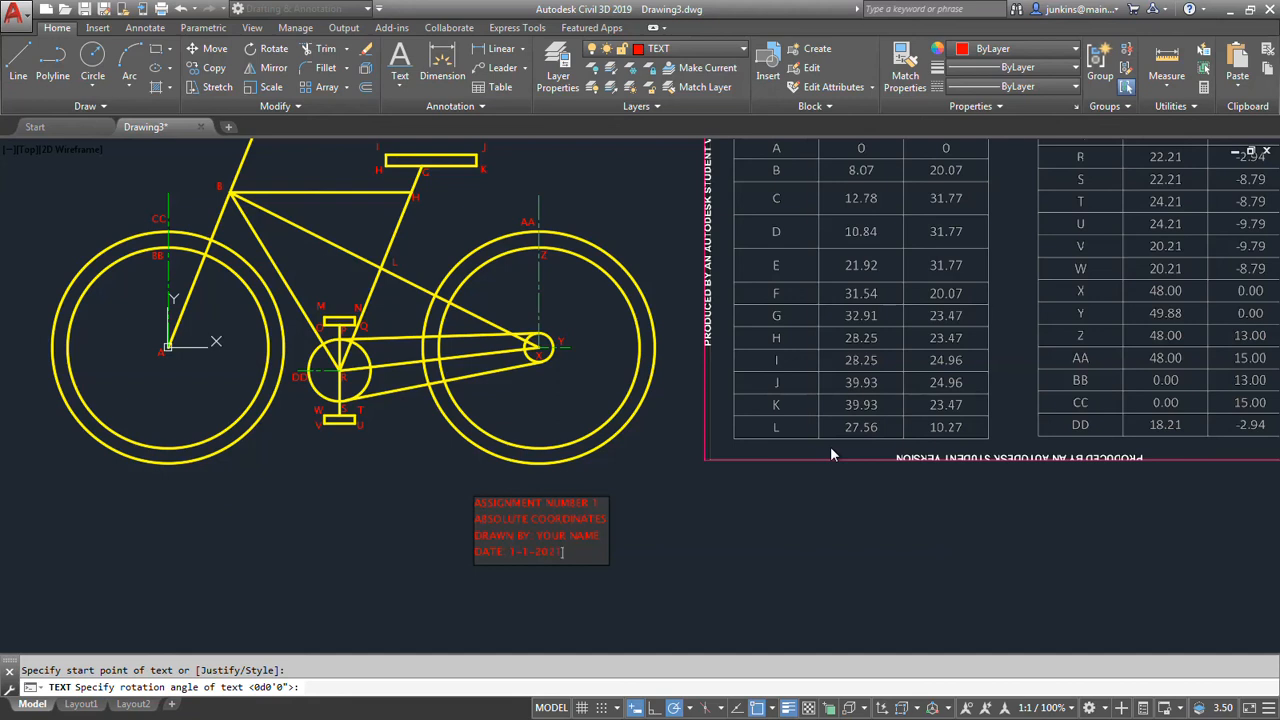
left_click(755, 538)
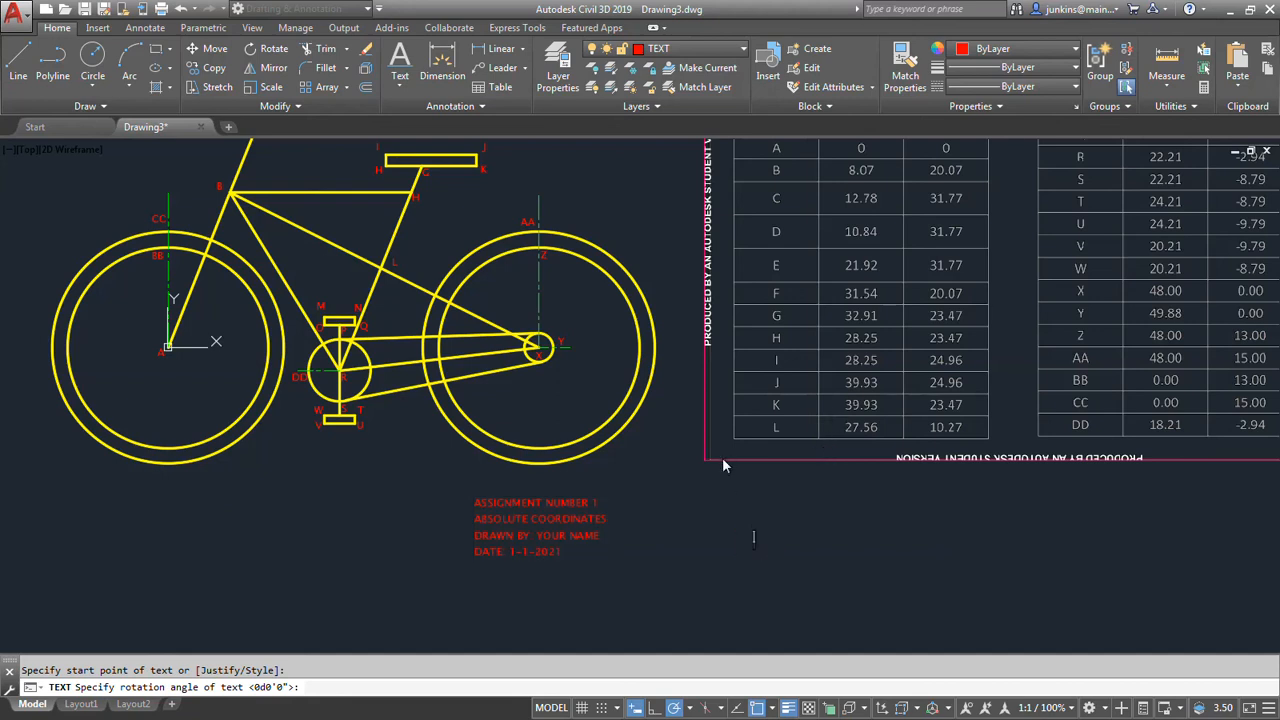
scroll(720, 465, "down", 4)
key("Escape")
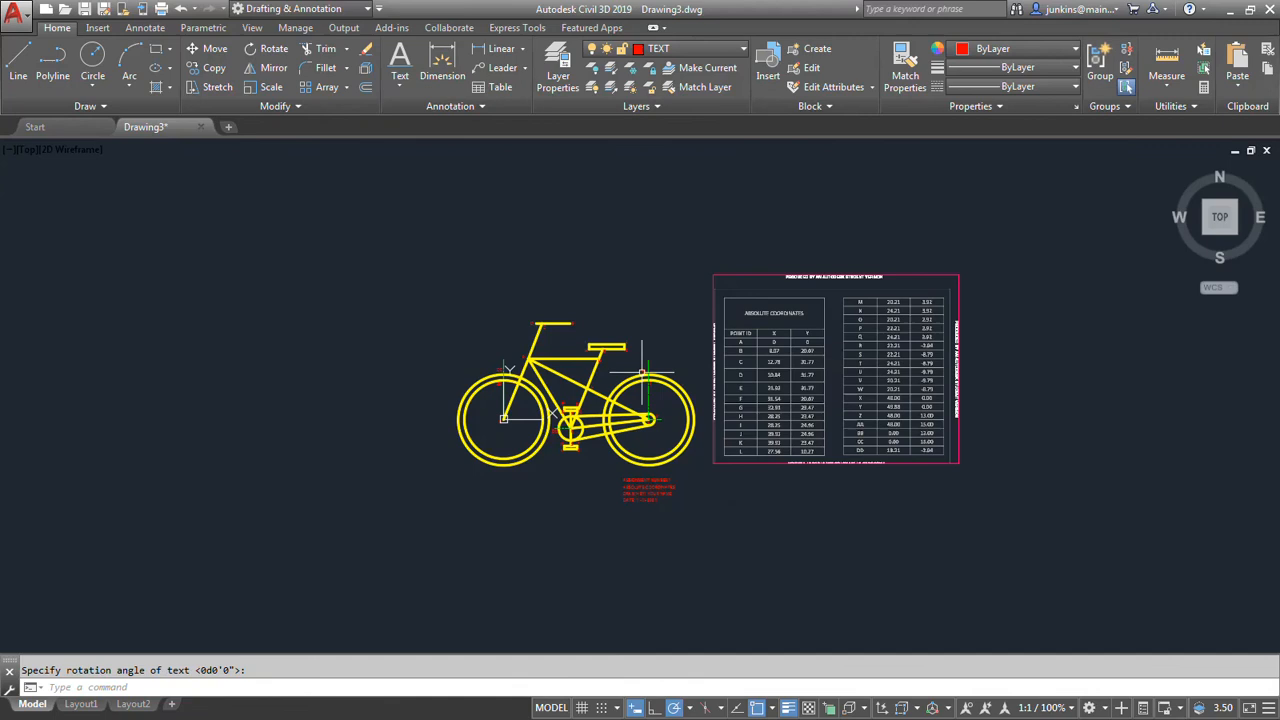
In Layout1, erase the PDF underlay of the coordinate table and center the bike within the viewport.
left_click(84, 706)
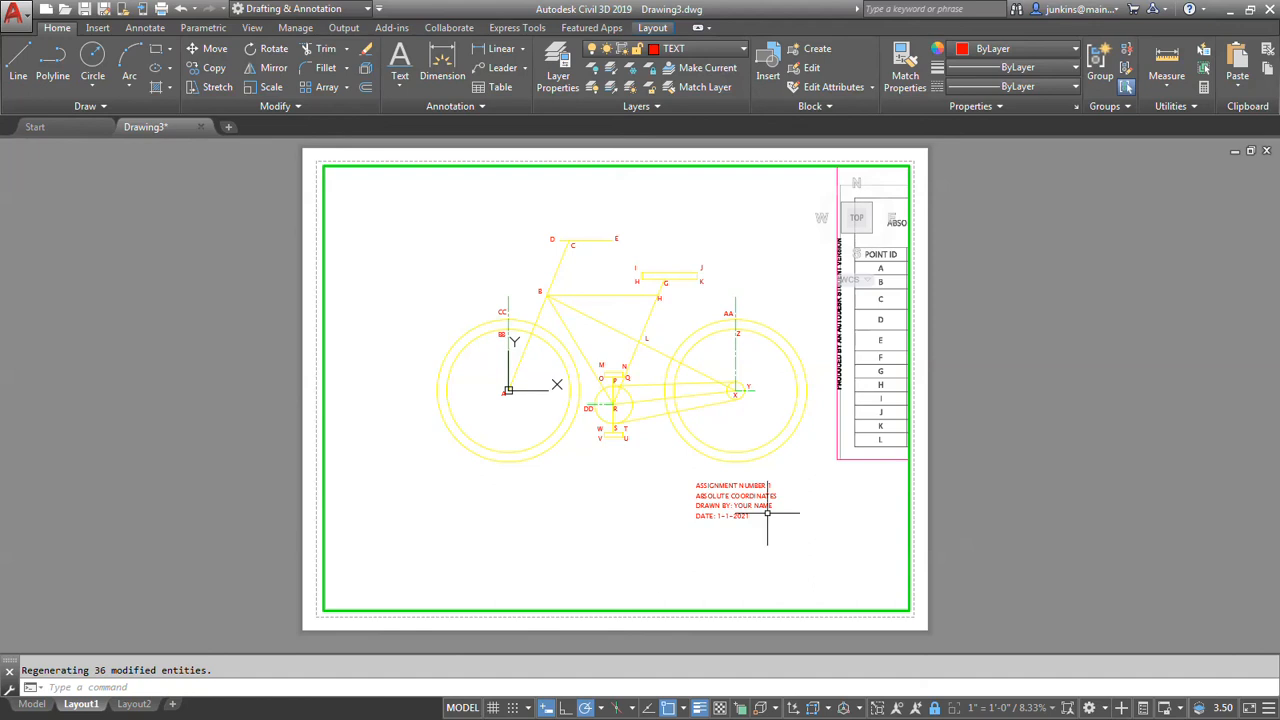
left_click(803, 461)
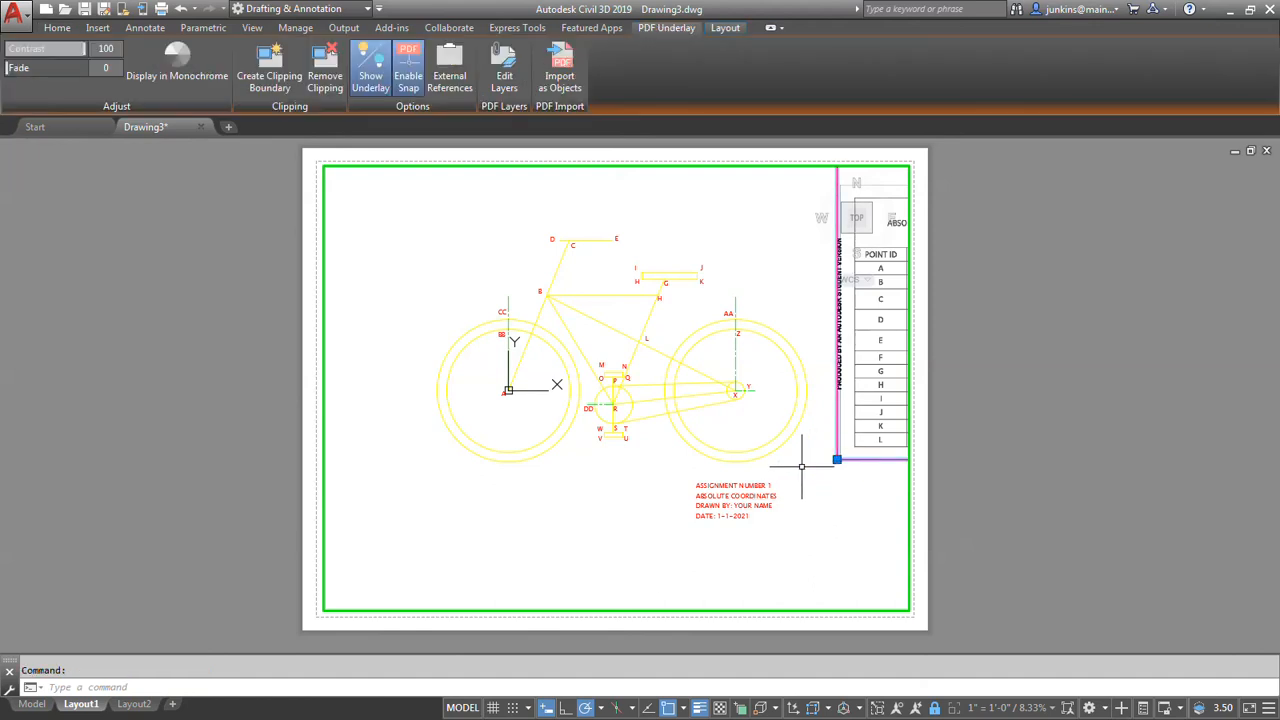
key("Delete")
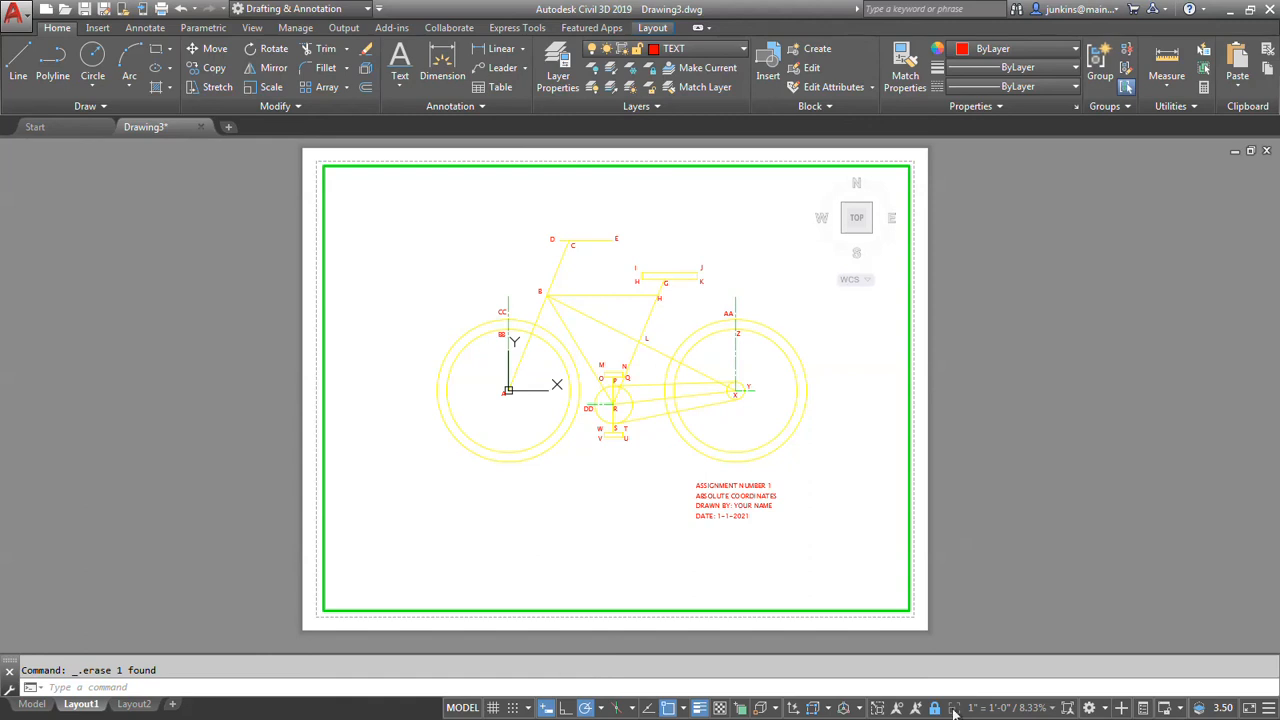
middle_click_drag(809, 437, 797, 450)
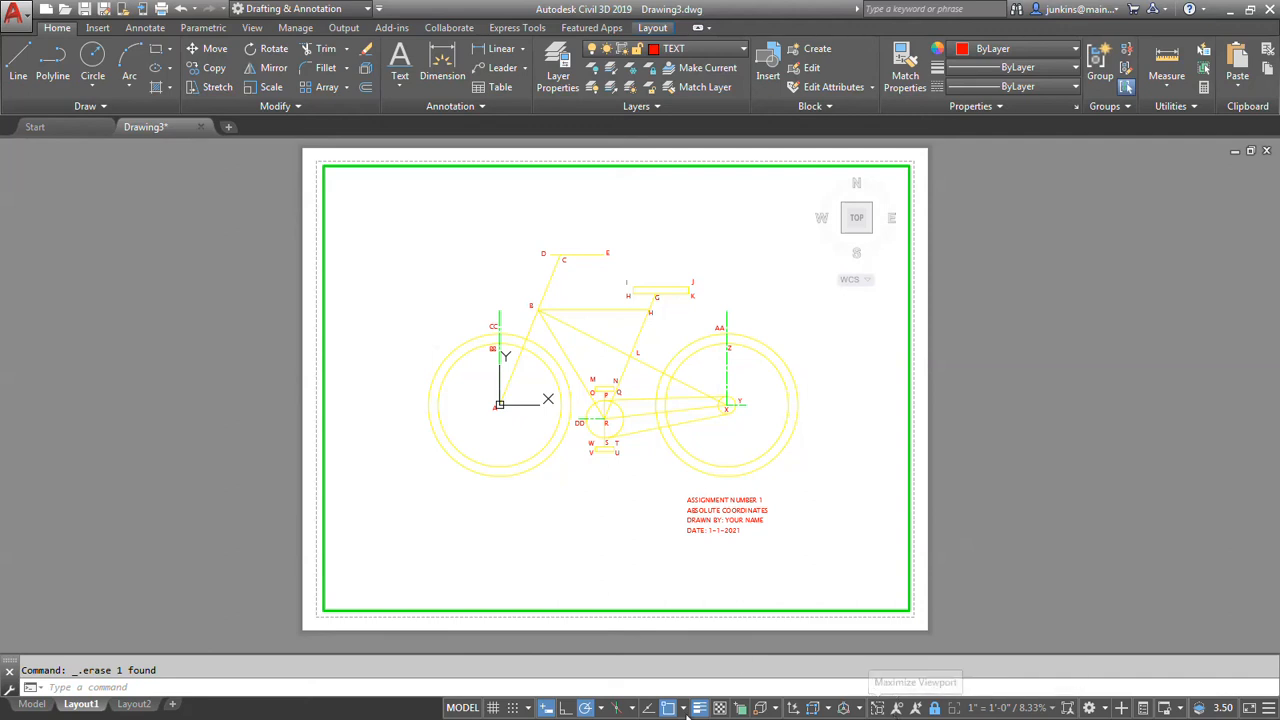
Override the viewport color of all layers with black, color 250, inside the active viewport.
left_click(552, 80)
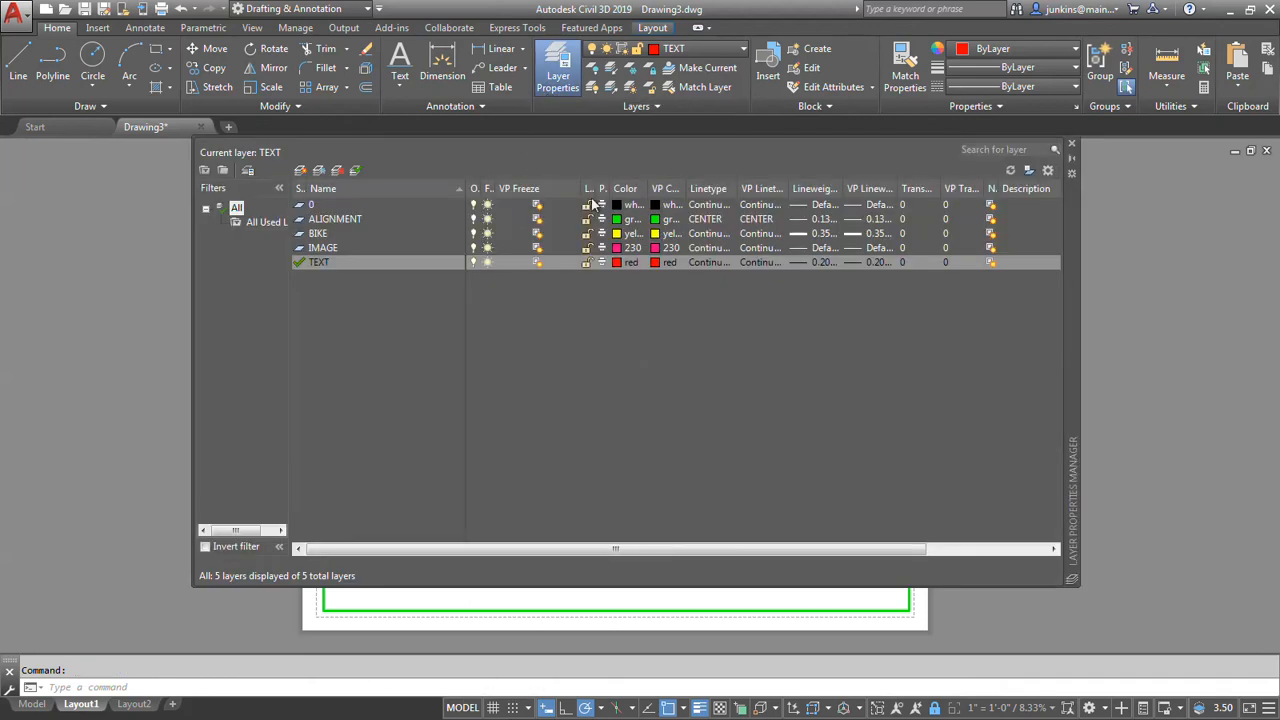
right_click(667, 207)
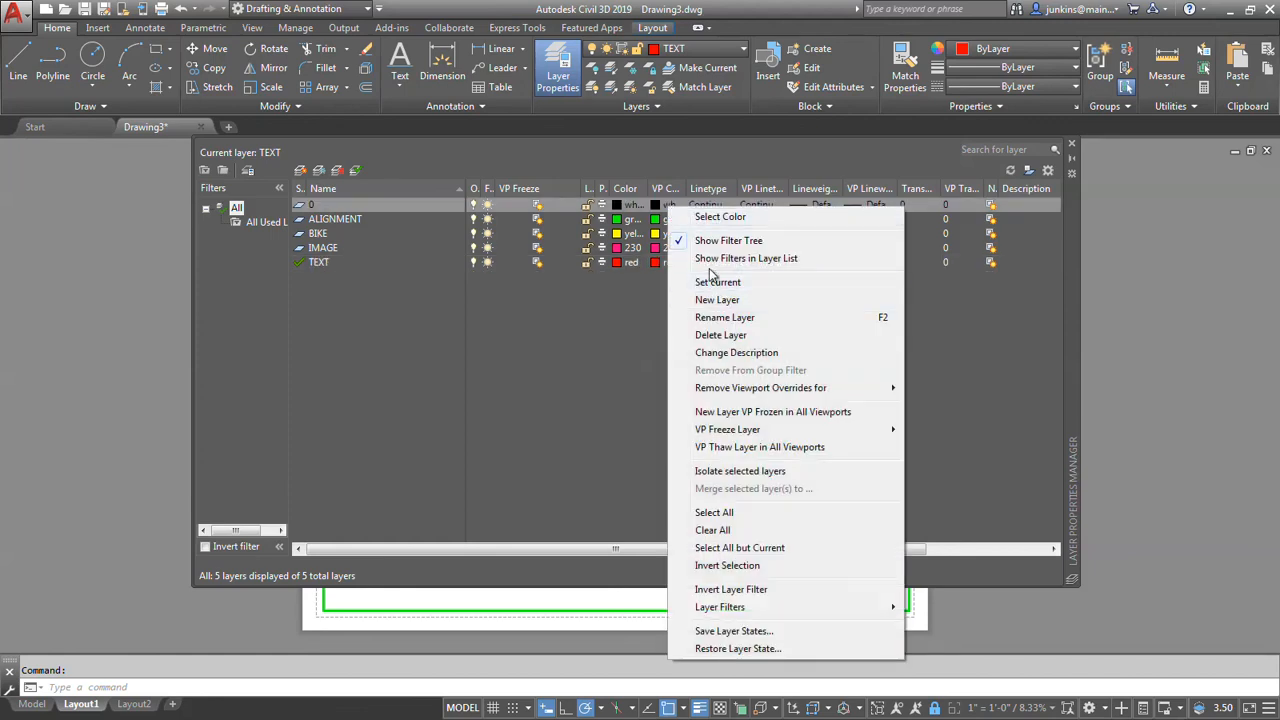
left_click(714, 512)
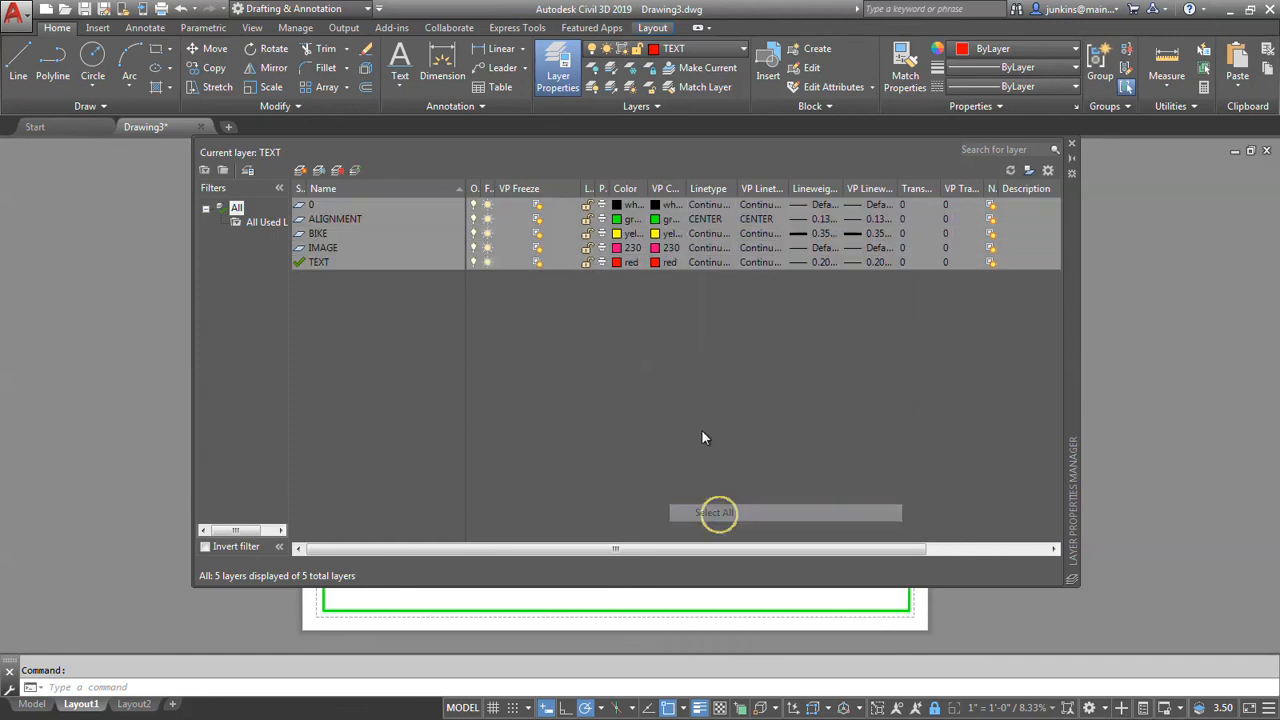
left_click(657, 250)
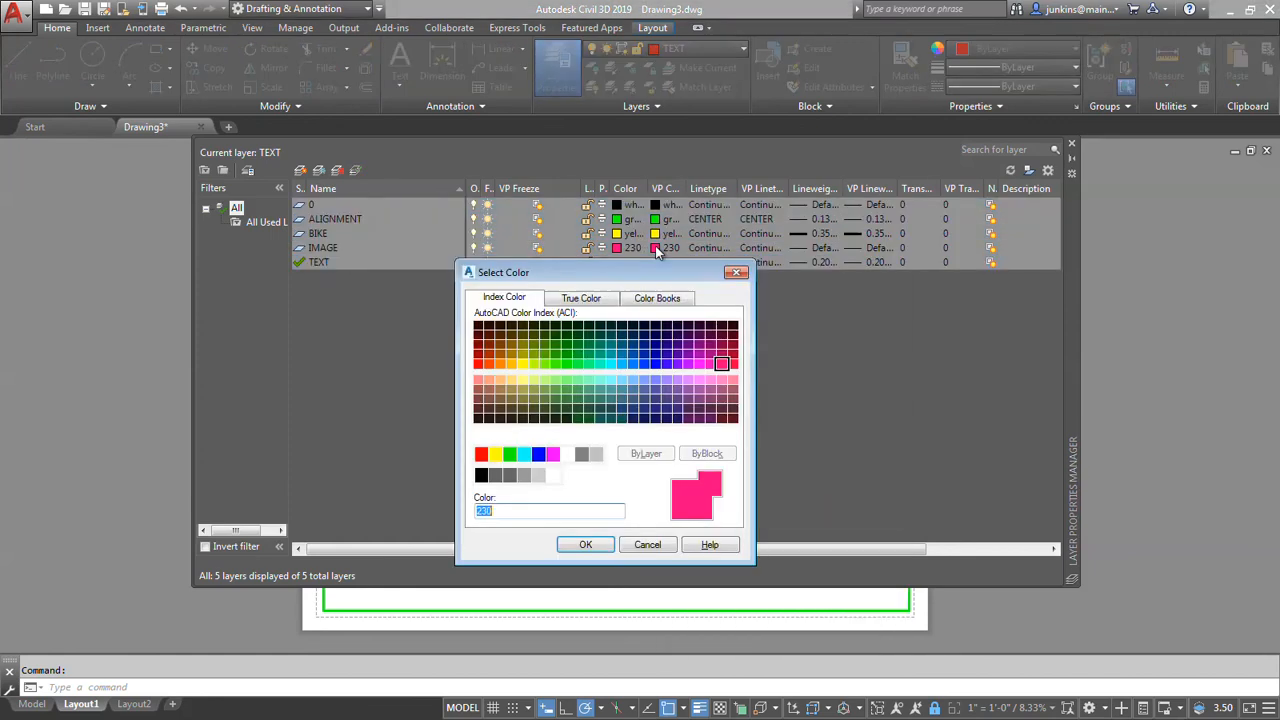
left_click(481, 475)
left_click(586, 543)
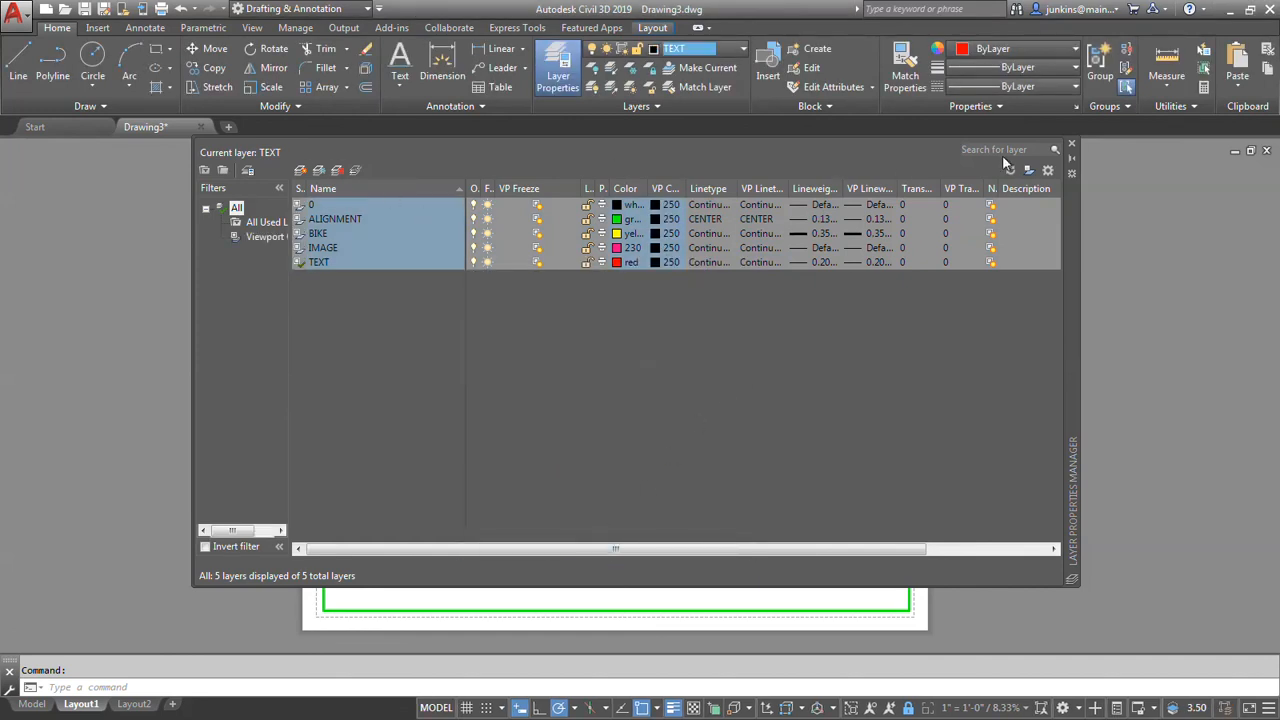
left_click(1071, 144)
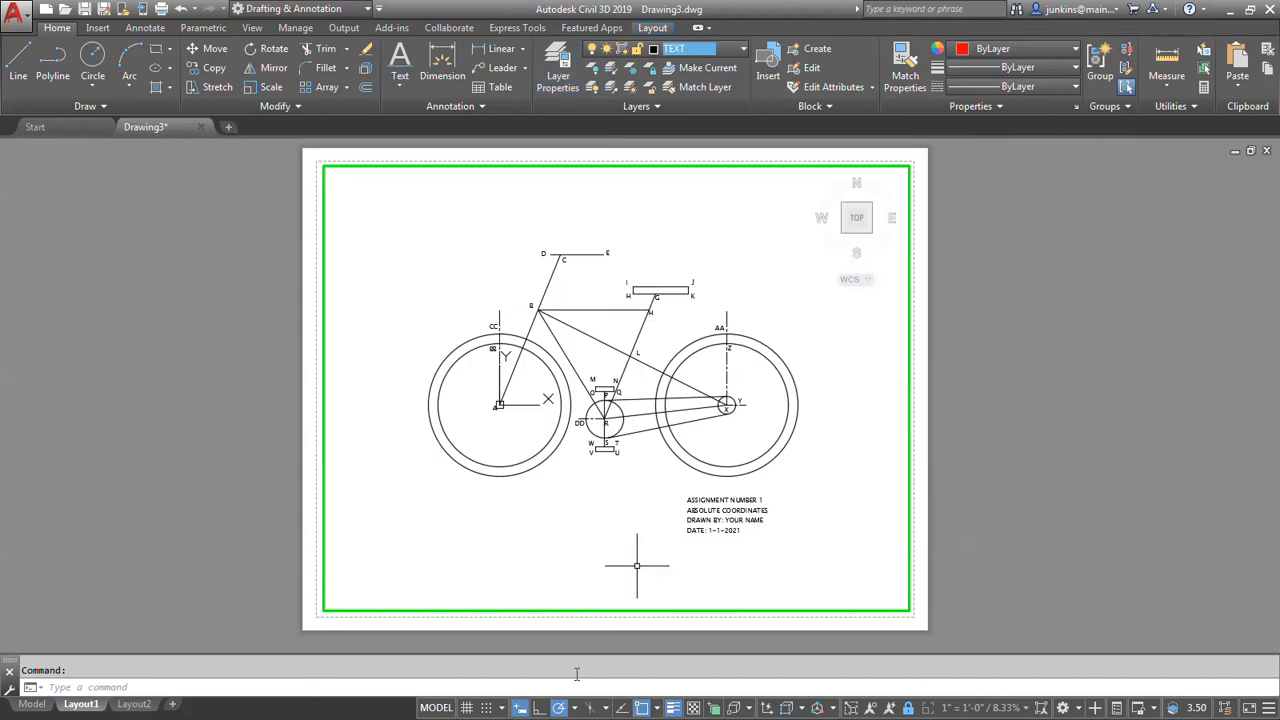
Switch to paper space and move the viewport border from the ALIGNMENT layer to layer 0.
left_click(436, 707)
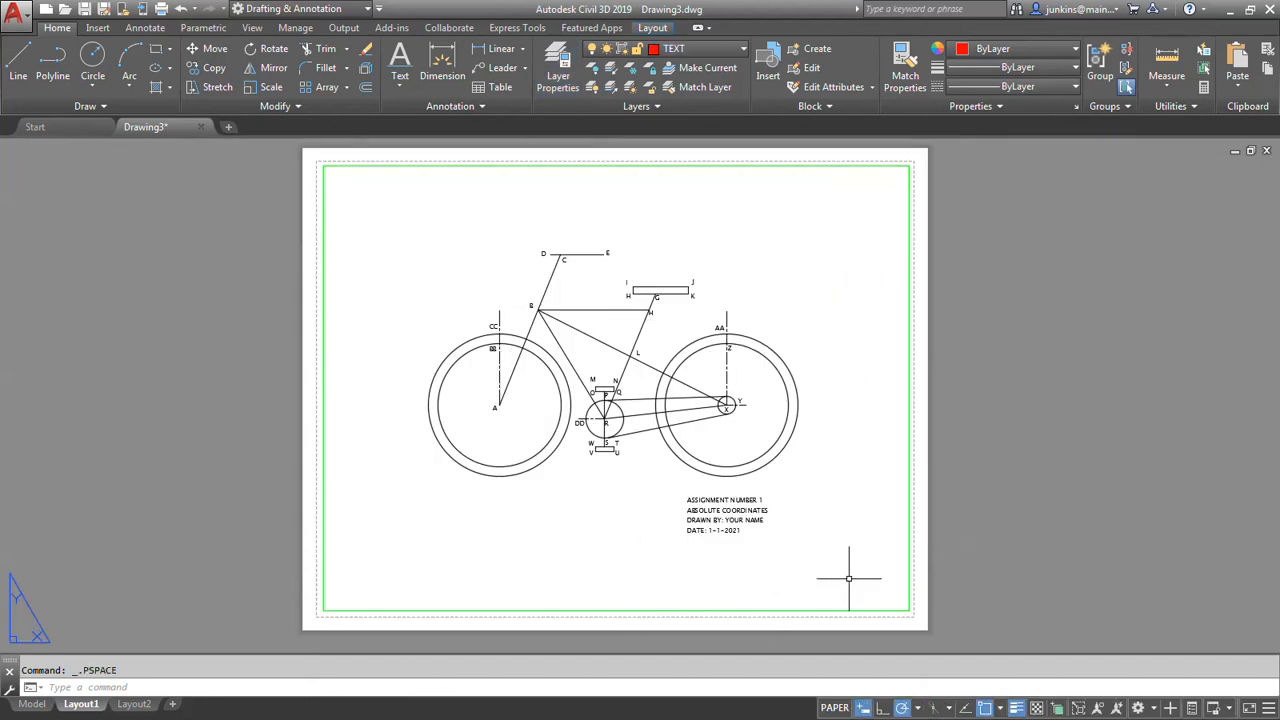
left_click(909, 558)
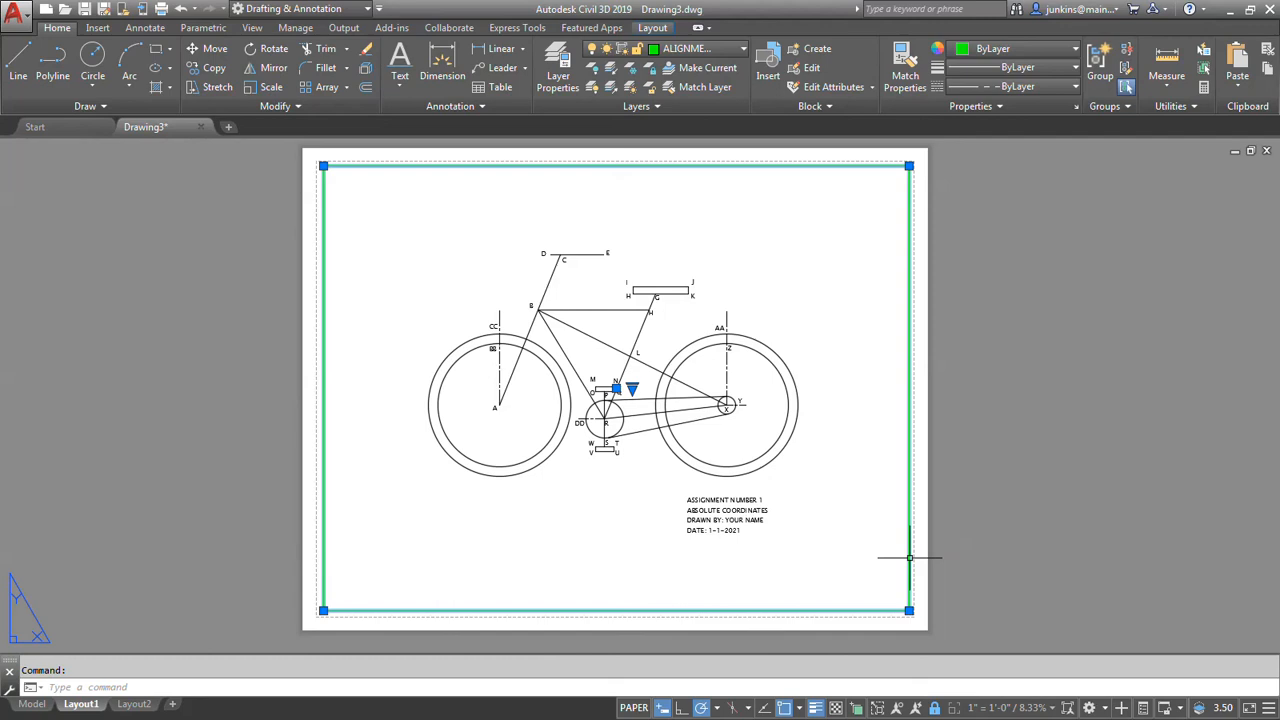
right_click(909, 558)
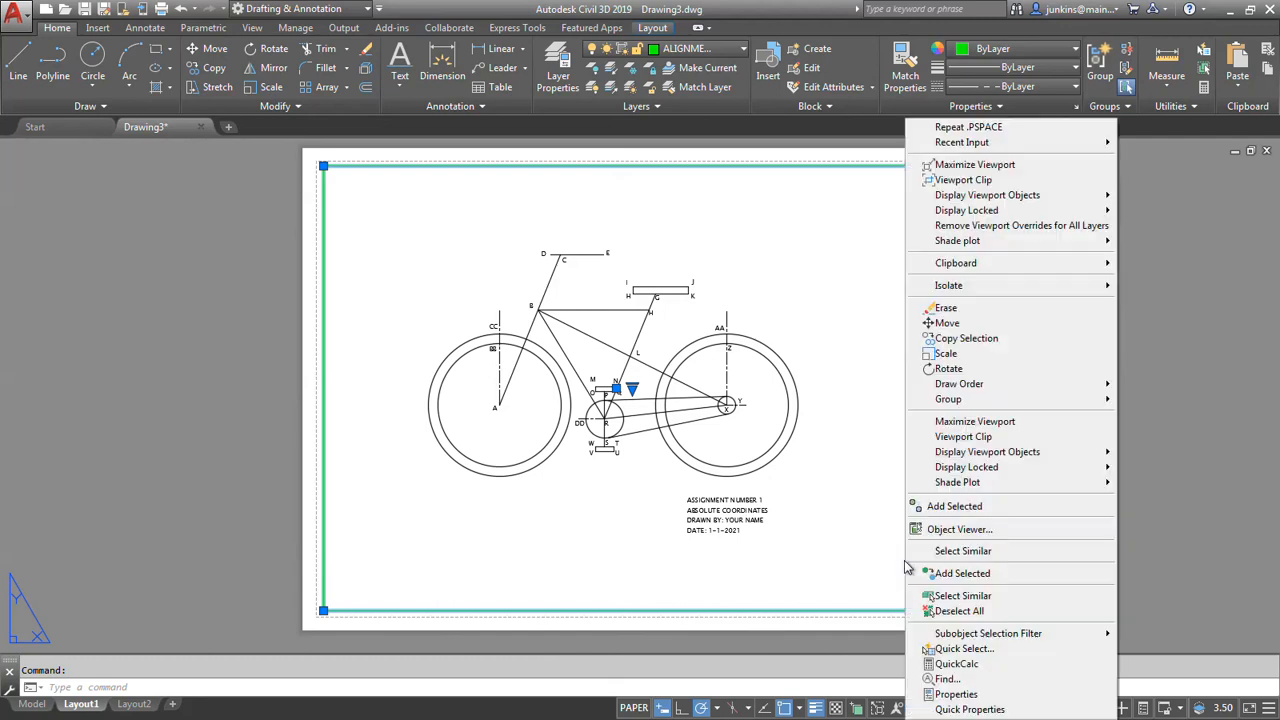
left_click(950, 694)
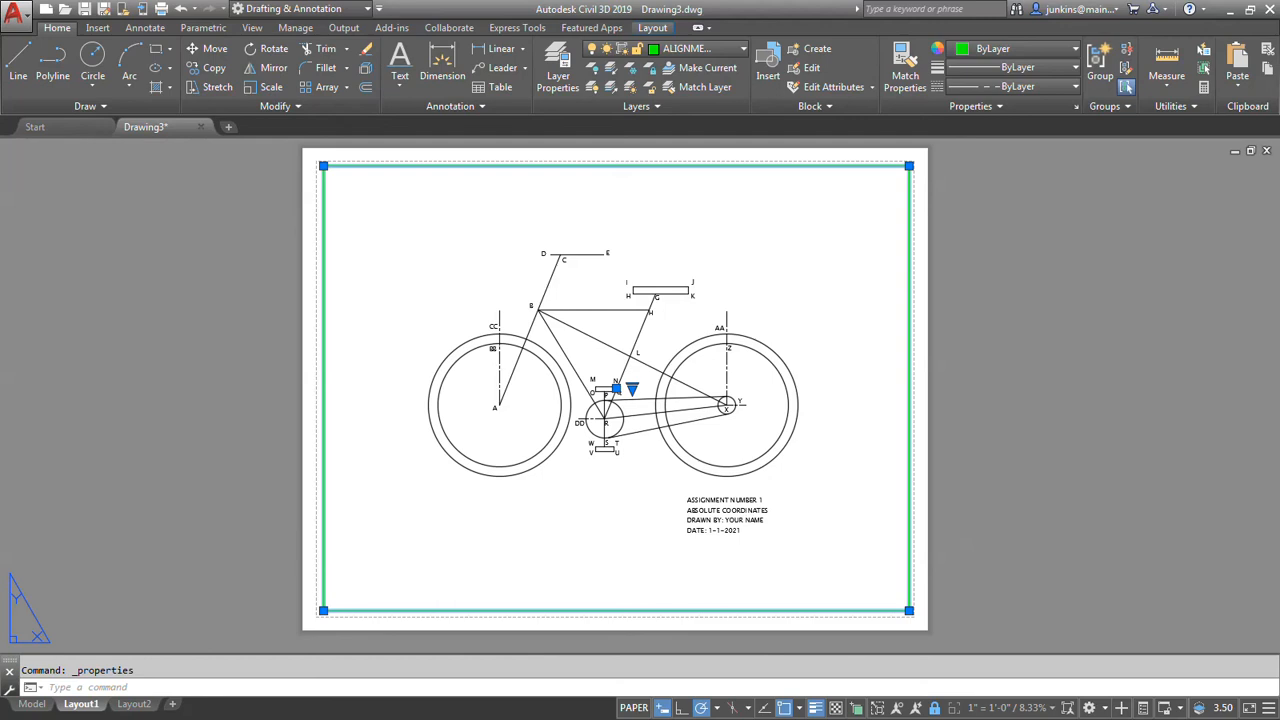
left_click_drag(2, 215, 326, 283)
right_click(548, 211)
left_click(594, 157)
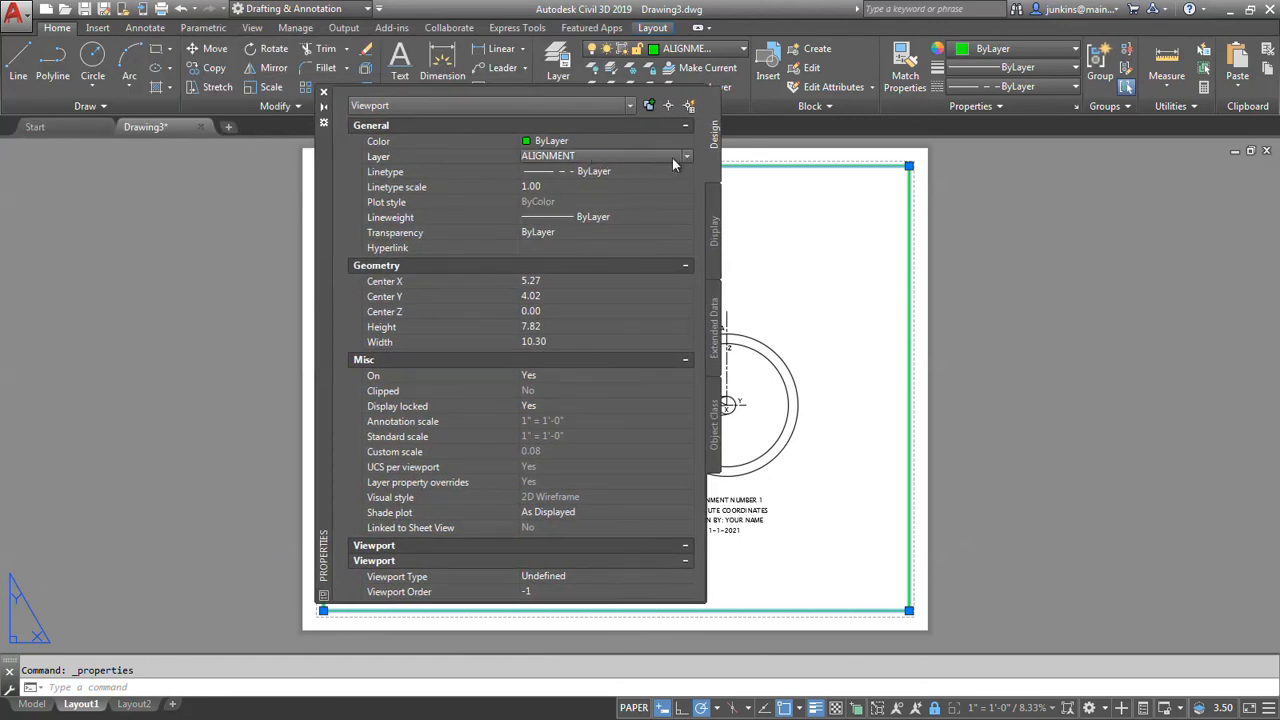
left_click(688, 158)
left_click(590, 171)
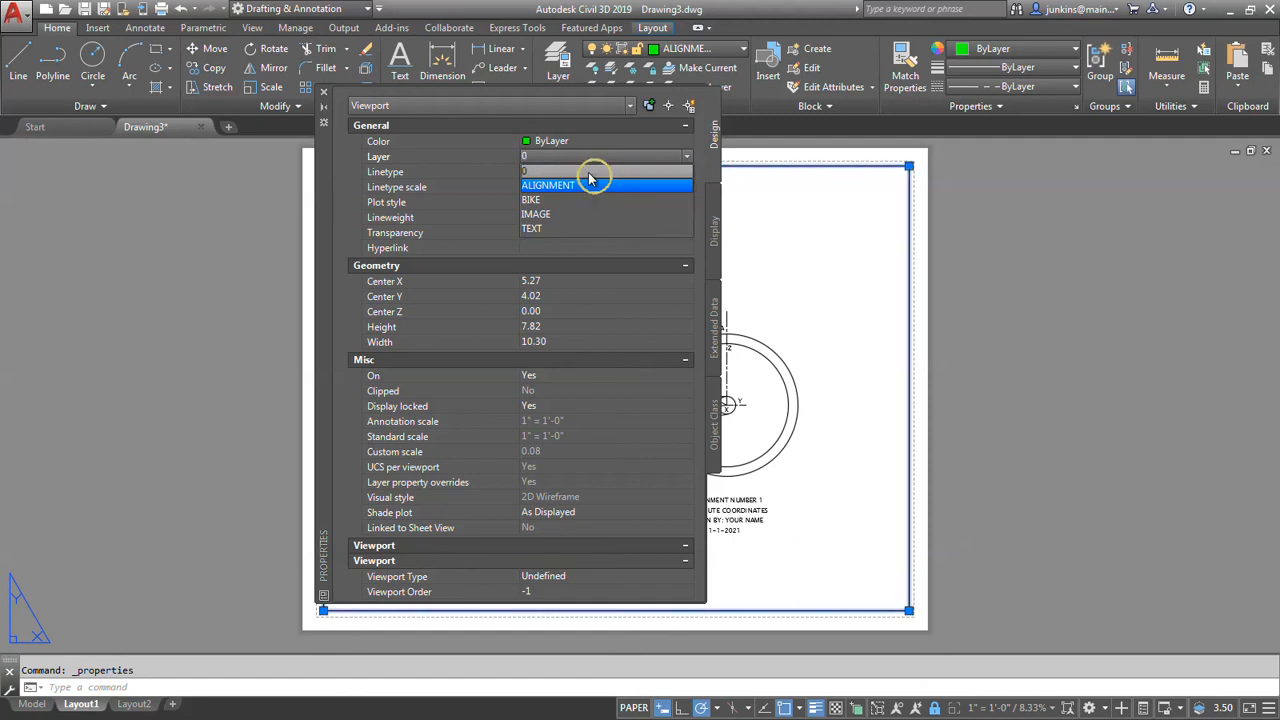
left_click(323, 91)
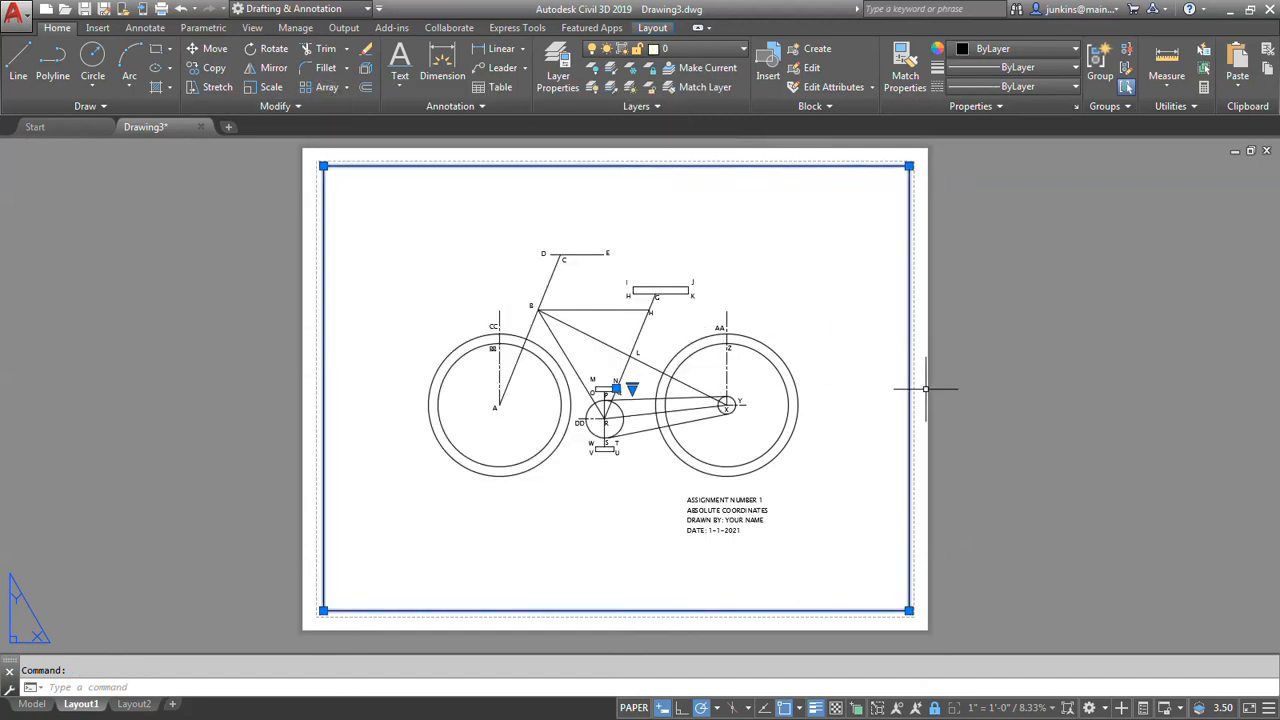
key("Escape")
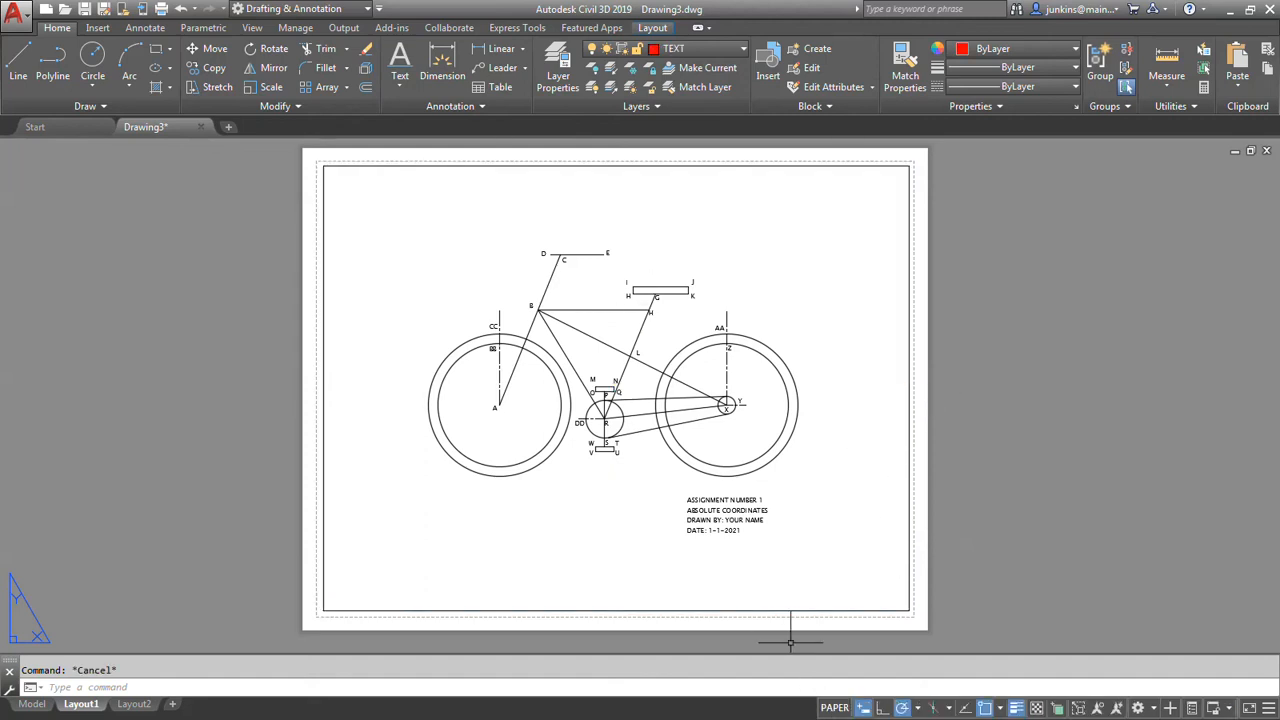
With paper space active, set the VP Color of every layer to 250 as well.
left_click(558, 68)
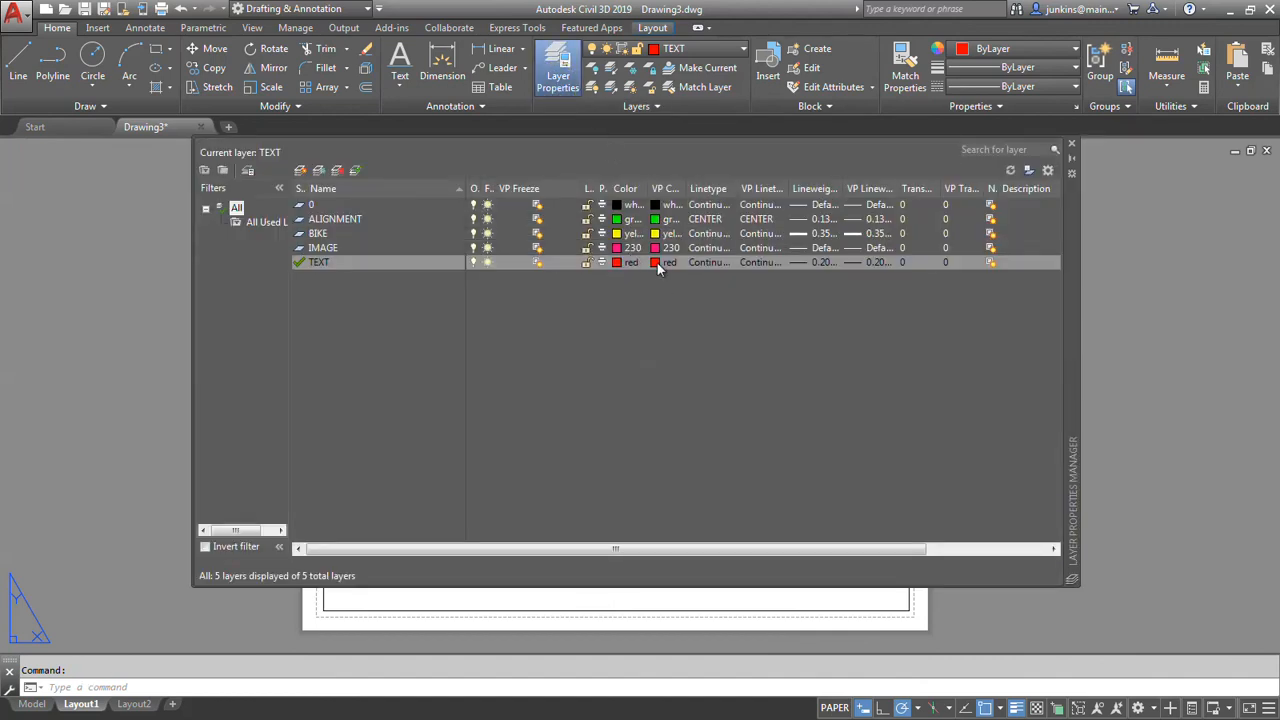
right_click(657, 263)
left_click(700, 568)
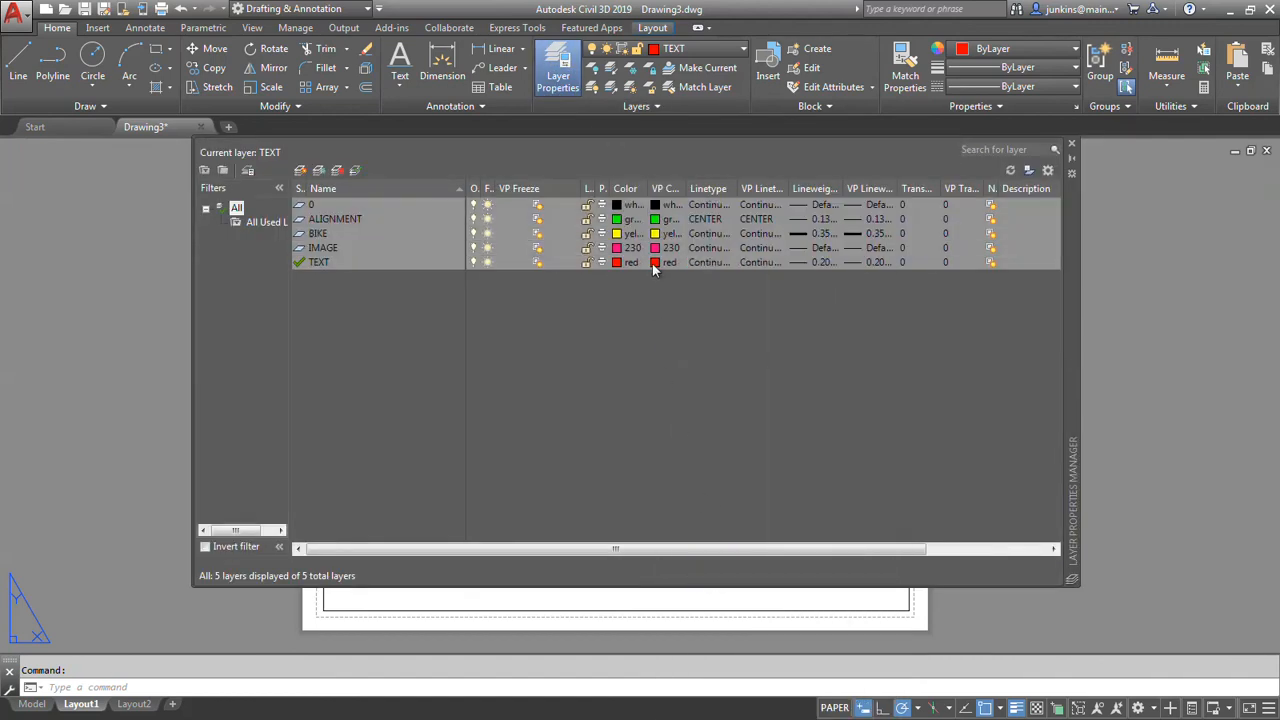
left_click(655, 263)
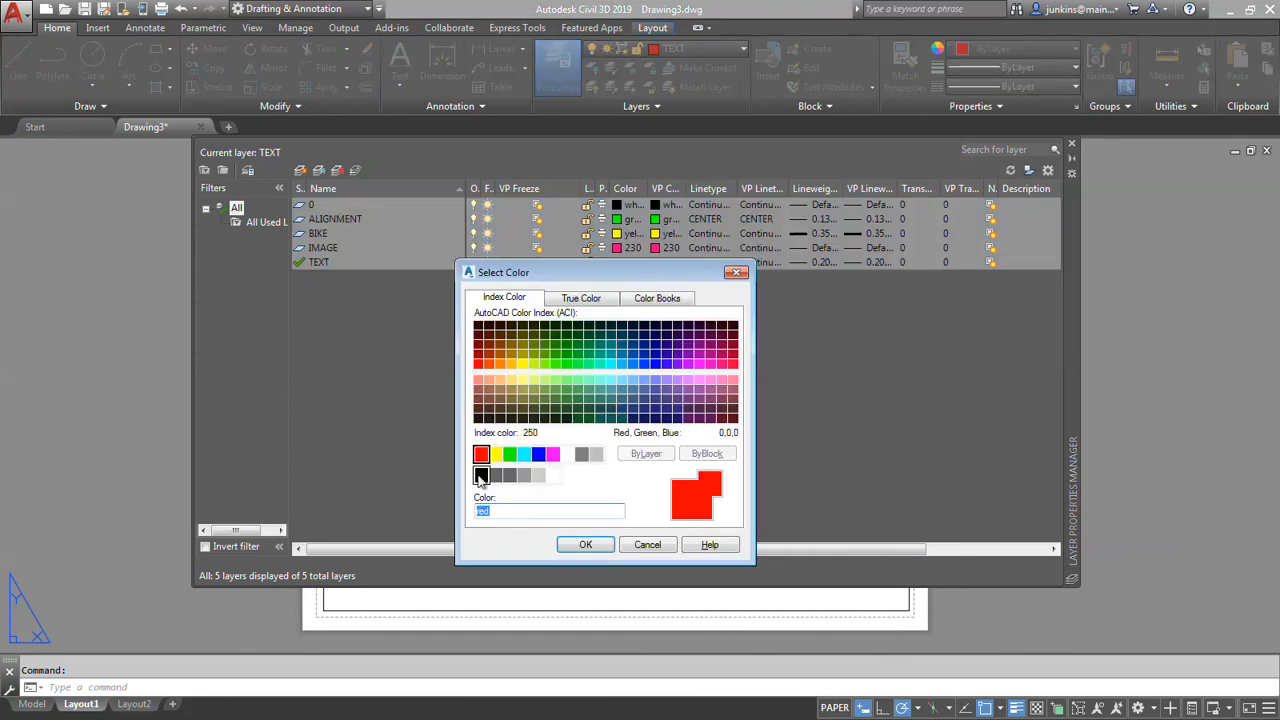
left_click(481, 475)
left_click(600, 544)
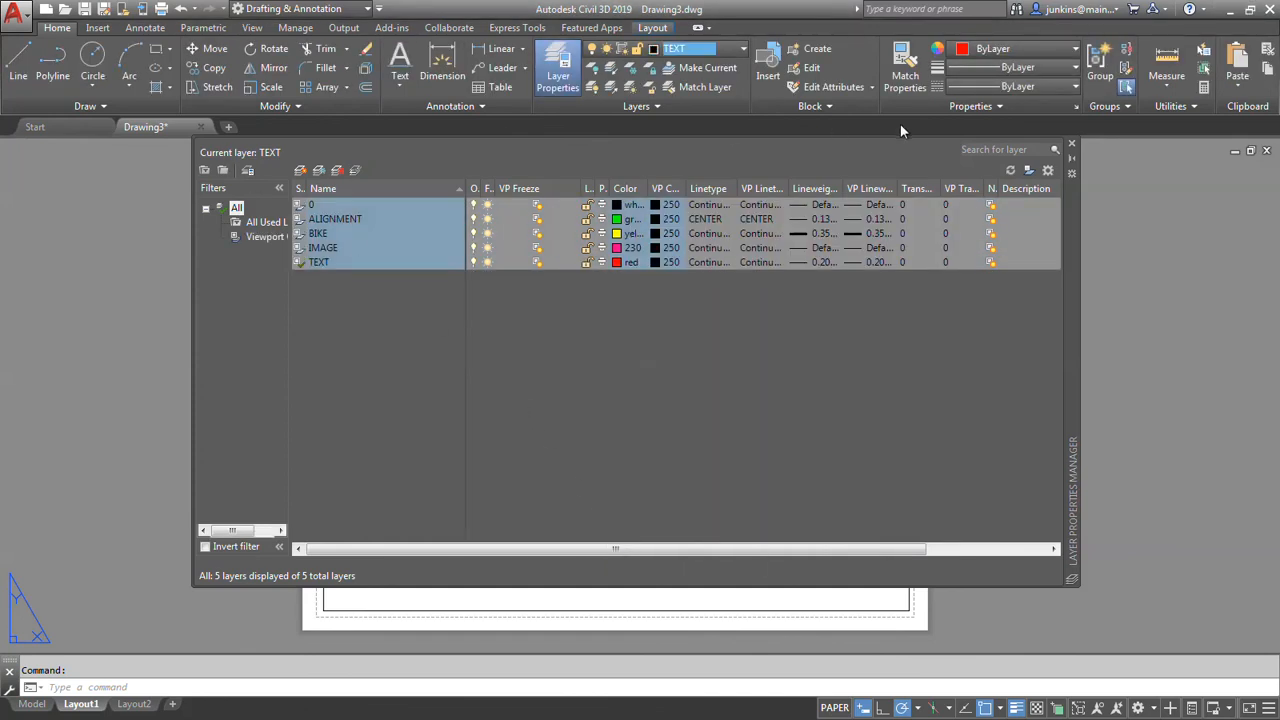
left_click(1072, 146)
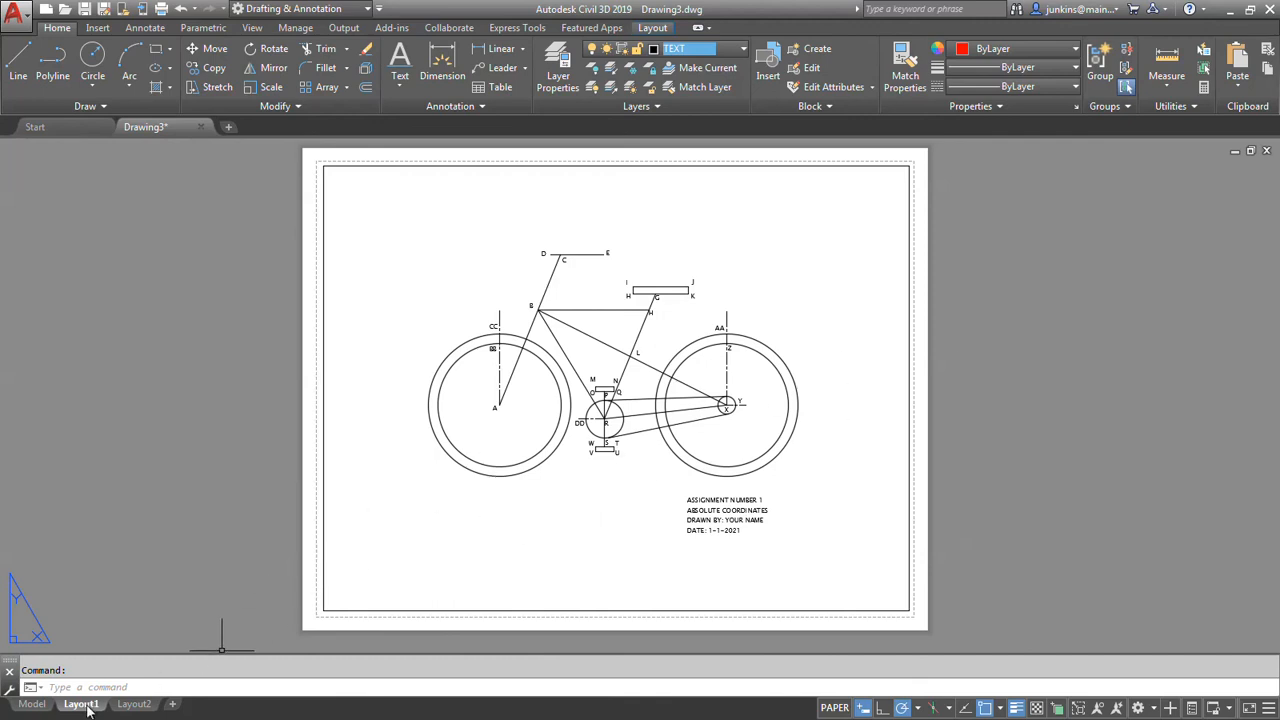
Start a plot of Layout1 and choose DWG To PDF.pc3 as the plotter.
mouse_move(87, 705)
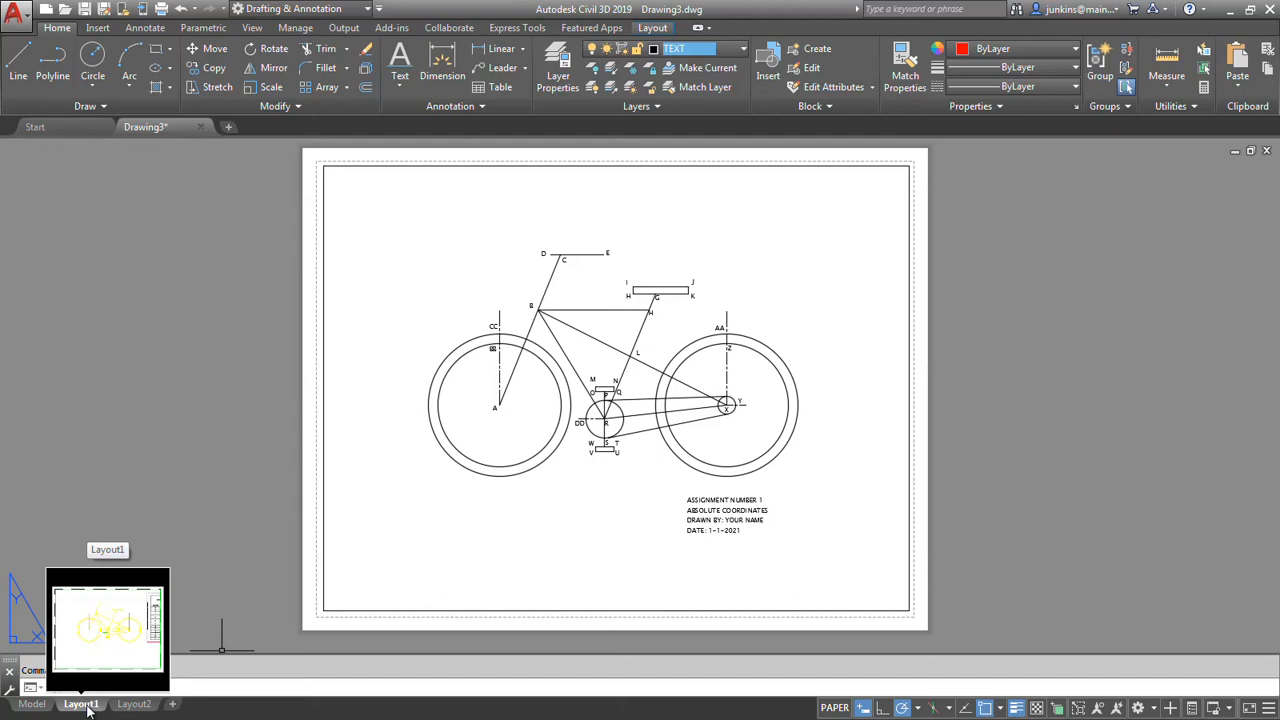
right_click(87, 705)
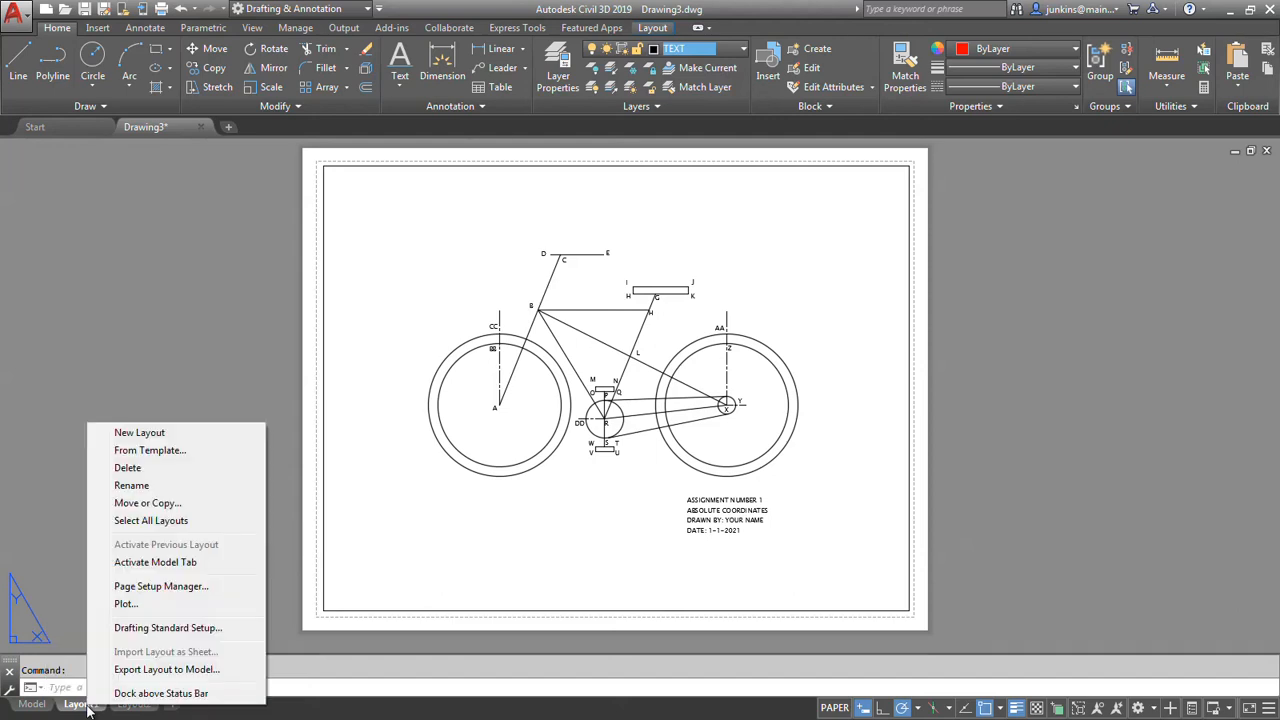
left_click(127, 605)
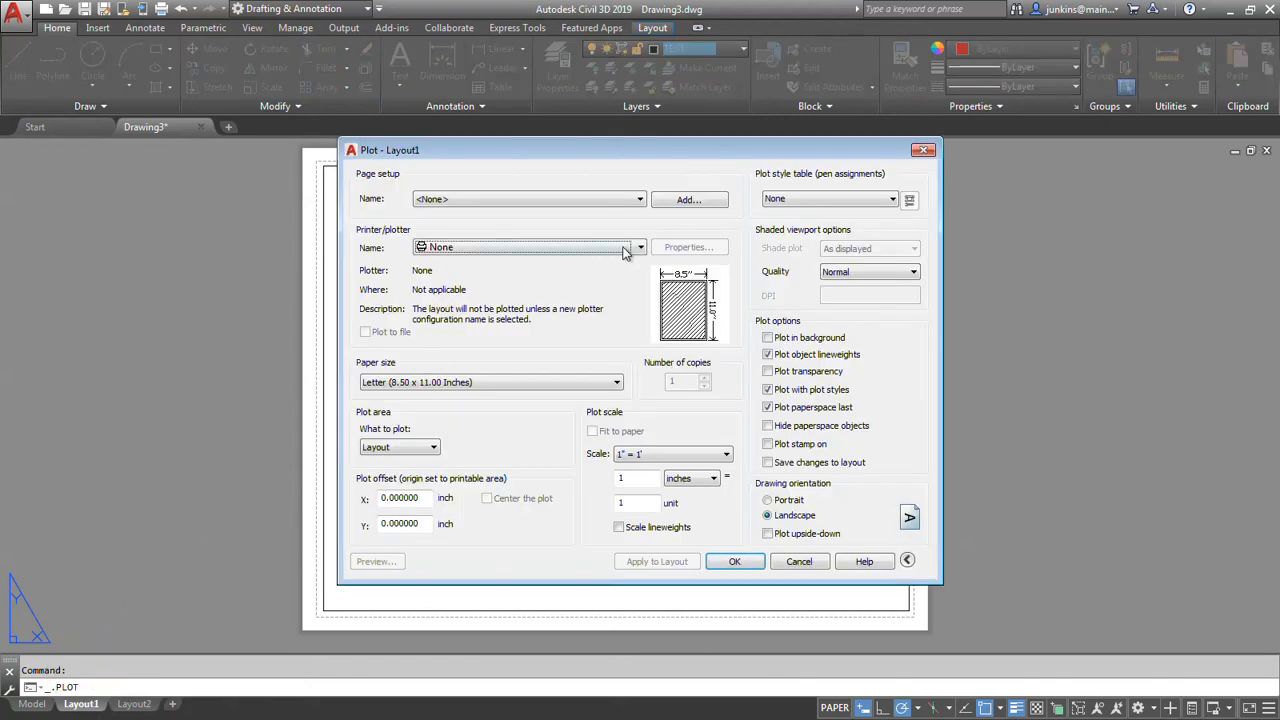
left_click(638, 247)
left_click_drag(641, 300, 641, 330)
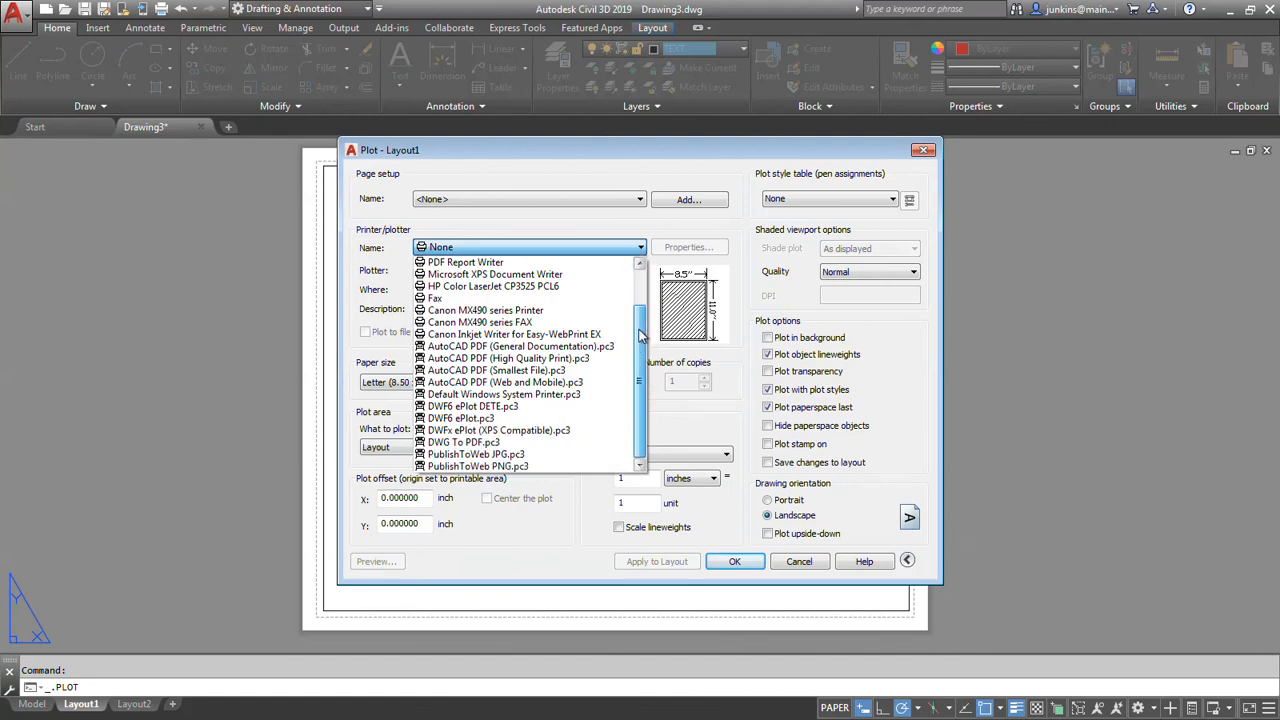
left_click(475, 443)
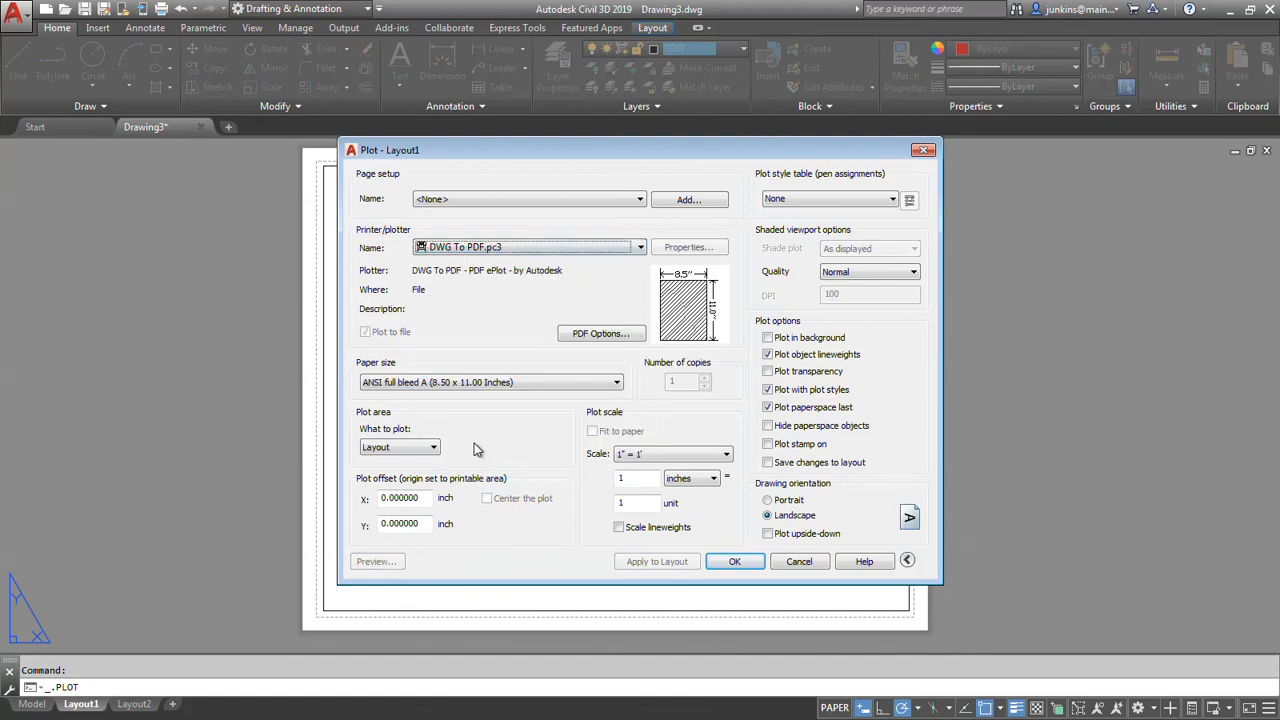
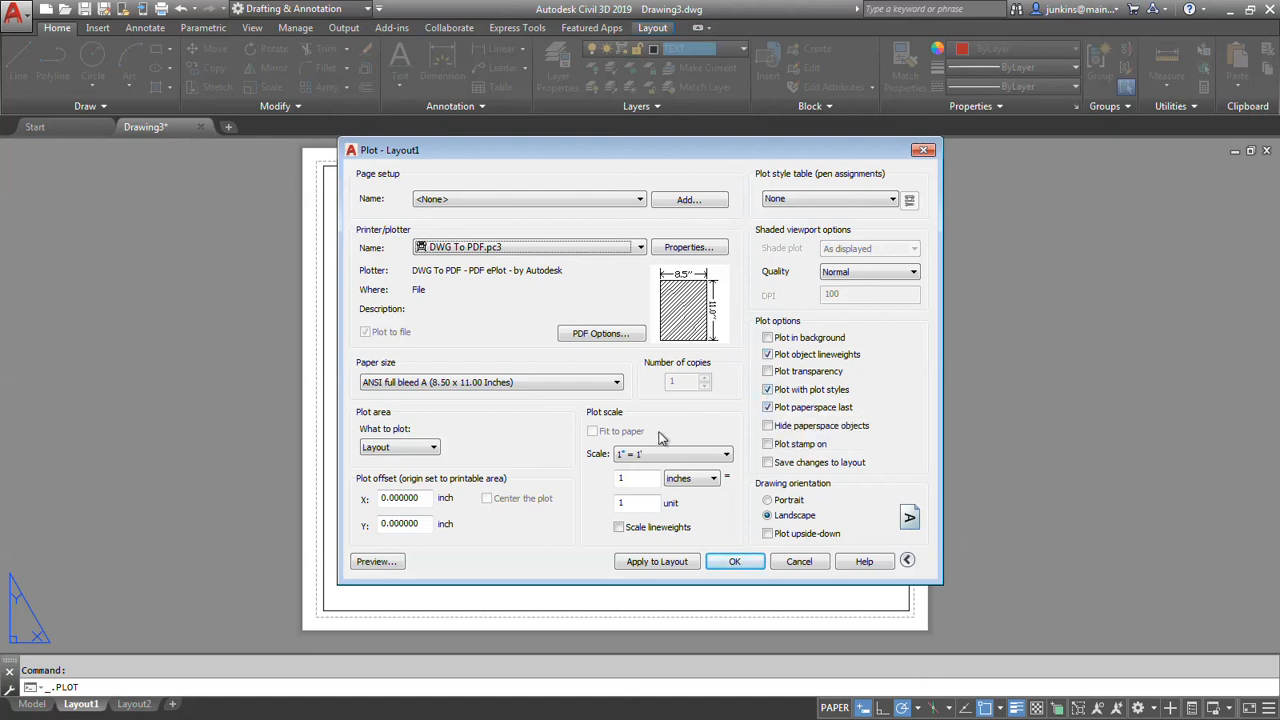
Preview the Layout1 plot, examine the lineweights and the point labels around the pedals, and cancel the plot.
left_click(376, 562)
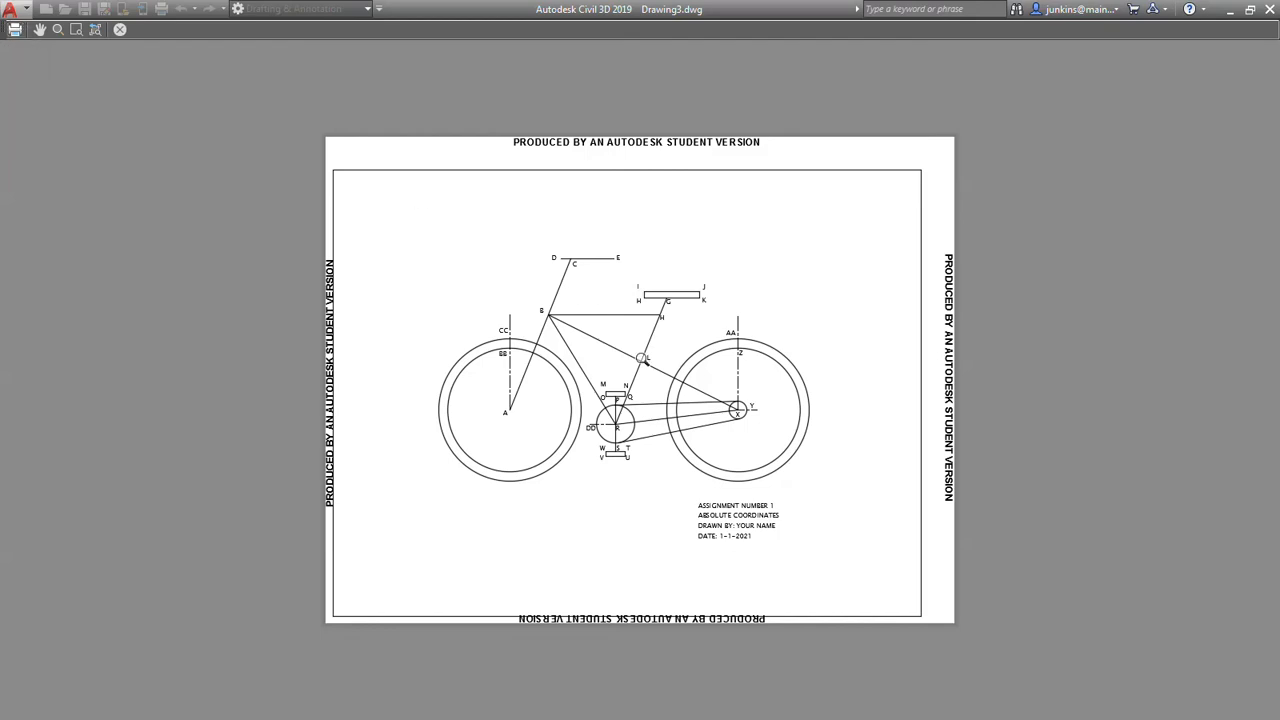
scroll(636, 358, "up", 5)
scroll(641, 361, "up", 2)
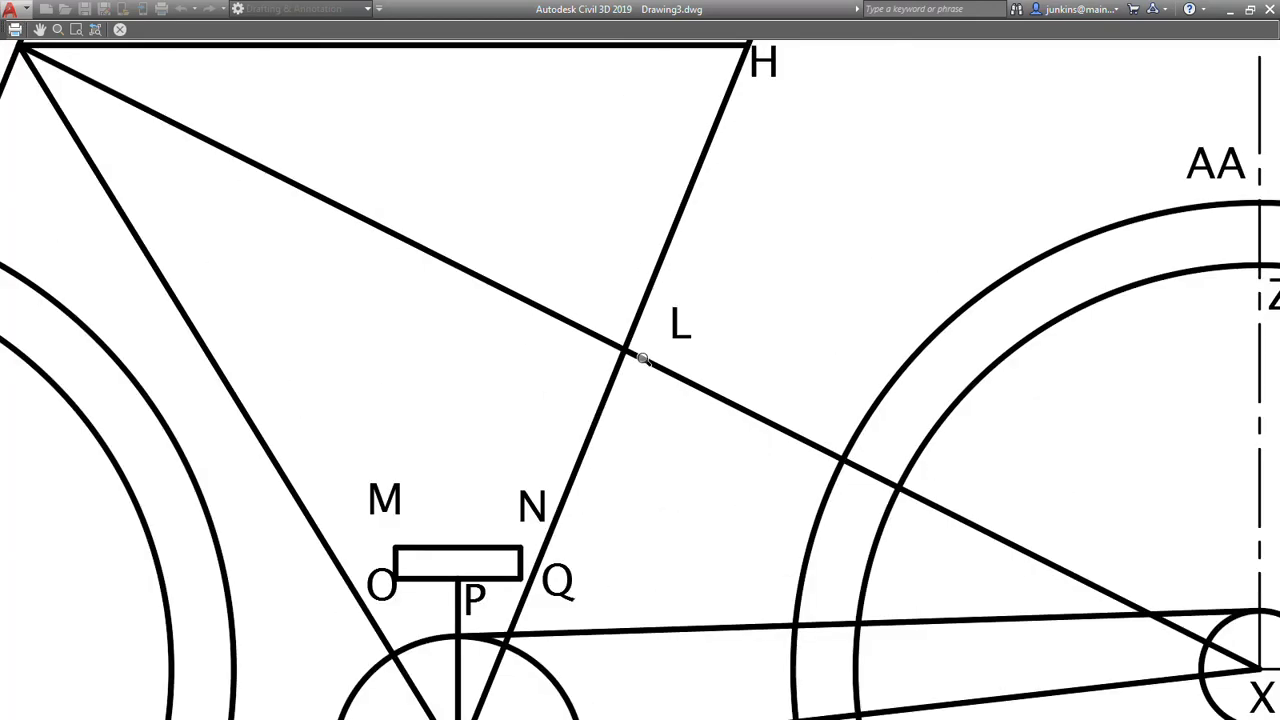
scroll(642, 358, "down", 4)
scroll(556, 474, "up", 2)
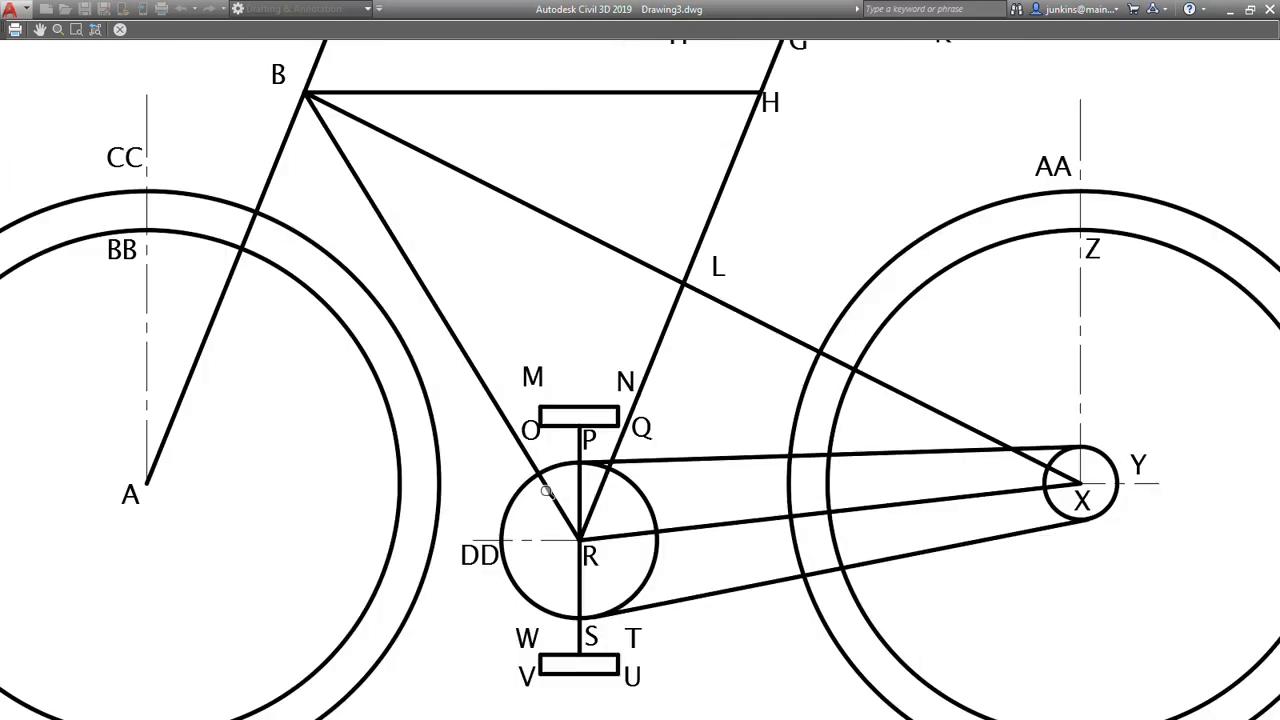
scroll(524, 431, "up", 1)
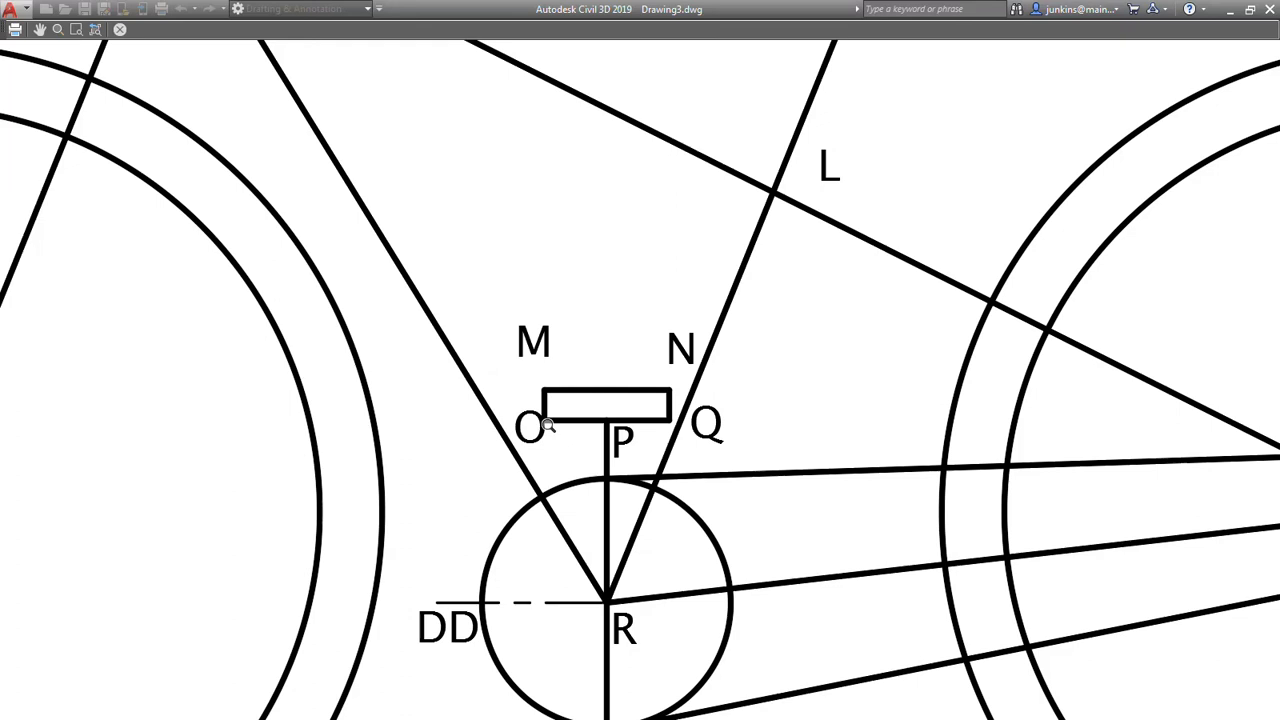
scroll(547, 424, "down", 5)
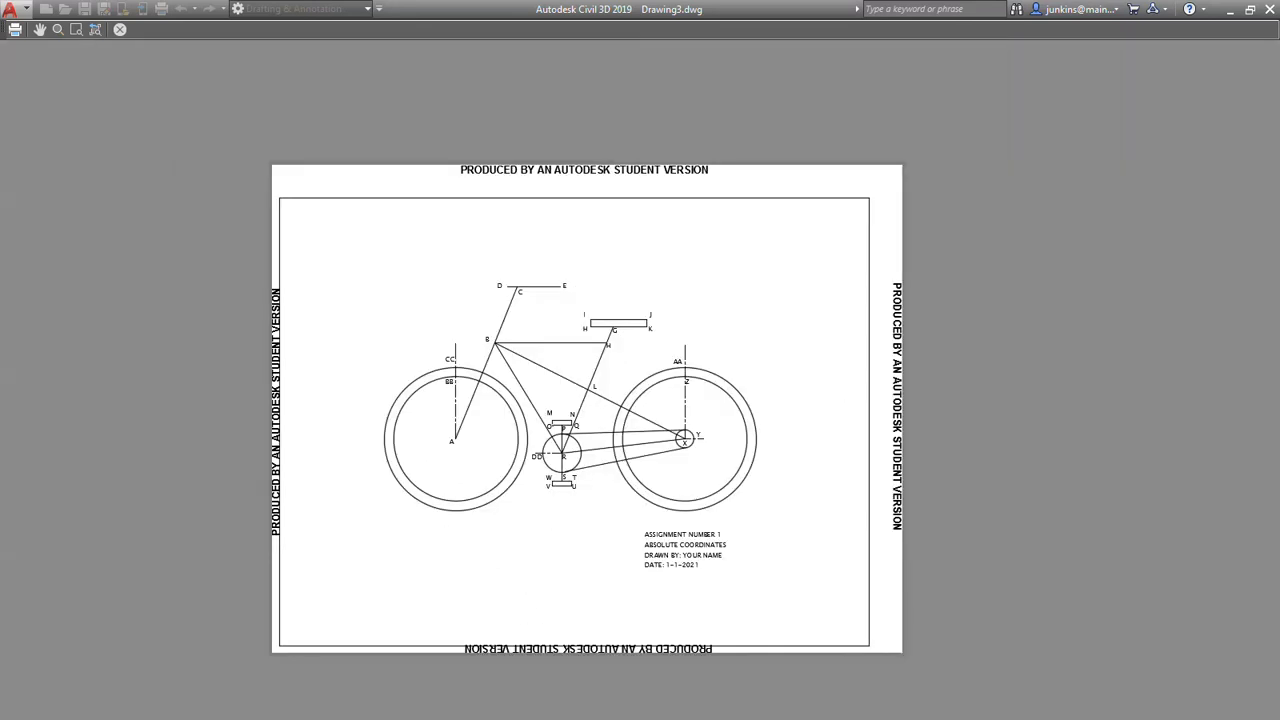
left_click(119, 29)
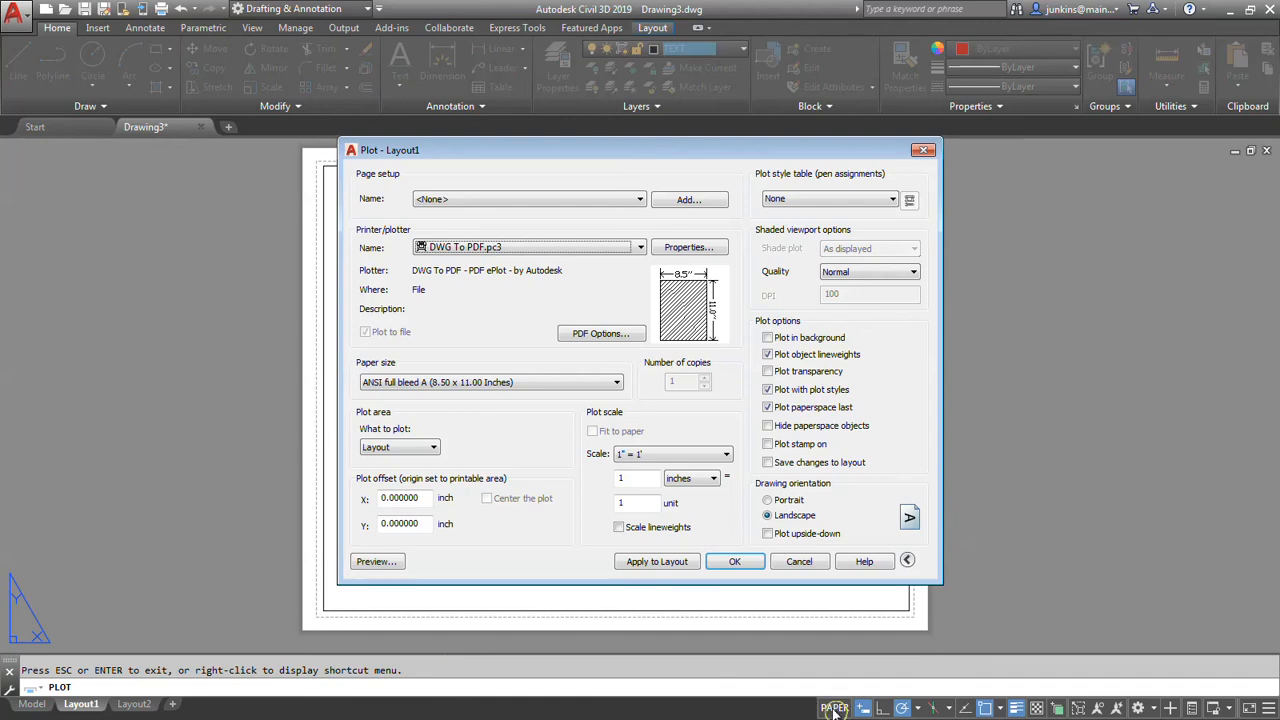
left_click(799, 561)
Activate model space in the viewport and move label O slightly left, clear of the upper pedal rectangle.
left_click(838, 708)
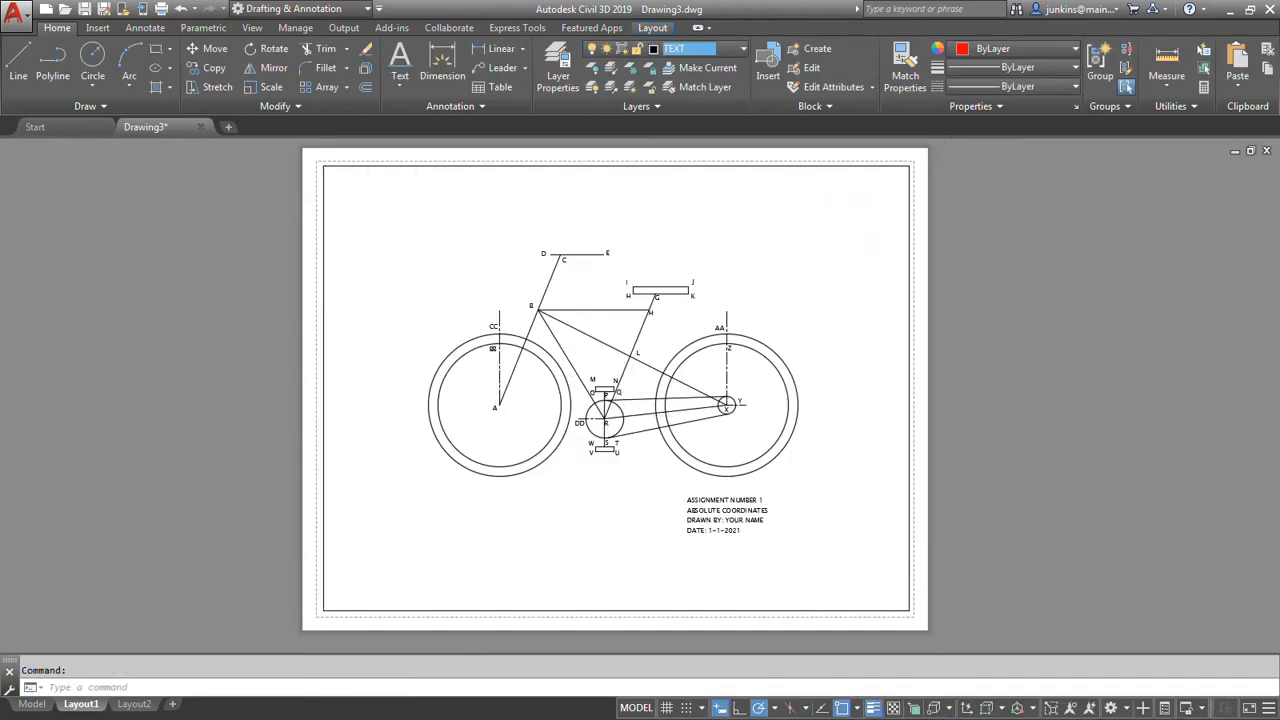
scroll(585, 390, "up", 8)
left_click(648, 465)
left_click(647, 469)
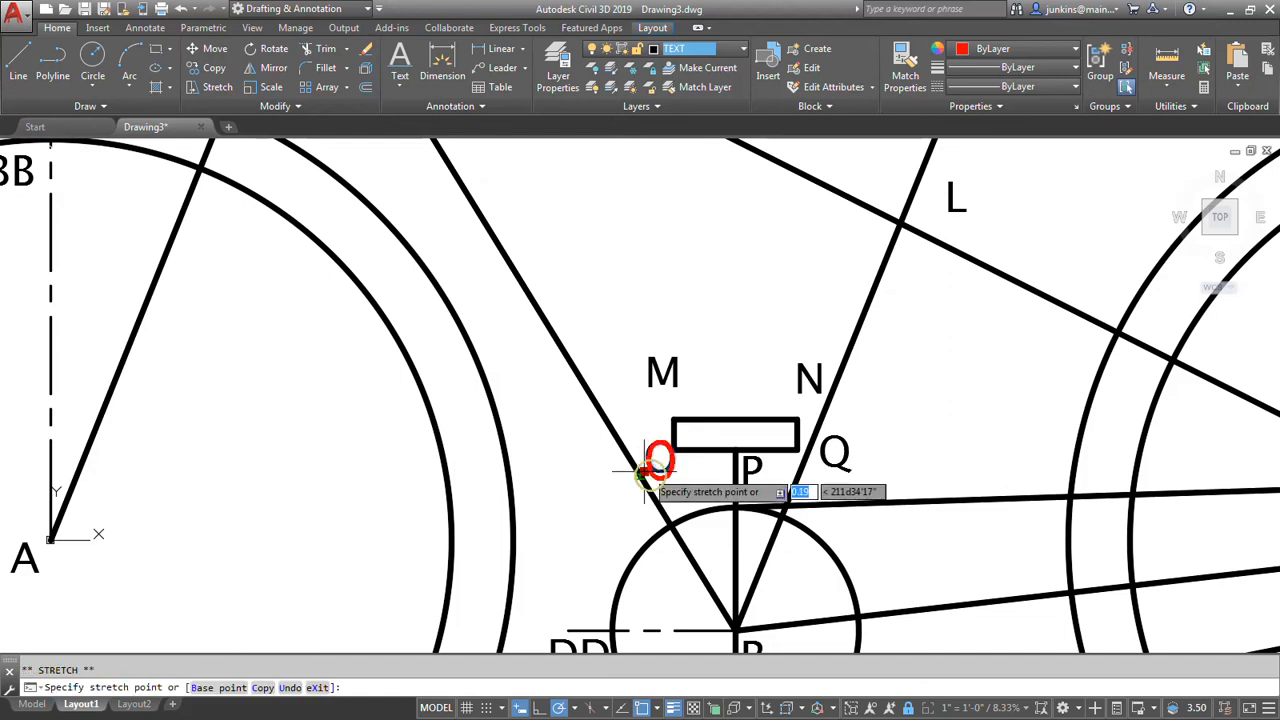
scroll(646, 471, "up", 2)
scroll(638, 473, "up", 2)
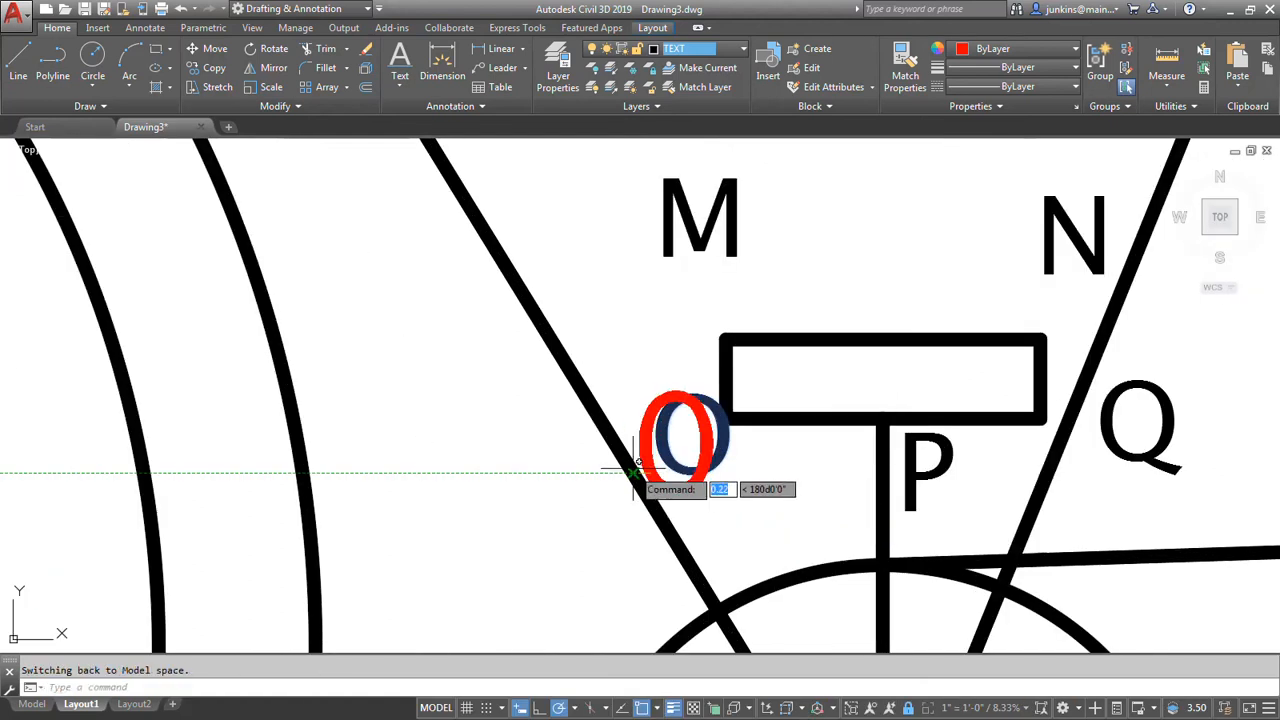
left_click(633, 469)
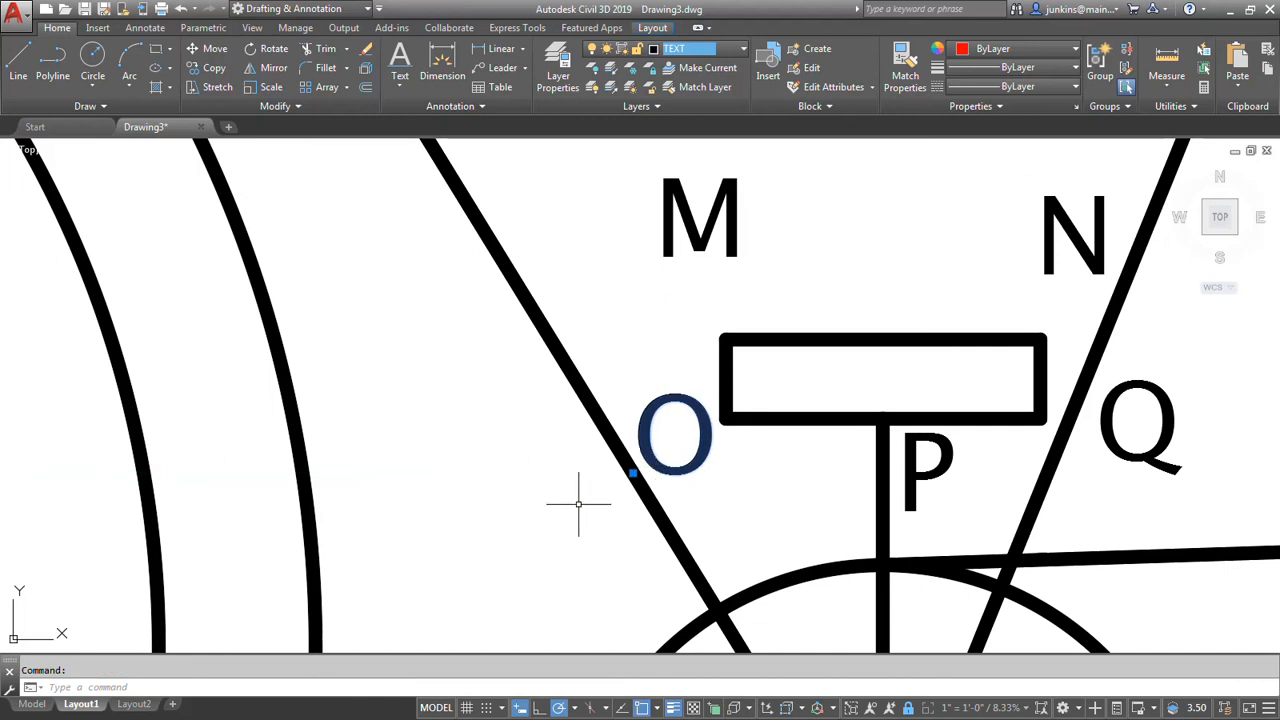
scroll(578, 505, "down", 1)
key("Escape")
scroll(578, 505, "down", 4)
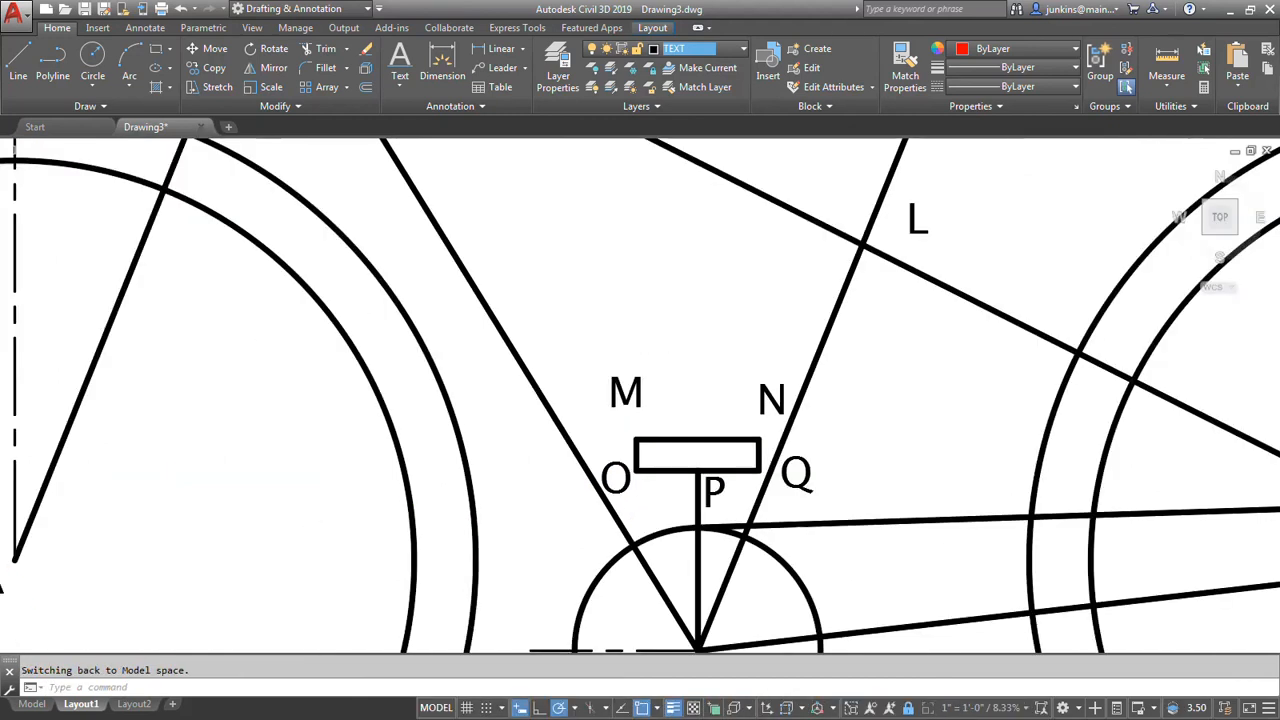
scroll(600, 520, "down", 3)
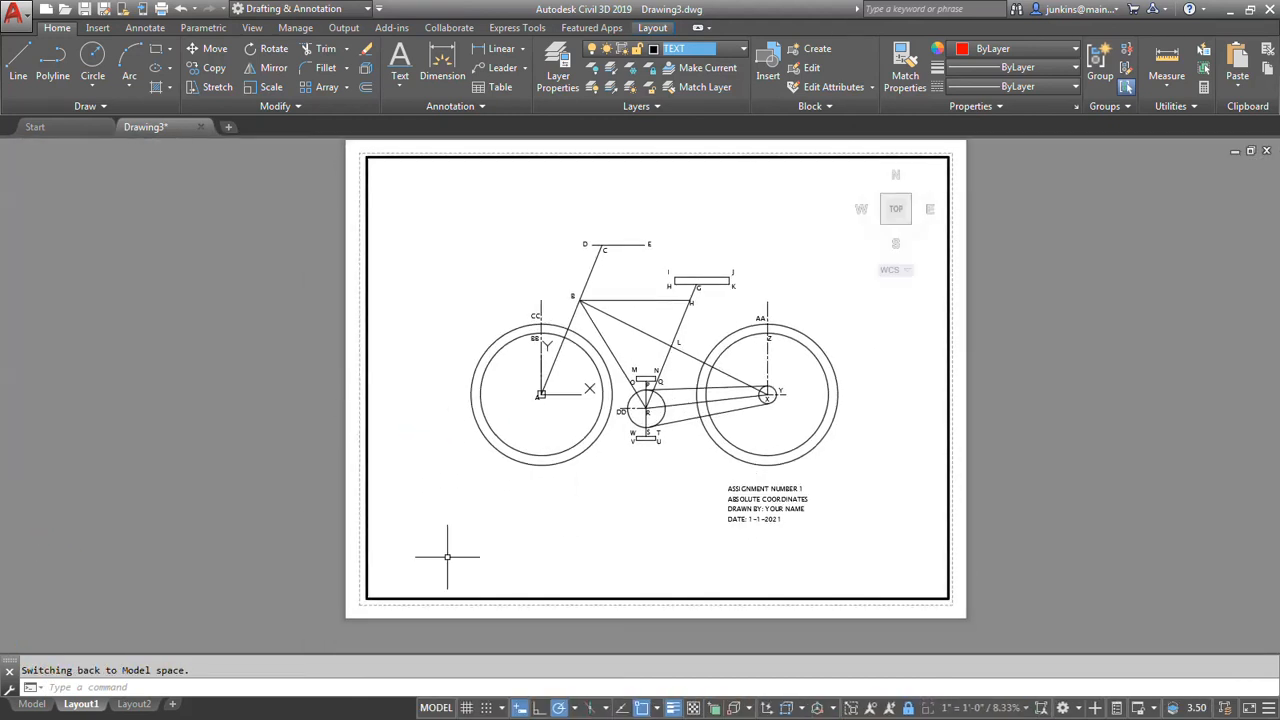
Plot Layout1 with the DWG To PDF.pc3 plotter, checking the label placement near the pedals in the preview before sending it.
right_click(82, 710)
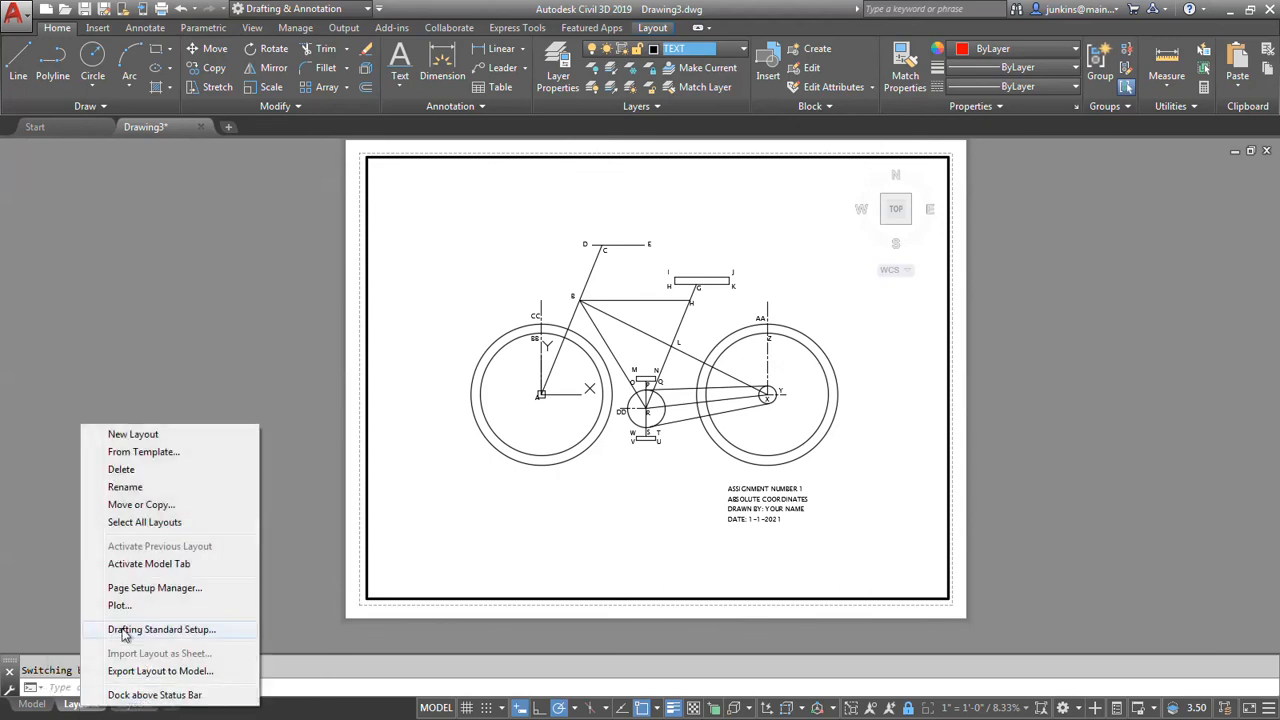
left_click(135, 600)
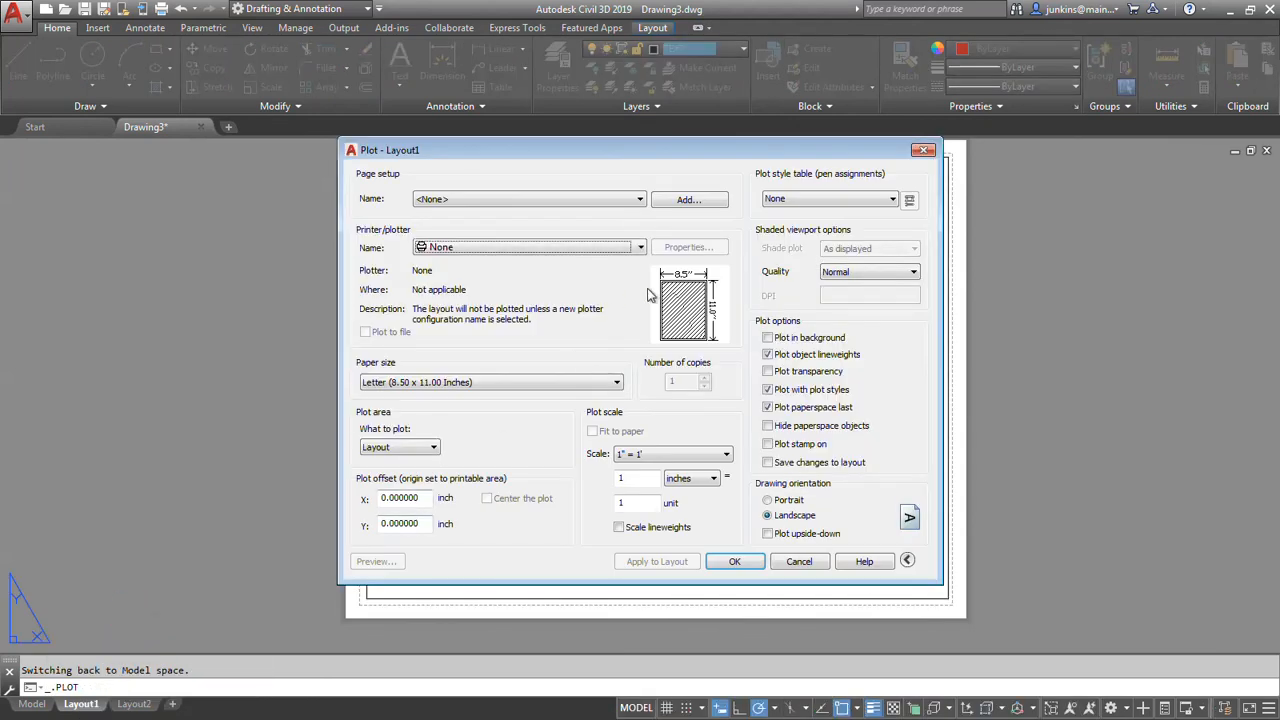
left_click(640, 247)
scroll(575, 355, "down", 1)
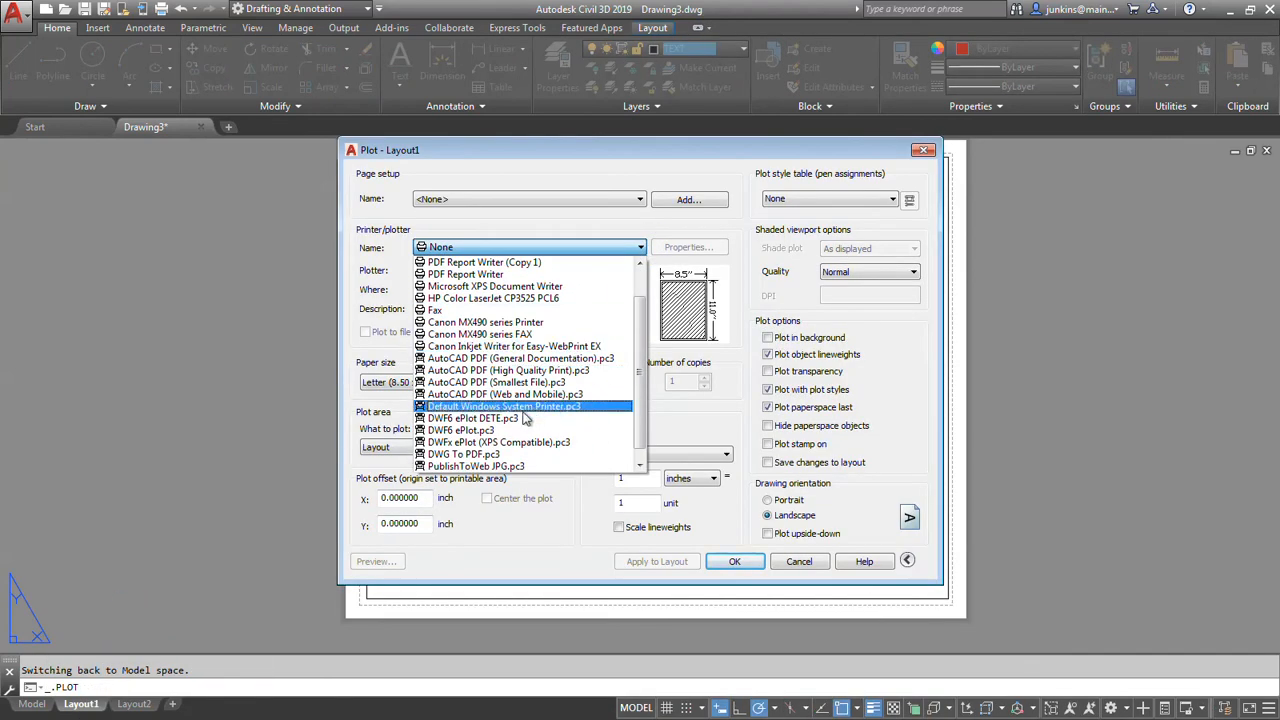
left_click(503, 455)
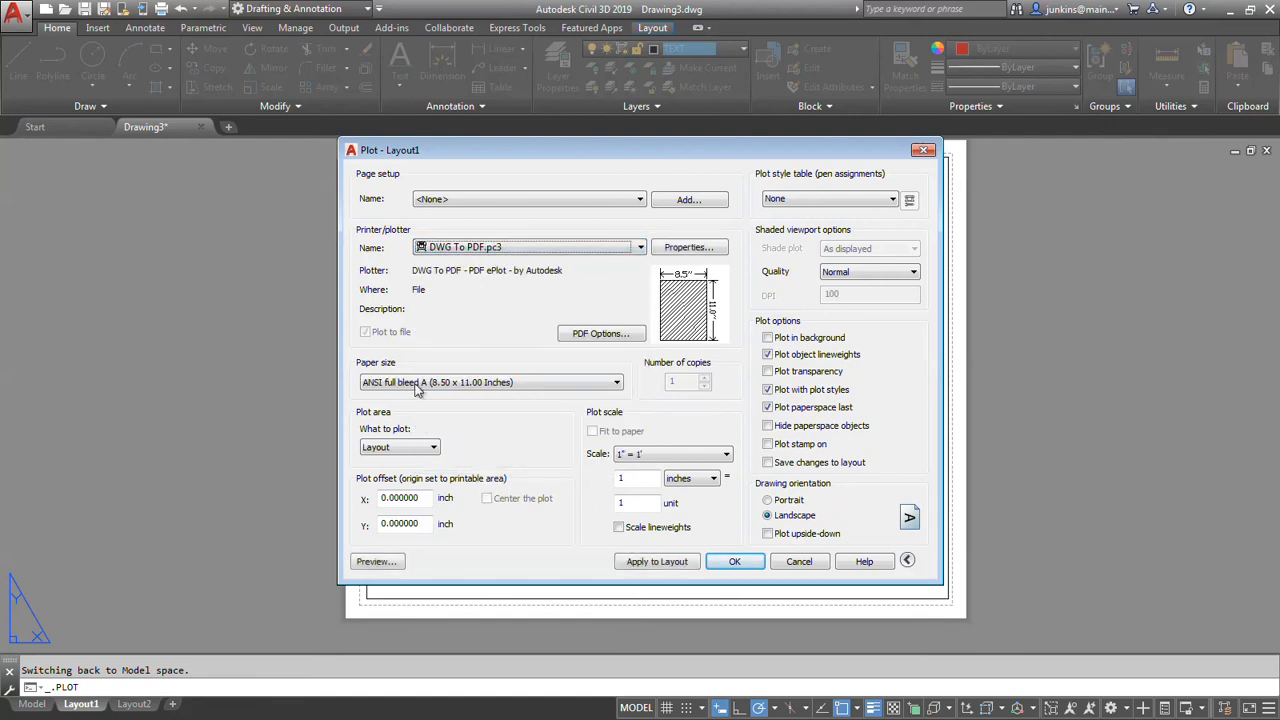
left_click(381, 562)
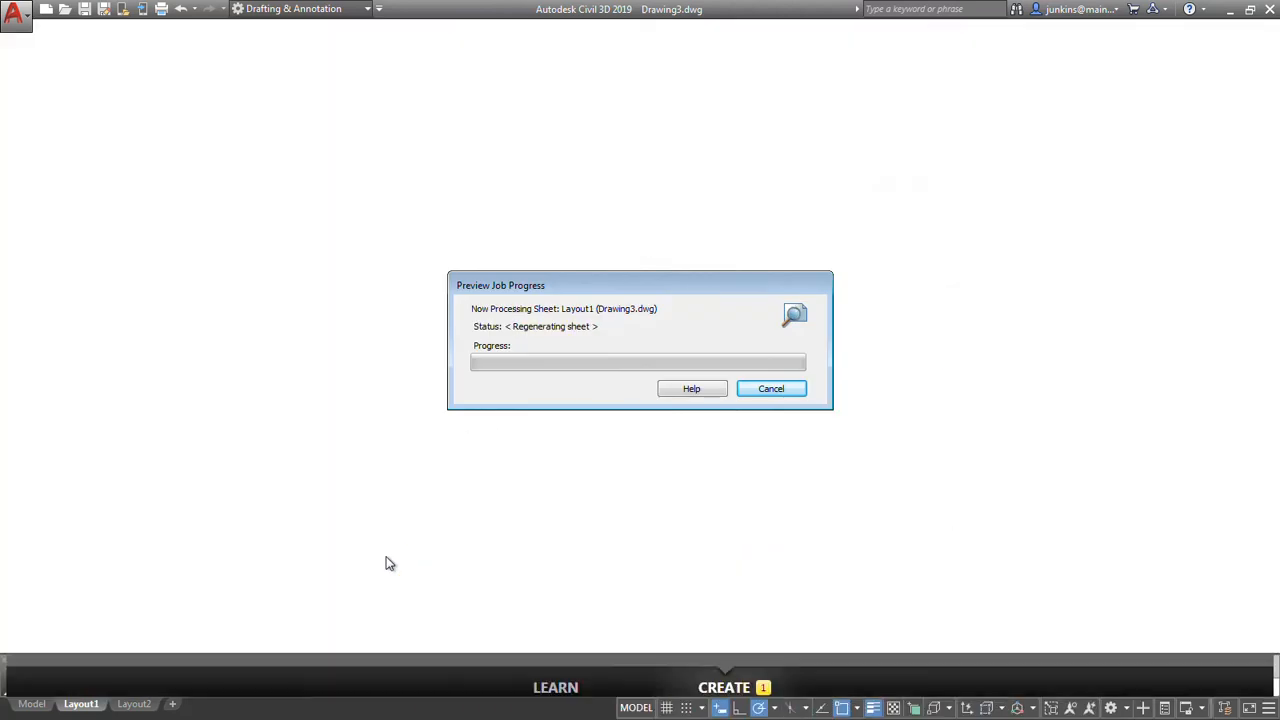
scroll(592, 410, "up", 4)
scroll(590, 406, "down", 5)
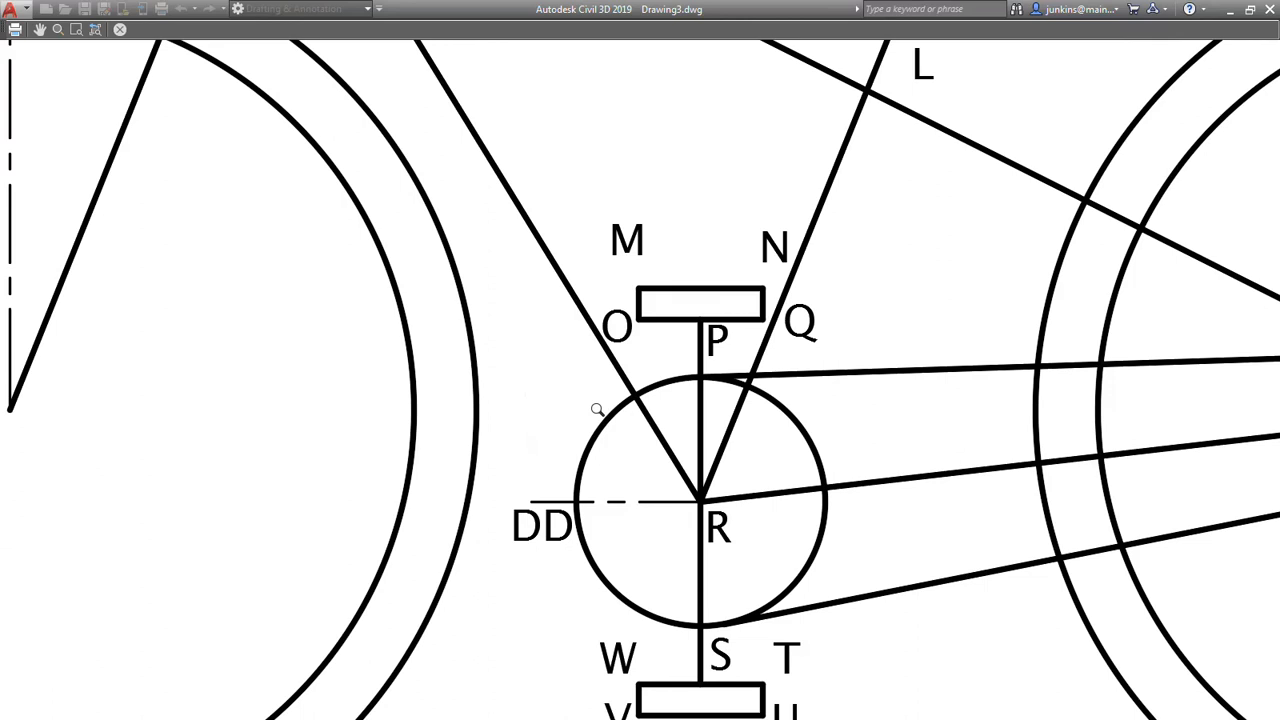
left_click(14, 29)
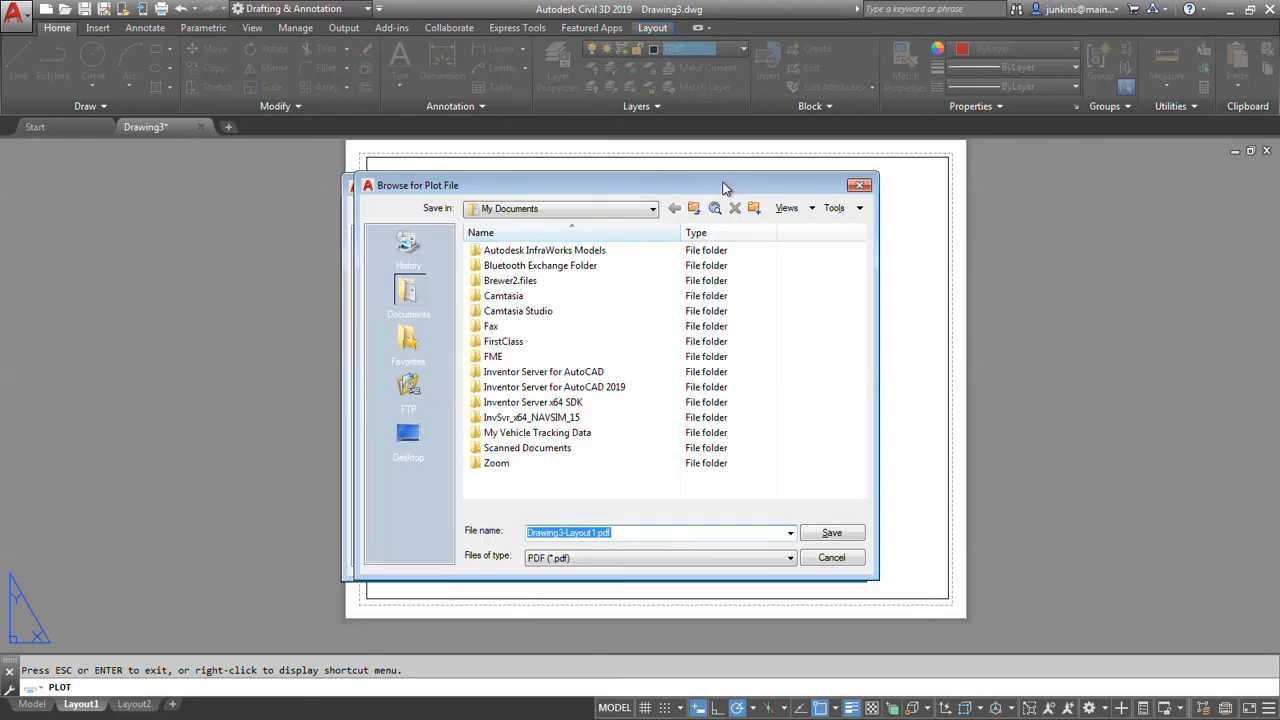
Save the plot in the desktop's CAD2020 > PDF HOMEWORK folder as ASSIGN 2 DRAWING CJ, overwriting the existing PDF.
left_click(667, 203)
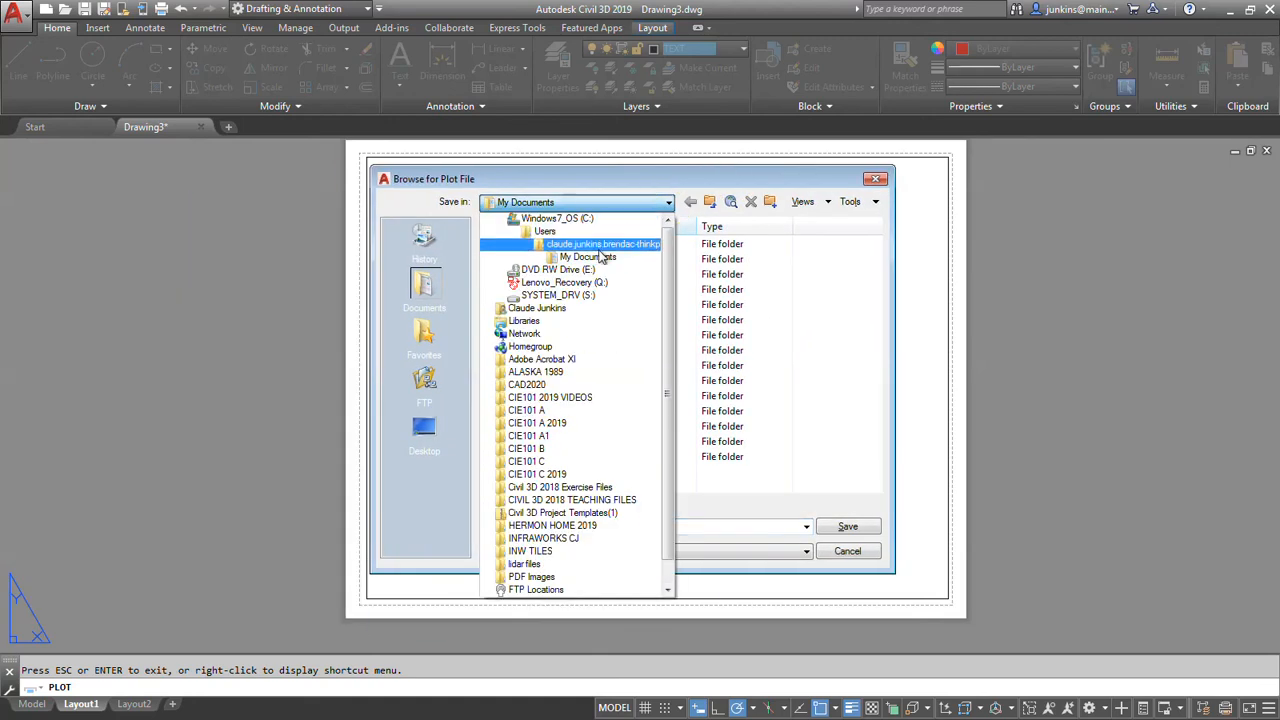
scroll(580, 240, "up", 1)
left_click(545, 219)
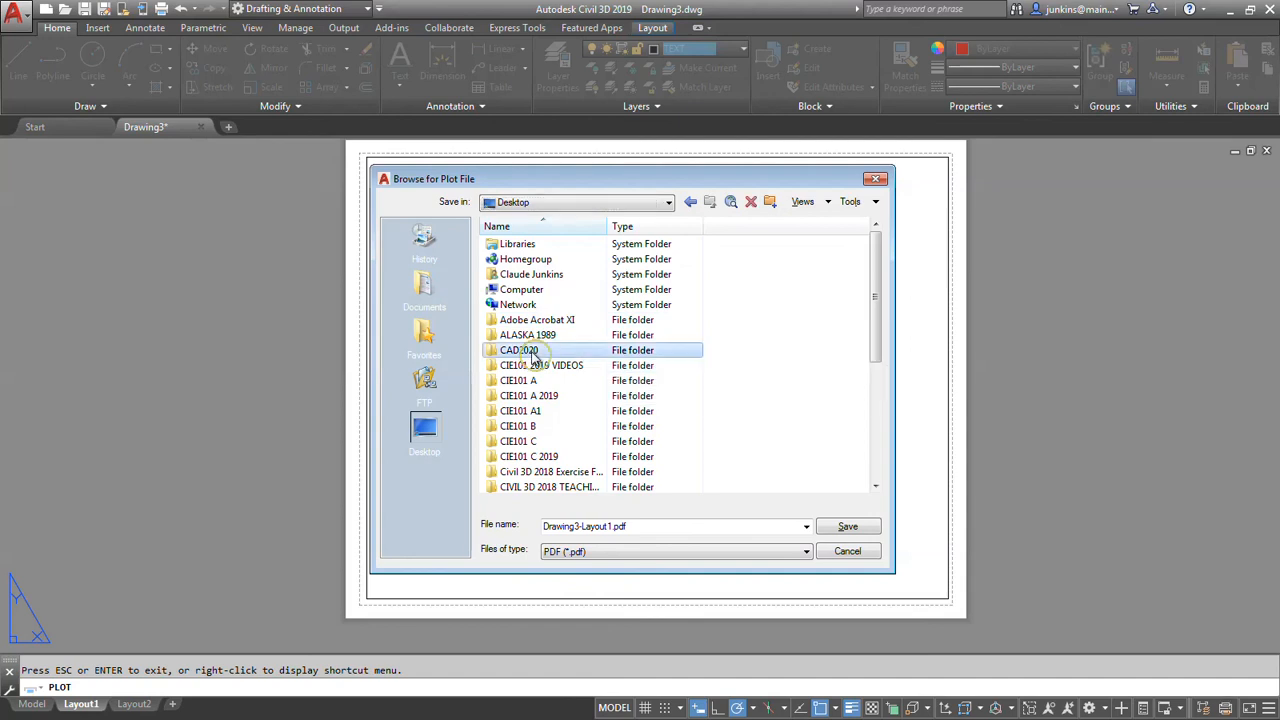
double_click(532, 351)
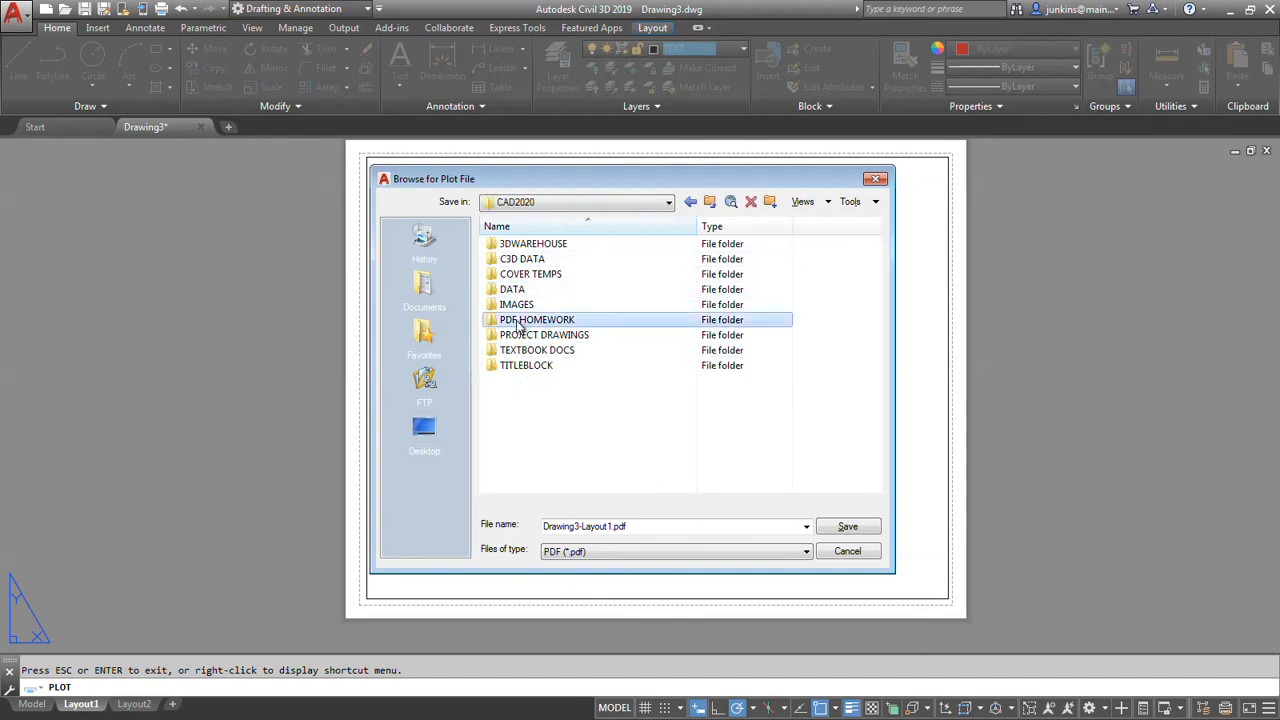
double_click(514, 321)
left_click(524, 262)
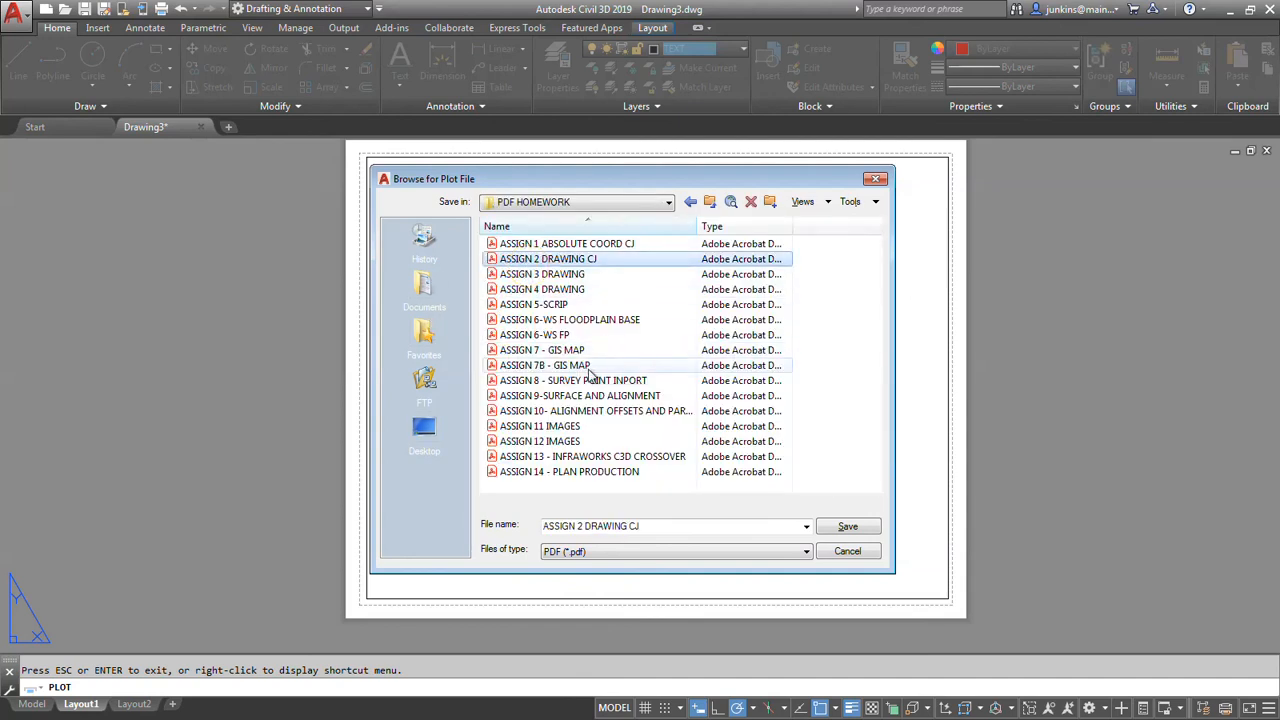
left_click(850, 529)
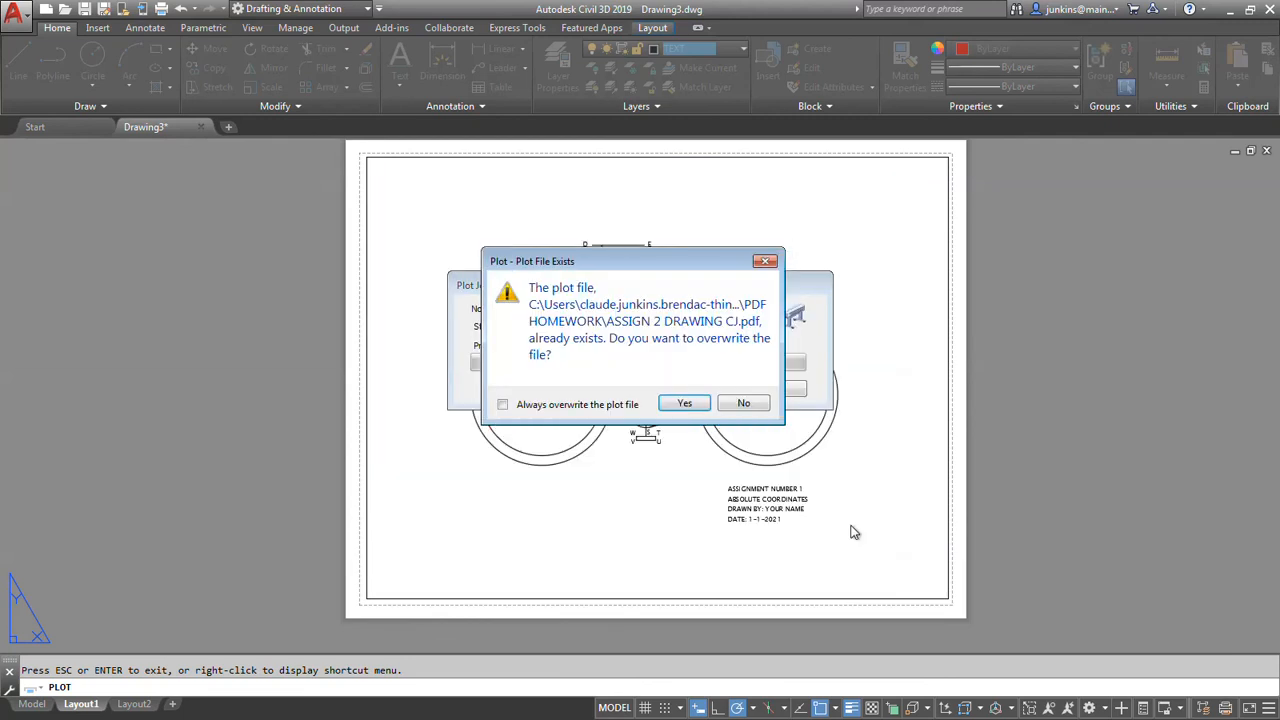
left_click(699, 410)
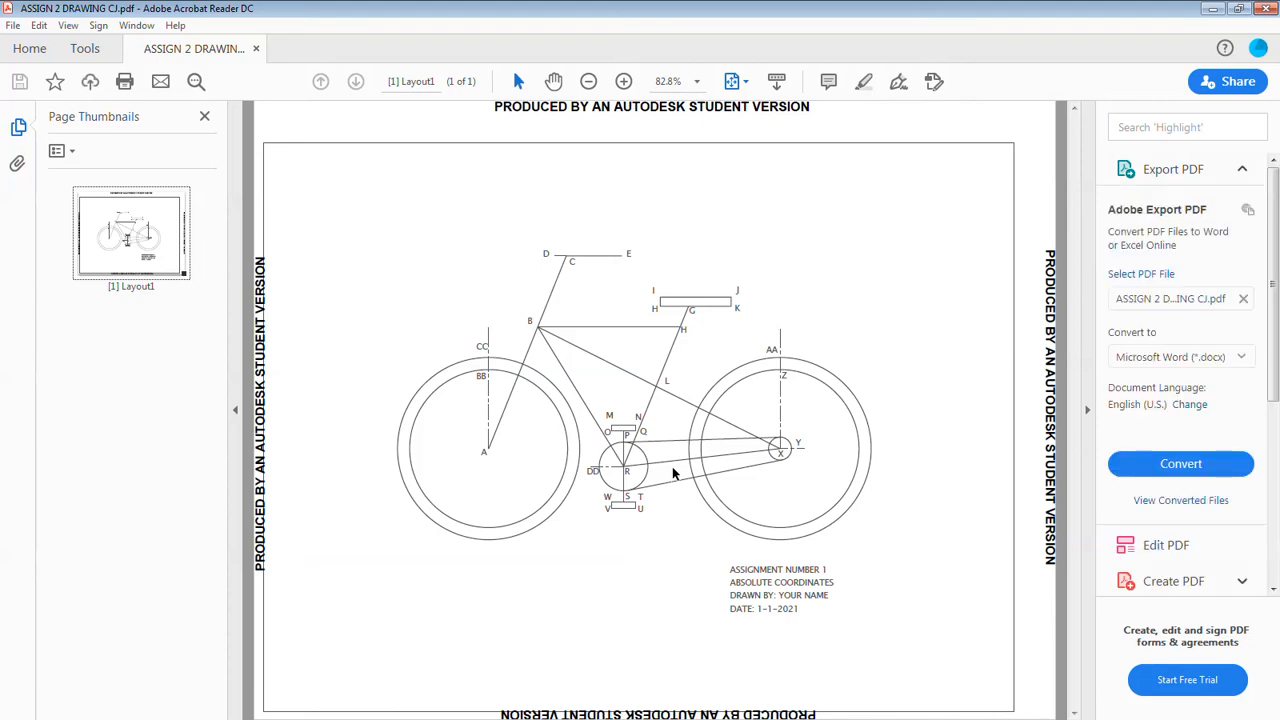
Magnify the plotted PDF to 300%, examine the bike frame's lines and labels, and close the PDF viewer.
left_click(623, 81)
left_click(623, 81)
left_click(623, 81)
left_click(623, 81)
left_click(623, 81)
scroll(700, 462, "down", 8)
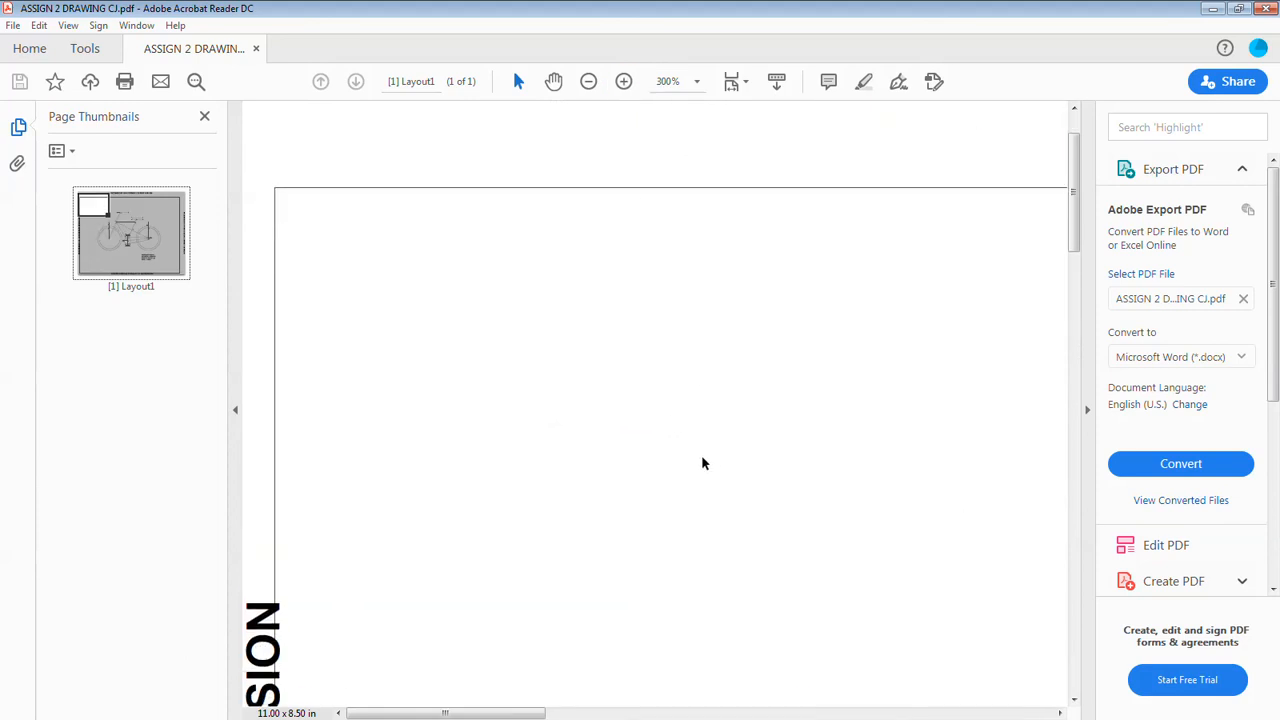
left_click_drag(467, 712, 645, 690)
scroll(702, 562, "down", 5)
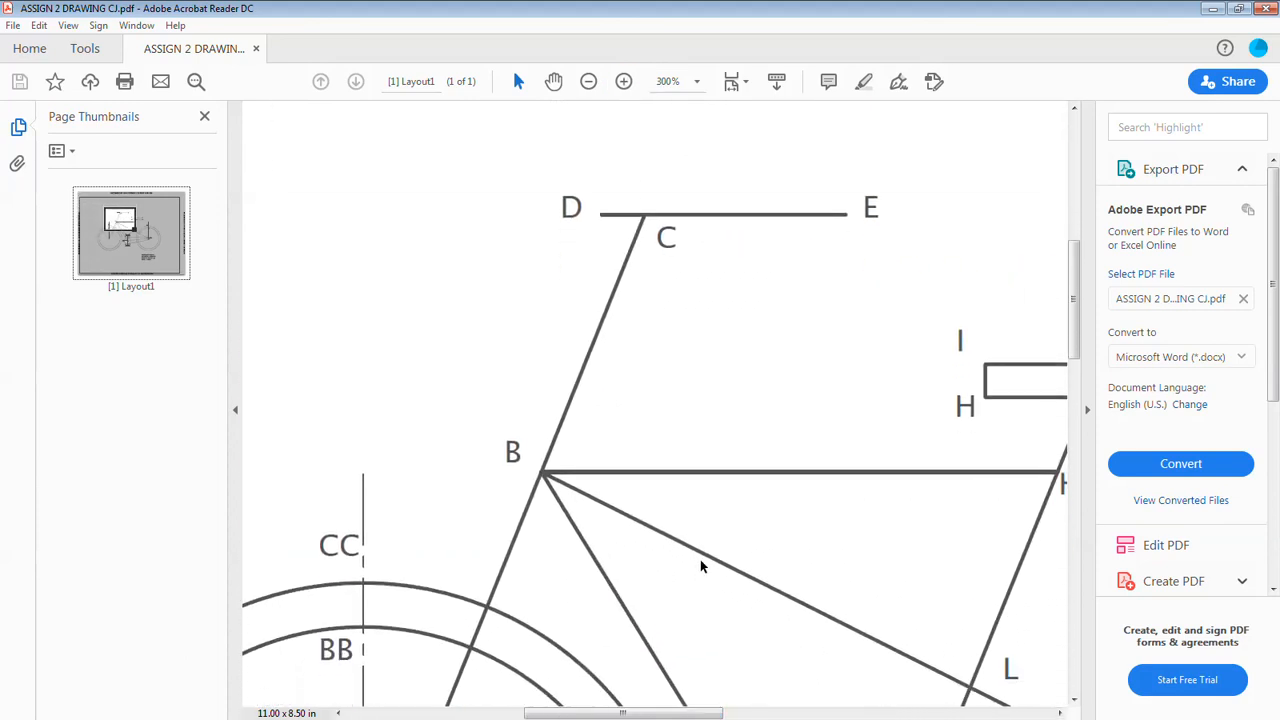
scroll(705, 562, "down", 2)
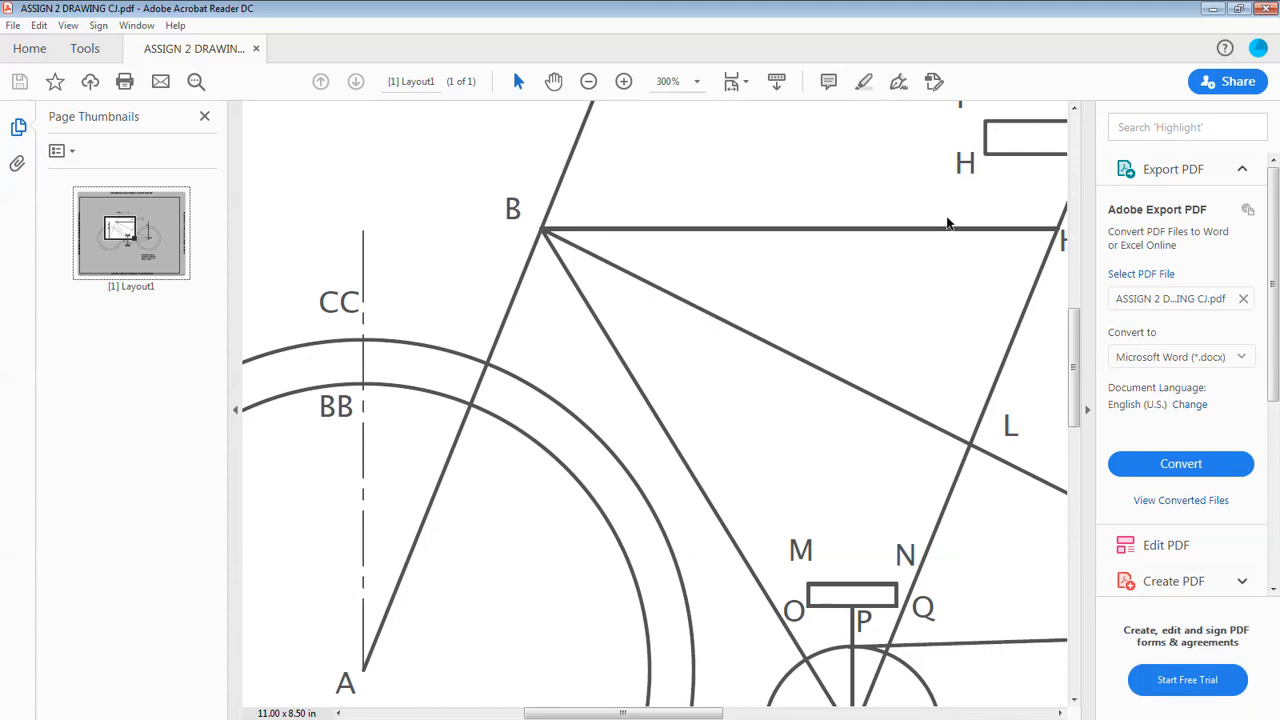
left_click(1266, 9)
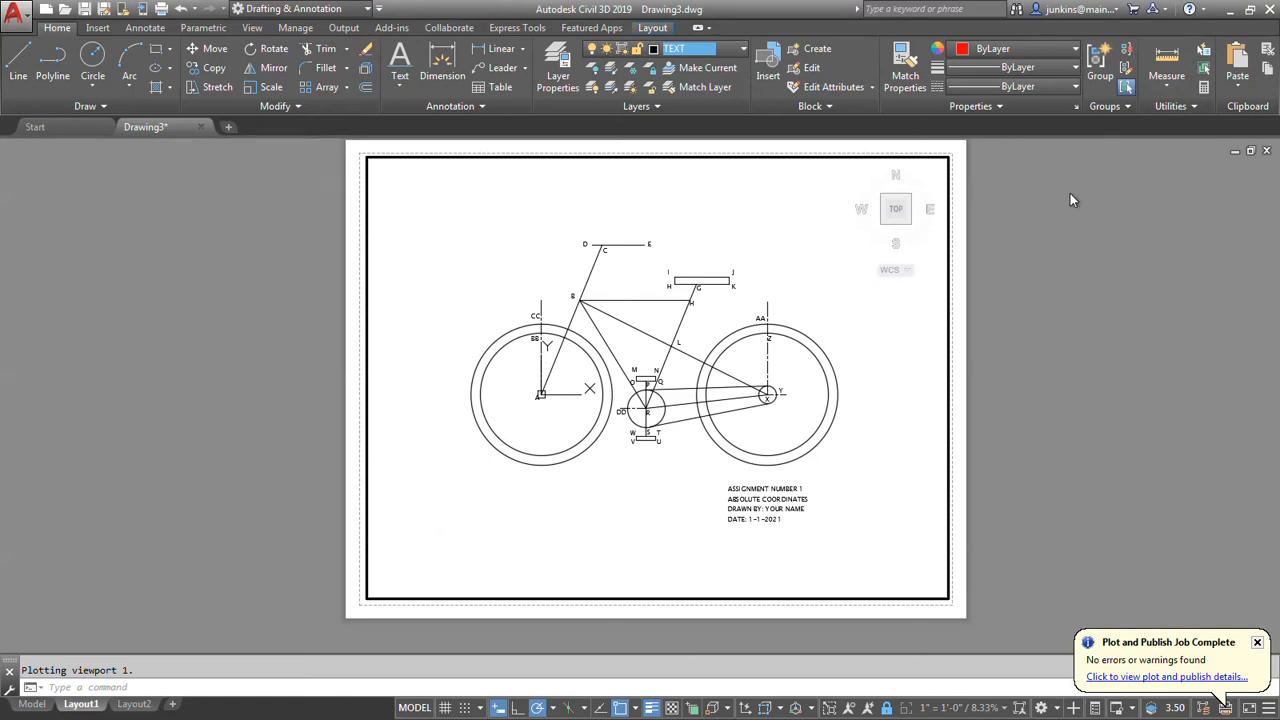
Start saving the bike drawing with Save As.
left_click(14, 14)
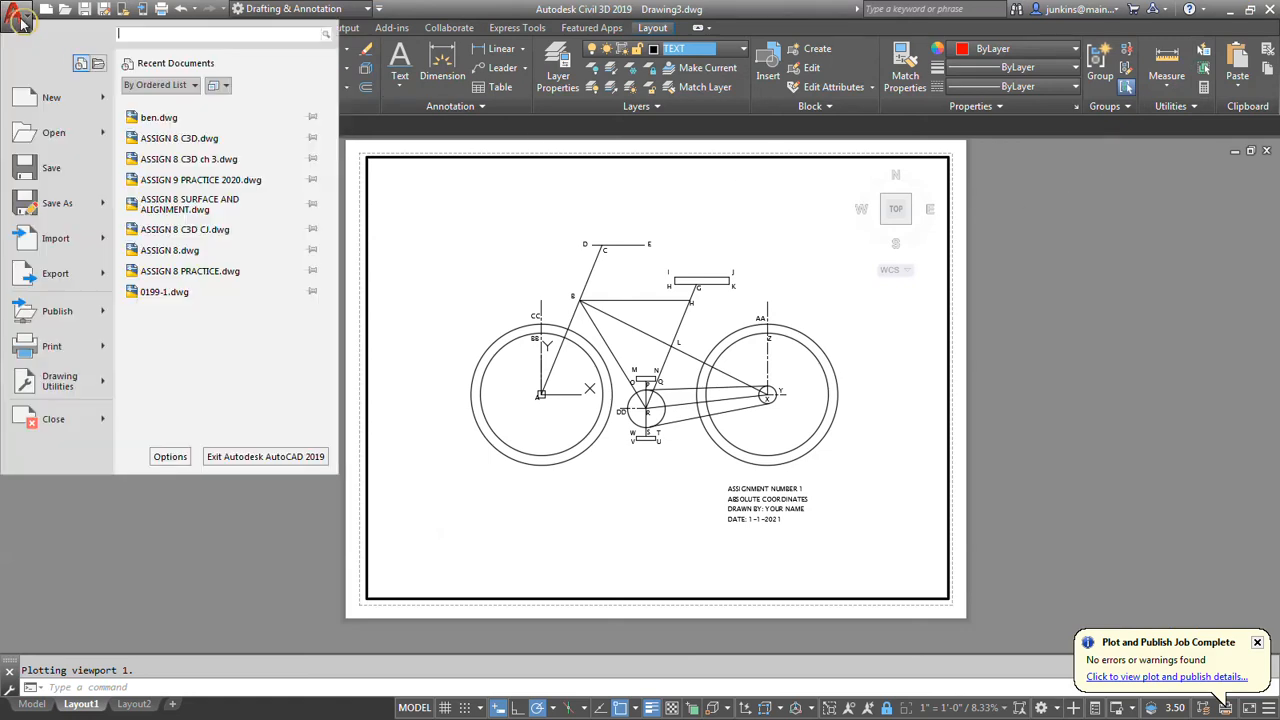
left_click(60, 206)
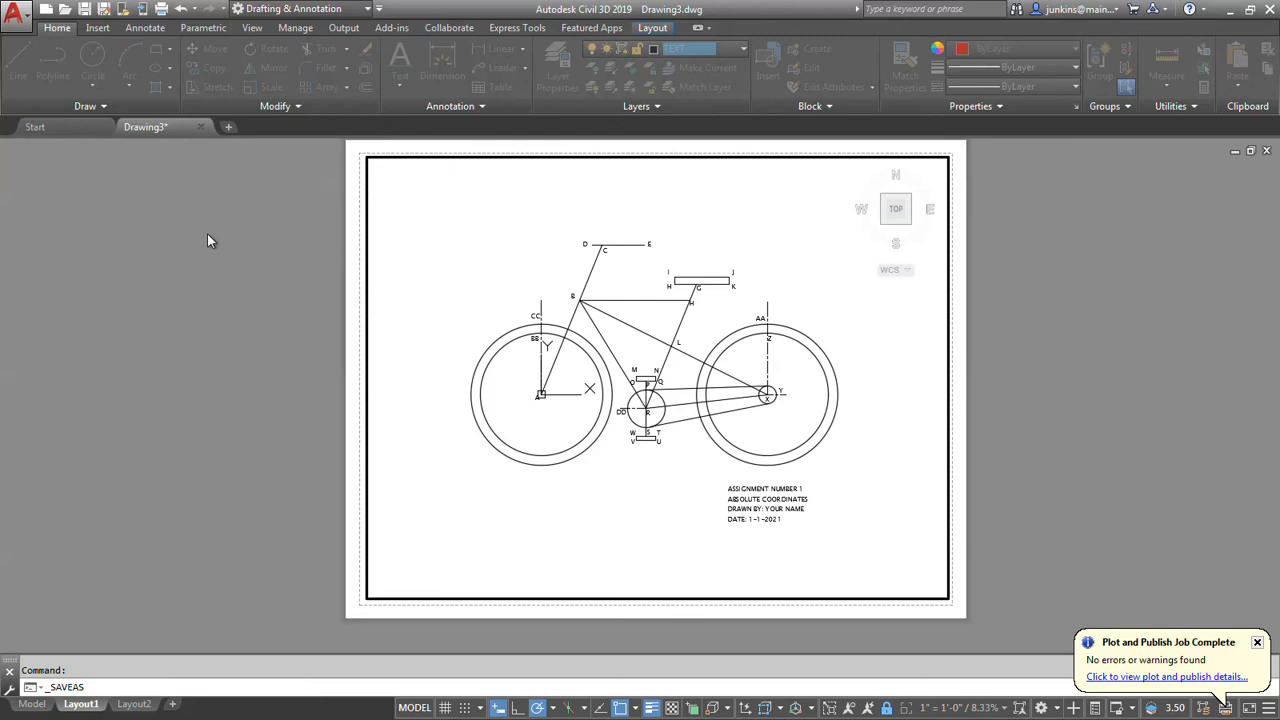